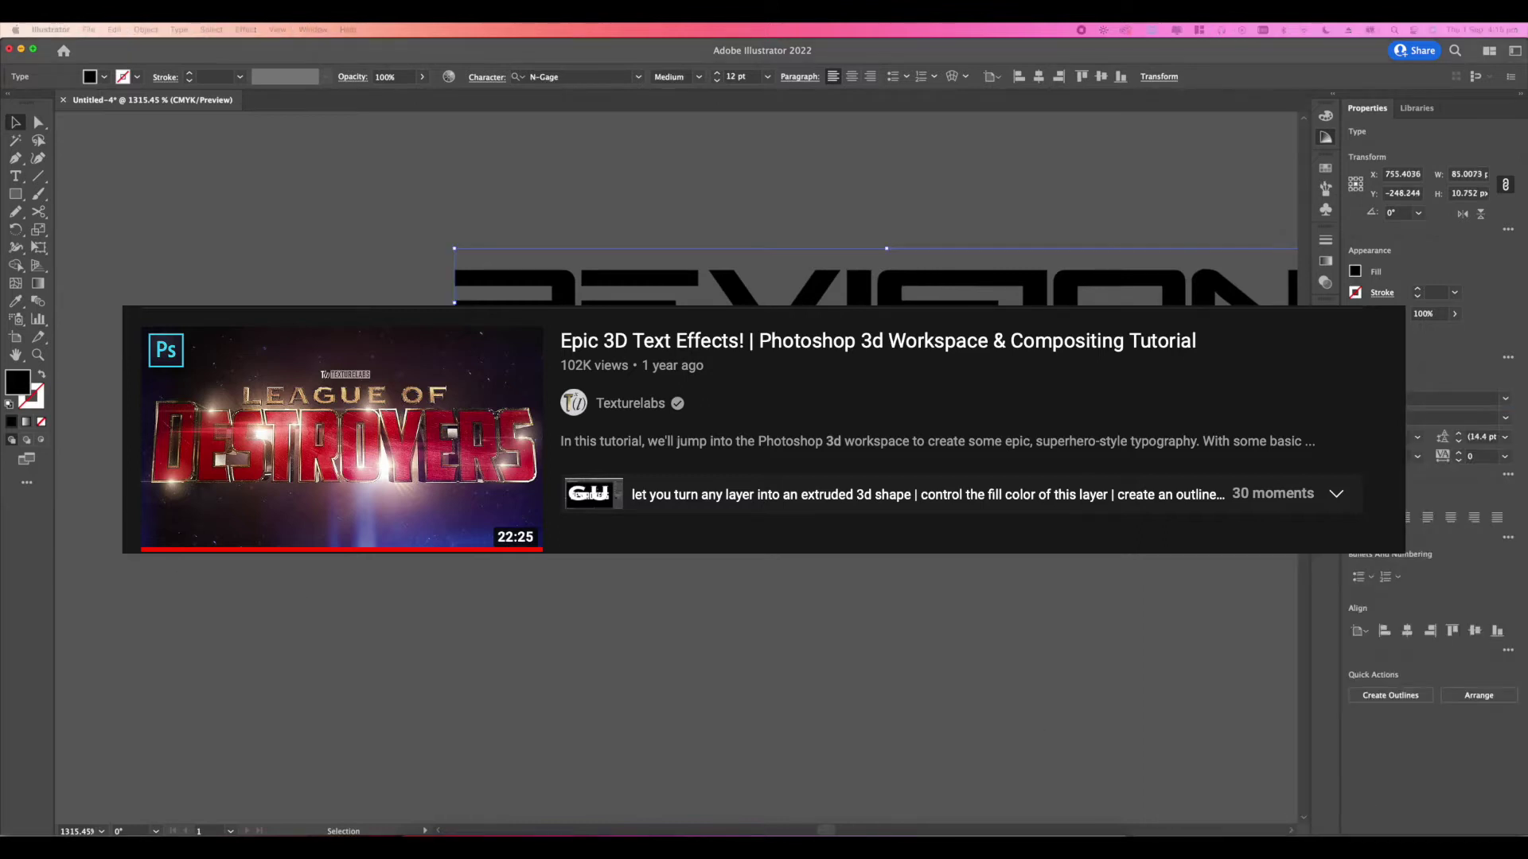
Step: Browse the font list and preview different typefaces on the REVISION text
{"action": "key", "text": "super+Tab"}
{"action": "scroll", "coordinate": [1086, 414], "scroll_direction": "down", "scroll_amount": 4}
{"action": "scroll", "coordinate": [1086, 414], "scroll_direction": "up", "scroll_amount": 3}
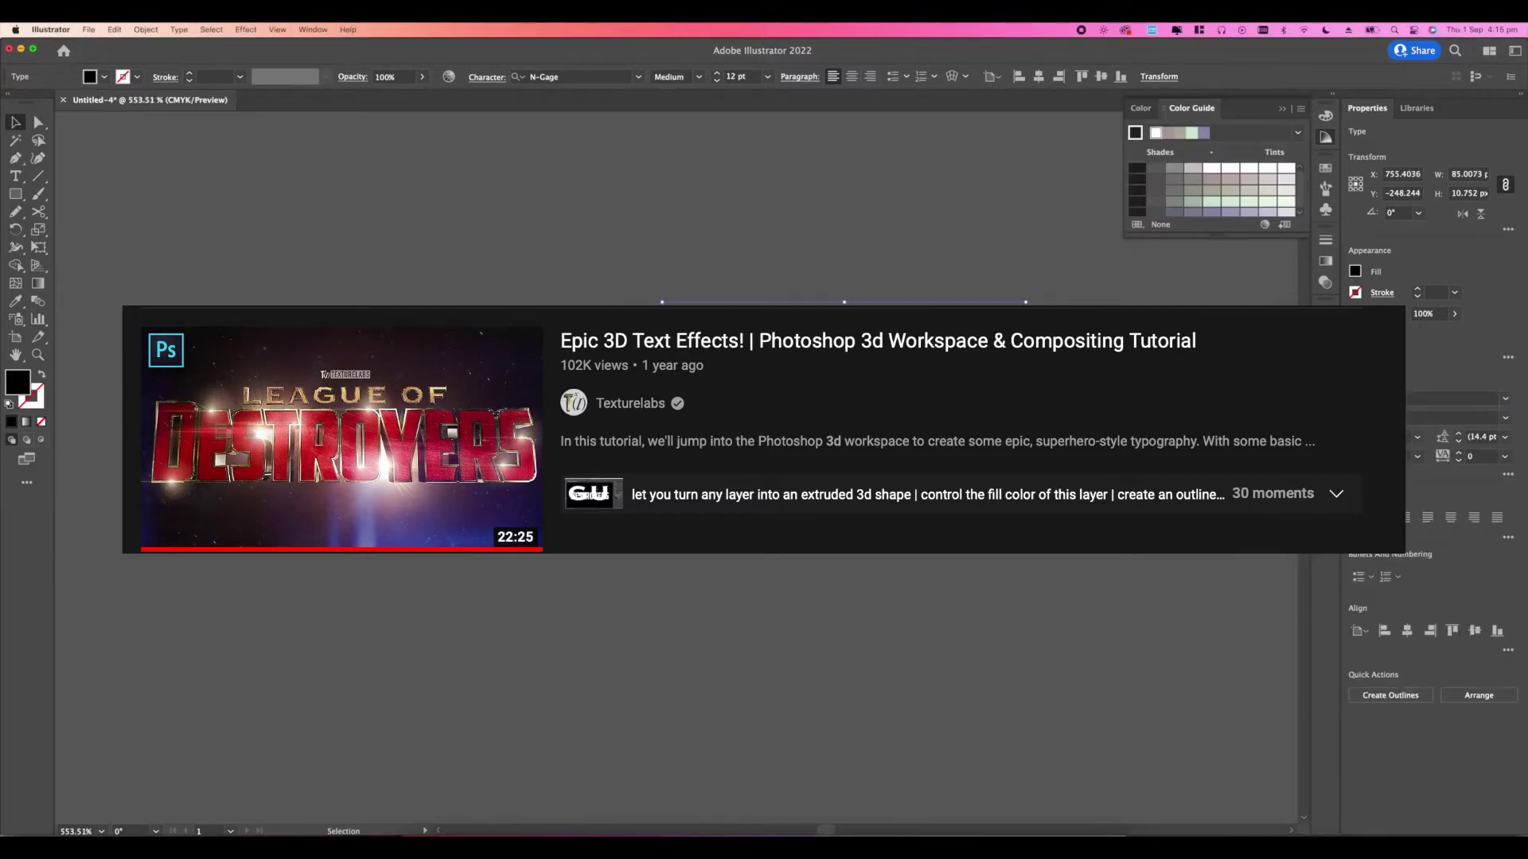
{"action": "left_click", "coordinate": [1505, 398]}
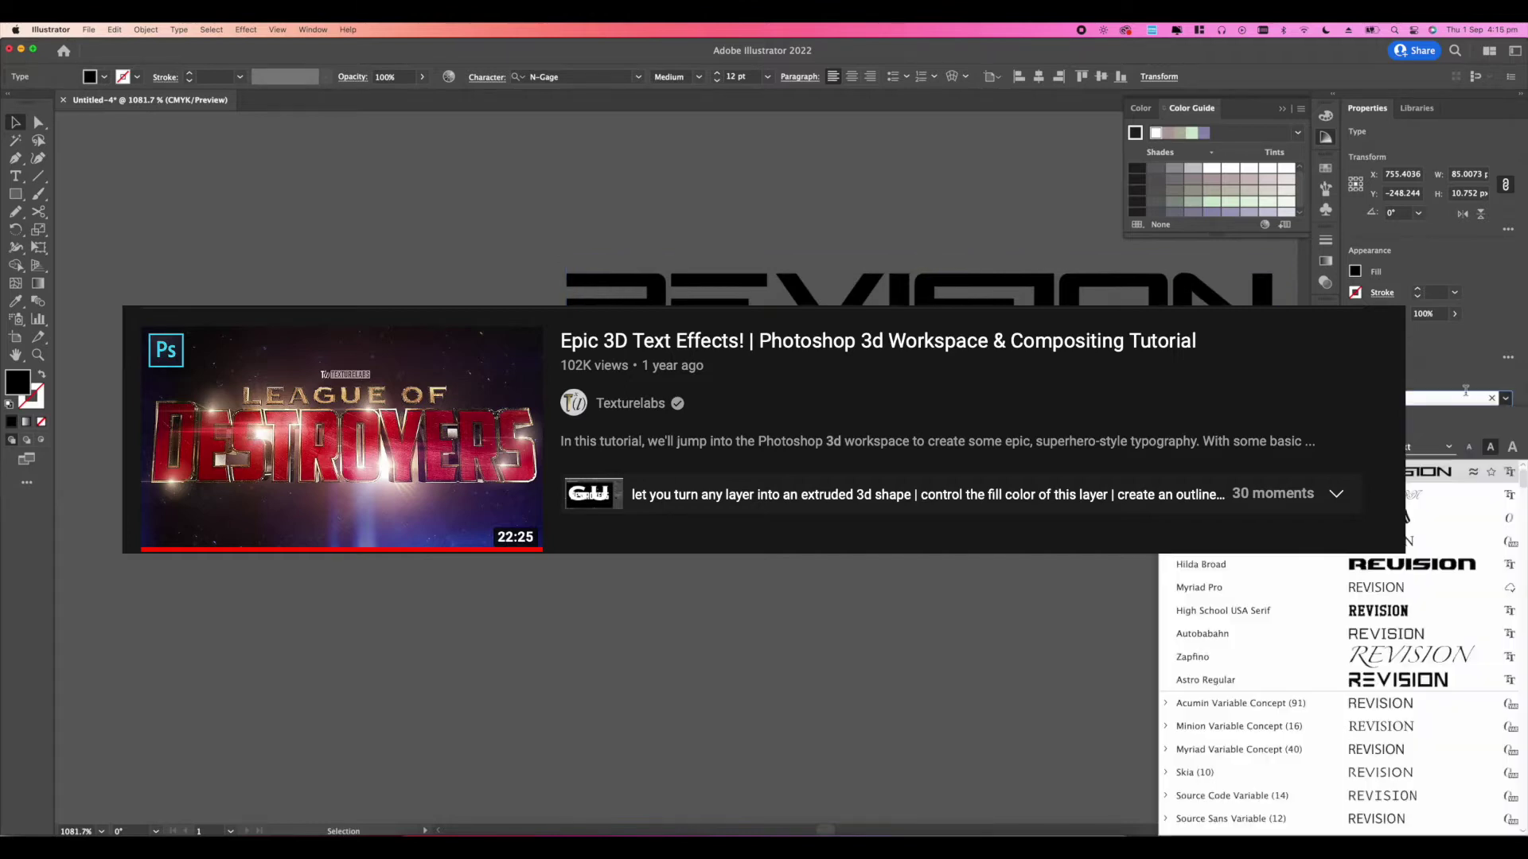
{"action": "scroll", "coordinate": [1313, 589], "scroll_direction": "down", "scroll_amount": 5}
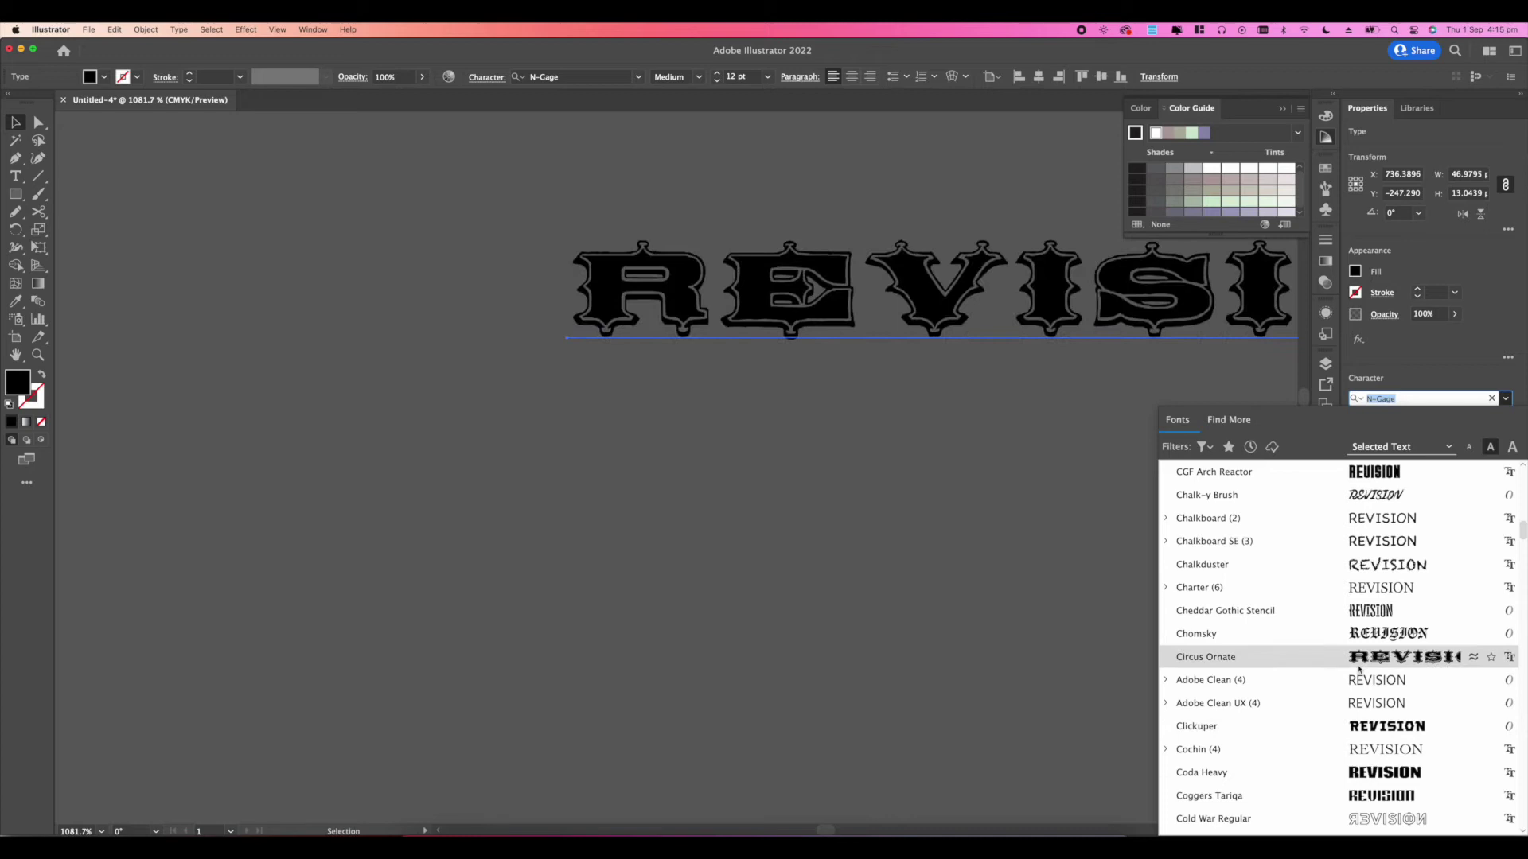
{"action": "scroll", "coordinate": [1352, 671], "scroll_direction": "down", "scroll_amount": 10}
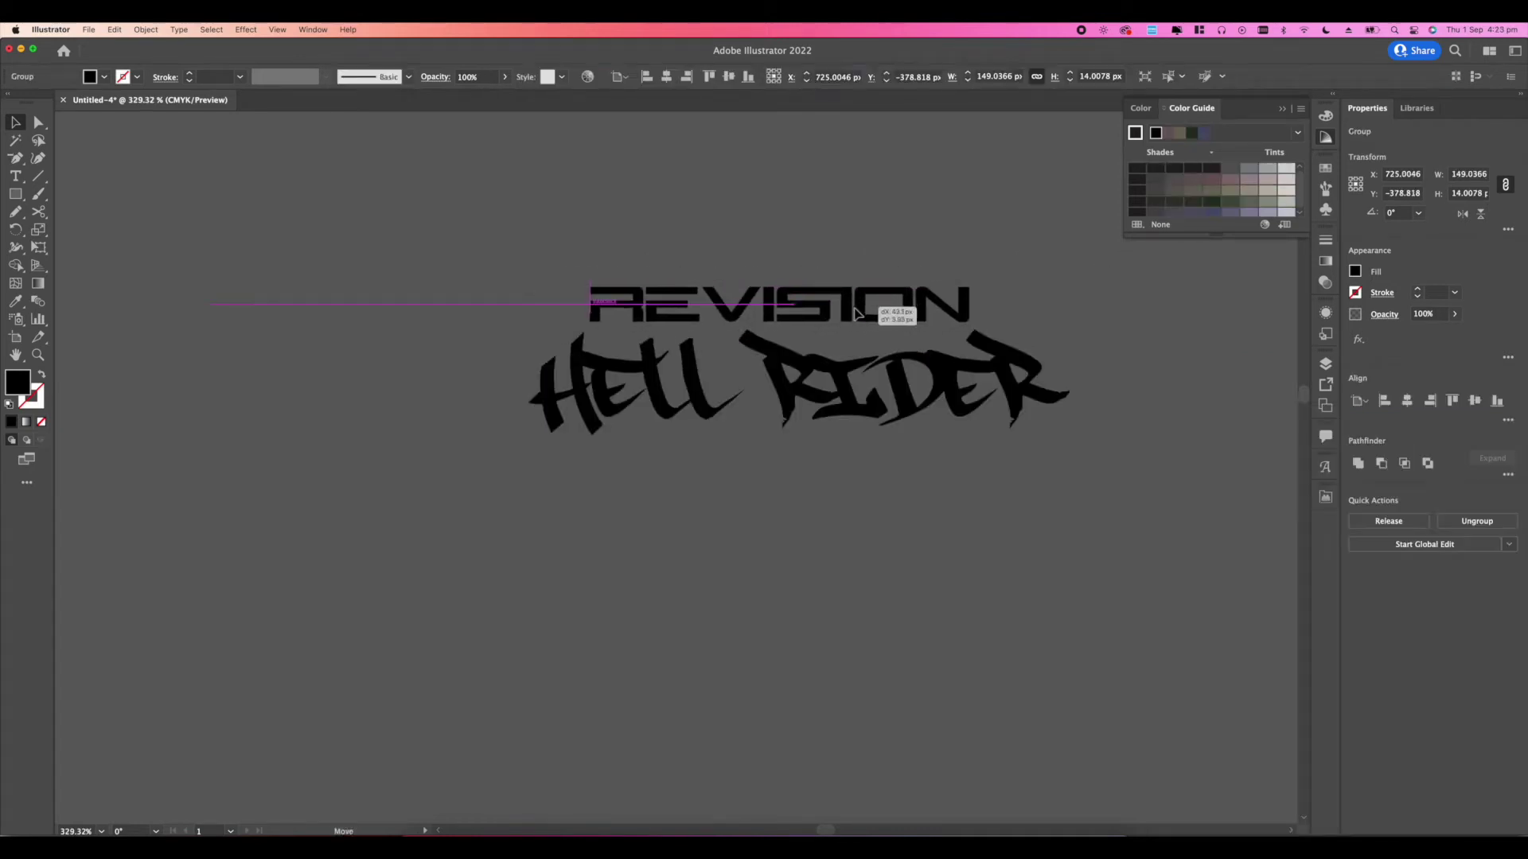
Step: Convert the HELL RIDER text to outlines and ungroup it into separate letters
{"action": "right_click", "coordinate": [787, 396]}
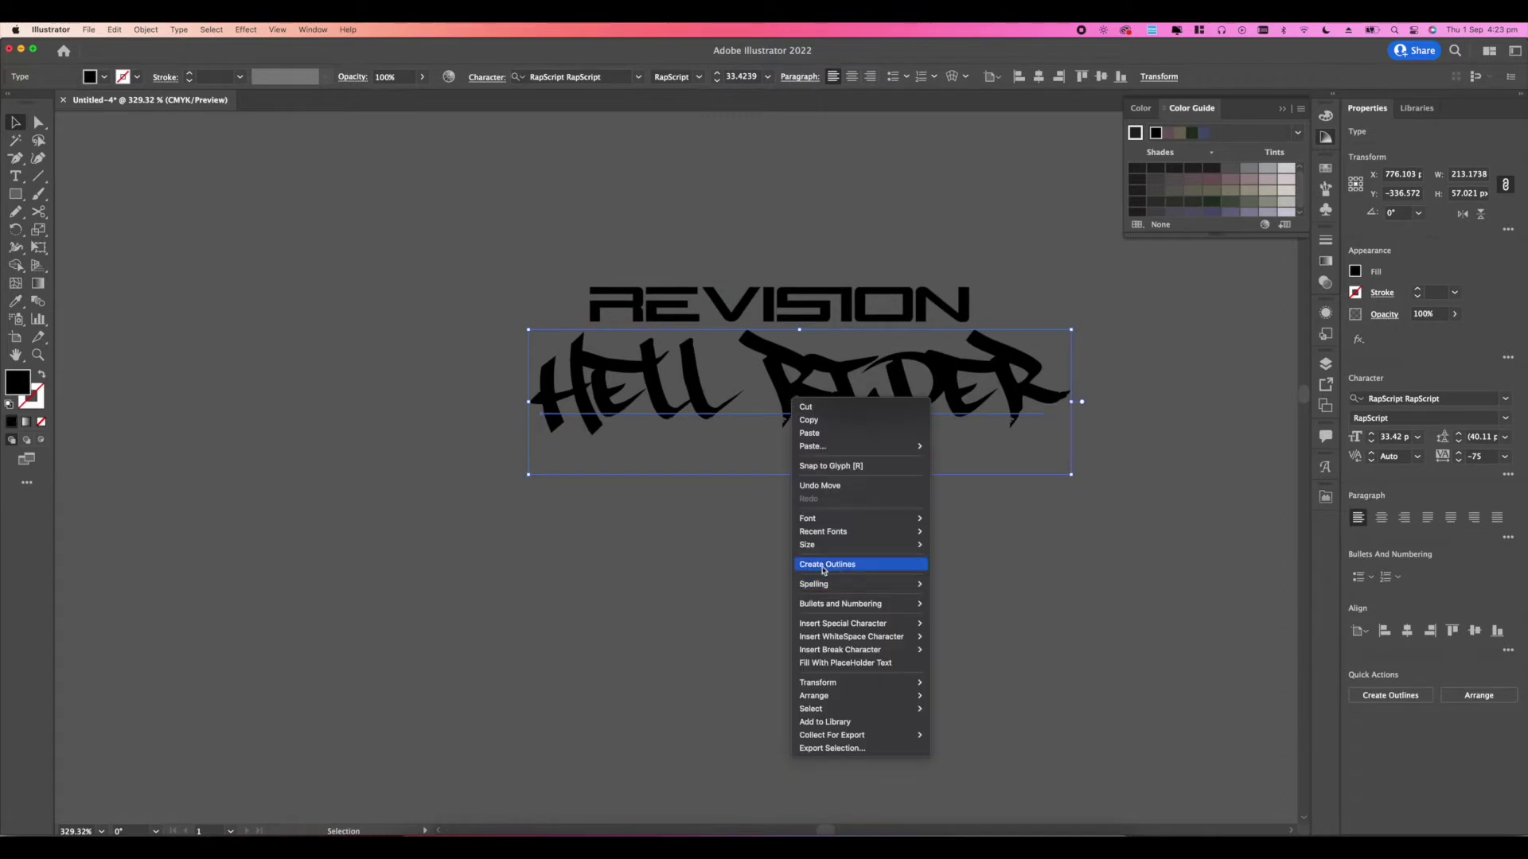
{"action": "left_click", "coordinate": [831, 568]}
{"action": "left_click", "coordinate": [717, 543]}
{"action": "left_click", "coordinate": [580, 428]}
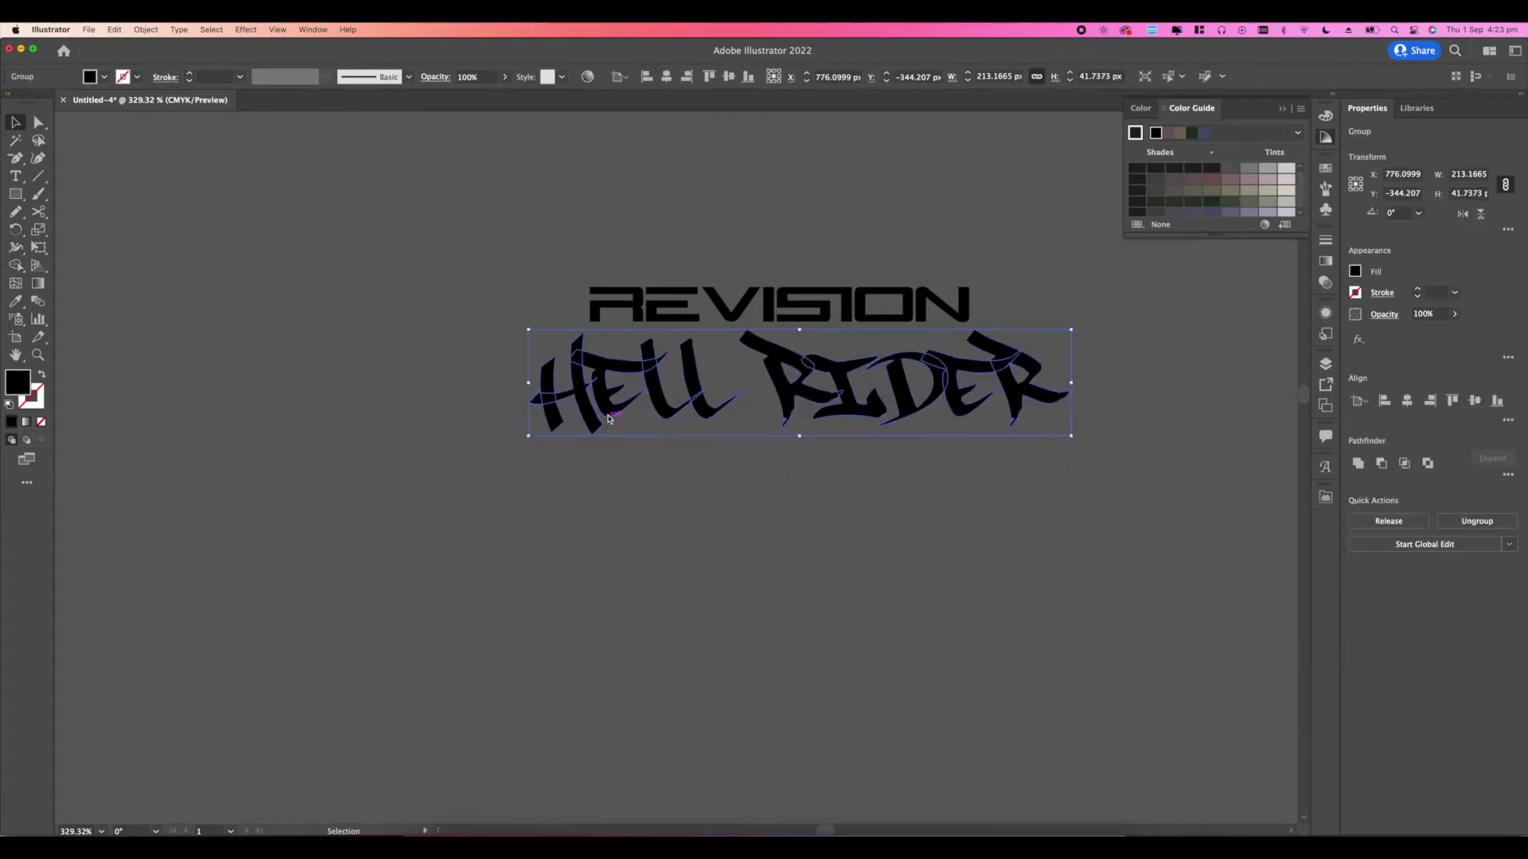
{"action": "right_click", "coordinate": [611, 416]}
{"action": "left_click", "coordinate": [635, 587]}
{"action": "left_click", "coordinate": [601, 550]}
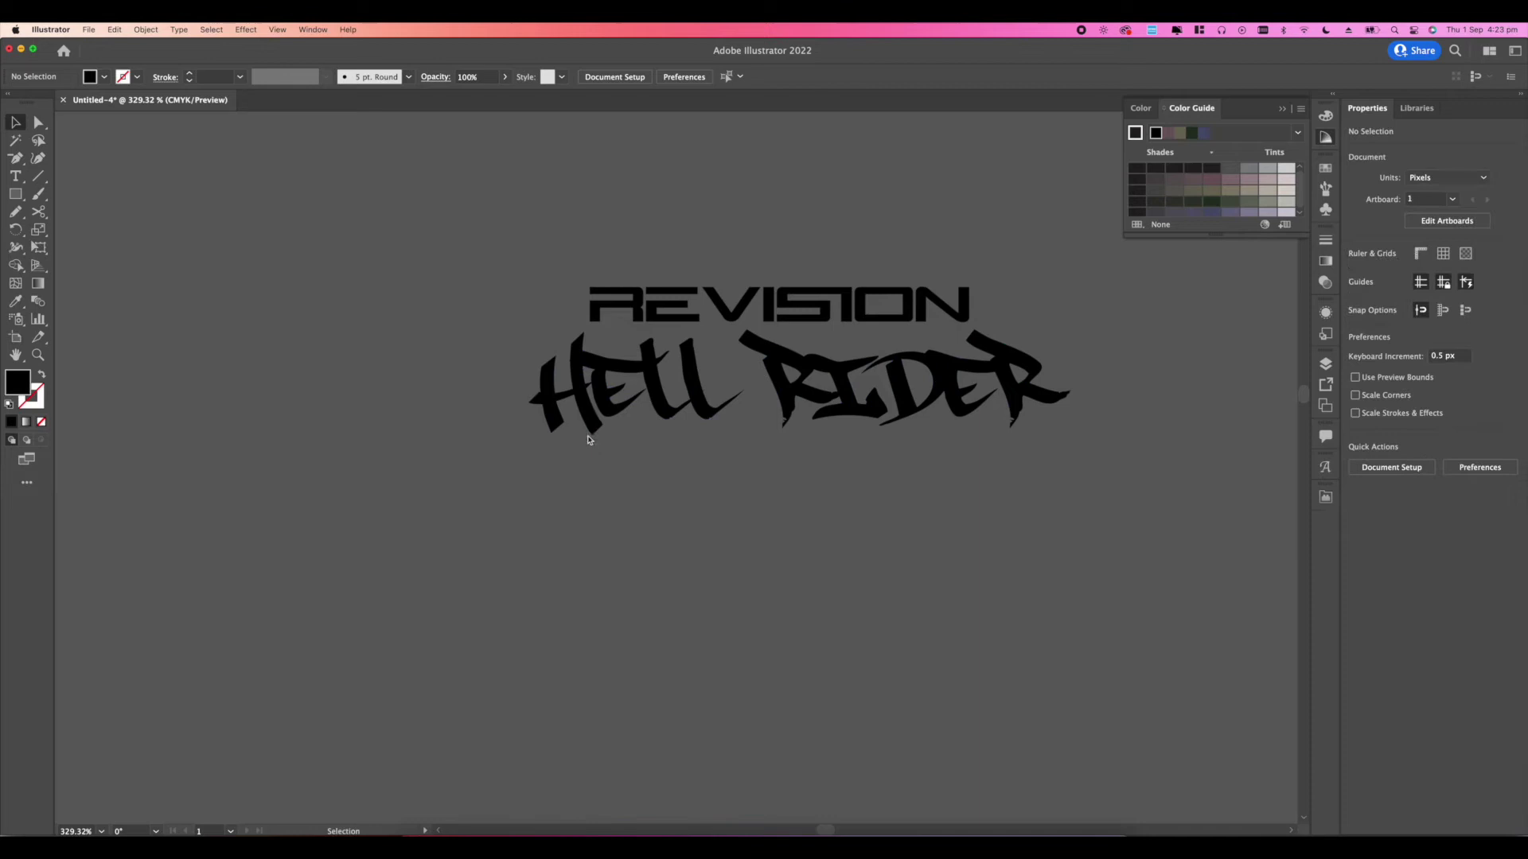
Step: Enlarge the H of HELL RIDER to about 38 by 53 px
{"action": "scroll", "coordinate": [568, 411], "scroll_direction": "up", "scroll_amount": 3}
{"action": "left_click", "coordinate": [550, 385]}
{"action": "left_click_drag", "start_coordinate": [564, 444], "coordinate": [595, 426]}
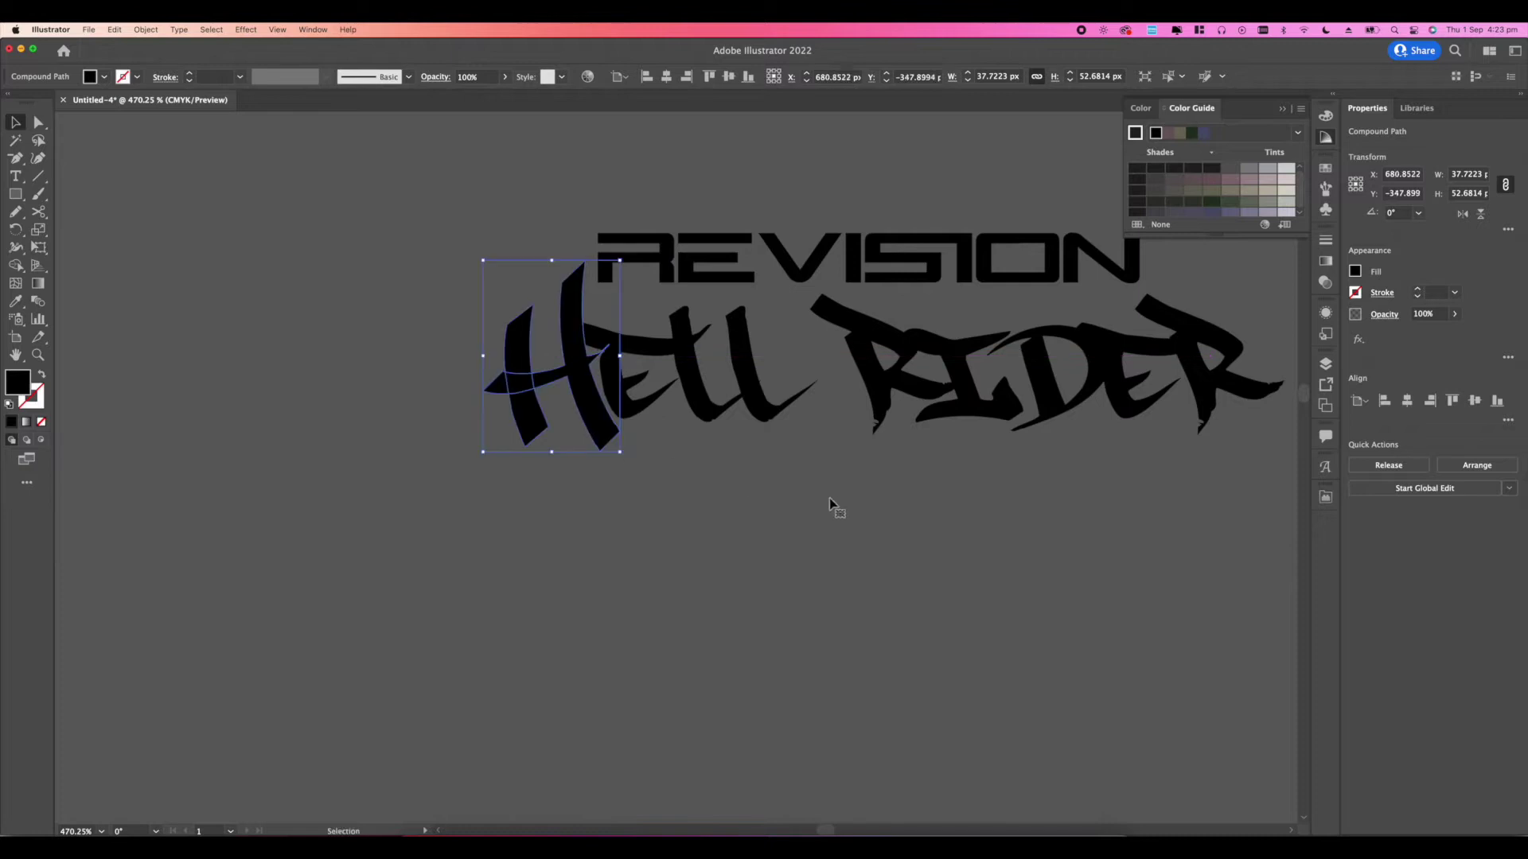
{"action": "left_click", "coordinate": [845, 508]}
{"action": "scroll", "coordinate": [763, 501], "scroll_direction": "right", "scroll_amount": 4}
{"action": "left_click", "coordinate": [538, 404]}
{"action": "left_click", "coordinate": [751, 506]}
{"action": "scroll", "coordinate": [875, 461], "scroll_direction": "left", "scroll_amount": 2}
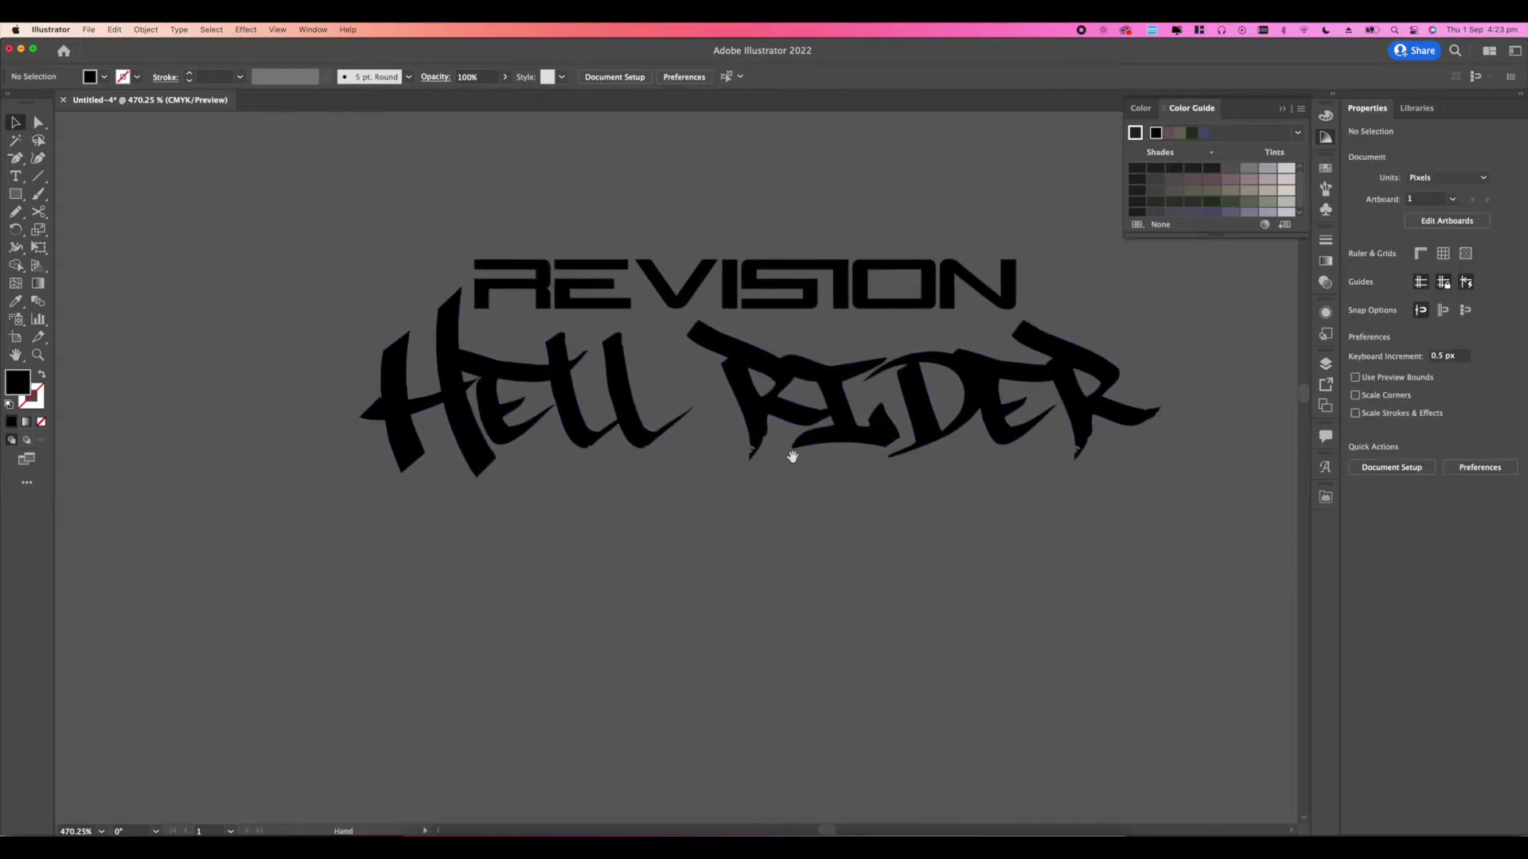
Step: Slightly enlarge the first R of RIDER
{"action": "key", "text": "a"}
{"action": "left_click", "coordinate": [811, 436]}
{"action": "scroll", "coordinate": [744, 418], "scroll_direction": "up", "scroll_amount": 3}
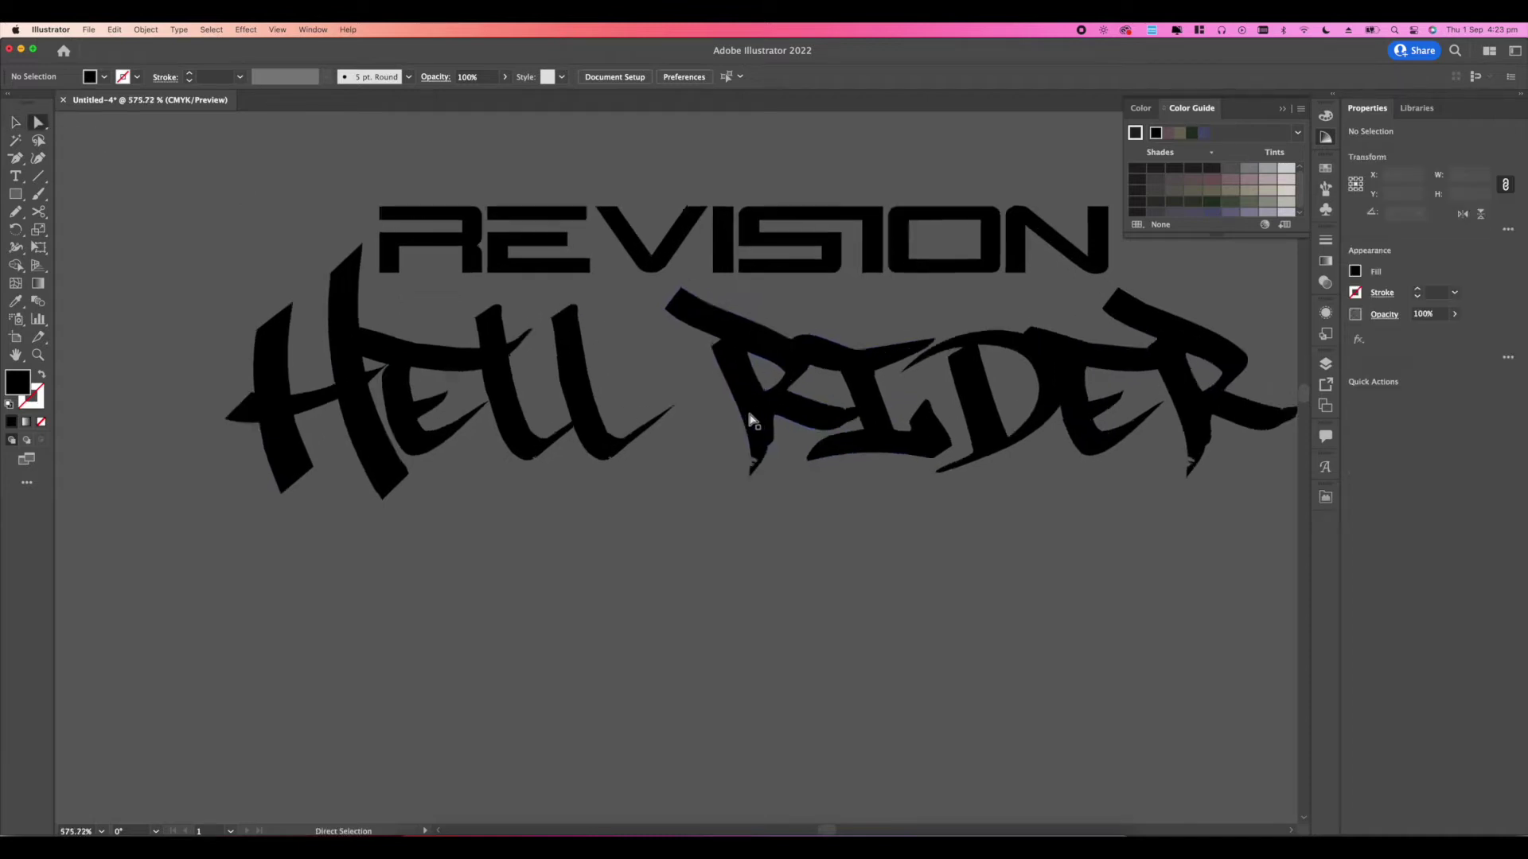
{"action": "left_click", "coordinate": [13, 123]}
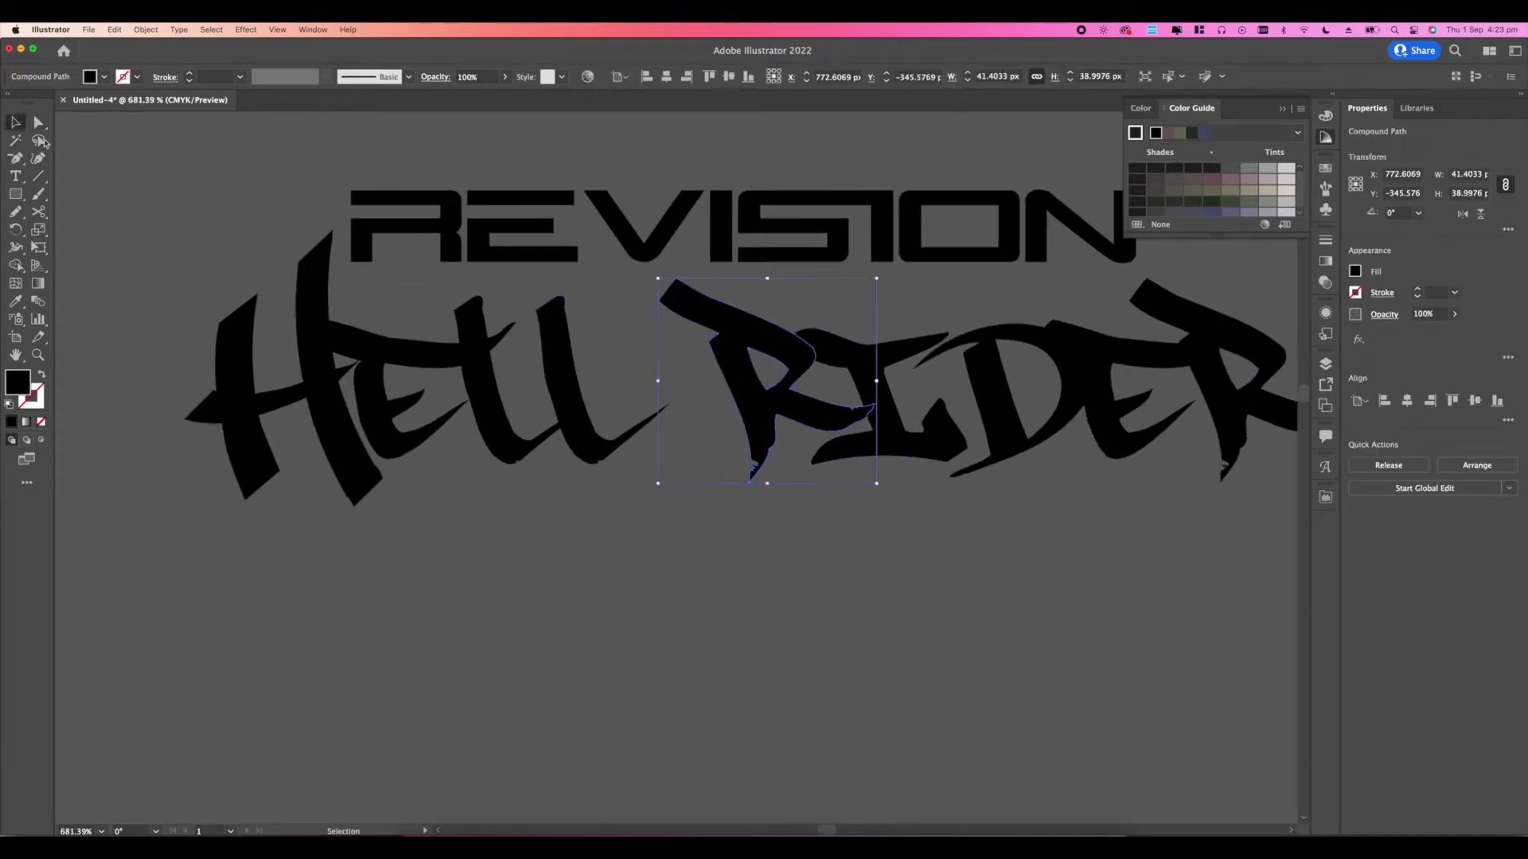
{"action": "left_click_drag", "start_coordinate": [767, 483], "coordinate": [702, 482]}
{"action": "left_click", "coordinate": [825, 535]}
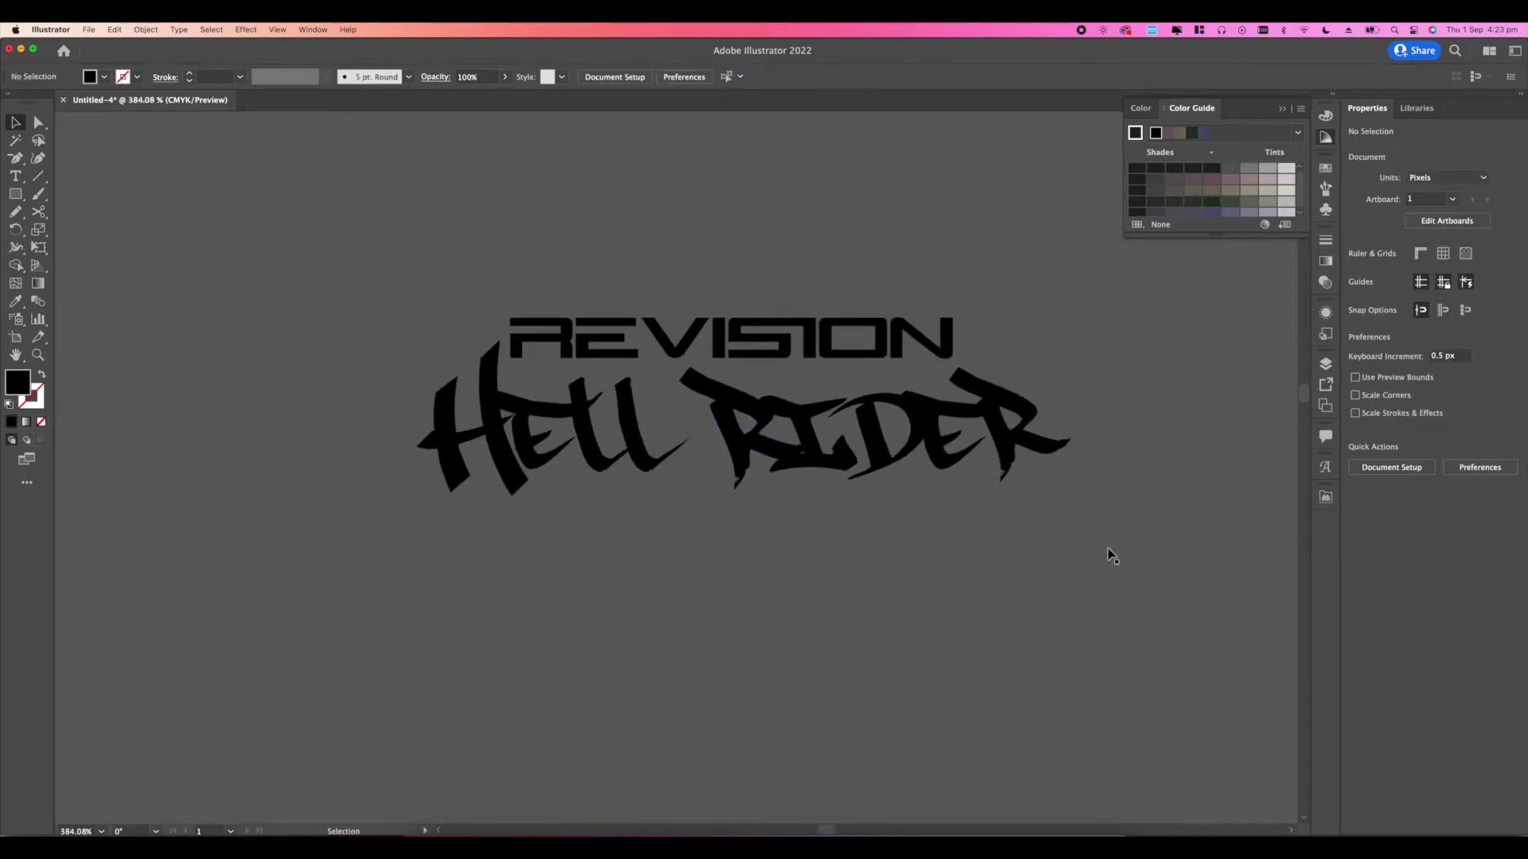
Step: Select all the HELL RIDER letters and group them
{"action": "left_click", "coordinate": [673, 465]}
{"action": "left_click", "coordinate": [246, 29]}
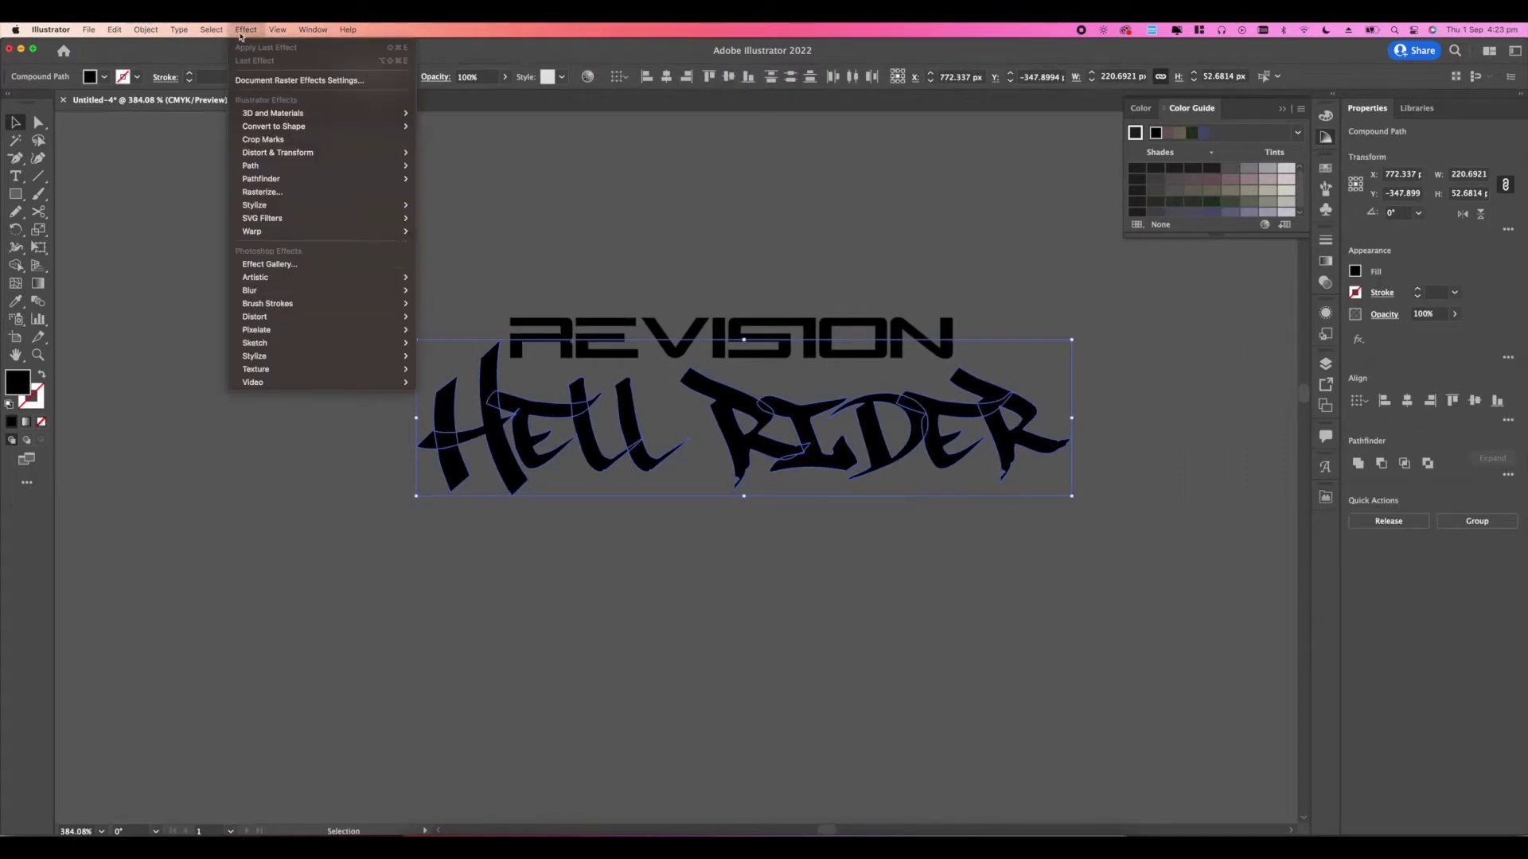
{"action": "left_click", "coordinate": [436, 231]}
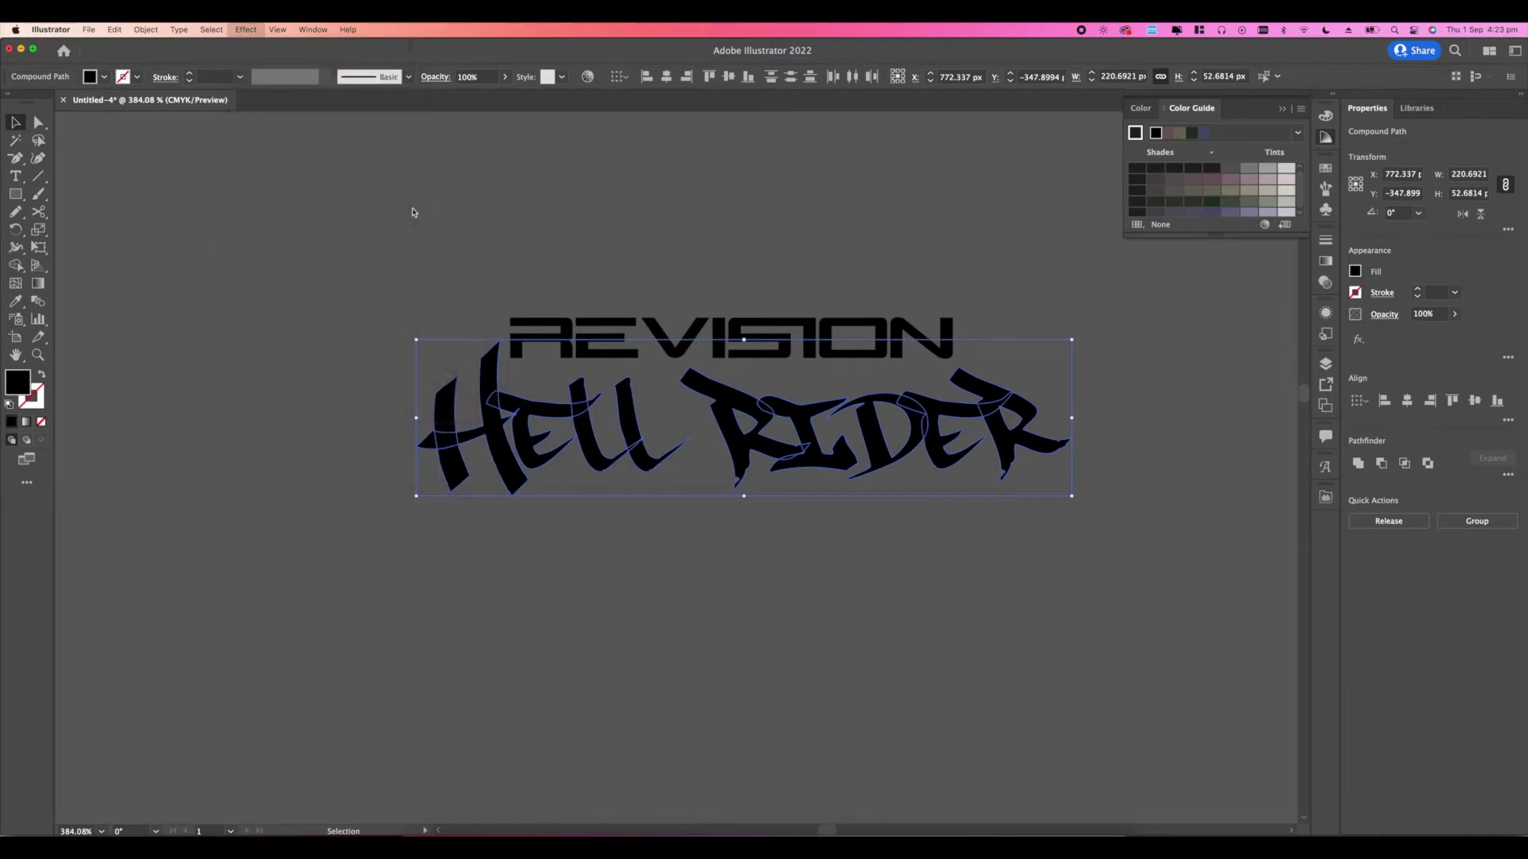
{"action": "left_click", "coordinate": [893, 394]}
{"action": "key", "text": "a"}
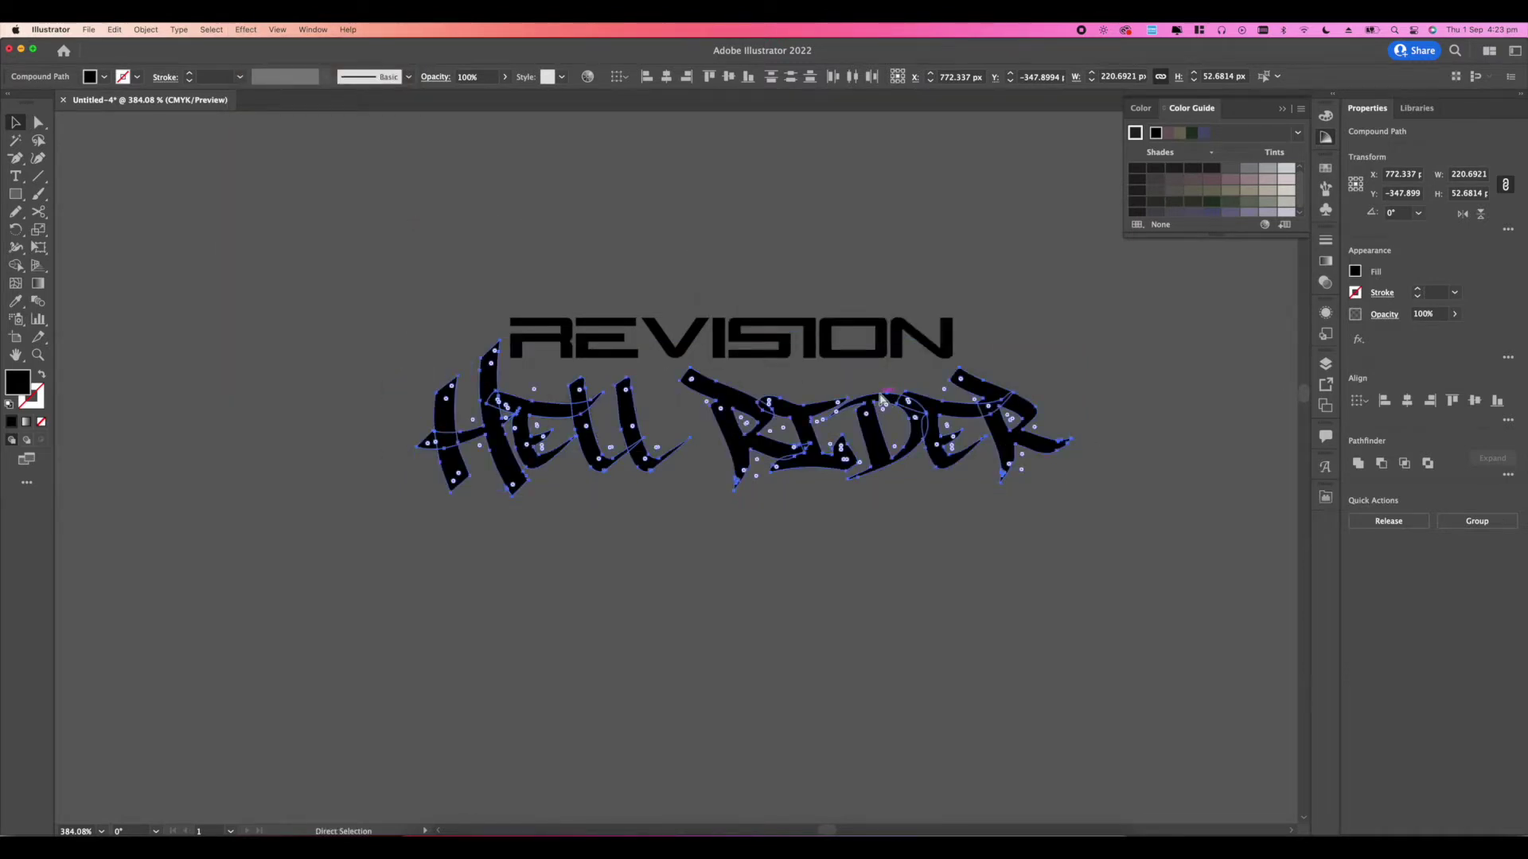
Step: Apply an Arch warp with a horizontal bend of about 31% to the HELL RIDER group and place it below REVISION
{"action": "left_click", "coordinate": [246, 30]}
{"action": "mouse_move", "coordinate": [318, 231]}
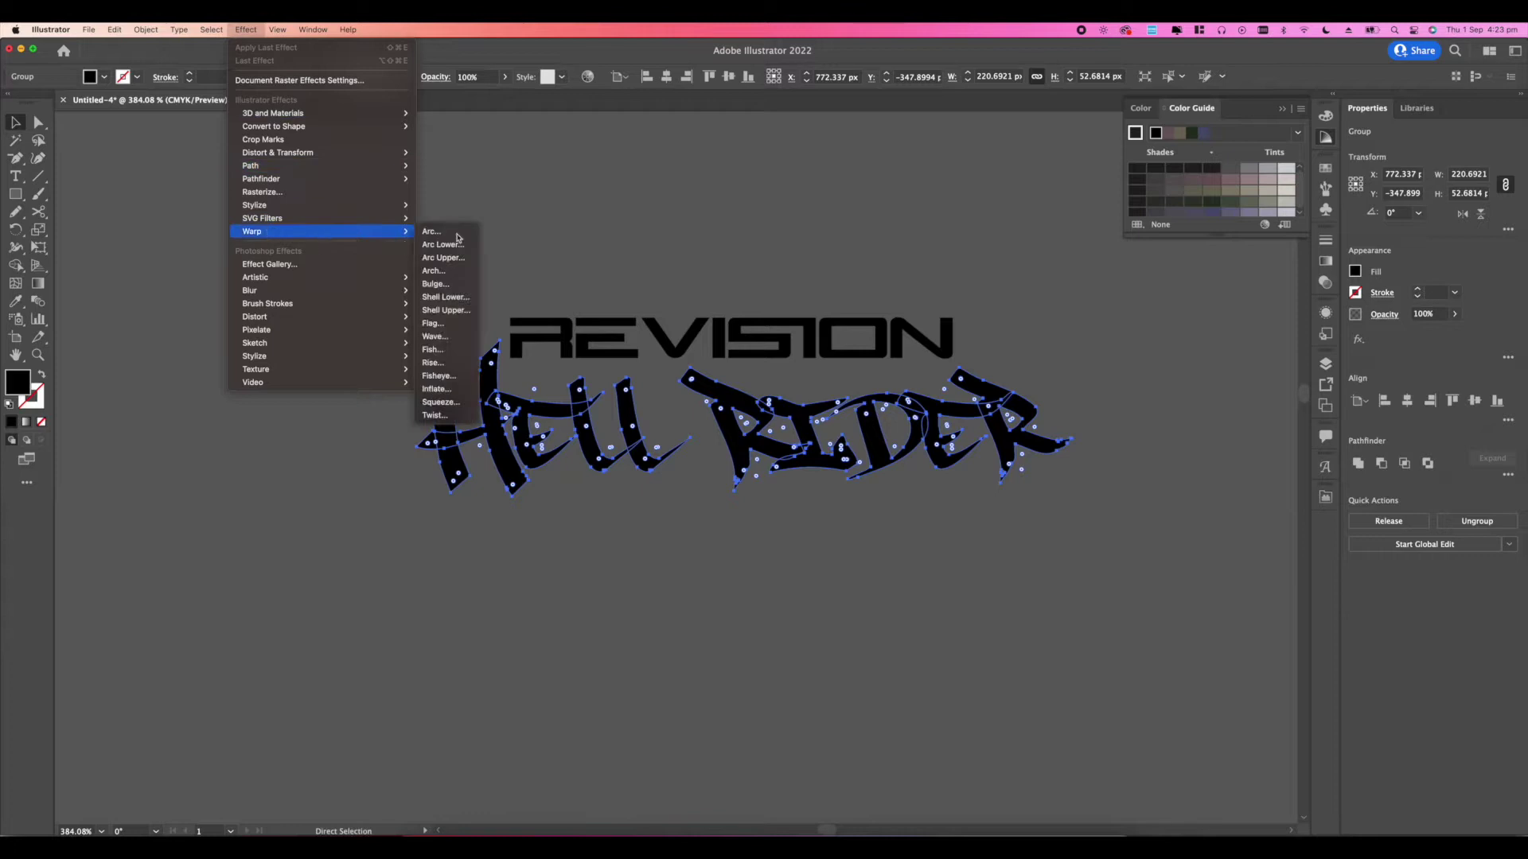
{"action": "left_click", "coordinate": [438, 232]}
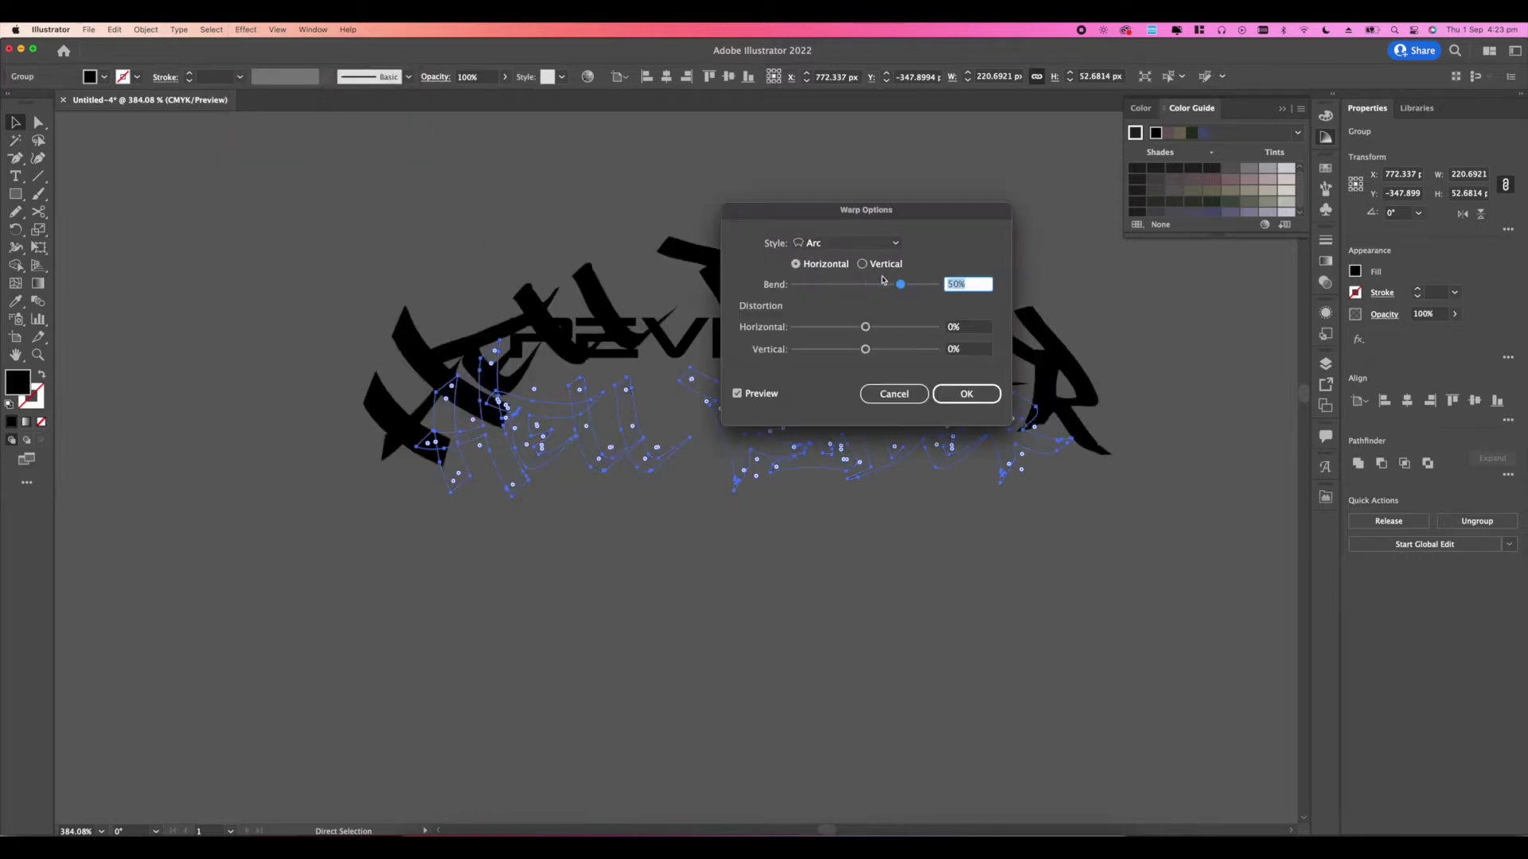
{"action": "left_click_drag", "start_coordinate": [894, 215], "coordinate": [1067, 311]}
{"action": "left_click", "coordinate": [1020, 339]}
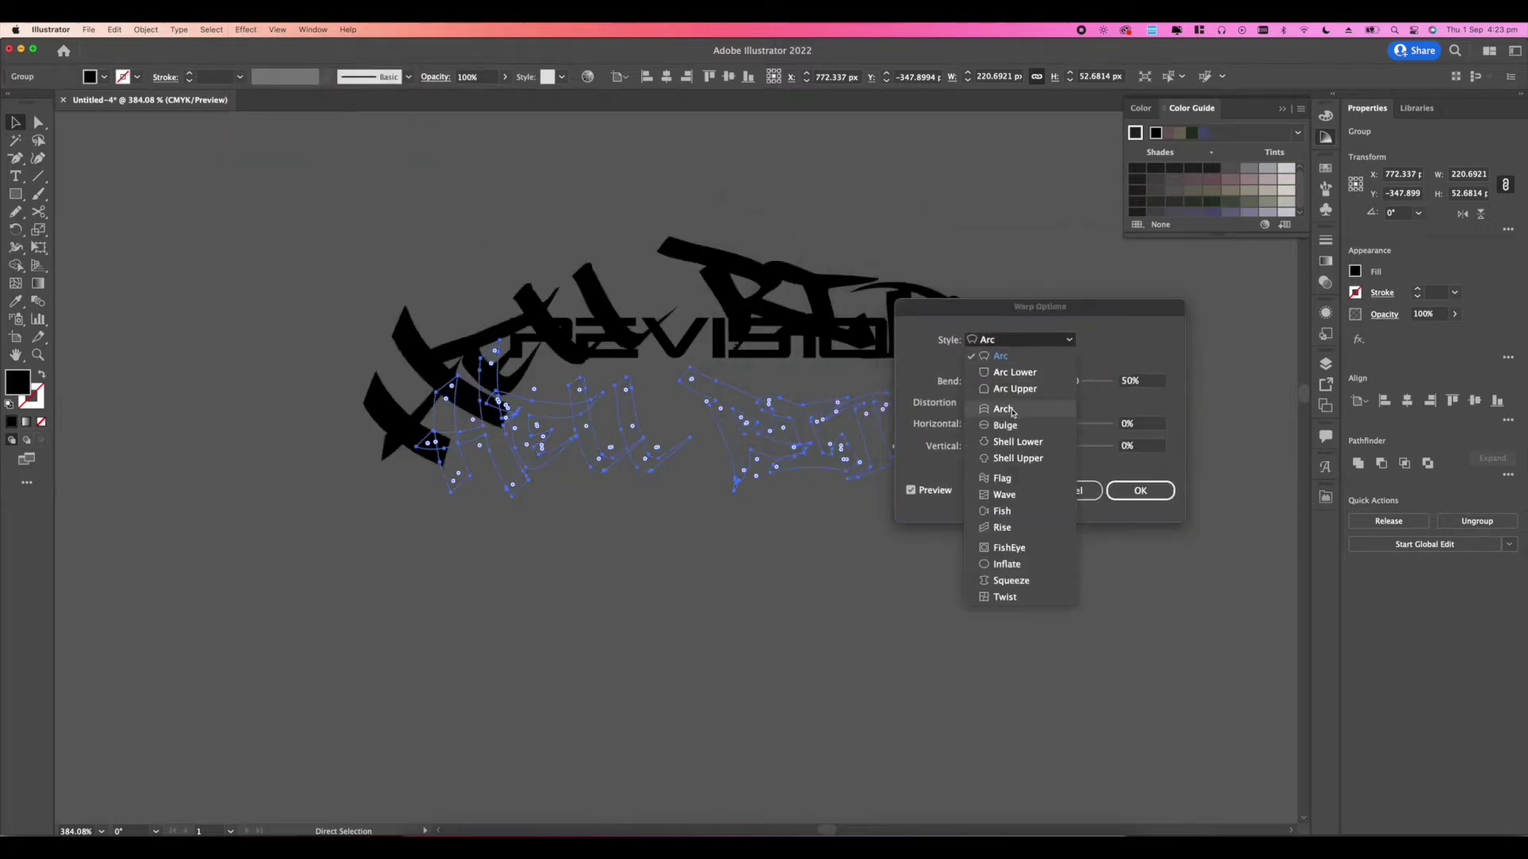
{"action": "left_click", "coordinate": [1006, 397]}
{"action": "left_click", "coordinate": [1059, 382]}
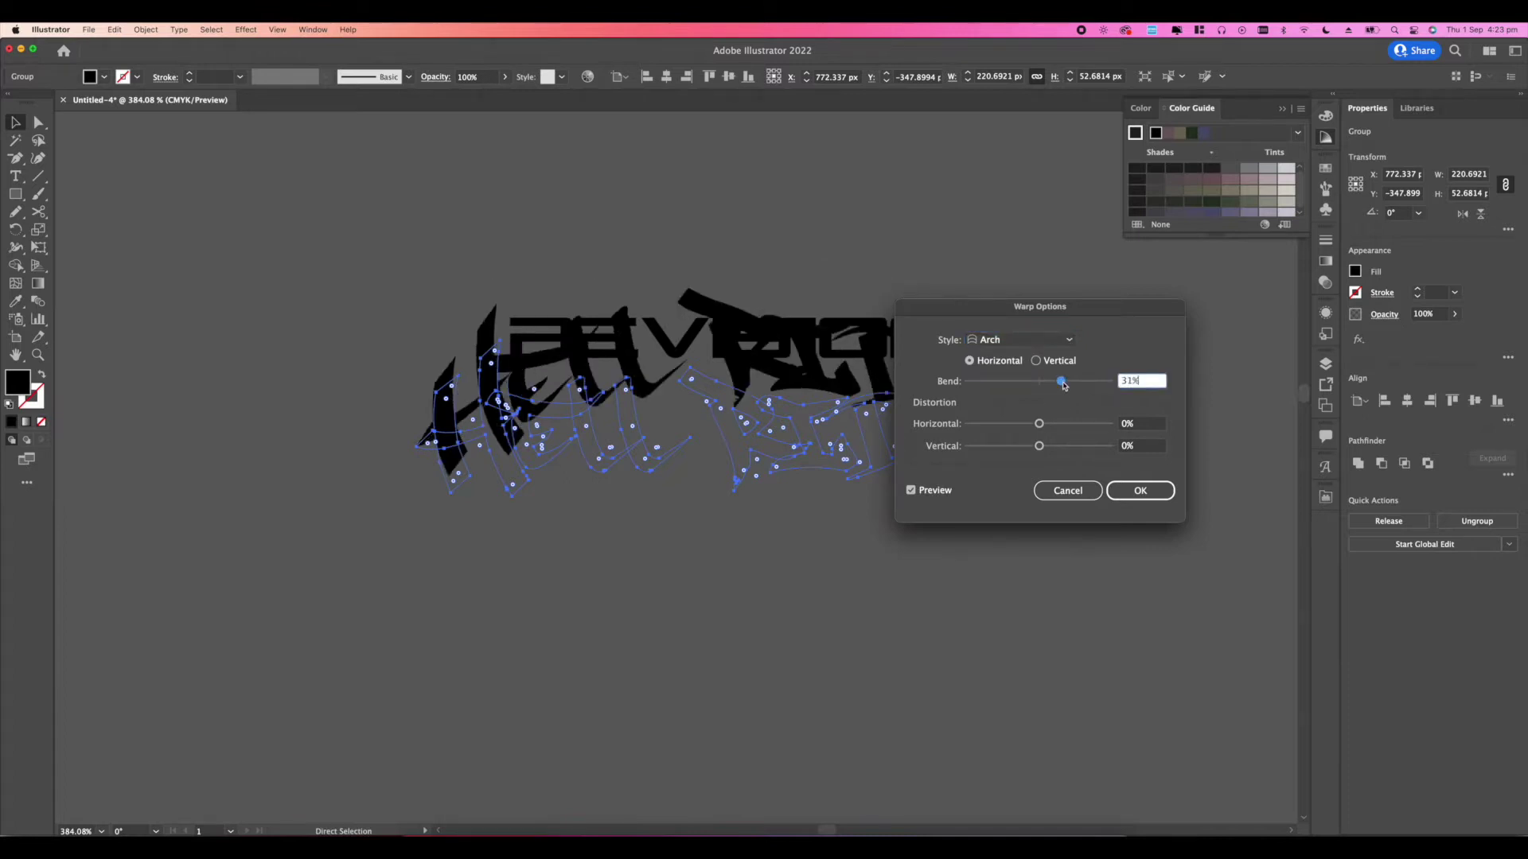
{"action": "left_click_drag", "start_coordinate": [1025, 311], "coordinate": [1224, 277]}
{"action": "left_click", "coordinate": [1339, 455]}
{"action": "left_click_drag", "start_coordinate": [790, 377], "coordinate": [798, 434]}
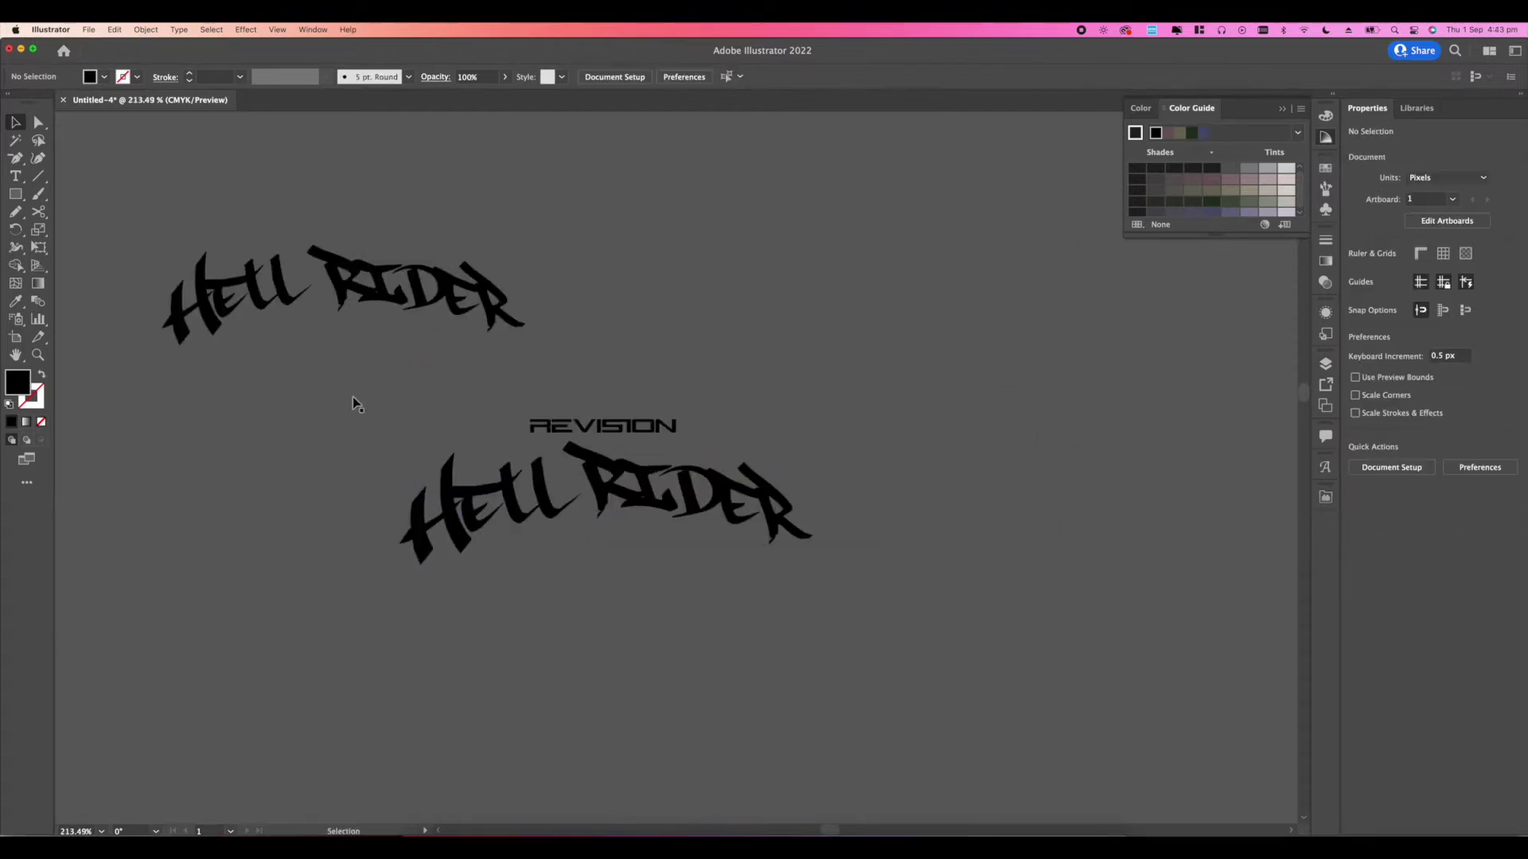
Step: Copy REVISION together with the warped HELL RIDER beneath it and switch to Photoshop
{"action": "left_click_drag", "start_coordinate": [355, 403], "coordinate": [948, 631]}
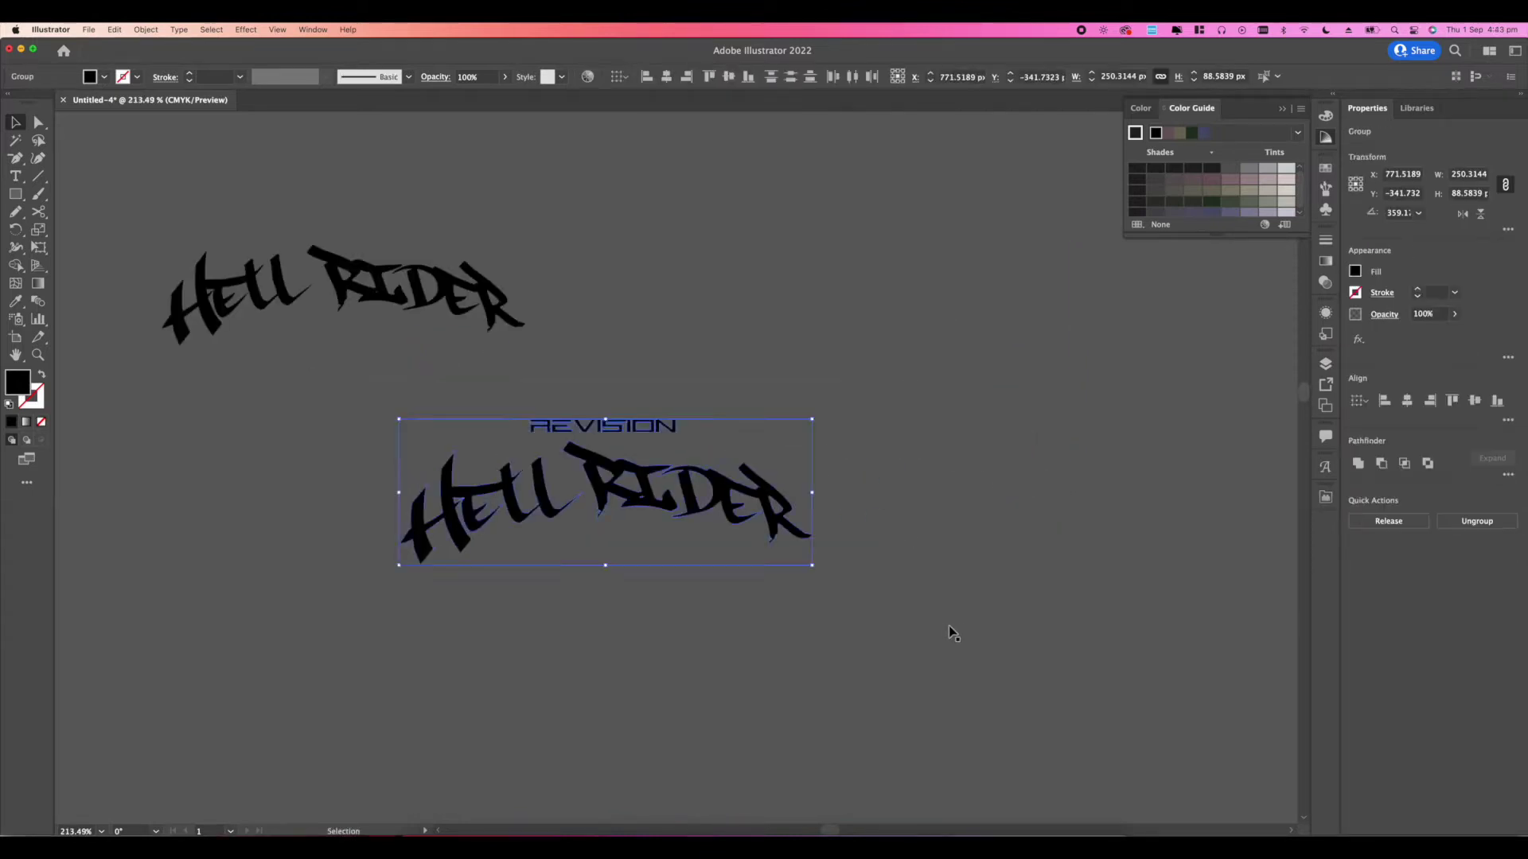
{"action": "left_click", "coordinate": [883, 794]}
{"action": "left_click", "coordinate": [949, 832]}
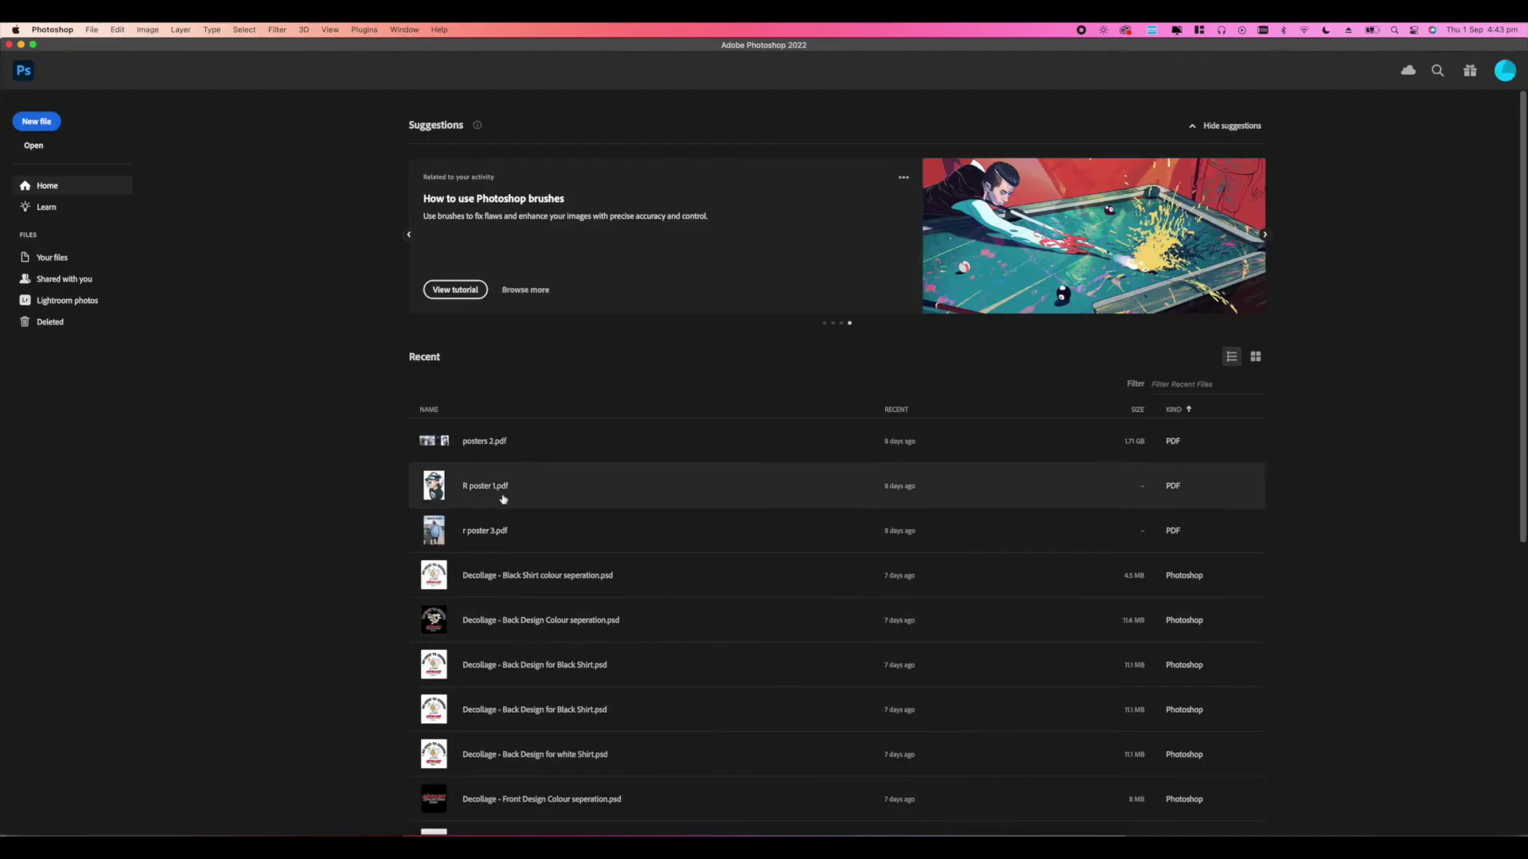
Step: Create a landscape 1920 x 1200 px RGB document at 300 ppi with an artboard, named "revsion hell rider 3d type"
{"action": "left_click", "coordinate": [92, 29]}
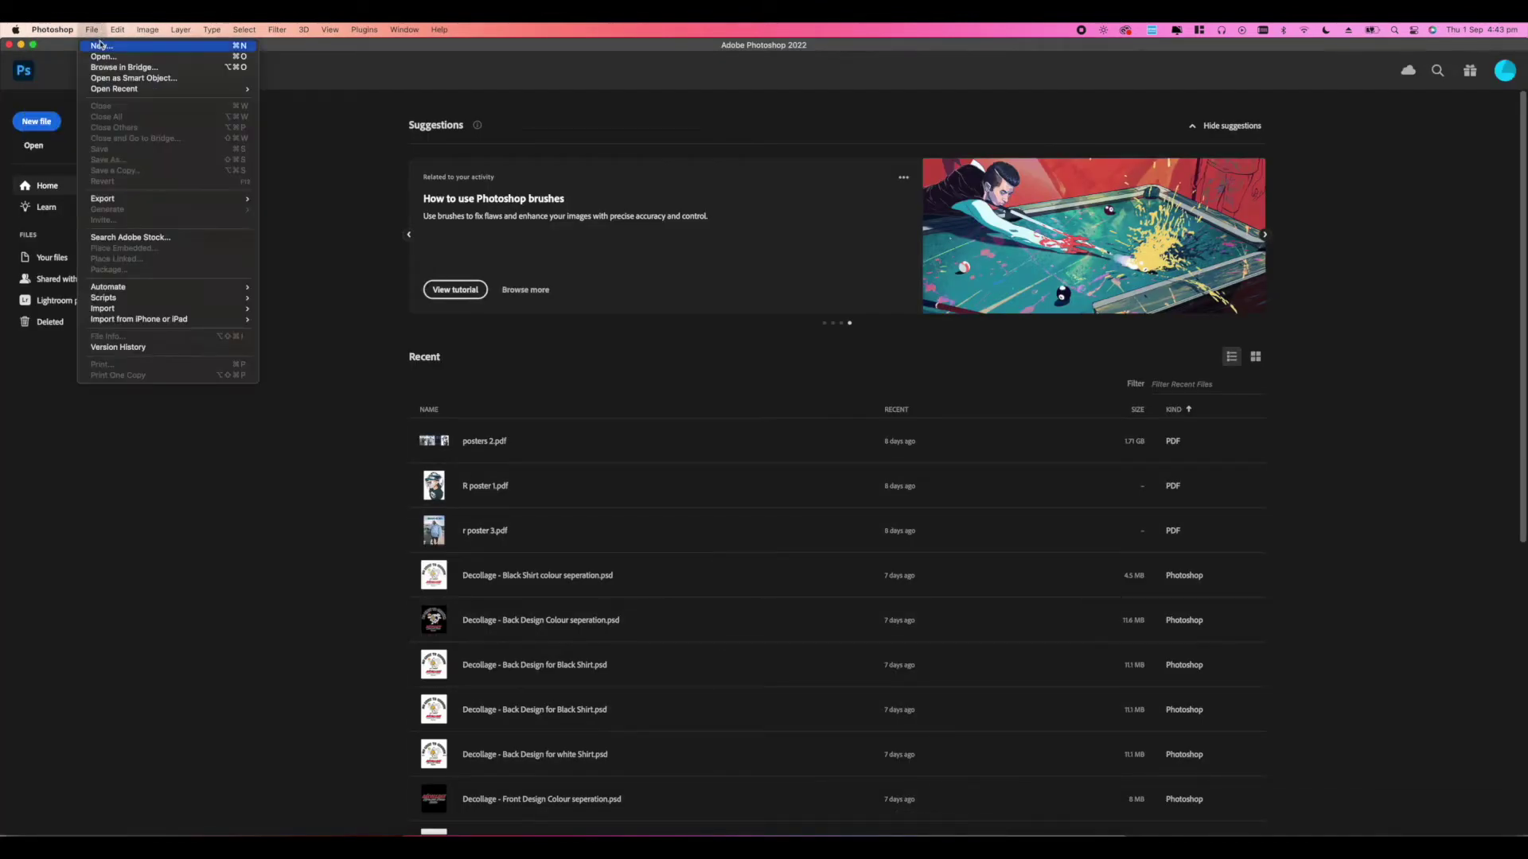
{"action": "left_click", "coordinate": [102, 46]}
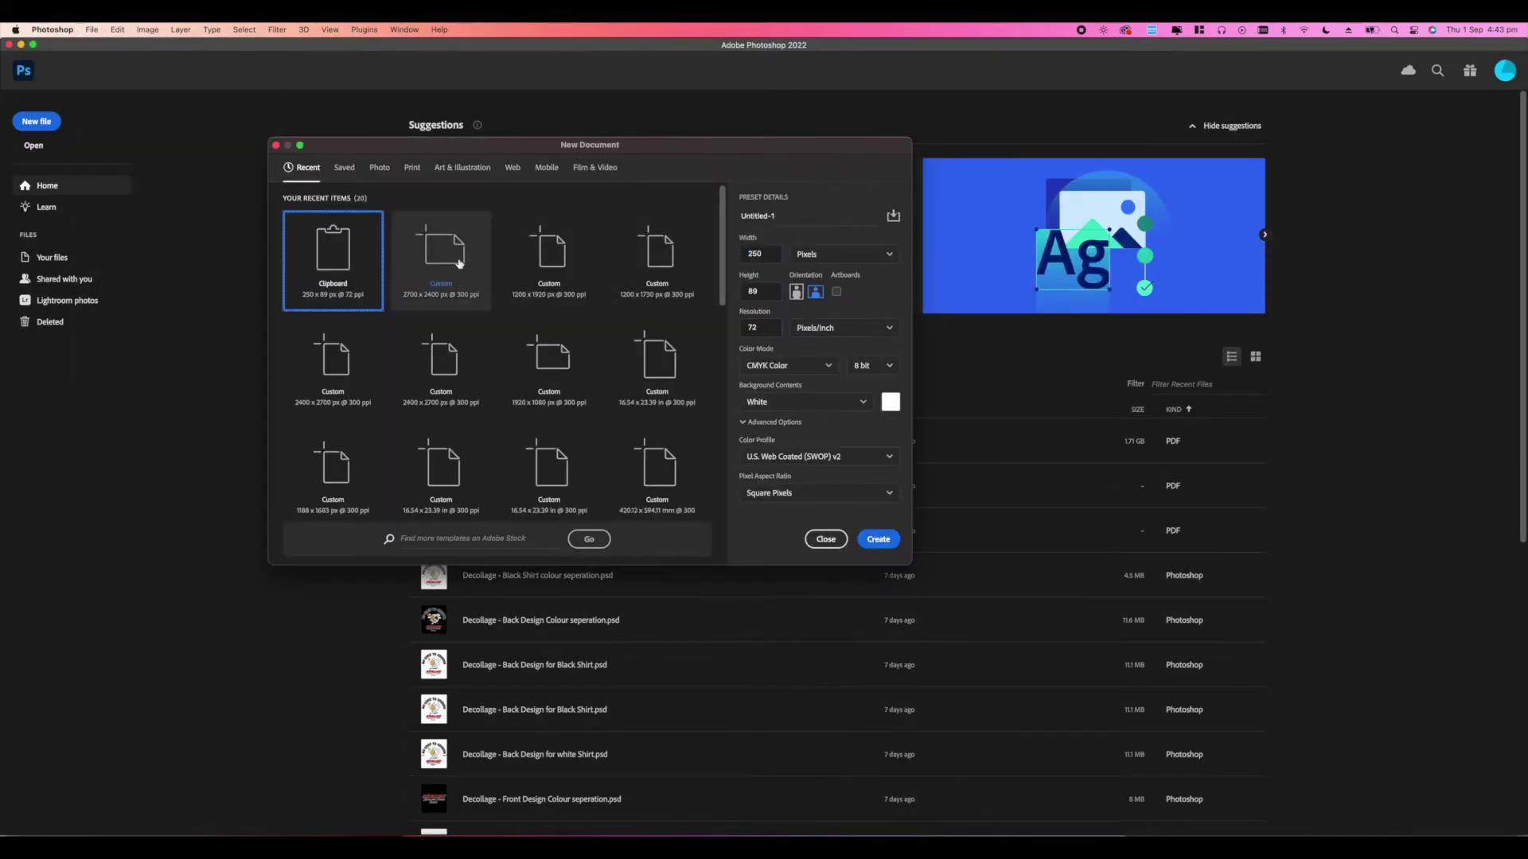
{"action": "left_click", "coordinate": [549, 251]}
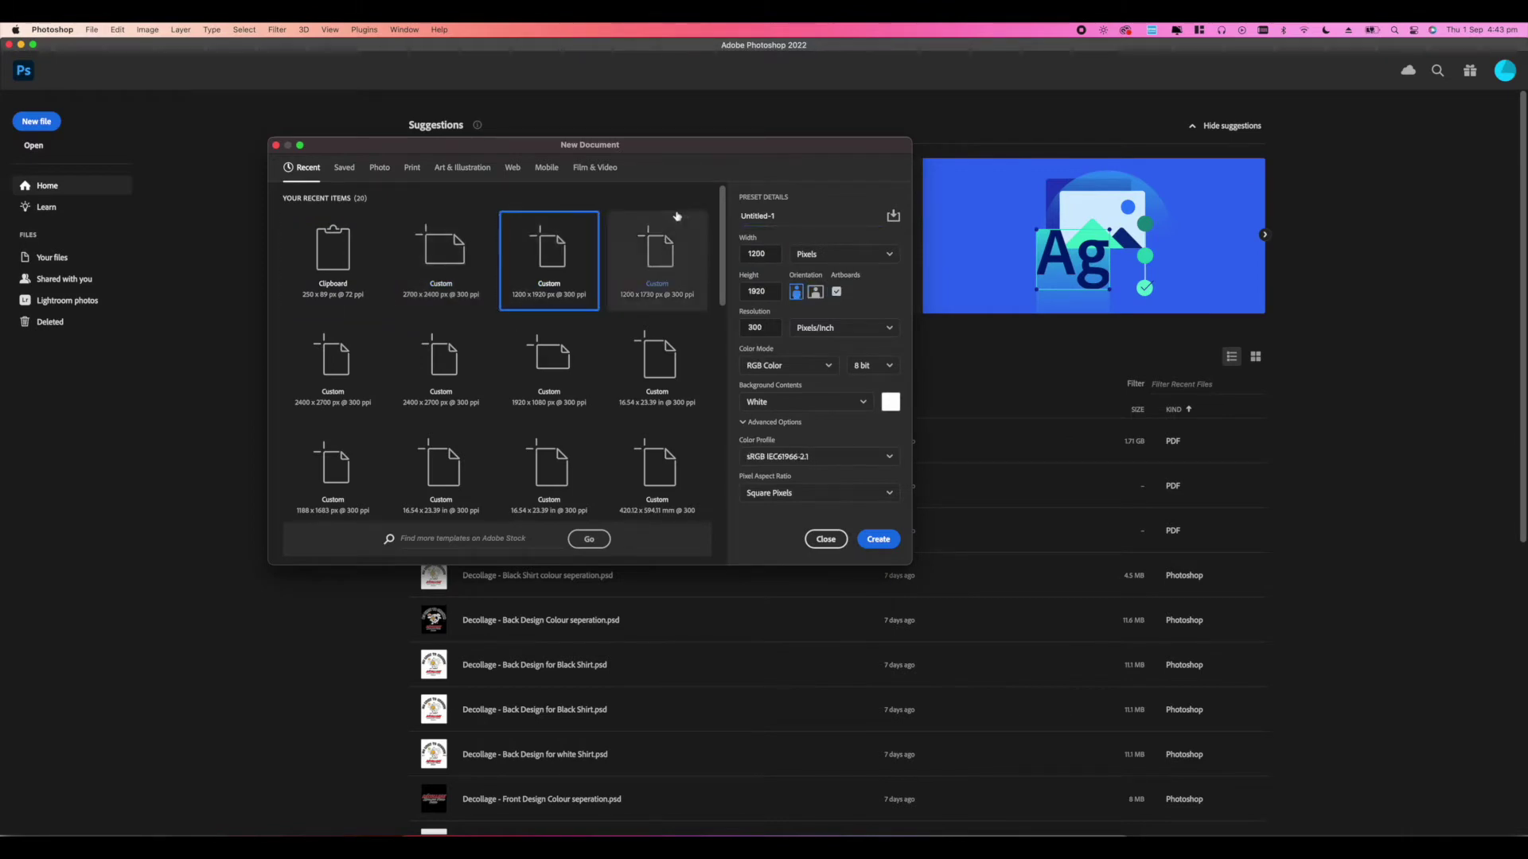
{"action": "left_click", "coordinate": [789, 212]}
{"action": "type", "text": "rev"}
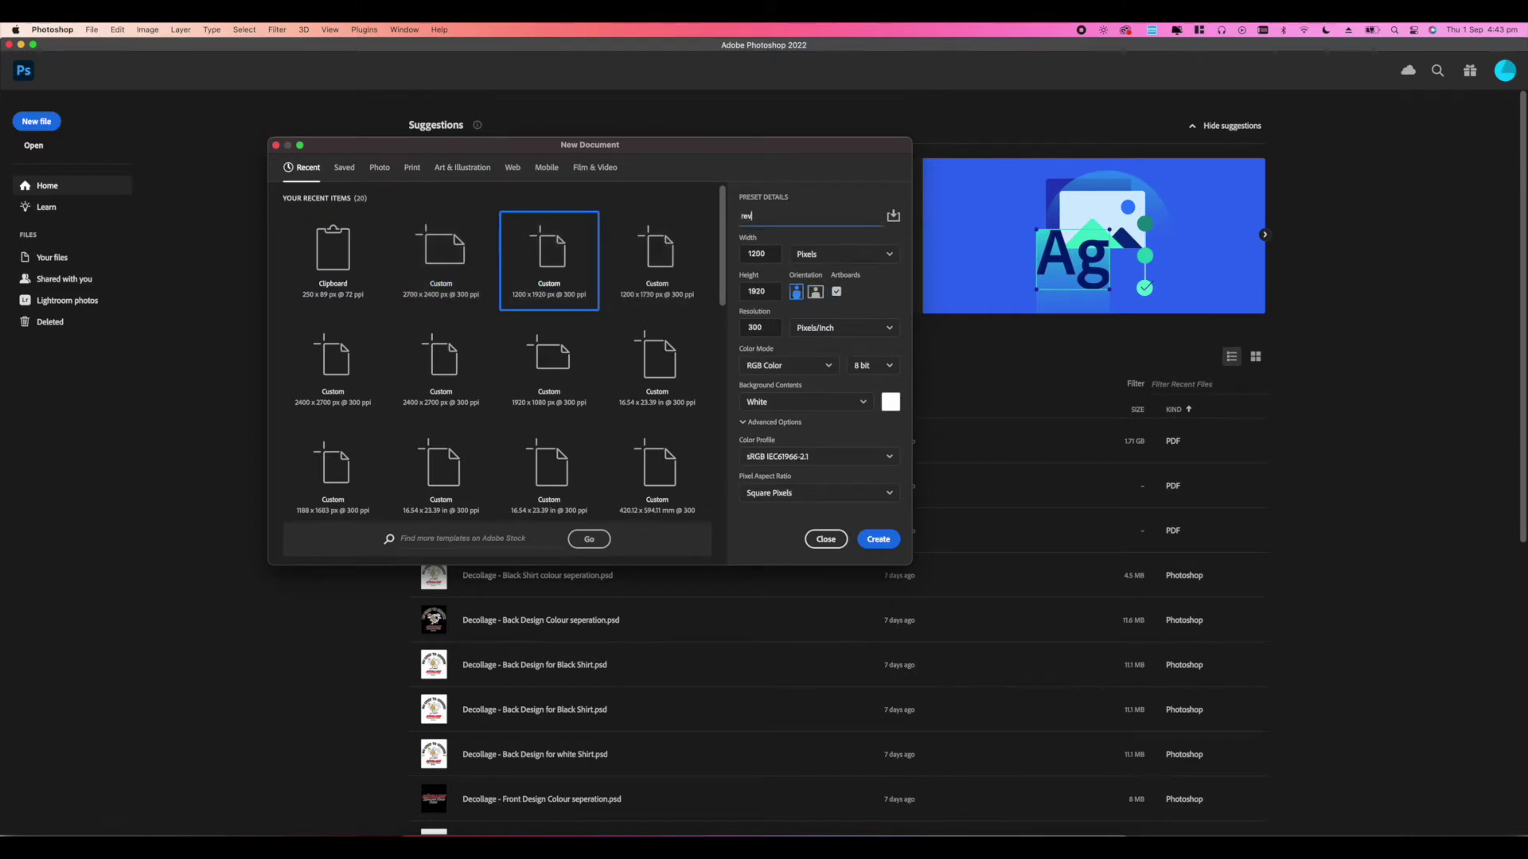
{"action": "type", "text": "sion hell rid"}
{"action": "left_click", "coordinate": [815, 291]}
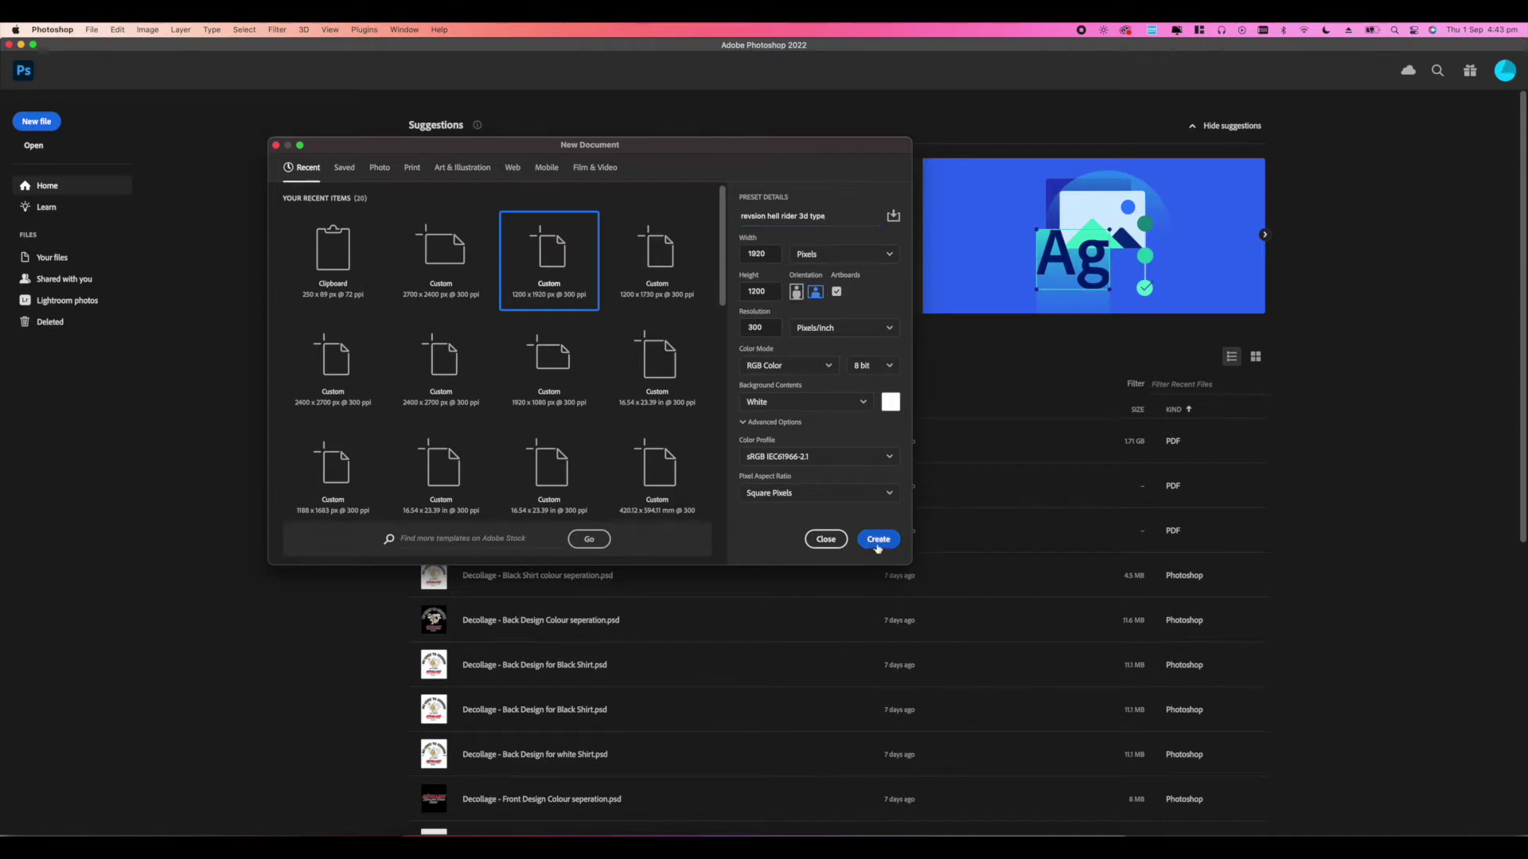
{"action": "left_click", "coordinate": [878, 543]}
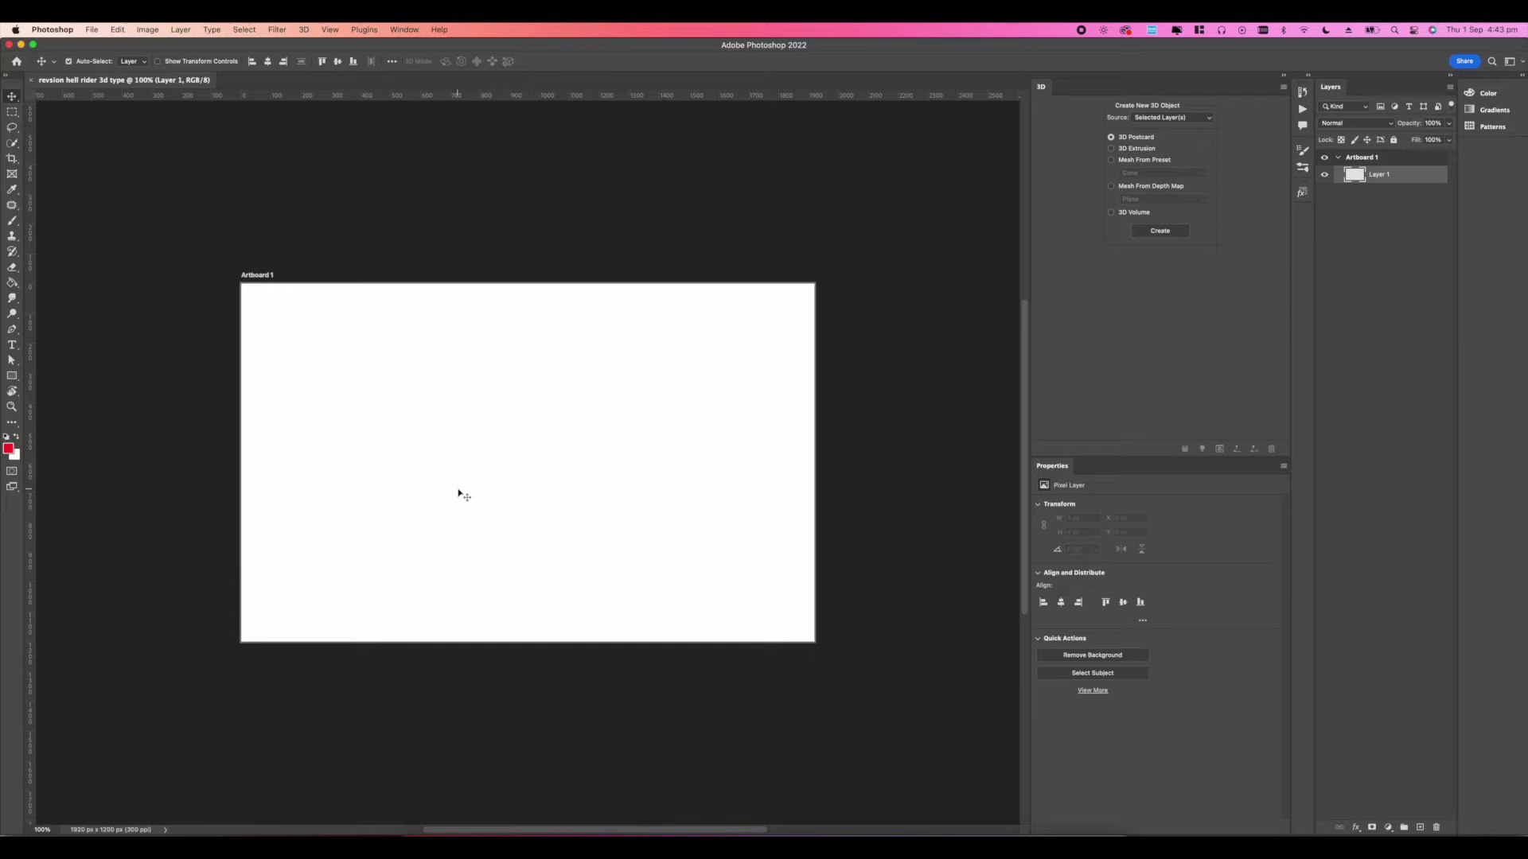
Step: Try pasting the copied lettering into the artboard as a Smart Object, and undo the paste
{"action": "scroll", "coordinate": [459, 491], "scroll_direction": "up", "scroll_amount": 3}
{"action": "key", "text": "super+v"}
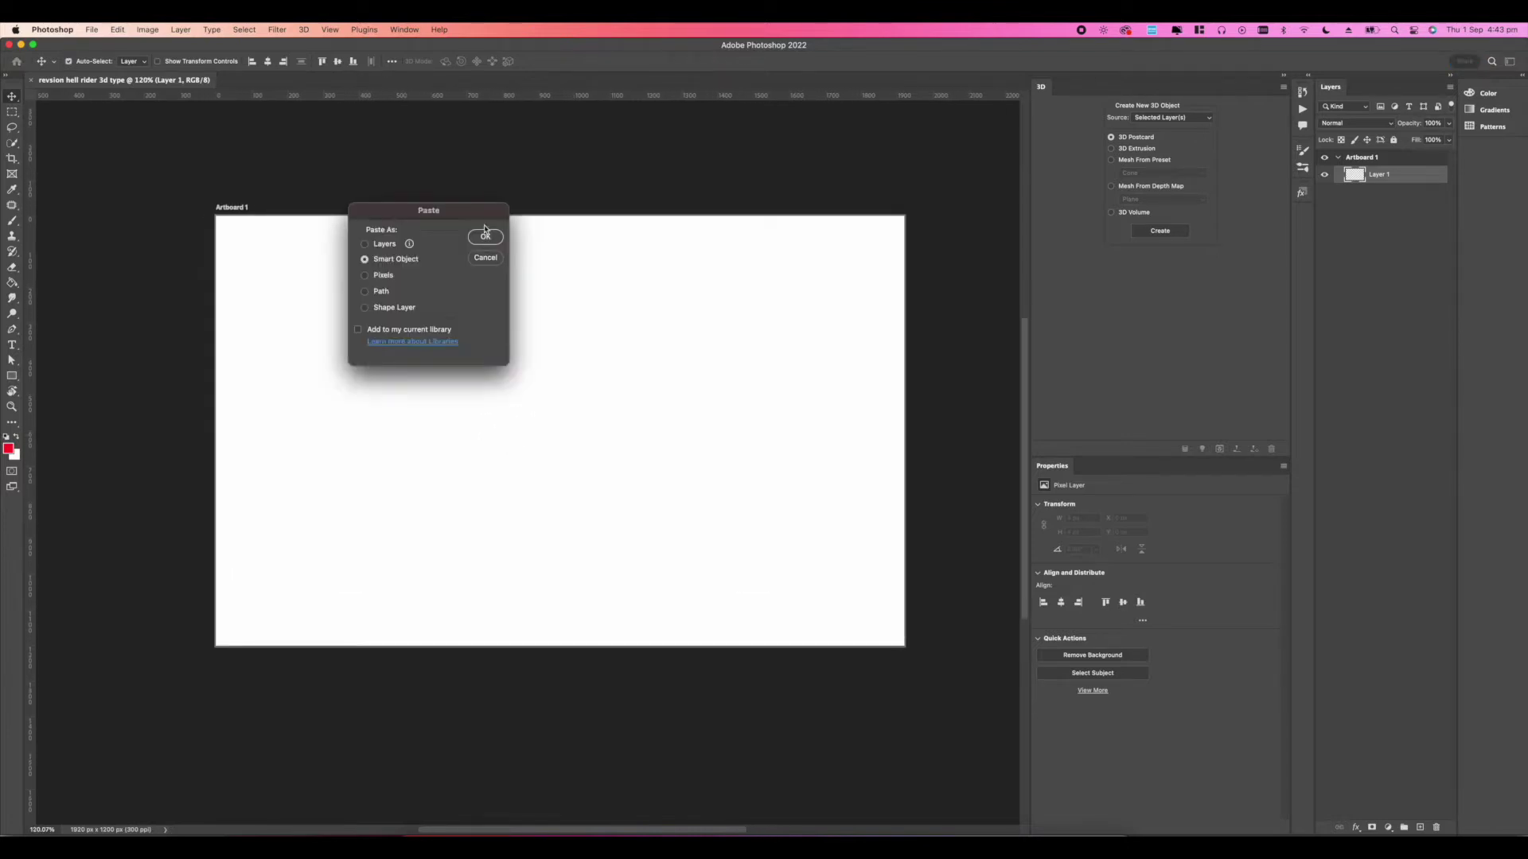
{"action": "left_click", "coordinate": [484, 236]}
{"action": "key", "text": "Return"}
{"action": "key", "text": "super+z"}
Step: Try pasting the copied lettering as a single Shape Layer, and undo the paste
{"action": "key", "text": "super+v"}
{"action": "left_click", "coordinate": [368, 307]}
{"action": "left_click", "coordinate": [485, 236]}
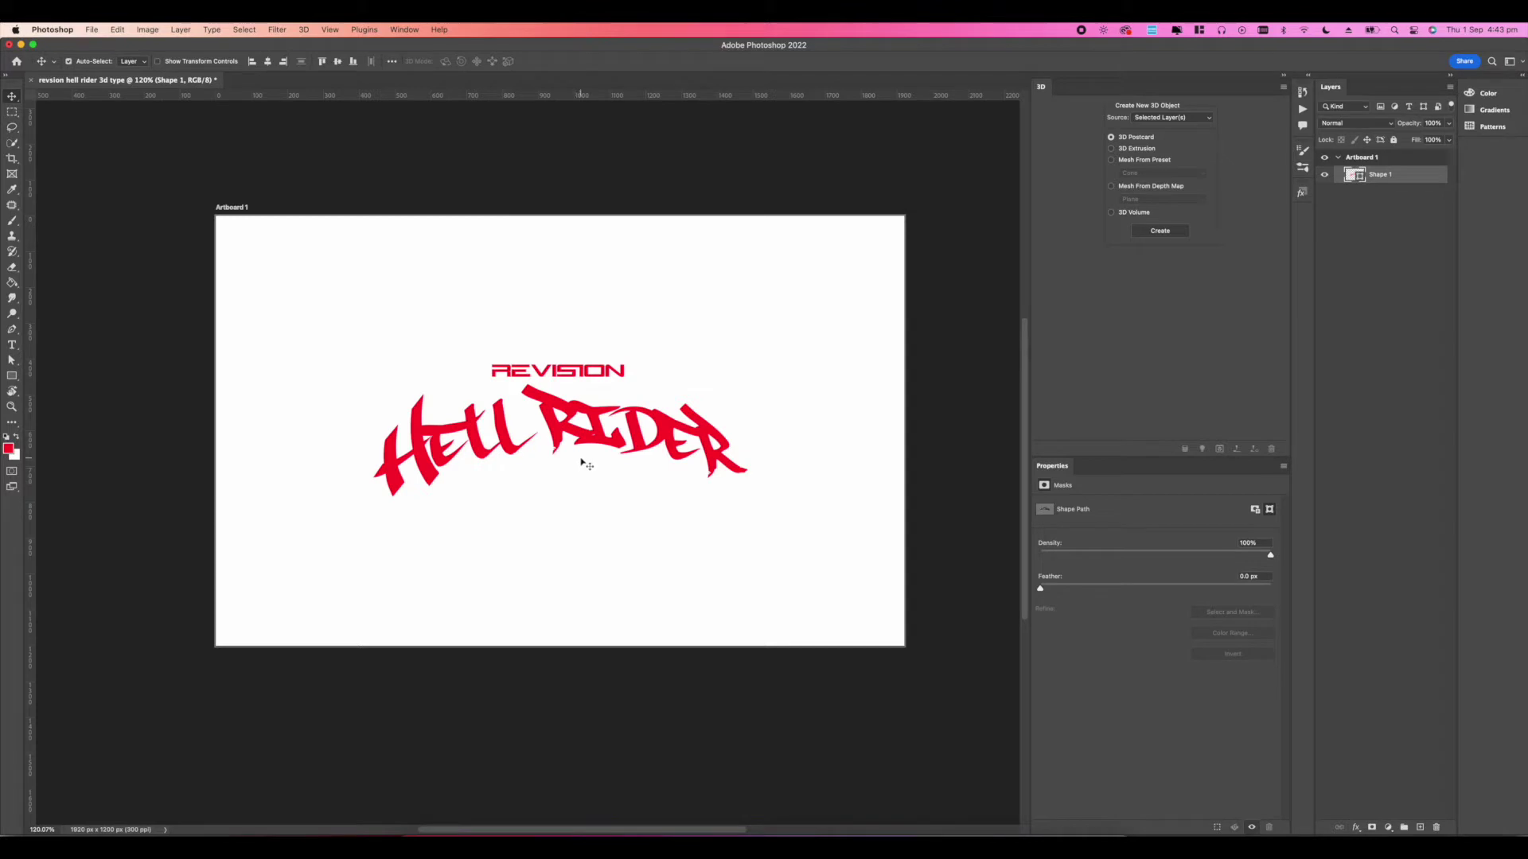
{"action": "key", "text": "super+z"}
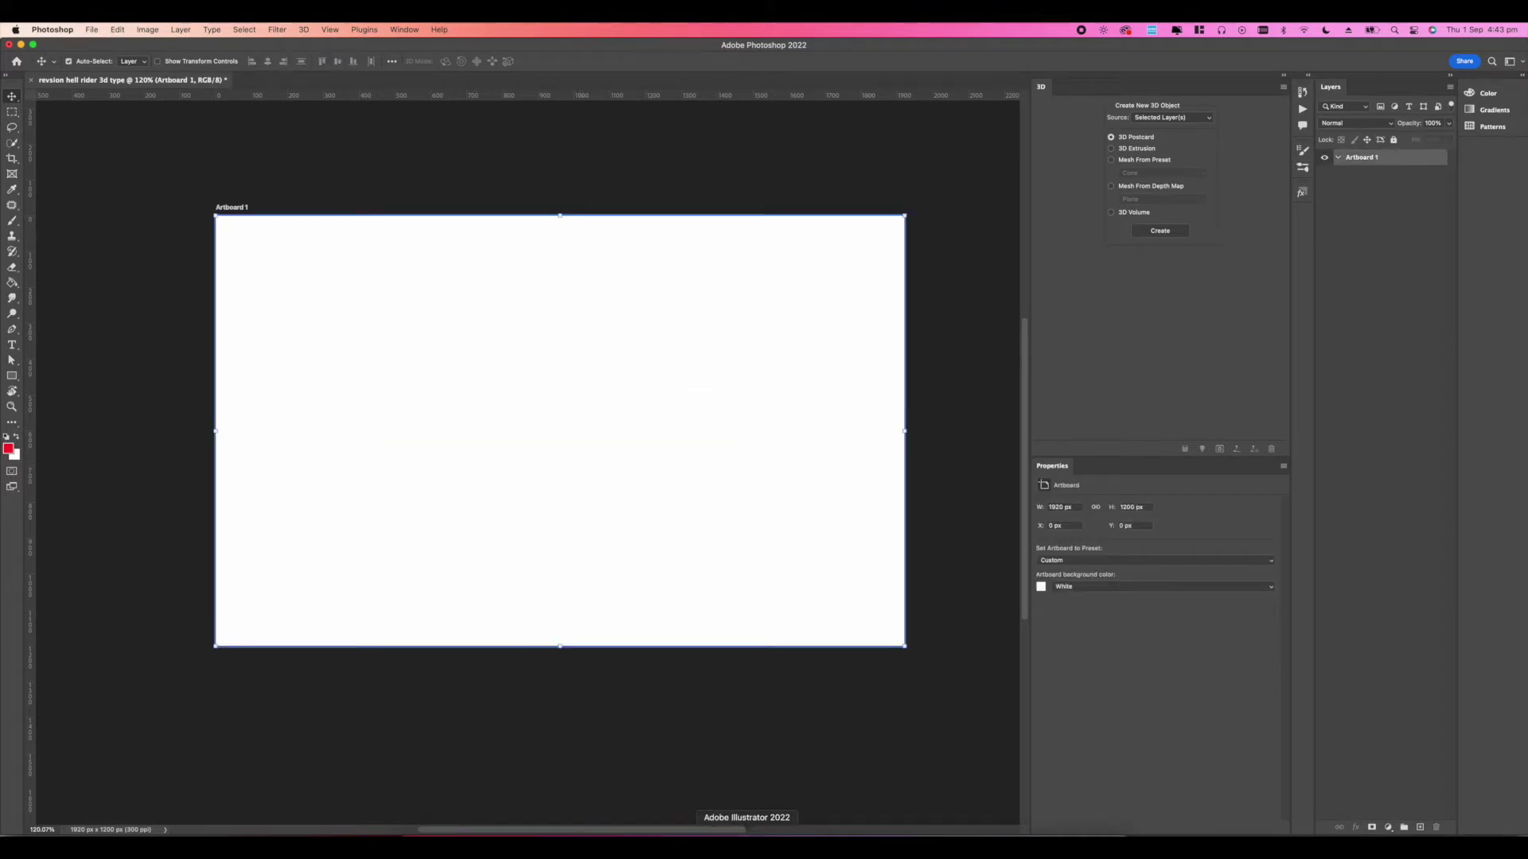
Step: Switch to Illustrator, copy only the warped HELL RIDER group under REVISION, and return to Photoshop
{"action": "key", "text": "super+Tab"}
{"action": "left_click", "coordinate": [602, 507]}
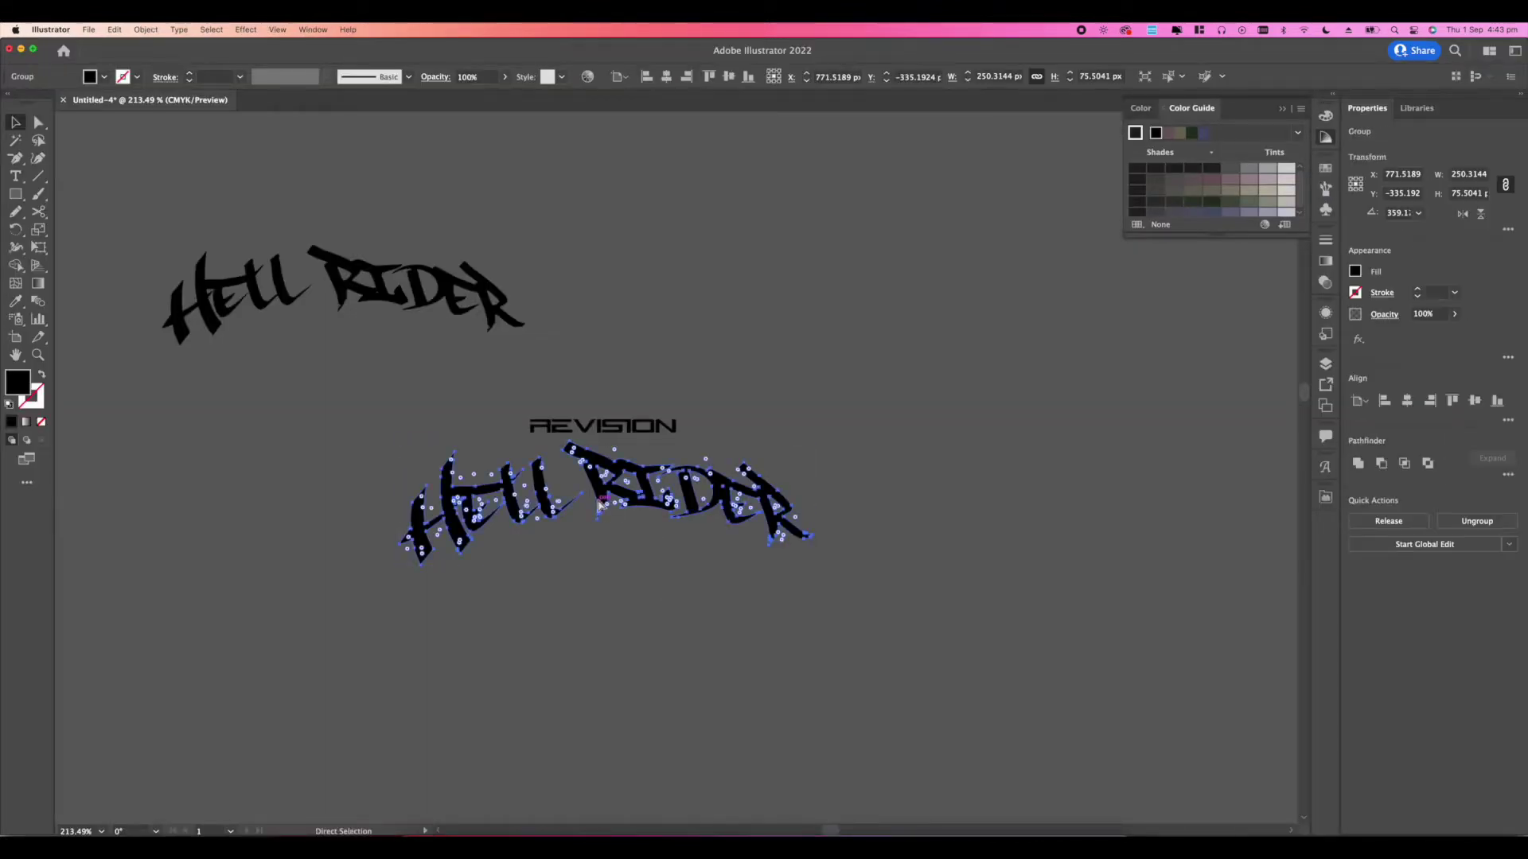
{"action": "key", "text": "super+Tab"}
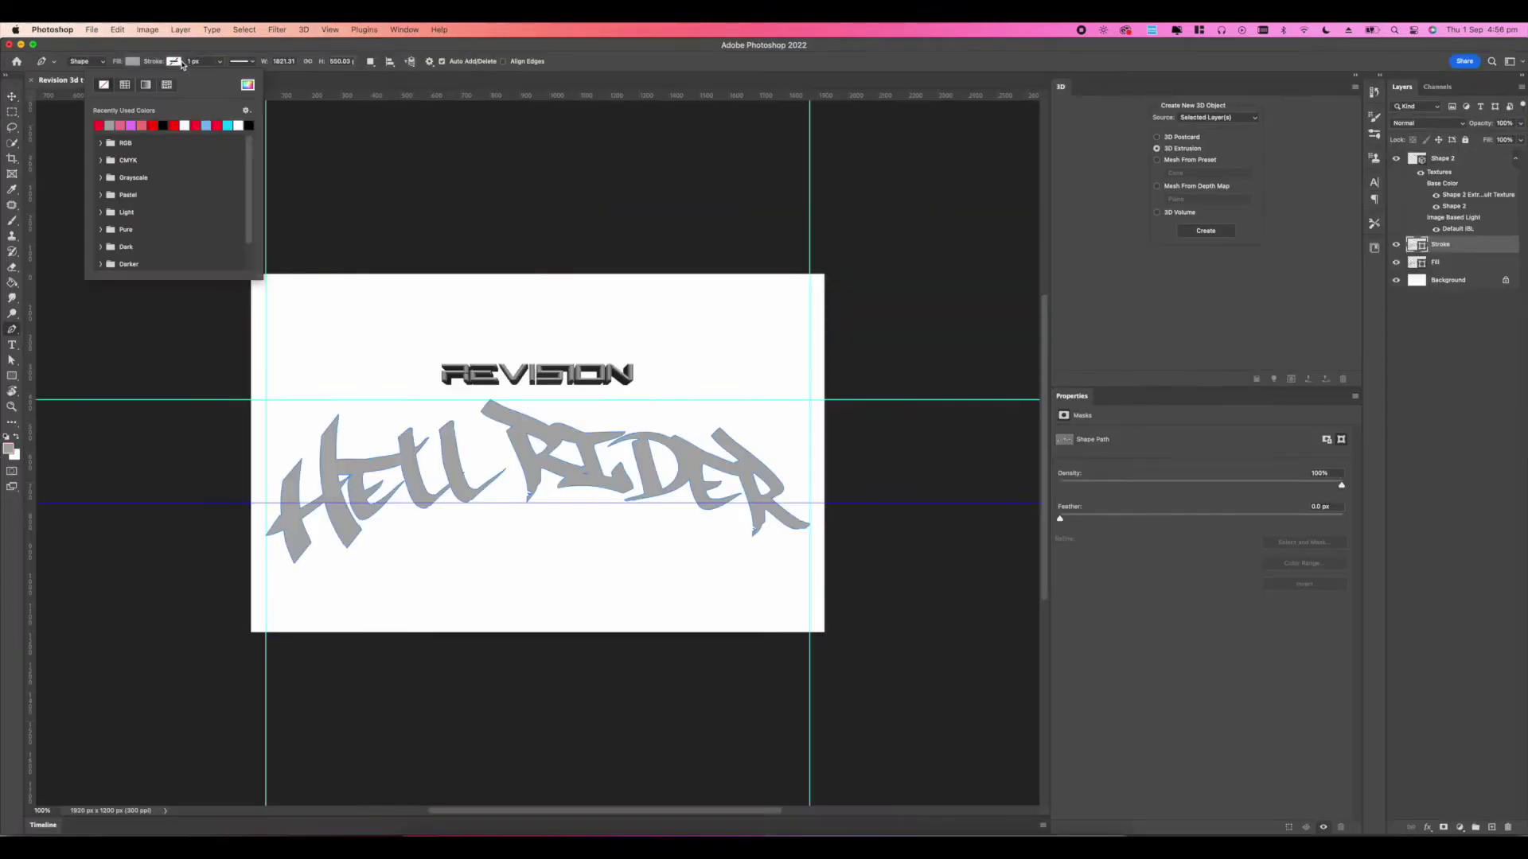
Step: Give the HELL RIDER shape on the Stroke layer no fill and a red 10 px stroke, and save the document
{"action": "left_click", "coordinate": [175, 62]}
{"action": "left_click", "coordinate": [175, 62]}
{"action": "left_click", "coordinate": [220, 61]}
{"action": "left_click_drag", "start_coordinate": [209, 78], "coordinate": [221, 78]}
{"action": "left_click", "coordinate": [202, 61]}
{"action": "type", "text": "10"}
{"action": "key", "text": "Return"}
{"action": "key", "text": "super+s"}
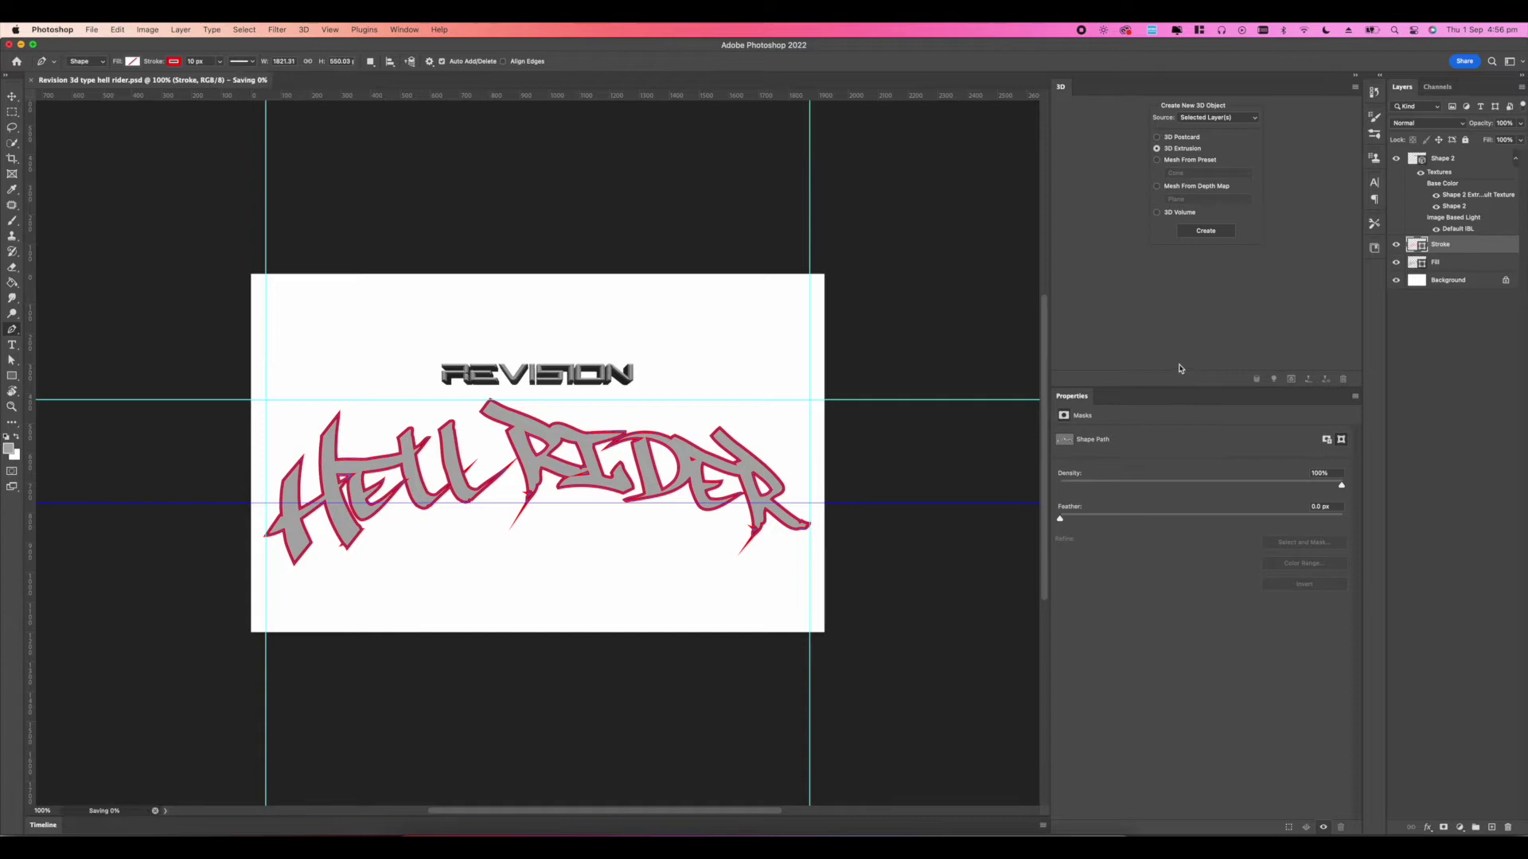
Step: Create a 3D extrusion from the Stroke layer, save the document, and set the extrusion depth to 300 px
{"action": "left_click", "coordinate": [1203, 231]}
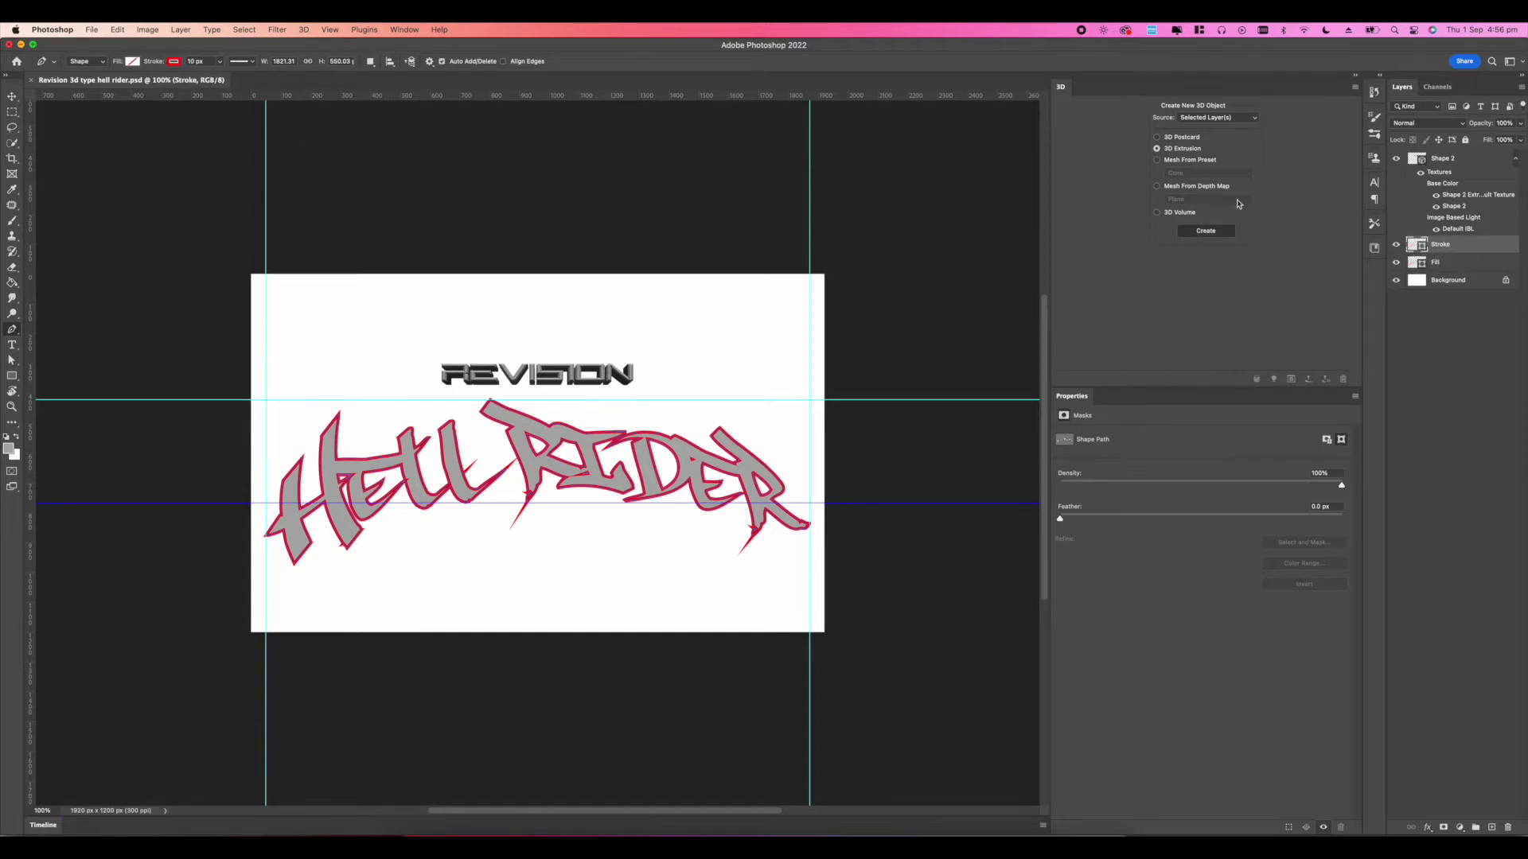
{"action": "key", "text": "super+s"}
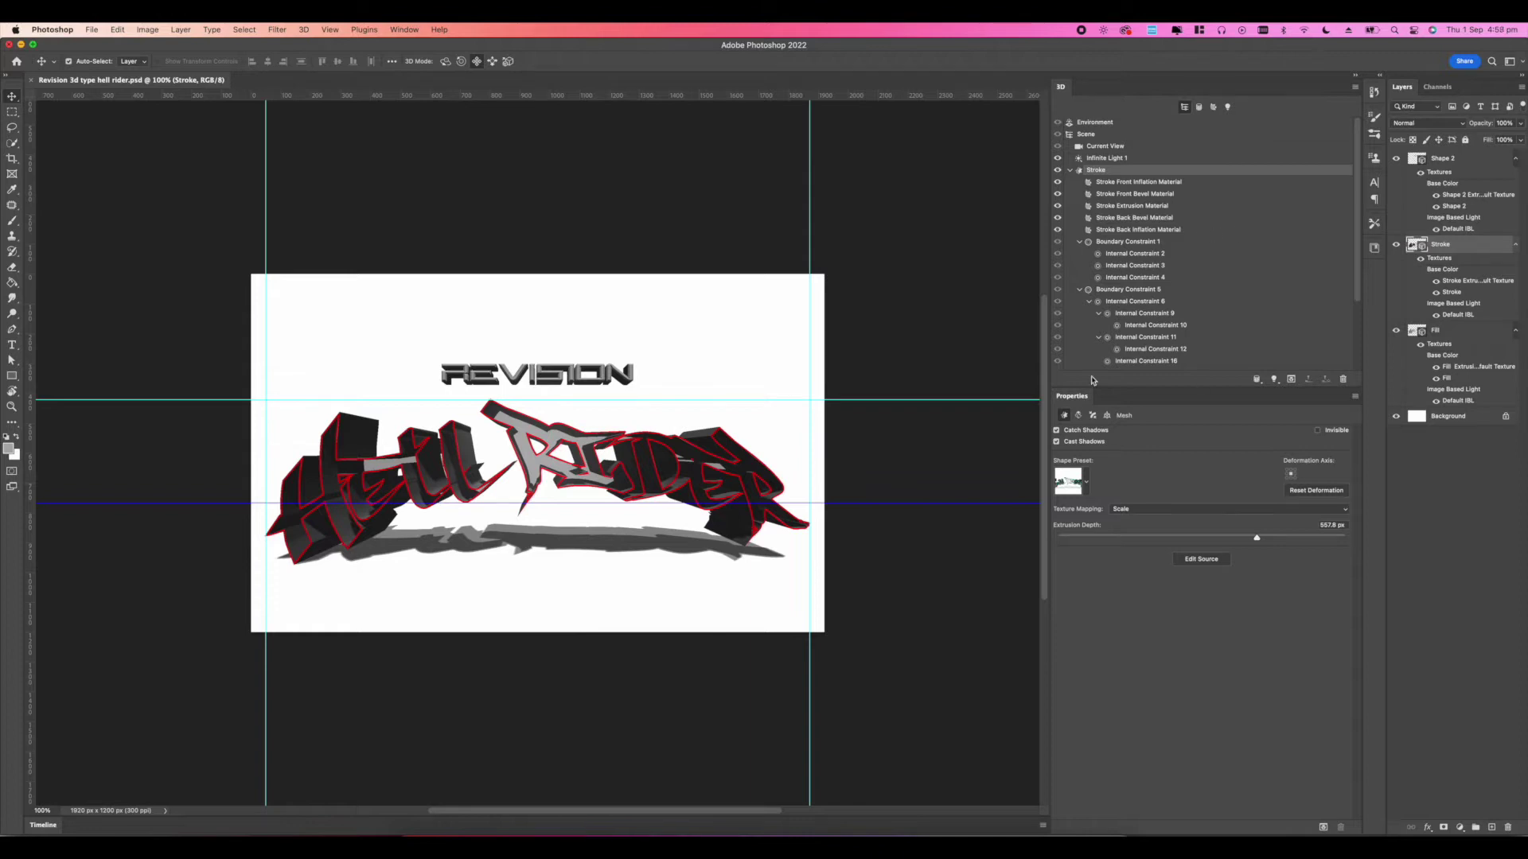
{"action": "left_click", "coordinate": [1327, 525]}
{"action": "type", "text": "300"}
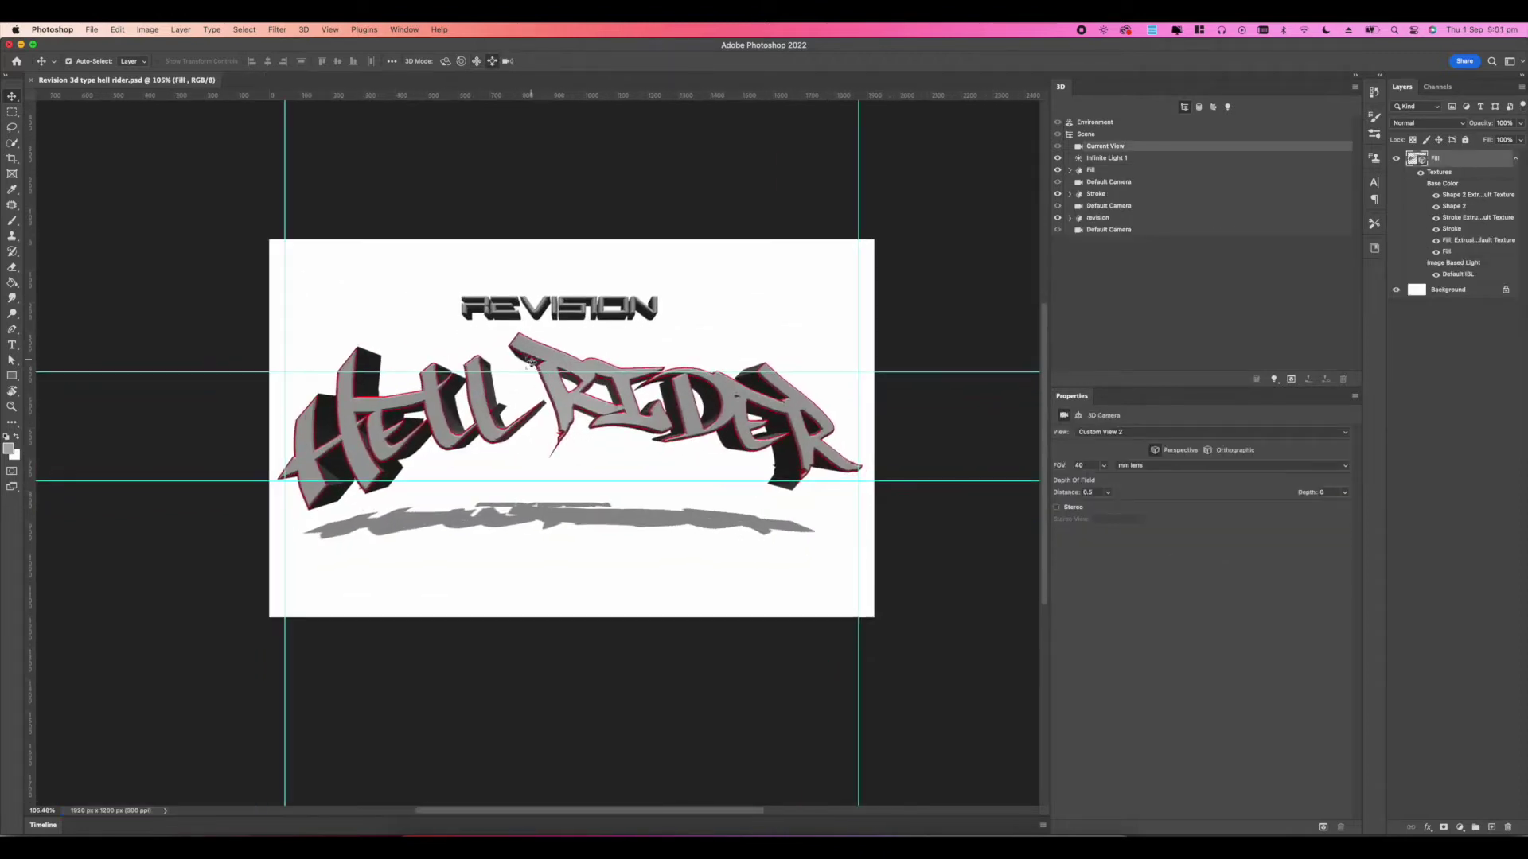
Step: Add the blue base color of the Stroke Front Inflation Material to the swatches
{"action": "left_click", "coordinate": [445, 63]}
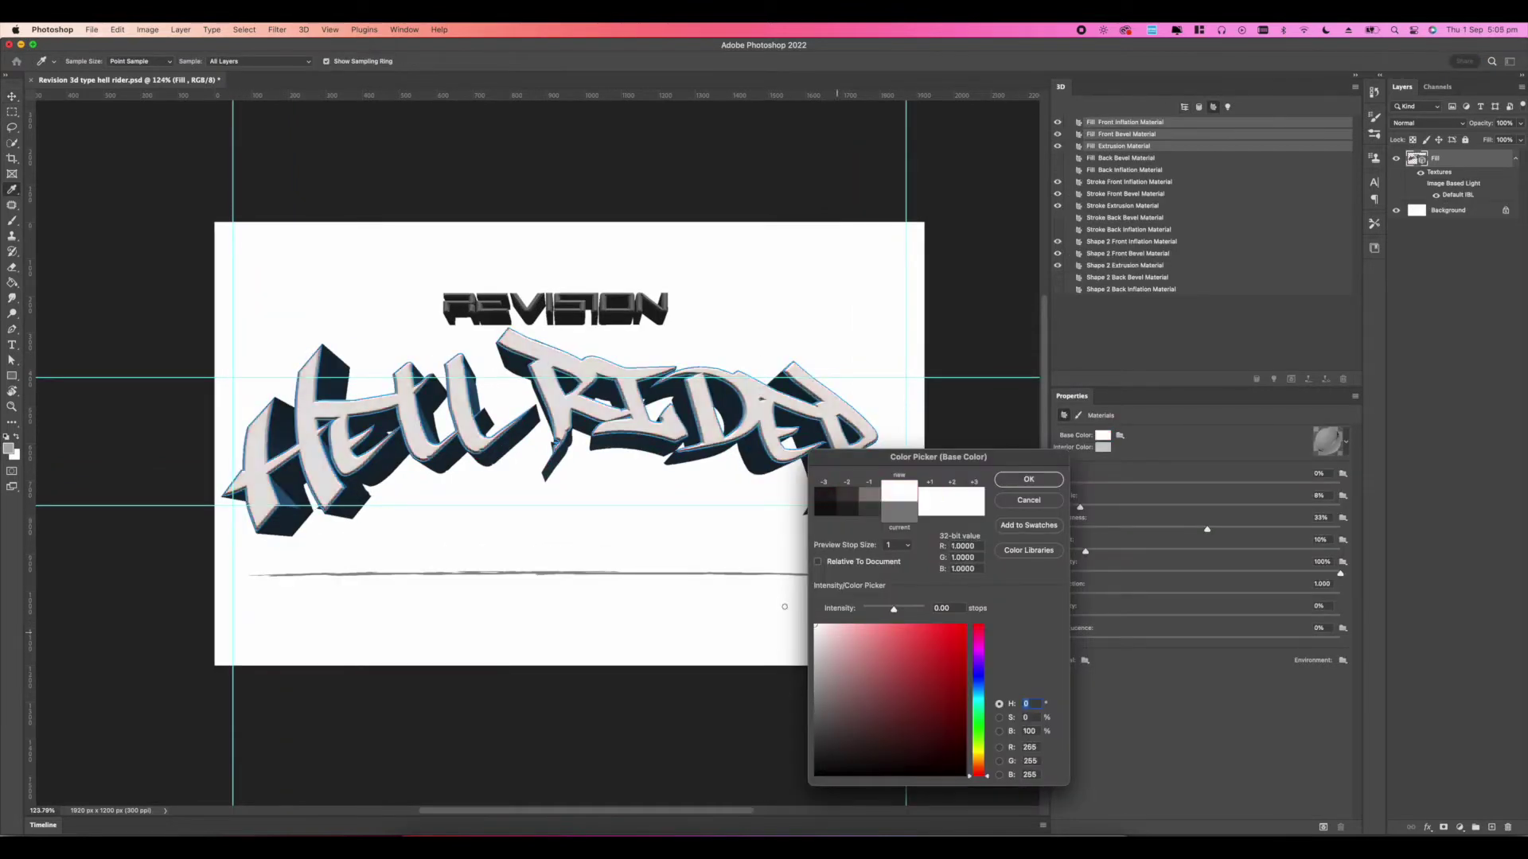
{"action": "left_click", "coordinate": [1028, 500]}
{"action": "left_click", "coordinate": [1130, 241]}
{"action": "left_click", "coordinate": [1130, 181]}
{"action": "left_click", "coordinate": [1102, 435]}
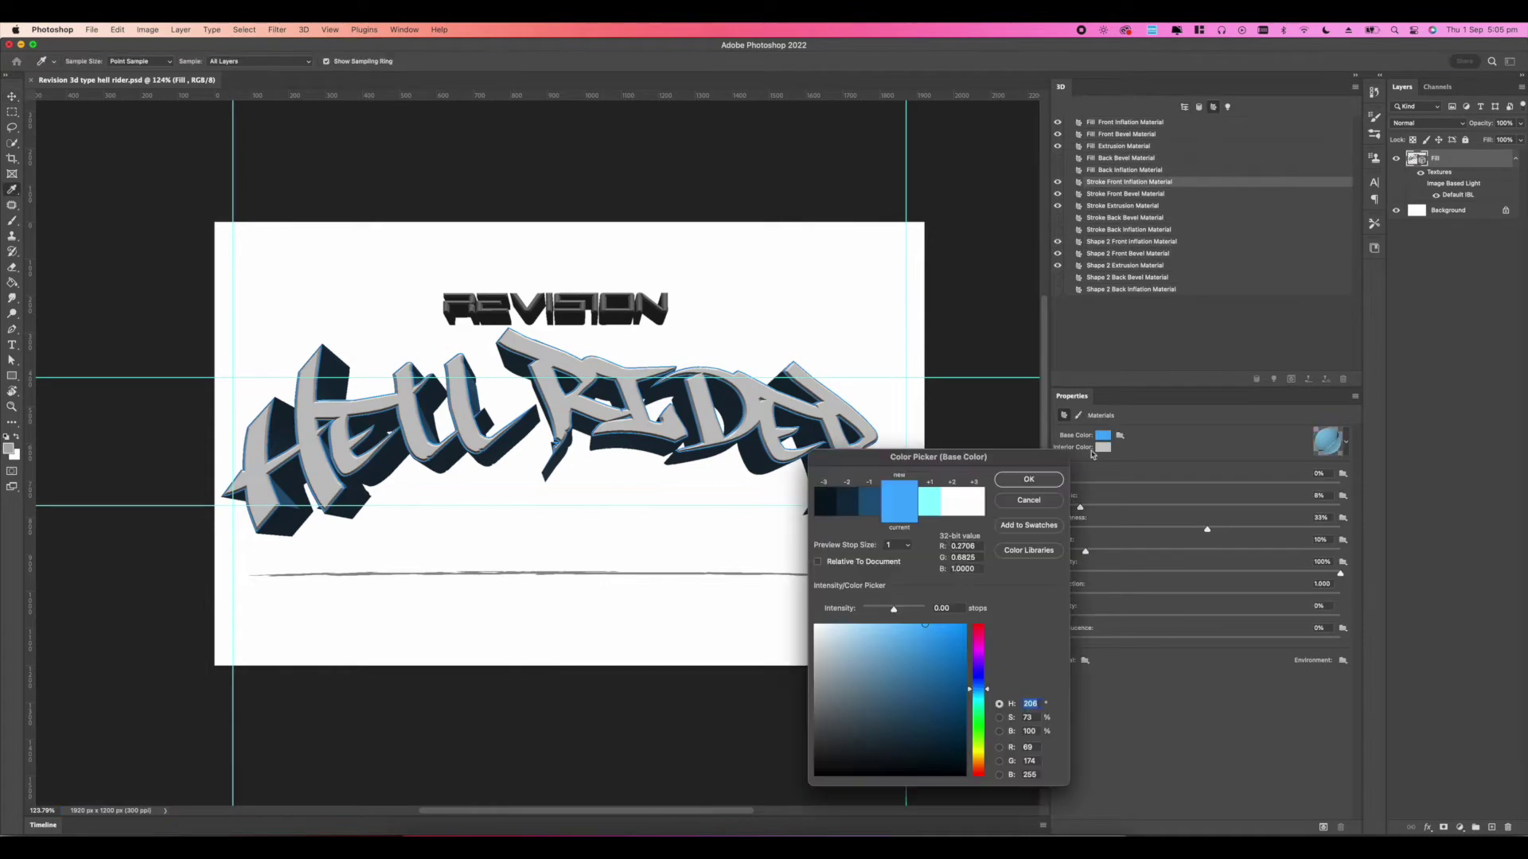
{"action": "left_click", "coordinate": [1024, 525]}
{"action": "left_click", "coordinate": [557, 262]}
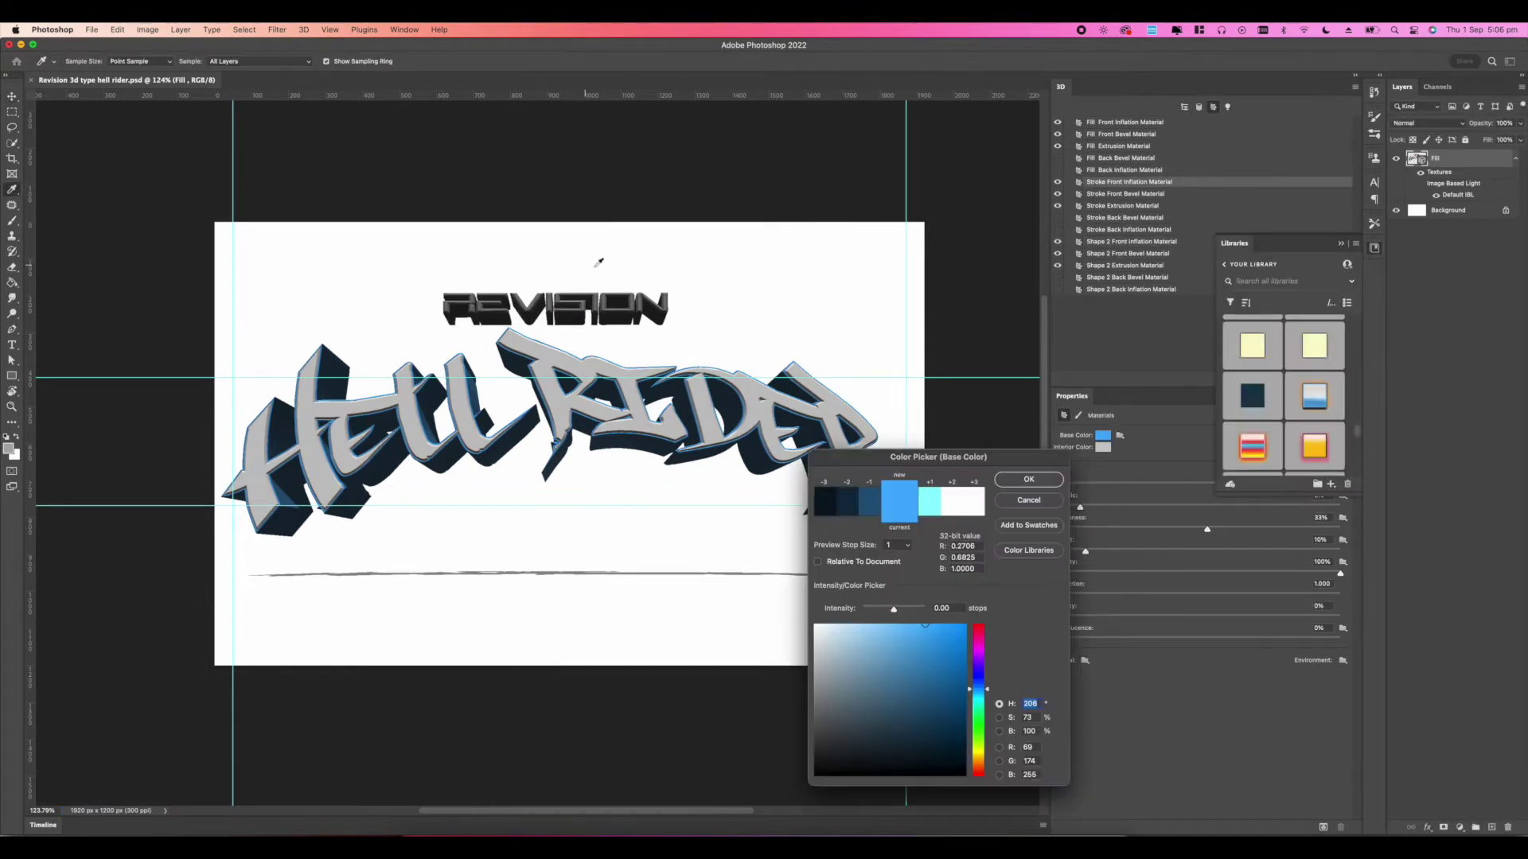
{"action": "left_click", "coordinate": [1035, 483]}
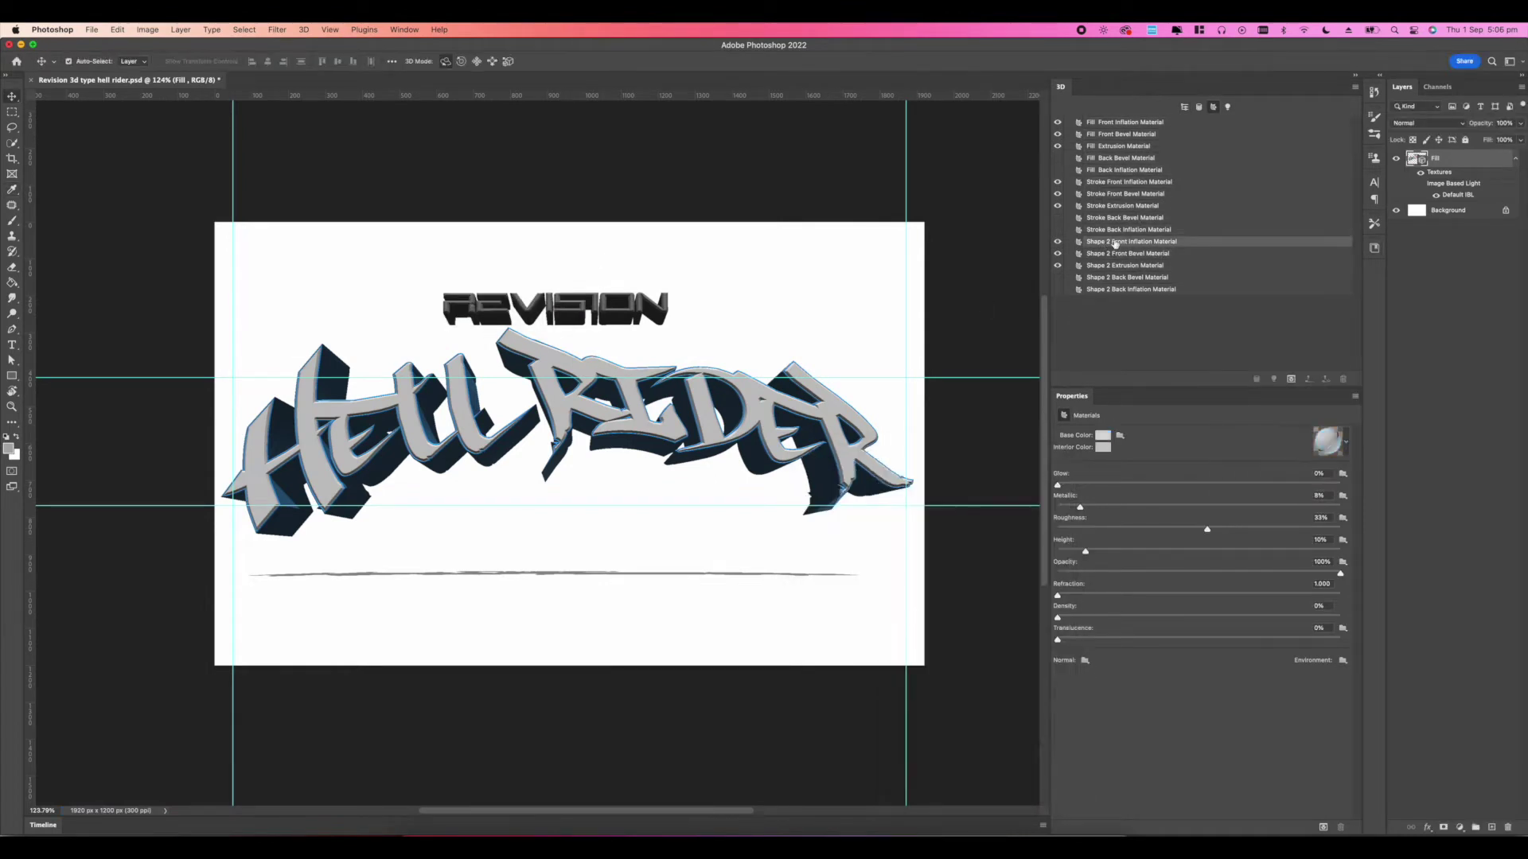
Step: Try to apply the saved blue swatch as the base color of the Shape 2 front inflation, bevel and extrusion materials
{"action": "left_click", "coordinate": [1104, 136]}
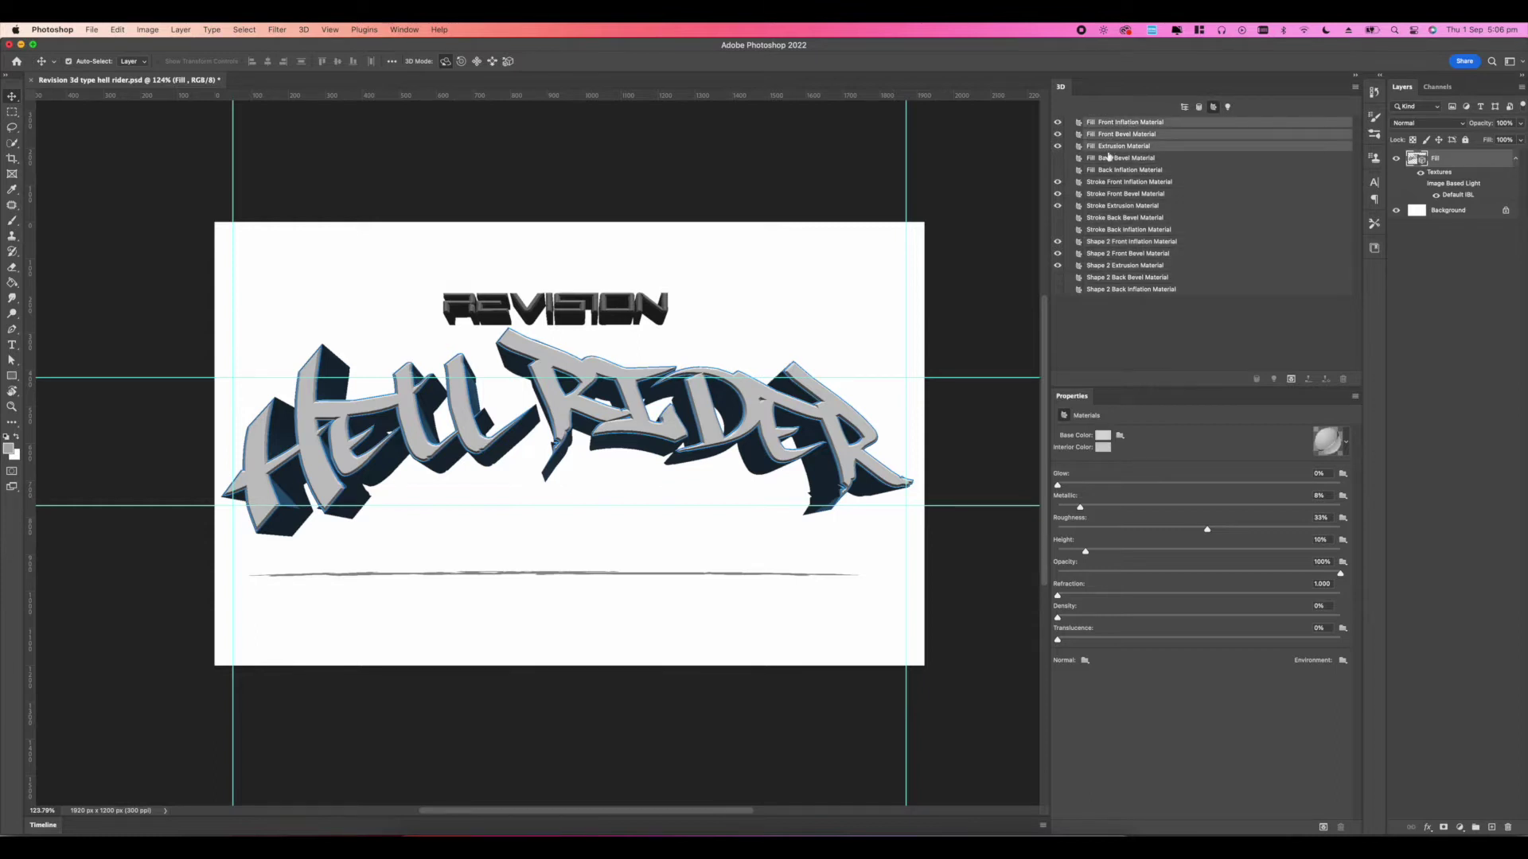
{"action": "left_click", "coordinate": [1117, 241]}
{"action": "left_click", "coordinate": [1160, 265], "text": "shift"}
{"action": "left_click", "coordinate": [1373, 249]}
{"action": "double_click", "coordinate": [1258, 343]}
{"action": "left_click", "coordinate": [1091, 471]}
{"action": "left_click", "coordinate": [1341, 243]}
{"action": "left_click", "coordinate": [1102, 435]}
{"action": "left_click", "coordinate": [1025, 553]}
{"action": "left_click", "coordinate": [907, 481]}
{"action": "left_click", "coordinate": [907, 480]}
{"action": "left_click", "coordinate": [1073, 497]}
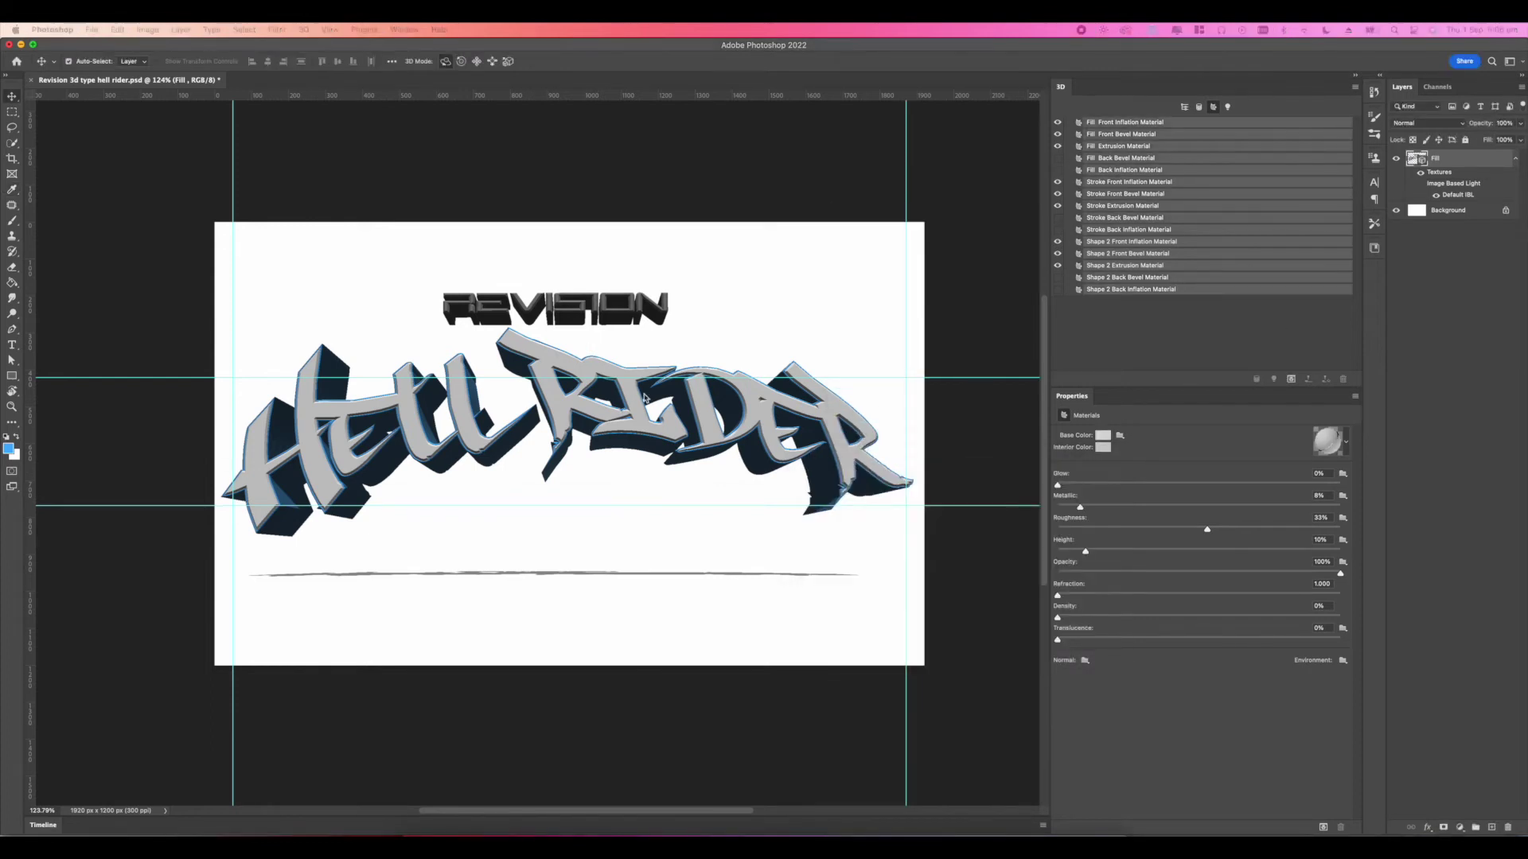
Step: Choose a new base color for all the selected Fill, Stroke and Shape 2 materials together
{"action": "left_click", "coordinate": [1103, 435]}
{"action": "left_click", "coordinate": [891, 666]}
{"action": "left_click", "coordinate": [604, 405]}
{"action": "left_click", "coordinate": [948, 626]}
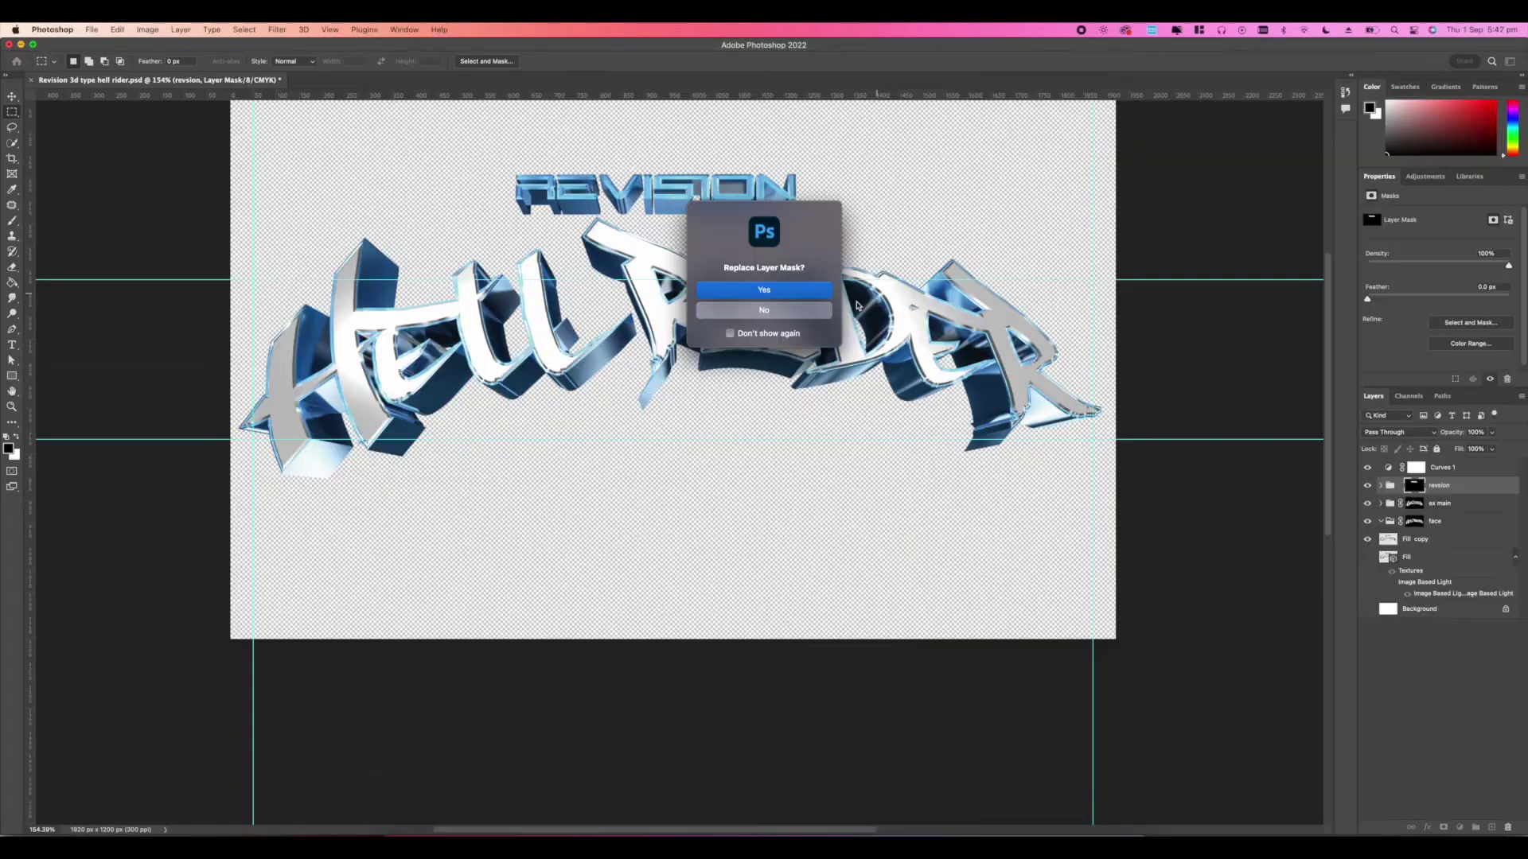
Step: Replace the Curves 1 mask with the revision group's mask and pull the curve's midpoint down to darken the REVISION lettering
{"action": "key", "text": "Return"}
{"action": "left_click", "coordinate": [1442, 467]}
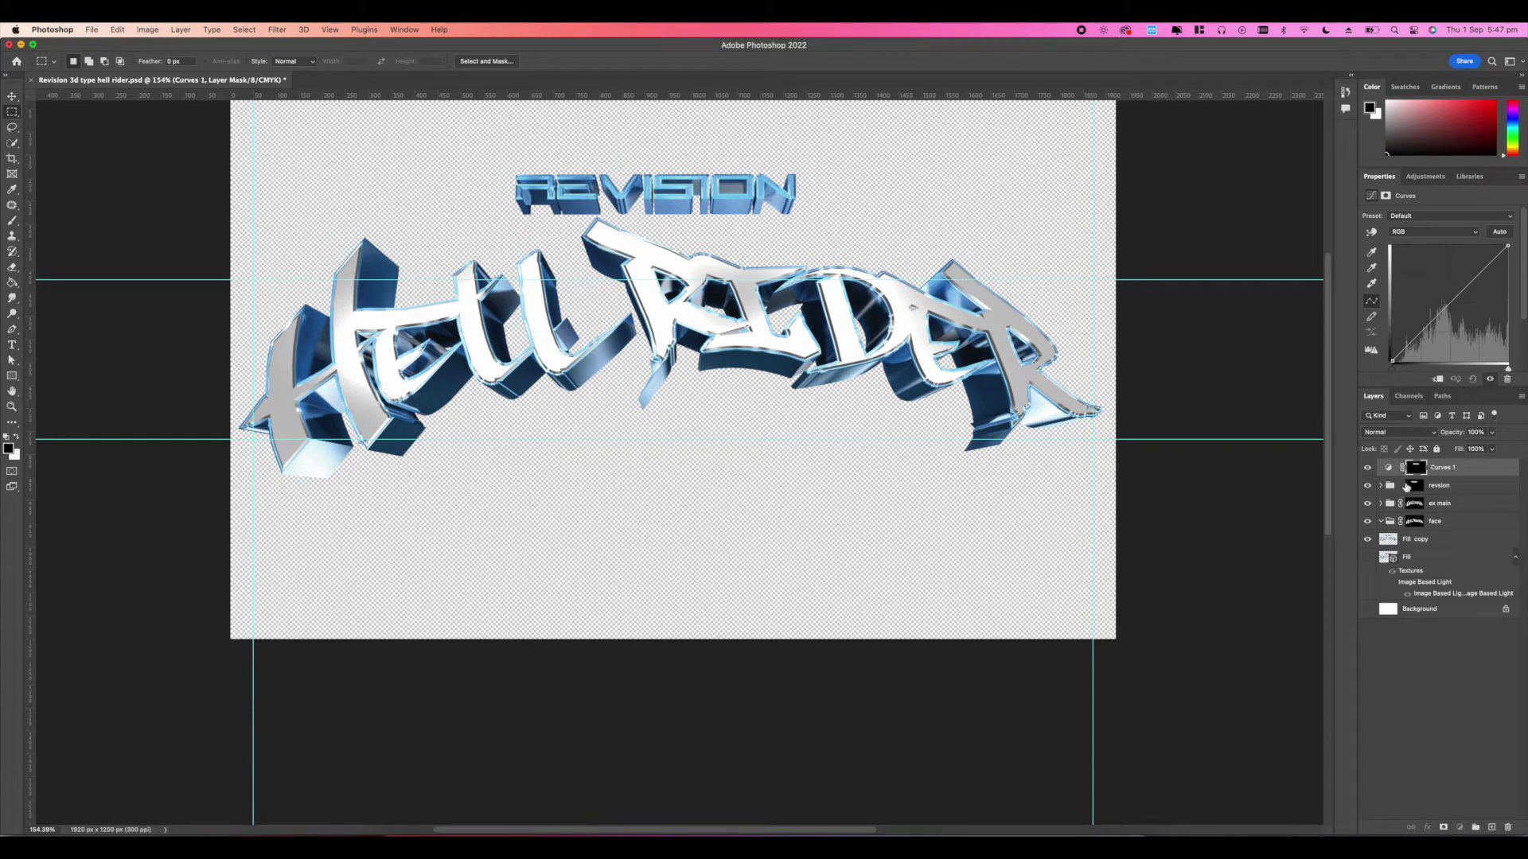
{"action": "mouse_move", "coordinate": [1436, 316]}
{"action": "left_mouse_down"}
{"action": "mouse_move", "coordinate": [1452, 339]}
{"action": "mouse_move", "coordinate": [1448, 308]}
{"action": "mouse_move", "coordinate": [1447, 329]}
{"action": "left_mouse_up"}
Step: Examine how the curves adjustment looks on the REVISION lettering, both close up and against the whole design
{"action": "key", "text": "super+plus"}
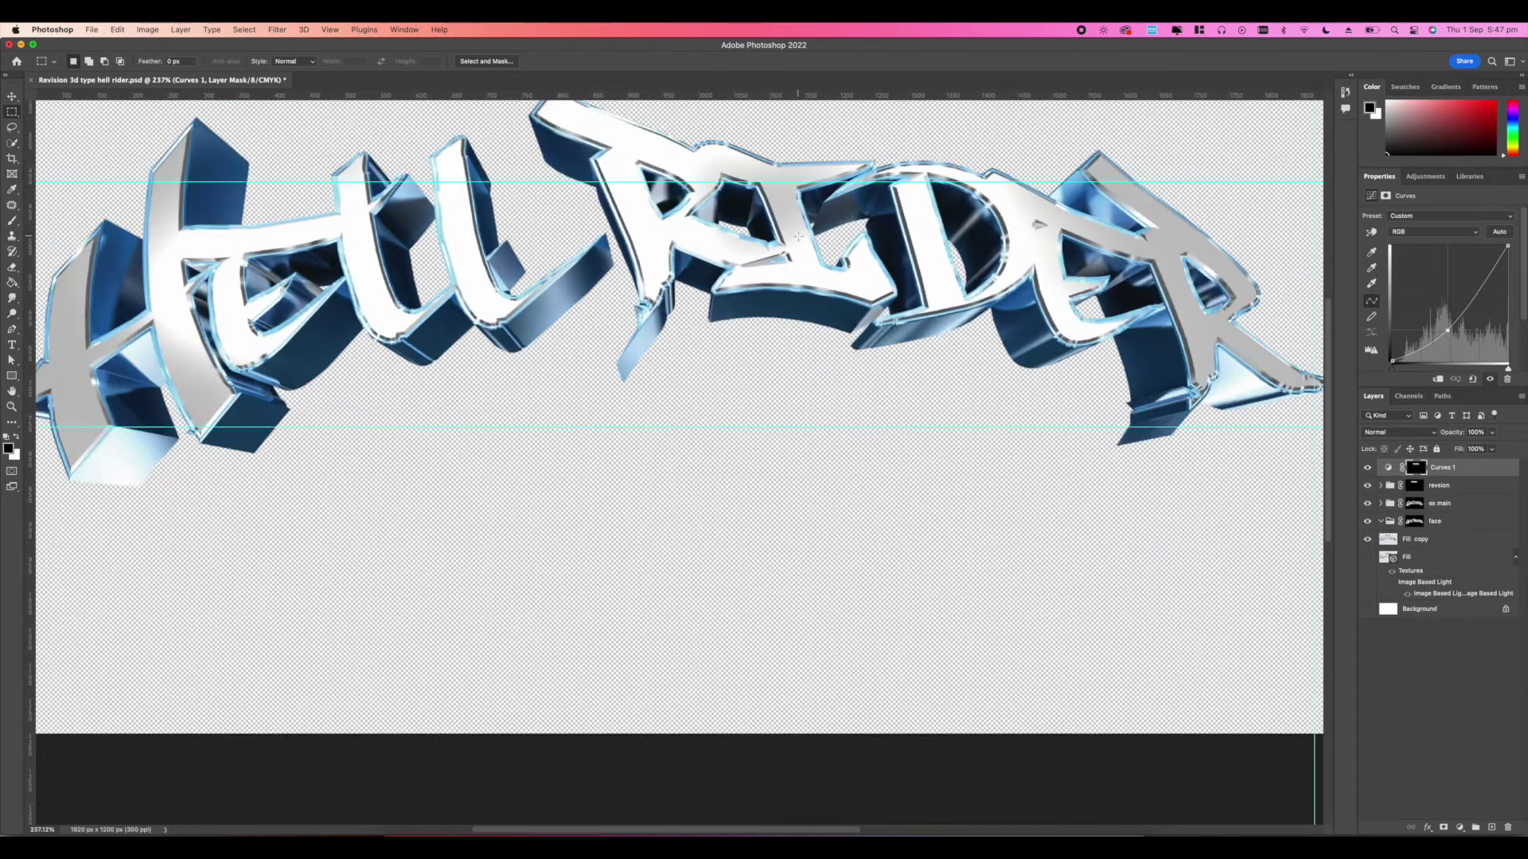
{"action": "key", "text": "super+minus"}
{"action": "key", "text": "super+plus"}
{"action": "left_click_drag", "start_coordinate": [801, 239], "coordinate": [833, 242]}
{"action": "scroll", "coordinate": [833, 241], "scroll_direction": "up", "scroll_amount": 2}
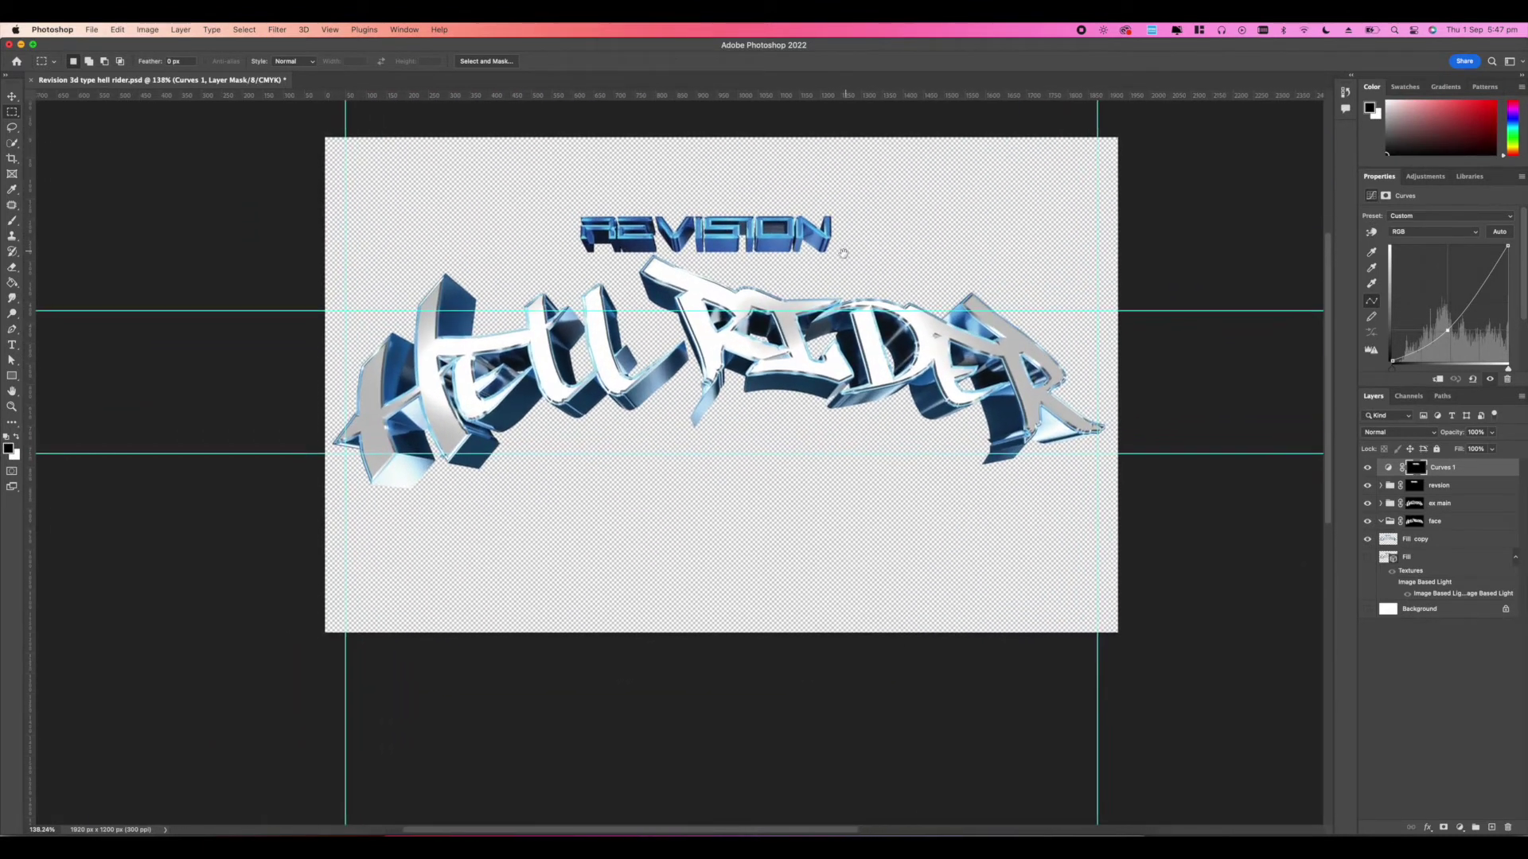
{"action": "left_click", "coordinate": [1430, 493]}
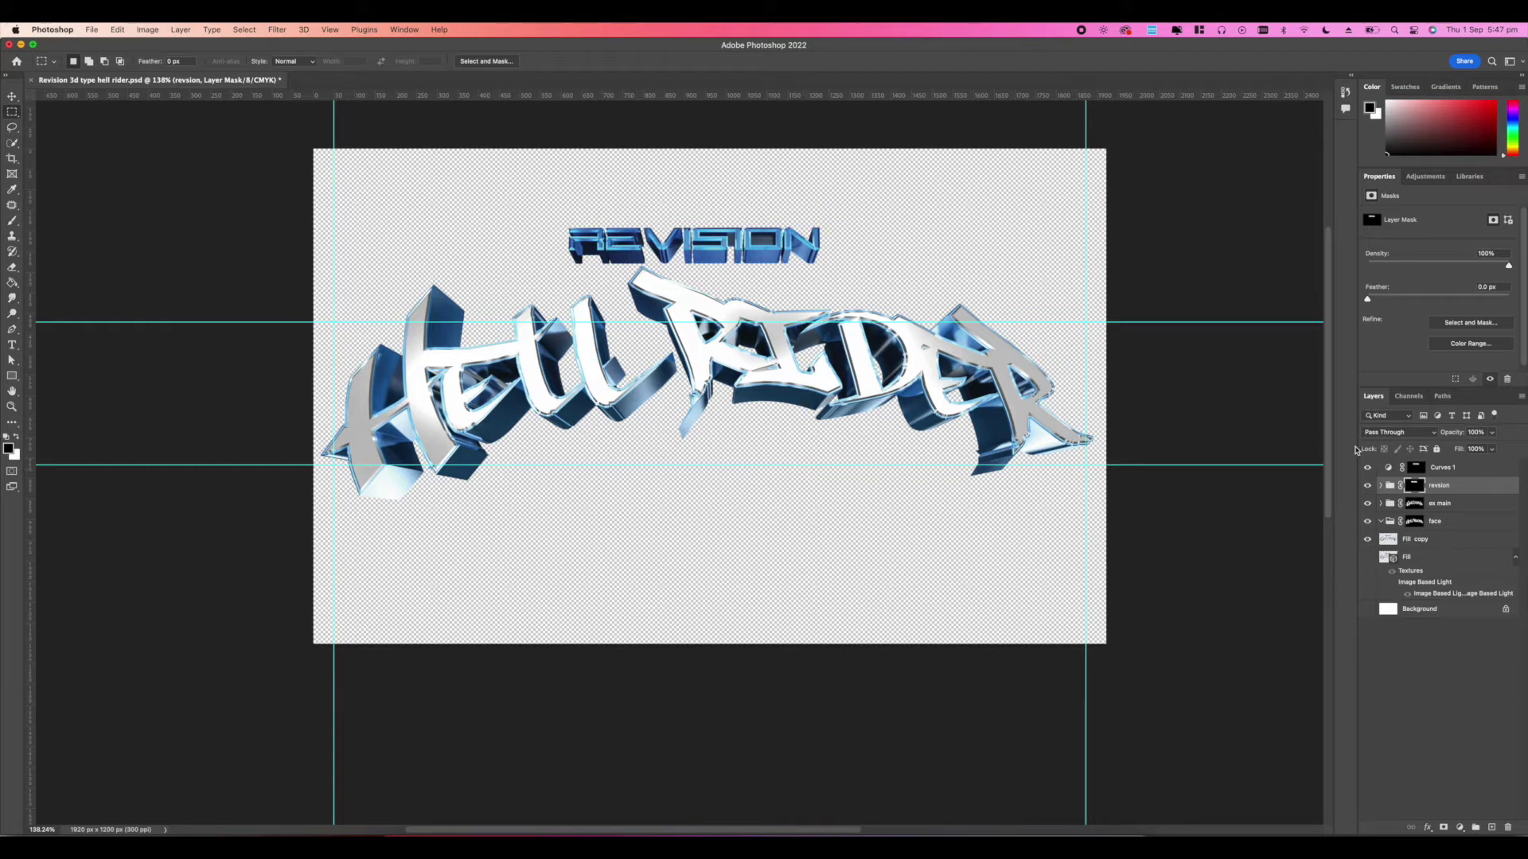
{"action": "left_click", "coordinate": [1442, 468]}
{"action": "scroll", "coordinate": [811, 409], "scroll_direction": "down", "scroll_amount": 5}
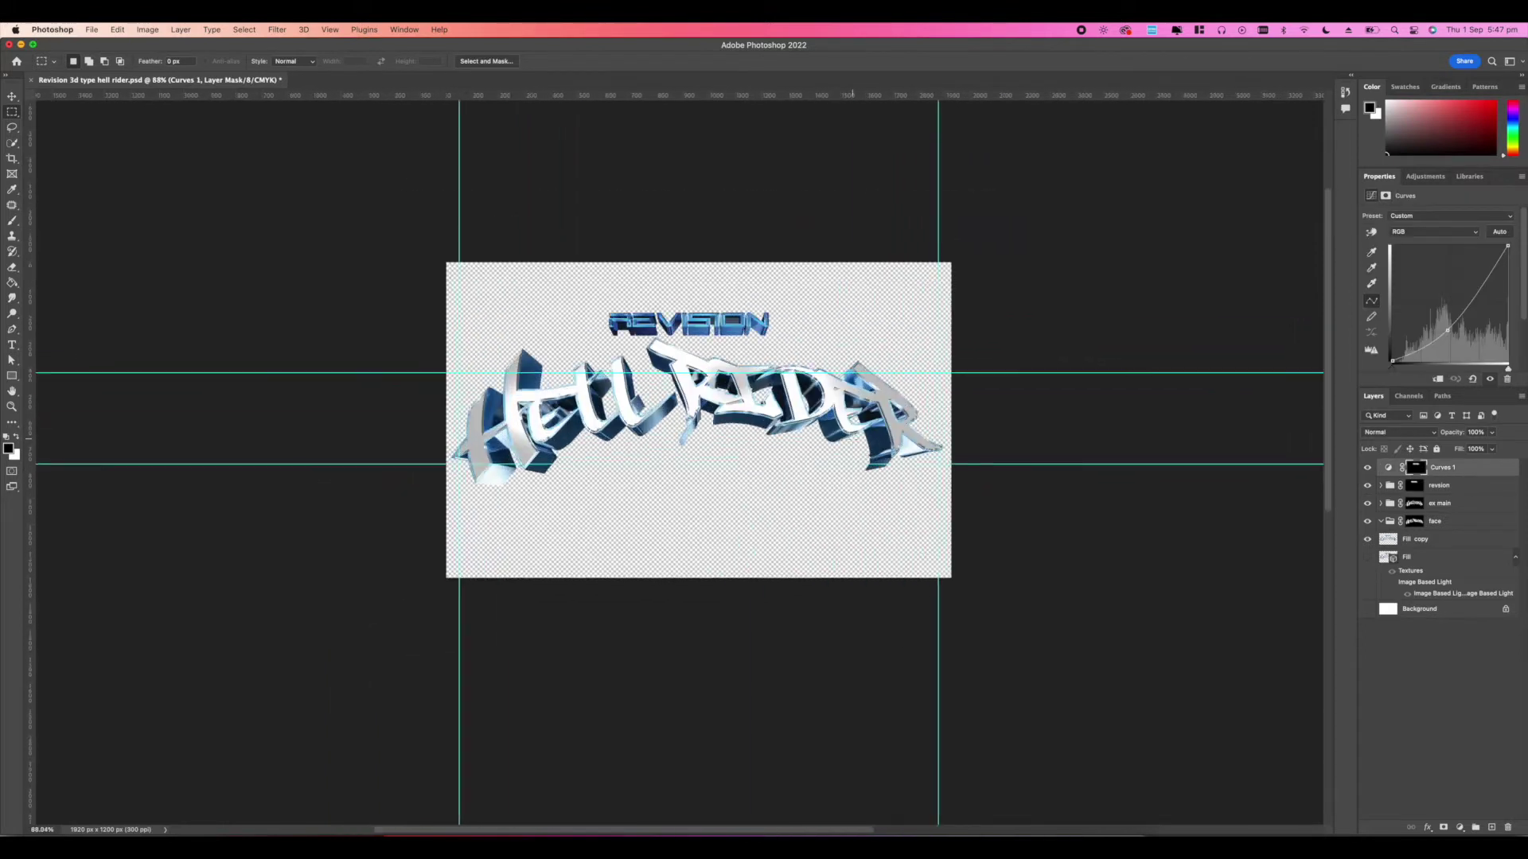
{"action": "scroll", "coordinate": [812, 409], "scroll_direction": "up", "scroll_amount": 5}
{"action": "left_click_drag", "start_coordinate": [812, 410], "coordinate": [805, 395]}
{"action": "left_click", "coordinate": [1430, 486]}
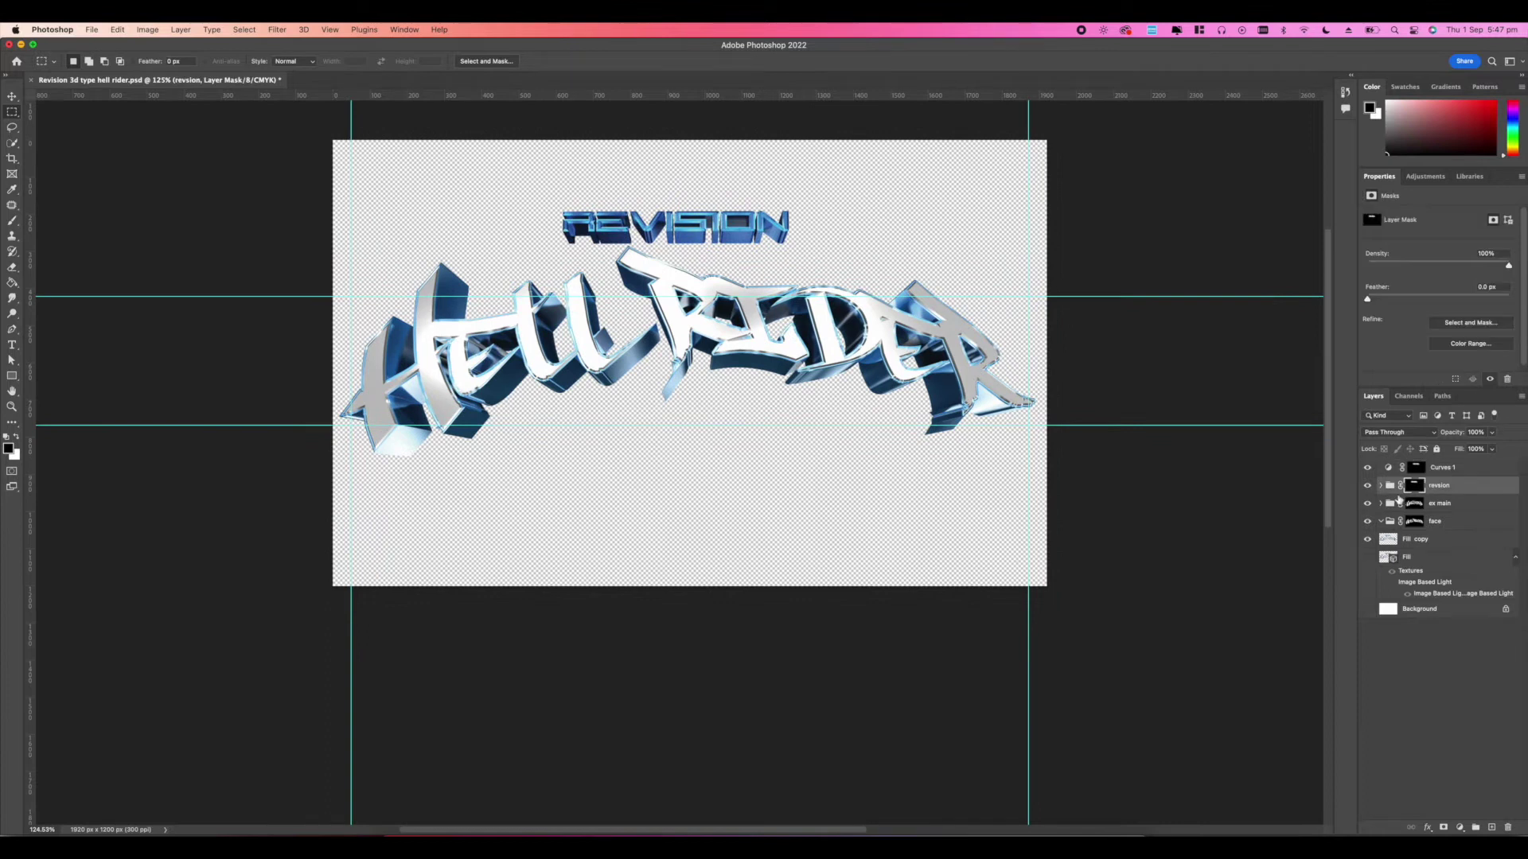
{"action": "scroll", "coordinate": [772, 427], "scroll_direction": "down", "scroll_amount": 4}
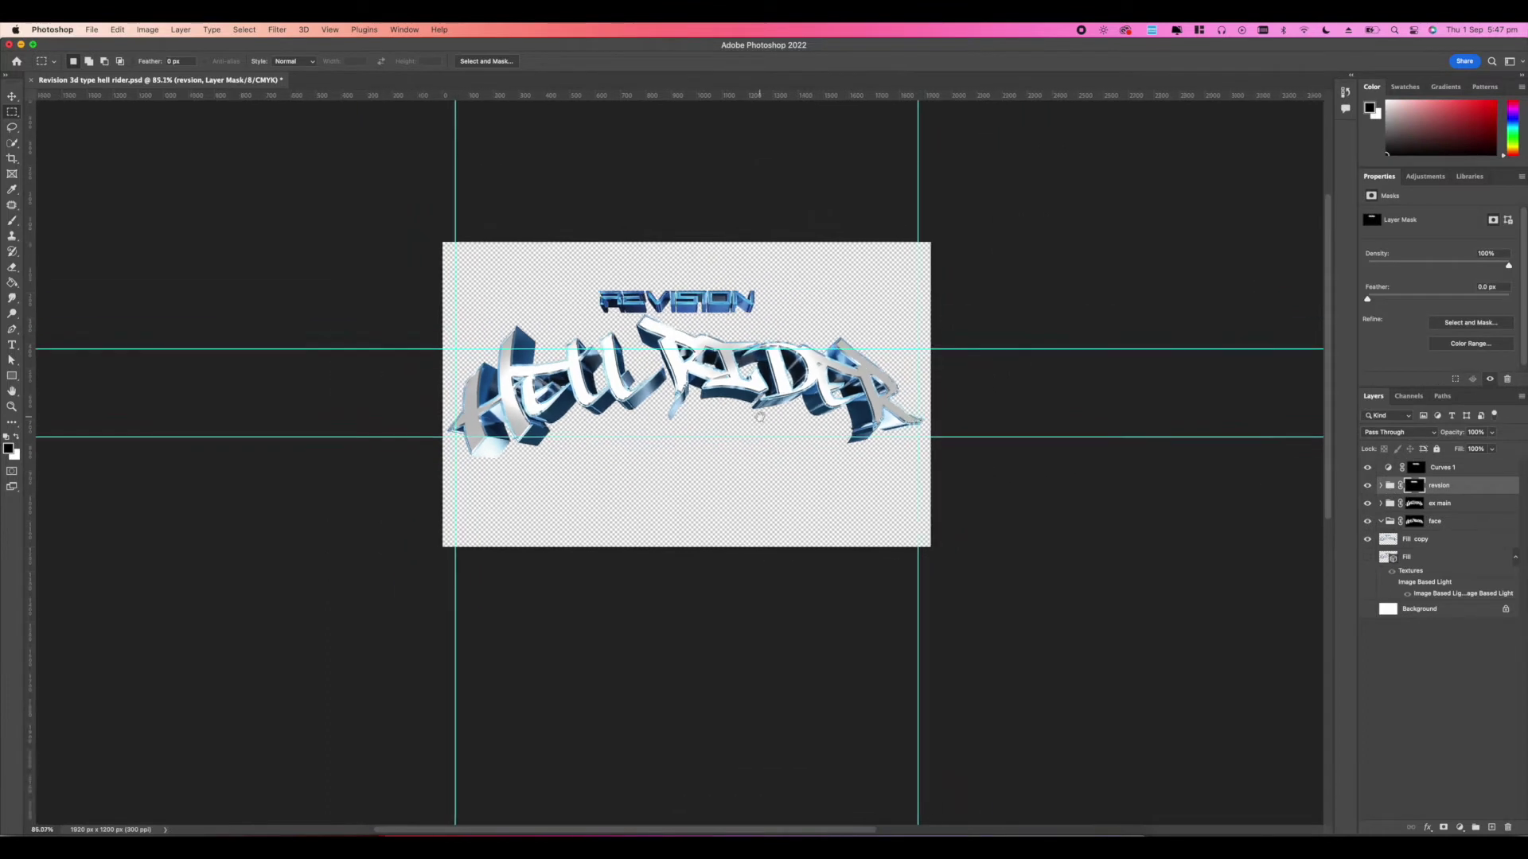
{"action": "scroll", "coordinate": [756, 446], "scroll_direction": "up", "scroll_amount": 5}
{"action": "left_click_drag", "start_coordinate": [829, 421], "coordinate": [827, 438]}
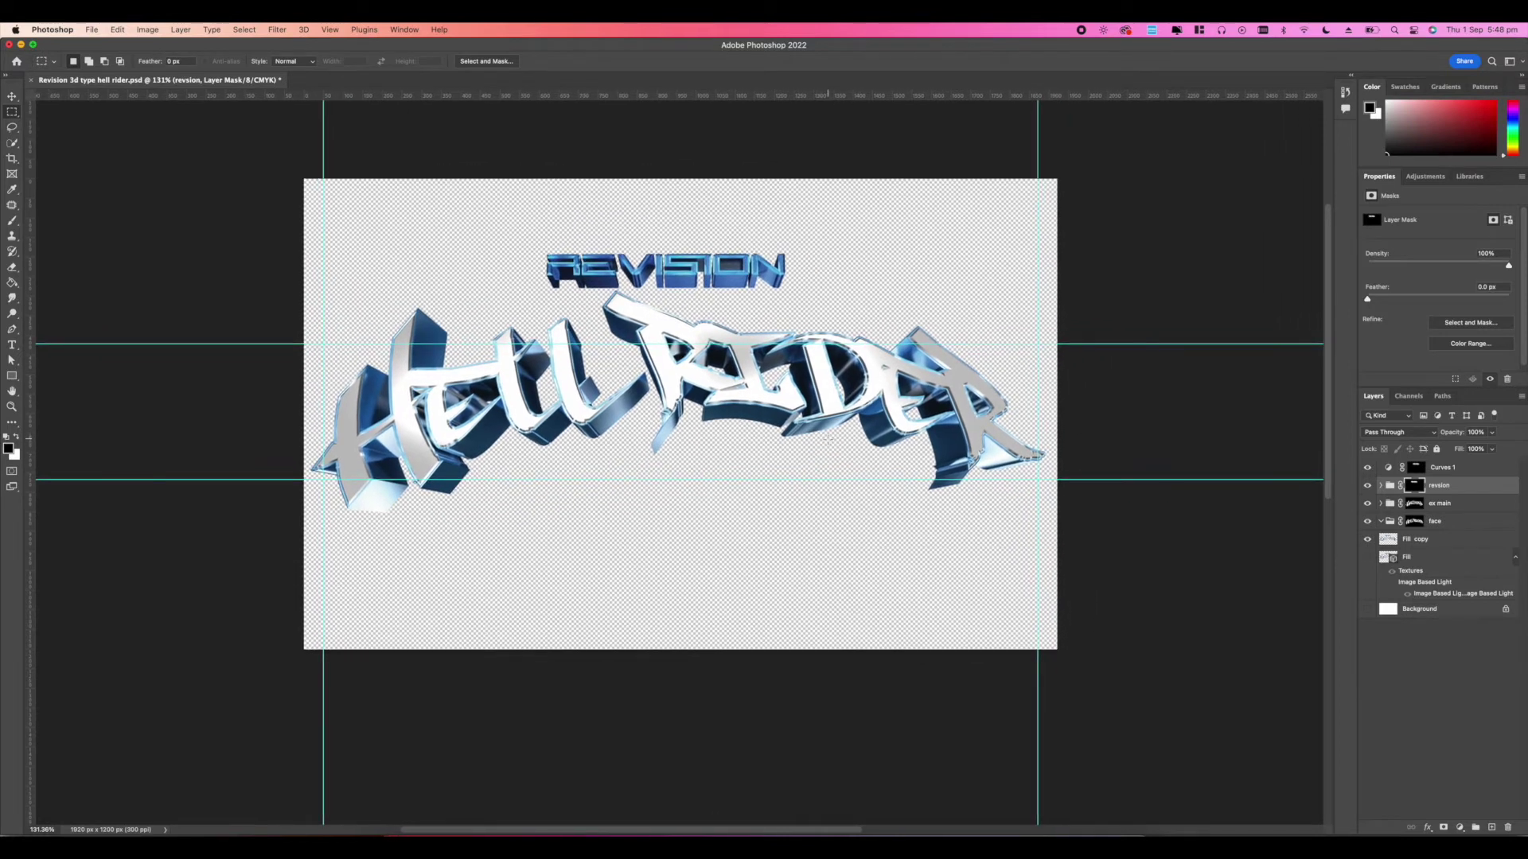
Step: Place the TEXTURE 48 image from Finder above the revision group and enlarge it to cover the whole canvas
{"action": "left_click", "coordinate": [404, 831]}
{"action": "scroll", "coordinate": [632, 633], "scroll_direction": "down", "scroll_amount": 2}
{"action": "scroll", "coordinate": [631, 635], "scroll_direction": "down", "scroll_amount": 1}
{"action": "left_click_drag", "start_coordinate": [952, 622], "coordinate": [756, 374]}
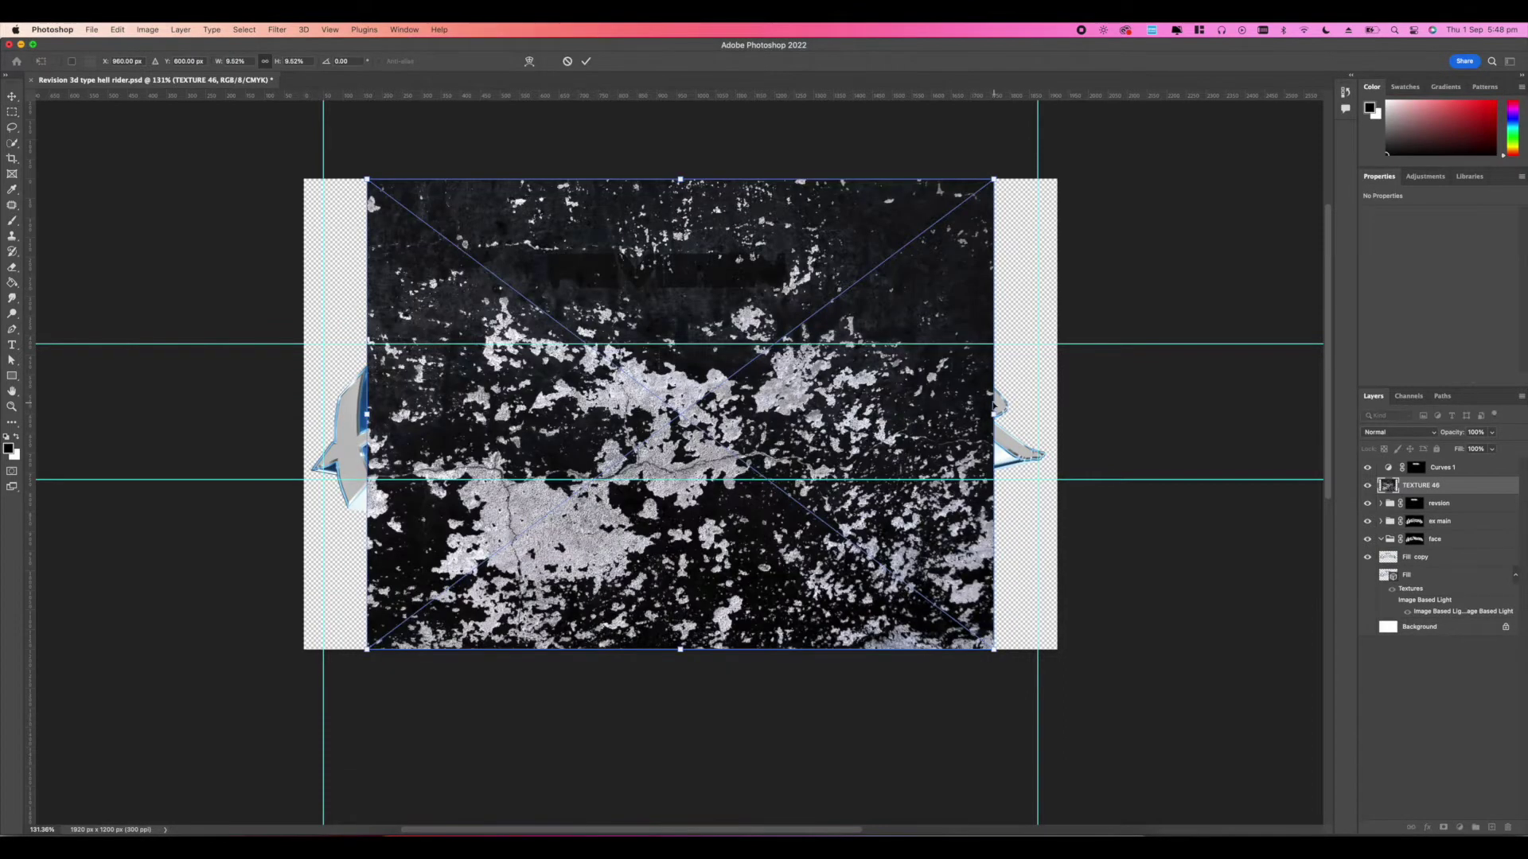
{"action": "left_click_drag", "start_coordinate": [992, 415], "coordinate": [1063, 437]}
{"action": "key", "text": "Return"}
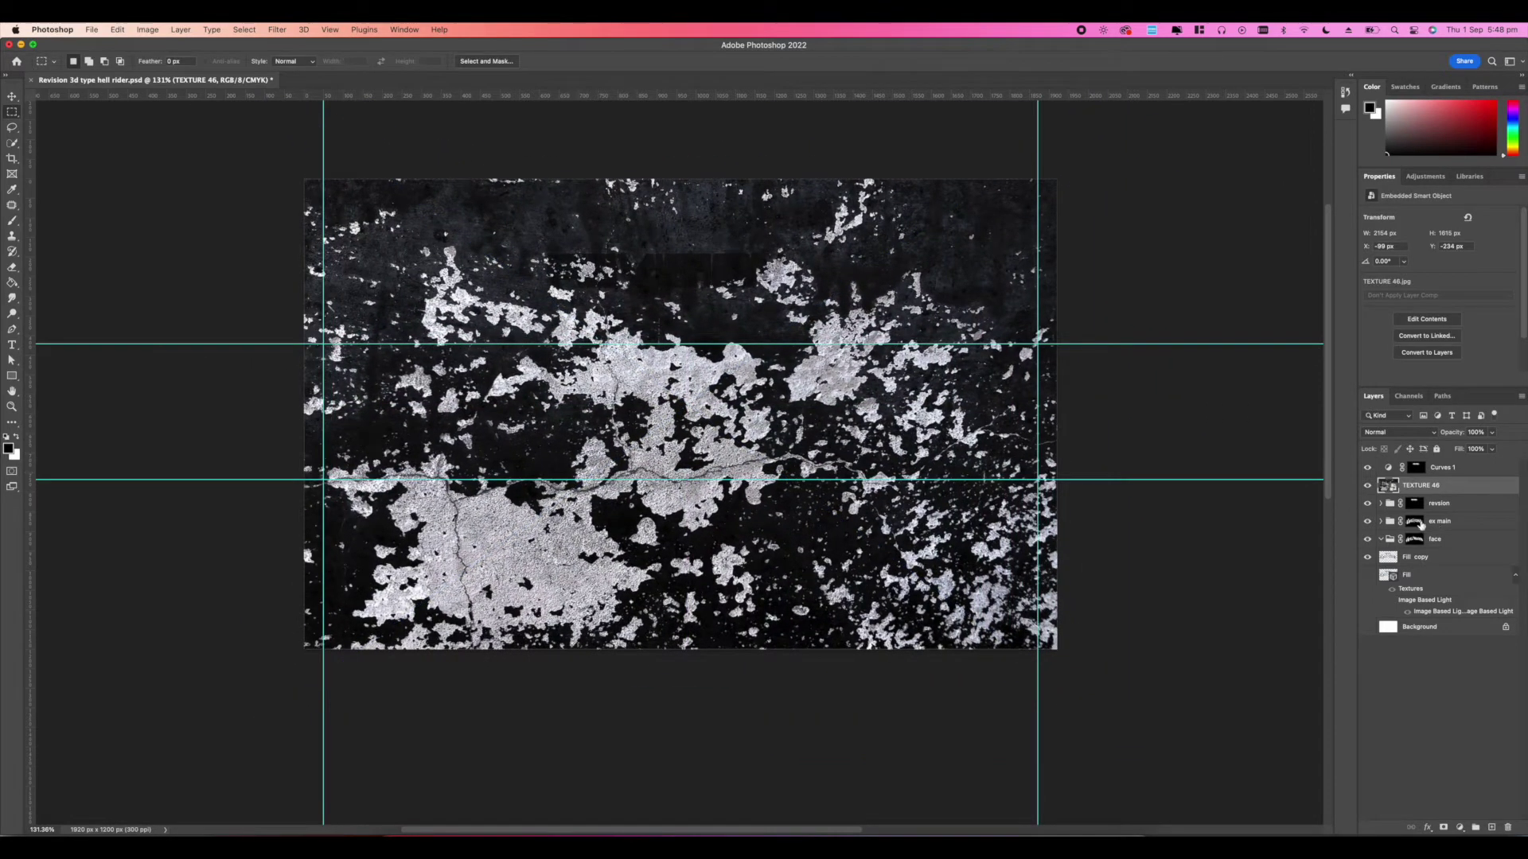
Step: Copy the ex main group's layer mask onto the TEXTURE 48 layer and open that layer's blend mode choices
{"action": "left_click", "coordinate": [1419, 523]}
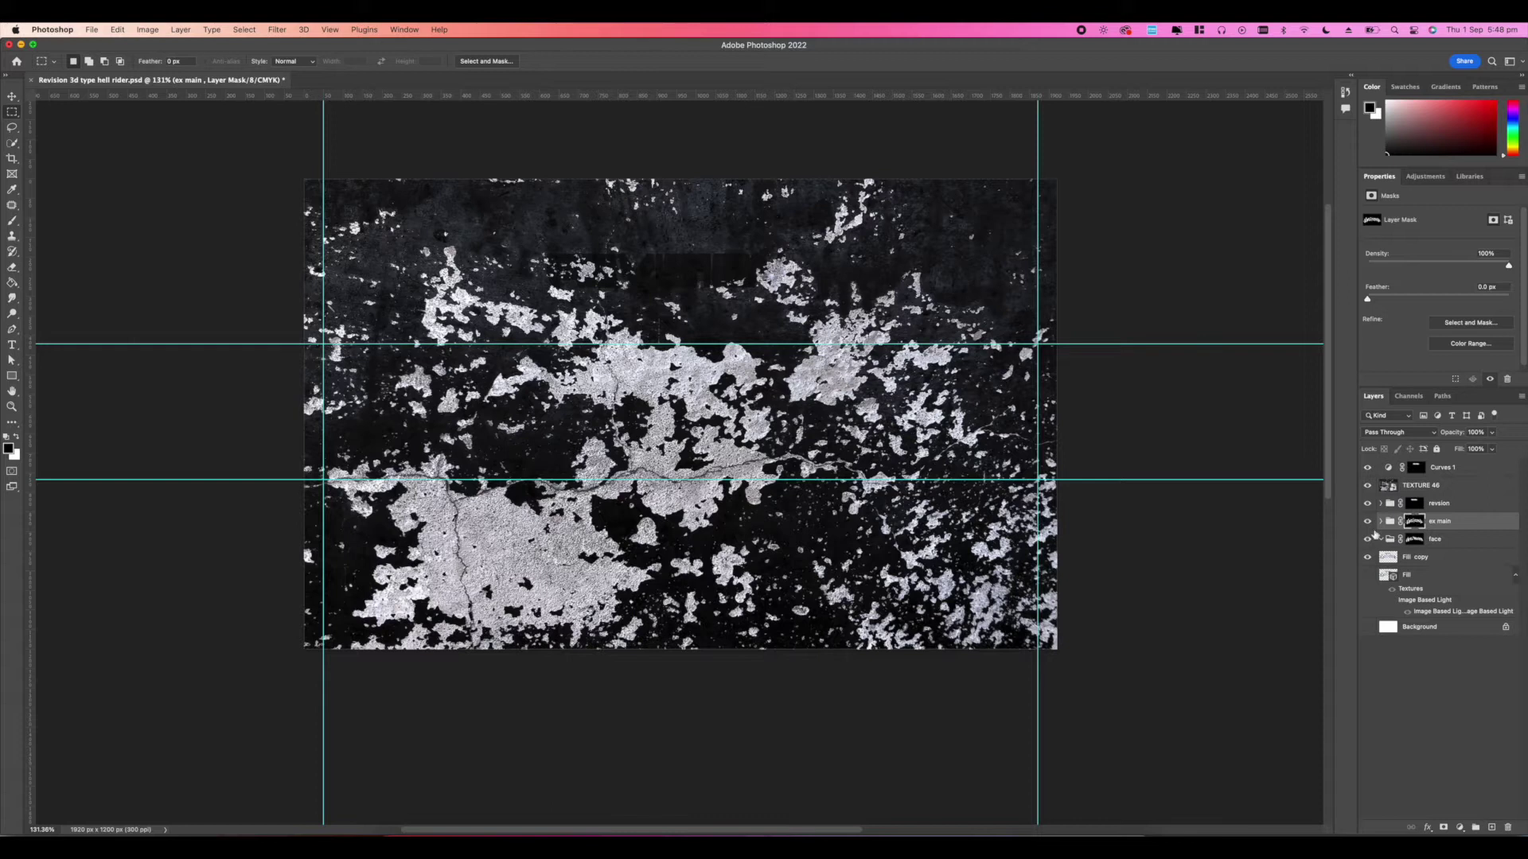
{"action": "left_click_drag", "start_coordinate": [1413, 521], "coordinate": [1416, 494]}
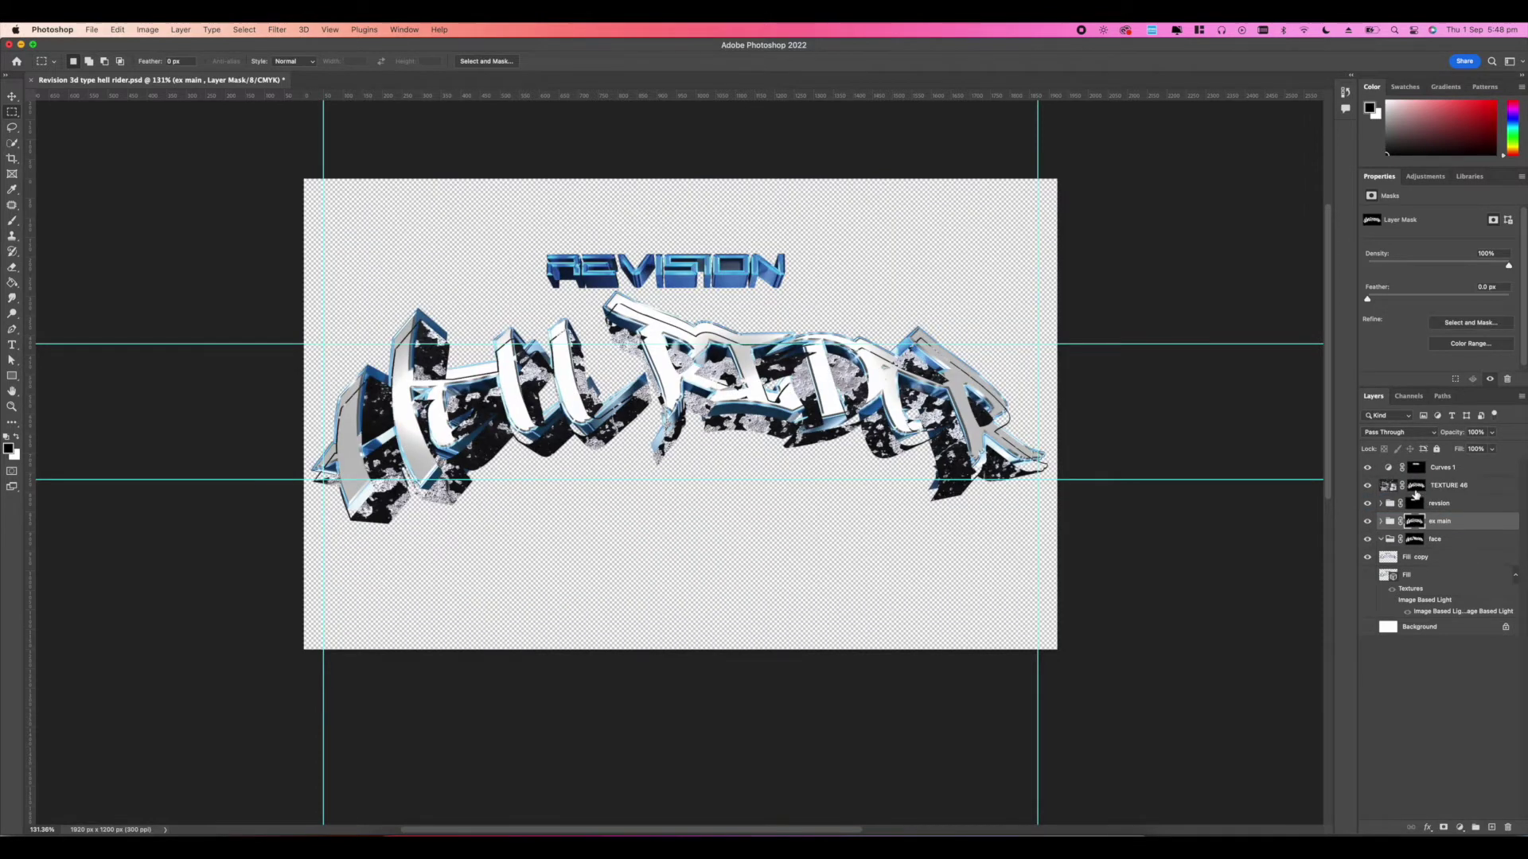
{"action": "left_click", "coordinate": [1392, 487]}
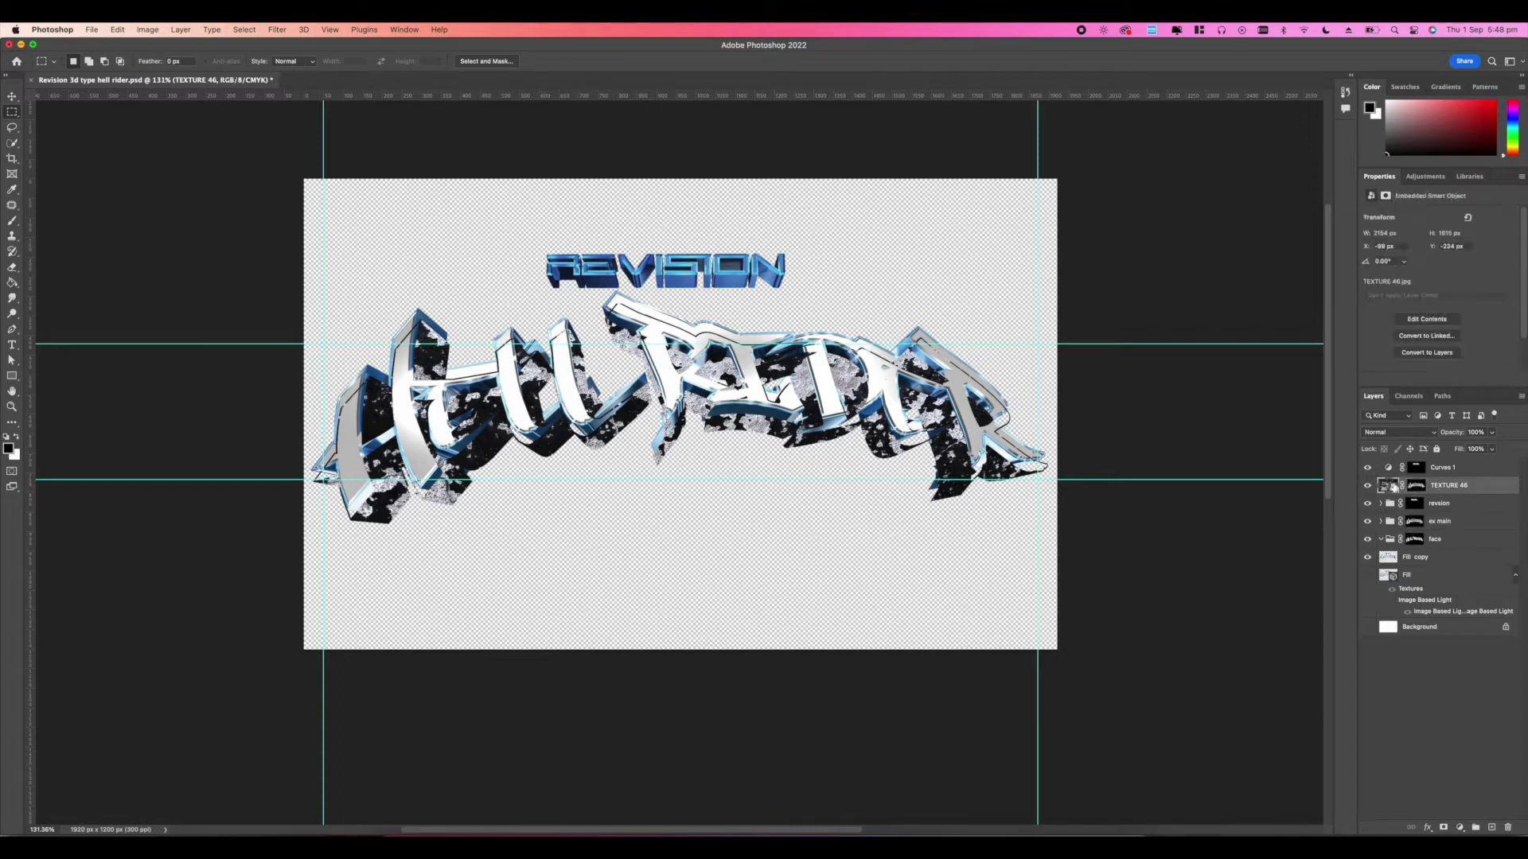
{"action": "left_click", "coordinate": [1404, 432]}
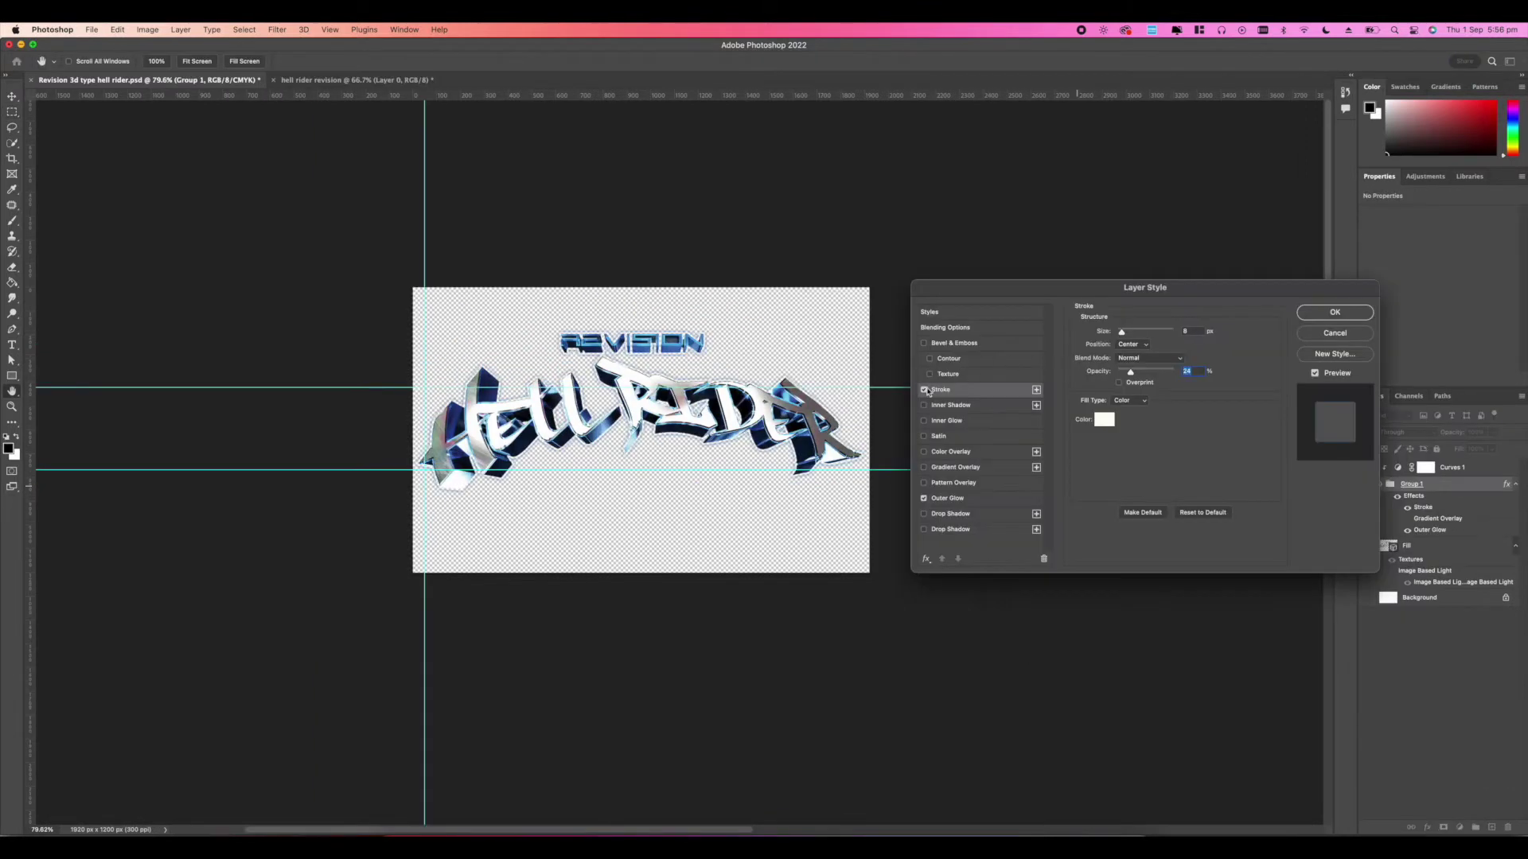
Step: Turn off the Stroke effect in Group 1's layer style, keeping the Outer Glow, and apply the style
{"action": "left_click", "coordinate": [924, 390]}
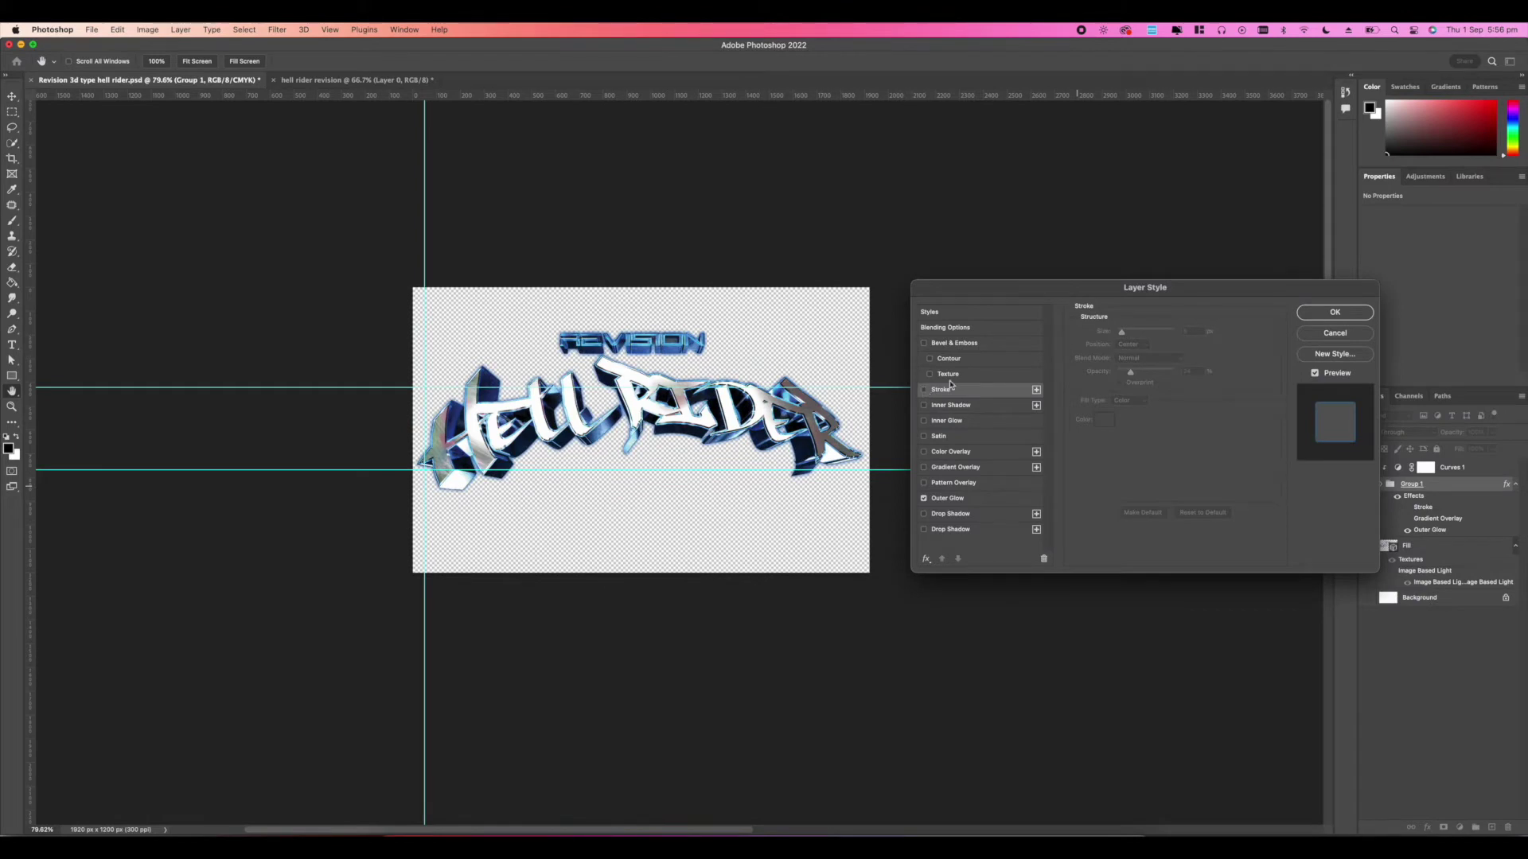
{"action": "left_click", "coordinate": [966, 499]}
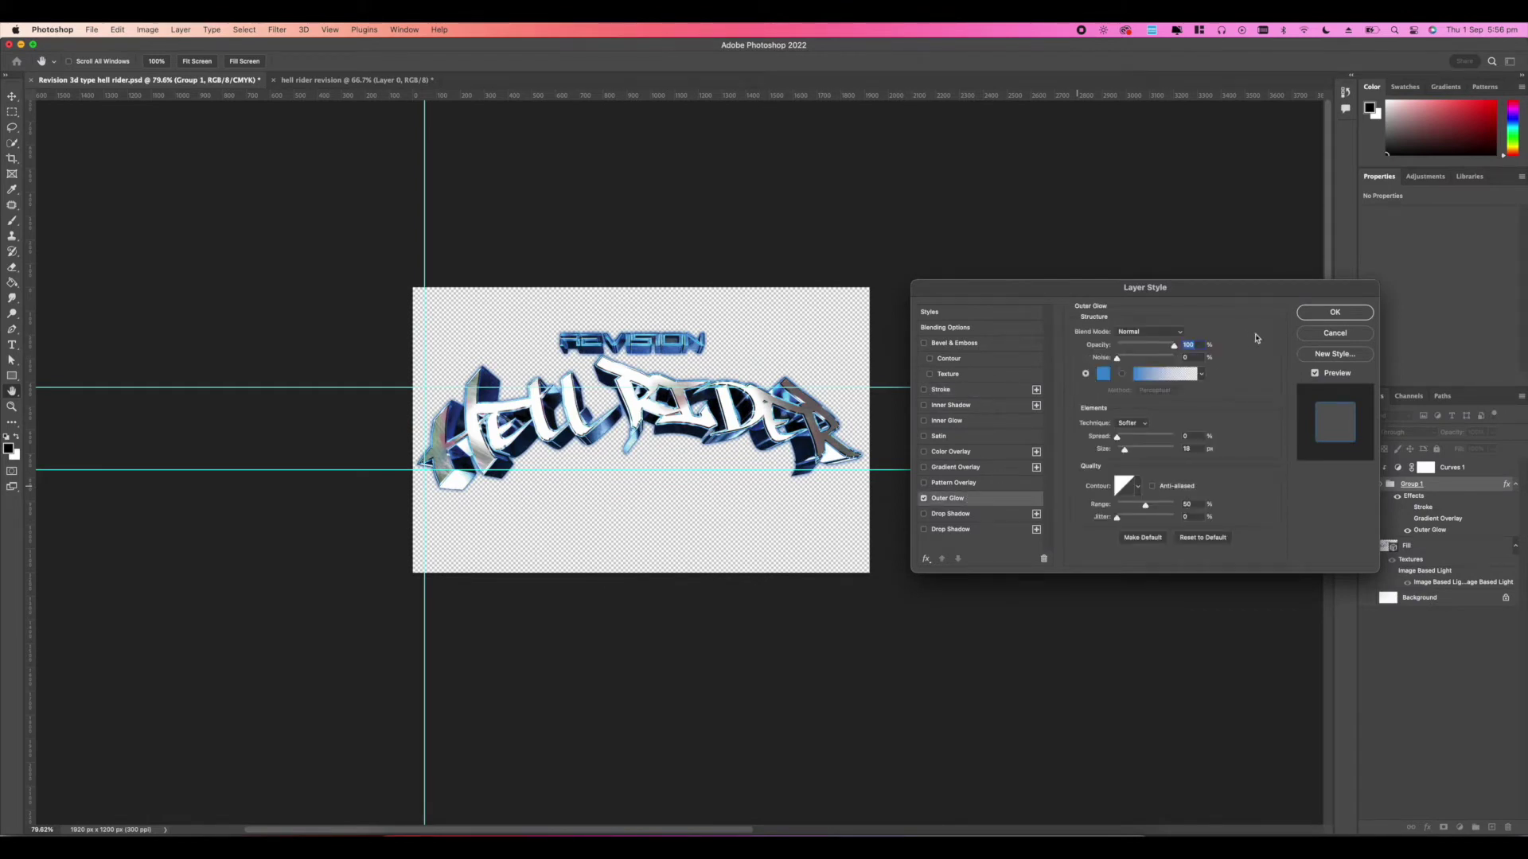
{"action": "left_click", "coordinate": [1335, 312]}
{"action": "key", "text": "m"}
{"action": "scroll", "coordinate": [678, 462], "scroll_direction": "down", "scroll_amount": 2}
{"action": "scroll", "coordinate": [684, 398], "scroll_direction": "down", "scroll_amount": 10}
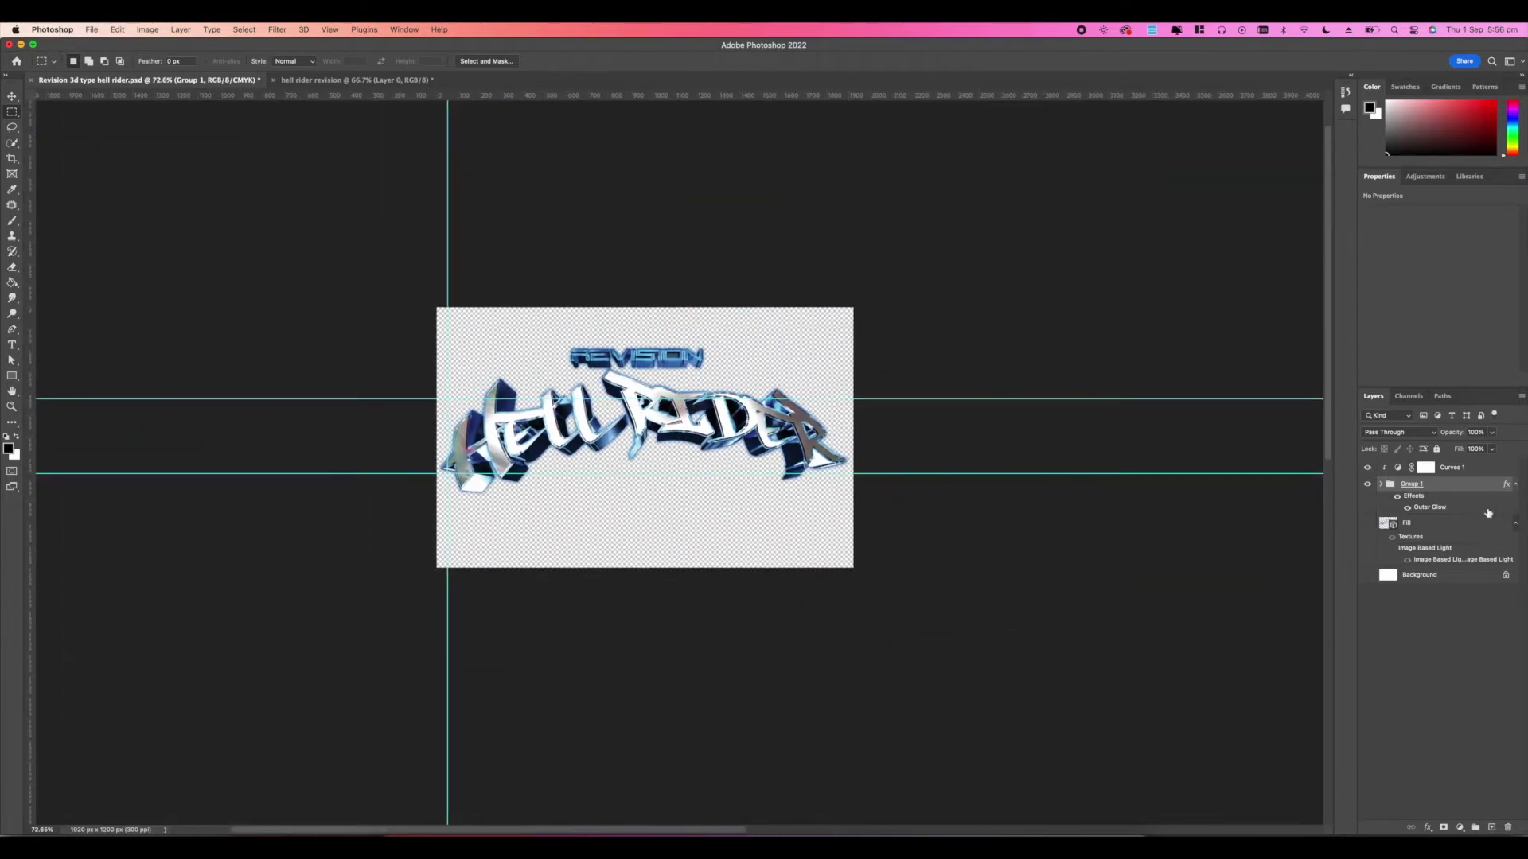
Step: Copy the Curves 1 layer and Group 1 together into the hell rider revision document
{"action": "left_click", "coordinate": [1452, 469]}
{"action": "left_click_drag", "start_coordinate": [926, 393], "coordinate": [713, 396]}
{"action": "scroll", "coordinate": [751, 428], "scroll_direction": "up", "scroll_amount": 3}
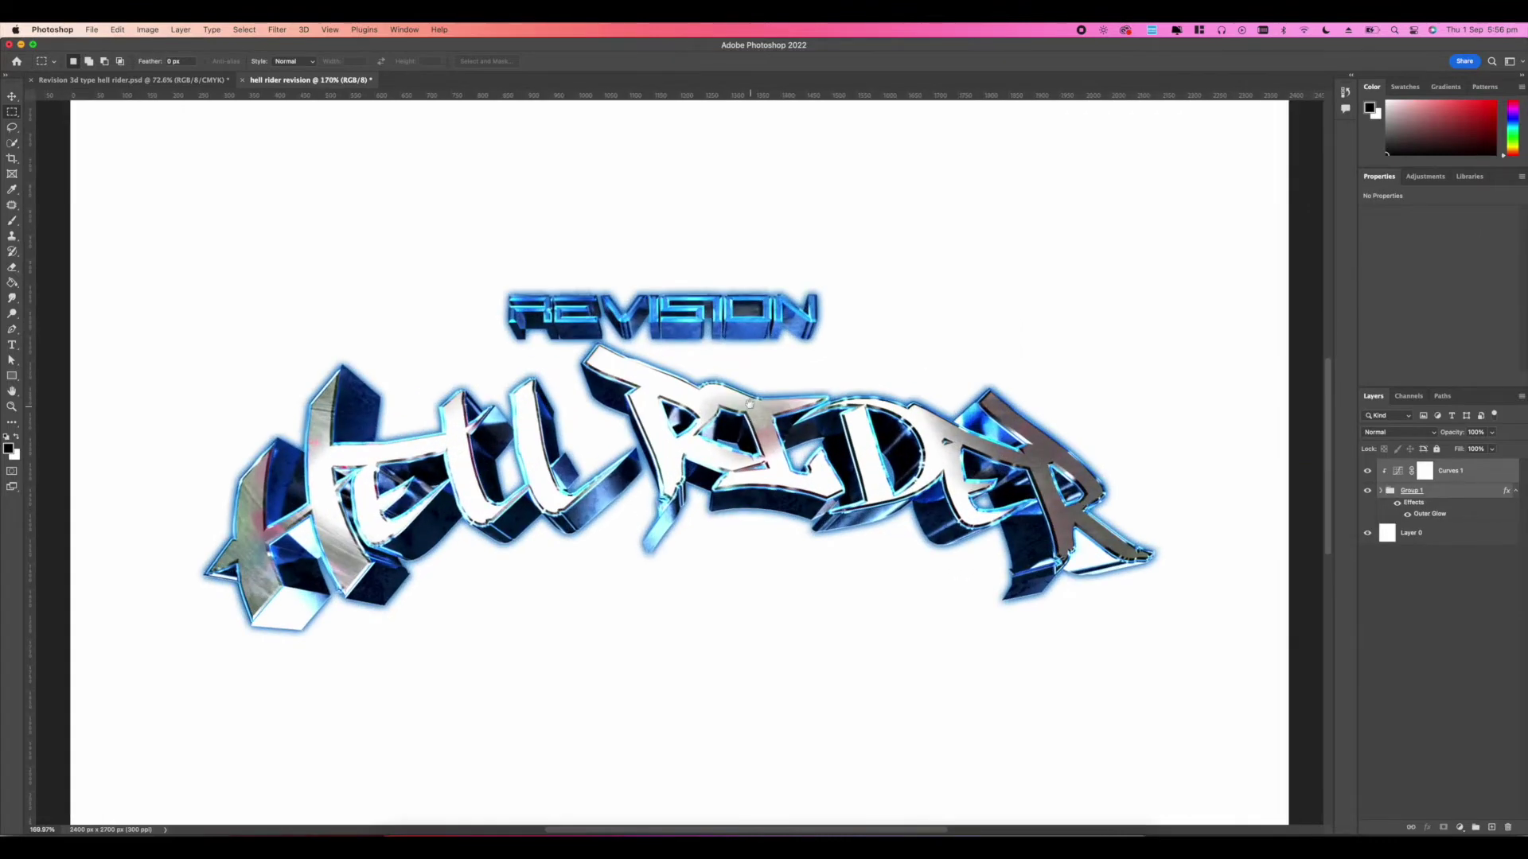
{"action": "scroll", "coordinate": [755, 398], "scroll_direction": "down", "scroll_amount": 5}
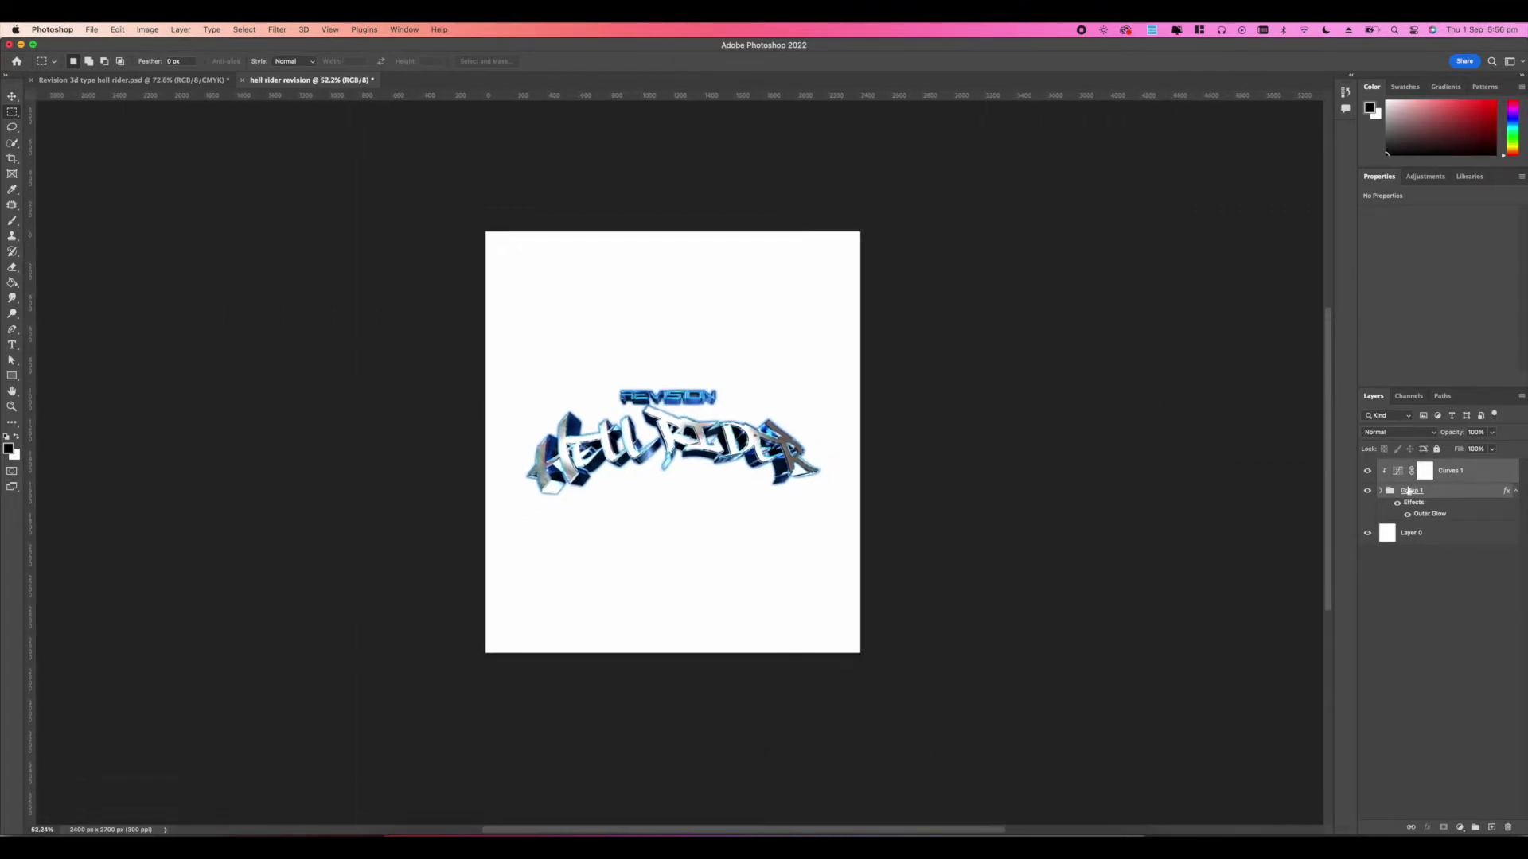
Step: Try moving the lettering higher on the page with Free Transform, and undo the move
{"action": "key", "text": "super+t"}
{"action": "left_click_drag", "start_coordinate": [692, 480], "coordinate": [689, 416]}
{"action": "key", "text": "super+z"}
{"action": "key", "text": "Return"}
Step: Hide the Outer Glow effect on Group 1 in the hell rider revision document
{"action": "left_click", "coordinate": [1377, 492]}
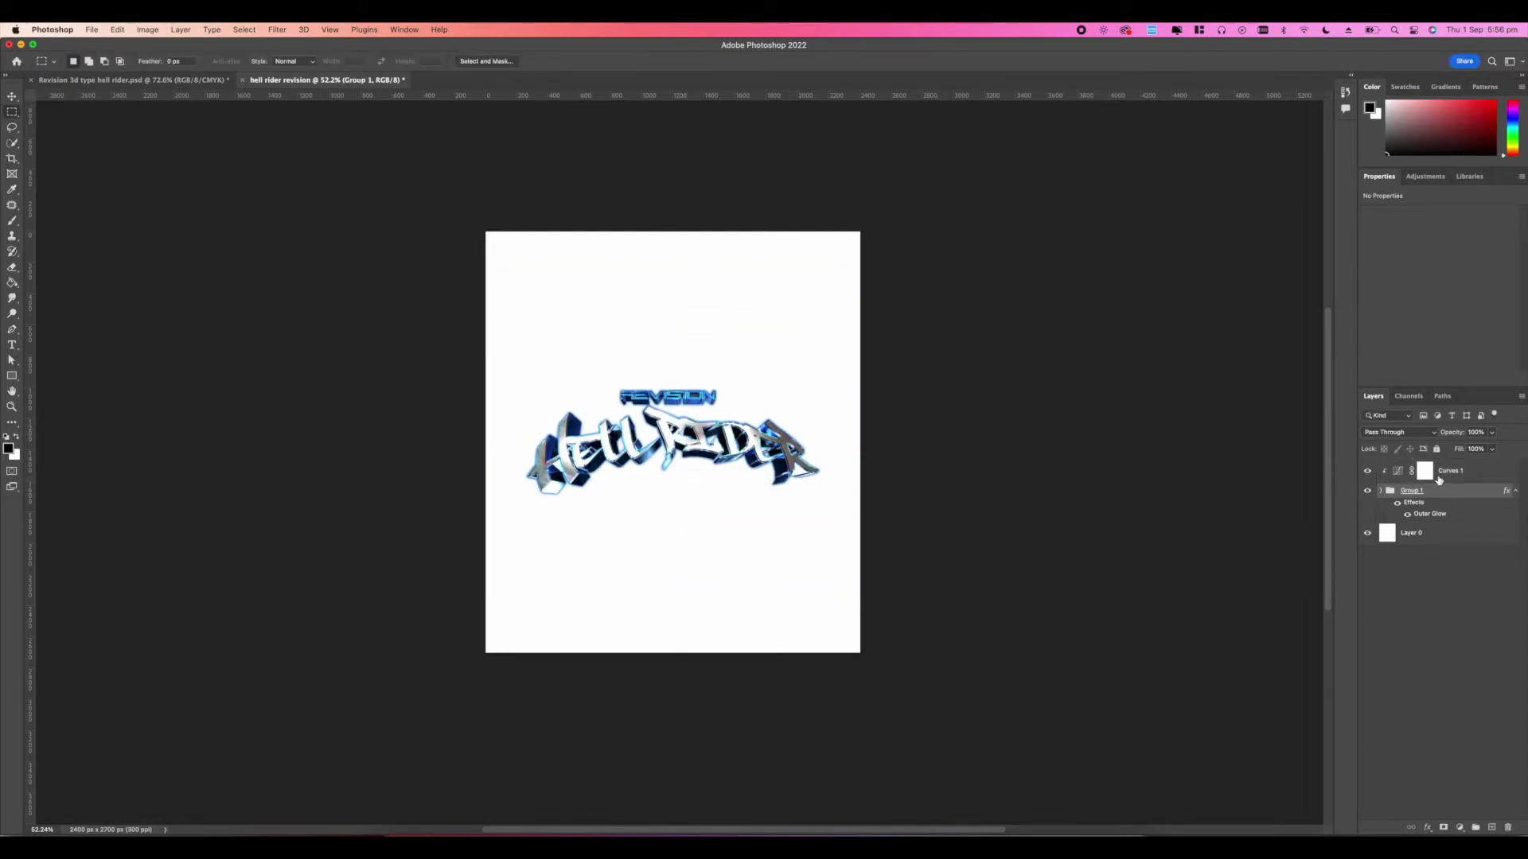
{"action": "left_click", "coordinate": [1438, 478]}
{"action": "right_click", "coordinate": [1441, 478]}
{"action": "left_click", "coordinate": [1483, 472]}
{"action": "left_click", "coordinate": [1407, 513]}
Step: Convert the Curves 1 layer and Group 1 together into a single Smart Object
{"action": "left_click", "coordinate": [1460, 482]}
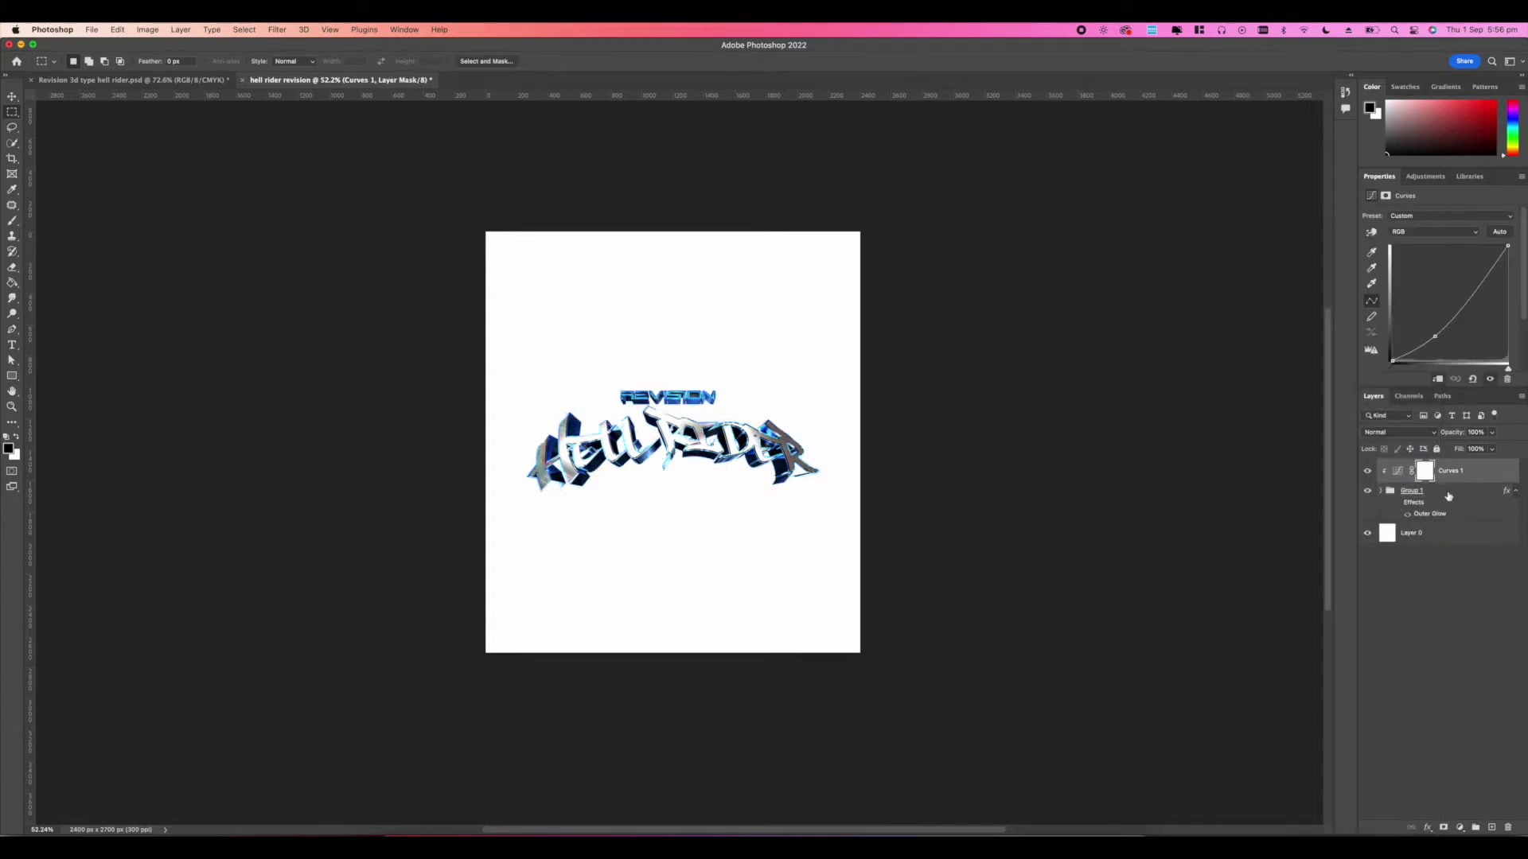
{"action": "left_click", "coordinate": [1448, 493], "text": "shift"}
{"action": "right_click", "coordinate": [1448, 494]}
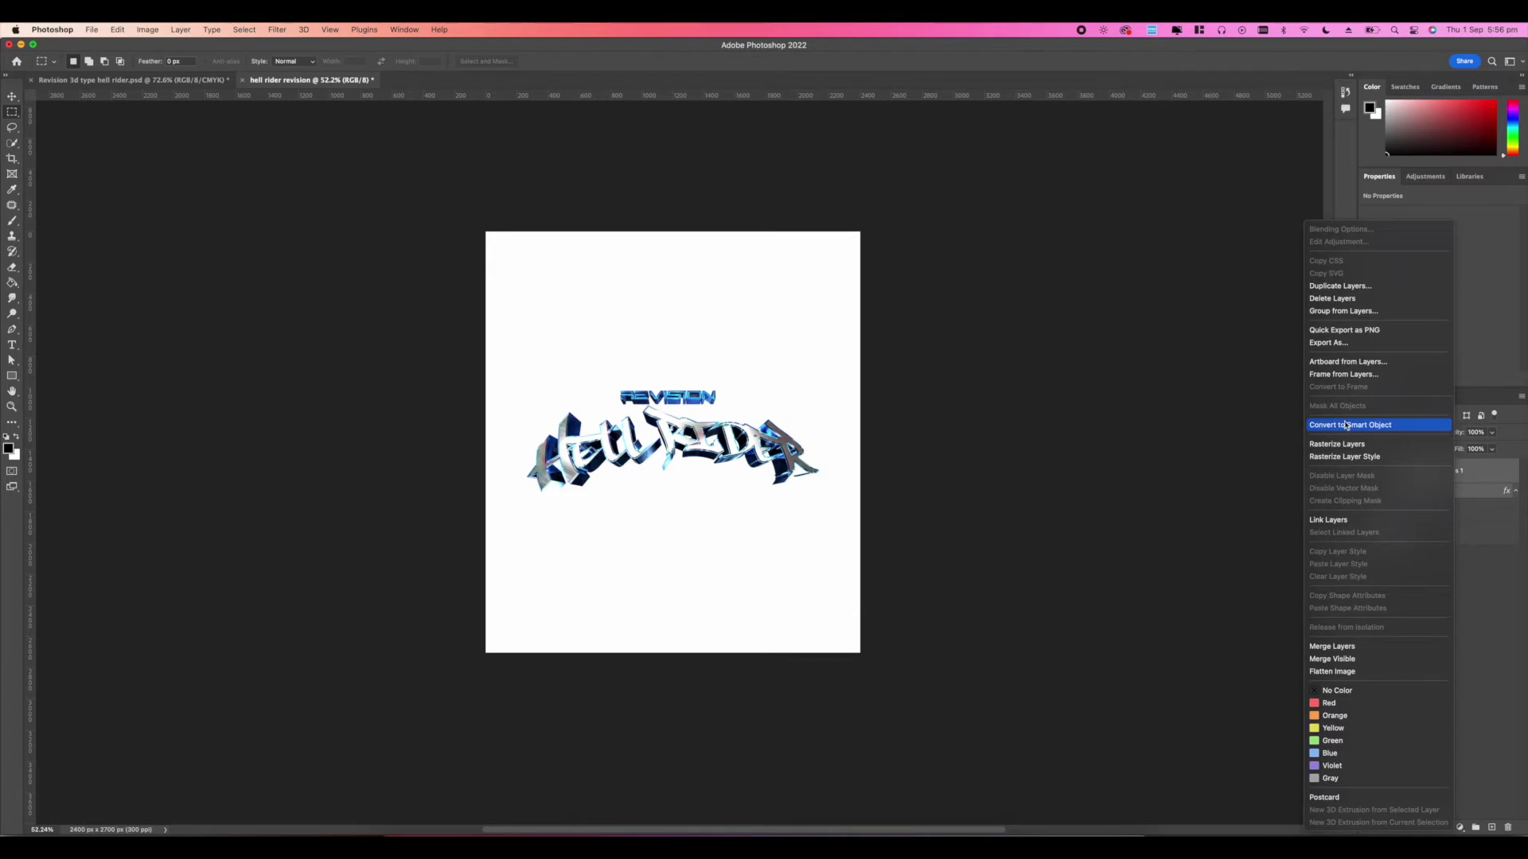
{"action": "left_click", "coordinate": [1346, 426]}
Step: Use Free Transform to reposition the lettering Smart Object higher on the page
{"action": "scroll", "coordinate": [772, 442], "scroll_direction": "up", "scroll_amount": 5}
{"action": "scroll", "coordinate": [772, 442], "scroll_direction": "down", "scroll_amount": 1}
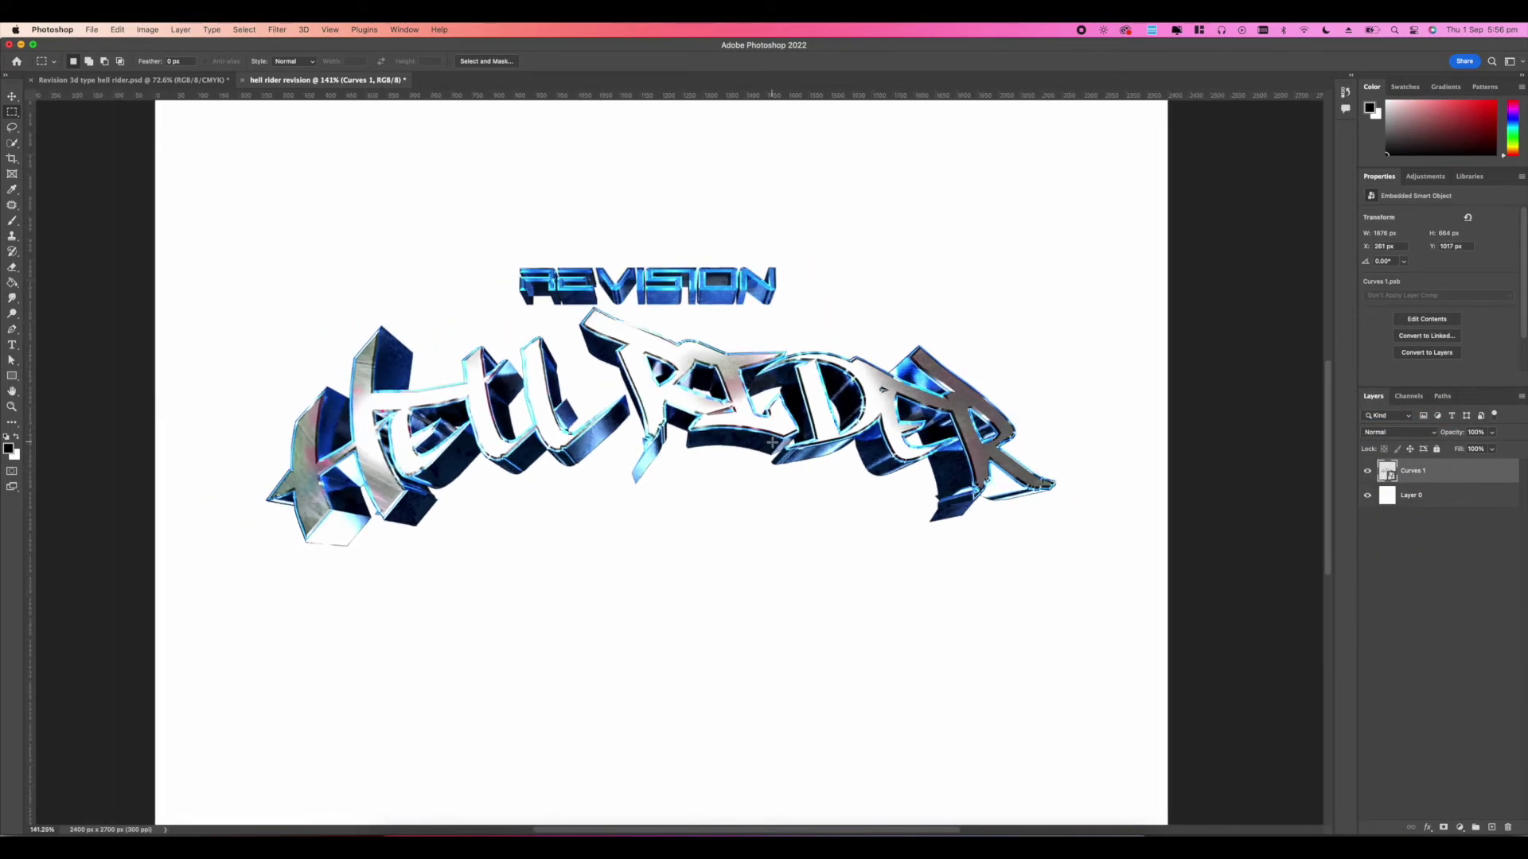
{"action": "key", "text": "ctrl+t"}
{"action": "scroll", "coordinate": [703, 413], "scroll_direction": "down", "scroll_amount": 4}
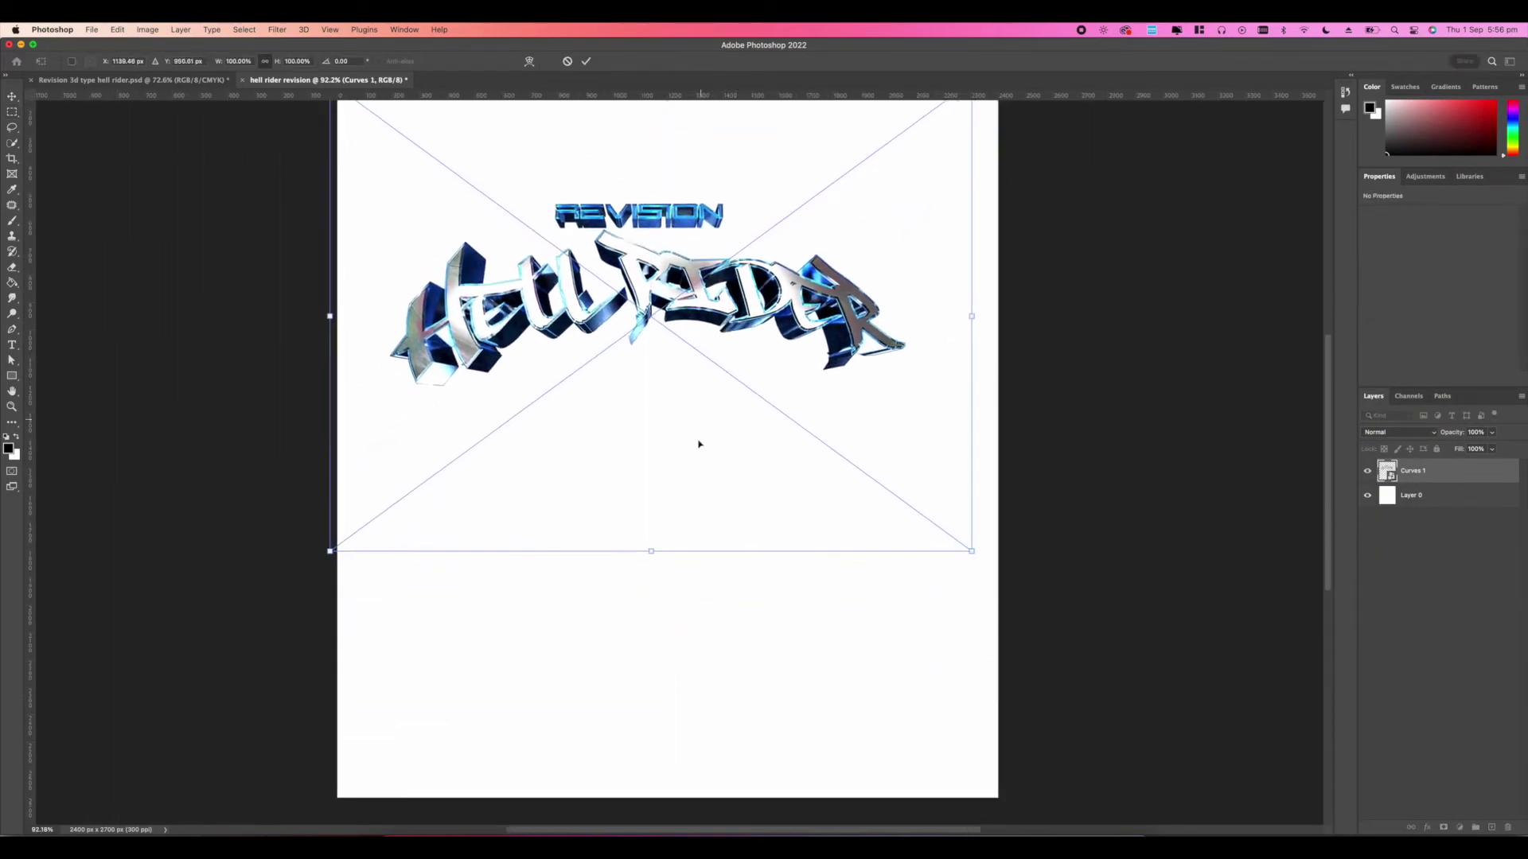
{"action": "left_click_drag", "start_coordinate": [651, 552], "coordinate": [713, 444]}
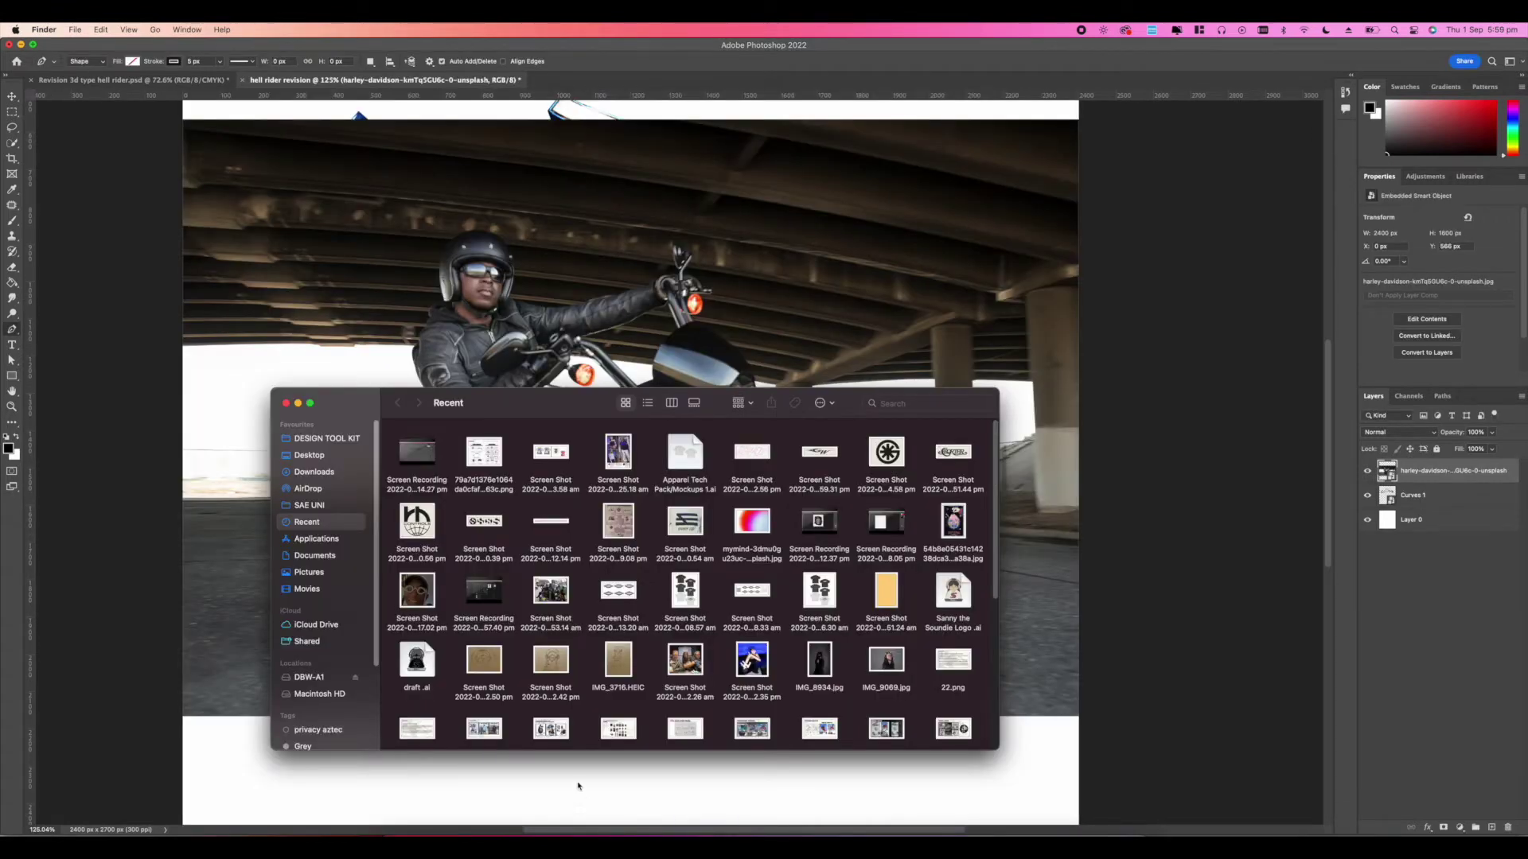
Step: Start tracing the rider's jacket edge from the hem with a Pen tool shape, setting its stroke width to 0 px
{"action": "left_click", "coordinate": [590, 381]}
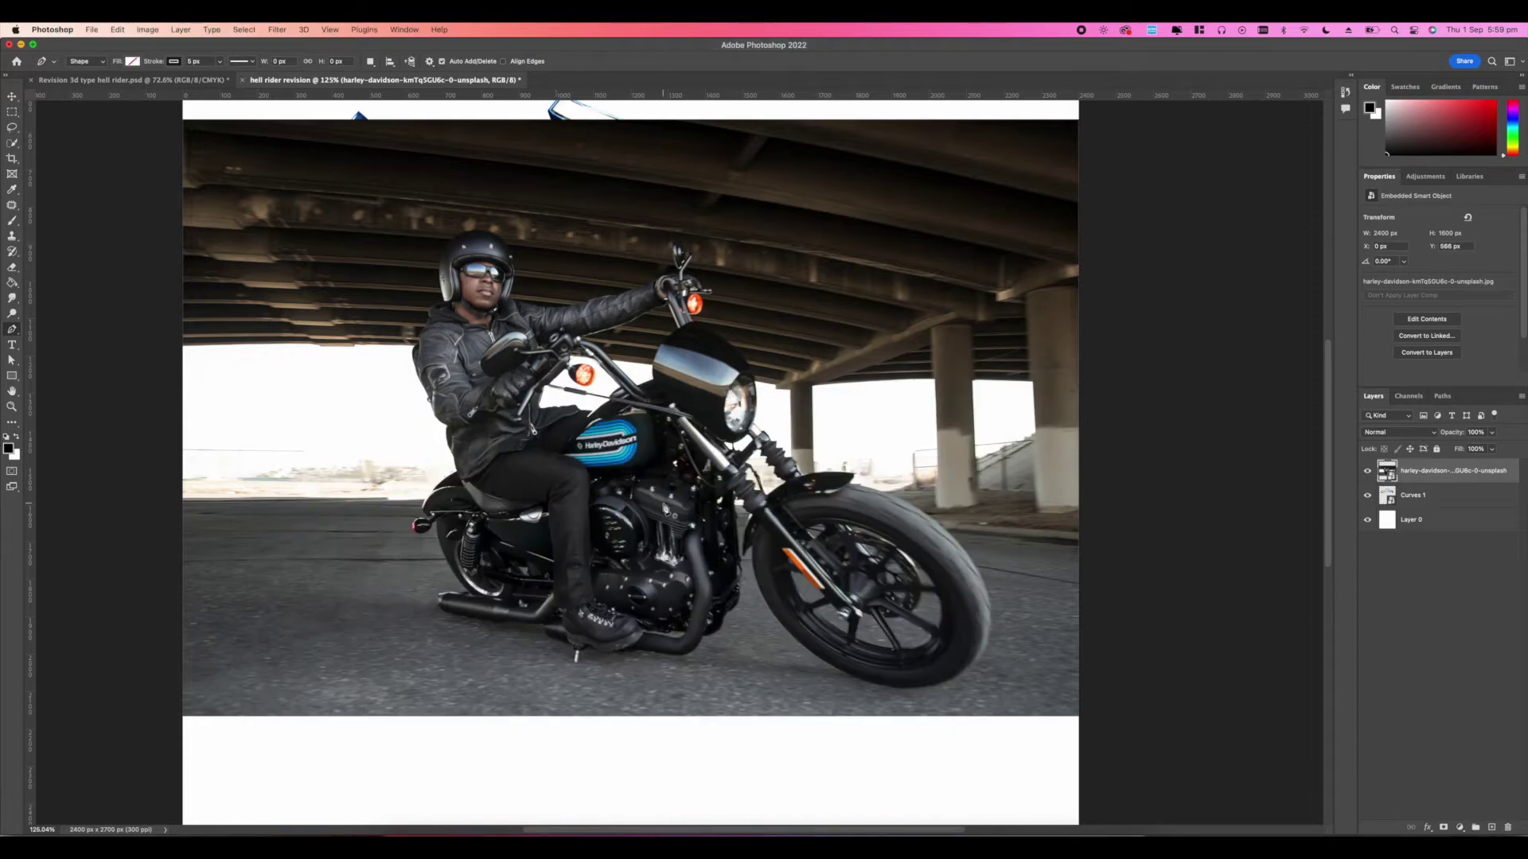
{"action": "key", "text": "super+minus"}
{"action": "left_click_drag", "start_coordinate": [581, 454], "coordinate": [677, 358]}
{"action": "key", "text": "super+plus"}
{"action": "left_click_drag", "start_coordinate": [398, 127], "coordinate": [741, 564]}
{"action": "scroll", "coordinate": [740, 564], "scroll_direction": "down", "scroll_amount": 2}
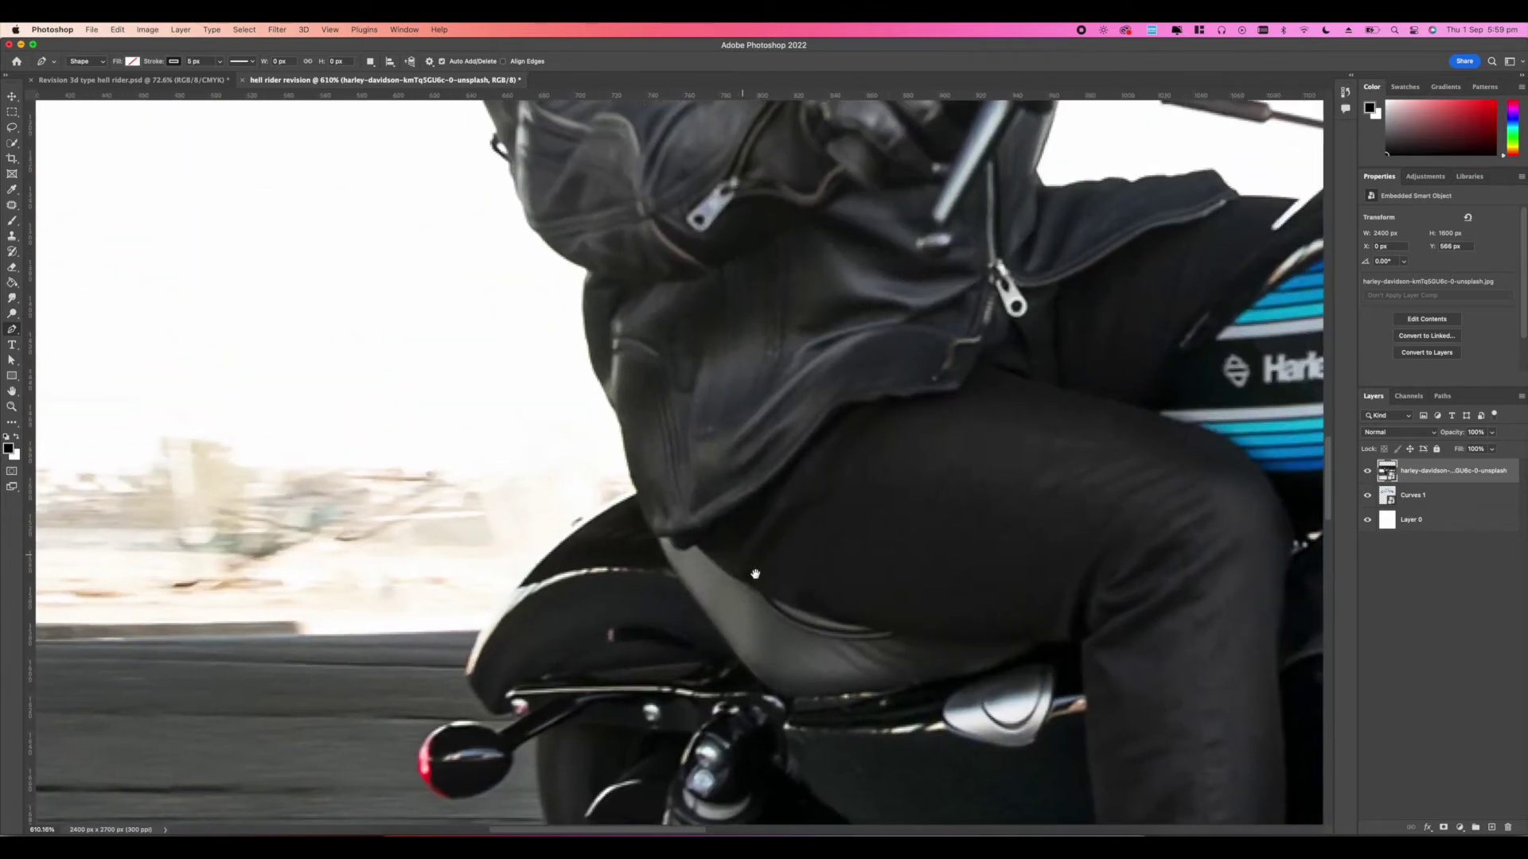
{"action": "scroll", "coordinate": [748, 569], "scroll_direction": "up", "scroll_amount": 5}
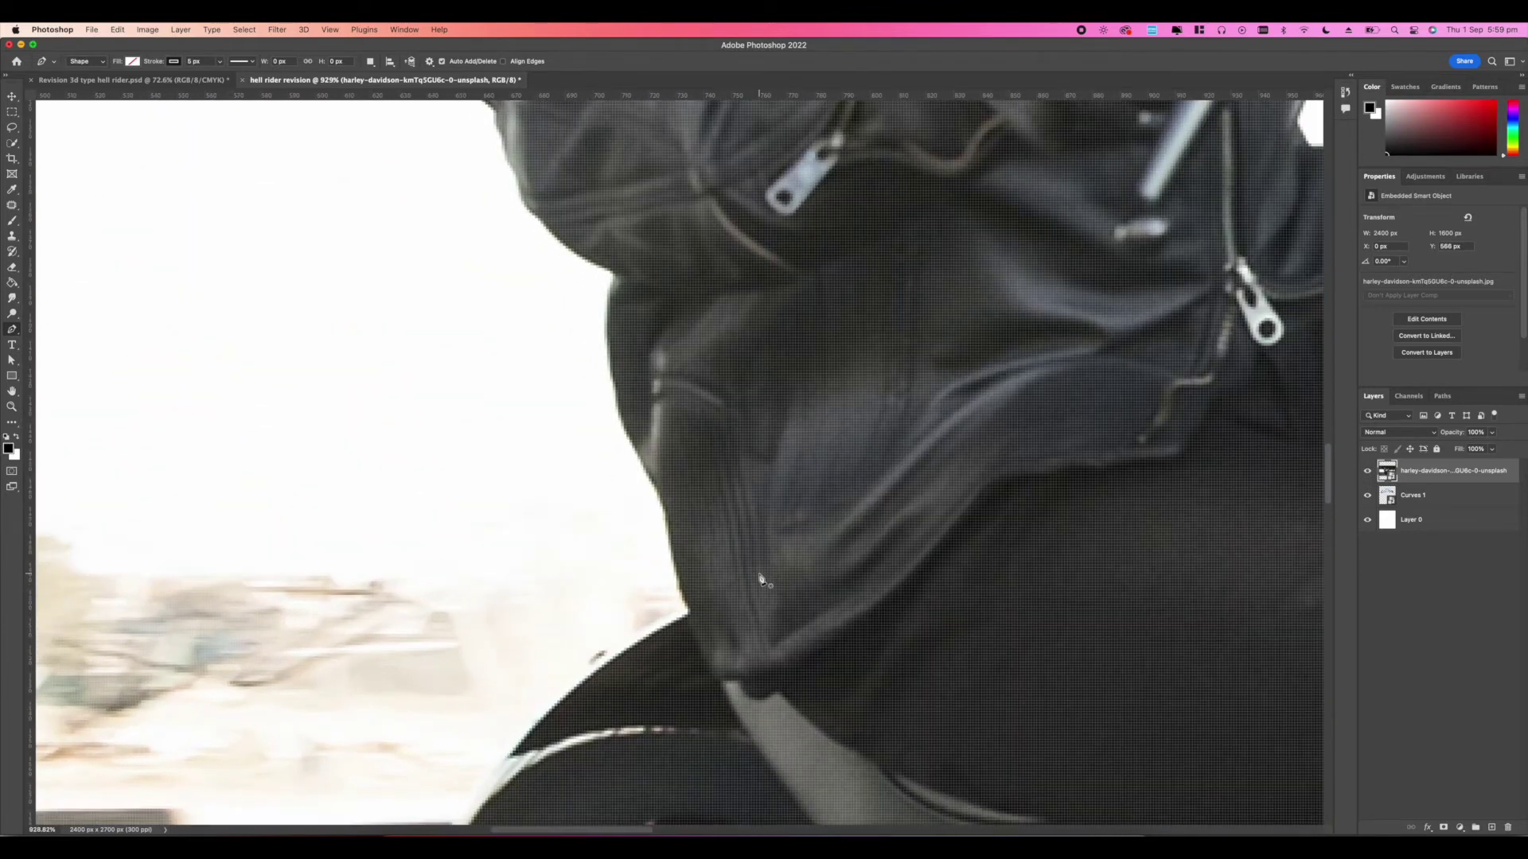
{"action": "left_click", "coordinate": [692, 612]}
{"action": "left_click_drag", "start_coordinate": [673, 539], "coordinate": [667, 525]}
{"action": "key", "text": "super+z"}
{"action": "left_click", "coordinate": [220, 62]}
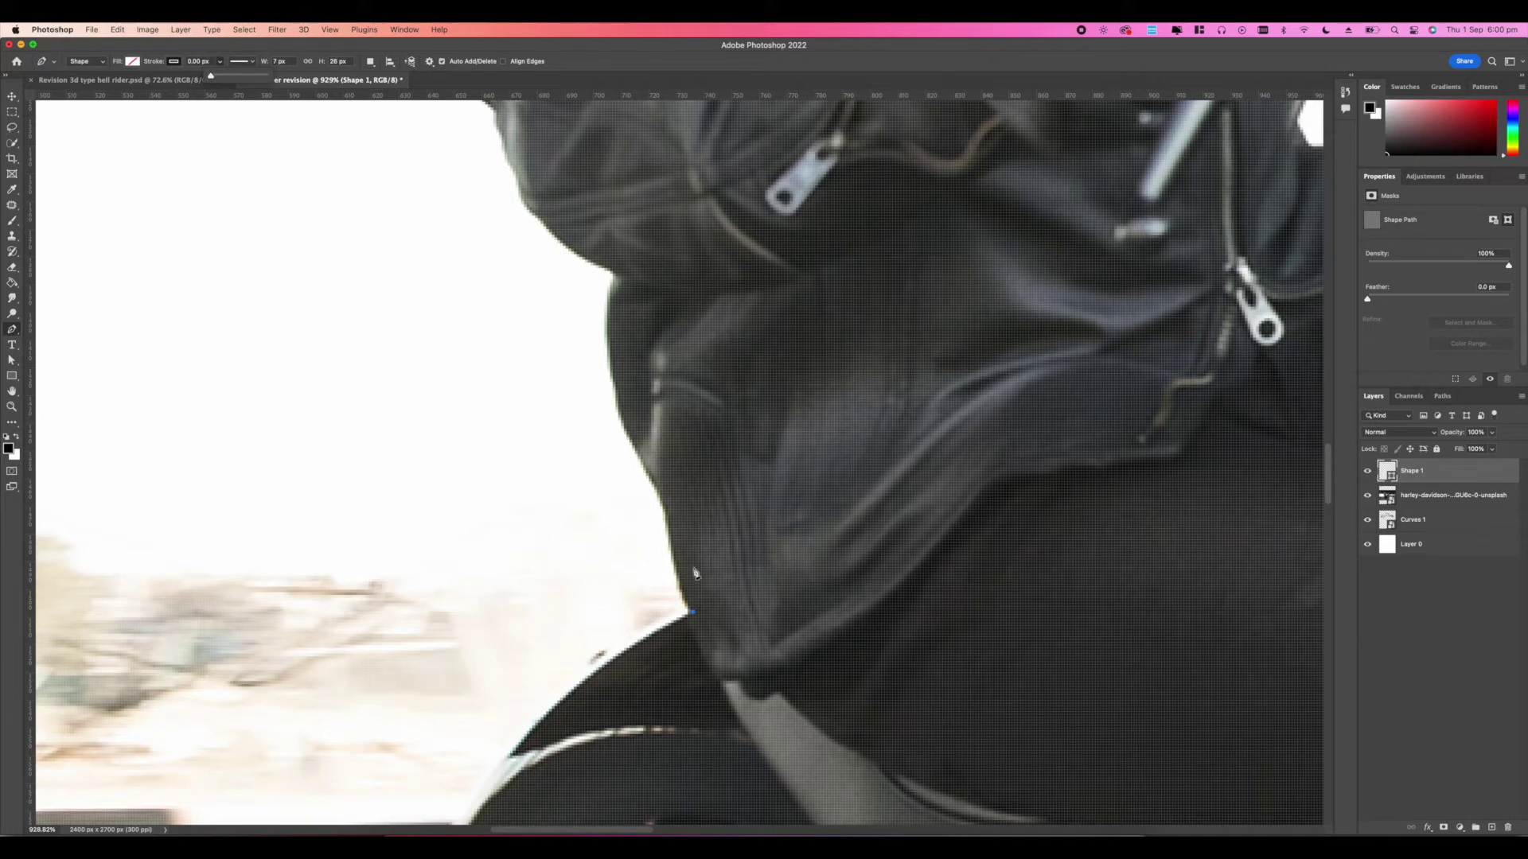
{"action": "left_click_drag", "start_coordinate": [682, 570], "coordinate": [673, 541]}
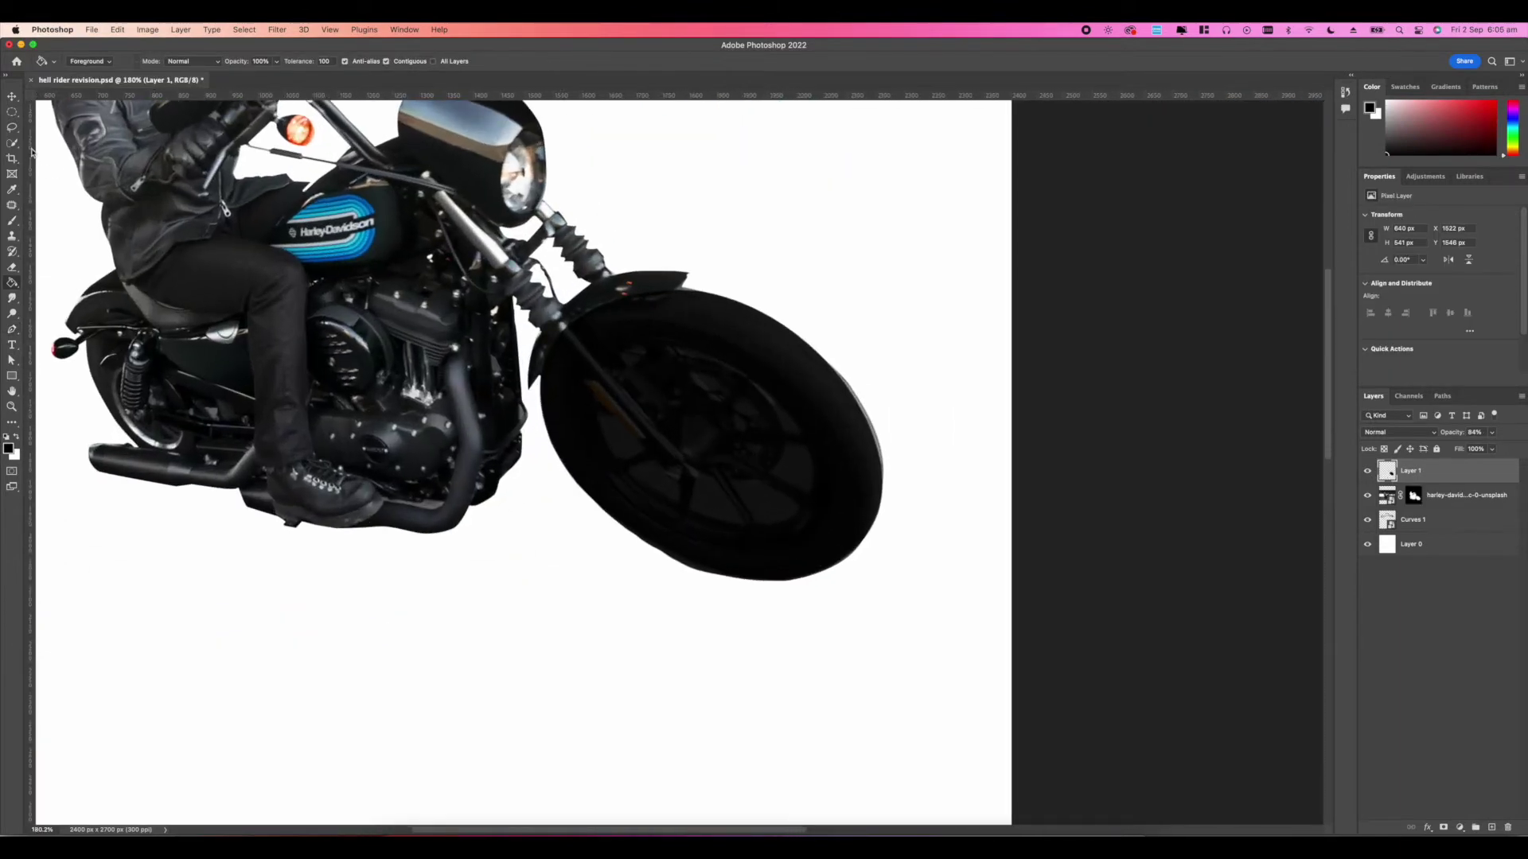
Step: Set Layer 1's opacity to 100% and, with the photo and Curves 1 layers hidden, select its black wheel shape
{"action": "left_click", "coordinate": [1494, 433]}
{"action": "left_click_drag", "start_coordinate": [1491, 448], "coordinate": [1504, 447]}
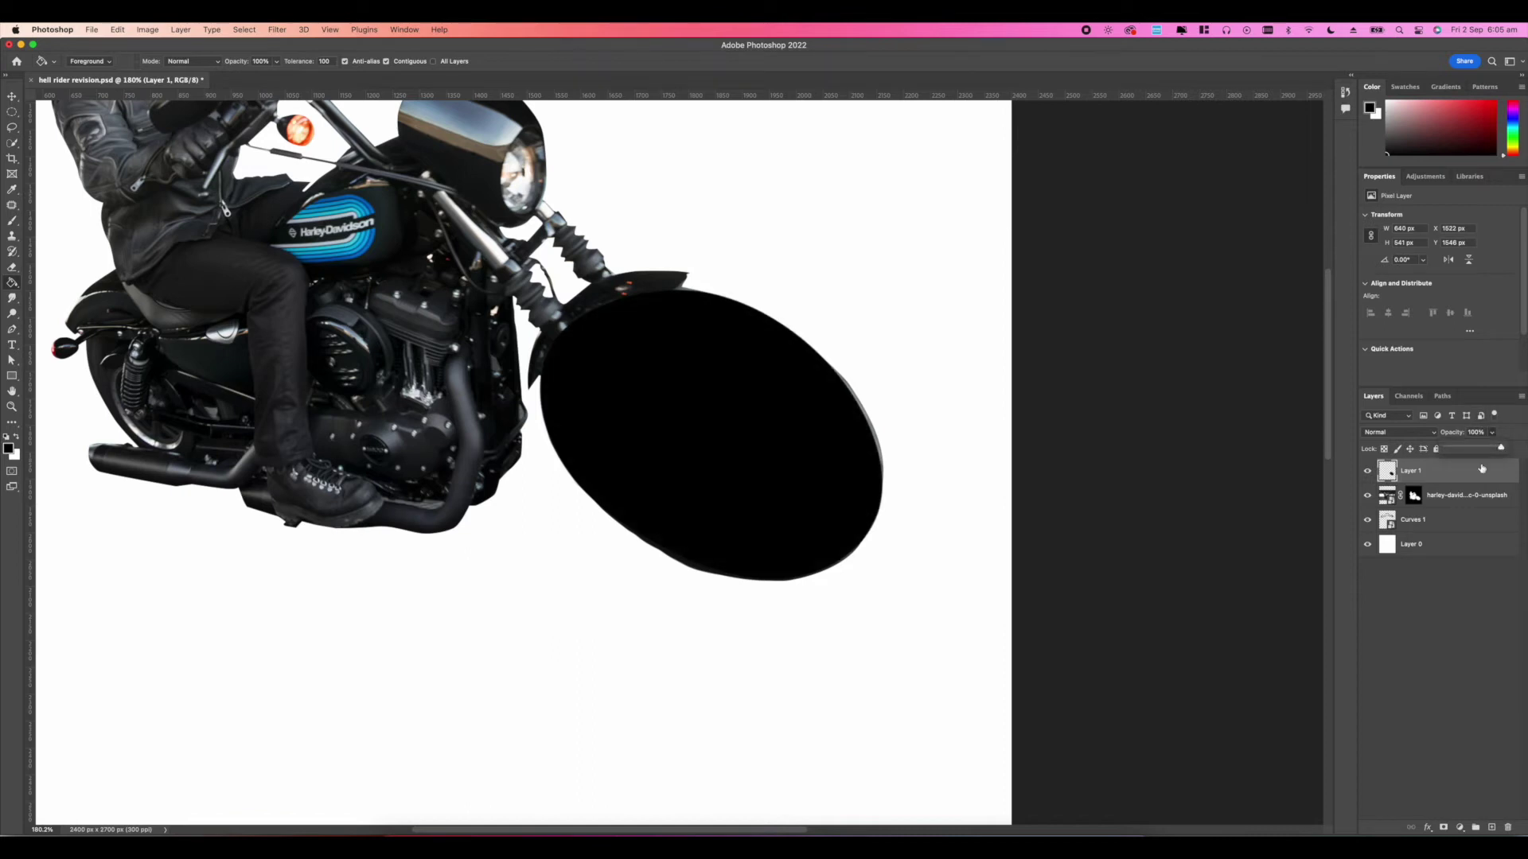
{"action": "left_click", "coordinate": [1368, 496]}
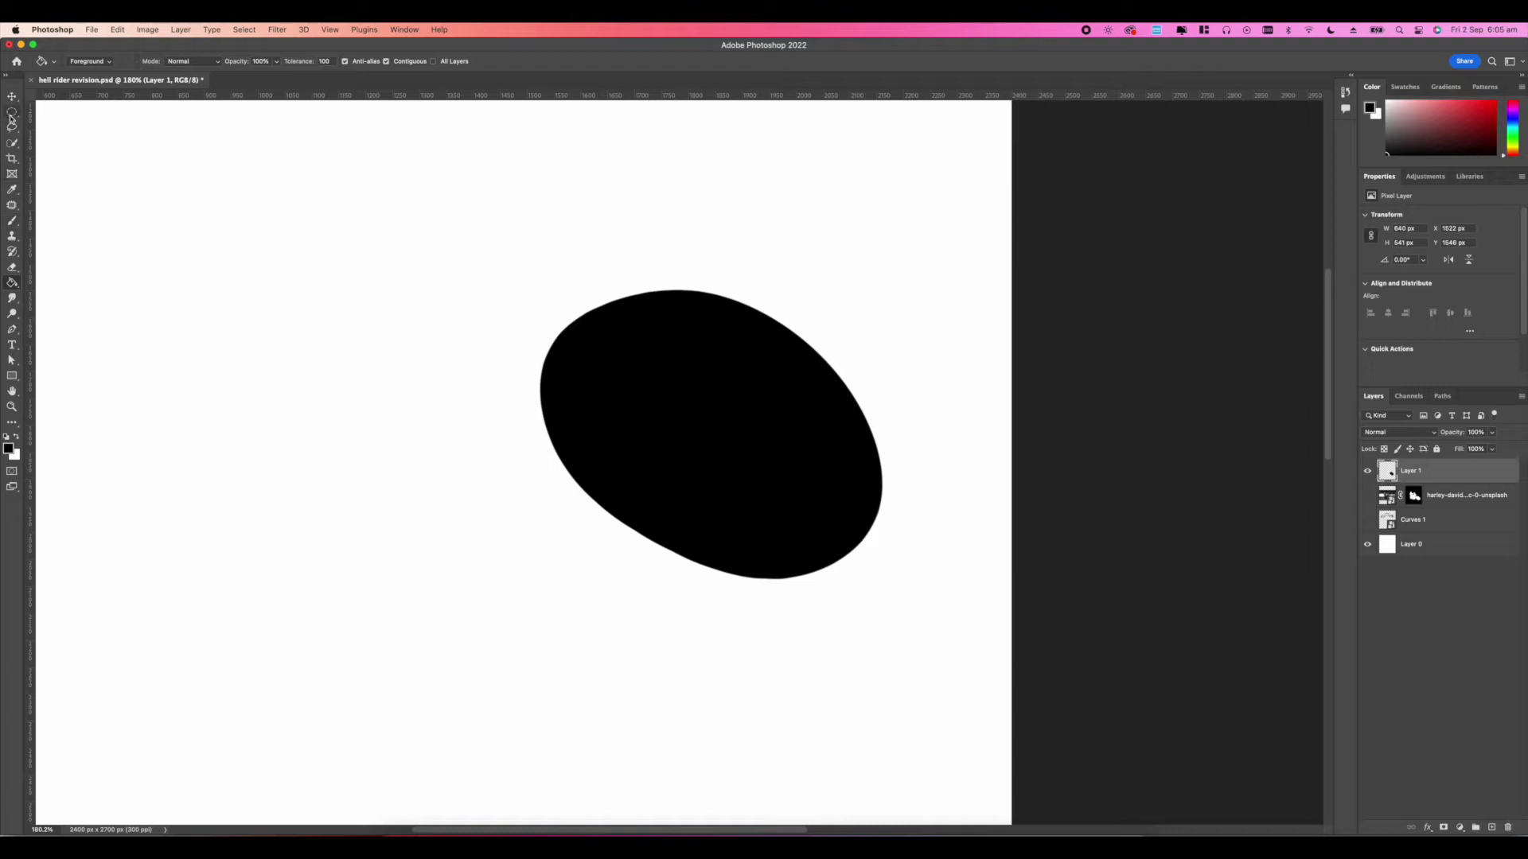
{"action": "left_click", "coordinate": [12, 145]}
{"action": "left_click", "coordinate": [754, 524]}
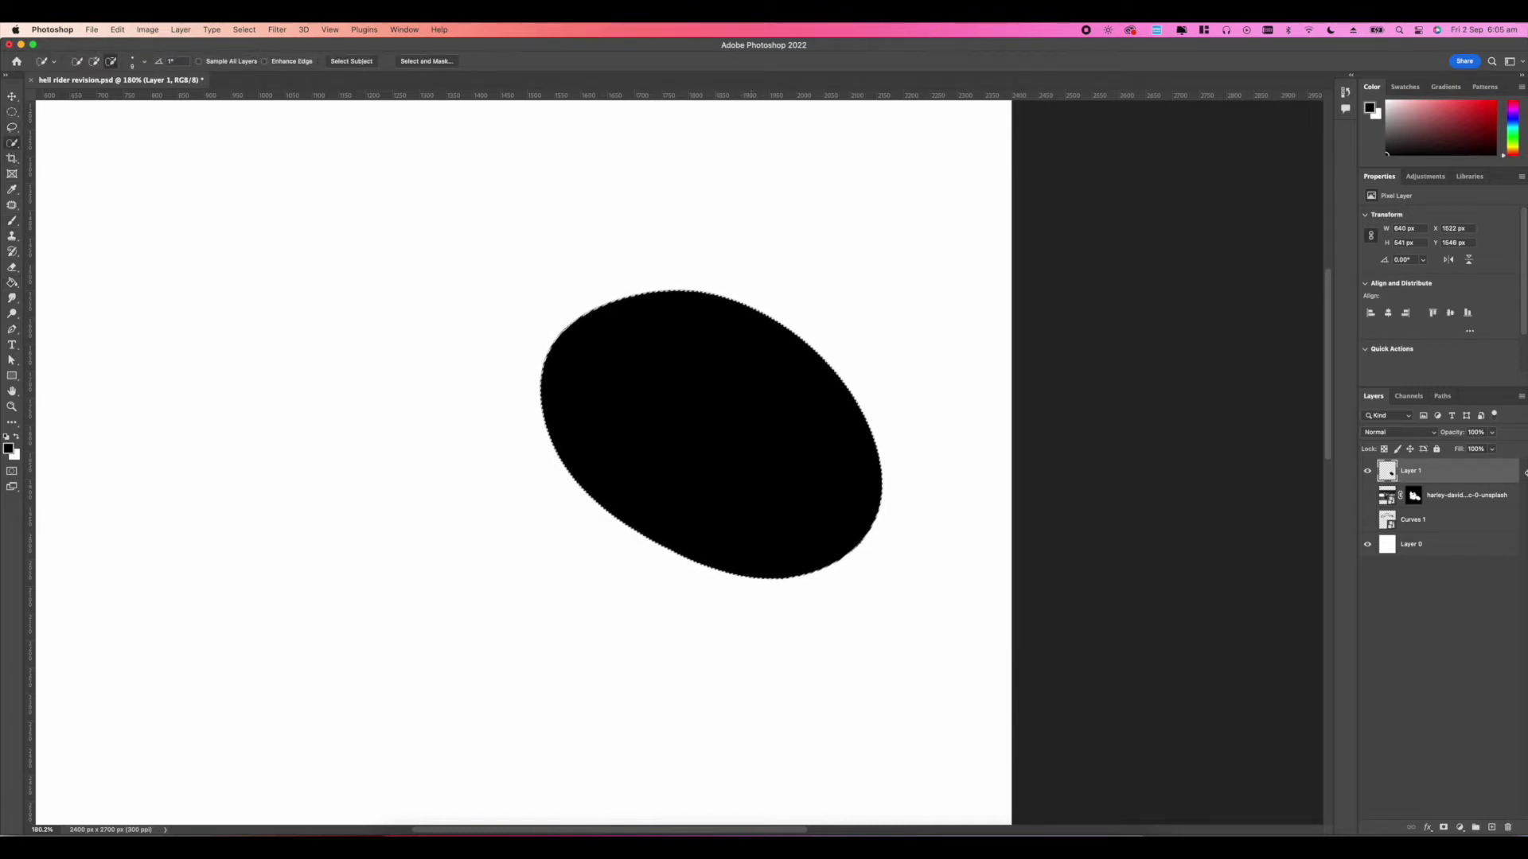
Step: Target the motorcycle layer's mask, swap visibility from Layer 1 to the motorcycle, and inspect the wheel selection in Quick Mask
{"action": "left_click", "coordinate": [1415, 497]}
{"action": "left_click", "coordinate": [1368, 473]}
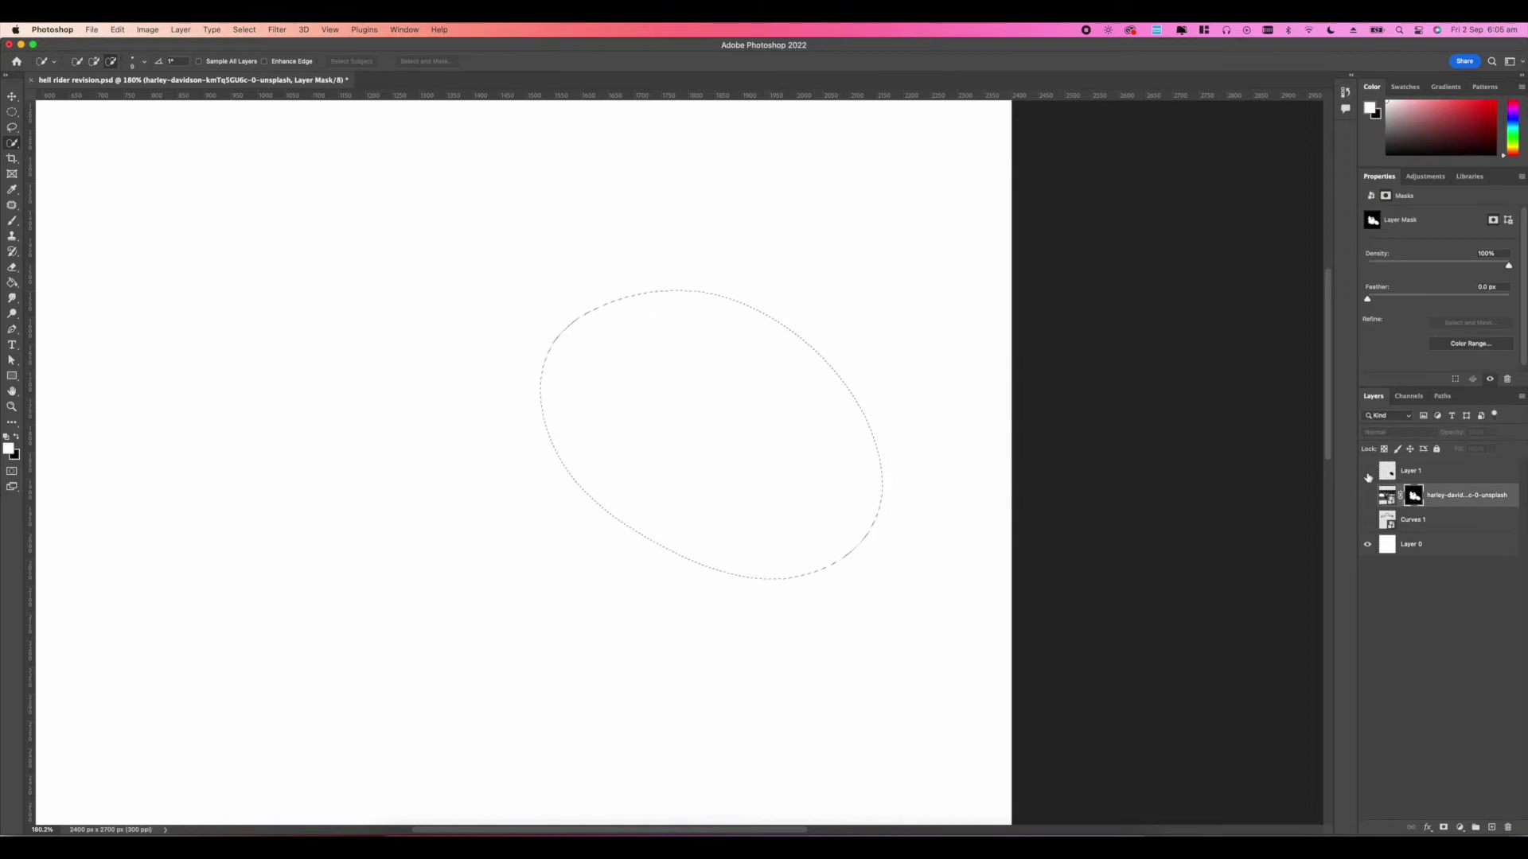
{"action": "left_click", "coordinate": [1368, 496]}
{"action": "key", "text": "q"}
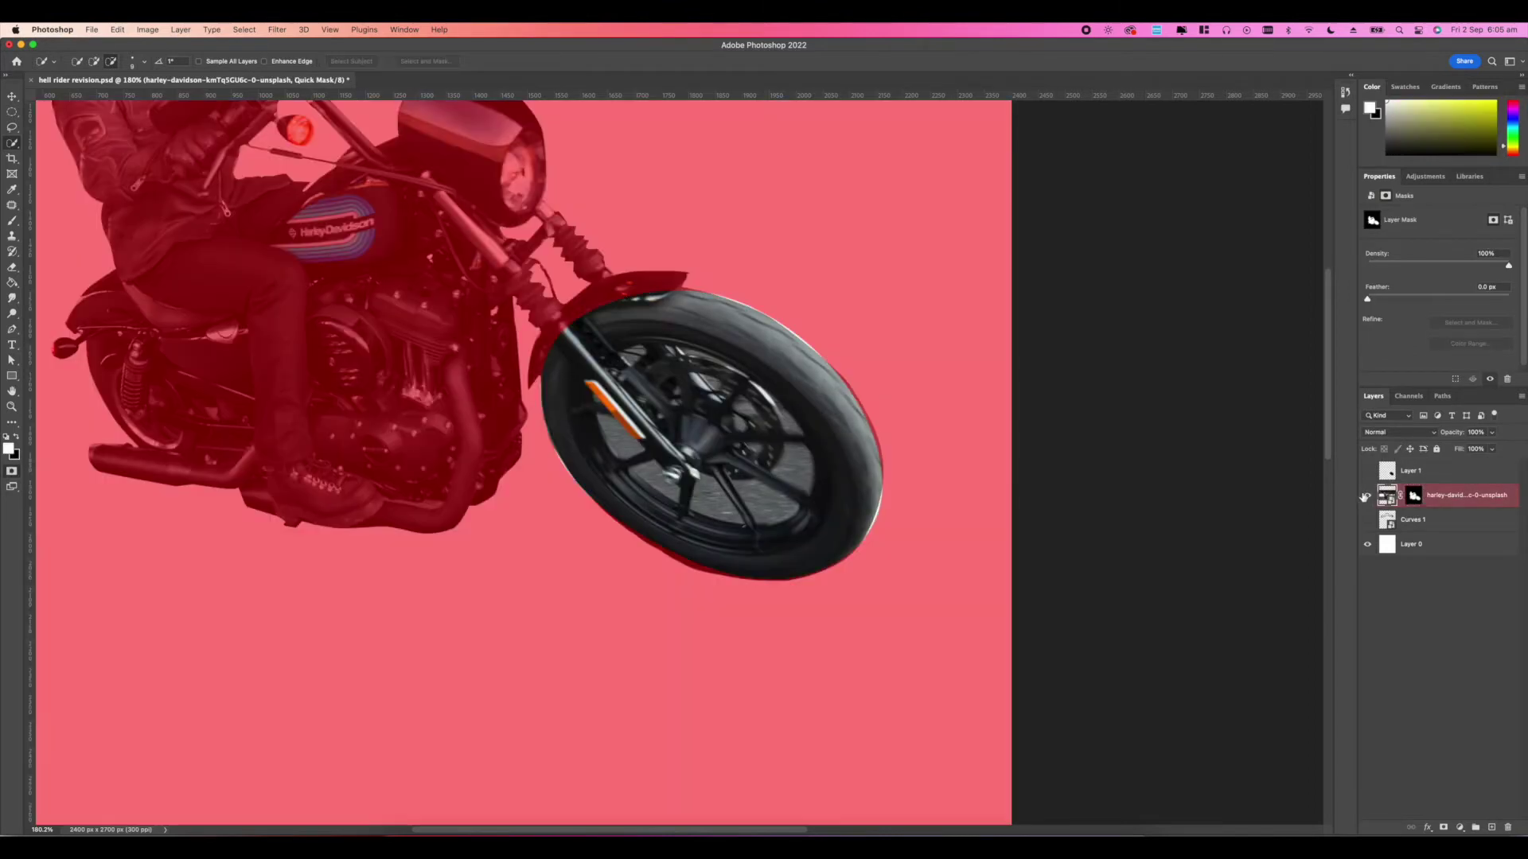
{"action": "scroll", "coordinate": [869, 420], "scroll_direction": "up", "scroll_amount": 8}
{"action": "scroll", "coordinate": [869, 420], "scroll_direction": "down", "scroll_amount": 6}
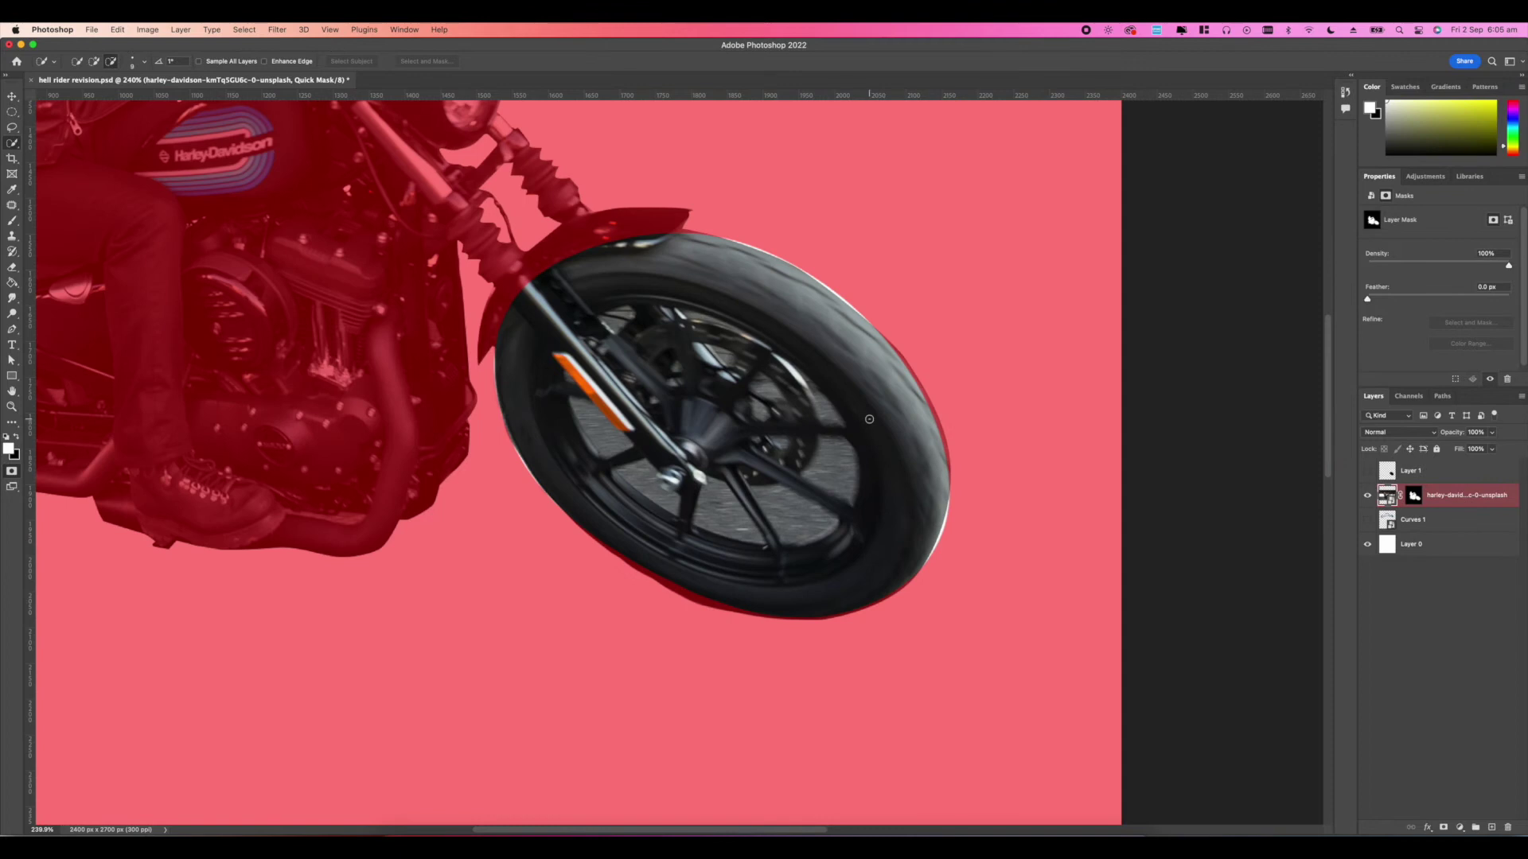
Step: Exit Quick Mask and prepare the Brush on the motorcycle layer's mask with foreground and background colours swapped
{"action": "key", "text": "b"}
{"action": "key", "text": "q"}
{"action": "left_click", "coordinate": [1422, 501]}
{"action": "key", "text": "x"}
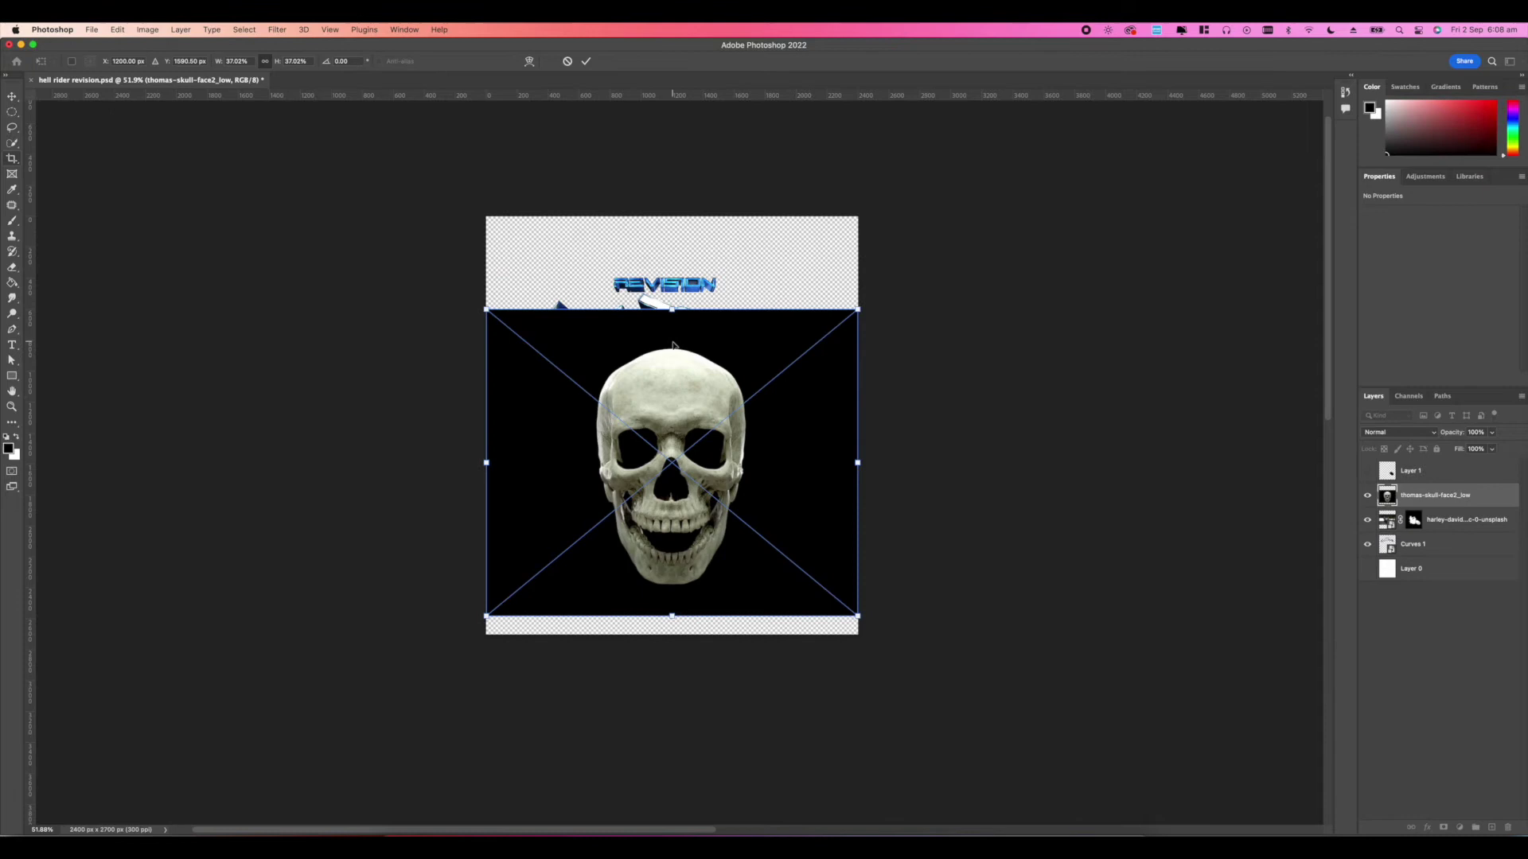
Step: Place the thomas-skull-face2_low image in the poster, spanning the full page width
{"action": "key", "text": "Return"}
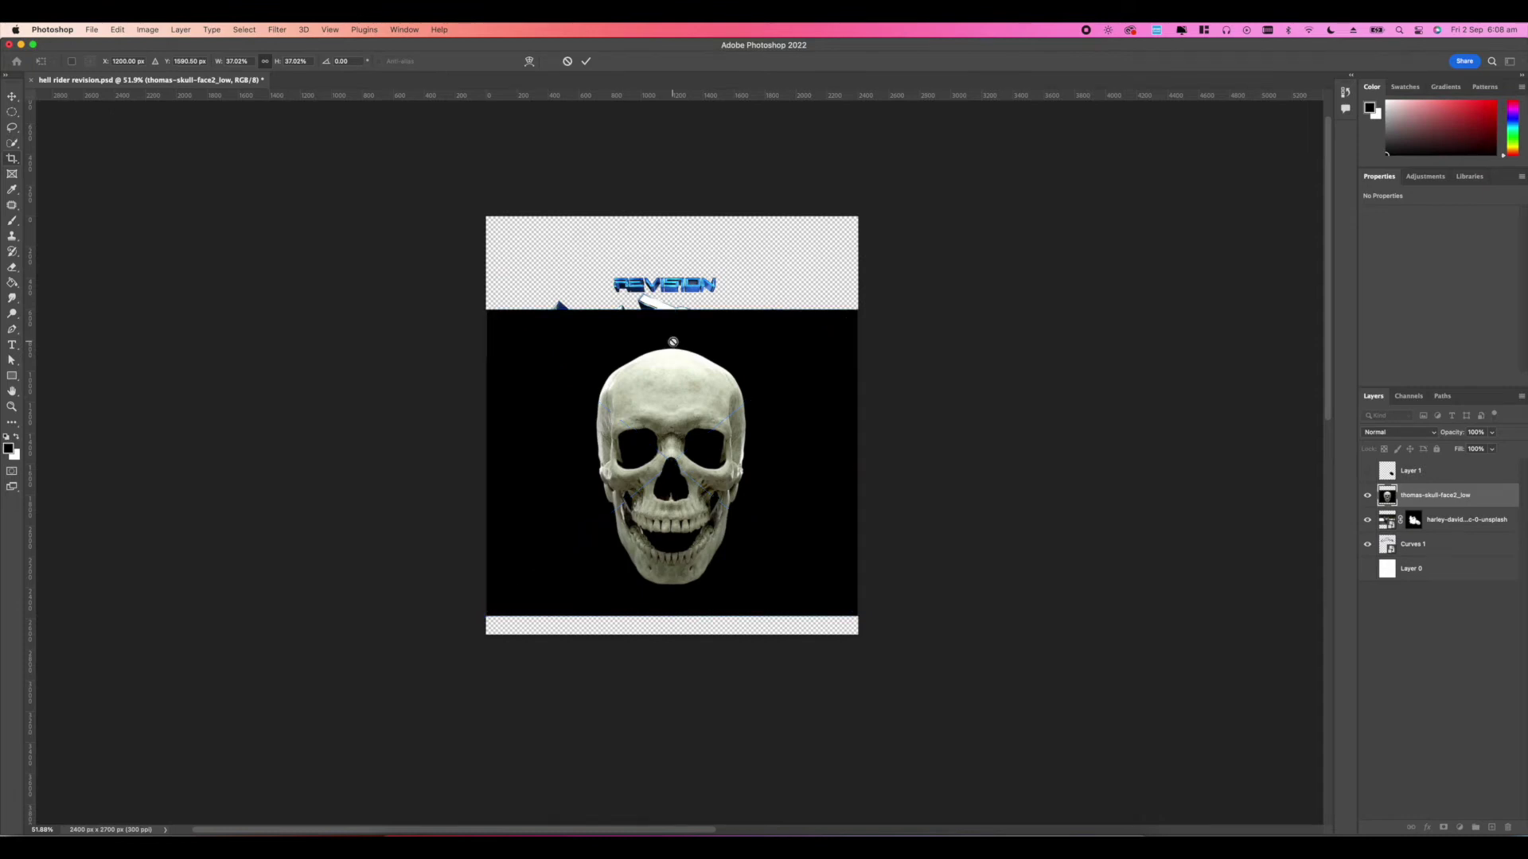
{"action": "scroll", "coordinate": [705, 404], "scroll_direction": "up", "scroll_amount": 5}
{"action": "scroll", "coordinate": [706, 403], "scroll_direction": "down", "scroll_amount": 3}
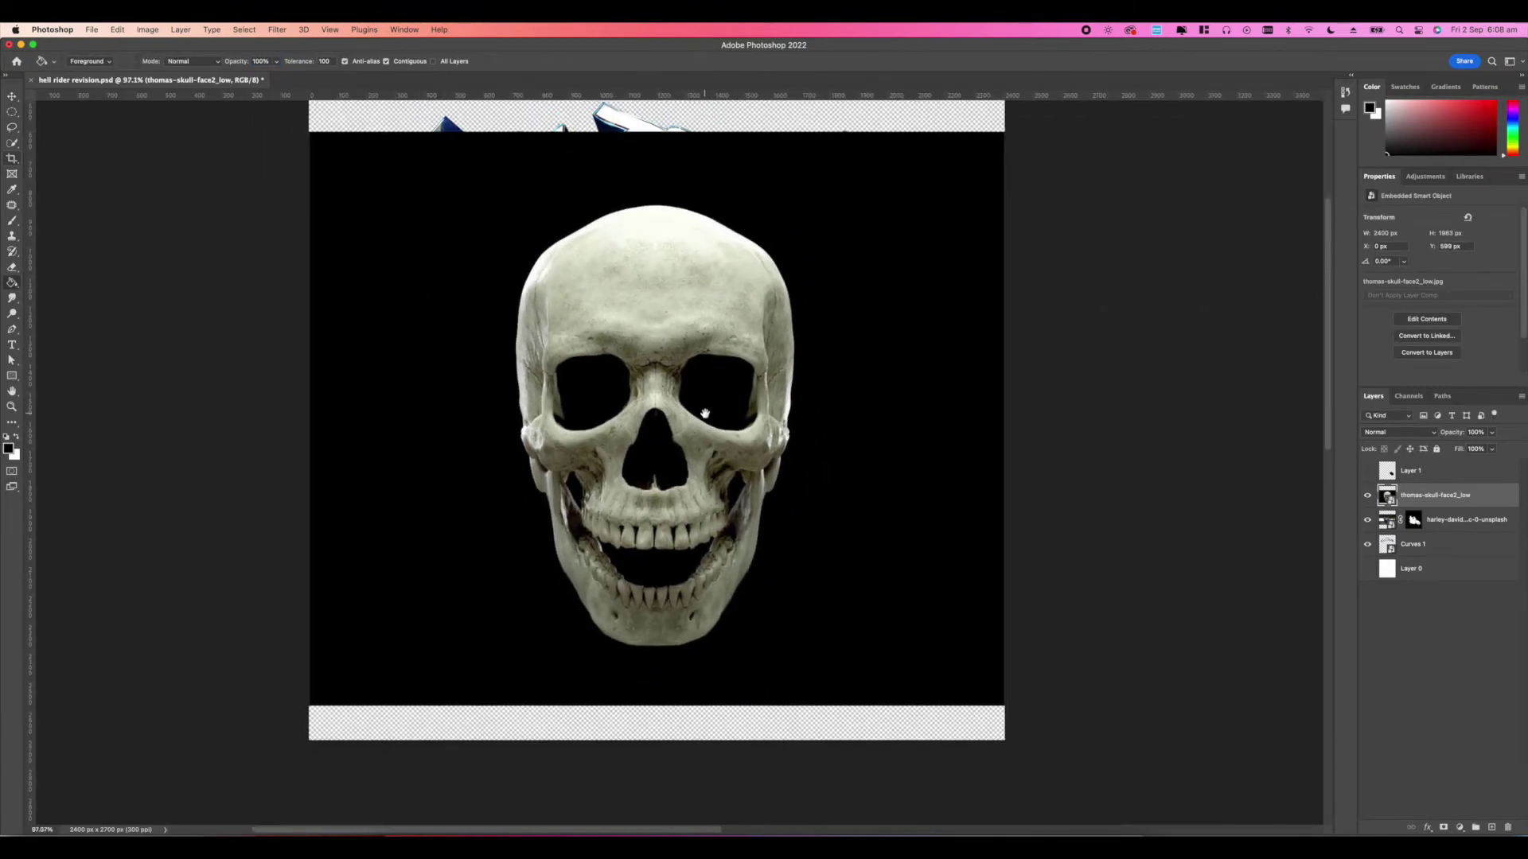
{"action": "left_click_drag", "start_coordinate": [697, 426], "coordinate": [692, 449]}
Step: Select the skull without its black background and openings using Quick Selection, and check the selection in Quick Mask
{"action": "left_click", "coordinate": [9, 144]}
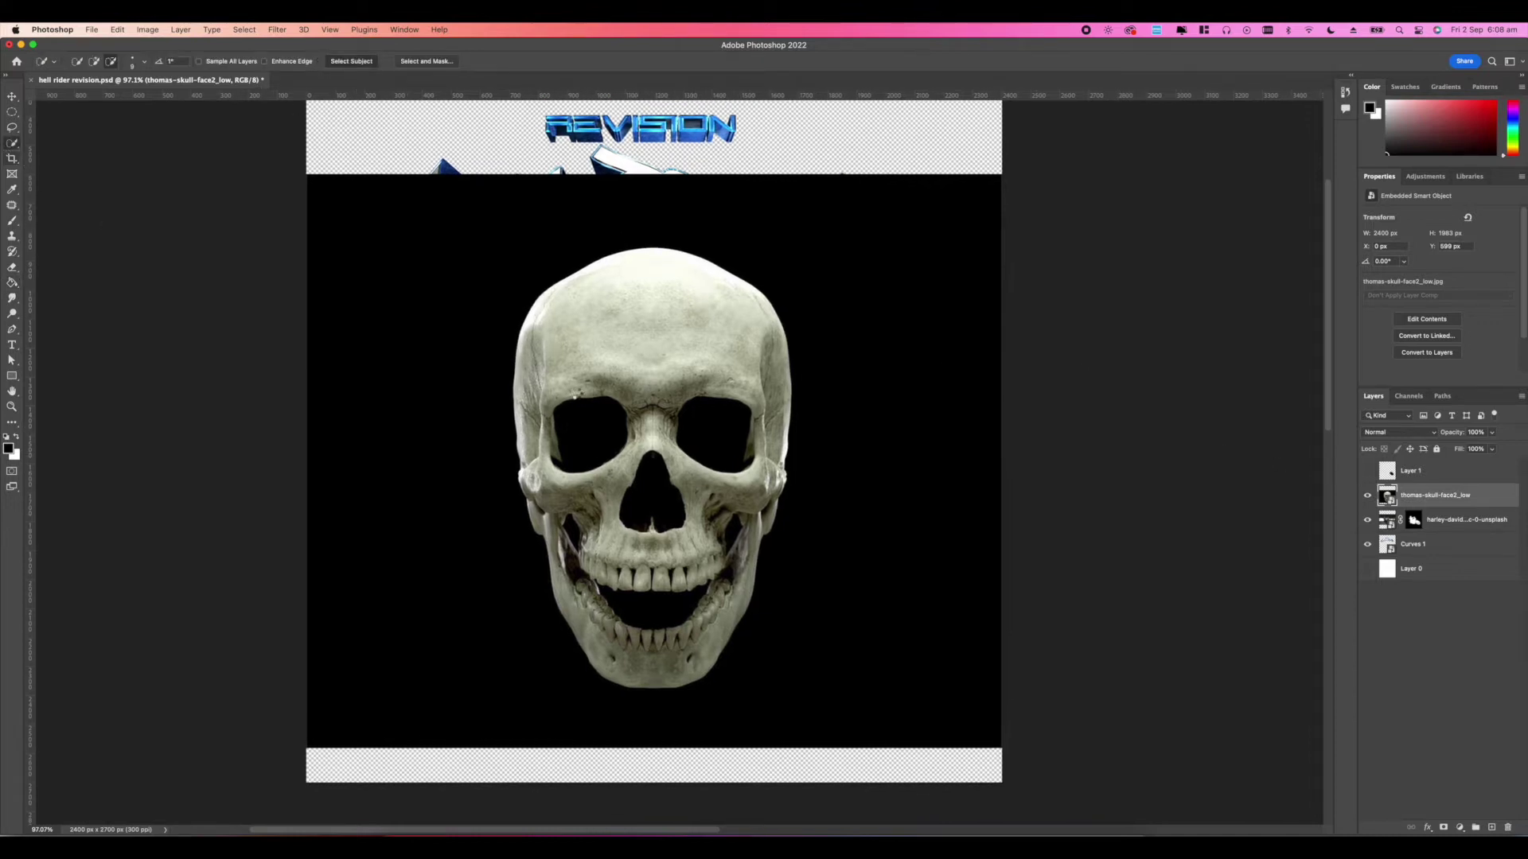
{"action": "key", "text": "q"}
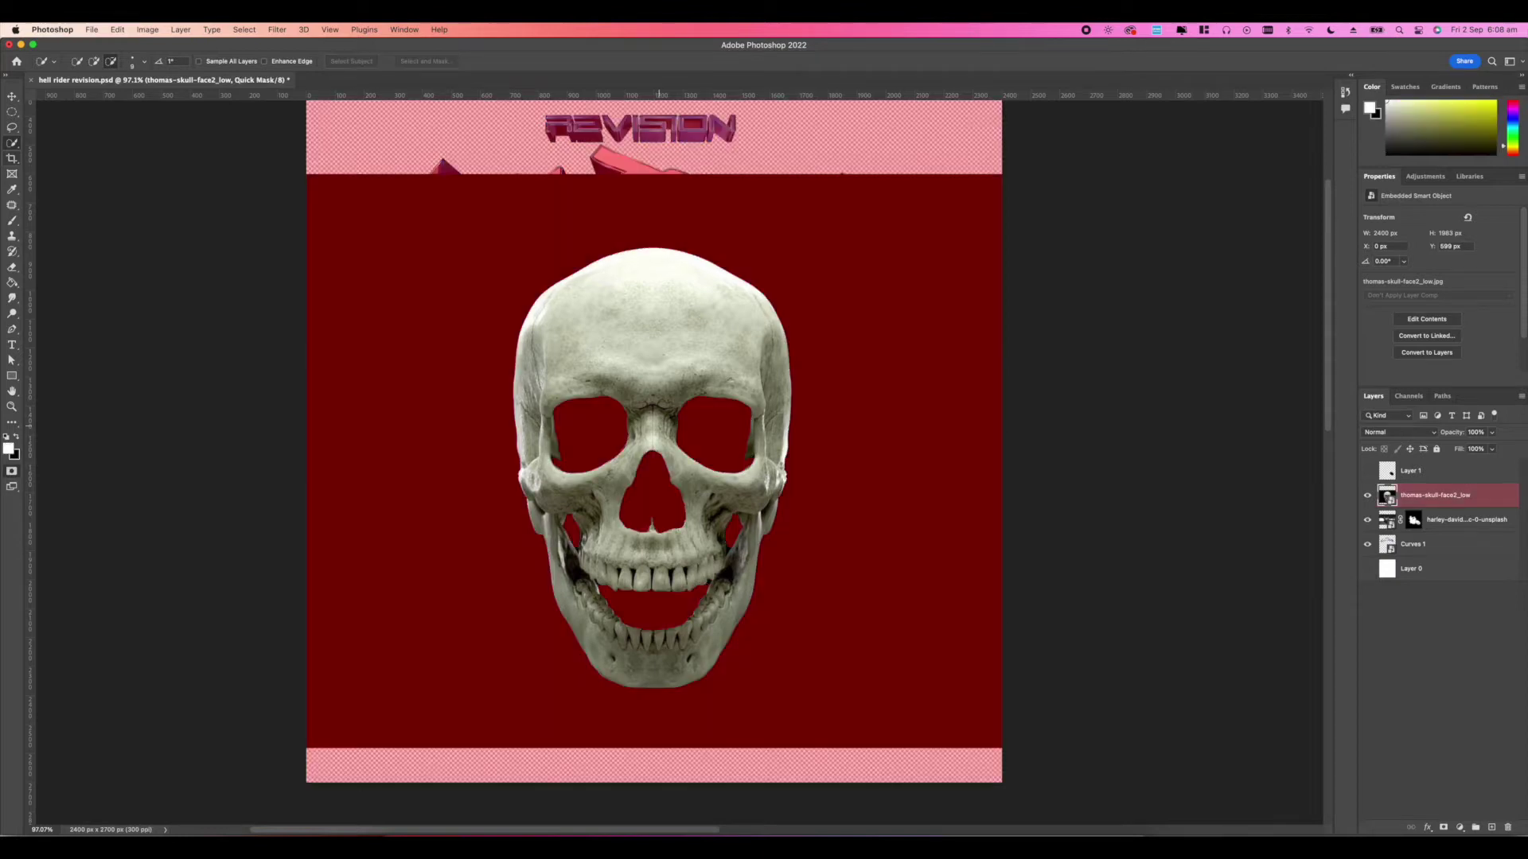
{"action": "scroll", "coordinate": [659, 425], "scroll_direction": "down", "scroll_amount": 1}
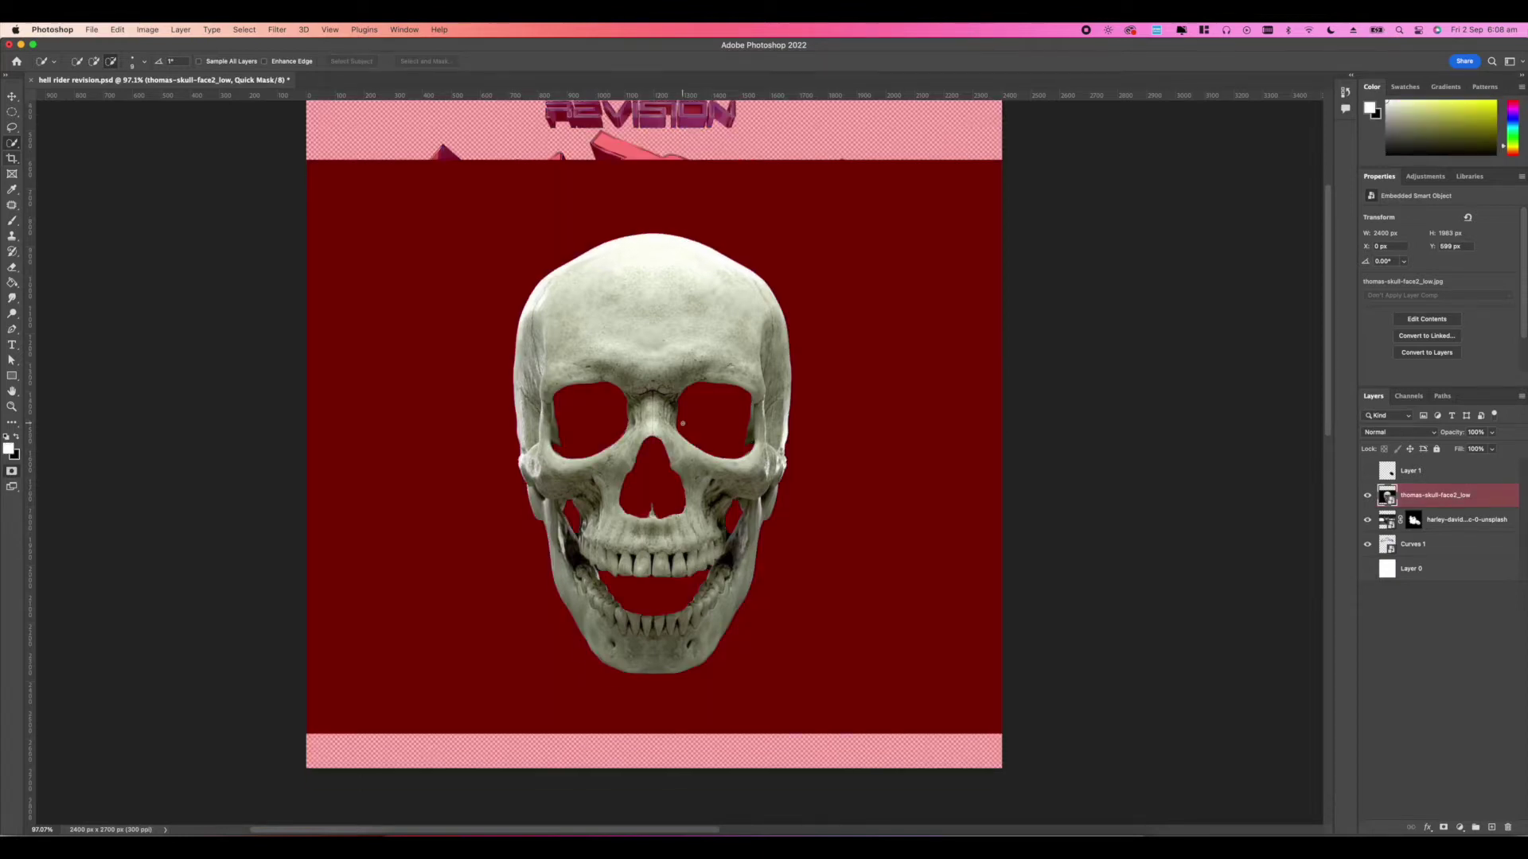
{"action": "key", "text": "q"}
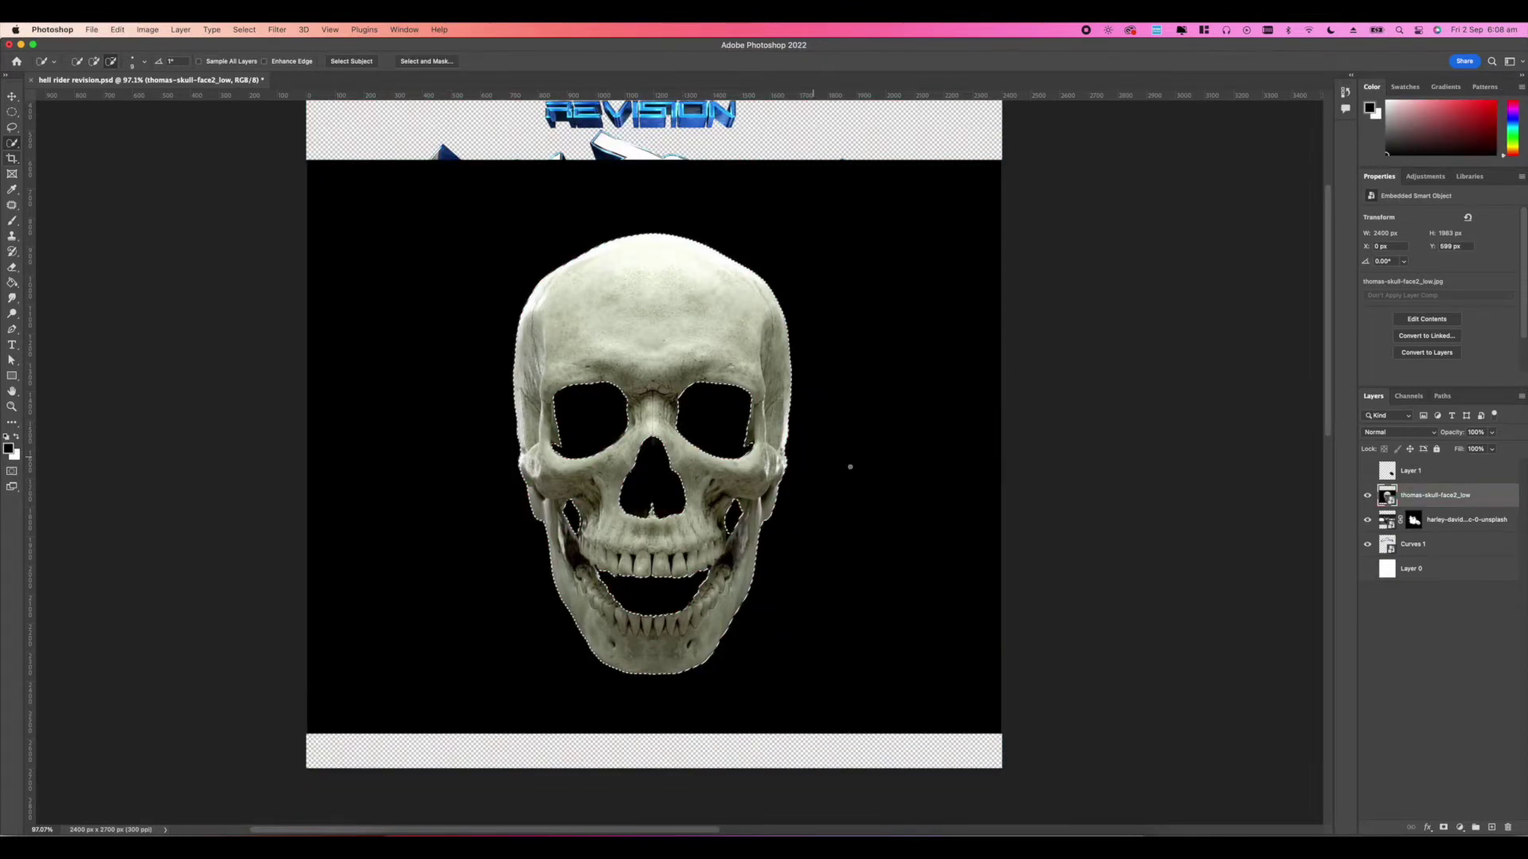
Step: Mask the skull layer with the selection and convert the layer to a Smart Object
{"action": "left_click", "coordinate": [1442, 827]}
{"action": "right_click", "coordinate": [1433, 501]}
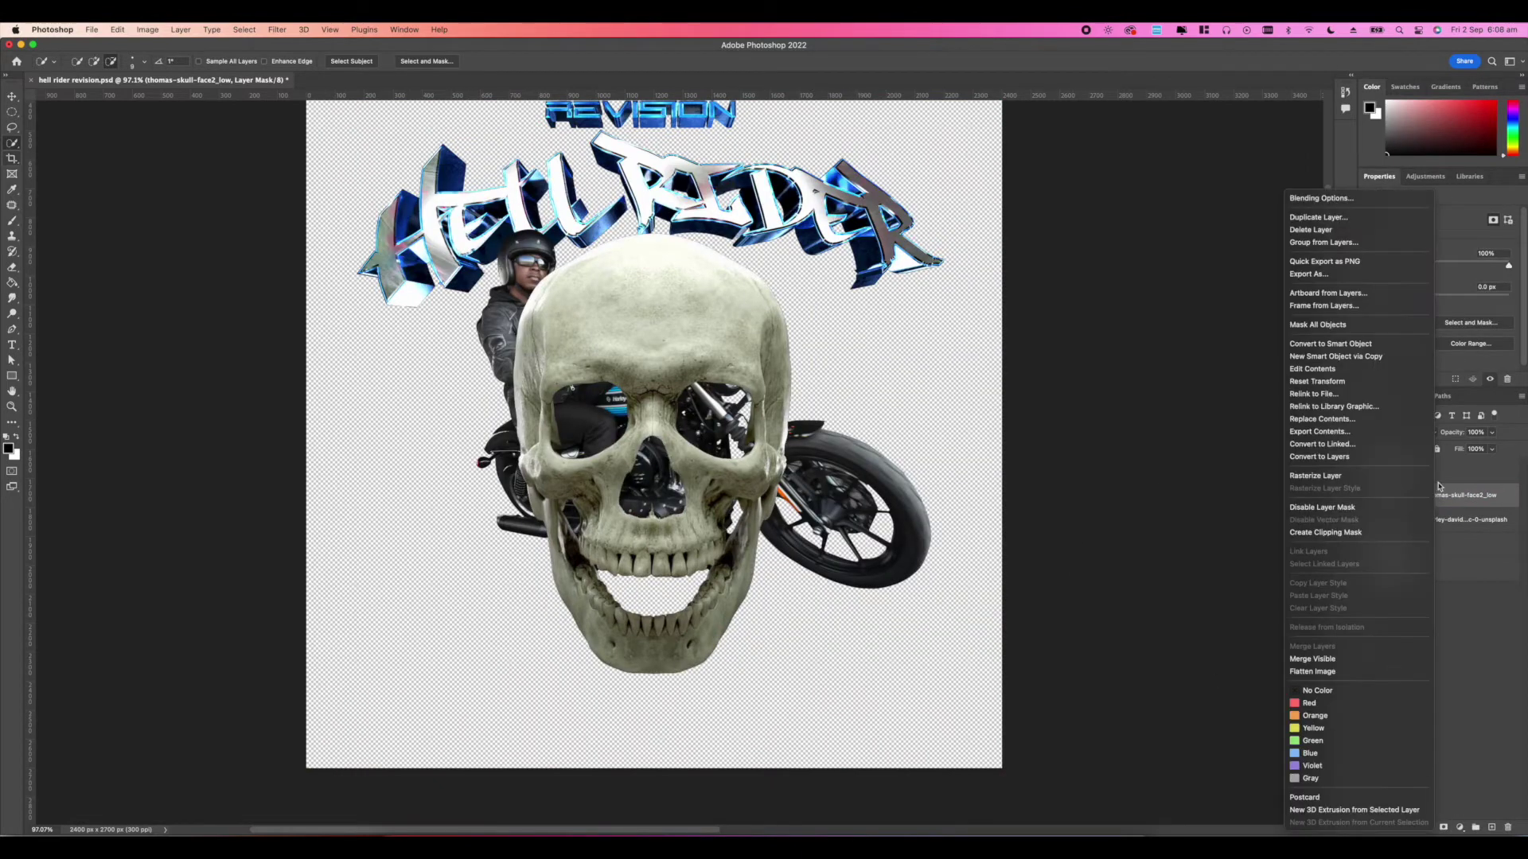
{"action": "left_click", "coordinate": [1368, 347]}
Step: Scale the skull to about 11.9% with Free Transform and position it over the rider's face inside the helmet
{"action": "key", "text": "super+t"}
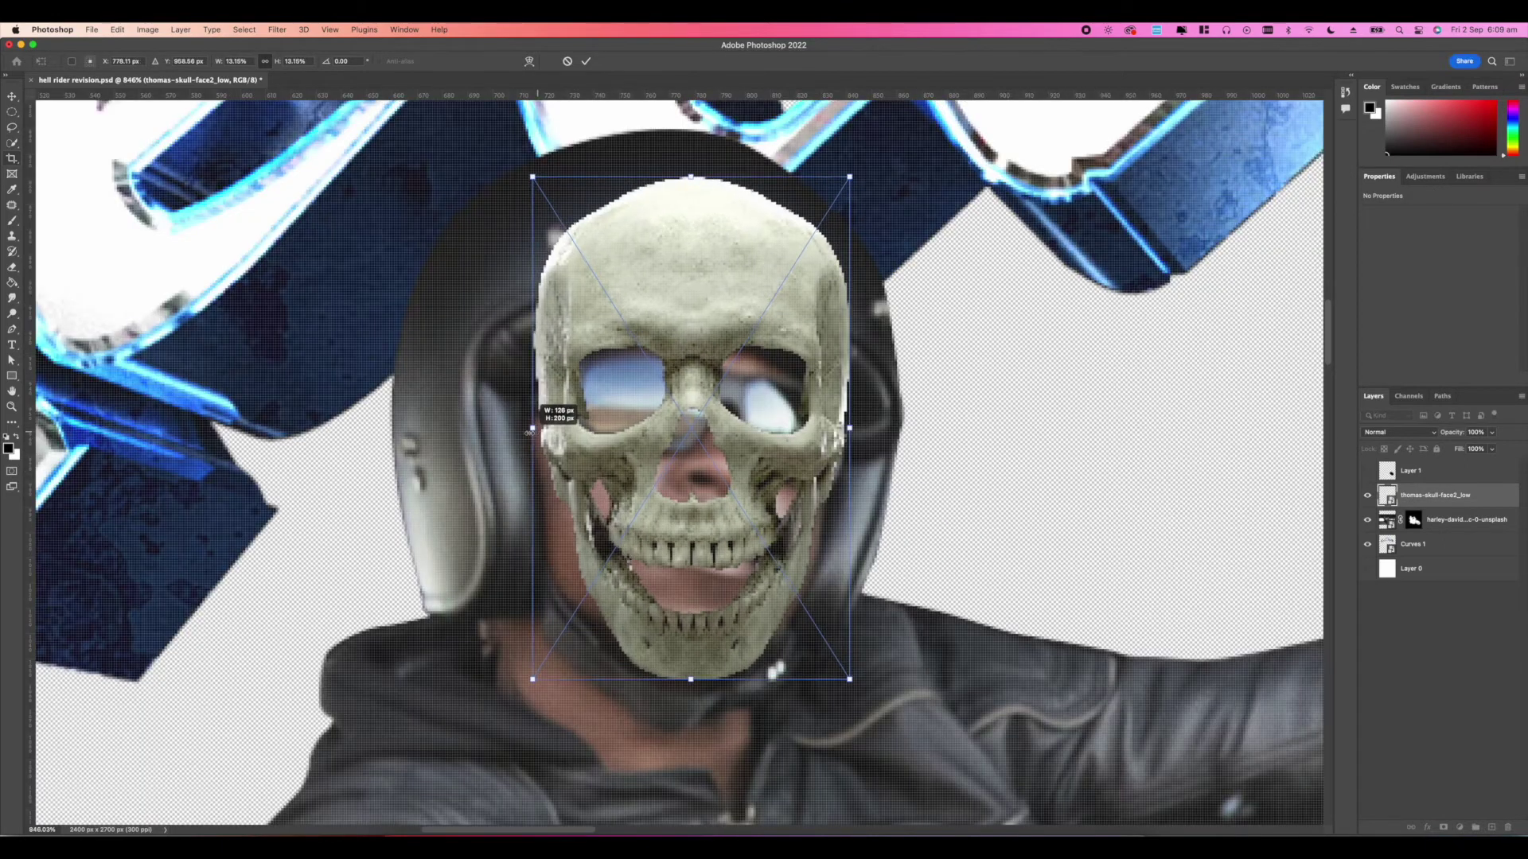
{"action": "left_click_drag", "start_coordinate": [530, 429], "coordinate": [527, 428]}
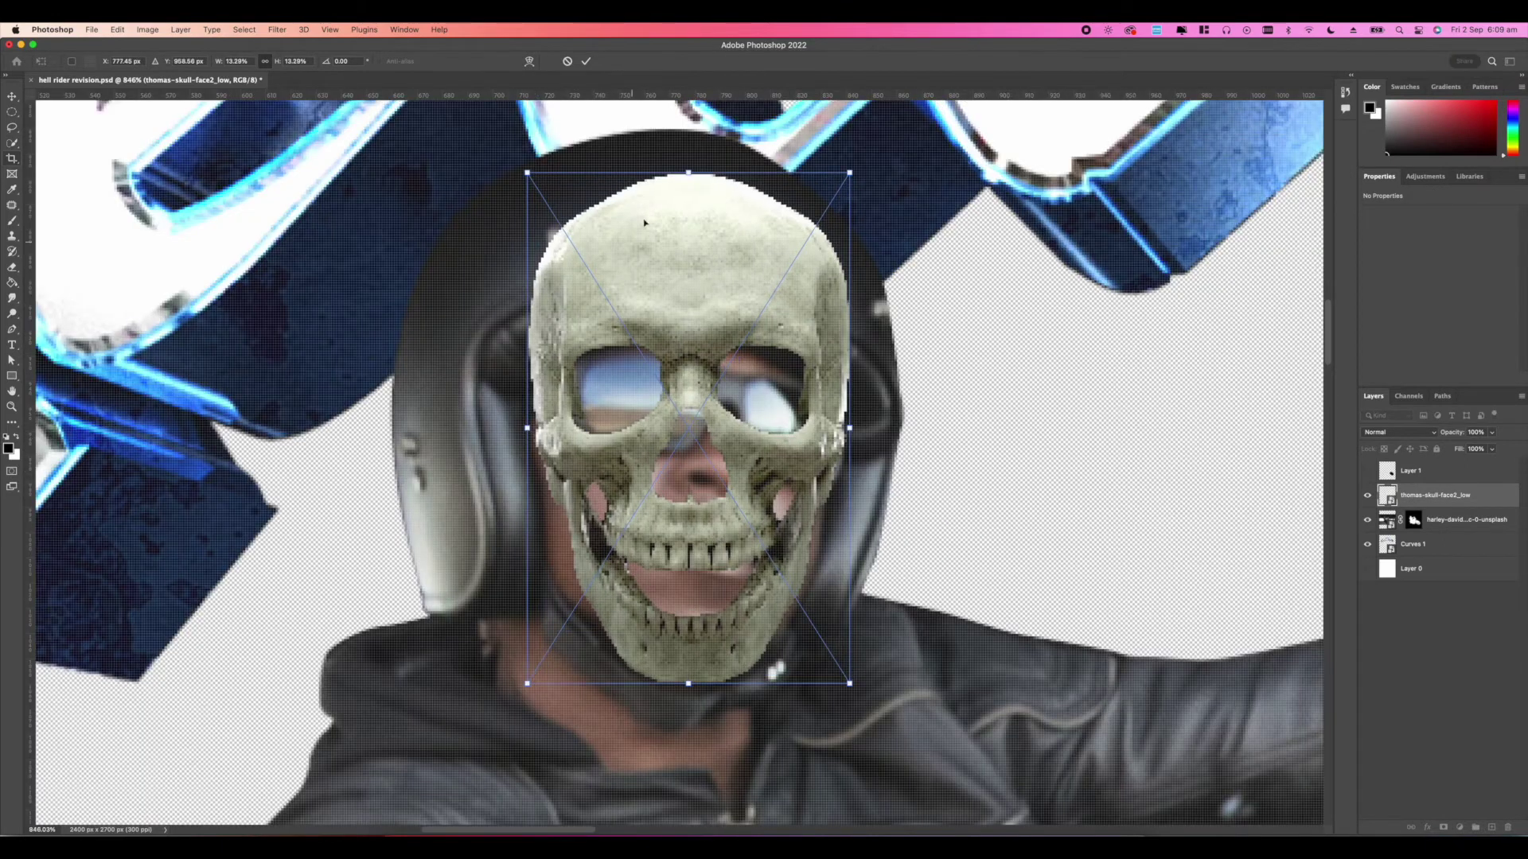
{"action": "left_click_drag", "start_coordinate": [685, 171], "coordinate": [685, 222]}
{"action": "left_click_drag", "start_coordinate": [695, 380], "coordinate": [723, 377]}
{"action": "left_click_drag", "start_coordinate": [800, 454], "coordinate": [780, 460]}
Step: Warp the skull's cheek, jaw and brow to follow the angle of the rider's face, undoing the last adjustment
{"action": "right_click", "coordinate": [765, 498]}
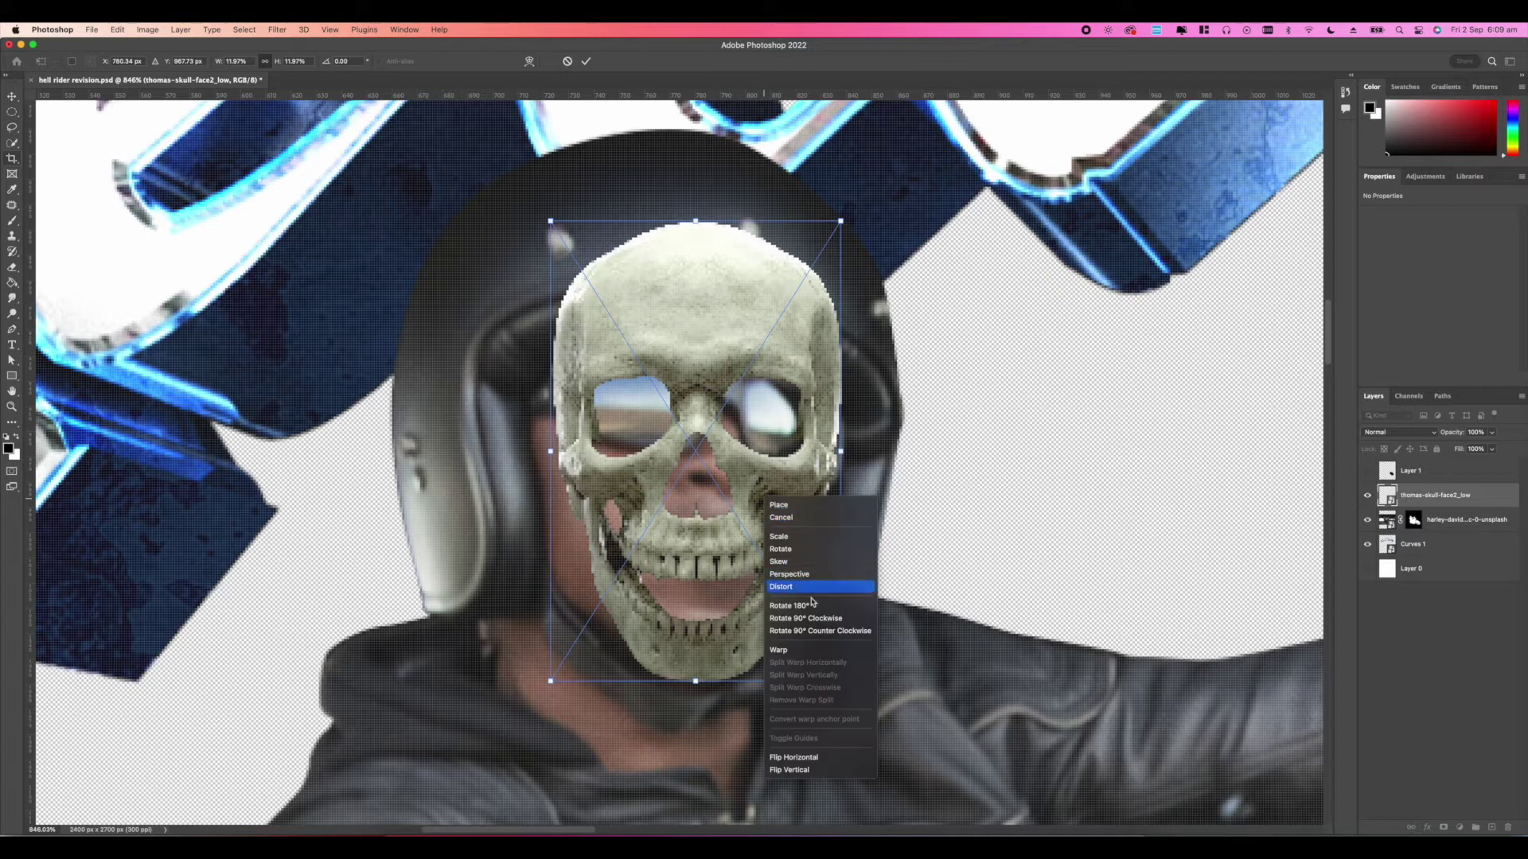
{"action": "left_click", "coordinate": [799, 654]}
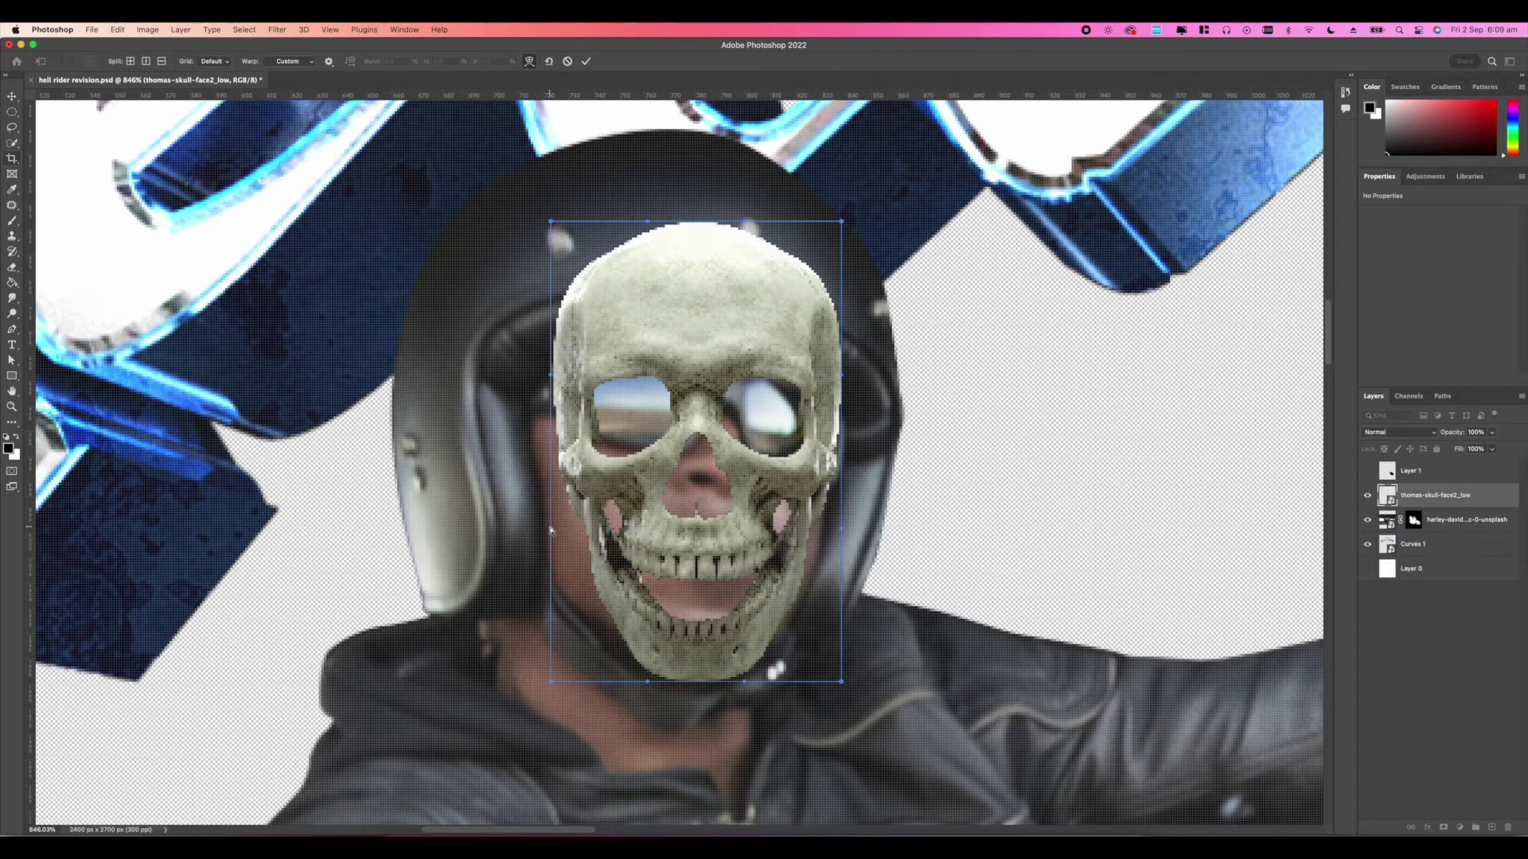
{"action": "left_click_drag", "start_coordinate": [557, 529], "coordinate": [522, 533]}
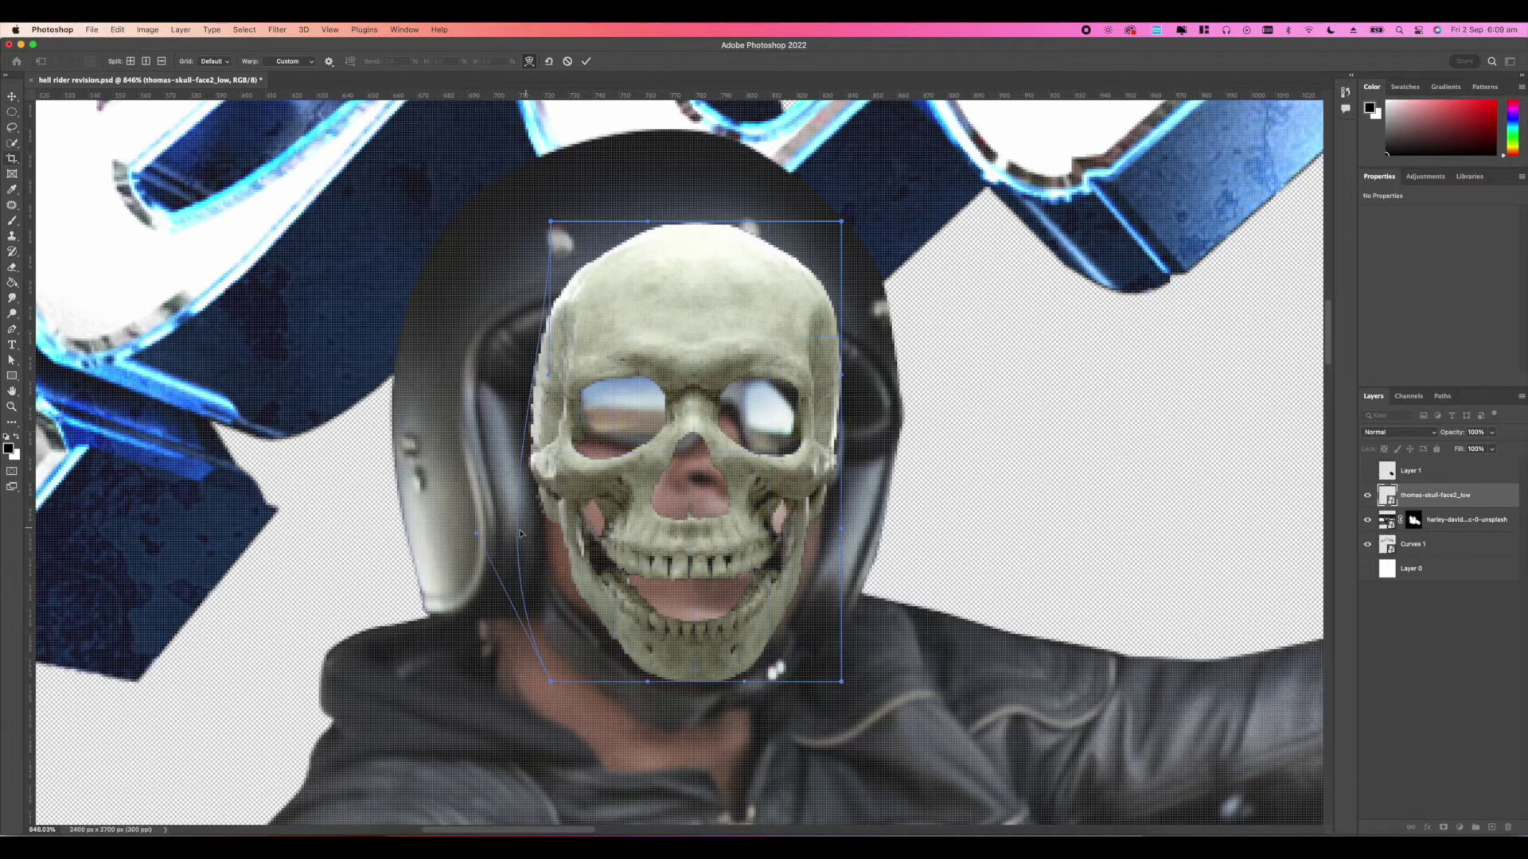
{"action": "left_click_drag", "start_coordinate": [655, 617], "coordinate": [678, 594]}
{"action": "left_click_drag", "start_coordinate": [768, 495], "coordinate": [778, 479]}
{"action": "mouse_move", "coordinate": [660, 278]}
{"action": "left_mouse_down"}
{"action": "mouse_move", "coordinate": [648, 309]}
{"action": "mouse_move", "coordinate": [665, 265]}
{"action": "left_mouse_up"}
{"action": "left_click_drag", "start_coordinate": [607, 611], "coordinate": [651, 582]}
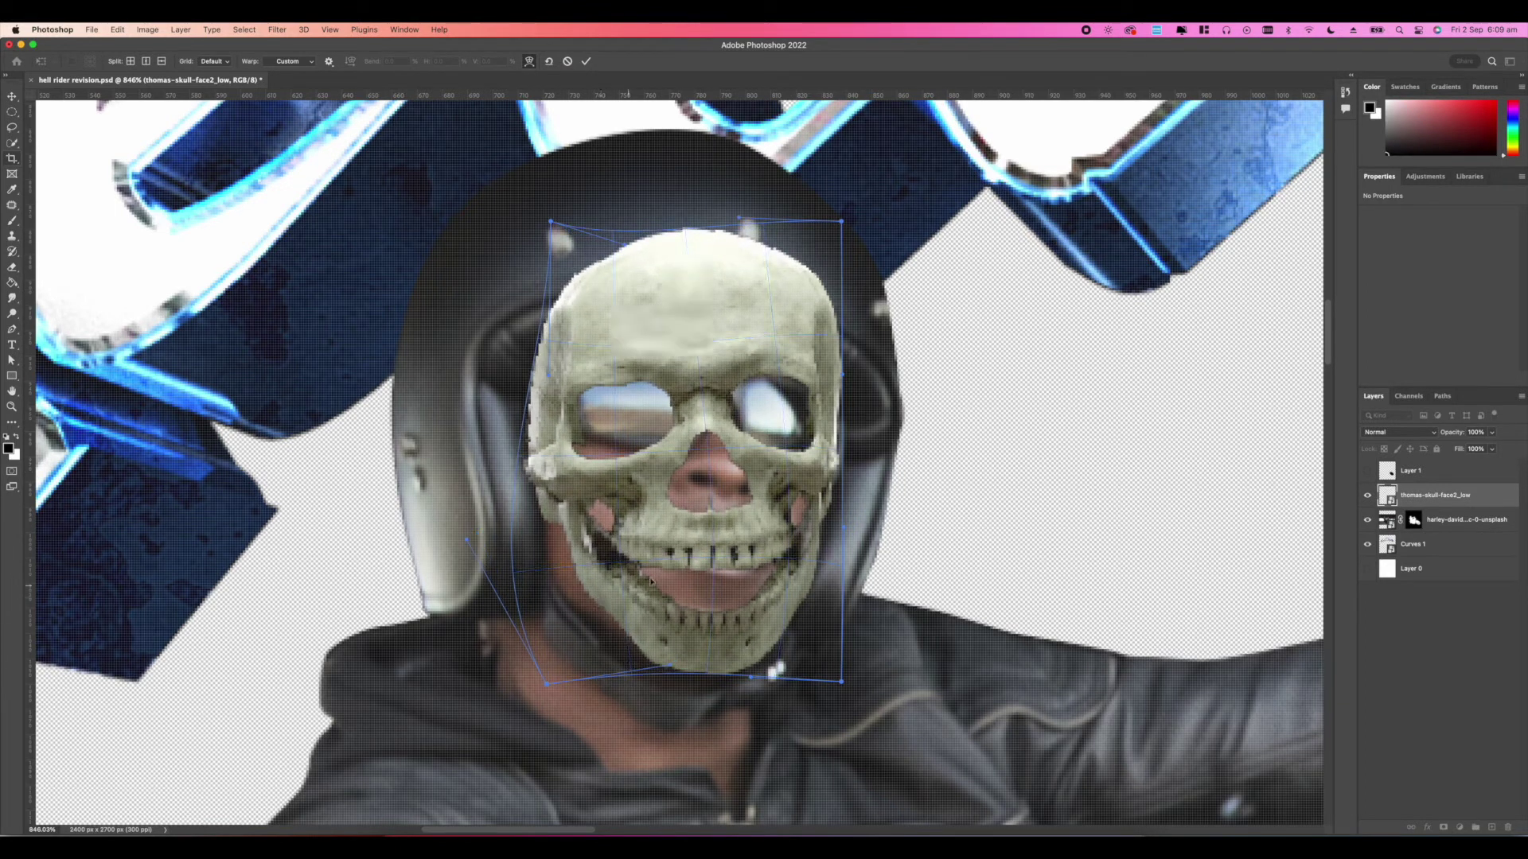
{"action": "key", "text": "super+z"}
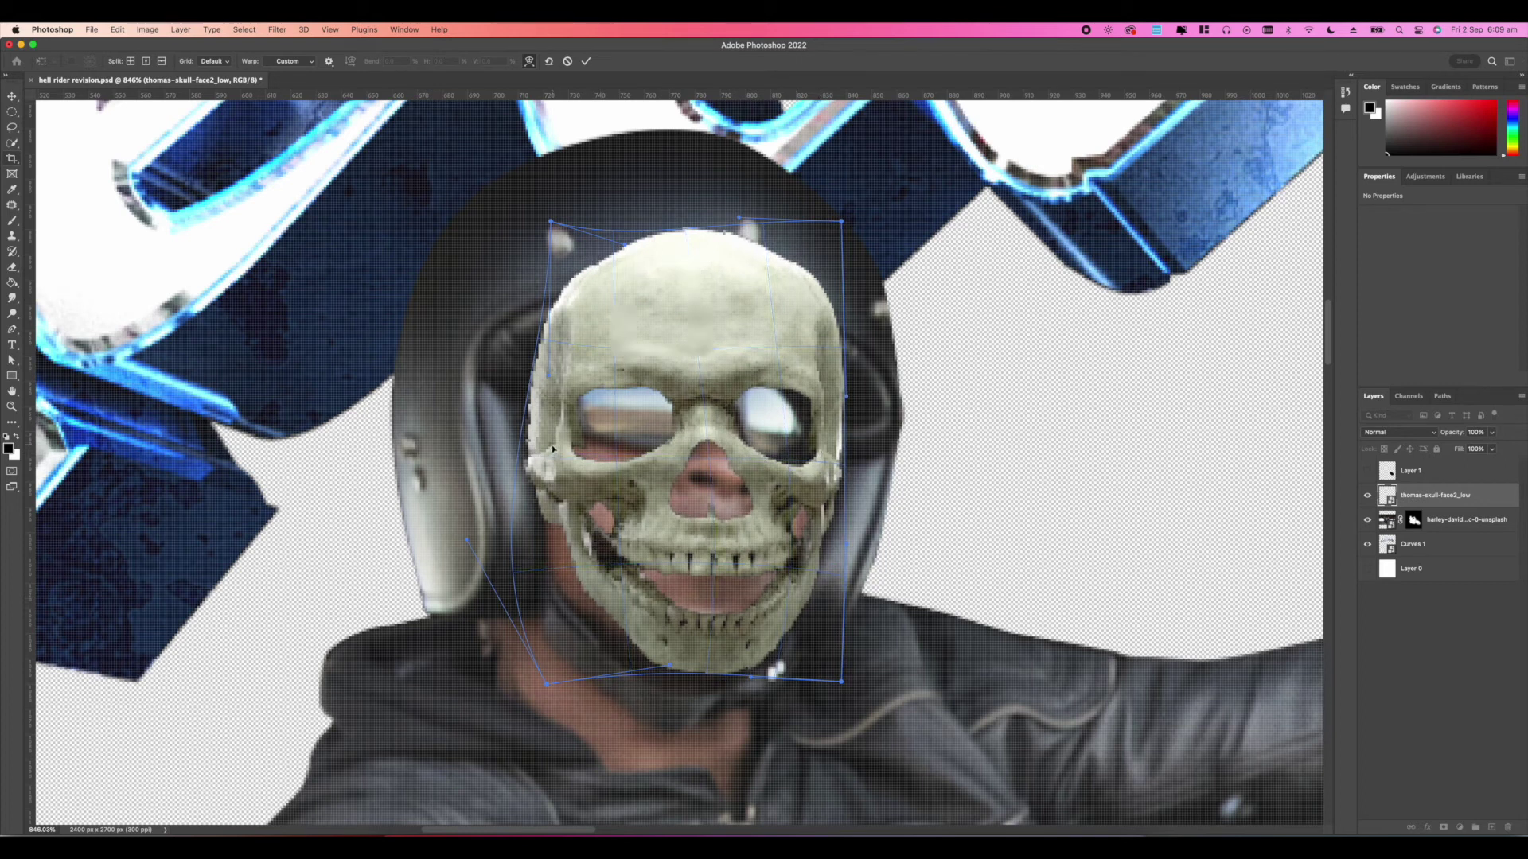
Step: Refine the warp around the skull's cheekbones, jaw and forehead to fit the helmet opening, and apply it
{"action": "left_click_drag", "start_coordinate": [552, 449], "coordinate": [553, 454]}
{"action": "left_click_drag", "start_coordinate": [593, 579], "coordinate": [581, 586]}
{"action": "left_click_drag", "start_coordinate": [793, 557], "coordinate": [806, 551]}
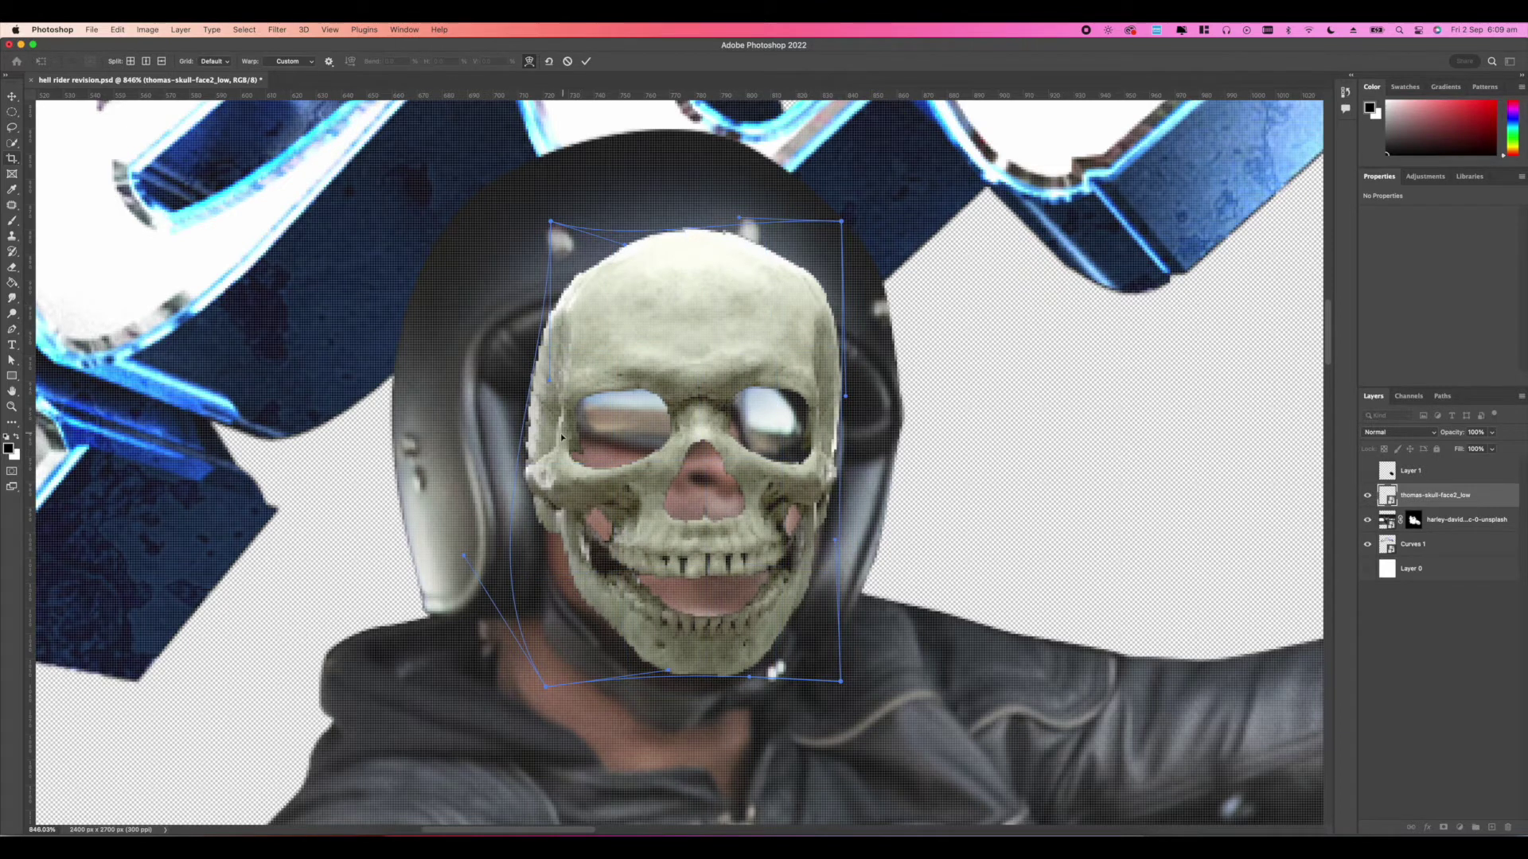
{"action": "left_click_drag", "start_coordinate": [561, 437], "coordinate": [558, 455]}
{"action": "left_click_drag", "start_coordinate": [587, 596], "coordinate": [582, 602]}
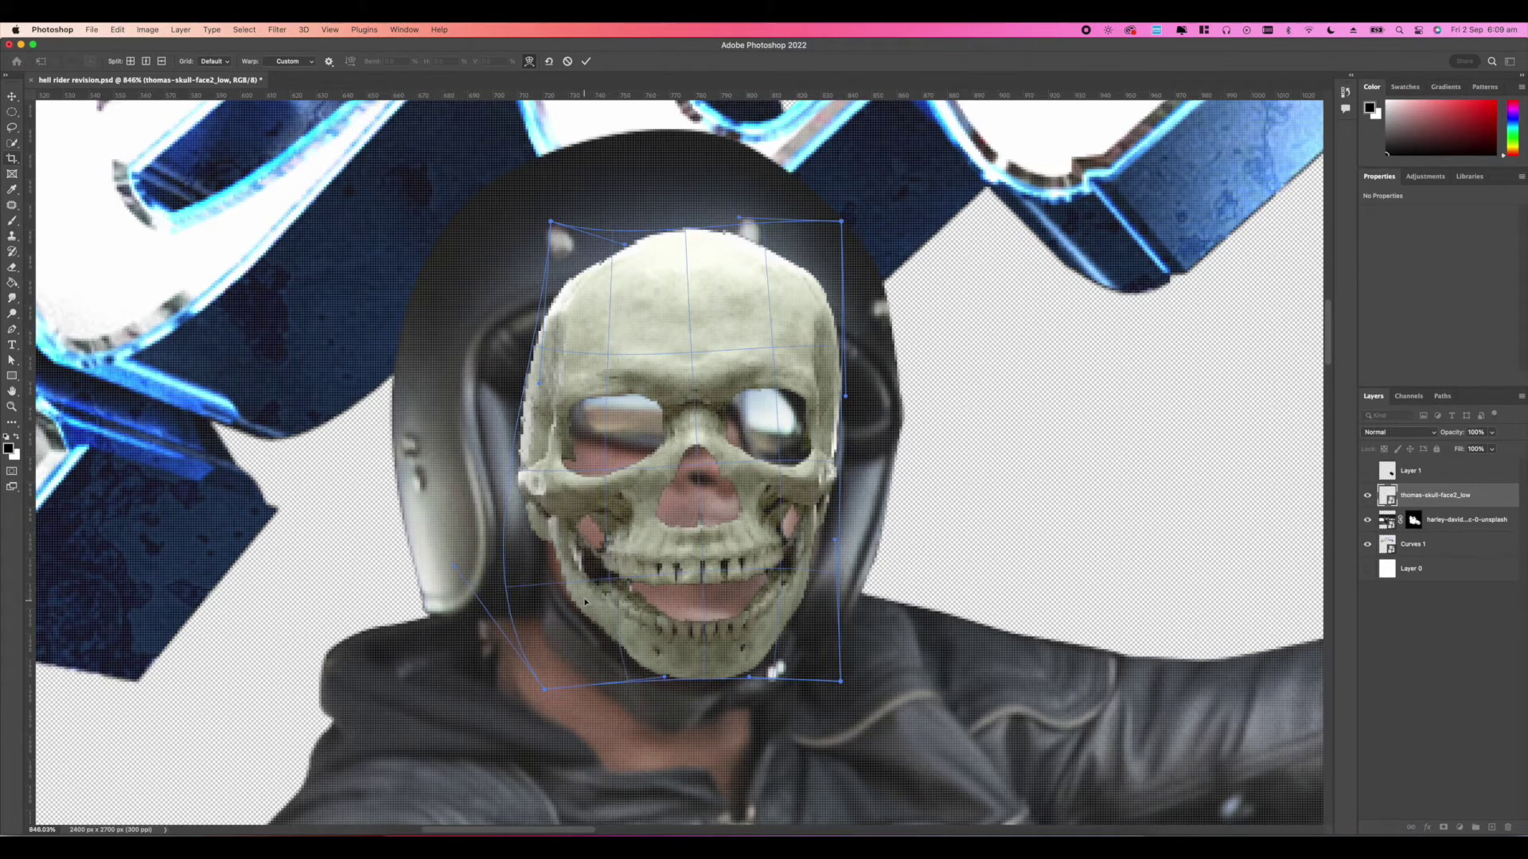
{"action": "left_click_drag", "start_coordinate": [799, 281], "coordinate": [805, 294]}
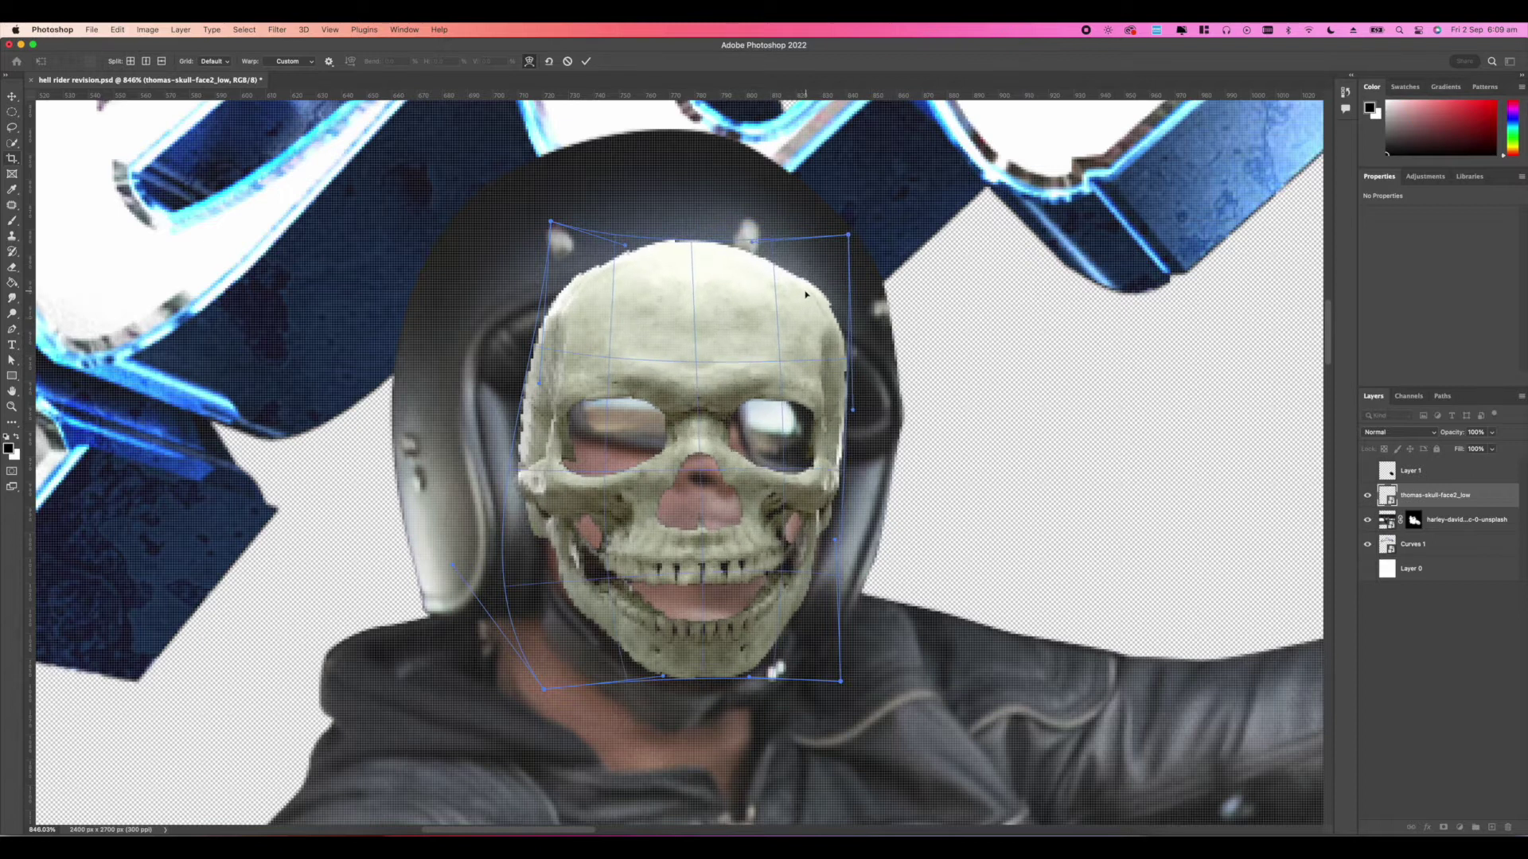
{"action": "left_click_drag", "start_coordinate": [650, 487], "coordinate": [655, 479]}
{"action": "key", "text": "Return"}
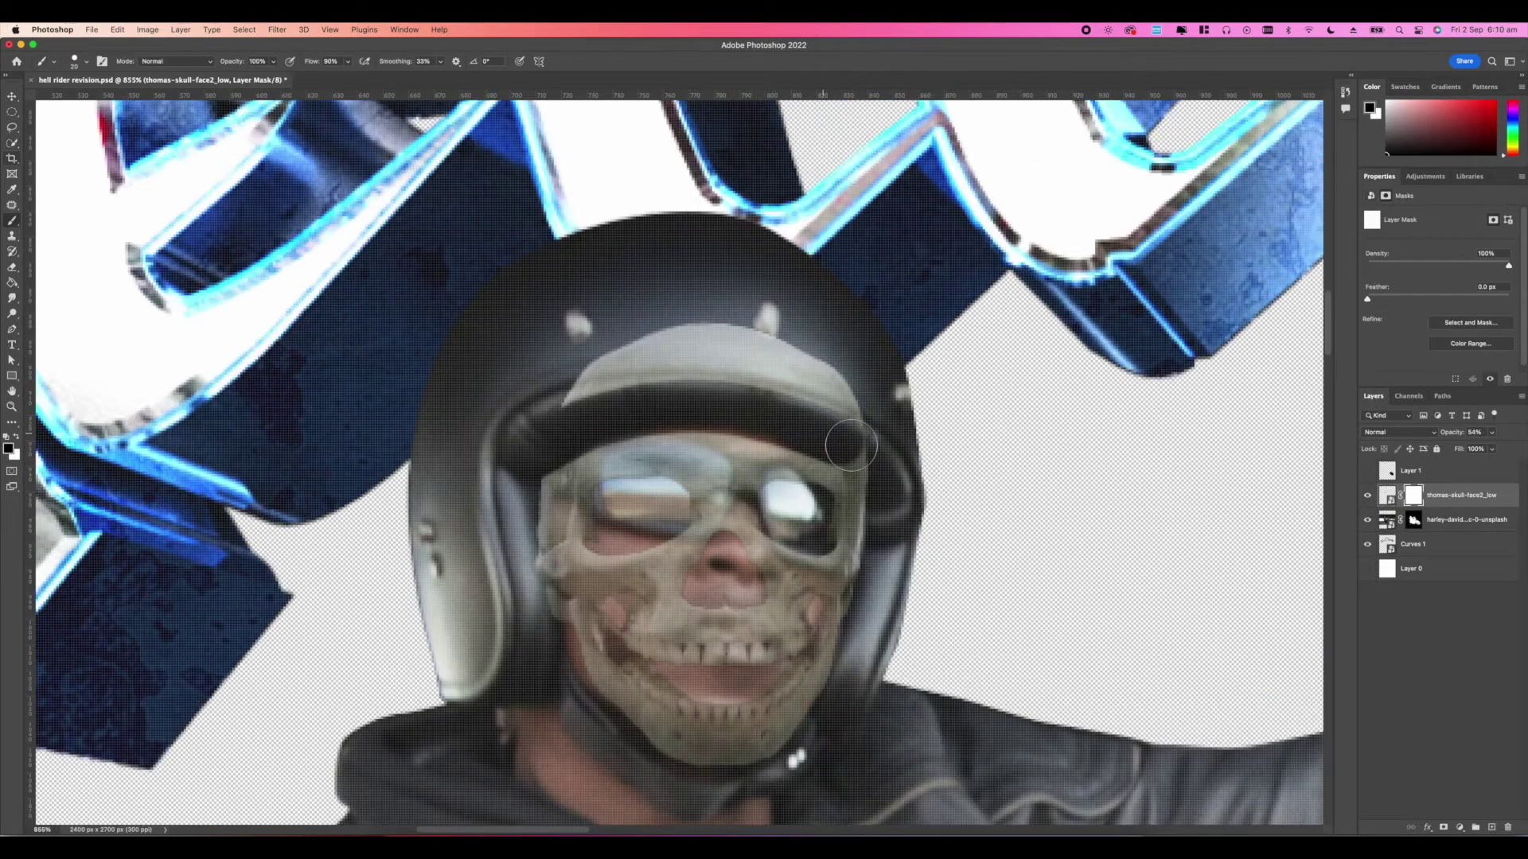
Step: Paint the skull's layer mask to hide the forehead overlapping the helmet rim and restore the brow below it
{"action": "left_click_drag", "start_coordinate": [867, 454], "coordinate": [780, 382]}
{"action": "mouse_move", "coordinate": [581, 358]}
{"action": "left_mouse_down"}
{"action": "mouse_move", "coordinate": [788, 364]}
{"action": "mouse_move", "coordinate": [638, 334]}
{"action": "mouse_move", "coordinate": [678, 328]}
{"action": "mouse_move", "coordinate": [875, 396]}
{"action": "left_mouse_up"}
{"action": "mouse_move", "coordinate": [506, 355]}
{"action": "left_mouse_down"}
{"action": "mouse_move", "coordinate": [552, 393]}
{"action": "mouse_move", "coordinate": [635, 380]}
{"action": "left_mouse_up"}
{"action": "key", "text": "x"}
{"action": "left_click_drag", "start_coordinate": [592, 474], "coordinate": [560, 489]}
{"action": "mouse_move", "coordinate": [647, 459]}
{"action": "left_mouse_down"}
{"action": "mouse_move", "coordinate": [774, 454]}
{"action": "mouse_move", "coordinate": [844, 489]}
{"action": "left_mouse_up"}
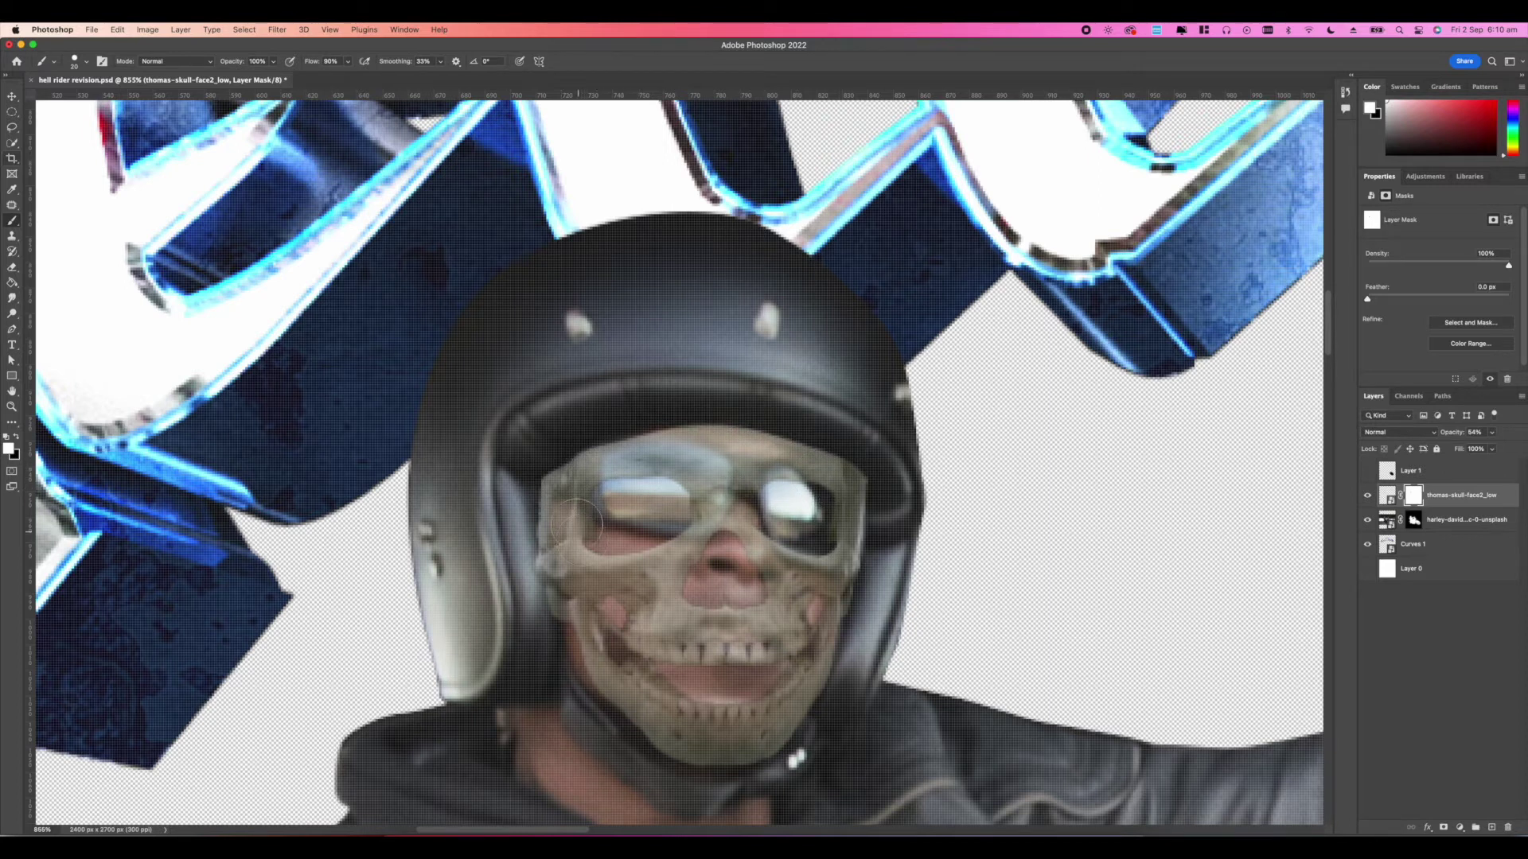
Step: Add a new layer directly above the motorcycle photo and paint the rider's face dark beneath the skull
{"action": "left_click", "coordinate": [1386, 519]}
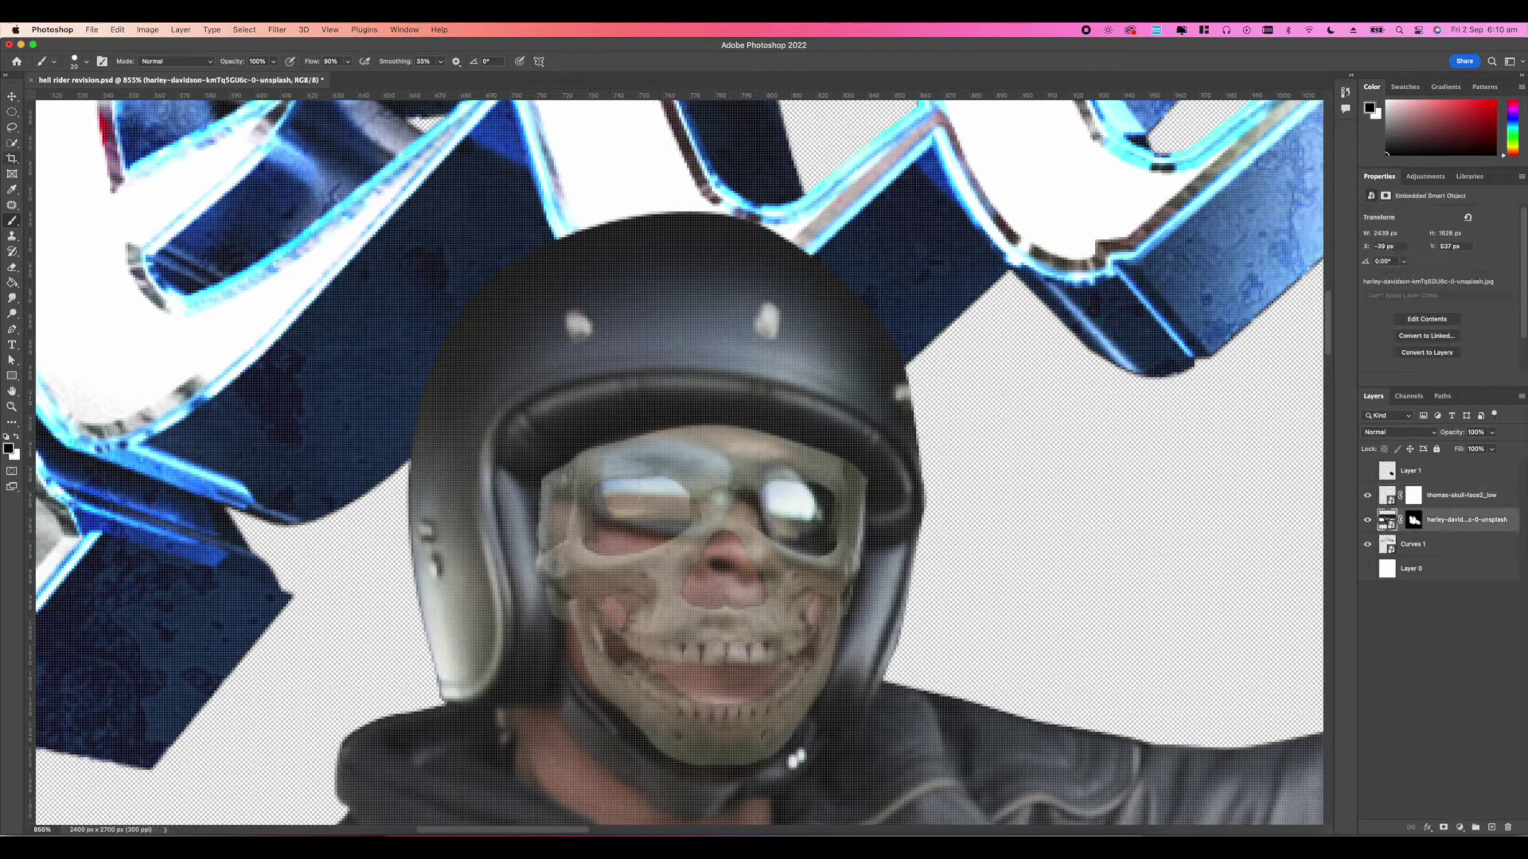
{"action": "key", "text": "super+alt+shift+n"}
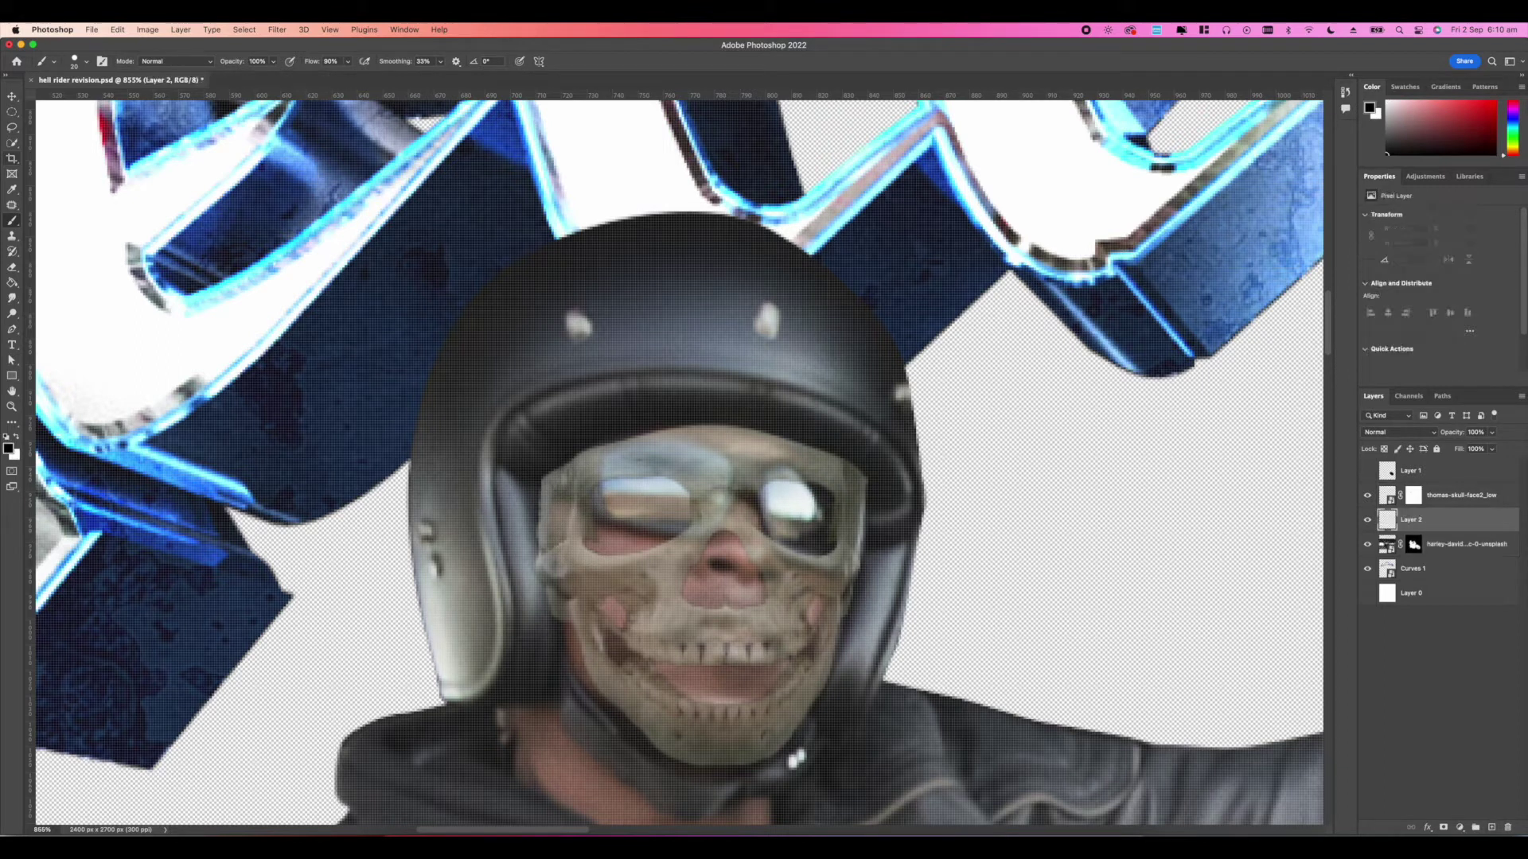
{"action": "mouse_move", "coordinate": [624, 501]}
{"action": "left_mouse_down"}
{"action": "mouse_move", "coordinate": [588, 524]}
{"action": "mouse_move", "coordinate": [648, 505]}
{"action": "mouse_move", "coordinate": [617, 501]}
{"action": "mouse_move", "coordinate": [659, 504]}
{"action": "mouse_move", "coordinate": [654, 523]}
{"action": "mouse_move", "coordinate": [605, 494]}
{"action": "mouse_move", "coordinate": [584, 557]}
{"action": "left_mouse_up"}
{"action": "mouse_move", "coordinate": [590, 635]}
{"action": "left_mouse_down"}
{"action": "mouse_move", "coordinate": [616, 581]}
{"action": "mouse_move", "coordinate": [672, 646]}
{"action": "mouse_move", "coordinate": [648, 641]}
{"action": "mouse_move", "coordinate": [669, 672]}
{"action": "mouse_move", "coordinate": [689, 678]}
{"action": "mouse_move", "coordinate": [646, 635]}
{"action": "mouse_move", "coordinate": [610, 658]}
{"action": "mouse_move", "coordinate": [589, 635]}
{"action": "mouse_move", "coordinate": [654, 714]}
{"action": "mouse_move", "coordinate": [698, 683]}
{"action": "mouse_move", "coordinate": [727, 690]}
{"action": "mouse_move", "coordinate": [679, 718]}
{"action": "mouse_move", "coordinate": [754, 706]}
{"action": "left_mouse_up"}
{"action": "mouse_move", "coordinate": [676, 593]}
{"action": "left_mouse_down"}
{"action": "mouse_move", "coordinate": [685, 577]}
{"action": "mouse_move", "coordinate": [732, 573]}
{"action": "mouse_move", "coordinate": [704, 519]}
{"action": "mouse_move", "coordinate": [784, 526]}
{"action": "mouse_move", "coordinate": [788, 497]}
{"action": "mouse_move", "coordinate": [666, 469]}
{"action": "mouse_move", "coordinate": [616, 482]}
{"action": "mouse_move", "coordinate": [644, 445]}
{"action": "mouse_move", "coordinate": [720, 441]}
{"action": "mouse_move", "coordinate": [828, 506]}
{"action": "mouse_move", "coordinate": [824, 596]}
{"action": "mouse_move", "coordinate": [788, 645]}
{"action": "mouse_move", "coordinate": [780, 588]}
{"action": "mouse_move", "coordinate": [837, 590]}
{"action": "mouse_move", "coordinate": [740, 728]}
{"action": "mouse_move", "coordinate": [628, 716]}
{"action": "mouse_move", "coordinate": [573, 661]}
{"action": "mouse_move", "coordinate": [609, 656]}
{"action": "left_mouse_up"}
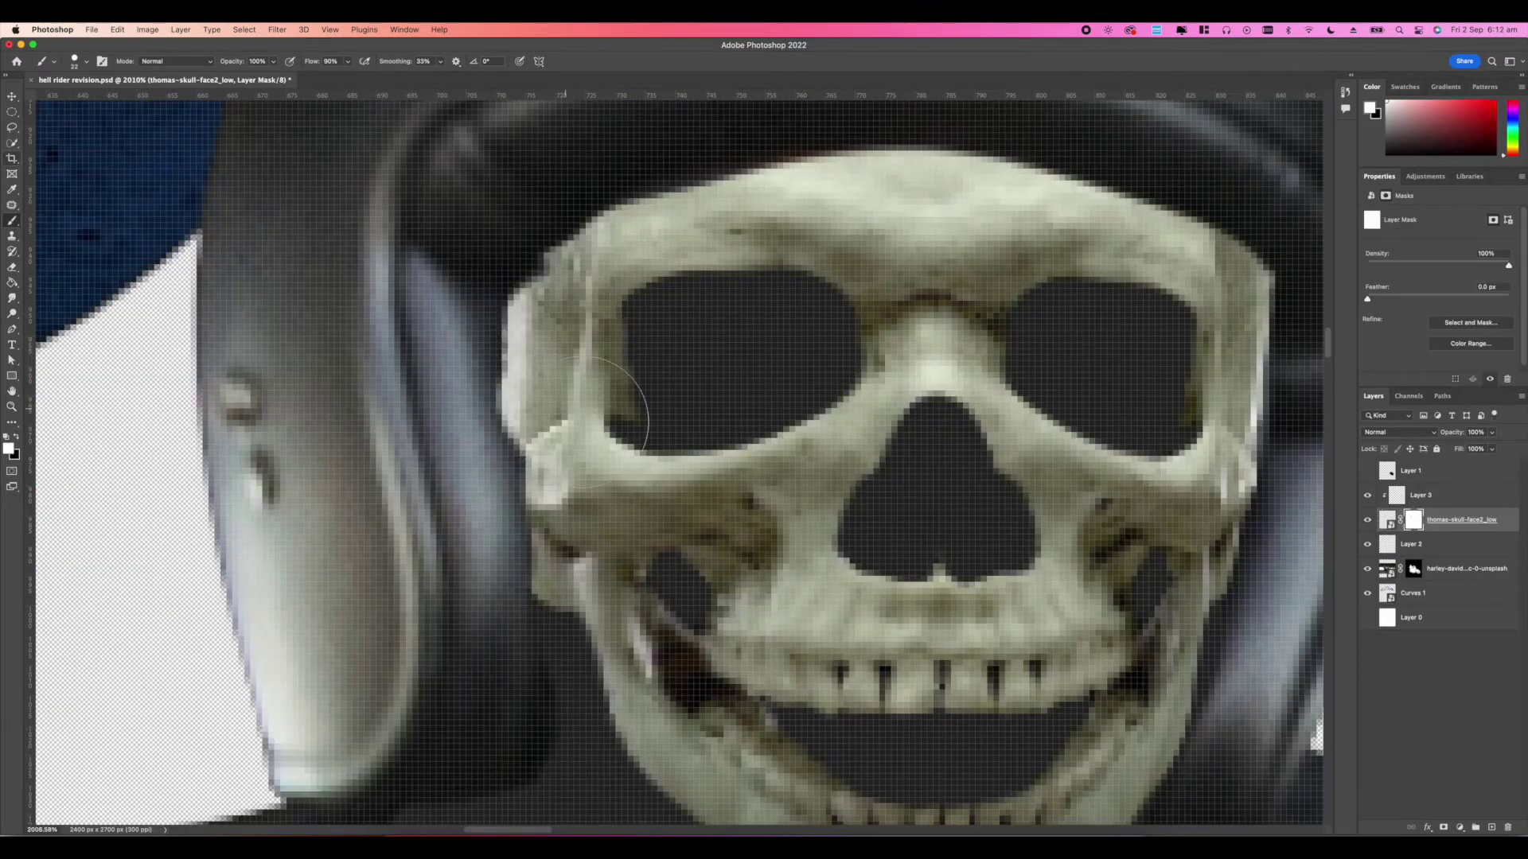
Step: Paint white on the skull's layer mask to restore the temple and cheekbone beside the eye socket
{"action": "mouse_move", "coordinate": [583, 421]}
{"action": "left_mouse_down"}
{"action": "mouse_move", "coordinate": [569, 327]}
{"action": "mouse_move", "coordinate": [596, 287]}
{"action": "mouse_move", "coordinate": [629, 298]}
{"action": "left_mouse_up"}
{"action": "scroll", "coordinate": [629, 316], "scroll_direction": "down", "scroll_amount": 15}
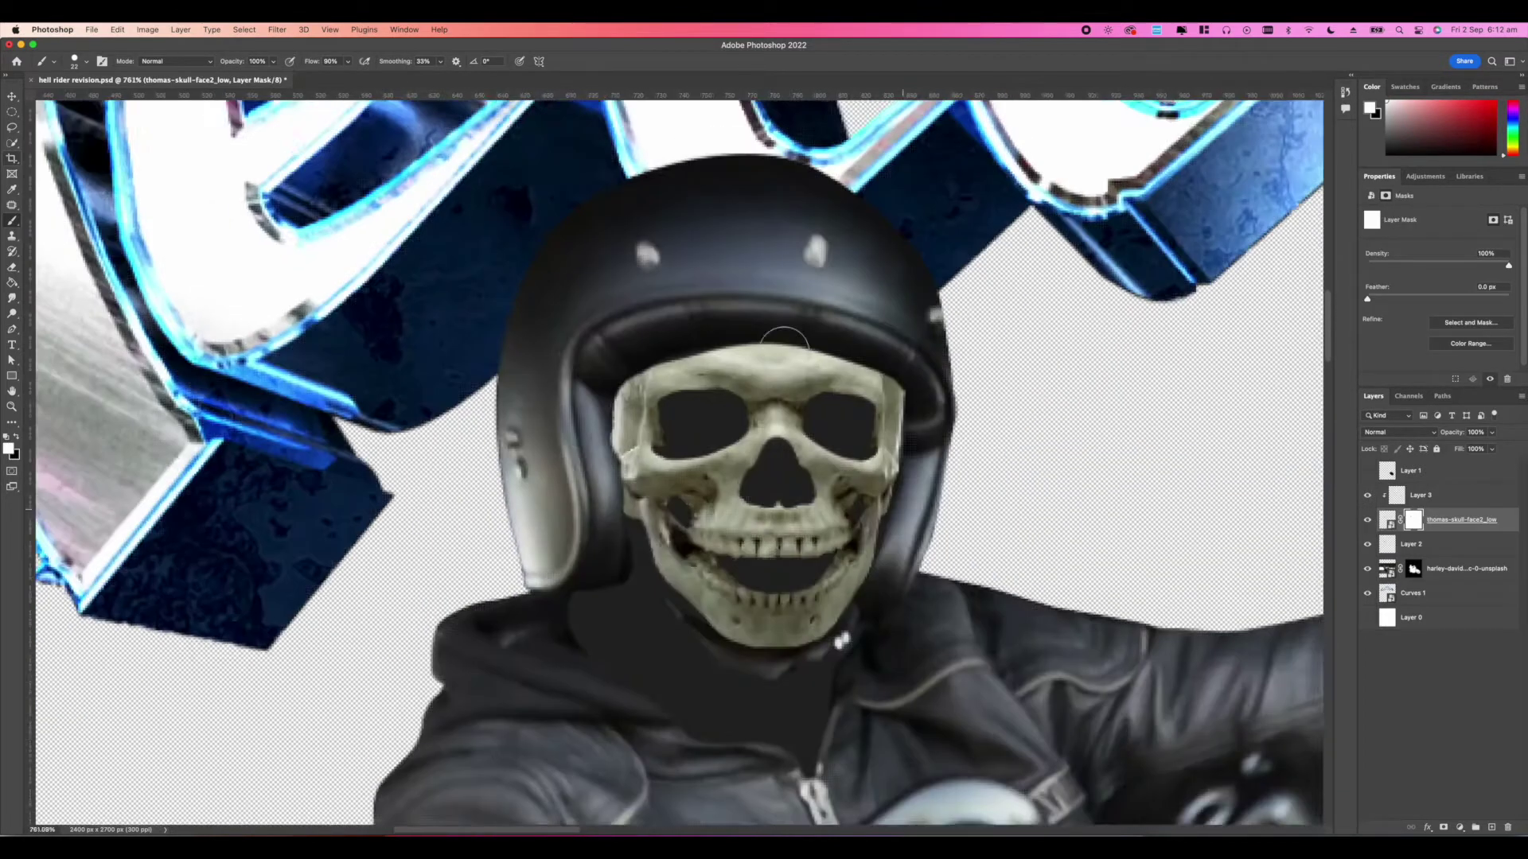
Step: Hide the fire-png-transparent-1 layer, duplicate the Pngitem_451018 flame layer and hide the original
{"action": "scroll", "coordinate": [751, 428], "scroll_direction": "down", "scroll_amount": 5}
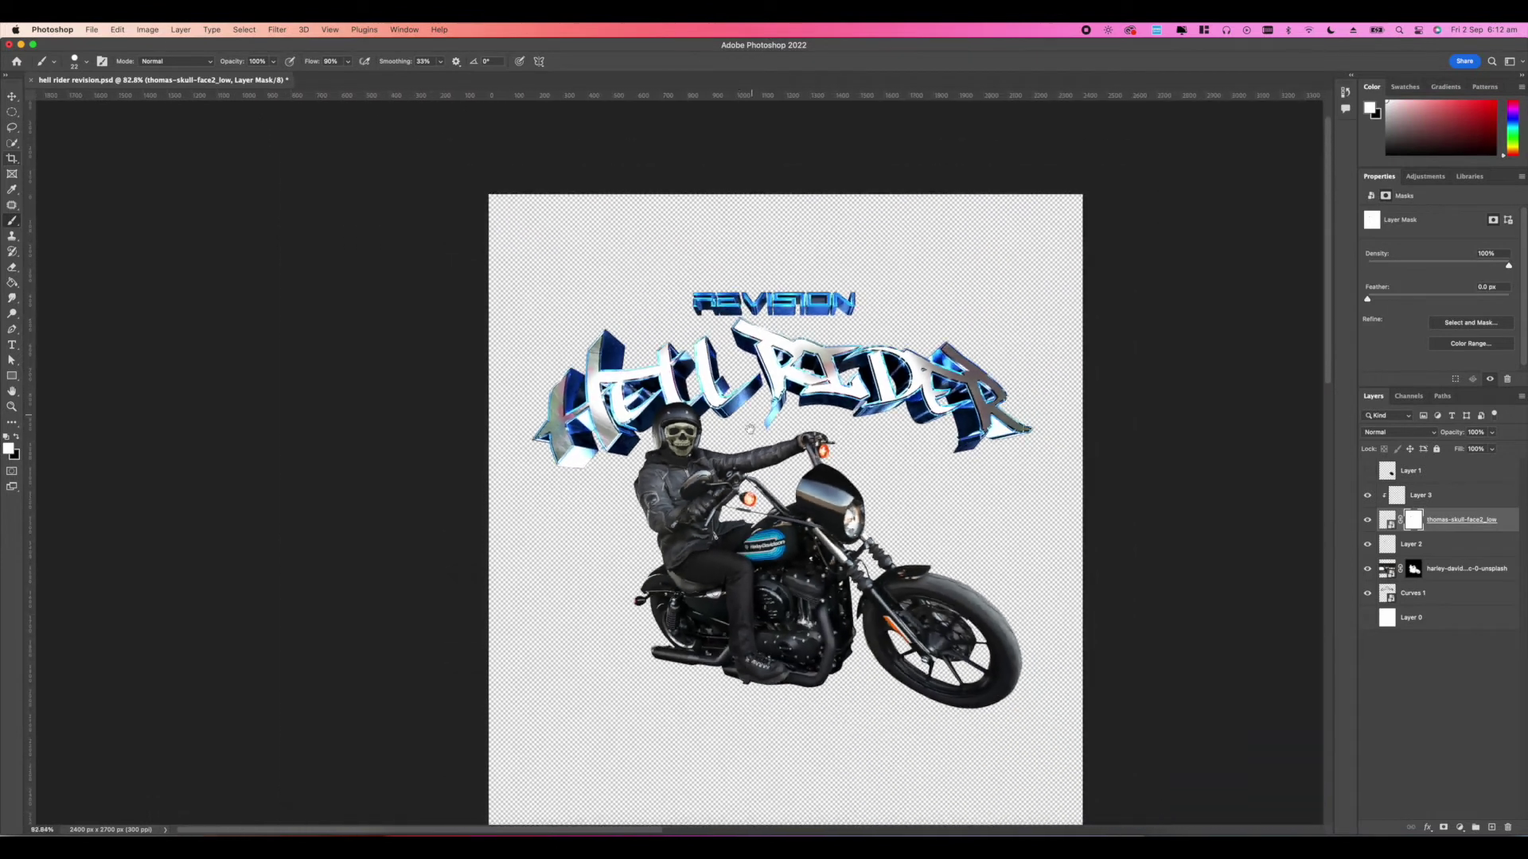
{"action": "scroll", "coordinate": [740, 448], "scroll_direction": "up", "scroll_amount": 1}
{"action": "scroll", "coordinate": [735, 406], "scroll_direction": "up", "scroll_amount": 3}
{"action": "scroll", "coordinate": [733, 416], "scroll_direction": "down", "scroll_amount": 4}
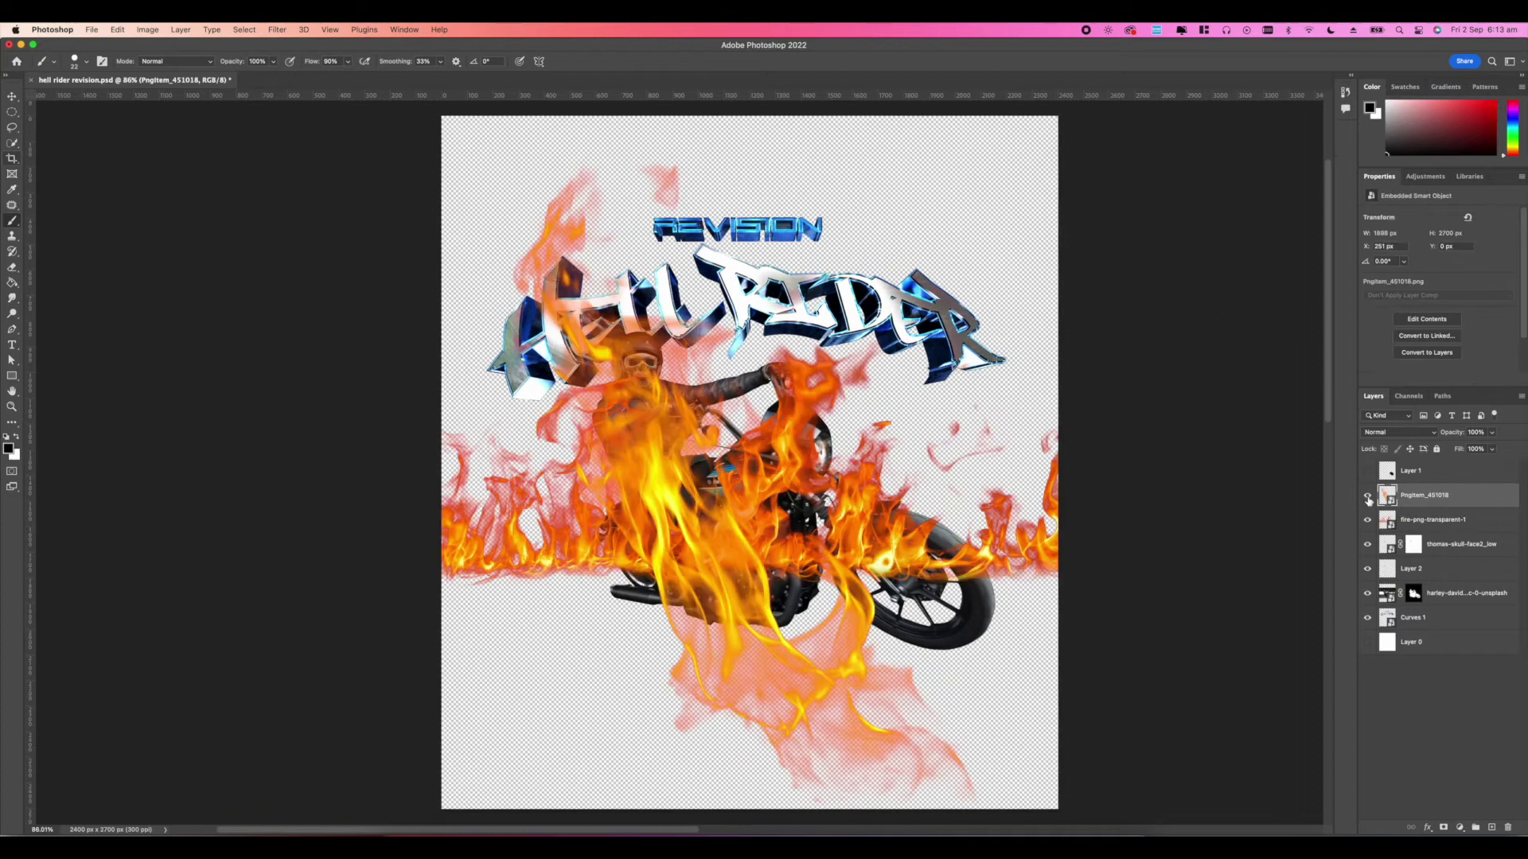
{"action": "left_click", "coordinate": [1365, 520]}
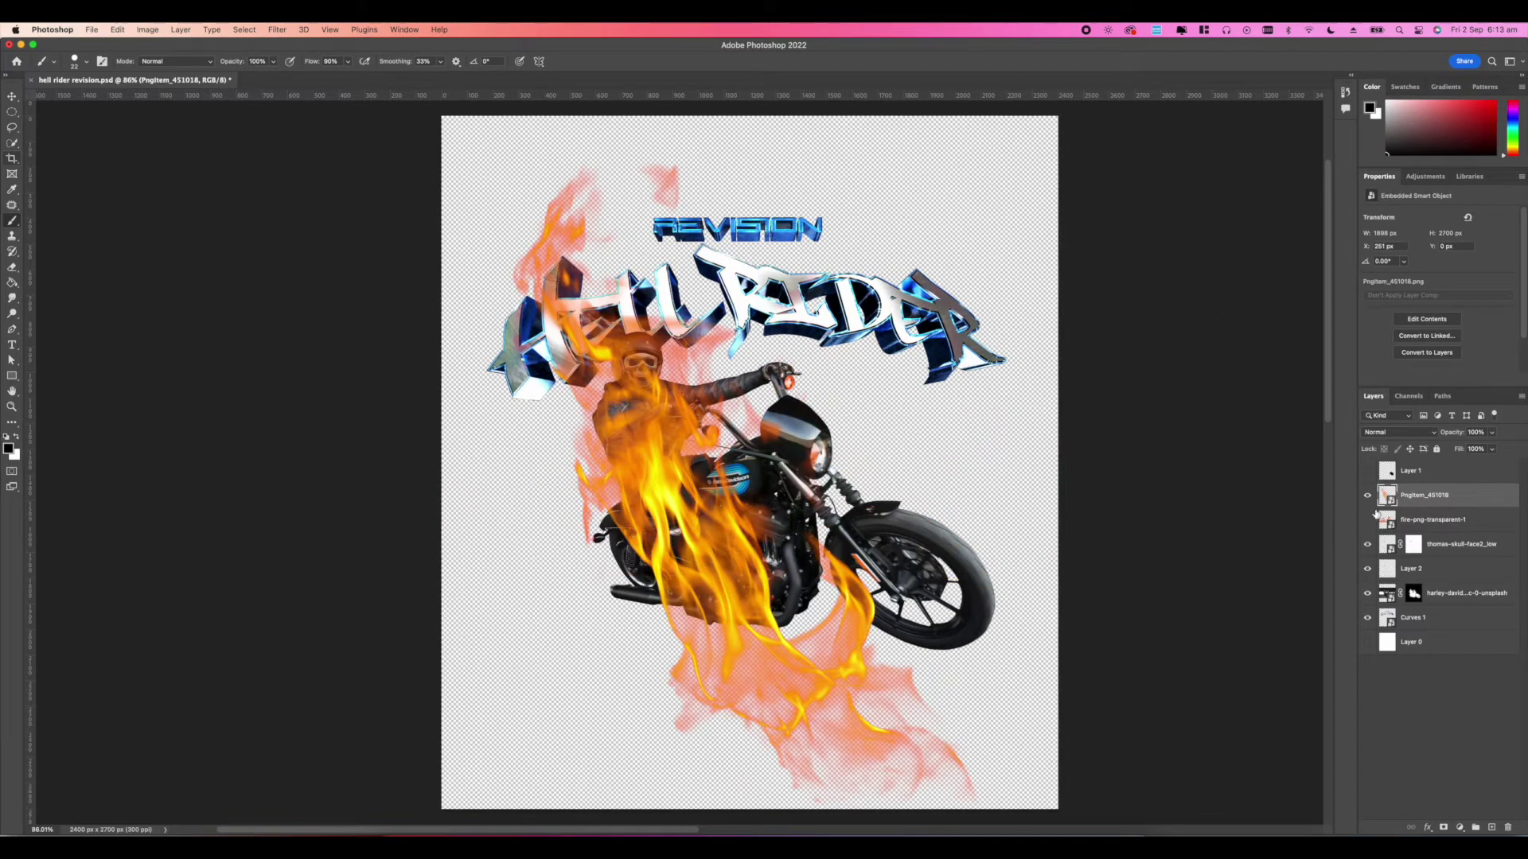
{"action": "key", "text": "ctrl+j"}
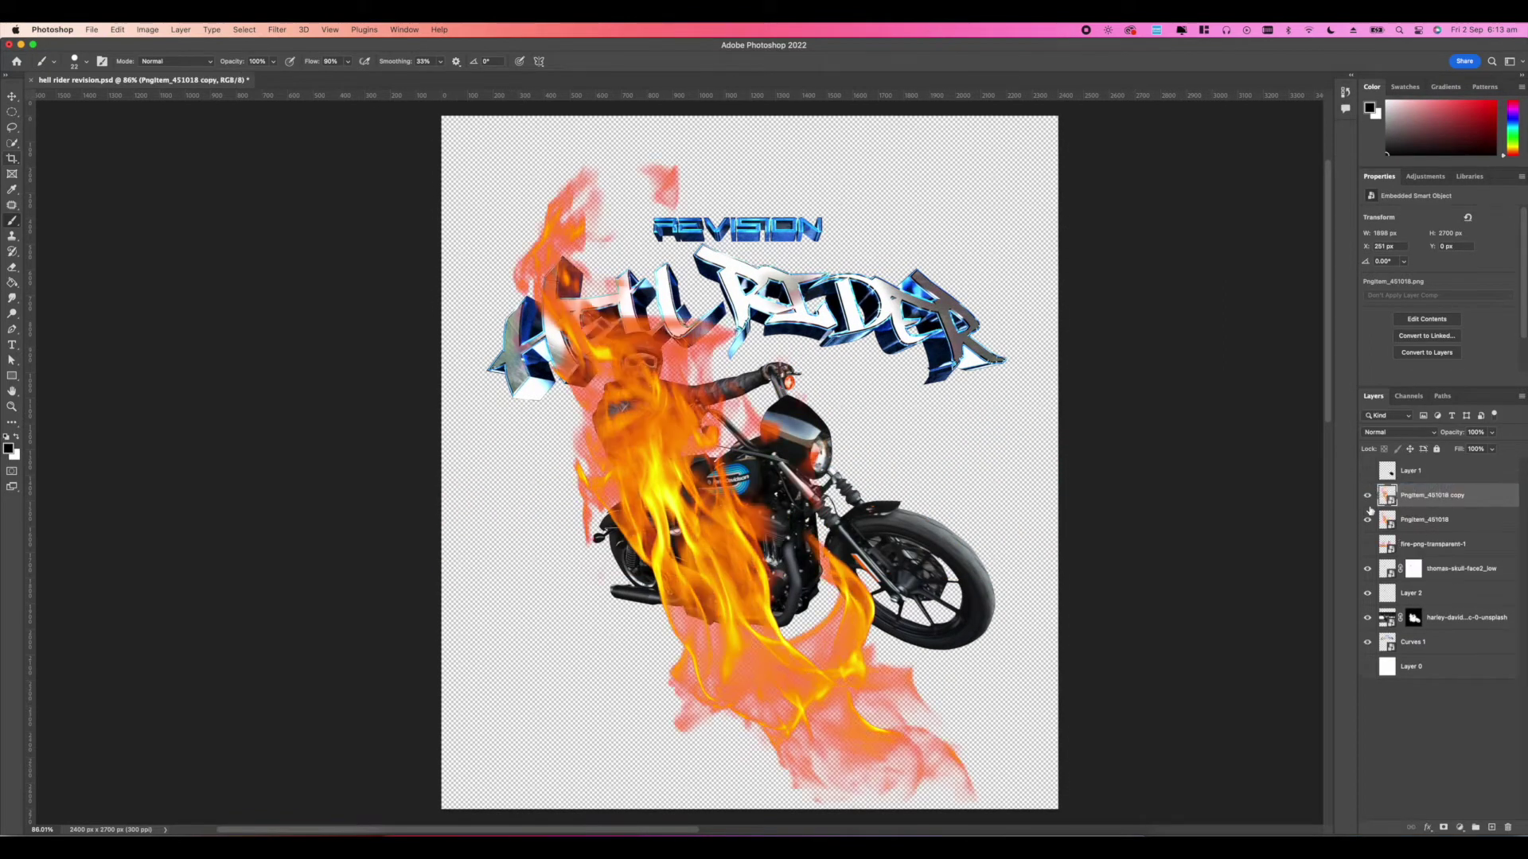
{"action": "left_click", "coordinate": [1367, 519]}
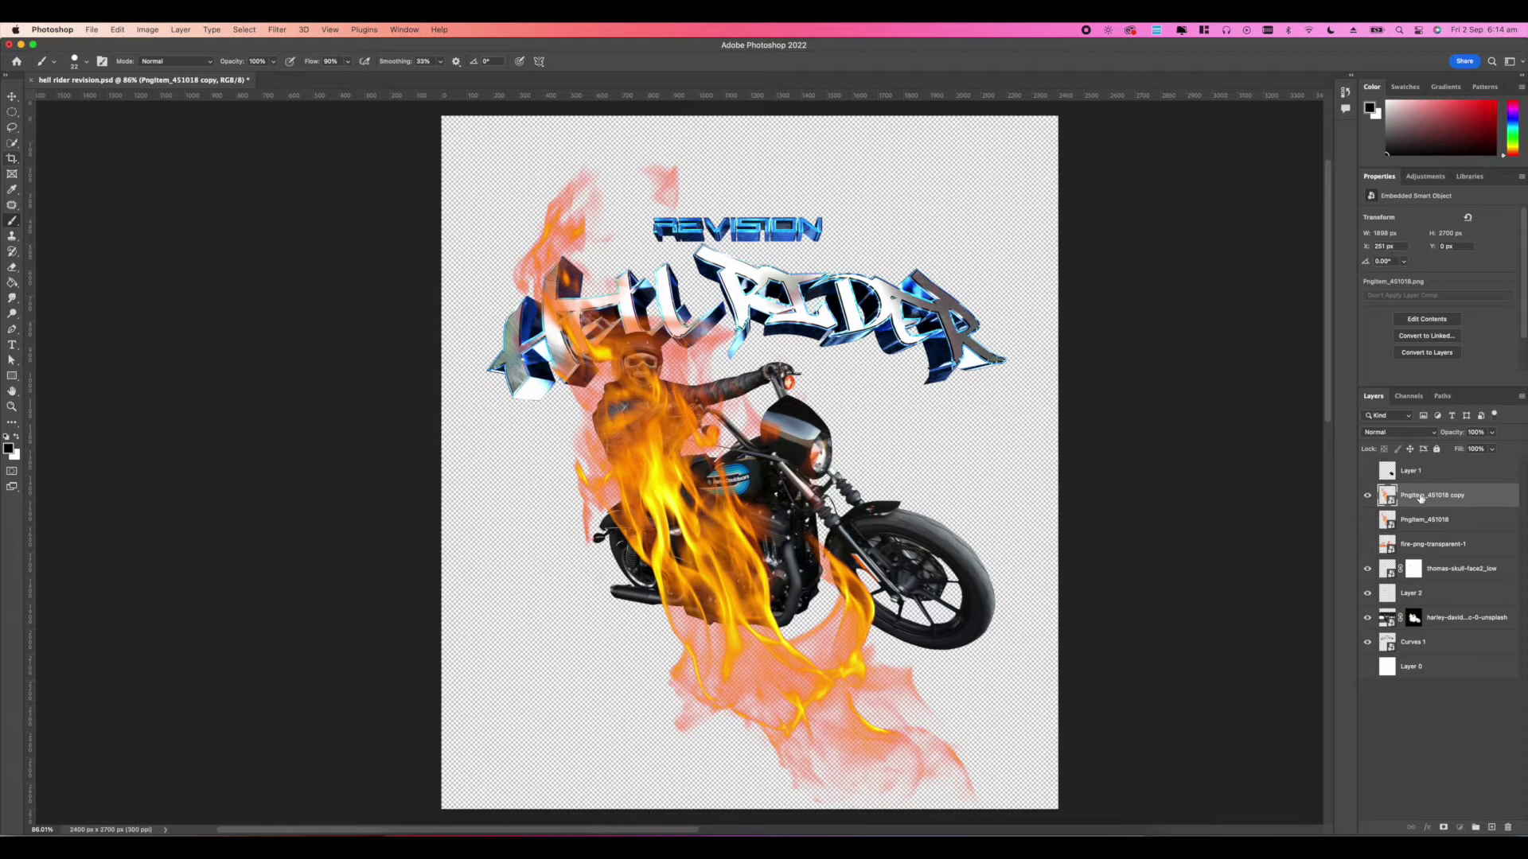
Step: Scale the flame copy to about 11%, rotate it about -20° and position it over the front wheel's lower rear edge
{"action": "key", "text": "ctrl+t"}
{"action": "left_click_drag", "start_coordinate": [988, 464], "coordinate": [893, 599]}
{"action": "left_click_drag", "start_coordinate": [955, 507], "coordinate": [931, 483]}
{"action": "left_click_drag", "start_coordinate": [917, 576], "coordinate": [715, 514]}
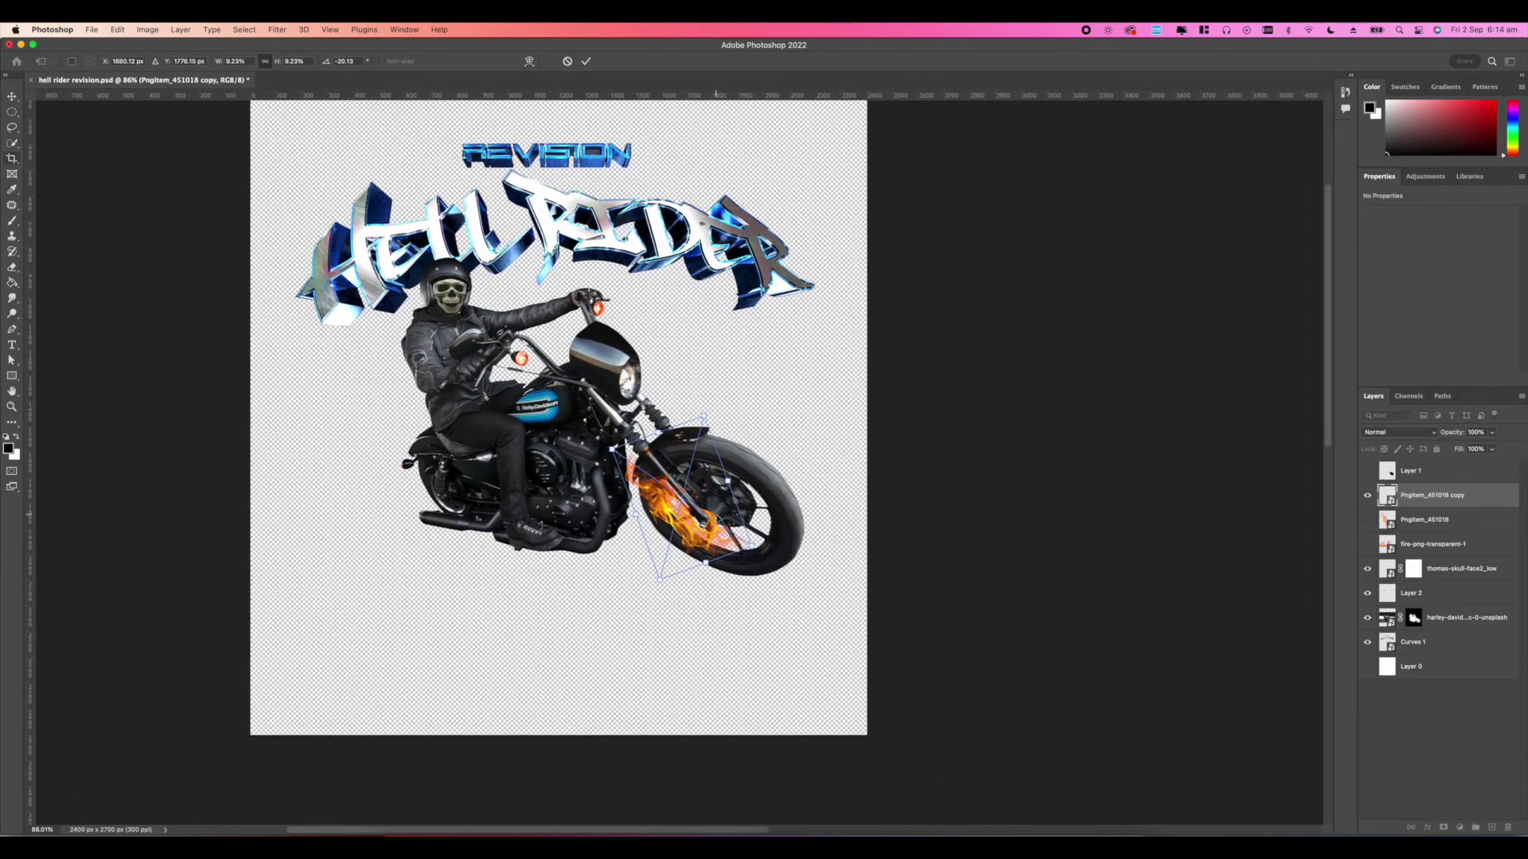
{"action": "scroll", "coordinate": [680, 467], "scroll_direction": "up", "scroll_amount": 3}
{"action": "left_click_drag", "start_coordinate": [646, 675], "coordinate": [638, 694]}
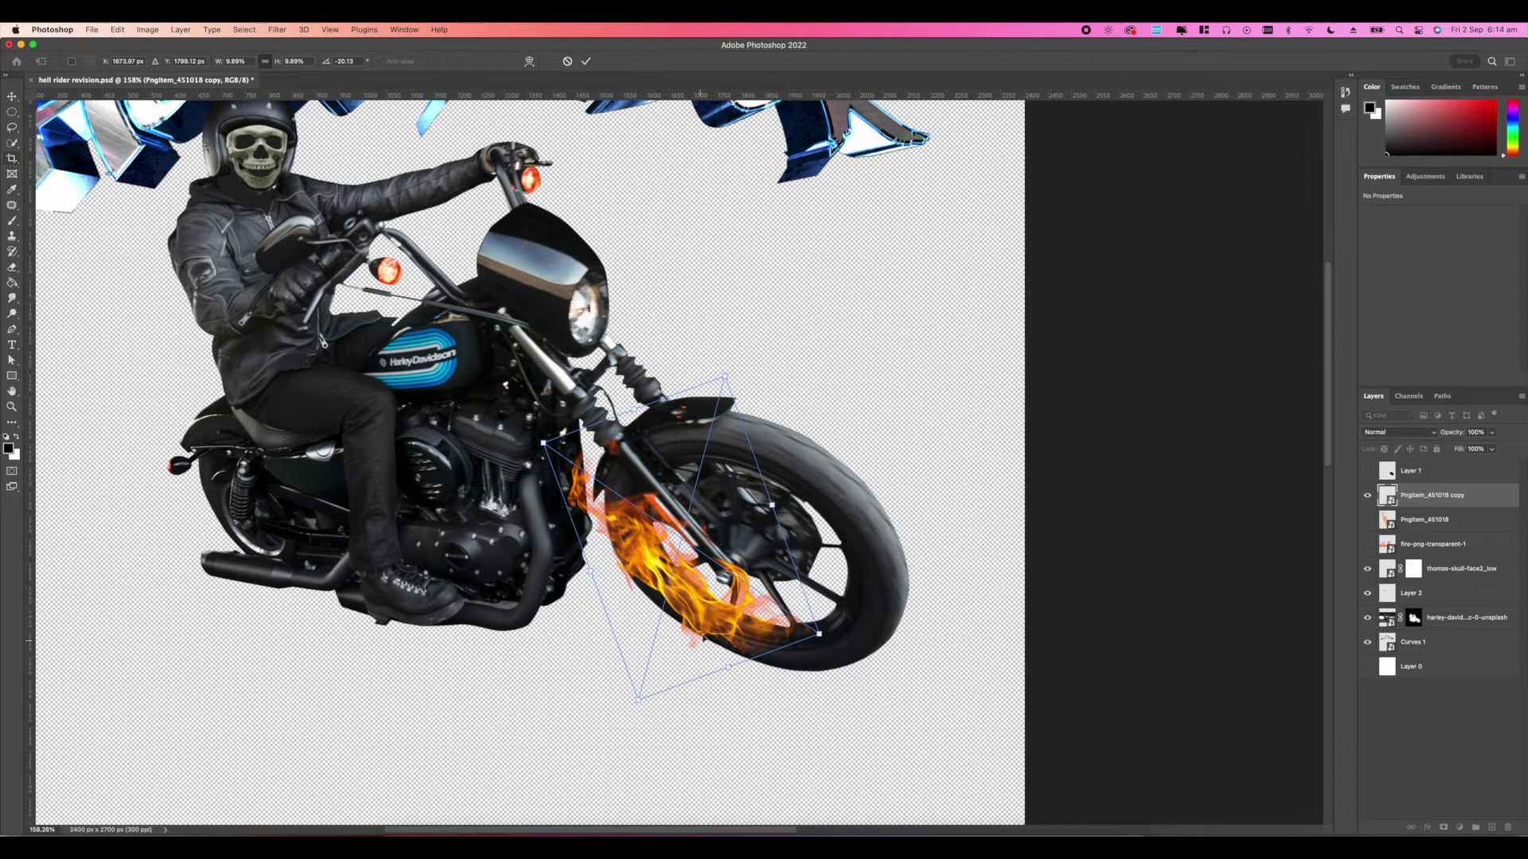
{"action": "left_click_drag", "start_coordinate": [692, 611], "coordinate": [688, 613]}
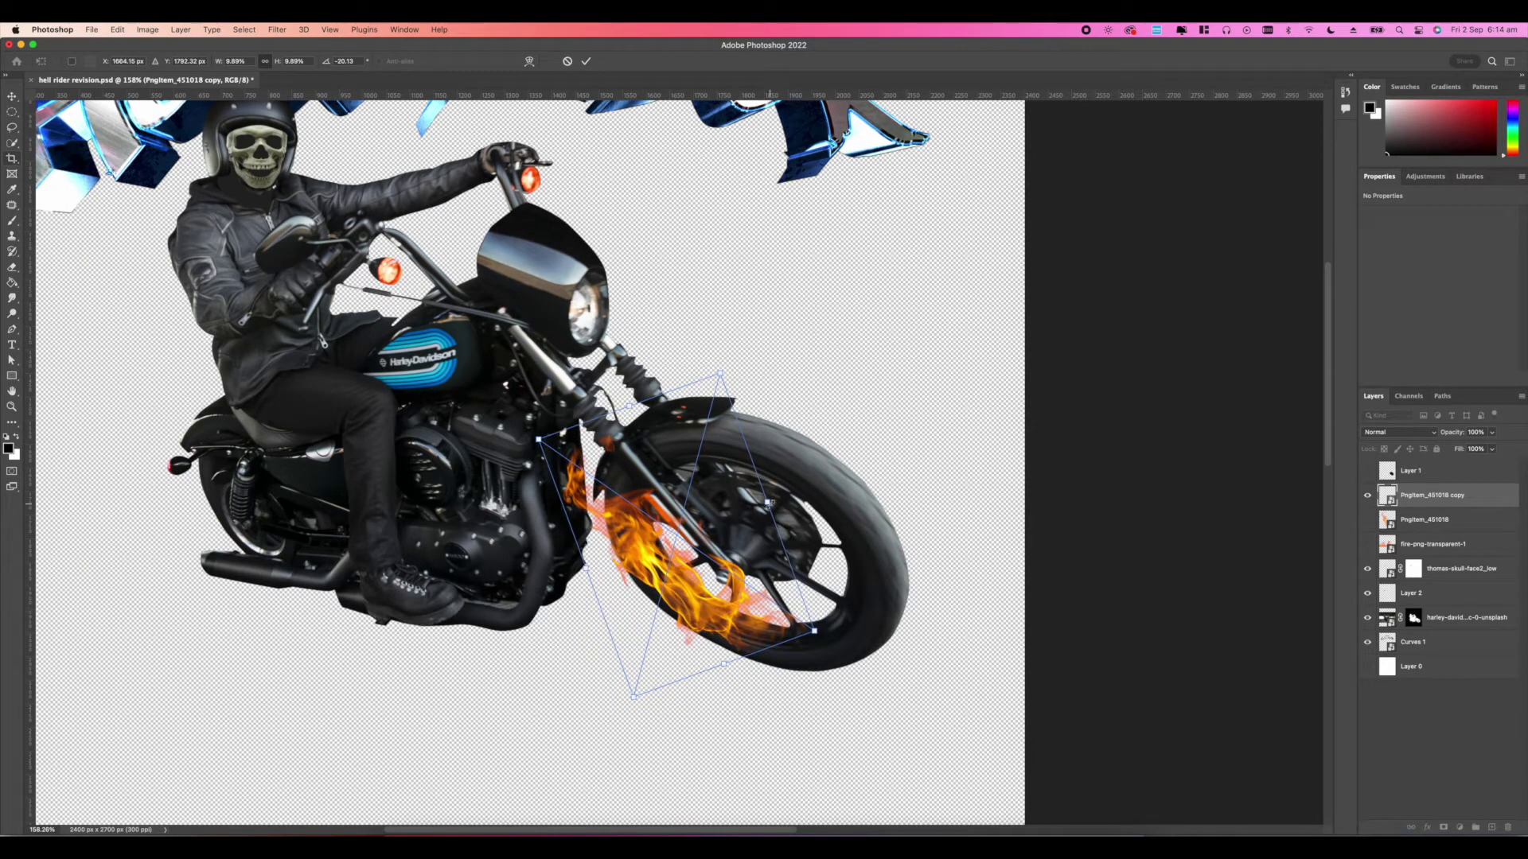
{"action": "left_click_drag", "start_coordinate": [769, 503], "coordinate": [787, 496]}
{"action": "left_click_drag", "start_coordinate": [715, 561], "coordinate": [712, 560]}
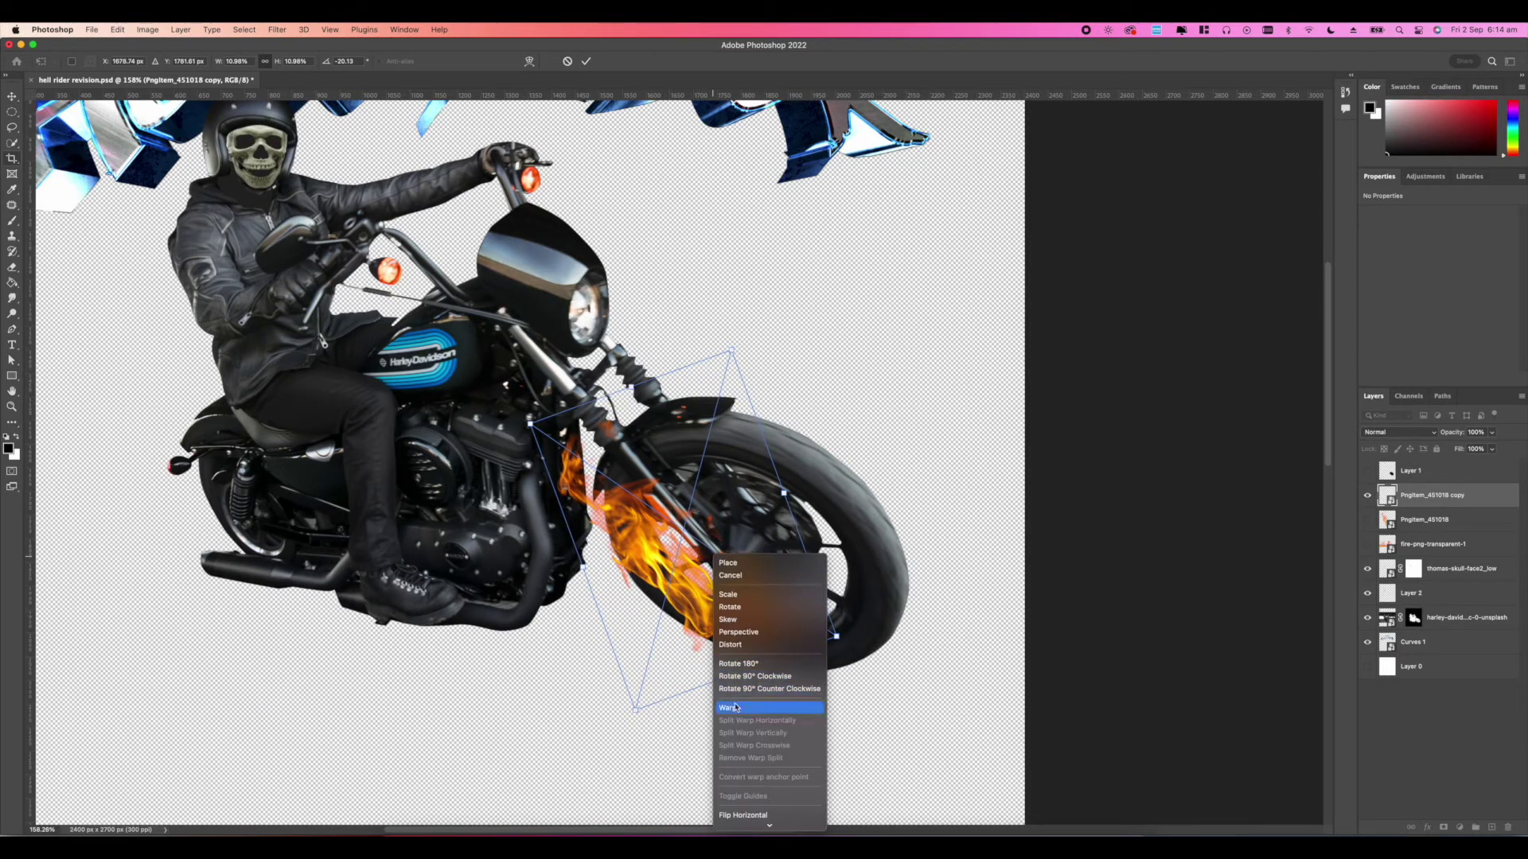
Step: Warp the flame to curve along the front tyre's lower edge and apply it
{"action": "left_click", "coordinate": [733, 705]}
{"action": "left_click_drag", "start_coordinate": [760, 656], "coordinate": [883, 683]}
{"action": "left_click_drag", "start_coordinate": [736, 625], "coordinate": [681, 606]}
{"action": "left_click_drag", "start_coordinate": [580, 472], "coordinate": [674, 570]}
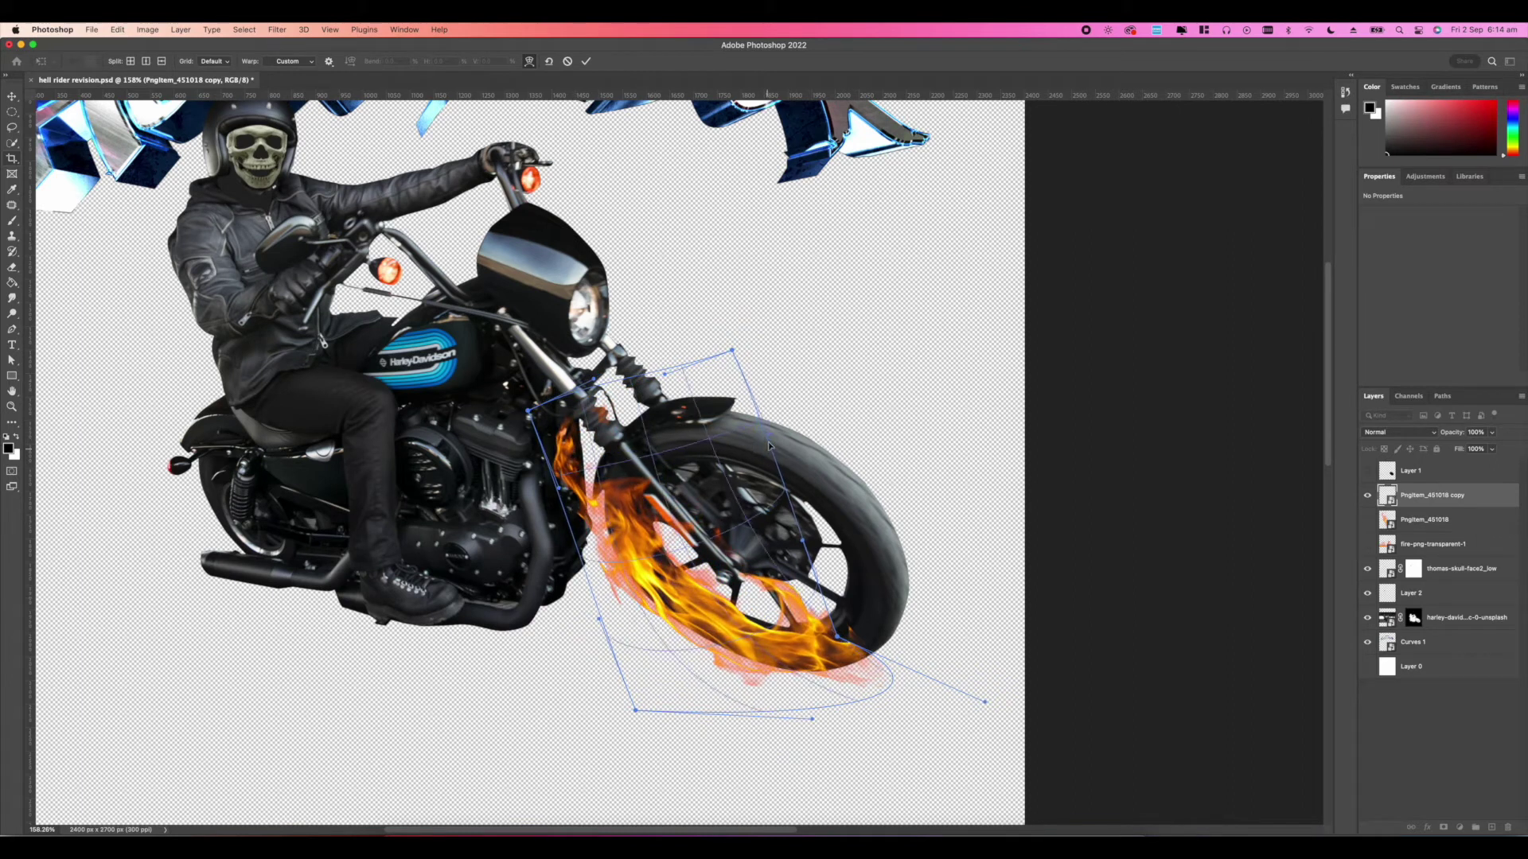
{"action": "key", "text": "Return"}
{"action": "key", "text": "b"}
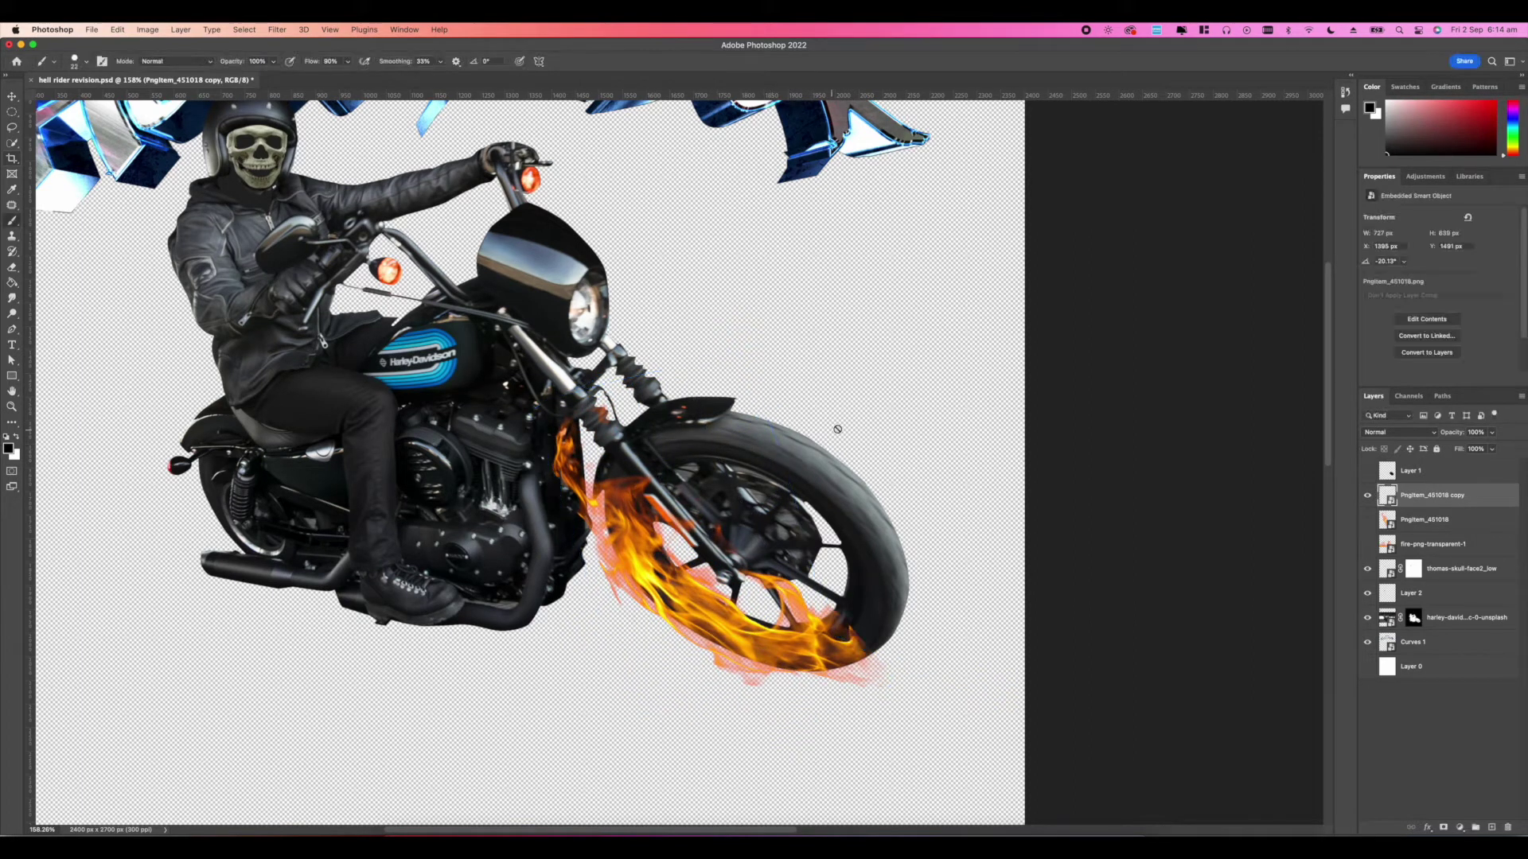
Step: Duplicate the wheel flame layer directly beneath the first wheel flame
{"action": "left_click_drag", "start_coordinate": [1408, 510], "coordinate": [1408, 513]}
{"action": "key", "text": "super+t"}
{"action": "right_click", "coordinate": [794, 585]}
{"action": "left_click", "coordinate": [808, 735]}
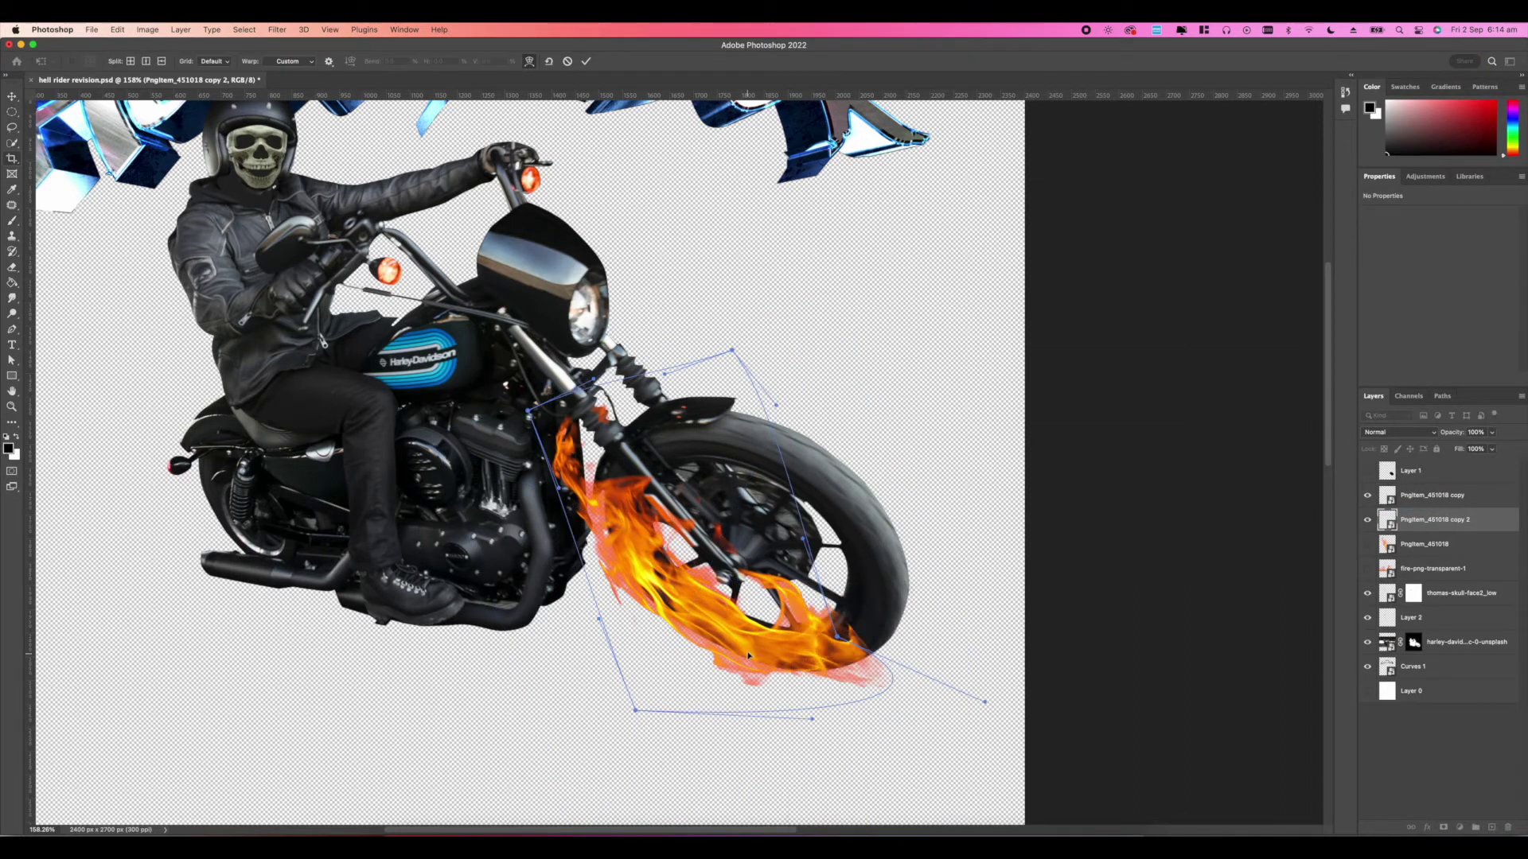
{"action": "key", "text": "Return"}
Step: Flip the duplicate flame horizontally, rotate it and warp it around the front tyre's upper and outer edge
{"action": "key", "text": "super+t"}
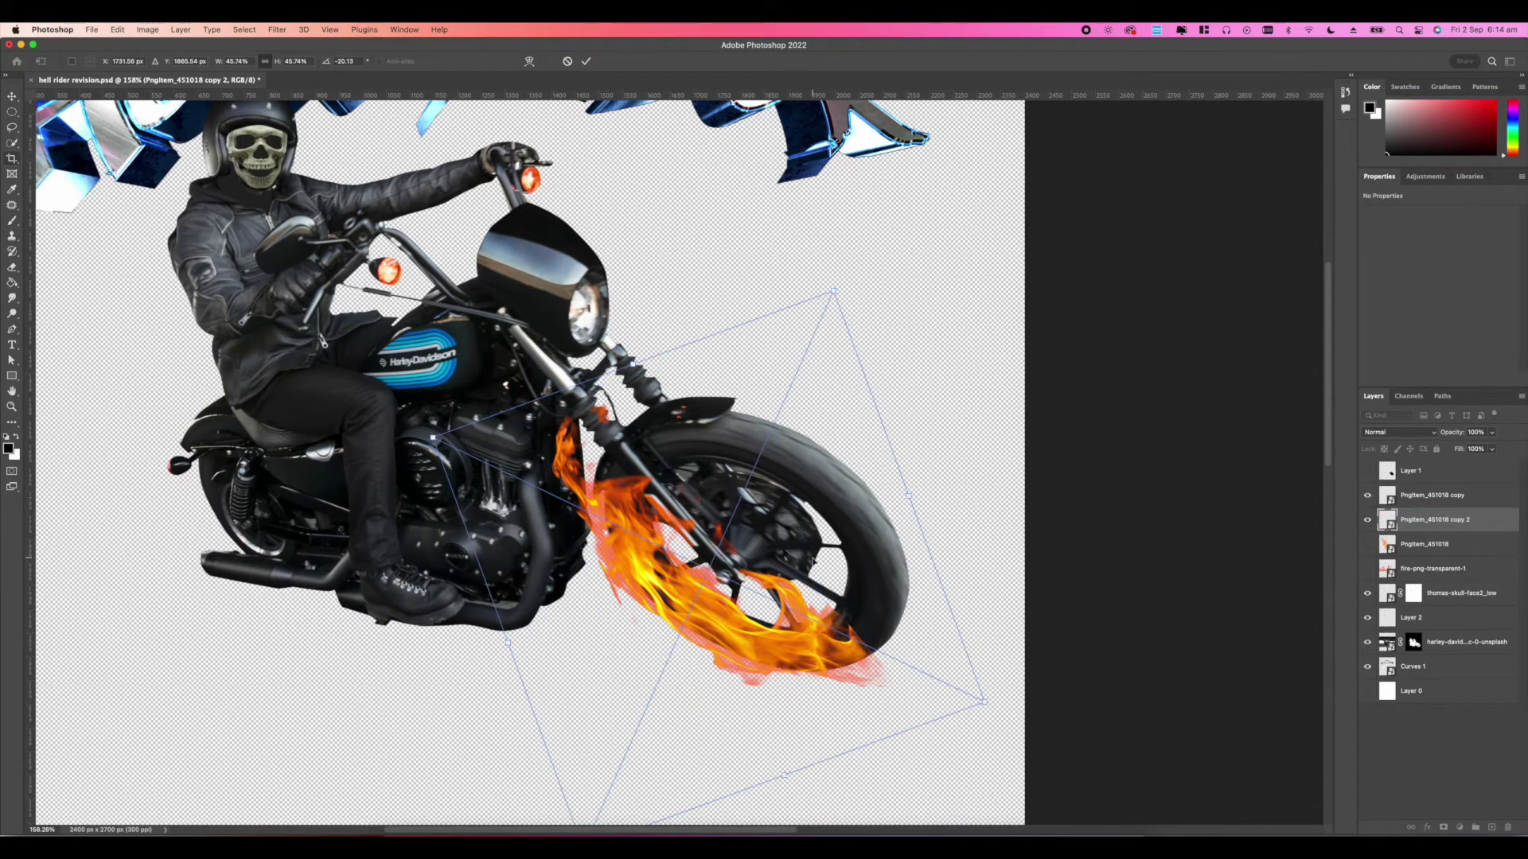
{"action": "right_click", "coordinate": [799, 561]}
{"action": "scroll", "coordinate": [827, 736], "scroll_direction": "down", "scroll_amount": 1}
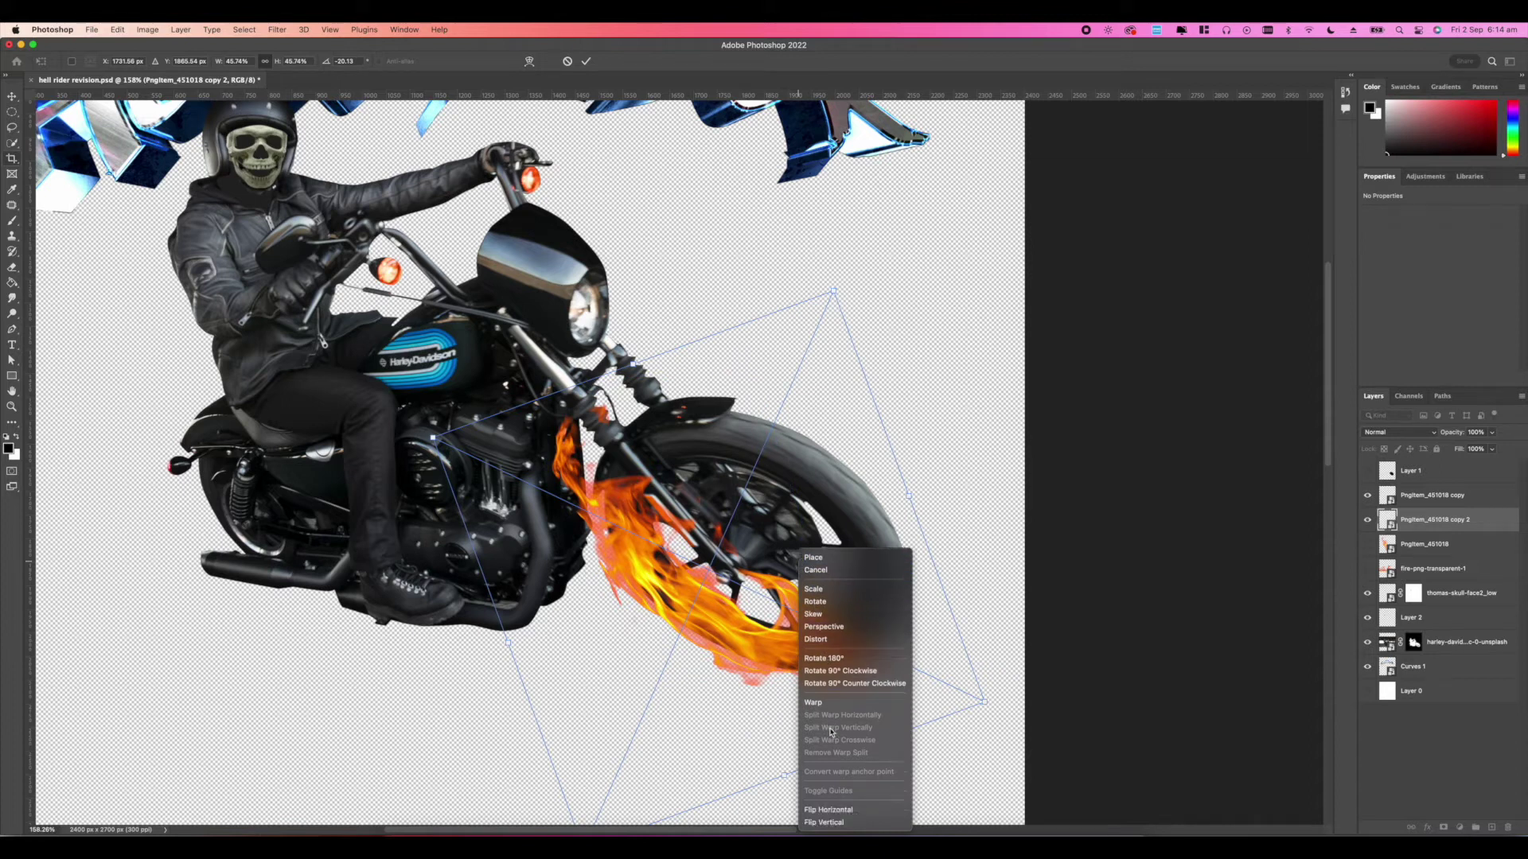
{"action": "left_click", "coordinate": [828, 810]}
{"action": "left_click_drag", "start_coordinate": [987, 436], "coordinate": [1082, 303]}
{"action": "right_click", "coordinate": [849, 488]}
{"action": "left_click", "coordinate": [863, 634]}
{"action": "left_click_drag", "start_coordinate": [850, 605], "coordinate": [819, 626]}
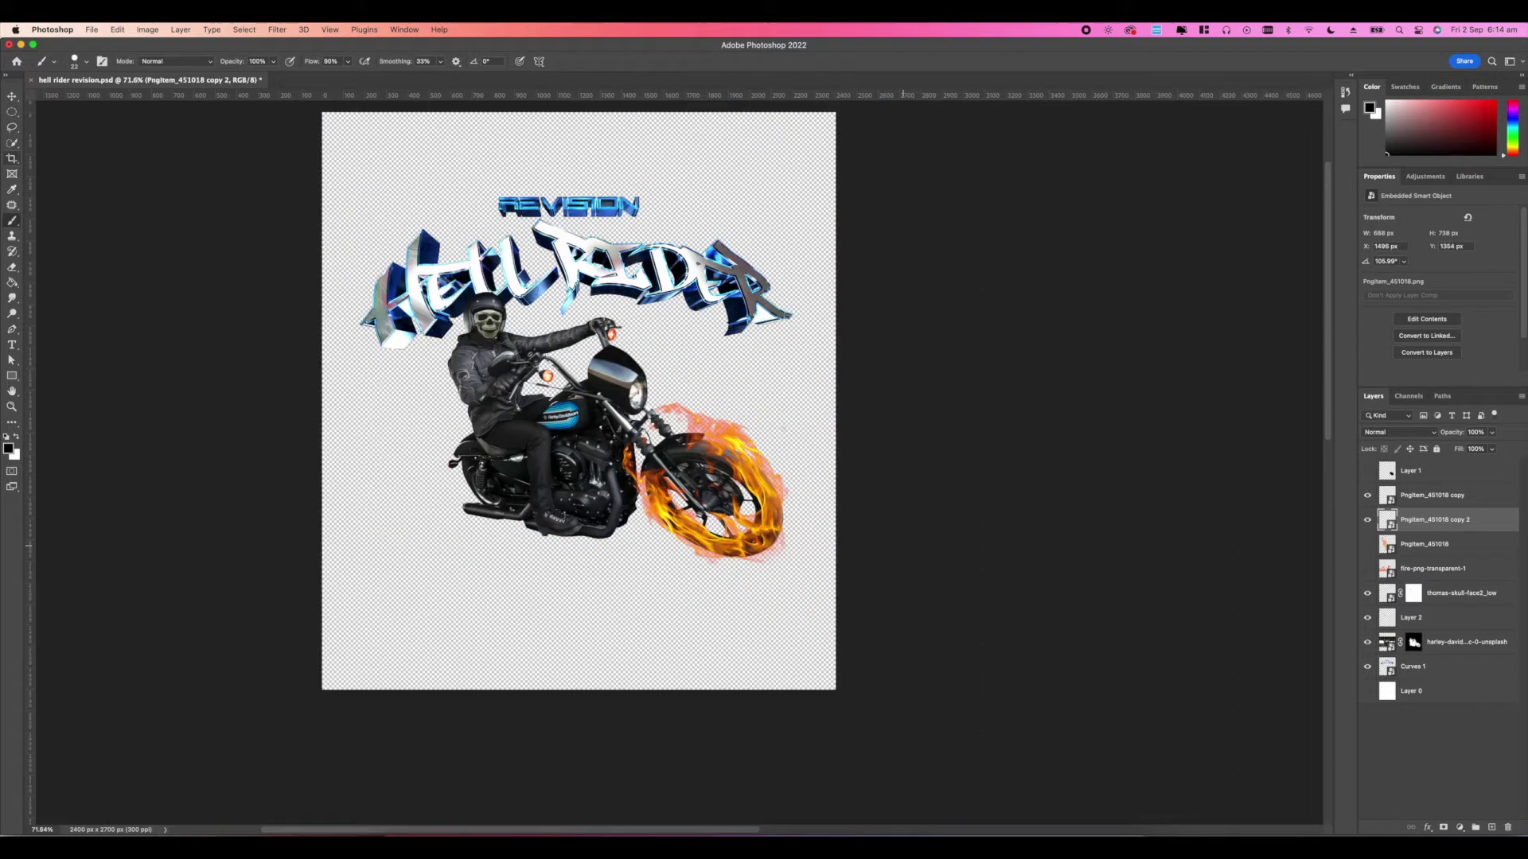
Step: Paint the upper wheel flame's layer mask with a soft 0% hardness brush to fade the flame around the fork and wheel
{"action": "scroll", "coordinate": [1012, 675], "scroll_direction": "up", "scroll_amount": 3}
{"action": "scroll", "coordinate": [1012, 675], "scroll_direction": "down", "scroll_amount": 2}
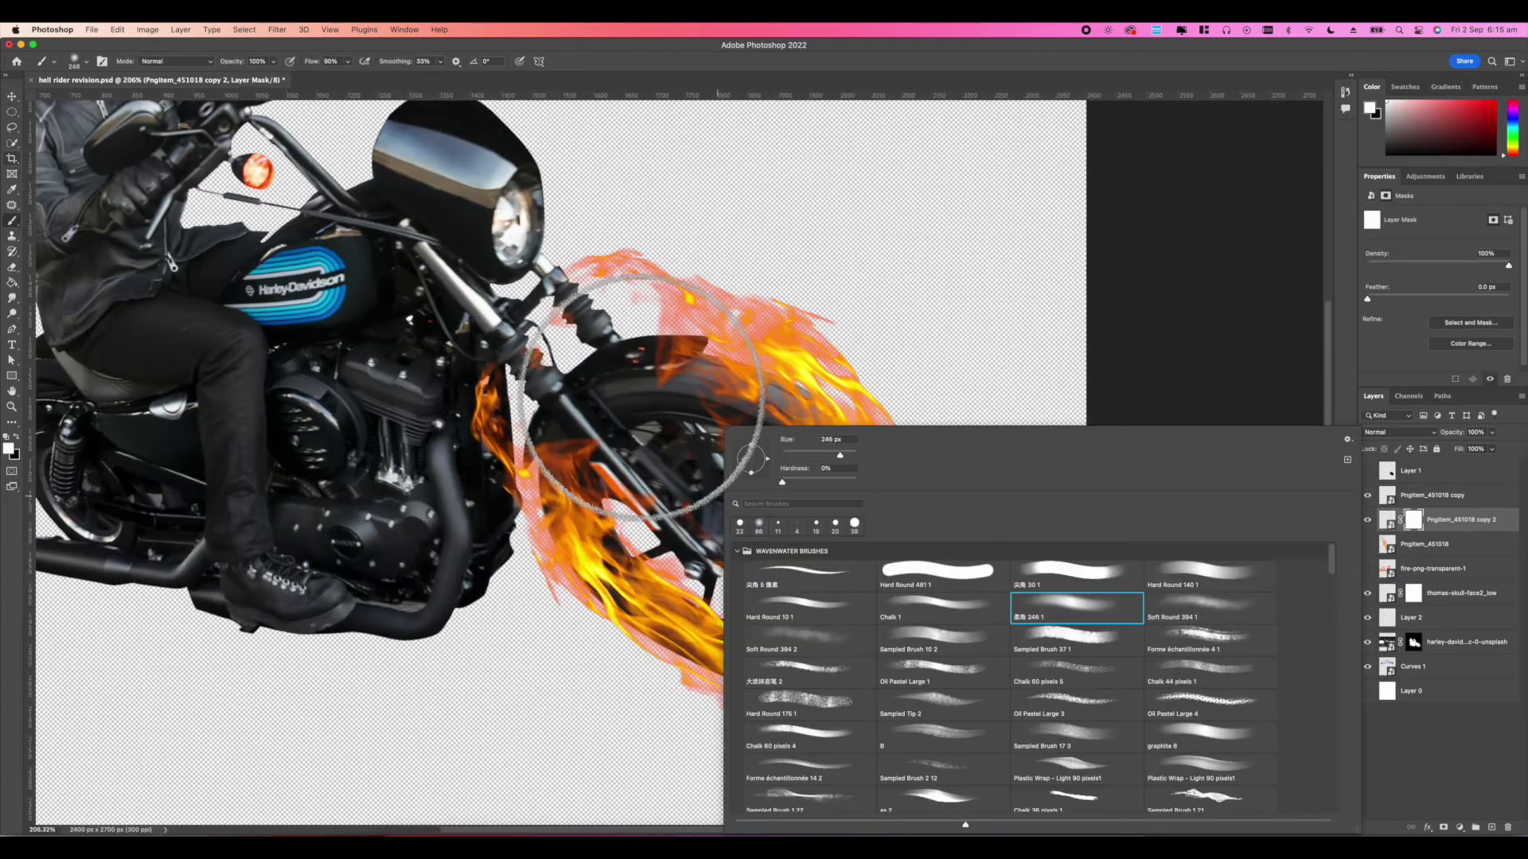
{"action": "left_click", "coordinate": [640, 393]}
{"action": "key", "text": "x"}
{"action": "mouse_move", "coordinate": [676, 413]}
{"action": "left_mouse_down"}
{"action": "mouse_move", "coordinate": [815, 584]}
{"action": "mouse_move", "coordinate": [768, 523]}
{"action": "mouse_move", "coordinate": [725, 504]}
{"action": "mouse_move", "coordinate": [740, 513]}
{"action": "left_mouse_up"}
Step: Add a layer mask to the lower wheel flame layer
{"action": "left_click", "coordinate": [1432, 544]}
{"action": "left_click", "coordinate": [1432, 494]}
{"action": "left_click", "coordinate": [1443, 827]}
{"action": "scroll", "coordinate": [811, 501], "scroll_direction": "down", "scroll_amount": 5}
{"action": "scroll", "coordinate": [812, 501], "scroll_direction": "up", "scroll_amount": 4}
Step: Duplicate the Pngitem_451018 flame, hide the original, and scale the copy down to fit over the front wheel's spokes
{"action": "left_click", "coordinate": [1367, 544]}
{"action": "left_click_drag", "start_coordinate": [1409, 545], "coordinate": [1409, 533]}
{"action": "left_click", "coordinate": [1367, 568]}
{"action": "key", "text": "super+t"}
{"action": "scroll", "coordinate": [679, 468], "scroll_direction": "down", "scroll_amount": 4}
{"action": "left_click_drag", "start_coordinate": [857, 326], "coordinate": [760, 417]}
{"action": "left_click_drag", "start_coordinate": [851, 306], "coordinate": [812, 286]}
{"action": "key", "text": "Return"}
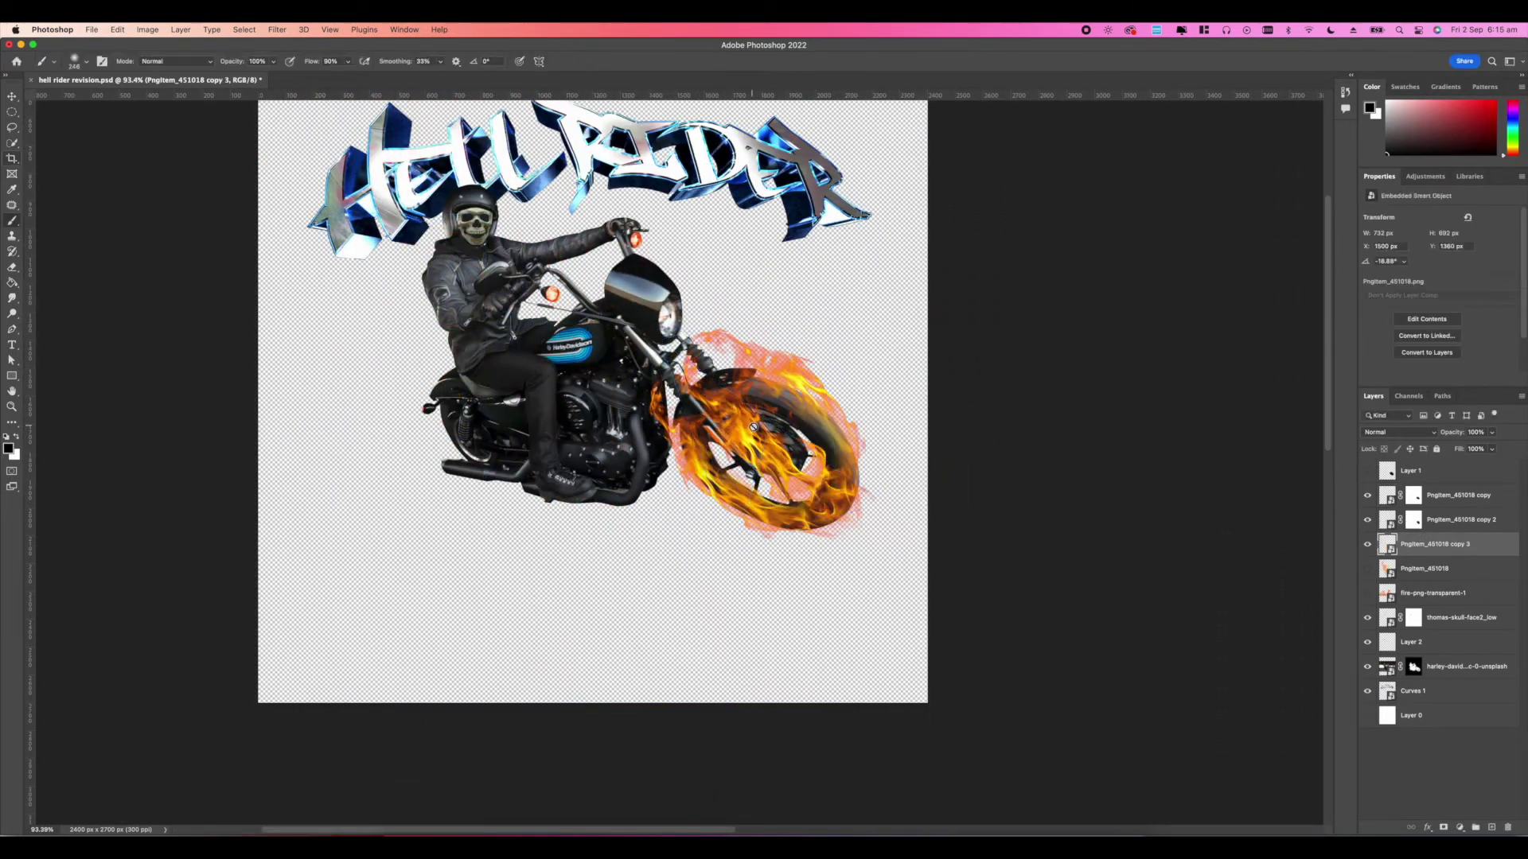
Step: Move the Pngitem_451018 and fire-png-transparent-1 layers directly below Layer 1, and delete Layer 1
{"action": "left_click", "coordinate": [1419, 585]}
{"action": "left_click", "coordinate": [1416, 573], "text": "shift"}
{"action": "left_click_drag", "start_coordinate": [1416, 573], "coordinate": [1408, 483]}
{"action": "left_click", "coordinate": [1367, 470]}
{"action": "left_click", "coordinate": [1367, 470]}
{"action": "left_click", "coordinate": [1443, 476]}
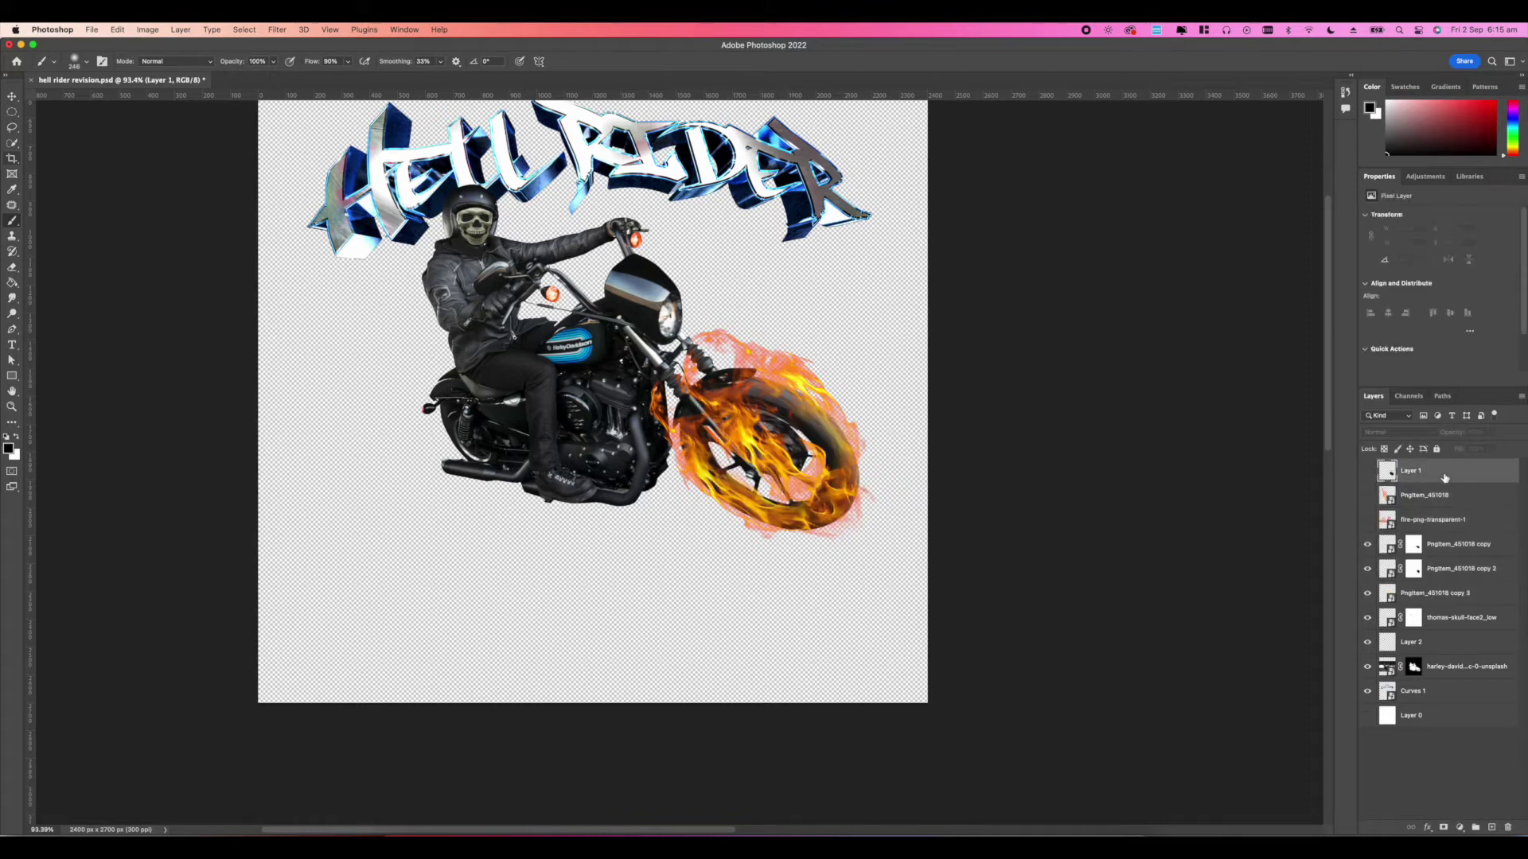
{"action": "key", "text": "BackSpace"}
Step: Move the spoke flame layer beneath the motorcycle photo and nudge the flame into place behind the front wheel
{"action": "left_click", "coordinate": [1389, 573]}
{"action": "left_click_drag", "start_coordinate": [1389, 574], "coordinate": [1415, 651]}
{"action": "scroll", "coordinate": [679, 462], "scroll_direction": "up", "scroll_amount": 3}
{"action": "key", "text": "super+t"}
{"action": "left_click_drag", "start_coordinate": [856, 463], "coordinate": [840, 455]}
{"action": "key", "text": "Return"}
Step: Paint the layer masks of both wheel flames to blend them where they overlap the tyre
{"action": "left_click", "coordinate": [1413, 543]}
{"action": "left_click", "coordinate": [970, 591]}
{"action": "left_click", "coordinate": [1413, 519]}
{"action": "mouse_move", "coordinate": [989, 511]}
{"action": "left_mouse_down"}
{"action": "mouse_move", "coordinate": [825, 603]}
{"action": "mouse_move", "coordinate": [733, 581]}
{"action": "left_mouse_up"}
{"action": "scroll", "coordinate": [938, 477], "scroll_direction": "down", "scroll_amount": 5}
{"action": "scroll", "coordinate": [792, 486], "scroll_direction": "up", "scroll_amount": 6}
{"action": "scroll", "coordinate": [791, 485], "scroll_direction": "down", "scroll_amount": 5}
{"action": "scroll", "coordinate": [862, 501], "scroll_direction": "up", "scroll_amount": 3}
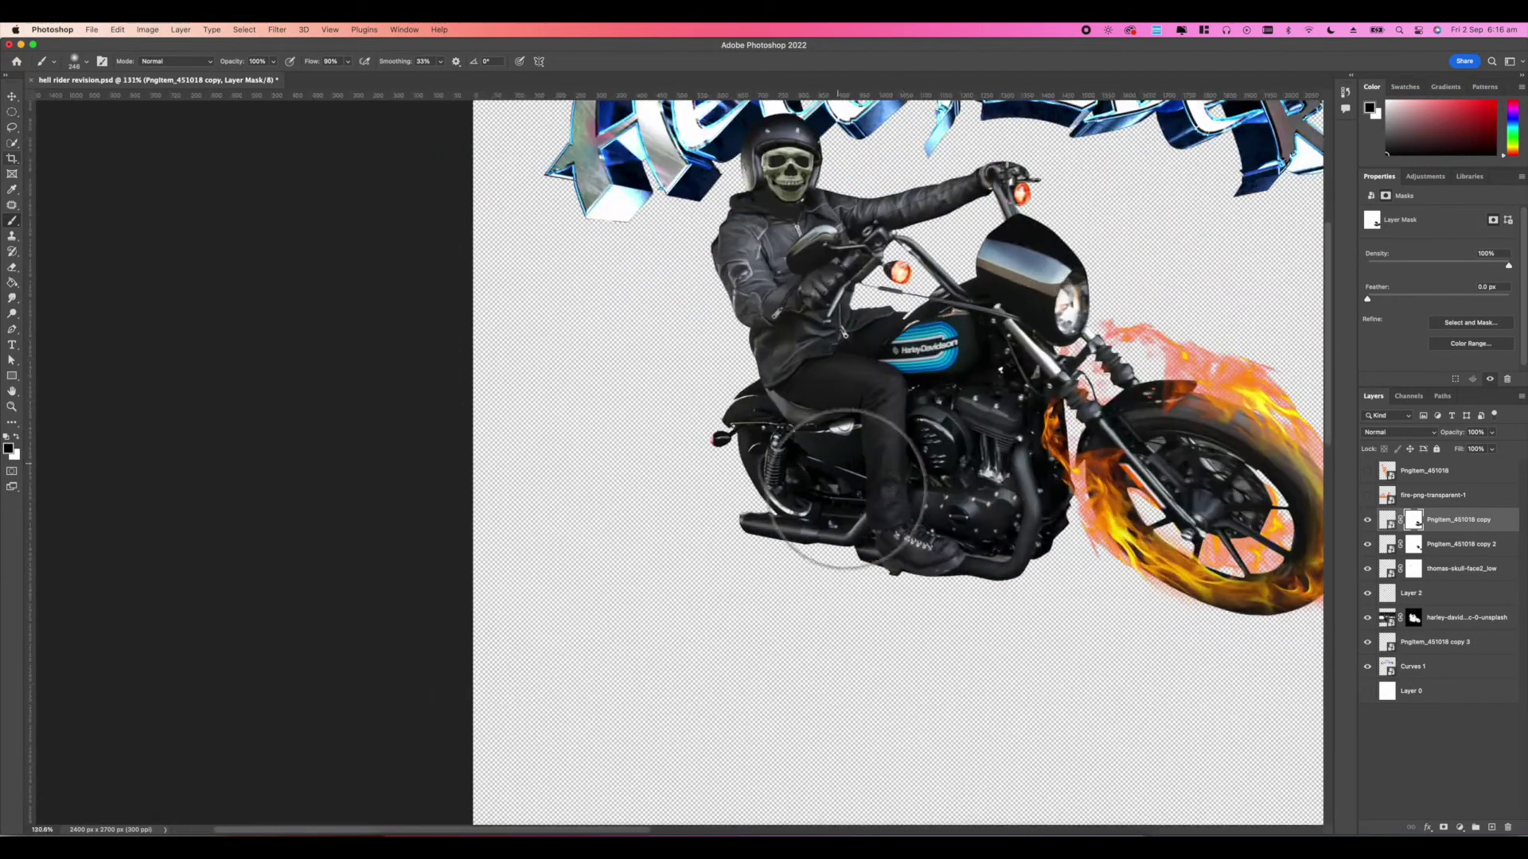
Step: Duplicate the Pngitem_451018 flame below fire-png-transparent-1 and make only the copy visible
{"action": "scroll", "coordinate": [863, 501], "scroll_direction": "right", "scroll_amount": 3}
{"action": "left_click", "coordinate": [1367, 497]}
{"action": "left_click_drag", "start_coordinate": [1392, 476], "coordinate": [1412, 509]}
{"action": "scroll", "coordinate": [679, 462], "scroll_direction": "down", "scroll_amount": 3}
{"action": "left_click", "coordinate": [1367, 520]}
Step: Scale down, rotate and position the new flame copy across the motorcycle's fuel tank
{"action": "key", "text": "super+t"}
{"action": "left_click_drag", "start_coordinate": [985, 361], "coordinate": [568, 361]}
{"action": "left_click_drag", "start_coordinate": [509, 366], "coordinate": [677, 384]}
{"action": "left_click_drag", "start_coordinate": [775, 275], "coordinate": [680, 227]}
{"action": "scroll", "coordinate": [636, 344], "scroll_direction": "up", "scroll_amount": 5}
{"action": "left_click_drag", "start_coordinate": [748, 477], "coordinate": [712, 434]}
Step: Warp the tank flame so it trails back past the rider's waist, and apply it
{"action": "right_click", "coordinate": [712, 433]}
{"action": "left_click", "coordinate": [738, 606]}
{"action": "left_click_drag", "start_coordinate": [351, 265], "coordinate": [142, 377]}
{"action": "left_click_drag", "start_coordinate": [629, 448], "coordinate": [605, 458]}
{"action": "key", "text": "Return"}
{"action": "scroll", "coordinate": [677, 461], "scroll_direction": "down", "scroll_amount": 5}
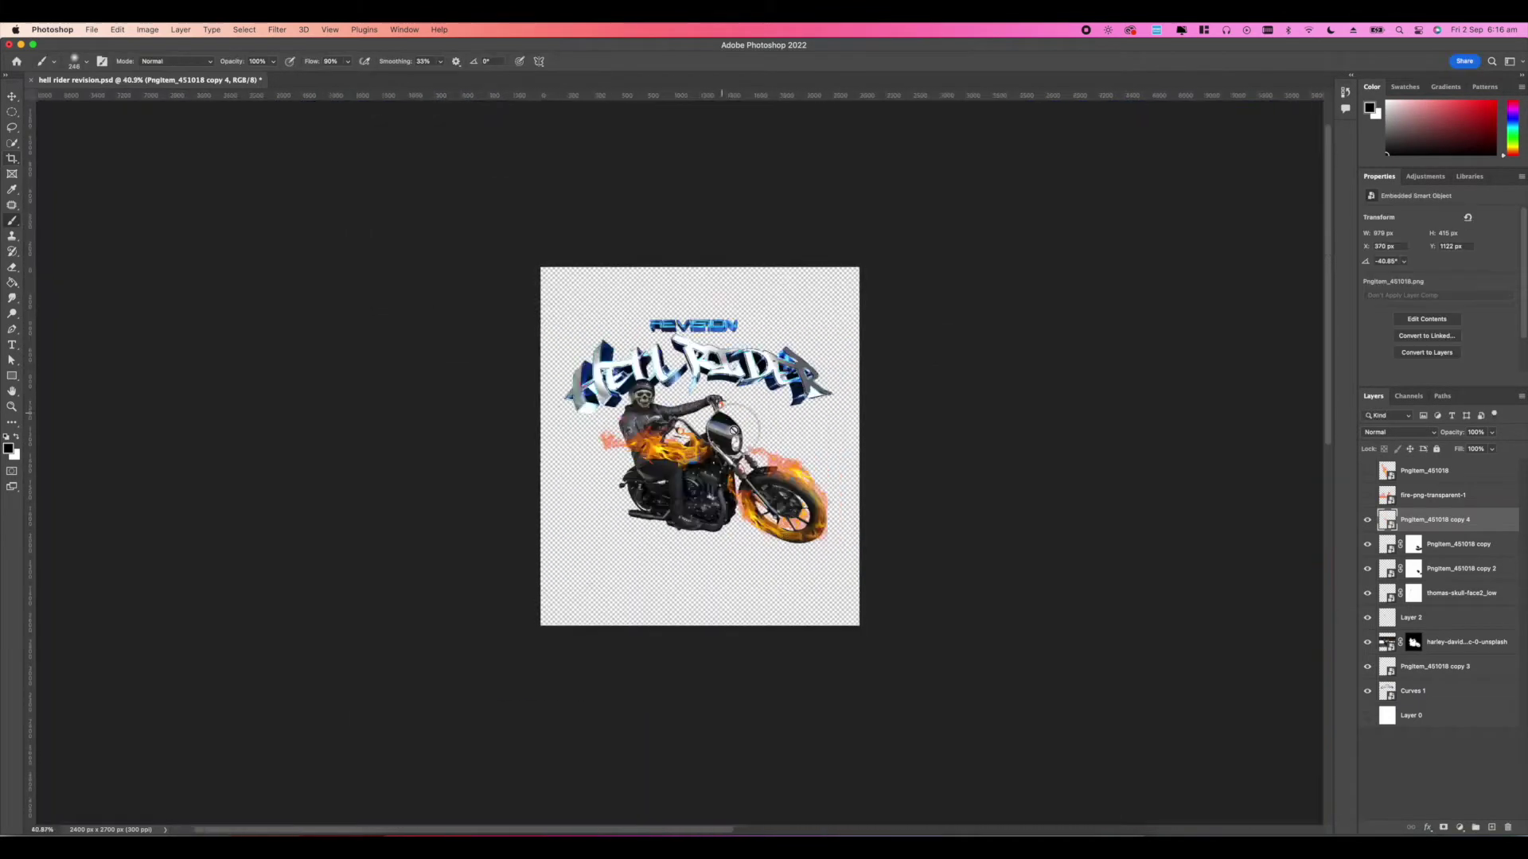
Step: Hide the tank flame and apply the motorcycle photo's layer mask to its pixels
{"action": "scroll", "coordinate": [674, 464], "scroll_direction": "up", "scroll_amount": 4}
{"action": "left_click", "coordinate": [1367, 519]}
{"action": "right_click", "coordinate": [1432, 642]}
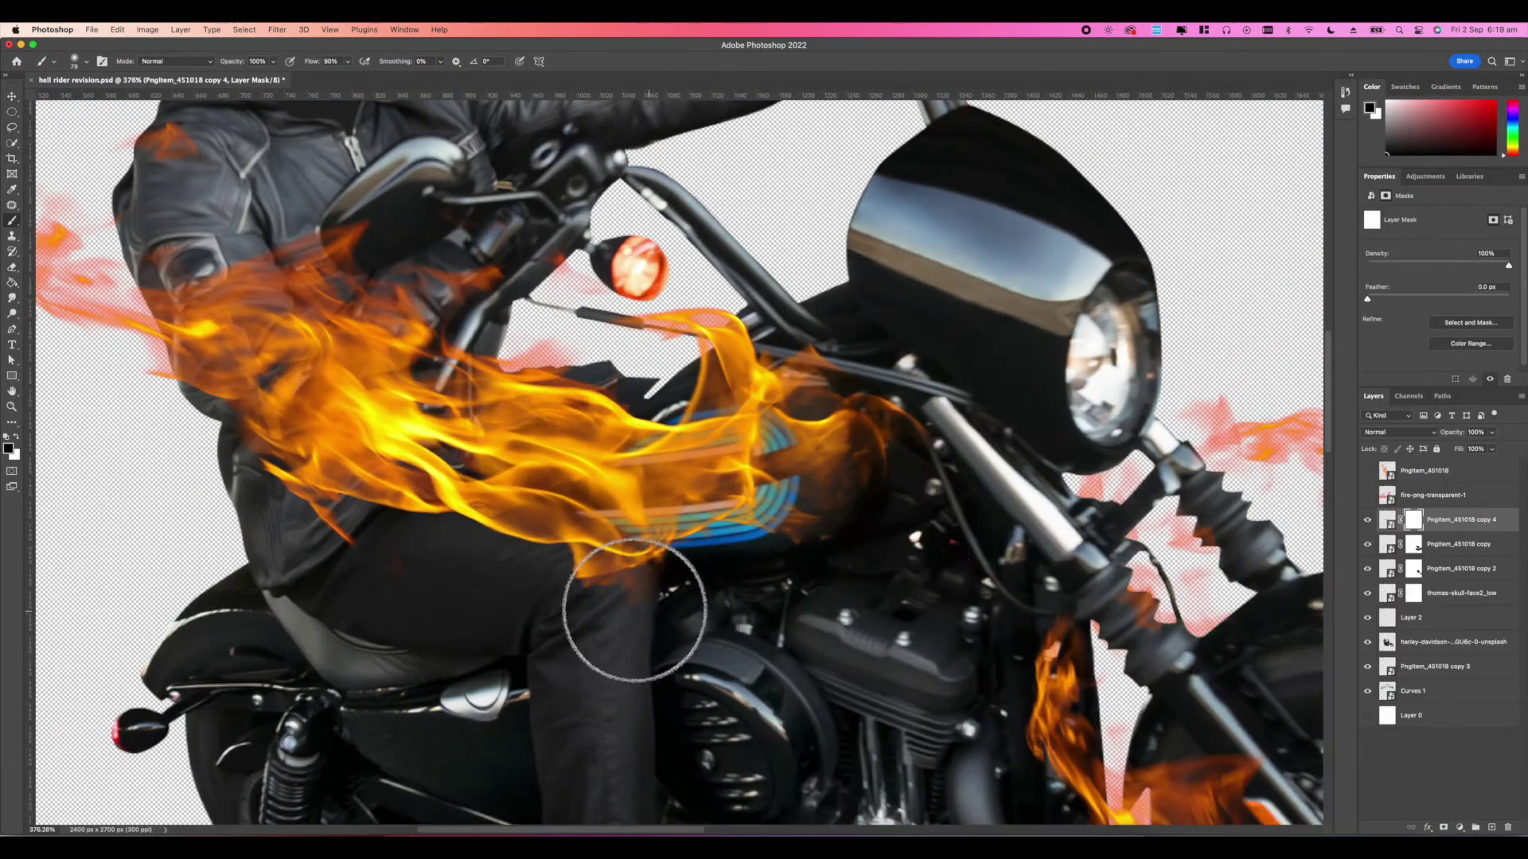
Step: Paint the tank flame's layer mask to fade the flame over the rider's thigh and the front of the tank
{"action": "left_click", "coordinate": [634, 613]}
{"action": "left_click_drag", "start_coordinate": [816, 338], "coordinate": [962, 511]}
{"action": "key", "text": "super+minus"}
{"action": "scroll", "coordinate": [599, 604], "scroll_direction": "down", "scroll_amount": 5}
{"action": "scroll", "coordinate": [599, 604], "scroll_direction": "up", "scroll_amount": 3}
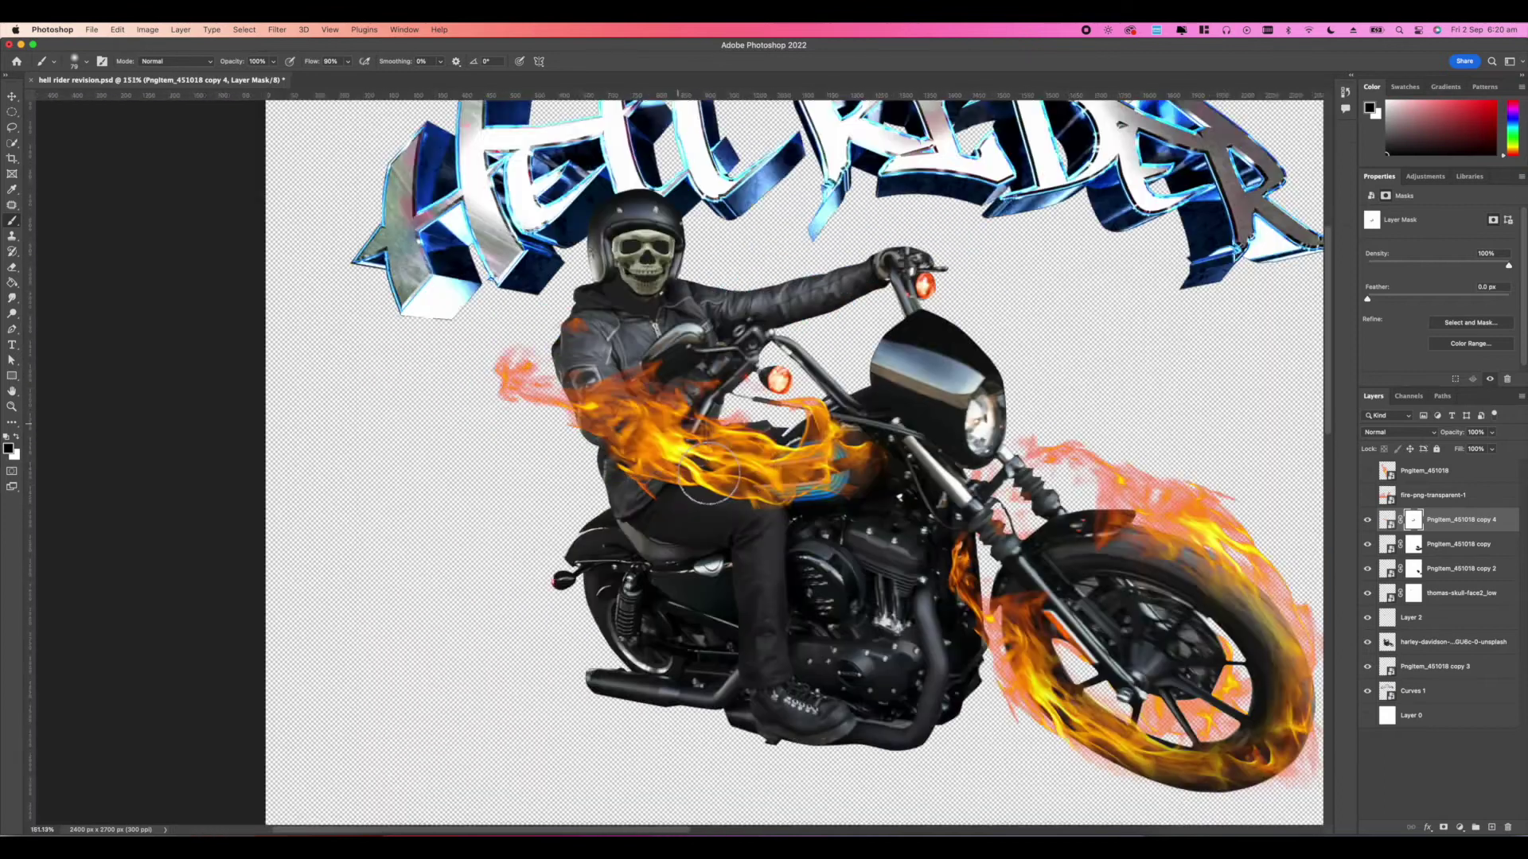
Step: Duplicate the Pngitem_451018 flame directly above the motorcycle photo and make the copy visible
{"action": "scroll", "coordinate": [600, 604], "scroll_direction": "down", "scroll_amount": 3}
{"action": "left_click", "coordinate": [1407, 491]}
{"action": "left_click", "coordinate": [1403, 477]}
{"action": "left_click_drag", "start_coordinate": [1407, 476], "coordinate": [1408, 634], "text": "alt"}
{"action": "scroll", "coordinate": [676, 441], "scroll_direction": "up", "scroll_amount": 3}
{"action": "left_click", "coordinate": [1367, 642]}
{"action": "scroll", "coordinate": [692, 446], "scroll_direction": "down", "scroll_amount": 3}
Step: Shrink the new flame copy, move it up towards the rider's head and raise its layer above the other flame copies
{"action": "key", "text": "super+t"}
{"action": "left_click_drag", "start_coordinate": [1019, 466], "coordinate": [749, 465]}
{"action": "scroll", "coordinate": [567, 305], "scroll_direction": "up", "scroll_amount": 3}
{"action": "left_click_drag", "start_coordinate": [665, 507], "coordinate": [660, 378]}
{"action": "key", "text": "Return"}
{"action": "left_click_drag", "start_coordinate": [1400, 638], "coordinate": [1390, 509]}
Step: Scale and rotate the small flame so it sits across one side of the skull
{"action": "scroll", "coordinate": [748, 525], "scroll_direction": "up", "scroll_amount": 4}
{"action": "scroll", "coordinate": [697, 433], "scroll_direction": "down", "scroll_amount": 2}
{"action": "key", "text": "super+t"}
{"action": "left_click_drag", "start_coordinate": [871, 346], "coordinate": [672, 329], "text": "alt"}
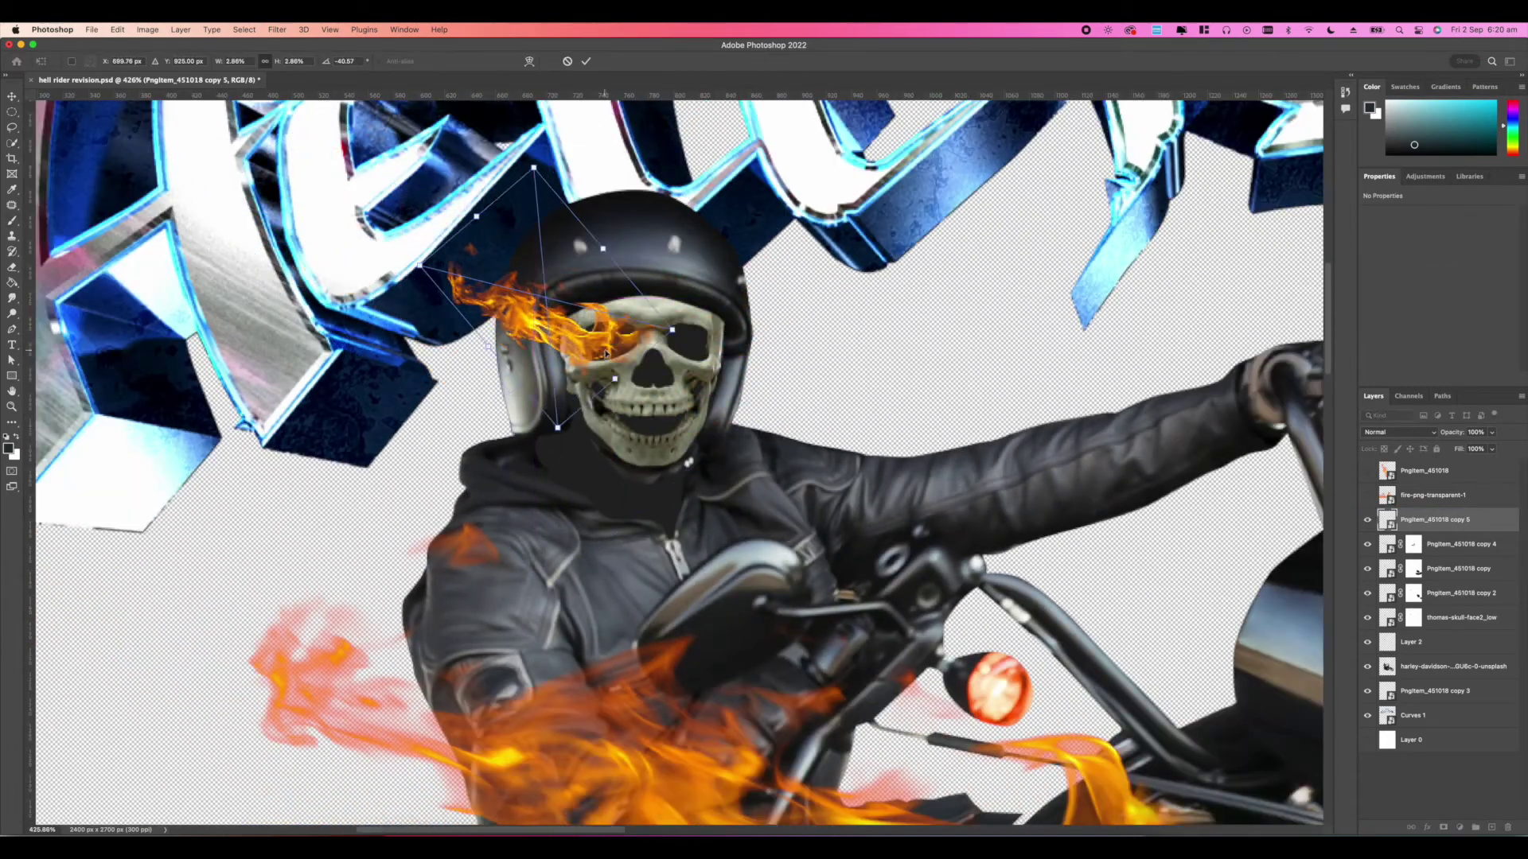
{"action": "scroll", "coordinate": [607, 354], "scroll_direction": "up", "scroll_amount": 4}
{"action": "scroll", "coordinate": [607, 354], "scroll_direction": "down", "scroll_amount": 2}
Step: Warp the small flame to follow the skull's cheek and jaw, and apply it
{"action": "right_click", "coordinate": [648, 461]}
{"action": "left_click", "coordinate": [676, 585]}
{"action": "left_click_drag", "start_coordinate": [591, 487], "coordinate": [718, 522]}
{"action": "key", "text": "Return"}
{"action": "key", "text": "super+t"}
{"action": "right_click", "coordinate": [736, 477]}
{"action": "left_click", "coordinate": [776, 737]}
{"action": "key", "text": "Return"}
{"action": "key", "text": "super+z"}
Step: Duplicate the jaw flame, flip the copy horizontally and move it to the opposite side of the skull
{"action": "left_click_drag", "start_coordinate": [1406, 527], "coordinate": [1407, 514], "text": "alt"}
{"action": "key", "text": "super+t"}
{"action": "right_click", "coordinate": [606, 501]}
{"action": "left_click", "coordinate": [655, 761]}
{"action": "left_click_drag", "start_coordinate": [606, 502], "coordinate": [869, 492]}
Step: Warp the mirrored flame along the opposite side of the jaw so it meets the first at the mouth
{"action": "right_click", "coordinate": [859, 485]}
{"action": "left_click", "coordinate": [883, 641]}
{"action": "left_click_drag", "start_coordinate": [900, 396], "coordinate": [795, 541]}
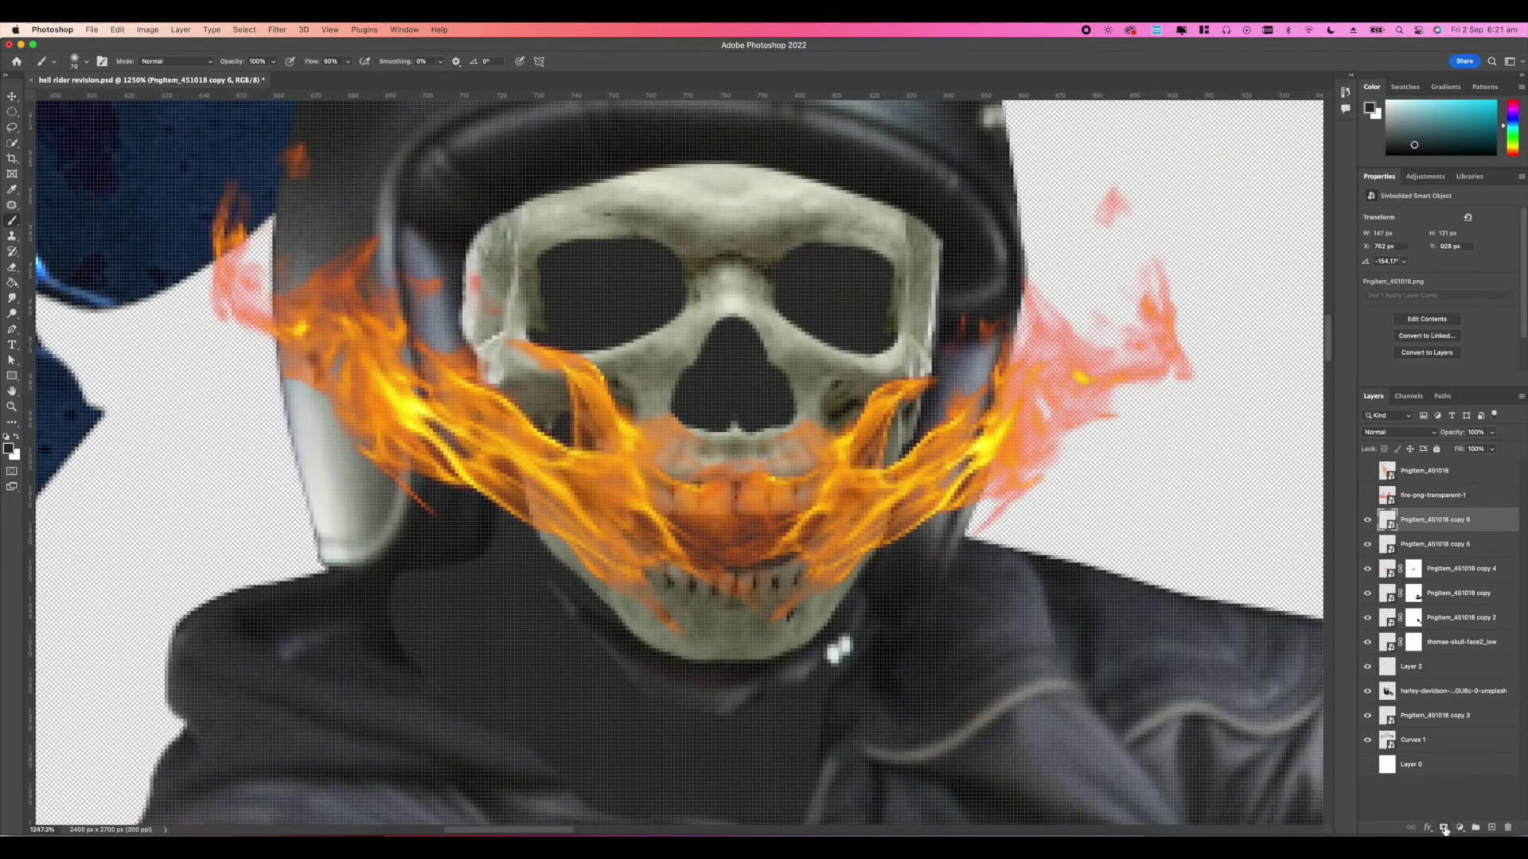
Step: Add a layer mask to the mirrored jaw flame and paint out the flame over the skull's teeth
{"action": "left_click", "coordinate": [1445, 830]}
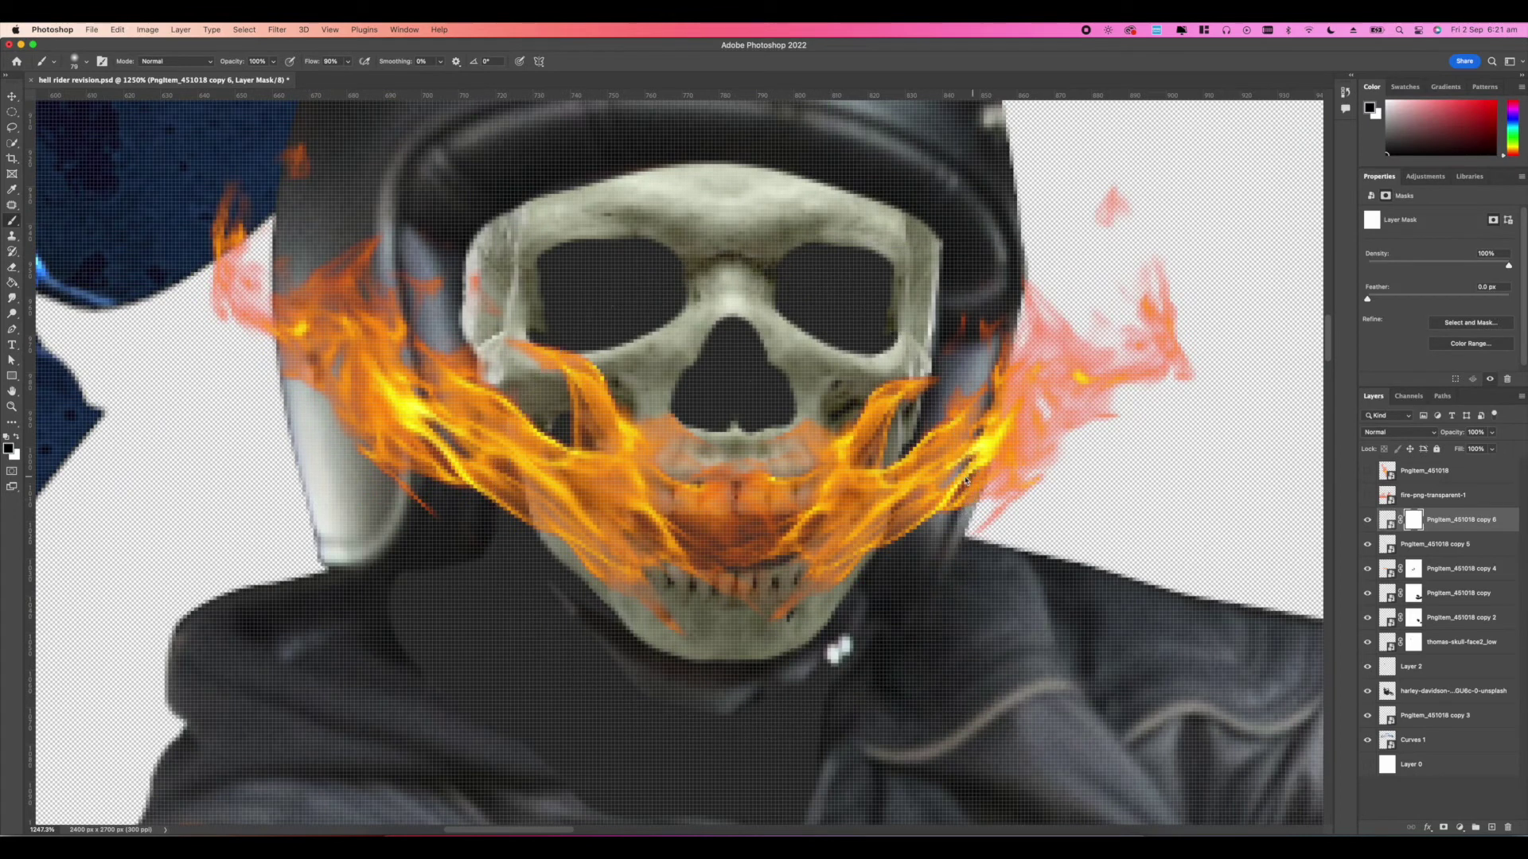
{"action": "right_click", "coordinate": [998, 468]}
{"action": "left_click_drag", "start_coordinate": [791, 523], "coordinate": [746, 535]}
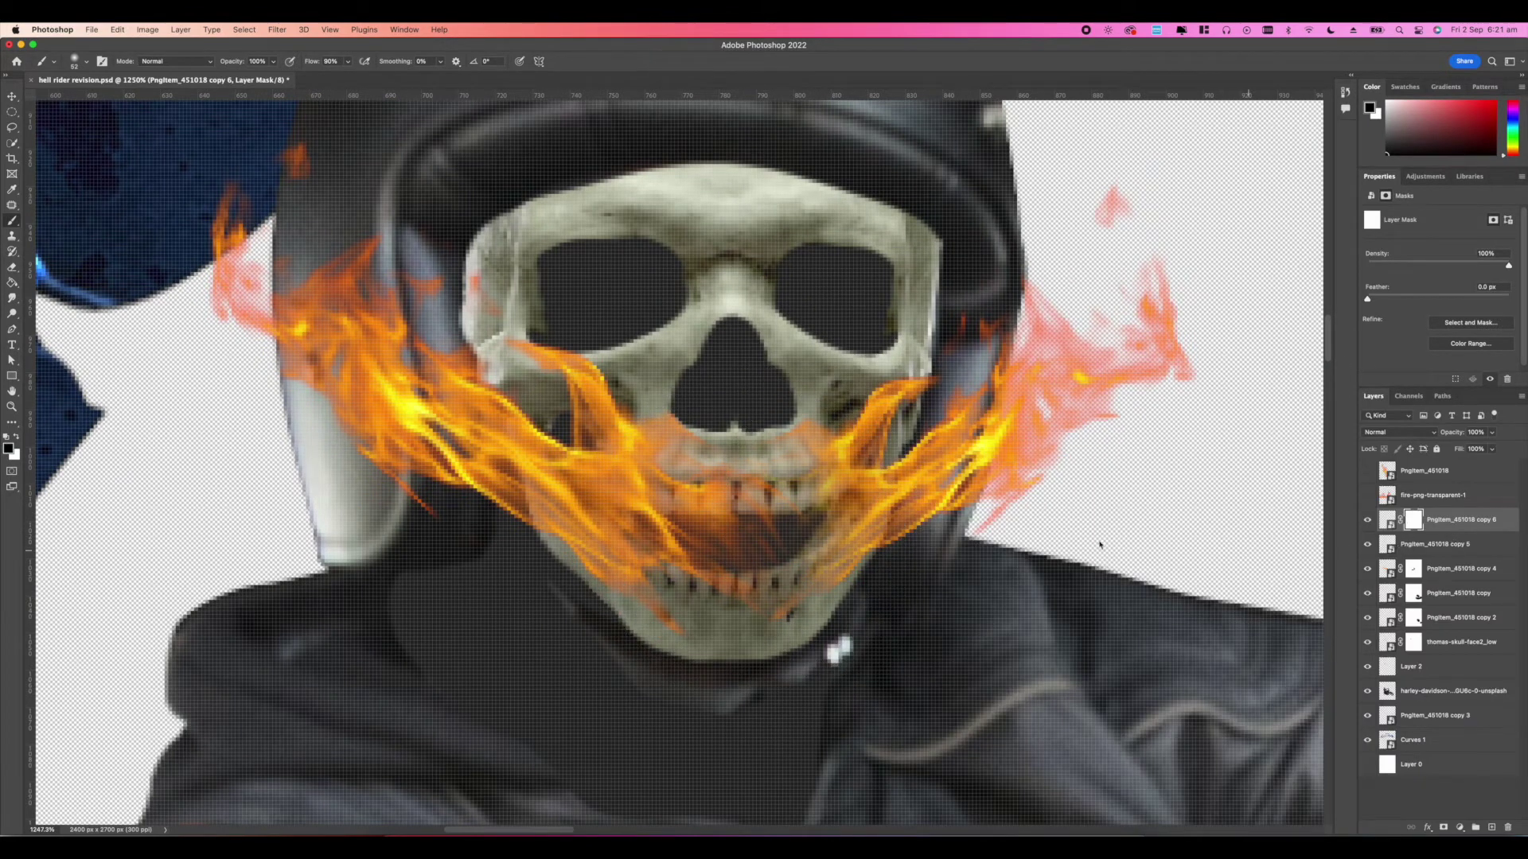
Step: Add a layer mask to the first jaw flame and paint out its end over the mouth
{"action": "left_click", "coordinate": [1416, 544]}
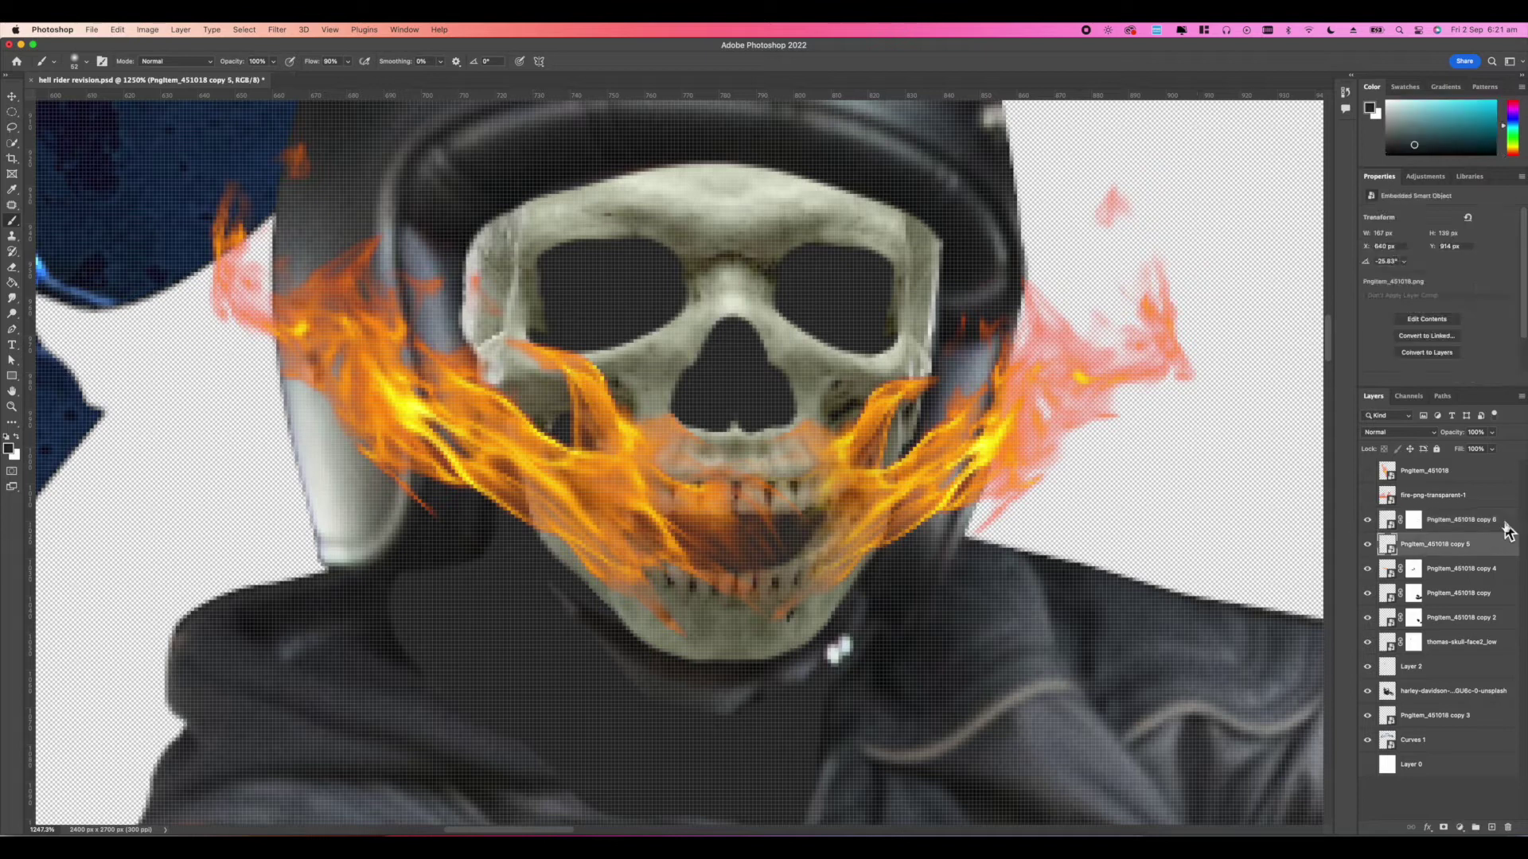
{"action": "left_click", "coordinate": [1442, 829]}
{"action": "mouse_move", "coordinate": [716, 529]}
{"action": "left_mouse_down"}
{"action": "mouse_move", "coordinate": [699, 563]}
{"action": "mouse_move", "coordinate": [760, 513]}
{"action": "left_mouse_up"}
Step: Examine the rider's flames and skull against the lettering, both close up and across the whole poster
{"action": "key", "text": "super+minus"}
{"action": "key", "text": "super+minus"}
{"action": "key", "text": "super+minus"}
{"action": "key", "text": "super+minus"}
{"action": "key", "text": "super+minus"}
{"action": "key", "text": "super+minus"}
{"action": "key", "text": "super+minus"}
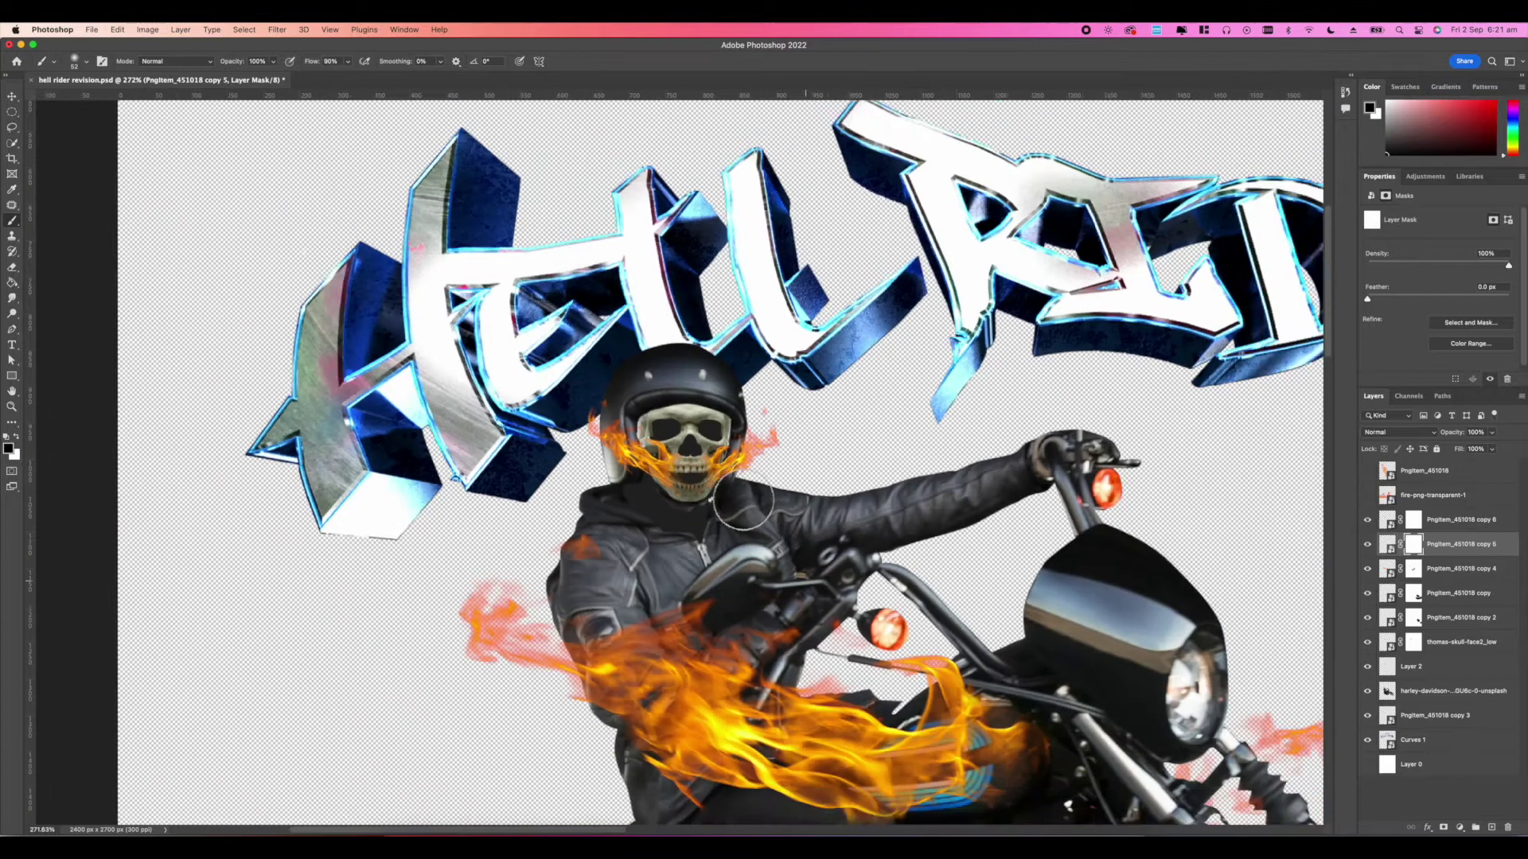
{"action": "key", "text": "super+equal"}
{"action": "key", "text": "super+equal"}
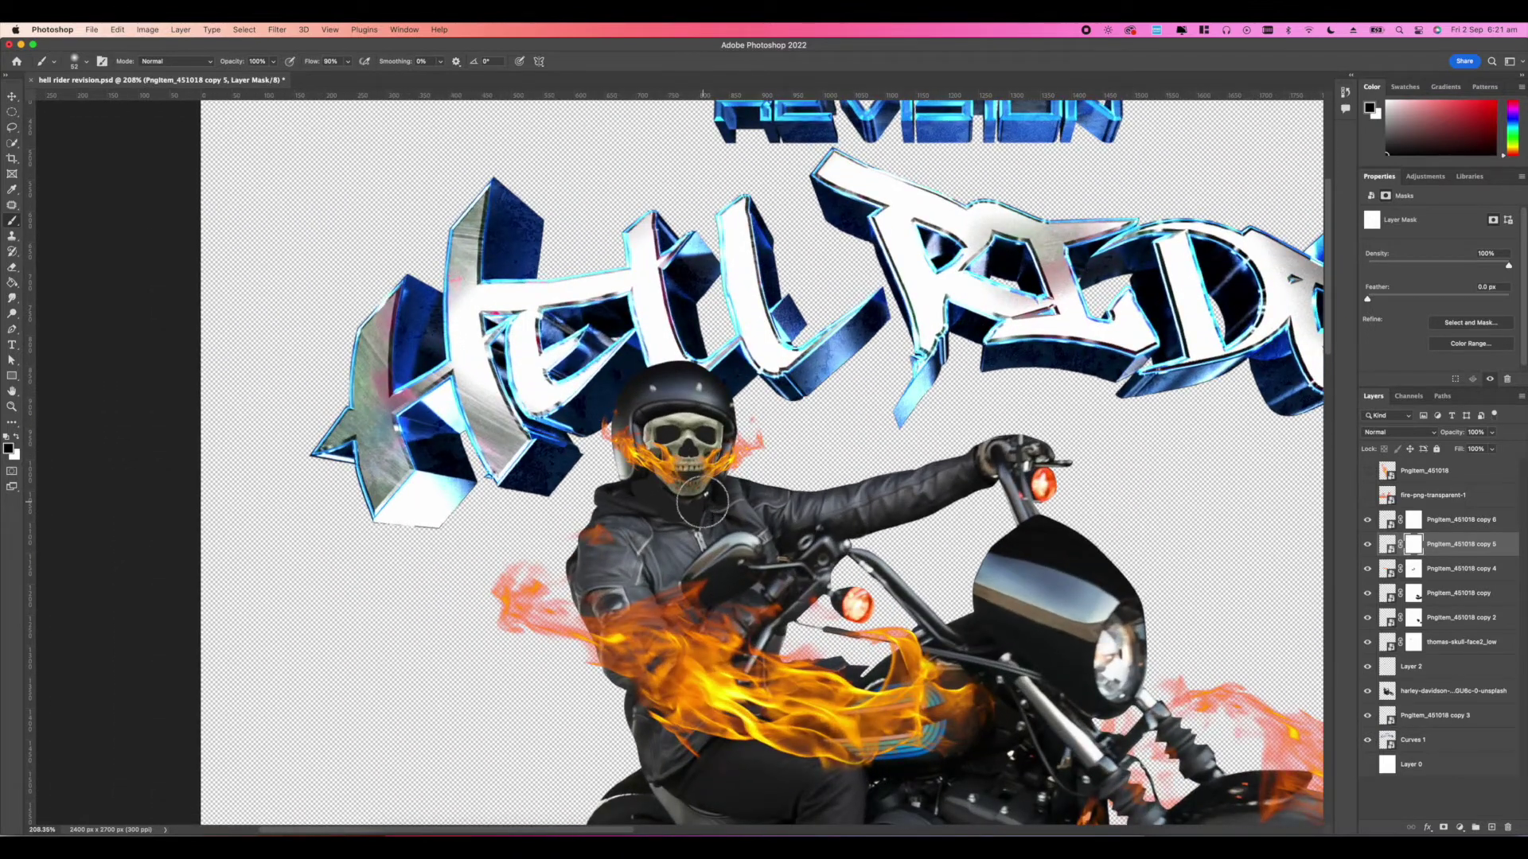
{"action": "scroll", "coordinate": [768, 513], "scroll_direction": "down", "scroll_amount": 2}
{"action": "scroll", "coordinate": [748, 510], "scroll_direction": "up", "scroll_amount": 5}
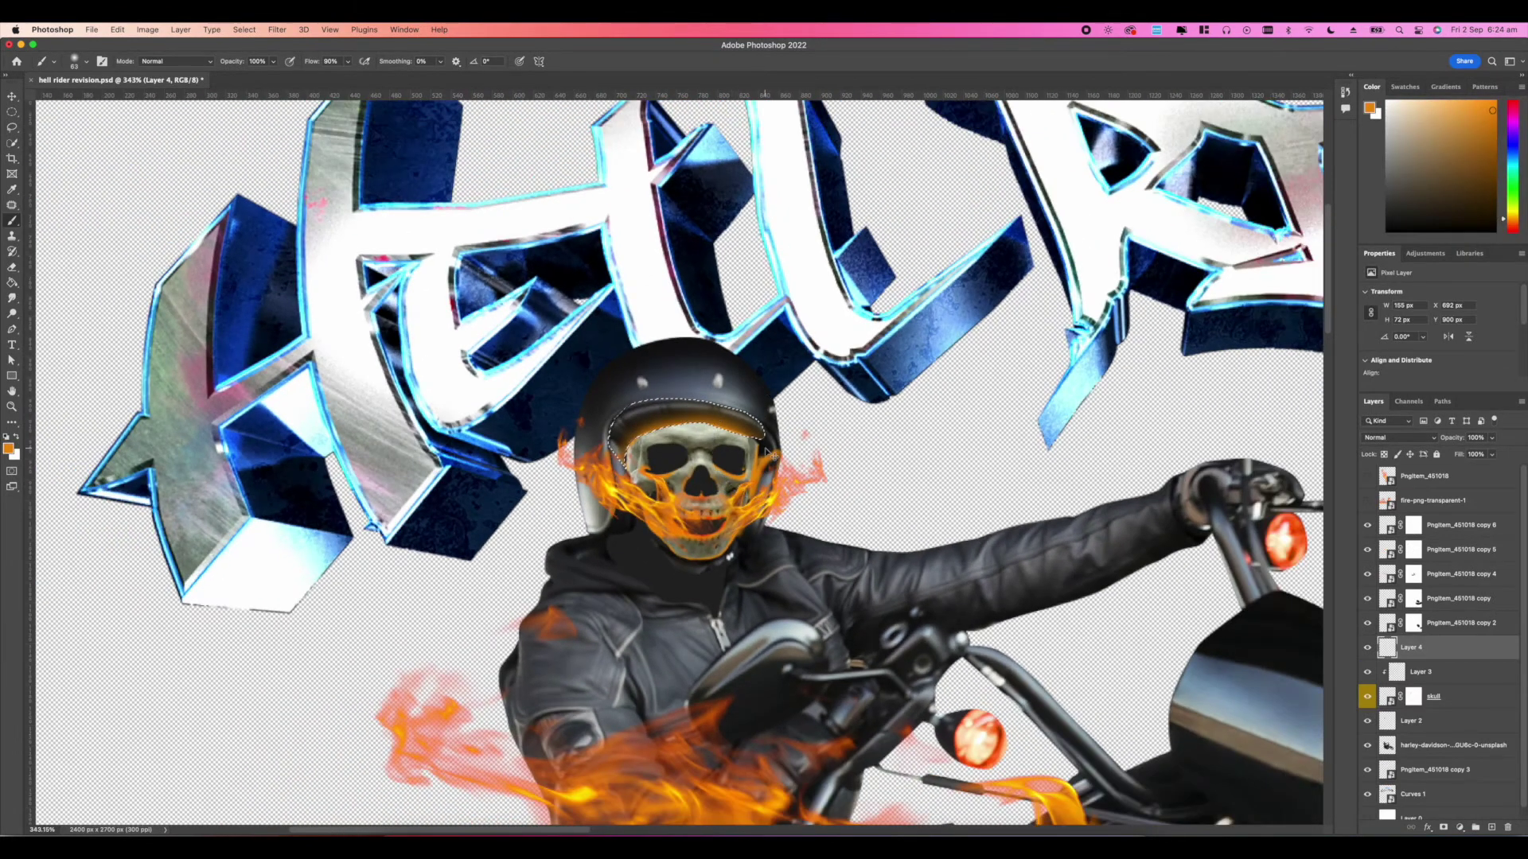
{"action": "scroll", "coordinate": [772, 453], "scroll_direction": "down", "scroll_amount": 5}
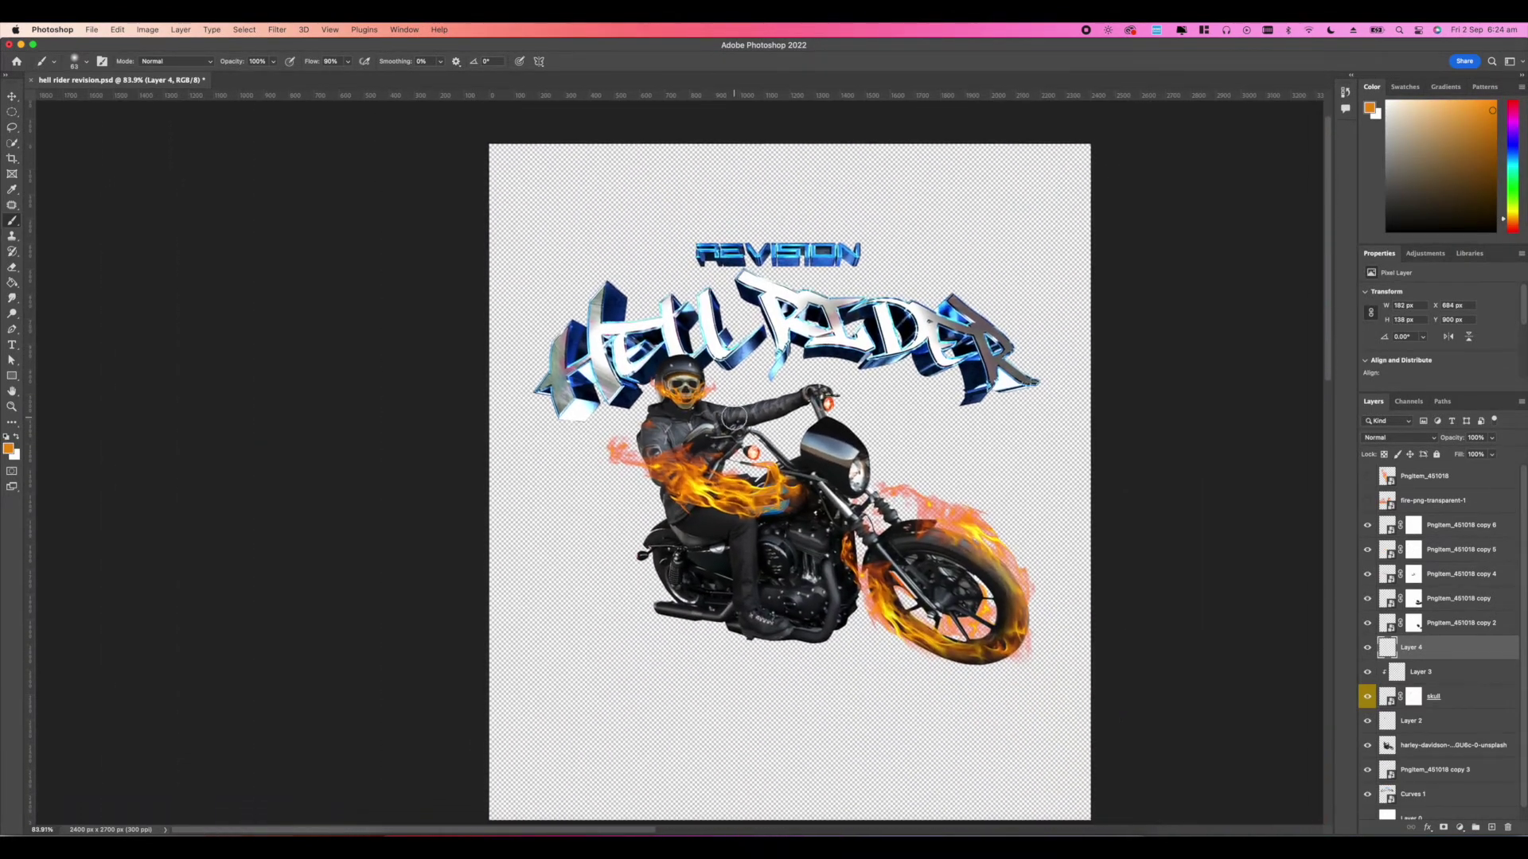
{"action": "scroll", "coordinate": [752, 430], "scroll_direction": "up", "scroll_amount": 3}
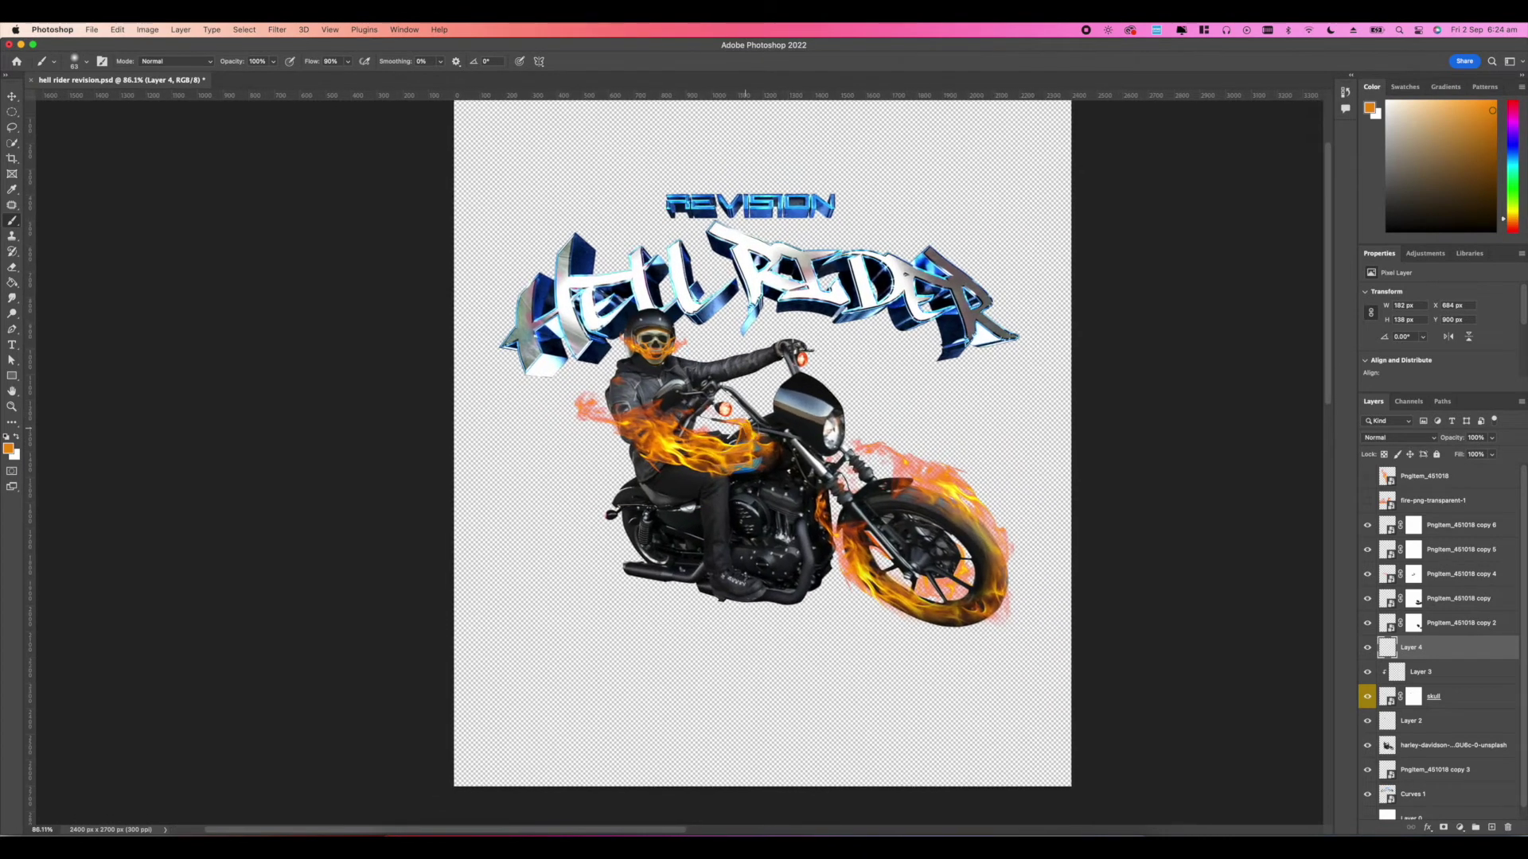
{"action": "scroll", "coordinate": [762, 446], "scroll_direction": "down", "scroll_amount": 1}
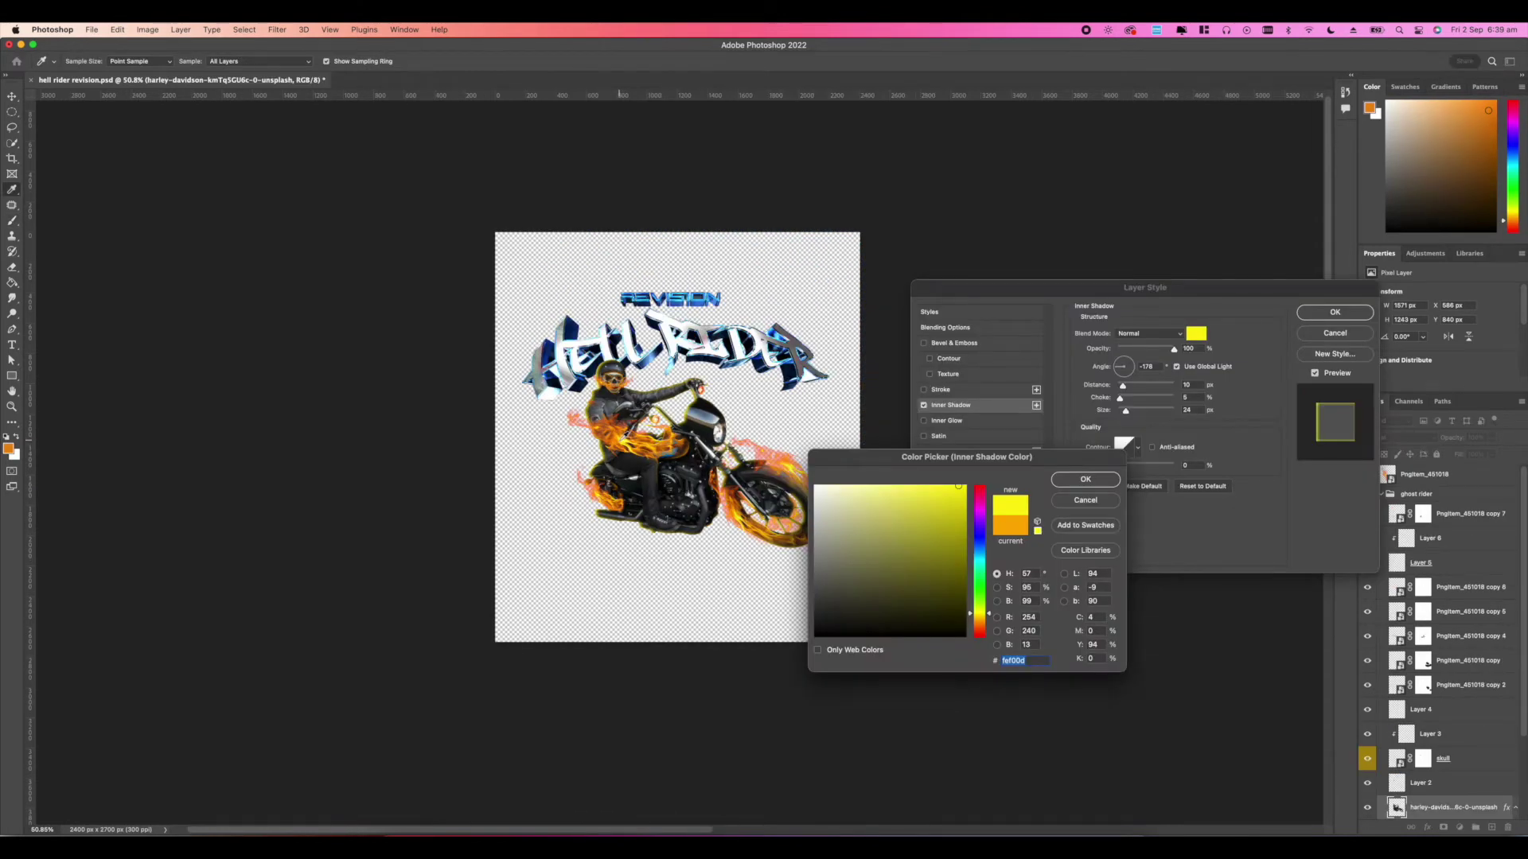
Step: Sample orange #fb8d00 from the artwork as the motorcycle photo's Inner Shadow colour and accept it
{"action": "left_click", "coordinate": [615, 441]}
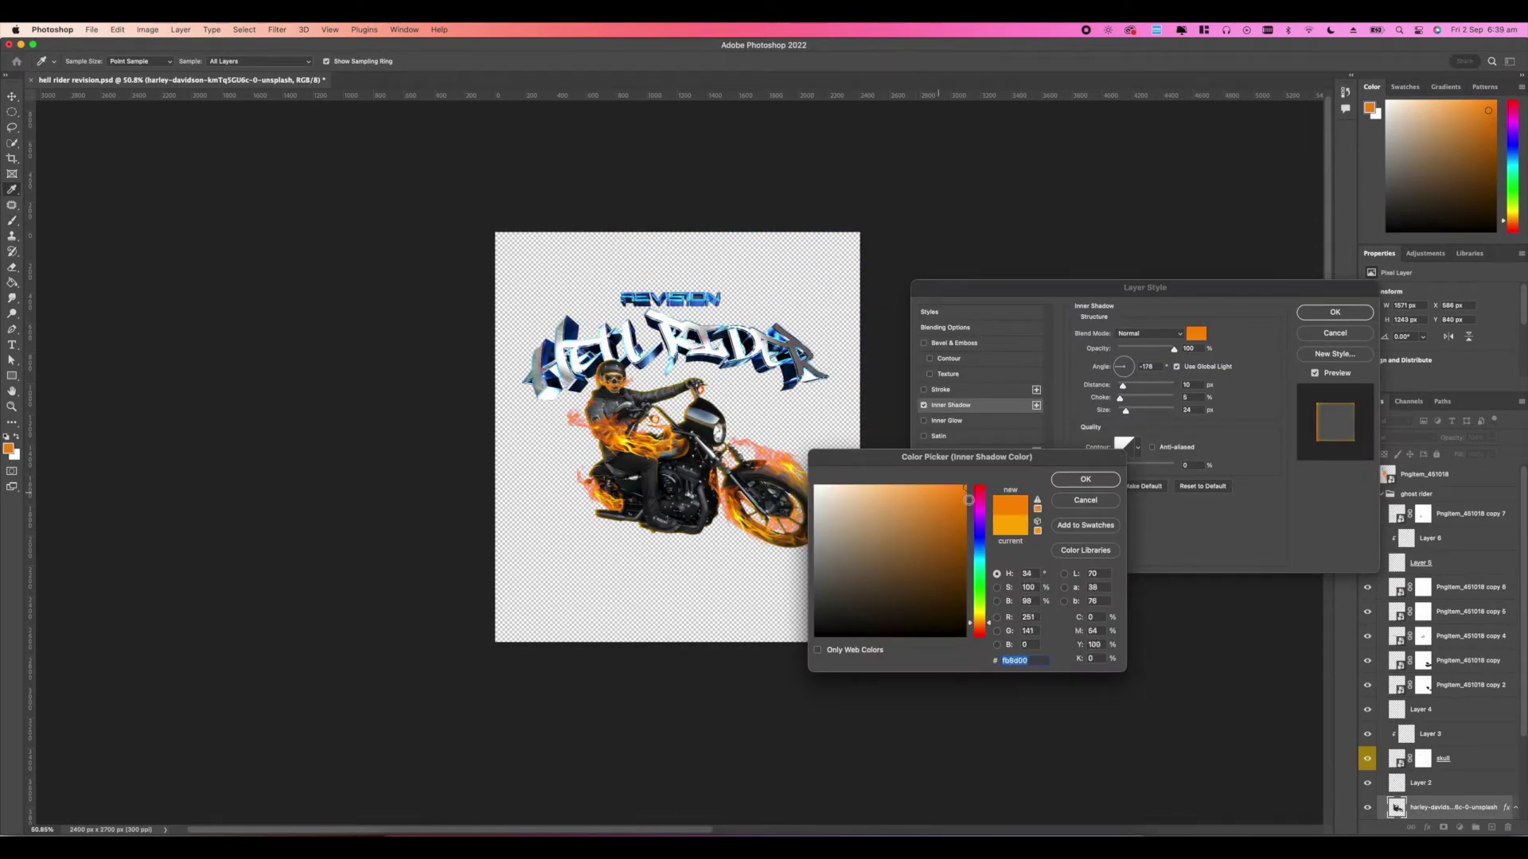
{"action": "left_click", "coordinate": [1073, 488]}
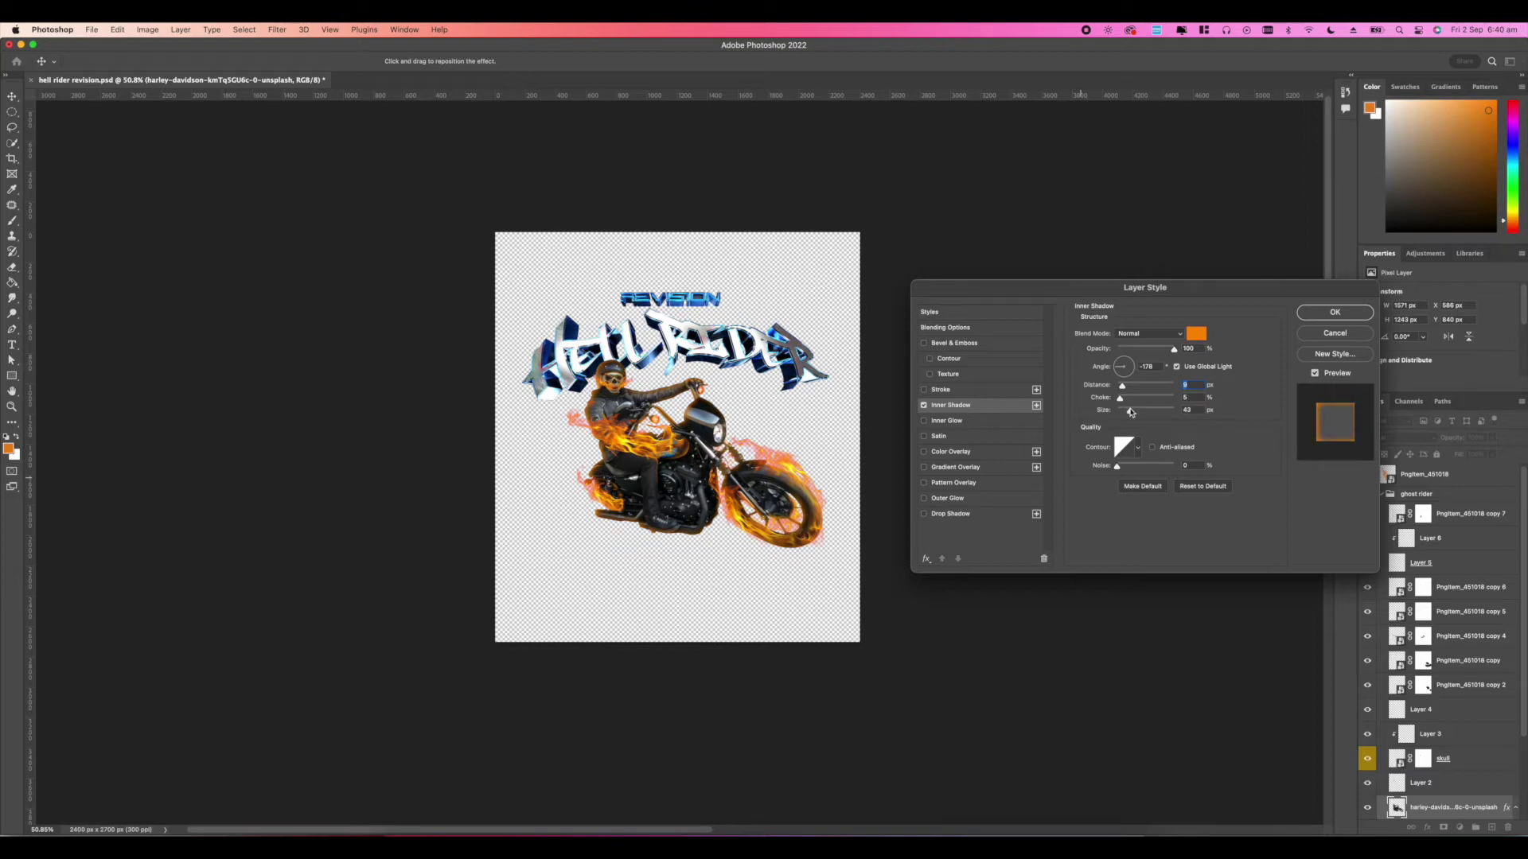
Step: Apply the motorcycle photo's orange Inner Shadow at 43 px size, check the rim glow on the bike, and reopen the effect's settings
{"action": "left_click", "coordinate": [1319, 311]}
{"action": "scroll", "coordinate": [679, 462], "scroll_direction": "up", "scroll_amount": 10}
{"action": "scroll", "coordinate": [677, 343], "scroll_direction": "up", "scroll_amount": 2}
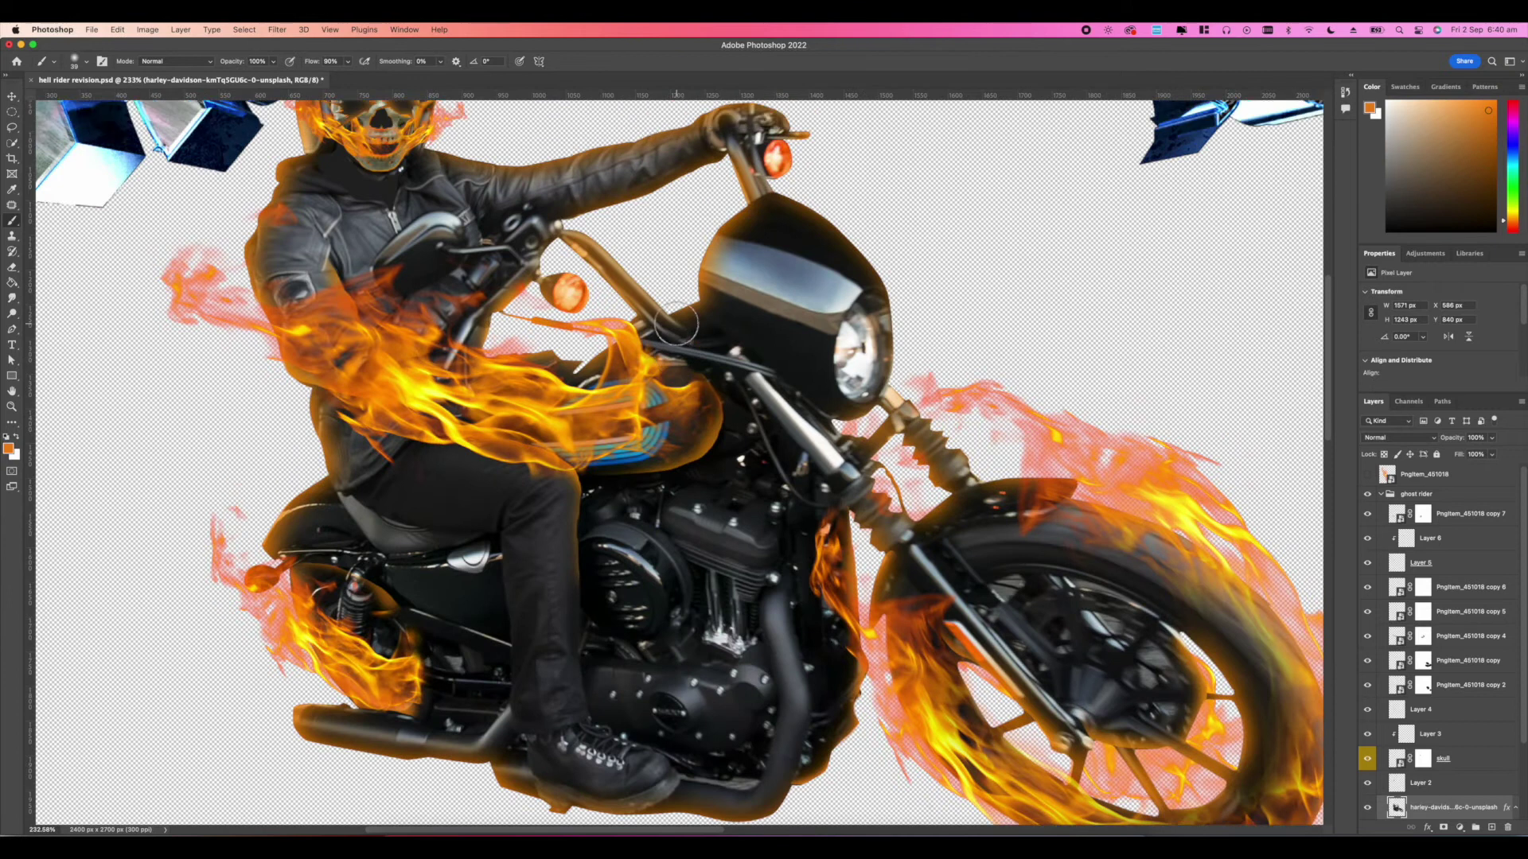
{"action": "scroll", "coordinate": [677, 322], "scroll_direction": "down", "scroll_amount": 8}
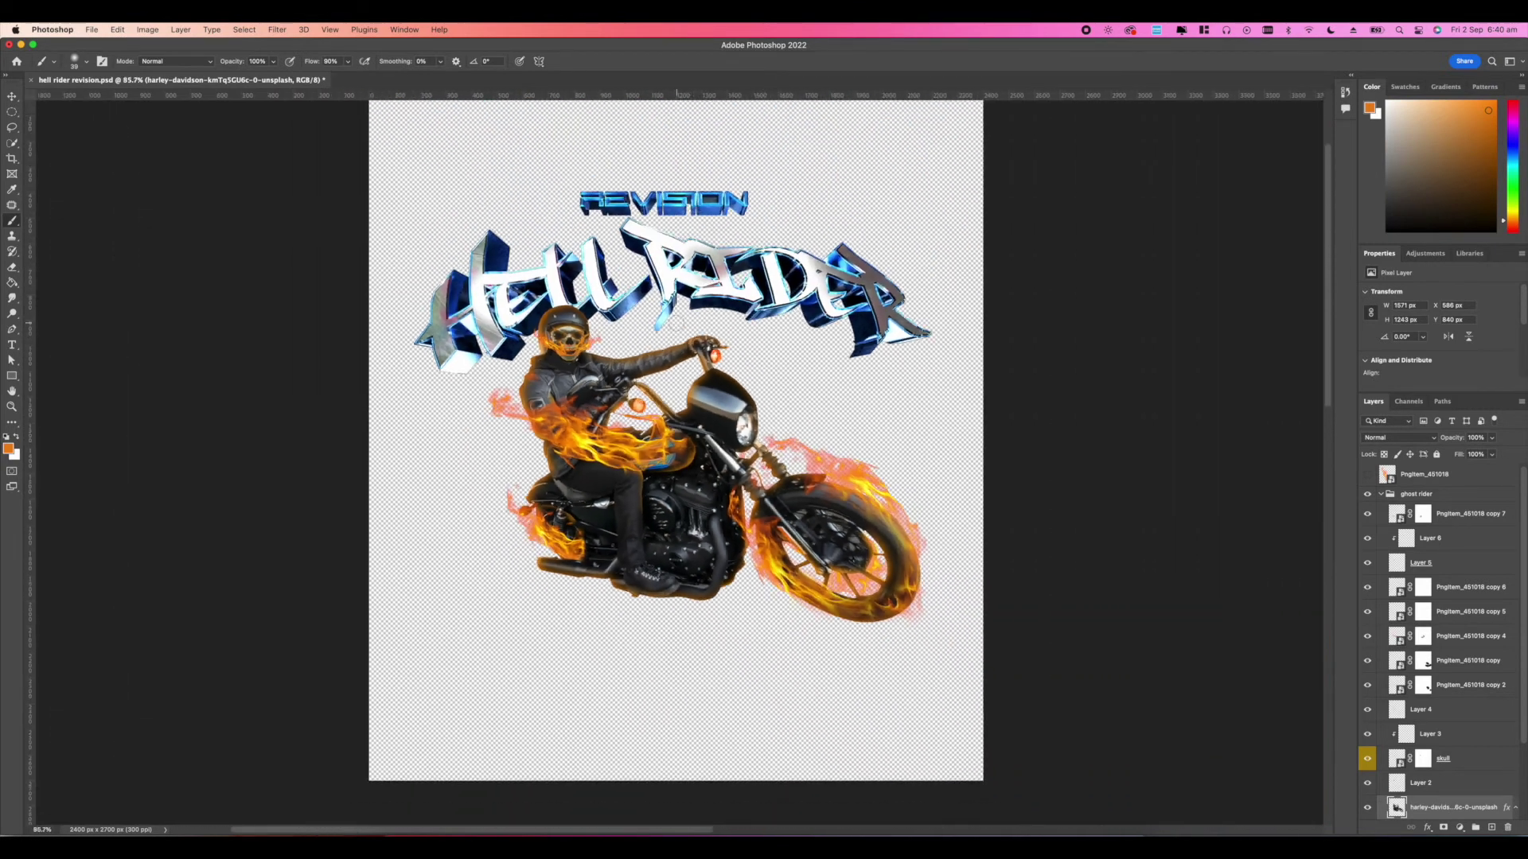
{"action": "scroll", "coordinate": [732, 396], "scroll_direction": "up", "scroll_amount": 3}
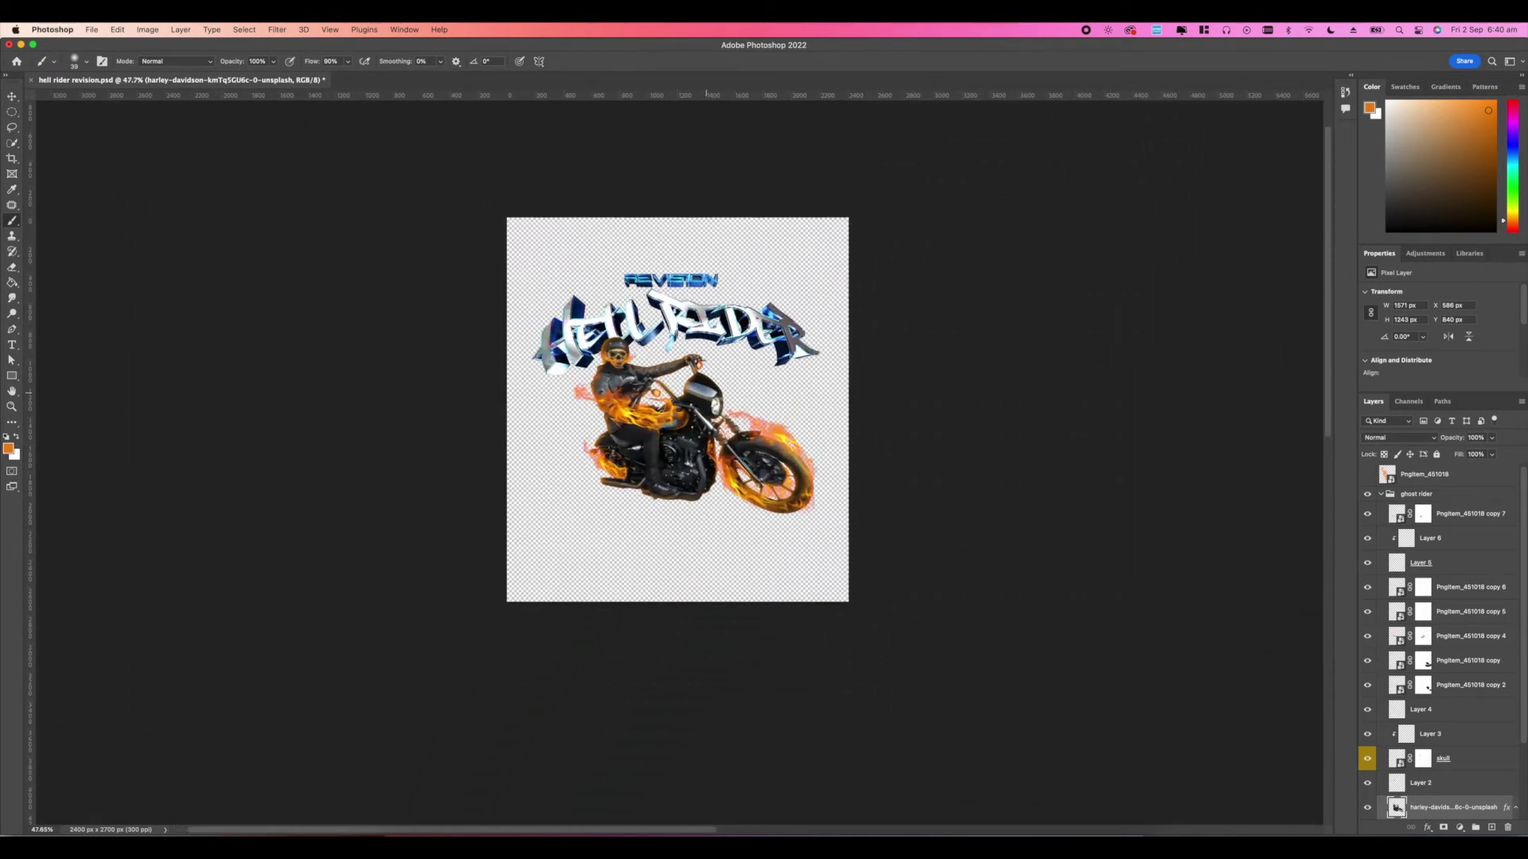
{"action": "scroll", "coordinate": [708, 383], "scroll_direction": "up", "scroll_amount": 4}
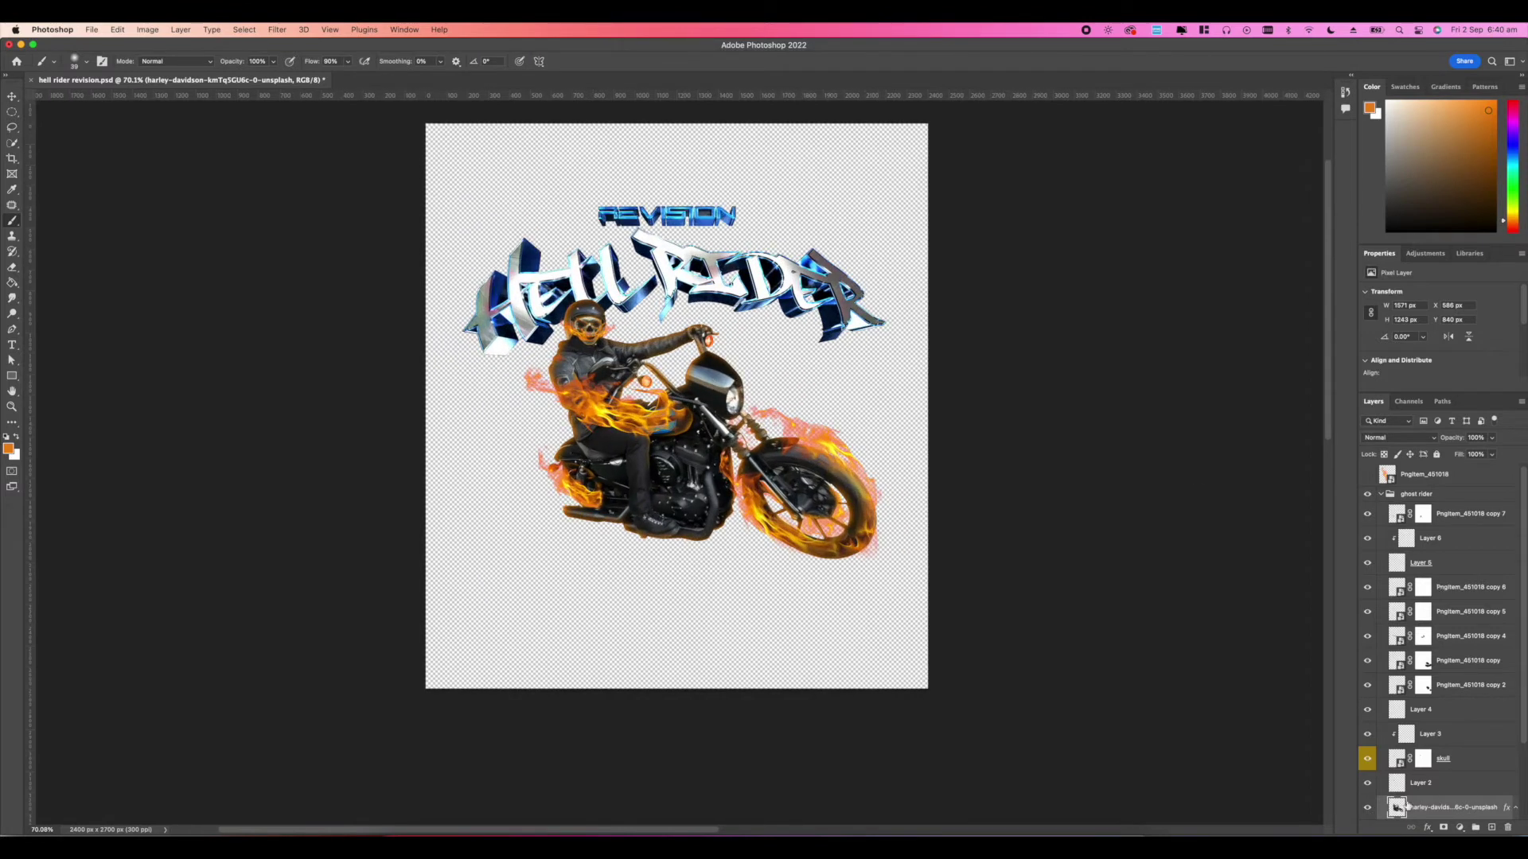
{"action": "scroll", "coordinate": [1412, 756], "scroll_direction": "down", "scroll_amount": 2}
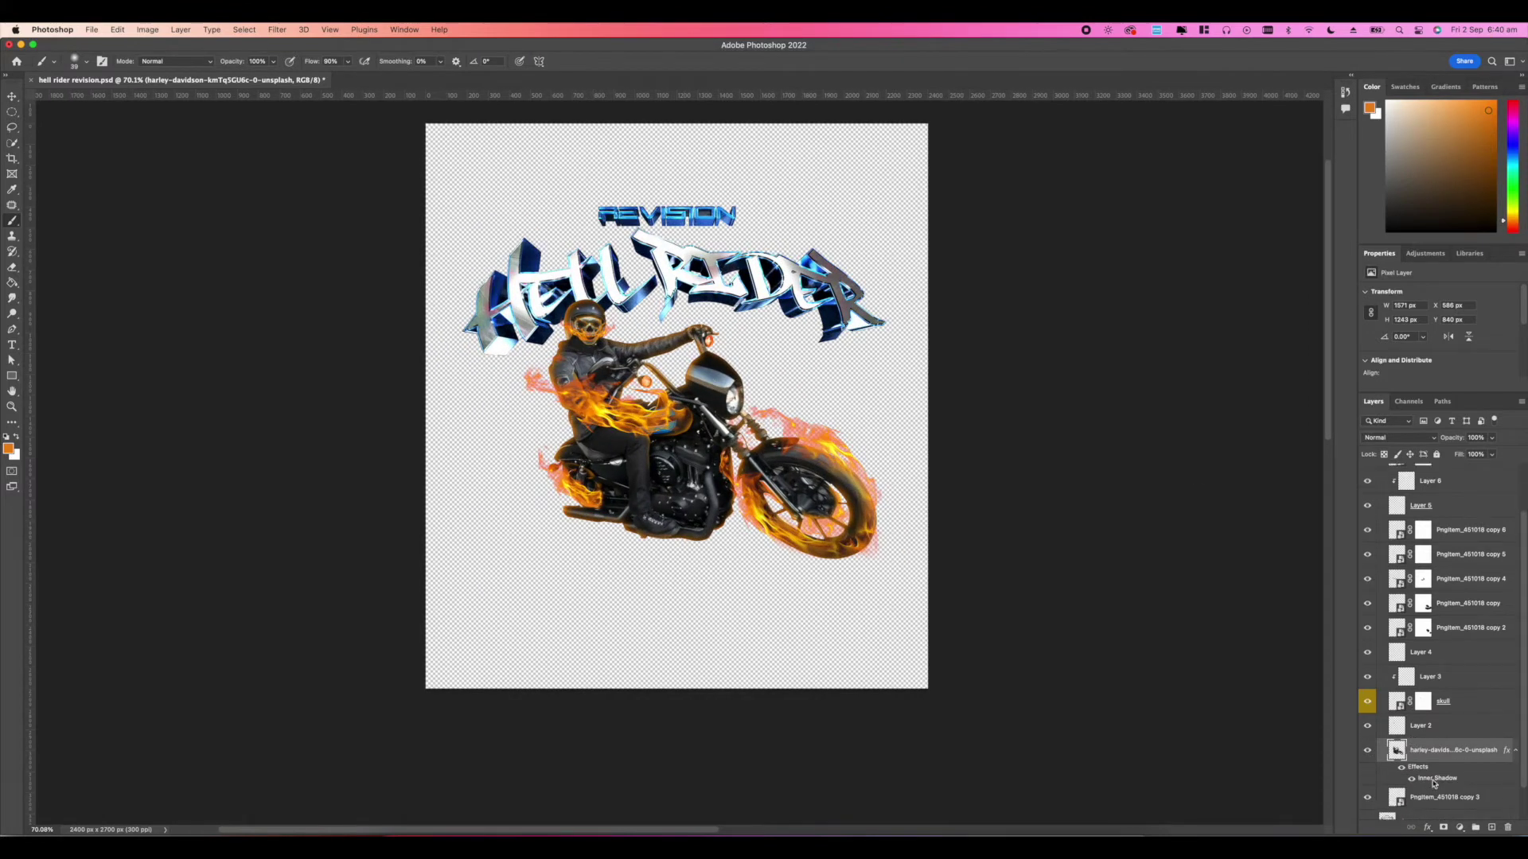
{"action": "double_click", "coordinate": [1434, 779]}
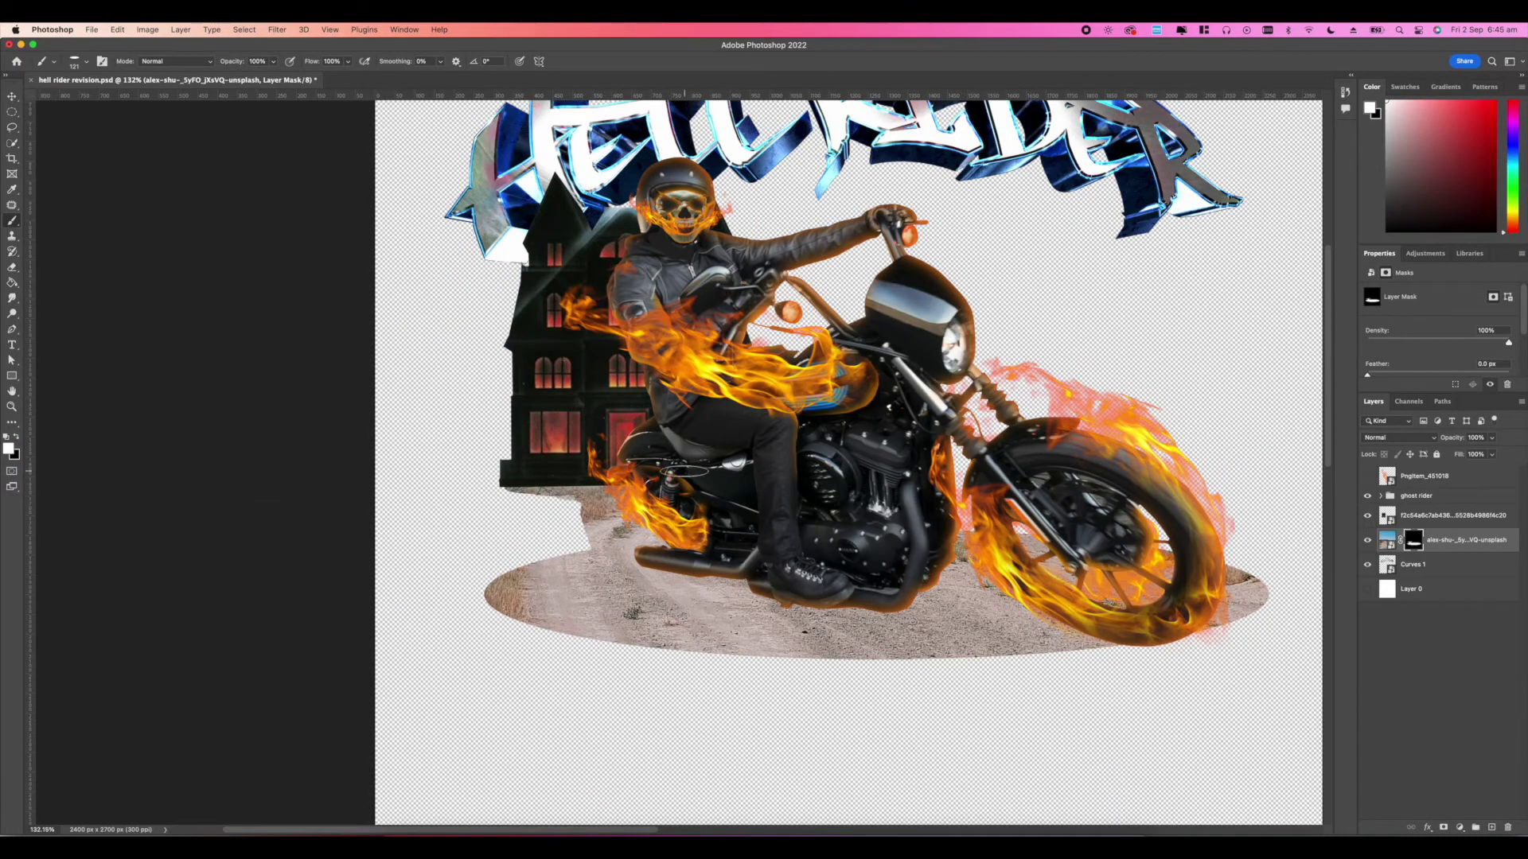
Step: Select the haunted house layer and shift the house slightly to the right behind the rider
{"action": "scroll", "coordinate": [683, 471], "scroll_direction": "up", "scroll_amount": 4}
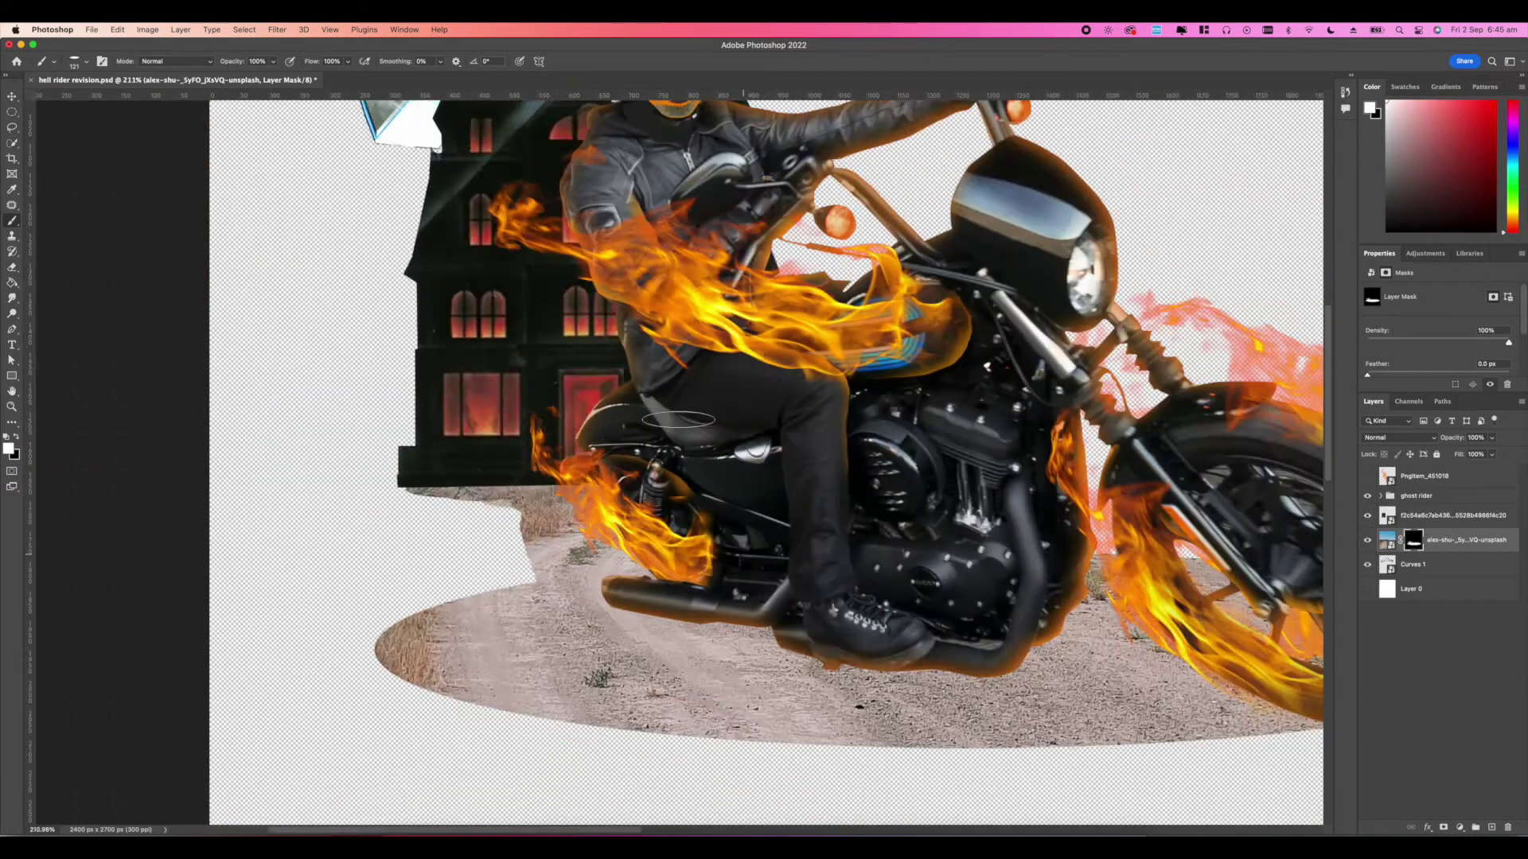
{"action": "scroll", "coordinate": [678, 420], "scroll_direction": "down", "scroll_amount": 2}
{"action": "key", "text": "alt+]"}
{"action": "scroll", "coordinate": [683, 445], "scroll_direction": "up", "scroll_amount": 3}
{"action": "key", "text": "super+t"}
{"action": "left_click_drag", "start_coordinate": [688, 471], "coordinate": [729, 471]}
{"action": "key", "text": "Return"}
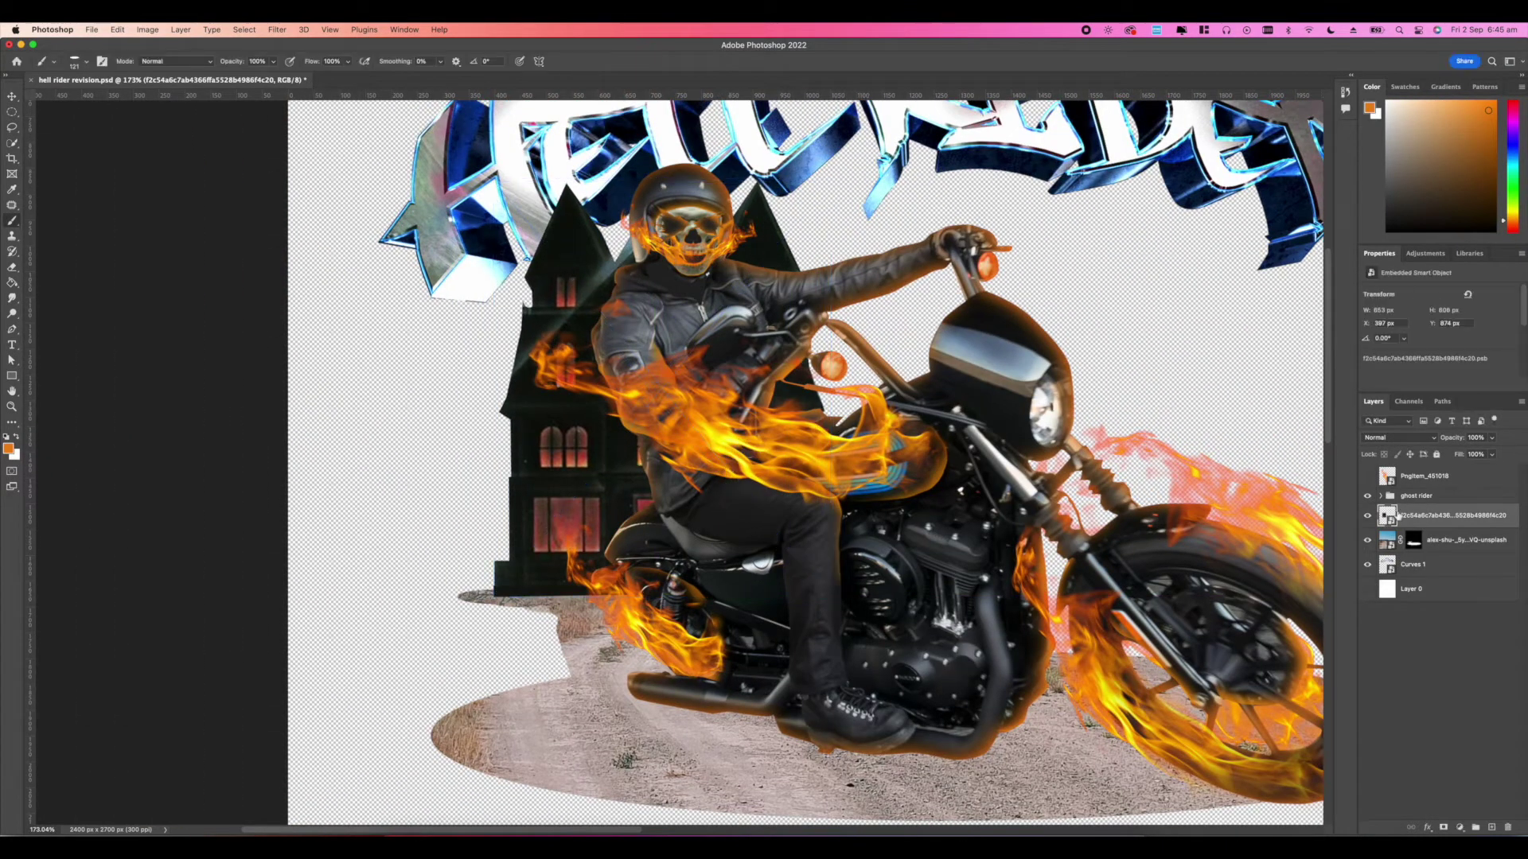
Step: Select the ground photo's layer mask and choose a rough textured brush from the brush presets
{"action": "key", "text": "alt+["}
{"action": "key", "text": "ctrl+0"}
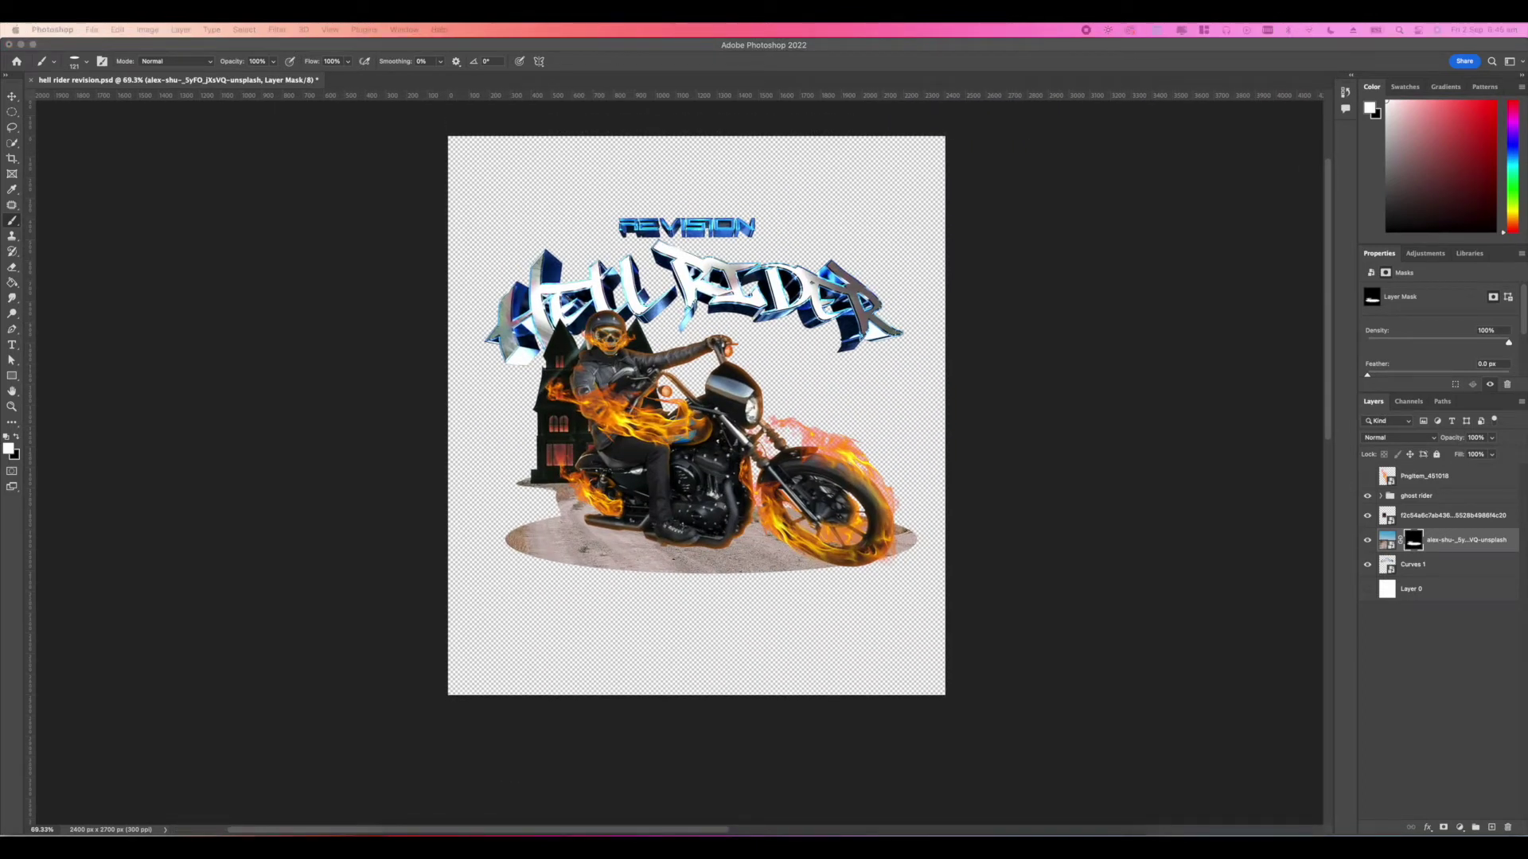
{"action": "left_click", "coordinate": [743, 505]}
{"action": "scroll", "coordinate": [691, 446], "scroll_direction": "up", "scroll_amount": 3}
{"action": "scroll", "coordinate": [677, 469], "scroll_direction": "down", "scroll_amount": 4}
{"action": "scroll", "coordinate": [932, 545], "scroll_direction": "up", "scroll_amount": 3}
{"action": "right_click", "coordinate": [939, 649]}
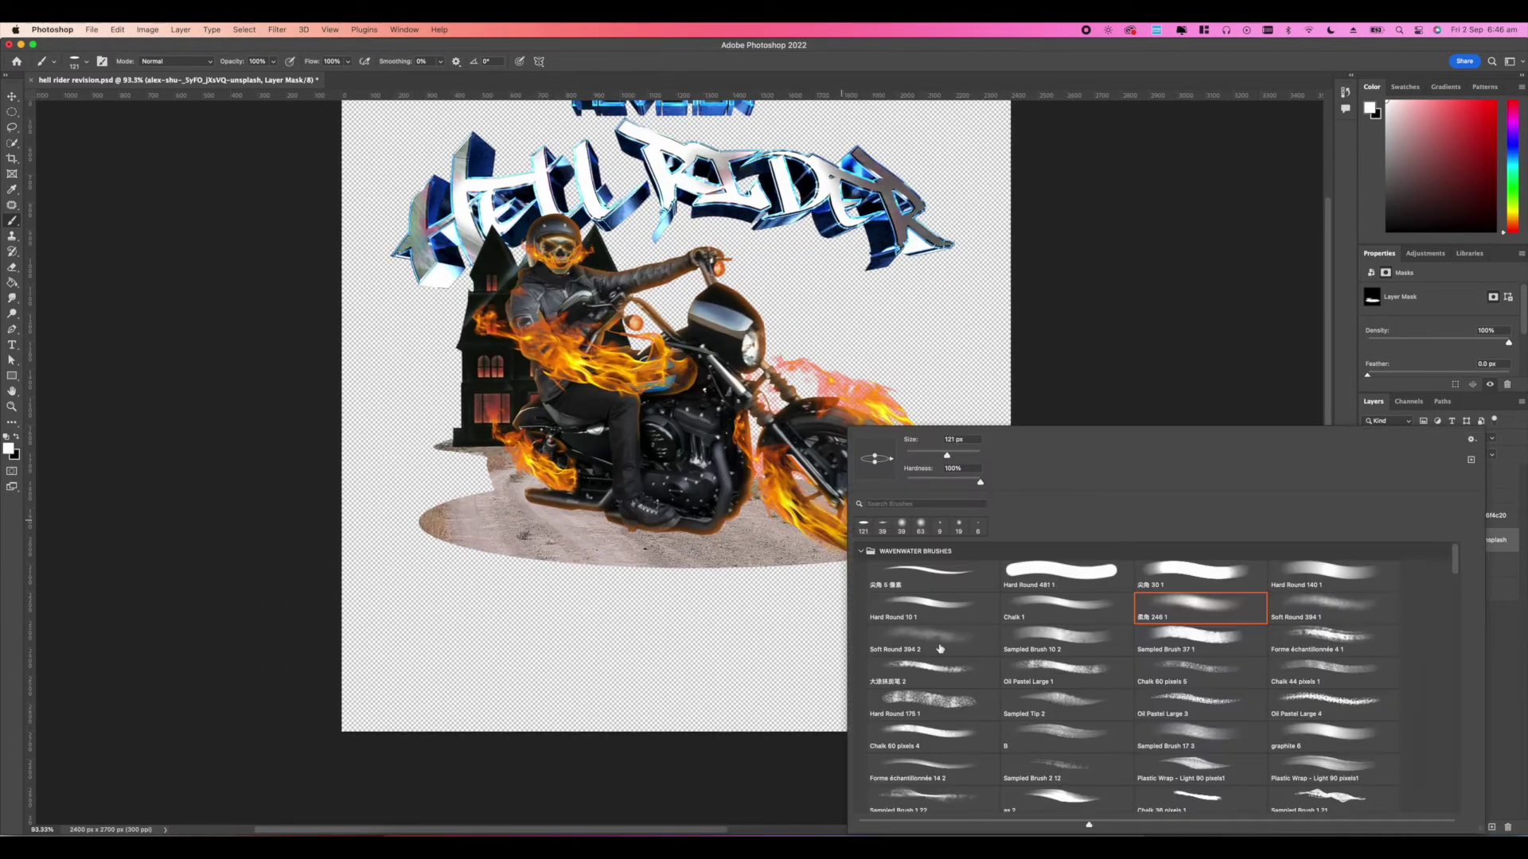
{"action": "left_click", "coordinate": [860, 551]}
{"action": "left_click", "coordinate": [861, 568]}
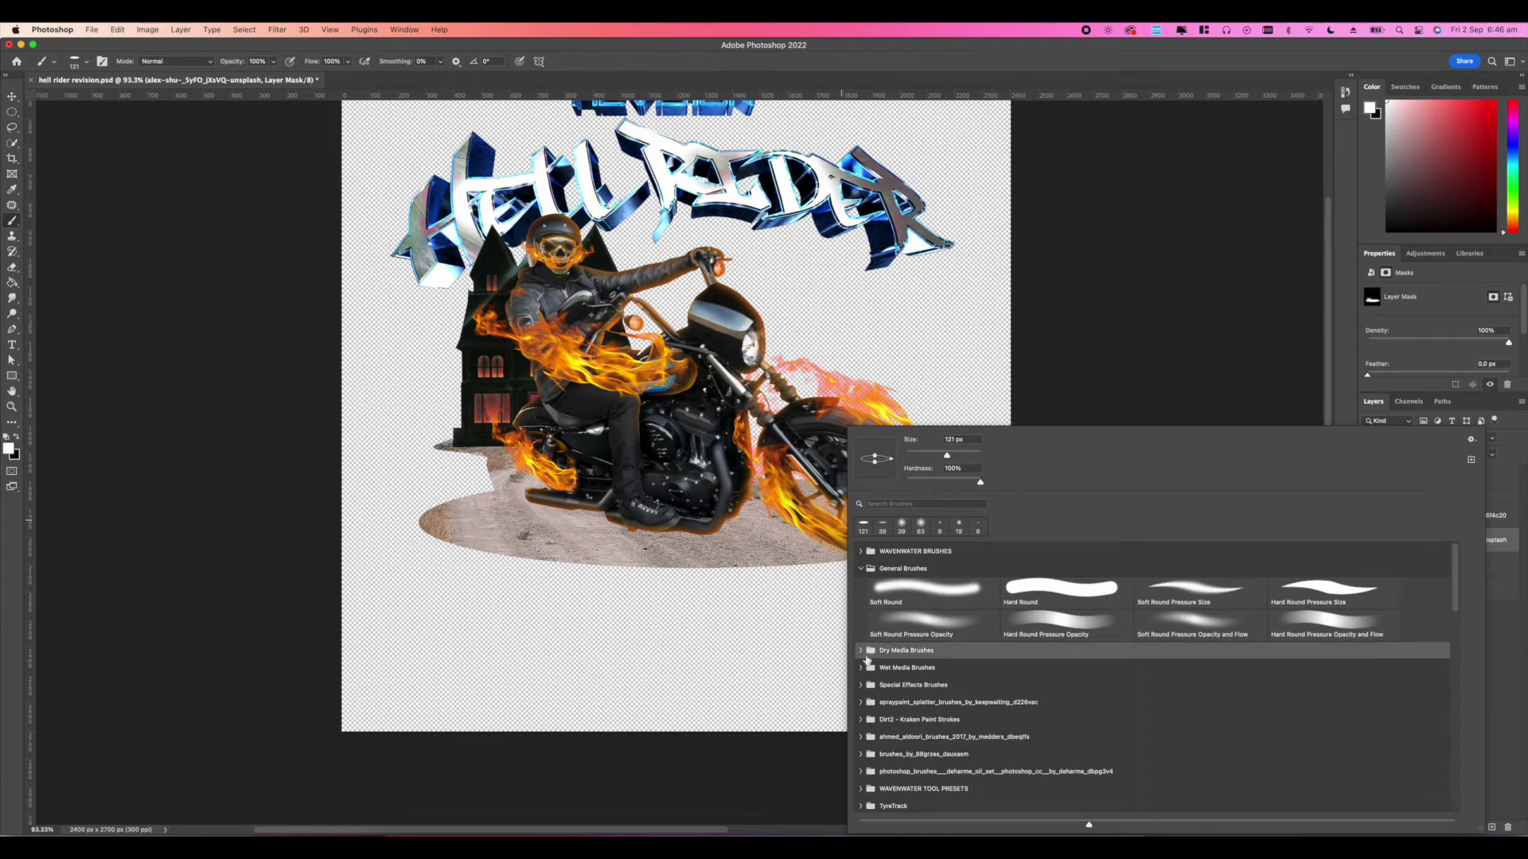
{"action": "scroll", "coordinate": [927, 782], "scroll_direction": "down", "scroll_amount": 10}
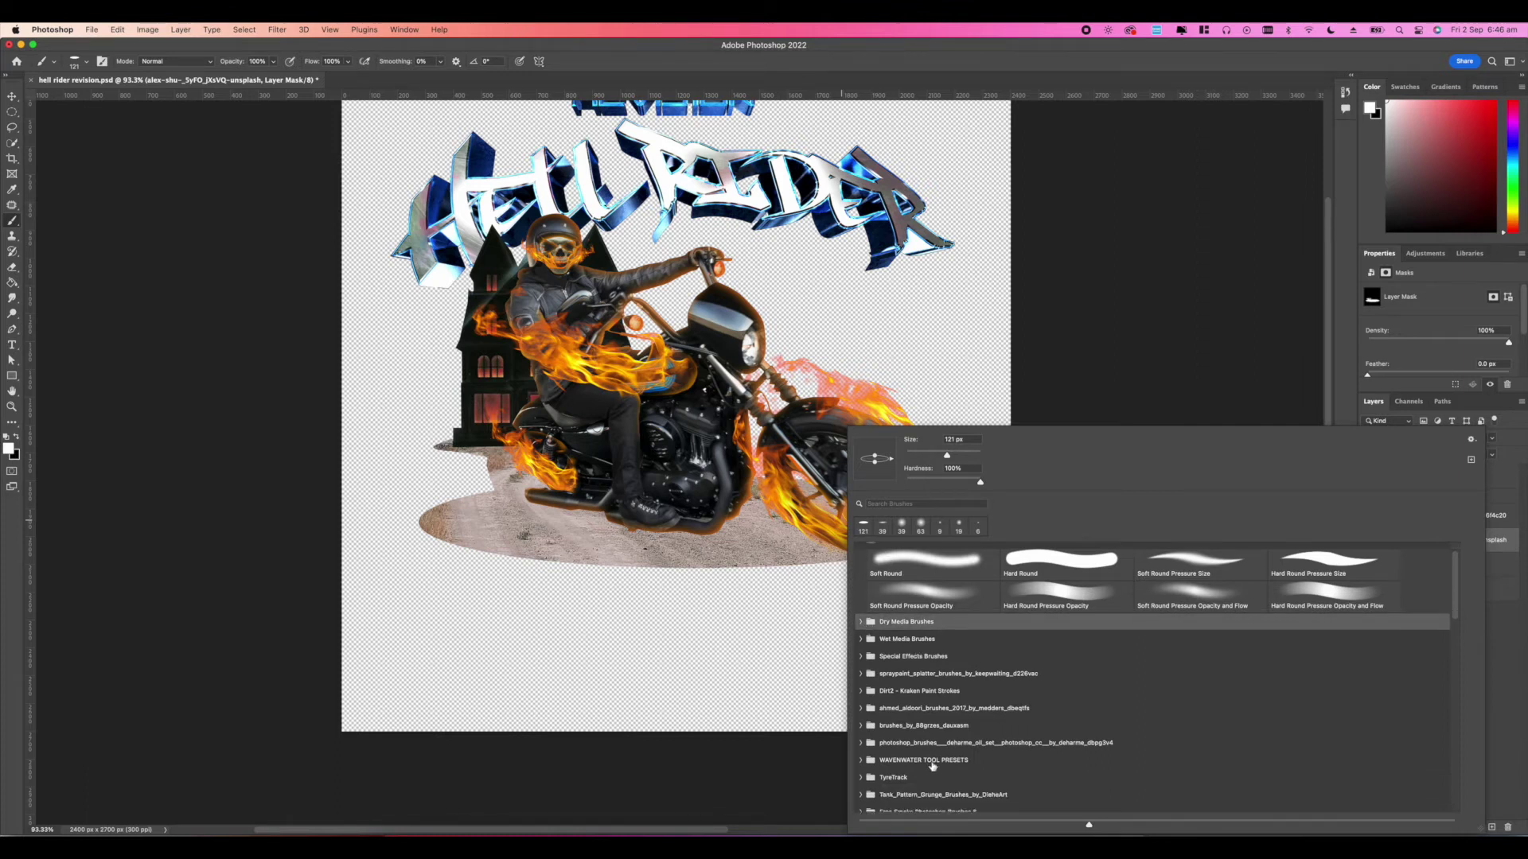
{"action": "left_click", "coordinate": [928, 764]}
Step: Brush along the lower and outer edges of the ground photo's mask to give the dirt patch a rough, uneven border
{"action": "left_click", "coordinate": [531, 565]}
{"action": "key", "text": "super+z"}
{"action": "left_click_drag", "start_coordinate": [833, 575], "coordinate": [492, 546]}
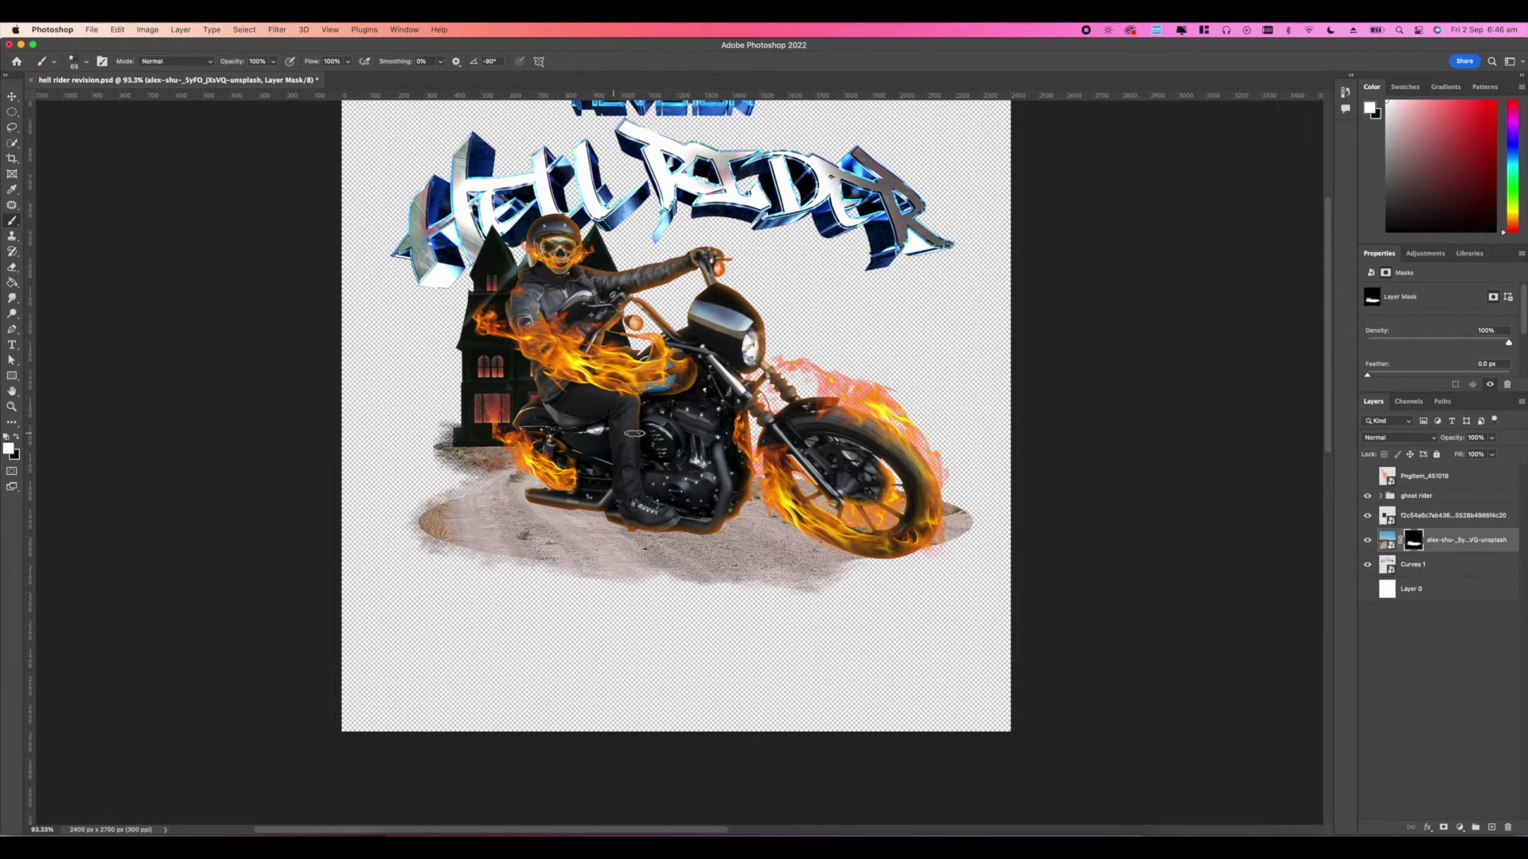
{"action": "left_click_drag", "start_coordinate": [434, 489], "coordinate": [446, 553]}
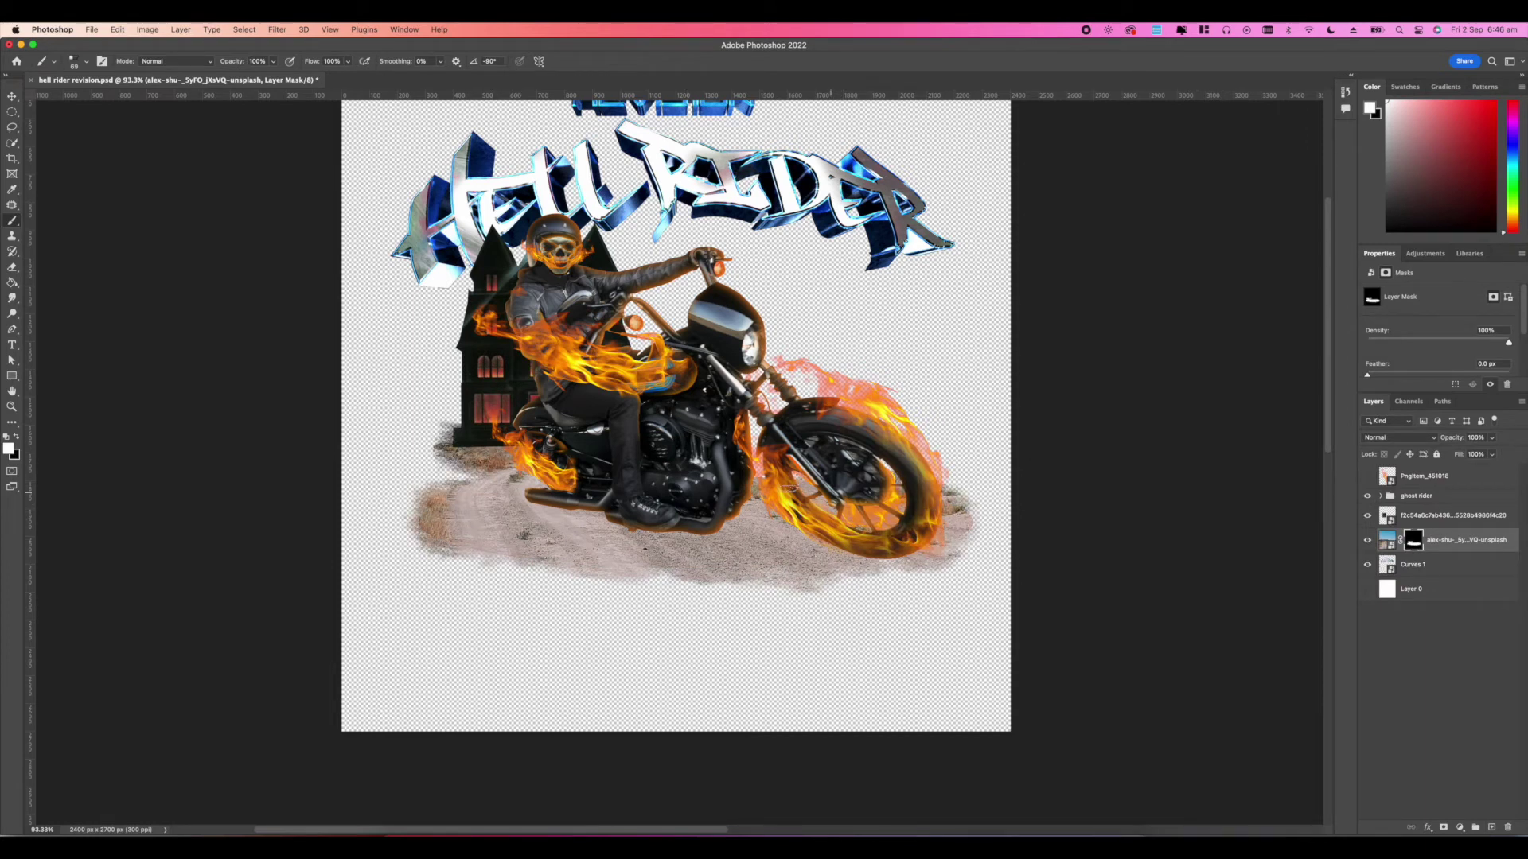
Step: Add a layer above the ground photo and set up a flattened Soft Round Pressure Opacity and Flow brush at 412 px
{"action": "scroll", "coordinate": [676, 414], "scroll_direction": "down", "scroll_amount": 5}
{"action": "scroll", "coordinate": [676, 413], "scroll_direction": "up", "scroll_amount": 5}
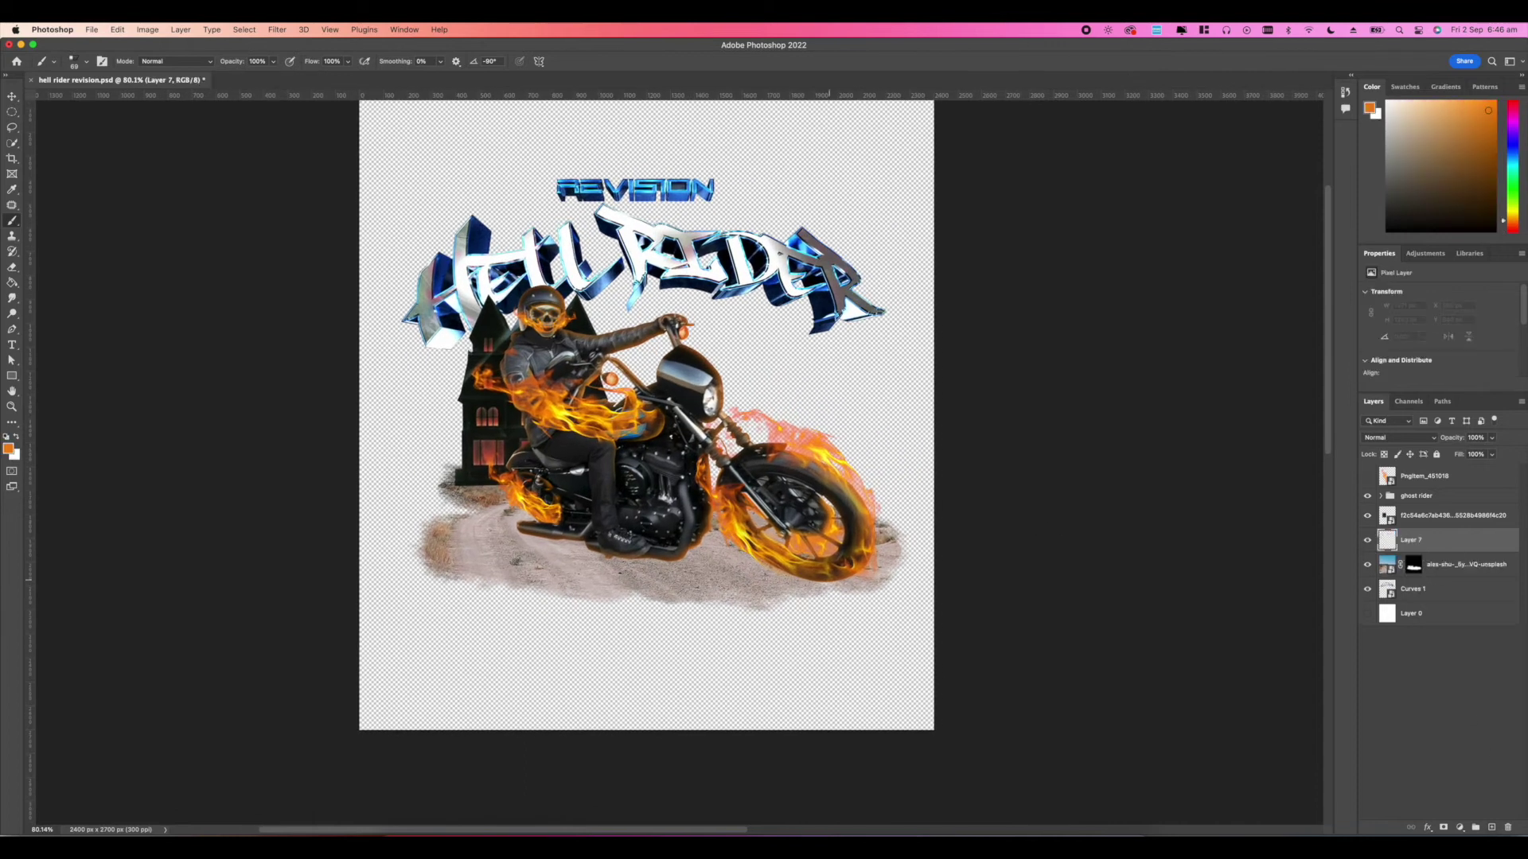
{"action": "right_click", "coordinate": [765, 557]}
{"action": "scroll", "coordinate": [903, 660], "scroll_direction": "up", "scroll_amount": 10}
{"action": "double_click", "coordinate": [1123, 625]}
{"action": "right_click", "coordinate": [791, 549]}
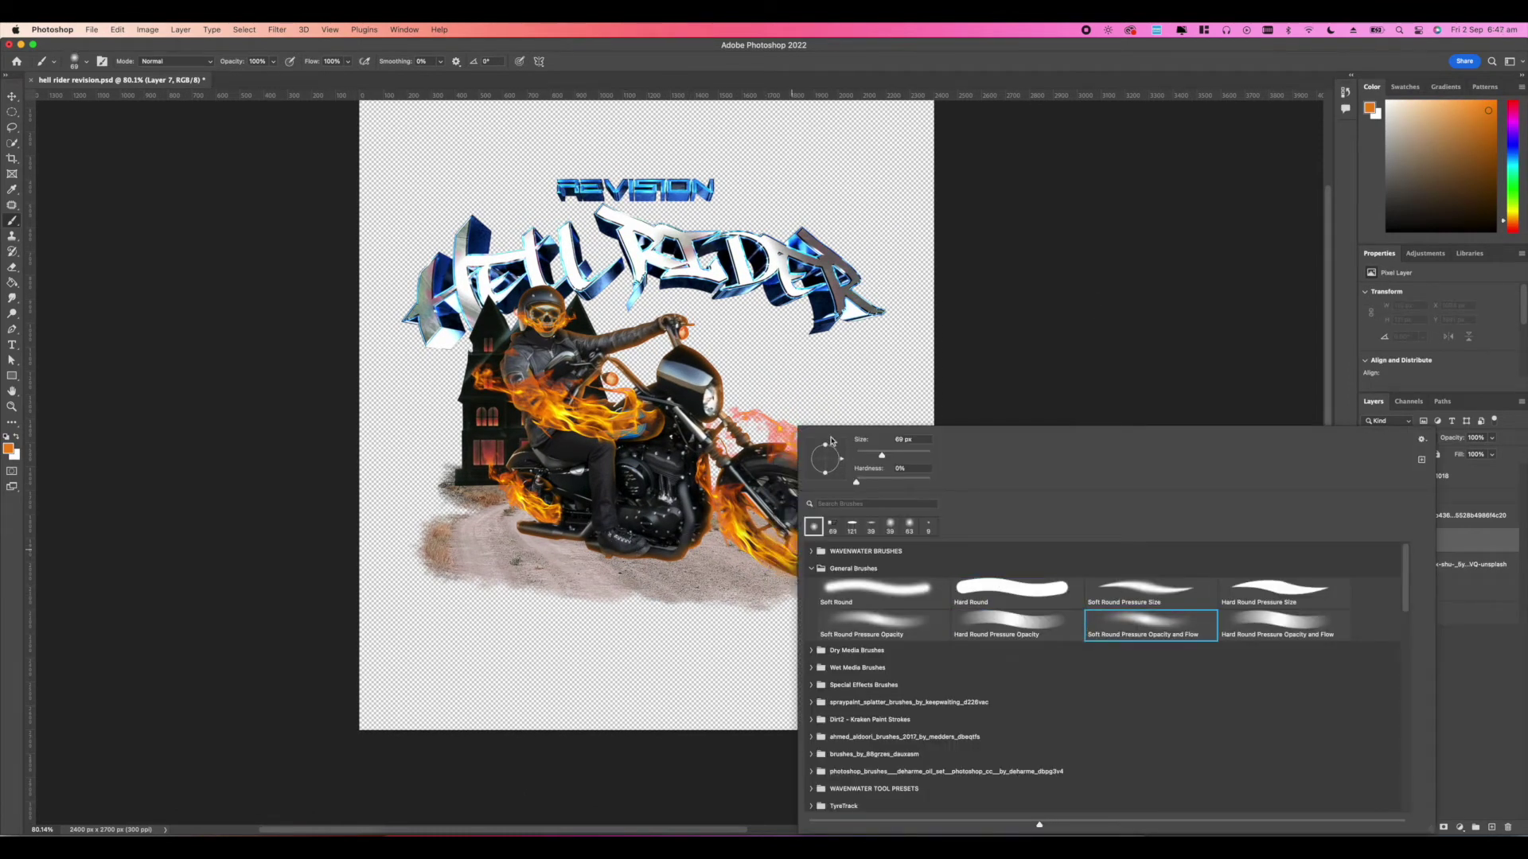
{"action": "left_click", "coordinate": [895, 454]}
Step: Paint an orange glow on the ground beneath the bike and set the glow layer to Screen
{"action": "left_click", "coordinate": [628, 548]}
{"action": "key", "text": "super+z"}
{"action": "mouse_move", "coordinate": [581, 521]}
{"action": "left_mouse_down"}
{"action": "mouse_move", "coordinate": [720, 537]}
{"action": "mouse_move", "coordinate": [527, 499]}
{"action": "left_mouse_up"}
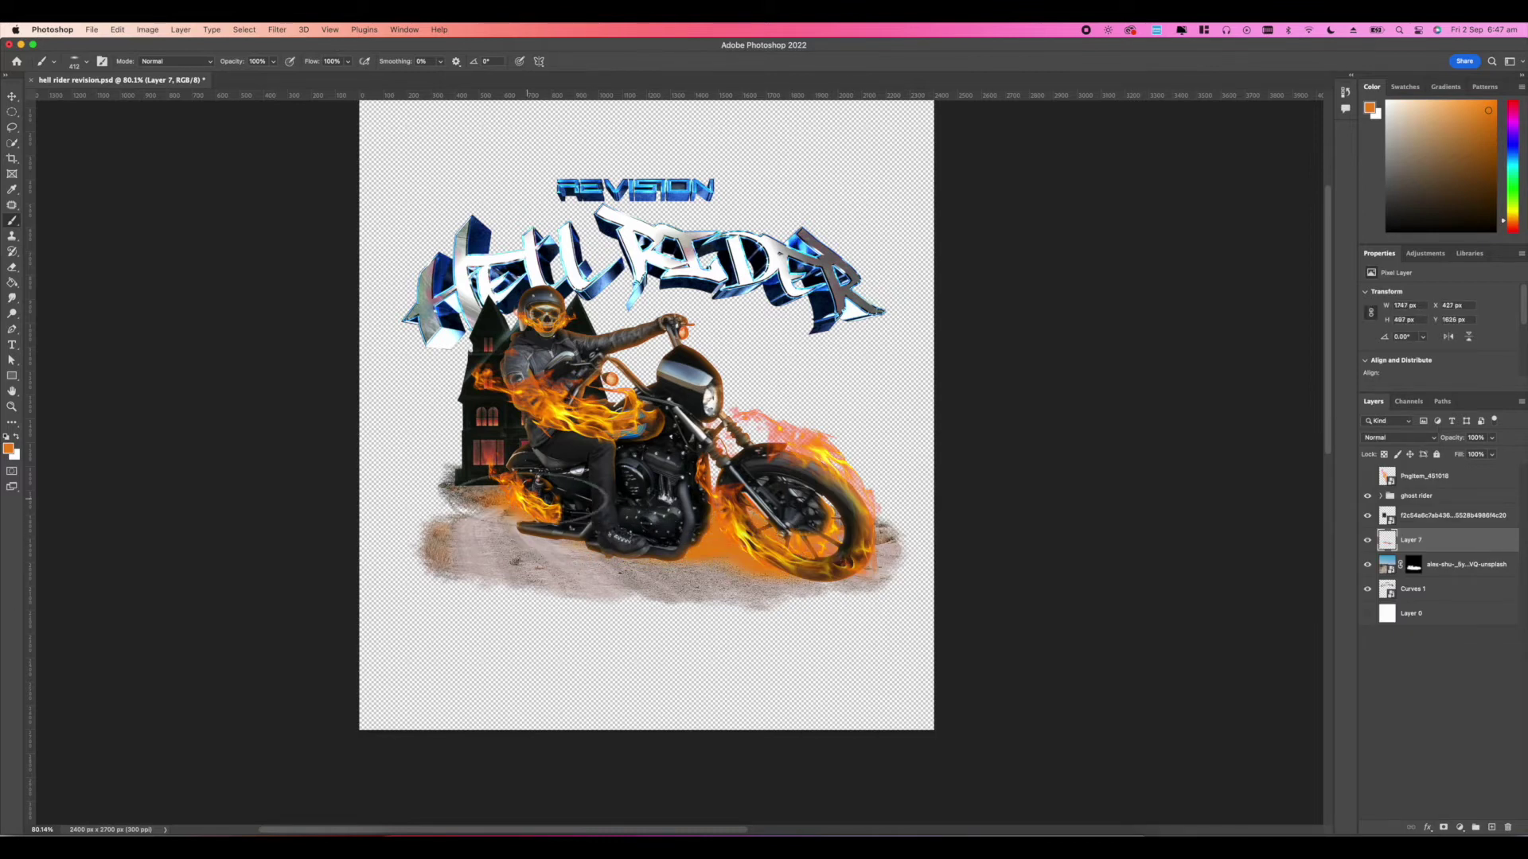
{"action": "left_click", "coordinate": [1398, 438]}
{"action": "left_click", "coordinate": [1399, 546]}
{"action": "left_click", "coordinate": [517, 563]}
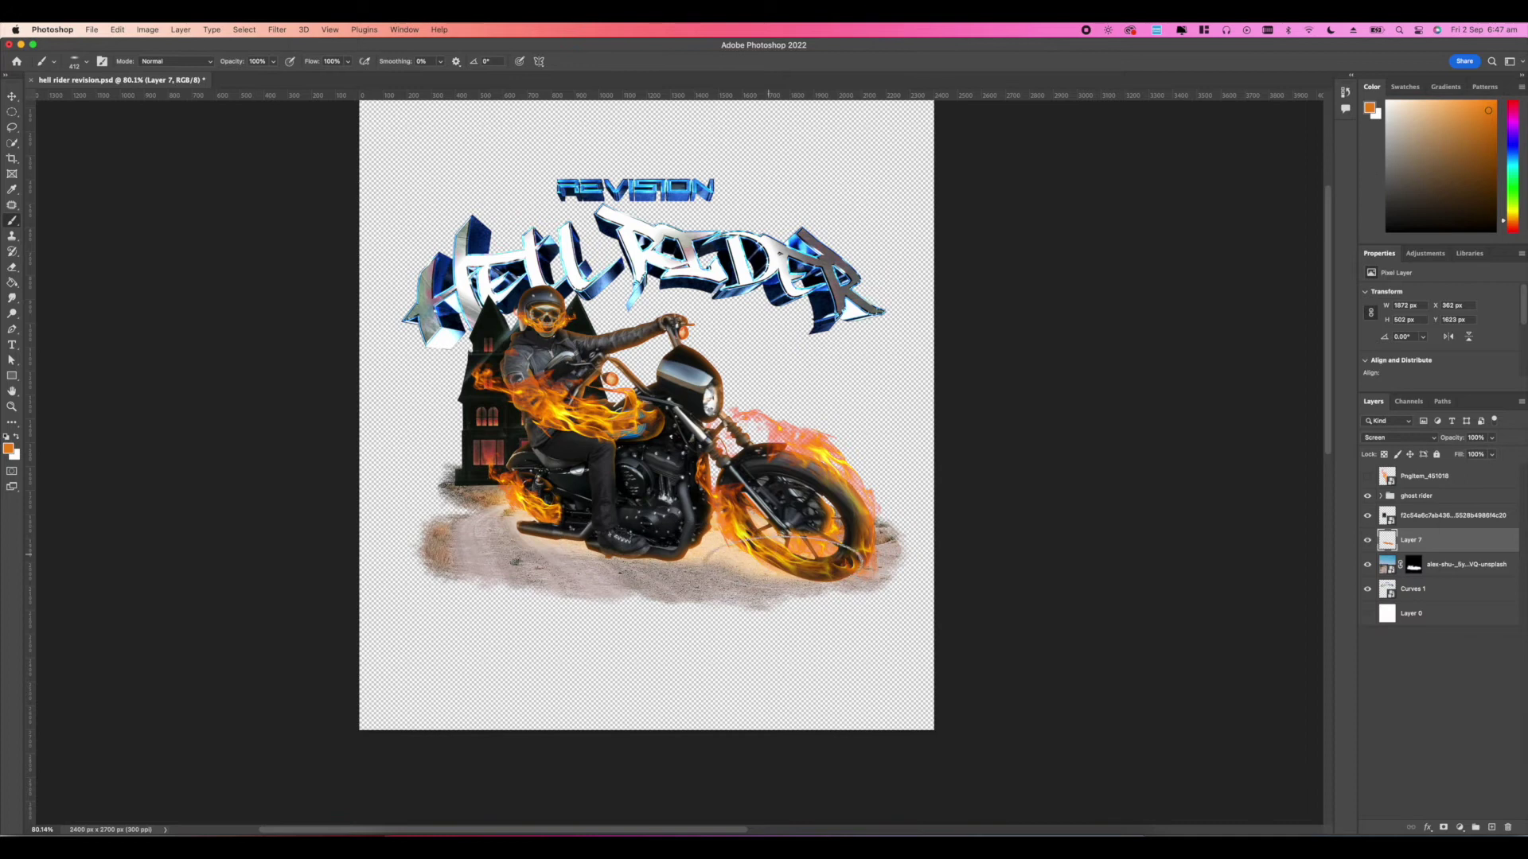
{"action": "scroll", "coordinate": [417, 525], "scroll_direction": "up", "scroll_amount": 4}
{"action": "scroll", "coordinate": [863, 541], "scroll_direction": "down", "scroll_amount": 3}
{"action": "scroll", "coordinate": [1046, 541], "scroll_direction": "up", "scroll_amount": 3}
{"action": "scroll", "coordinate": [776, 486], "scroll_direction": "down", "scroll_amount": 2}
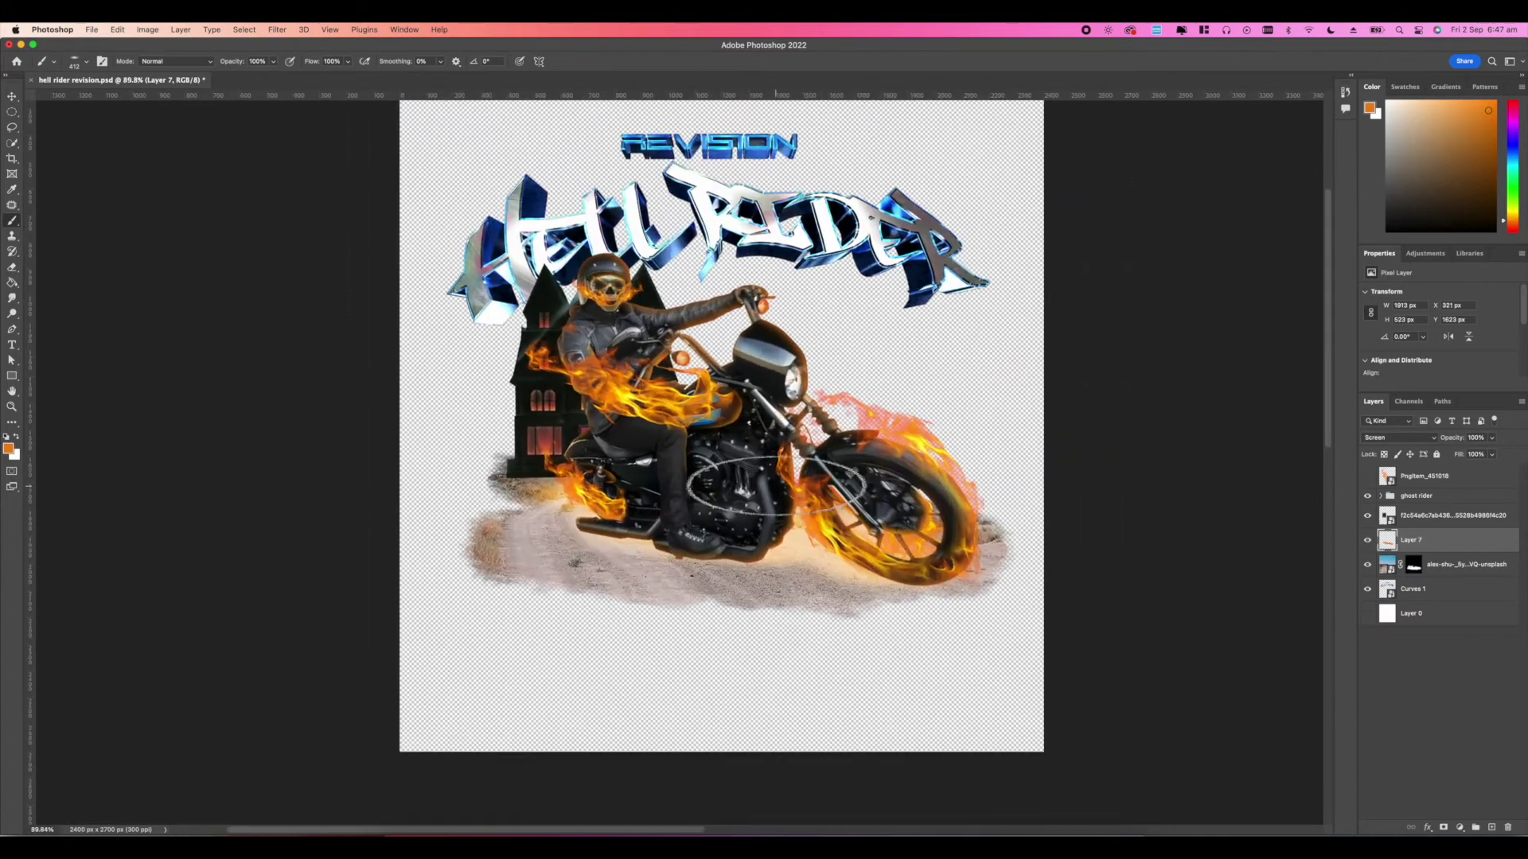
Step: Add a layer above the ghost rider group and set the Soft Round Pressure Opacity and Flow brush to 143 px
{"action": "left_click", "coordinate": [1418, 497]}
{"action": "key", "text": "super+shift+alt+n"}
{"action": "right_click", "coordinate": [733, 490]}
{"action": "left_click", "coordinate": [1092, 626]}
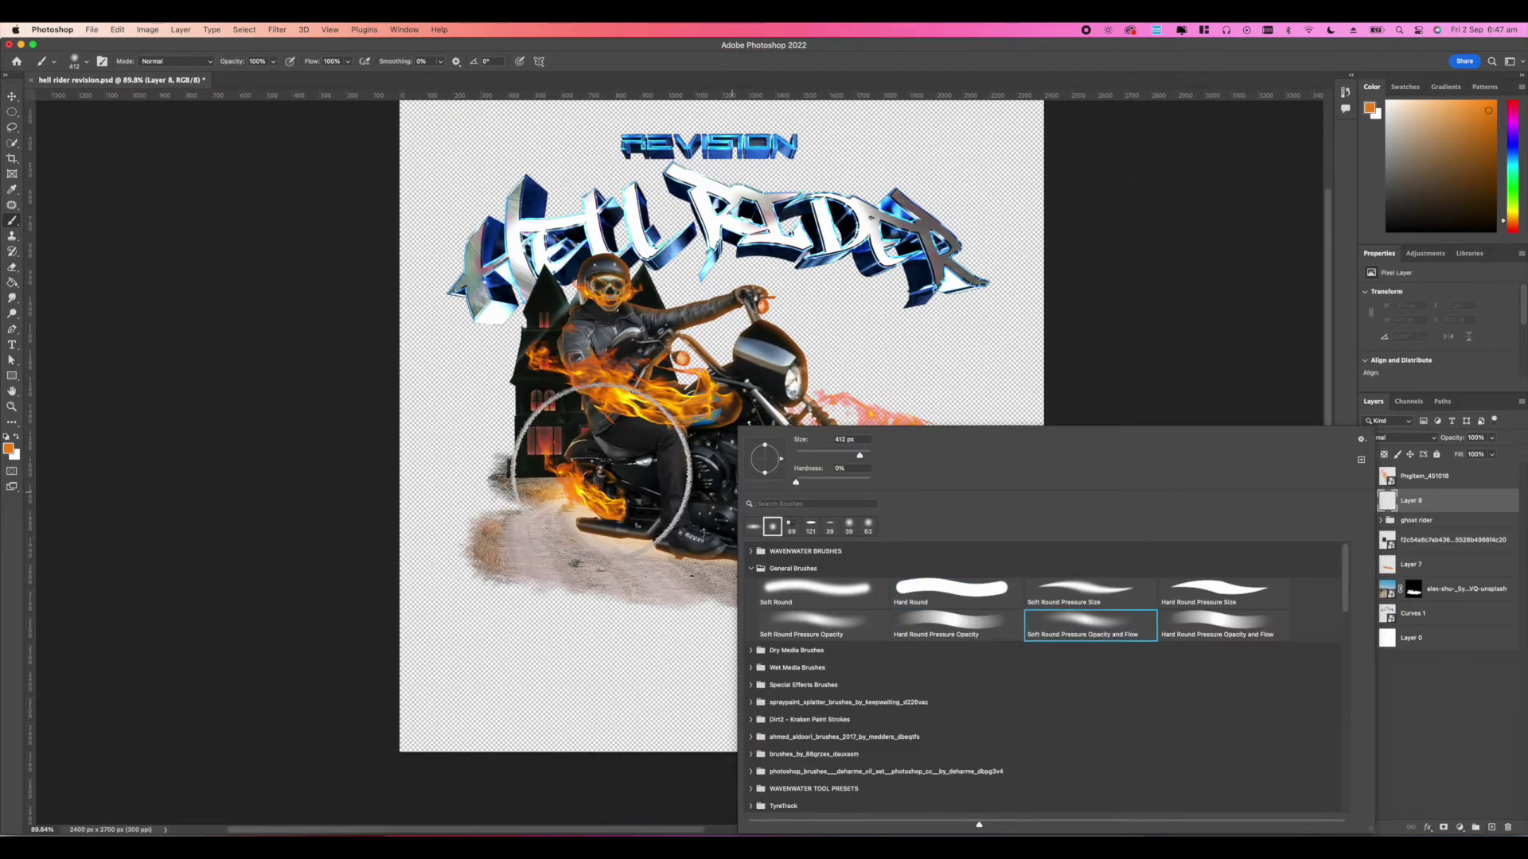
{"action": "right_click", "coordinate": [786, 479]}
Step: Paint orange over the flames on the rear wheel, front wheel and arm, and over the rider's skull
{"action": "mouse_move", "coordinate": [577, 477]}
{"action": "left_mouse_down"}
{"action": "mouse_move", "coordinate": [628, 504]}
{"action": "mouse_move", "coordinate": [556, 458]}
{"action": "left_mouse_up"}
{"action": "key", "text": "super+z"}
{"action": "left_click_drag", "start_coordinate": [779, 454], "coordinate": [933, 557]}
{"action": "mouse_move", "coordinate": [845, 412]}
{"action": "left_mouse_down"}
{"action": "mouse_move", "coordinate": [959, 468]}
{"action": "mouse_move", "coordinate": [945, 555]}
{"action": "left_mouse_up"}
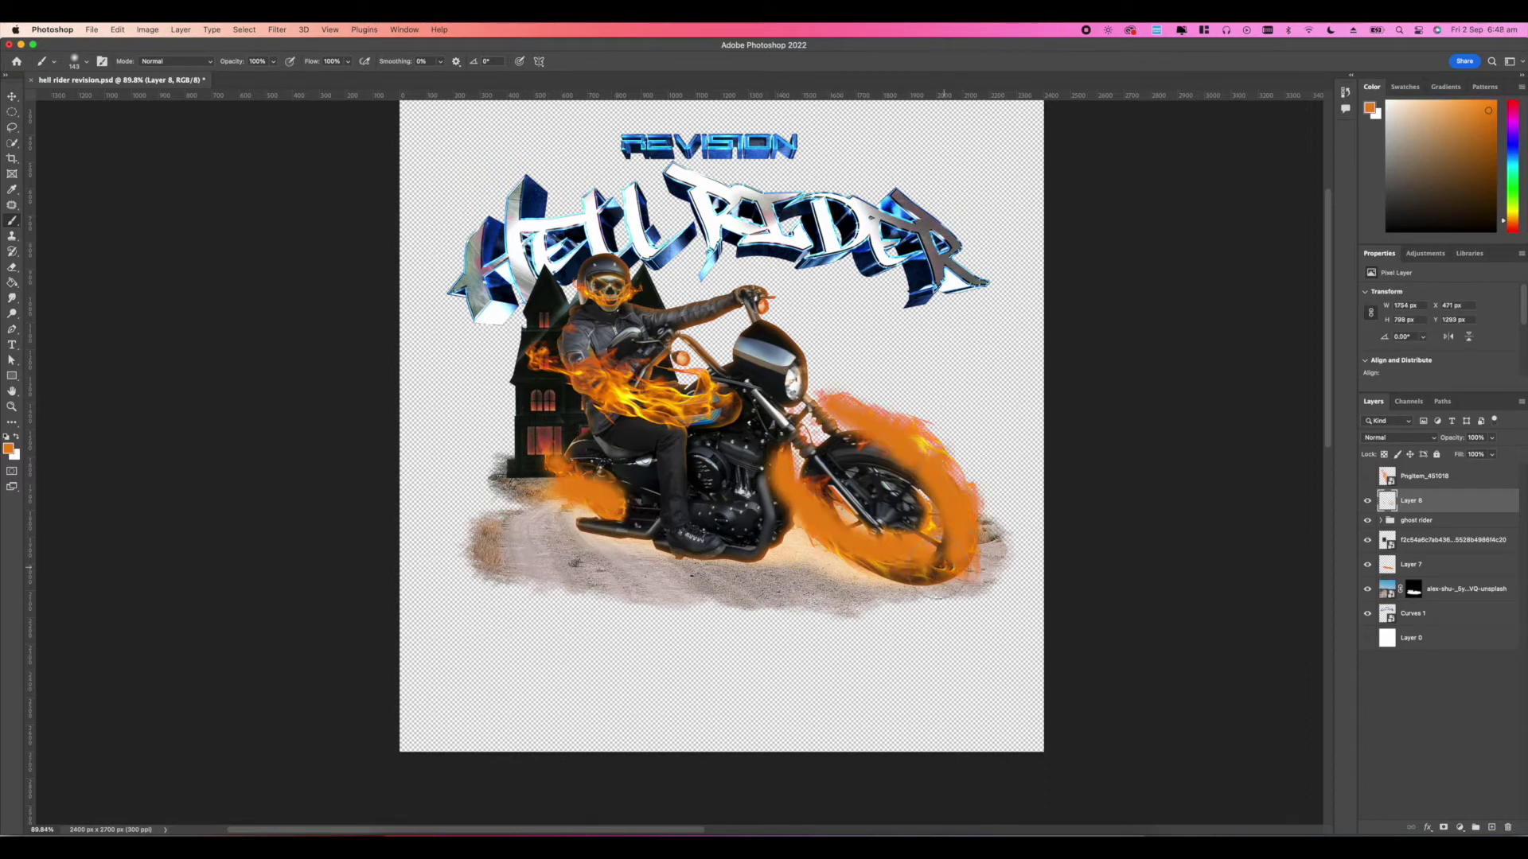
{"action": "left_click_drag", "start_coordinate": [546, 357], "coordinate": [708, 397]}
{"action": "mouse_move", "coordinate": [592, 292]}
{"action": "left_mouse_down"}
{"action": "mouse_move", "coordinate": [752, 306]}
{"action": "mouse_move", "coordinate": [581, 282]}
{"action": "mouse_move", "coordinate": [628, 291]}
{"action": "left_mouse_up"}
{"action": "left_click_drag", "start_coordinate": [676, 394], "coordinate": [736, 418]}
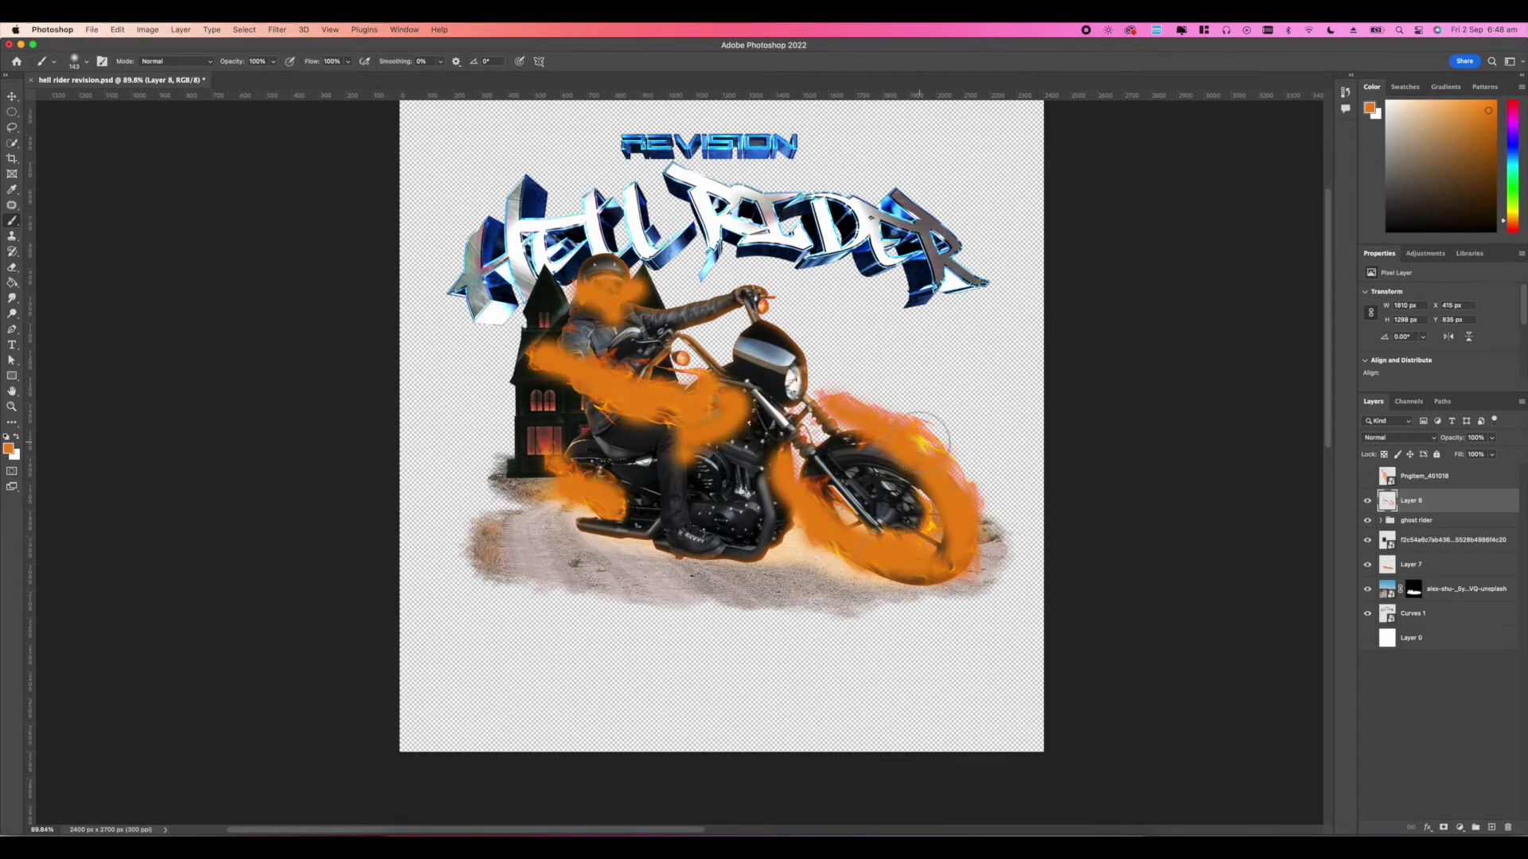
Step: Set the blend mode of the orange ground glow layer to Screen
{"action": "left_click", "coordinate": [1398, 438]}
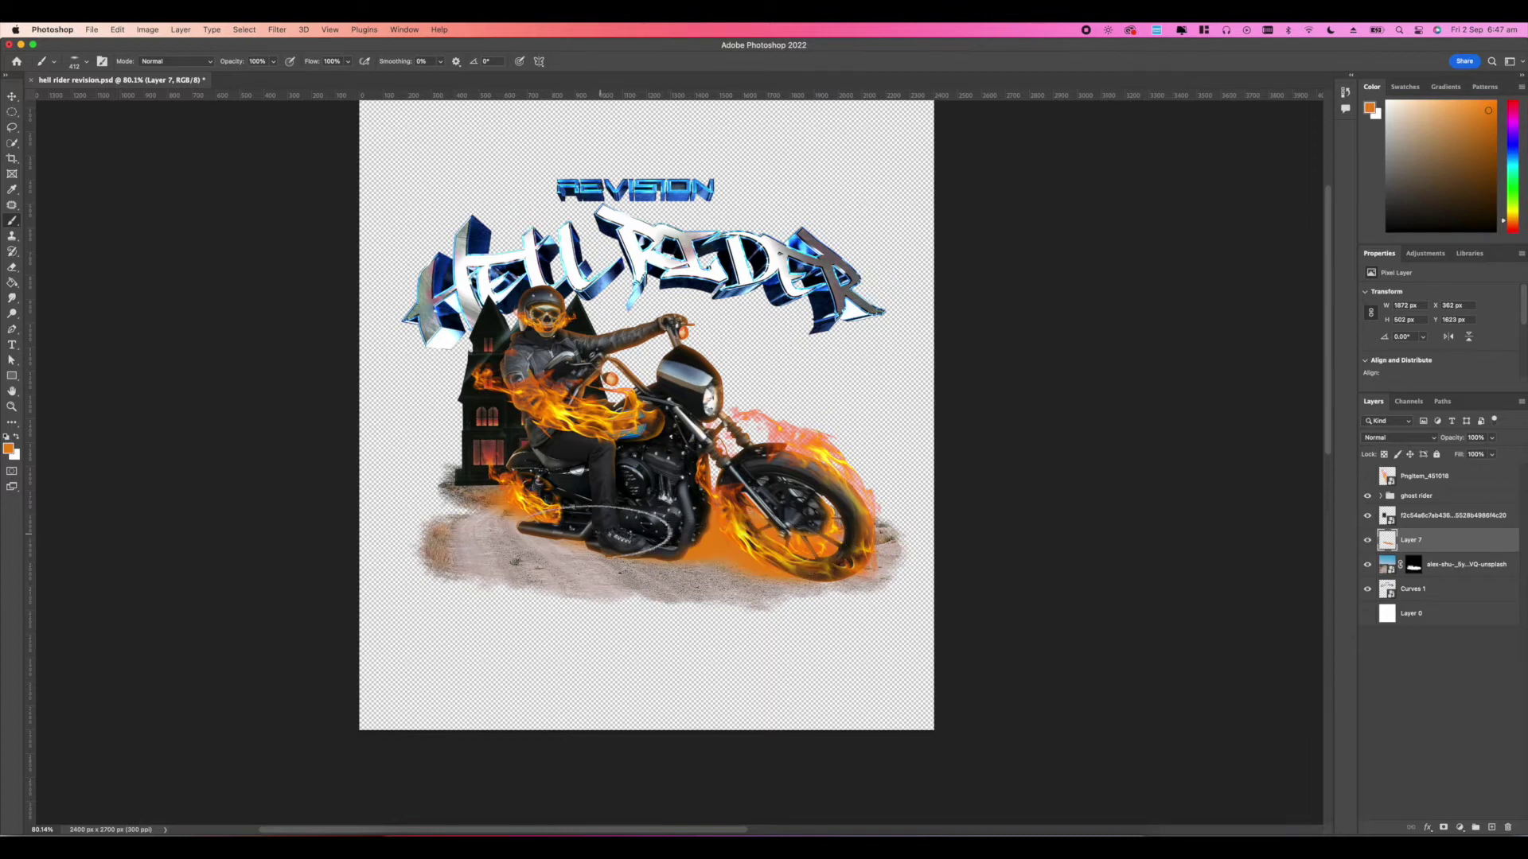
{"action": "left_click", "coordinate": [1386, 440]}
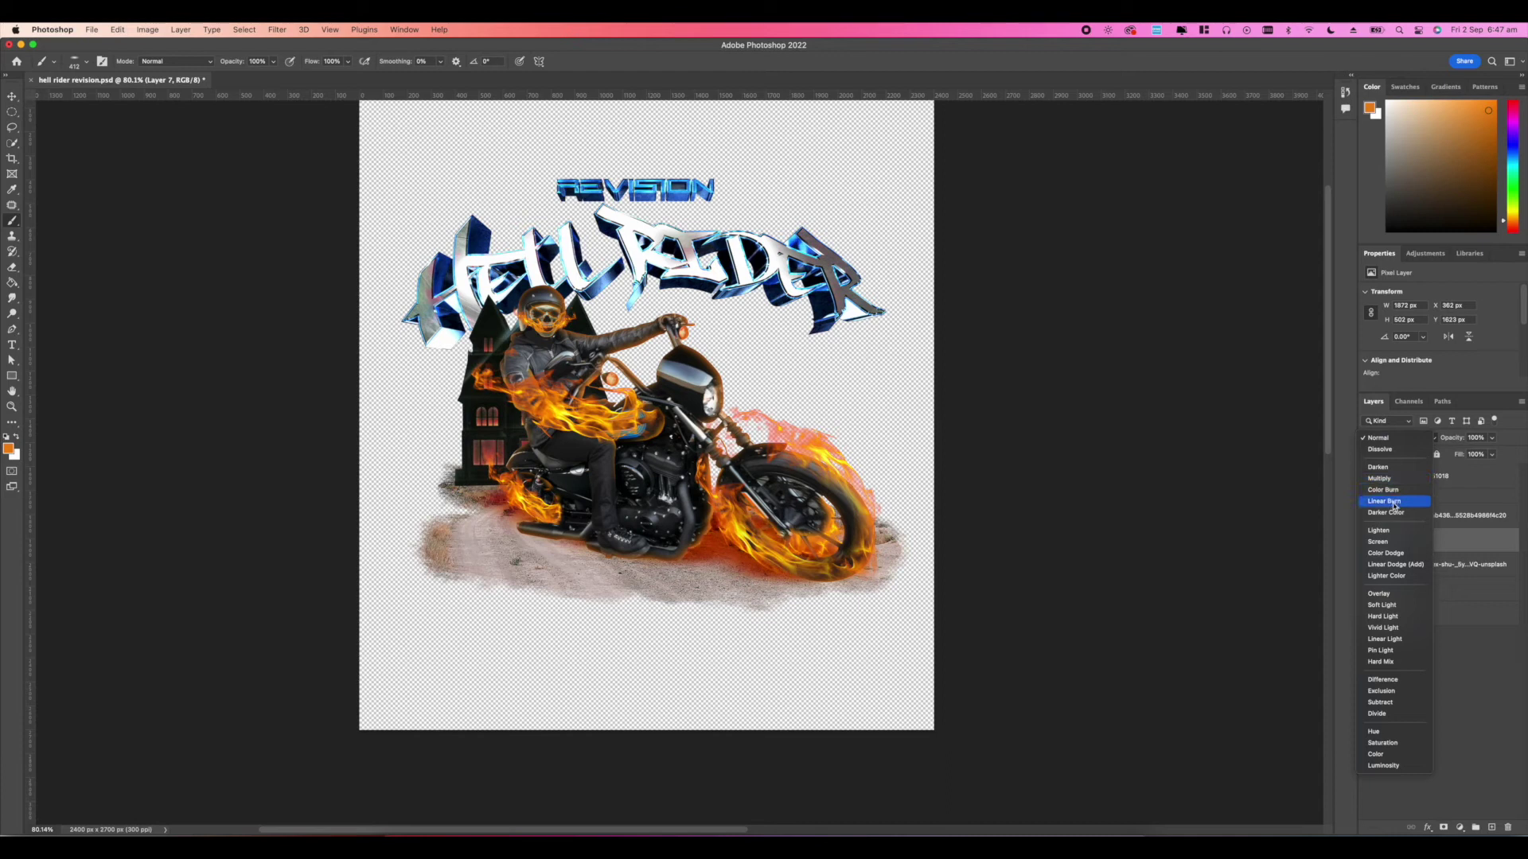
{"action": "left_click", "coordinate": [1397, 545]}
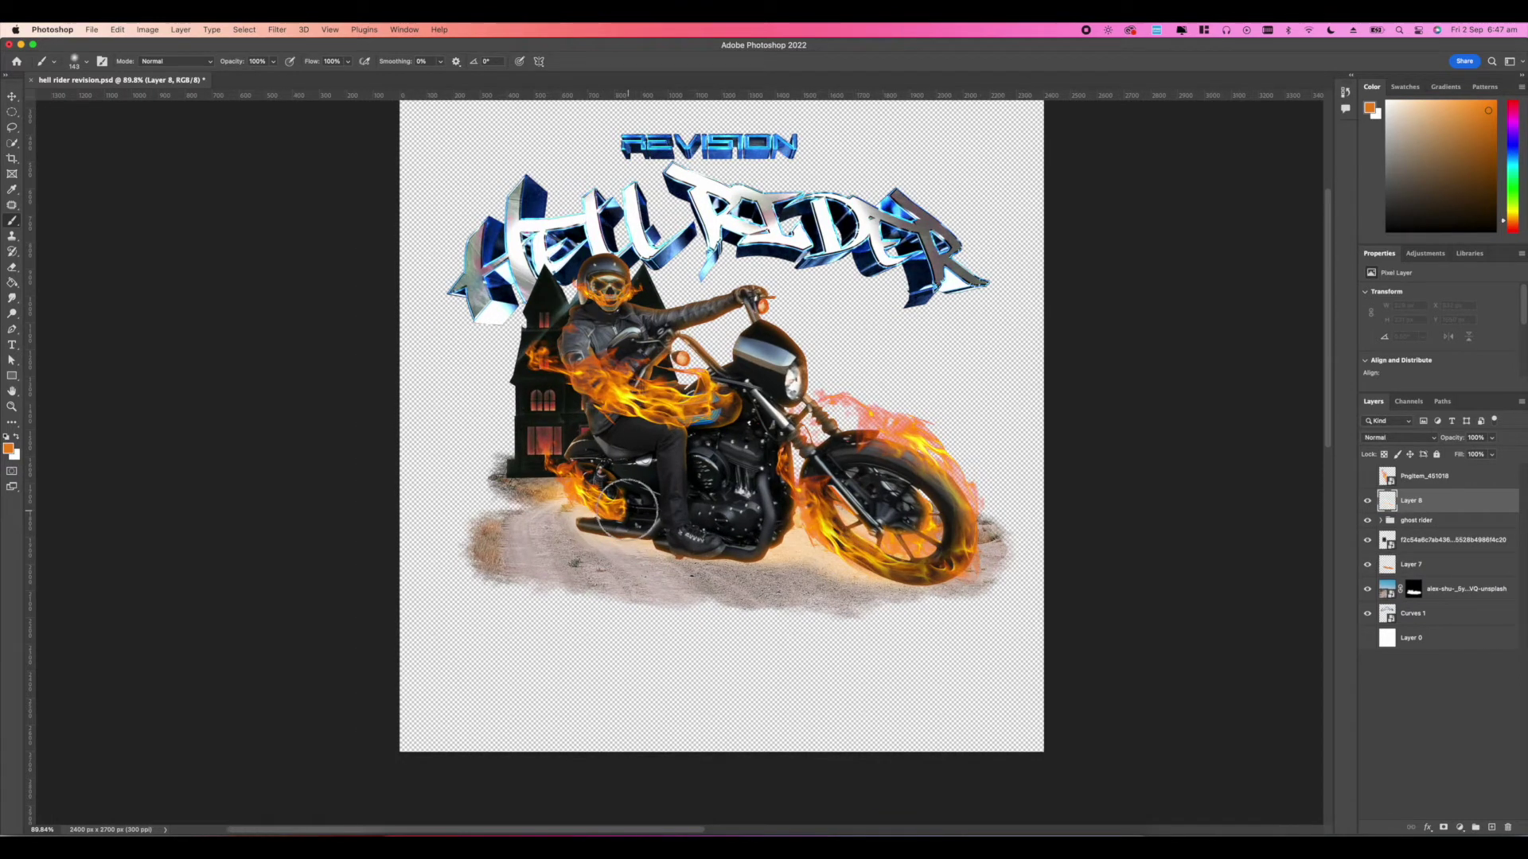
Step: Brush orange over the wheel and arm flames on the layer above the ghost rider group and set its blend mode to Screen
{"action": "left_click_drag", "start_coordinate": [633, 510], "coordinate": [549, 462]}
{"action": "mouse_move", "coordinate": [767, 455]}
{"action": "left_mouse_down"}
{"action": "mouse_move", "coordinate": [796, 521]}
{"action": "mouse_move", "coordinate": [943, 553]}
{"action": "left_mouse_up"}
{"action": "mouse_move", "coordinate": [845, 394]}
{"action": "left_mouse_down"}
{"action": "mouse_move", "coordinate": [907, 429]}
{"action": "mouse_move", "coordinate": [955, 485]}
{"action": "mouse_move", "coordinate": [963, 549]}
{"action": "left_mouse_up"}
{"action": "mouse_move", "coordinate": [833, 398]}
{"action": "left_mouse_down"}
{"action": "mouse_move", "coordinate": [943, 453]}
{"action": "mouse_move", "coordinate": [974, 501]}
{"action": "mouse_move", "coordinate": [931, 588]}
{"action": "mouse_move", "coordinate": [851, 561]}
{"action": "left_mouse_up"}
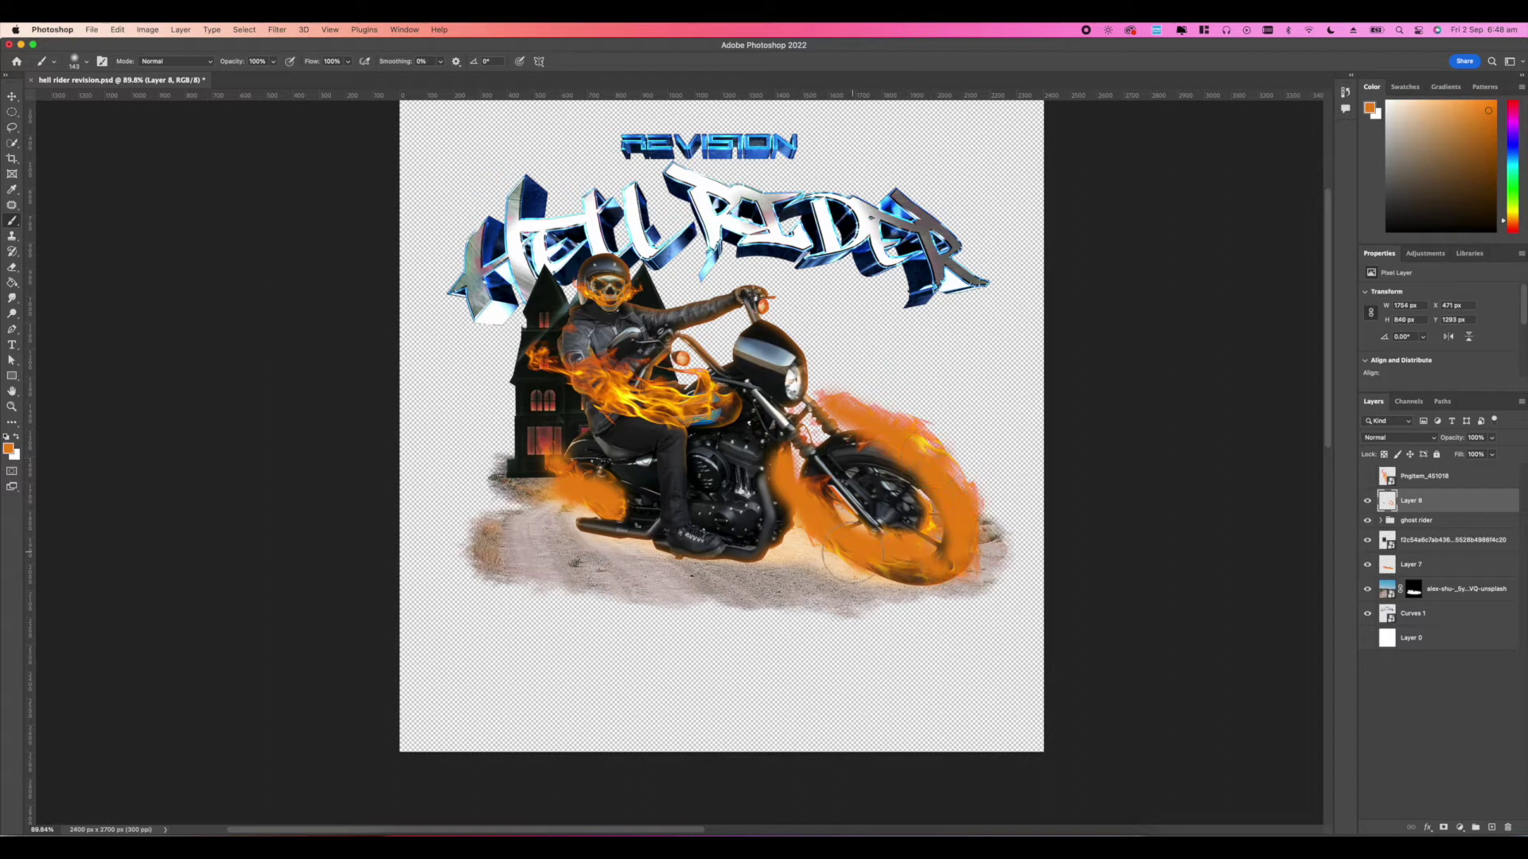
{"action": "mouse_move", "coordinate": [543, 355]}
{"action": "left_mouse_down"}
{"action": "mouse_move", "coordinate": [561, 390]}
{"action": "mouse_move", "coordinate": [676, 382]}
{"action": "mouse_move", "coordinate": [720, 398]}
{"action": "mouse_move", "coordinate": [621, 404]}
{"action": "left_mouse_up"}
{"action": "left_click", "coordinate": [1398, 438]}
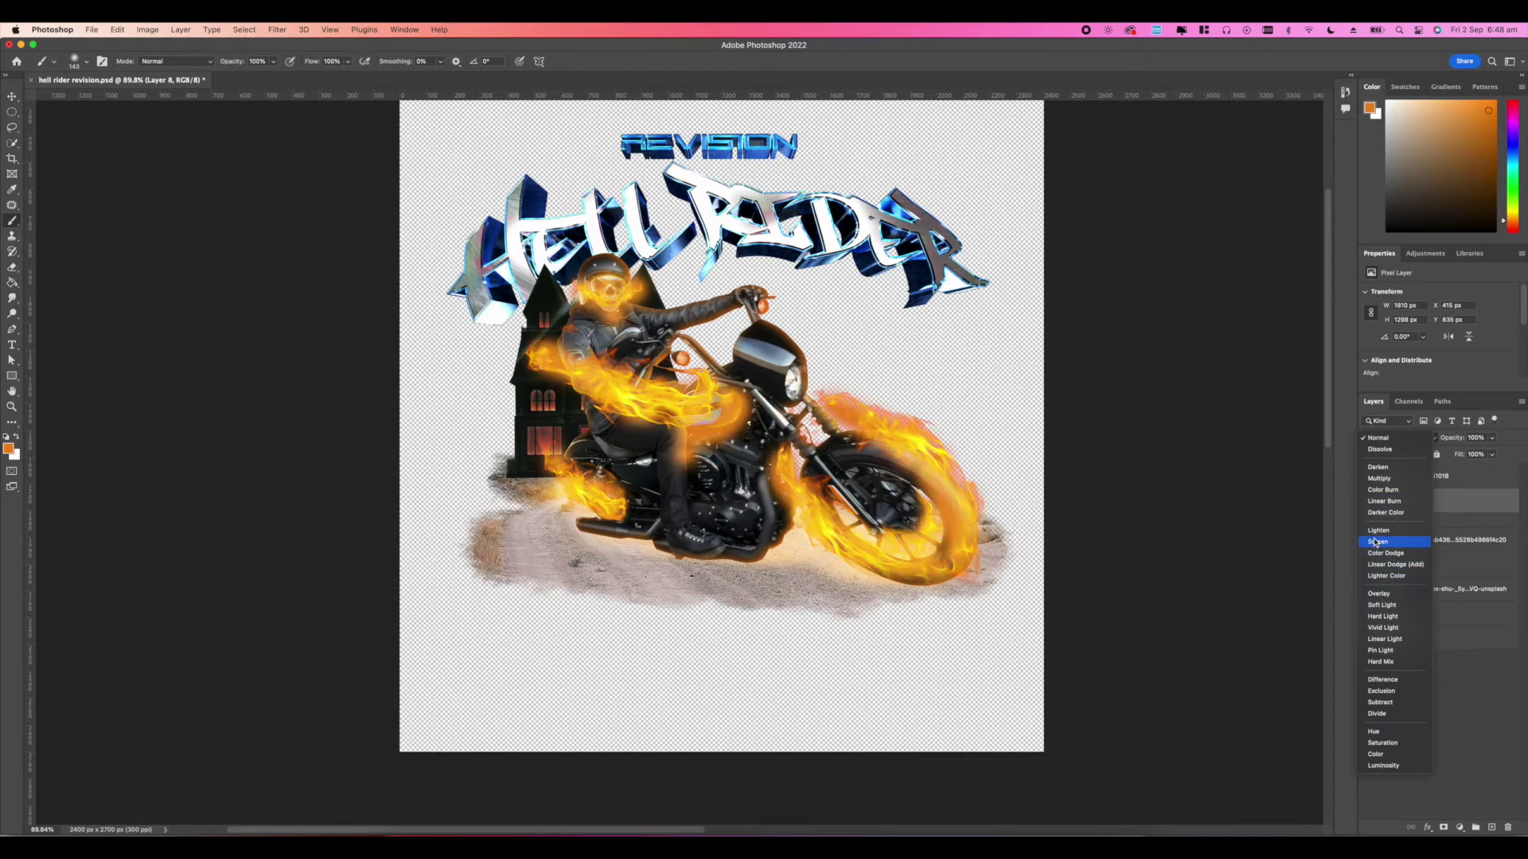
{"action": "left_click", "coordinate": [1375, 542]}
Step: Extend the orange glow beside the rider's helmet and around the front wheel's flames and rim
{"action": "scroll", "coordinate": [716, 398], "scroll_direction": "down", "scroll_amount": 5}
{"action": "scroll", "coordinate": [563, 259], "scroll_direction": "up", "scroll_amount": 6}
{"action": "left_click_drag", "start_coordinate": [562, 259], "coordinate": [577, 265]}
{"action": "left_click", "coordinate": [1002, 494]}
{"action": "mouse_move", "coordinate": [959, 451]}
{"action": "left_mouse_down"}
{"action": "mouse_move", "coordinate": [988, 539]}
{"action": "mouse_move", "coordinate": [939, 589]}
{"action": "mouse_move", "coordinate": [911, 571]}
{"action": "left_mouse_up"}
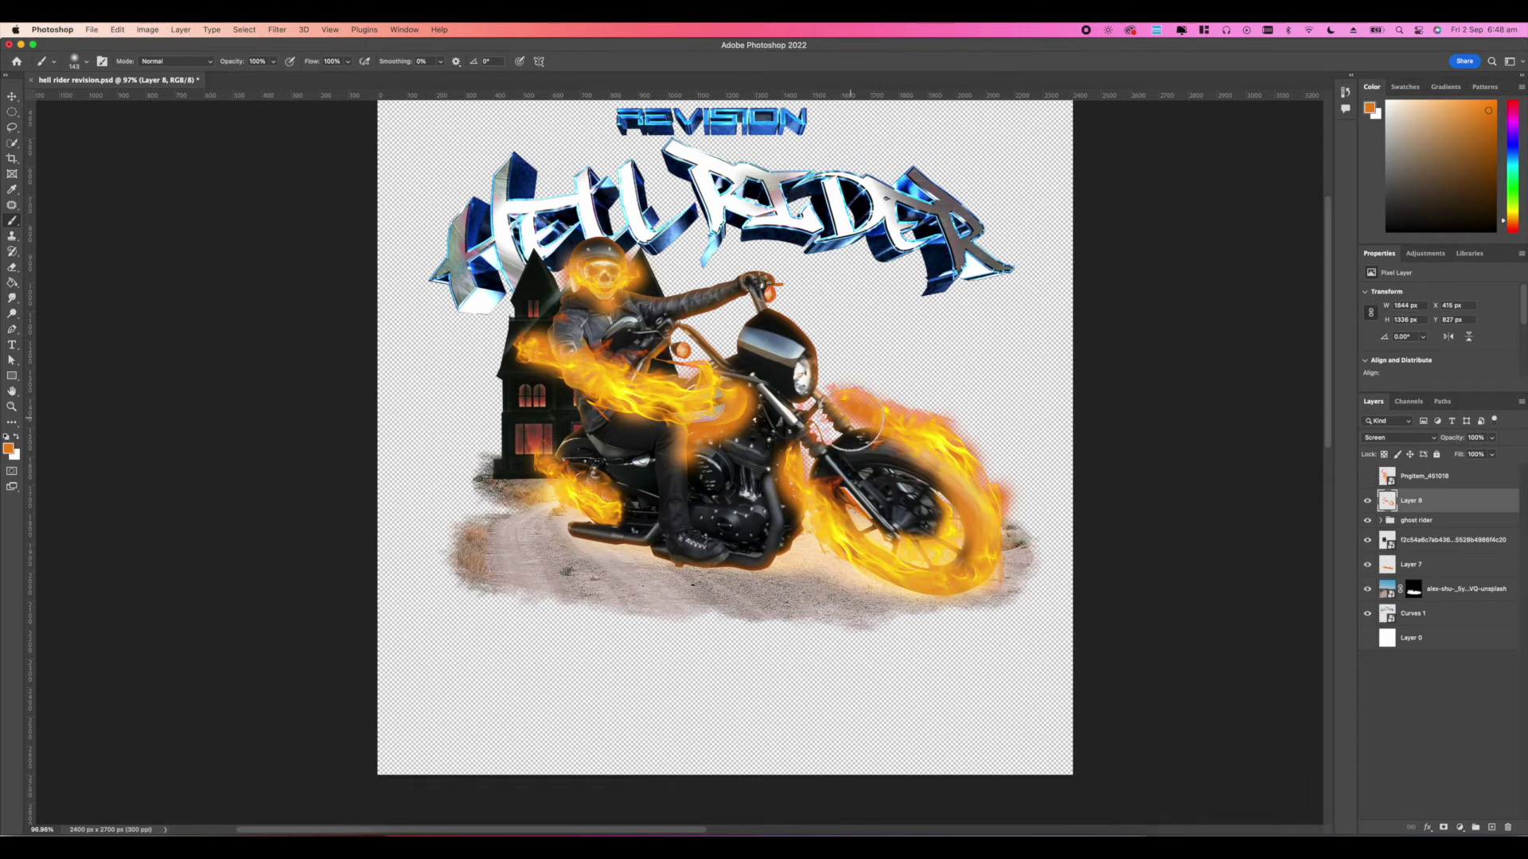
{"action": "left_click", "coordinate": [836, 401]}
{"action": "left_click_drag", "start_coordinate": [959, 466], "coordinate": [828, 507]}
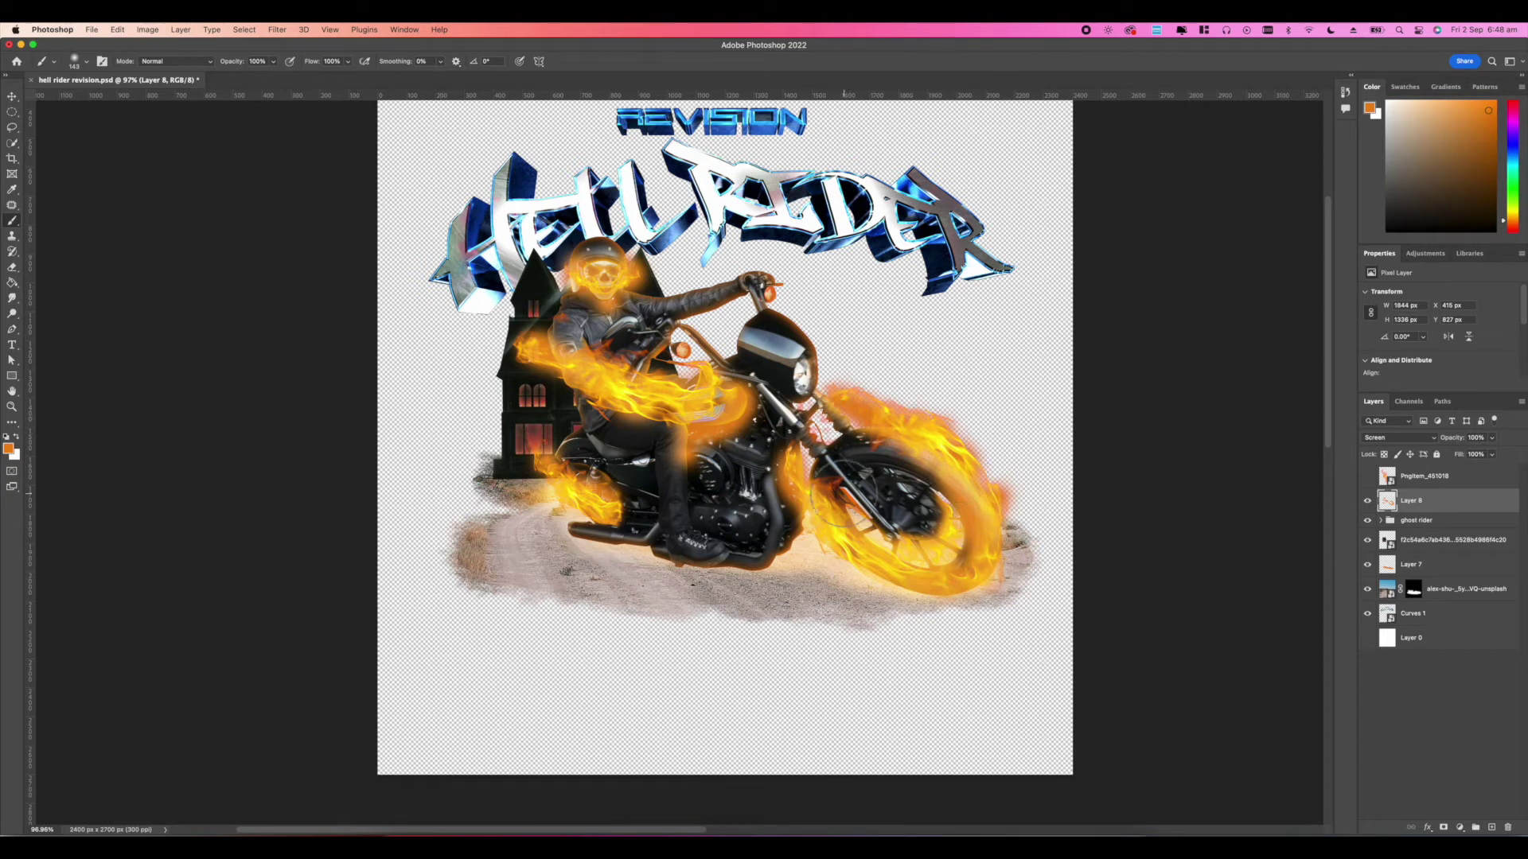
{"action": "left_click_drag", "start_coordinate": [852, 450], "coordinate": [832, 461]}
Step: Enlarge the brush and paint a broader orange glow over the front wheel, the rear wheel and the rider's upper body
{"action": "right_click", "coordinate": [923, 486]}
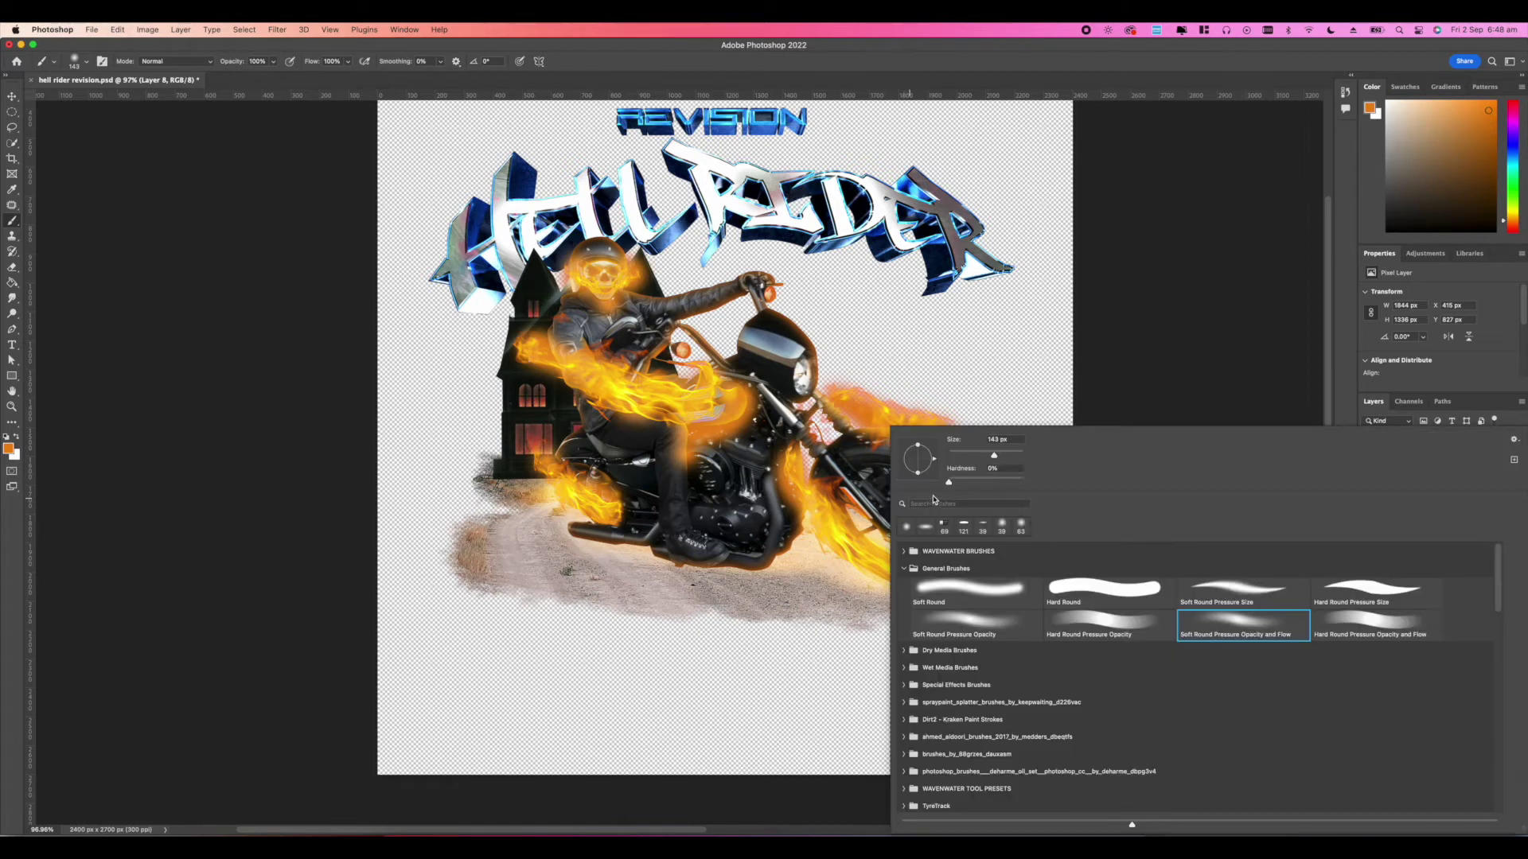
{"action": "left_click", "coordinate": [1008, 457]}
{"action": "left_click", "coordinate": [843, 460]}
{"action": "mouse_move", "coordinate": [895, 468]}
{"action": "left_mouse_down"}
{"action": "mouse_move", "coordinate": [876, 498]}
{"action": "mouse_move", "coordinate": [912, 528]}
{"action": "left_mouse_up"}
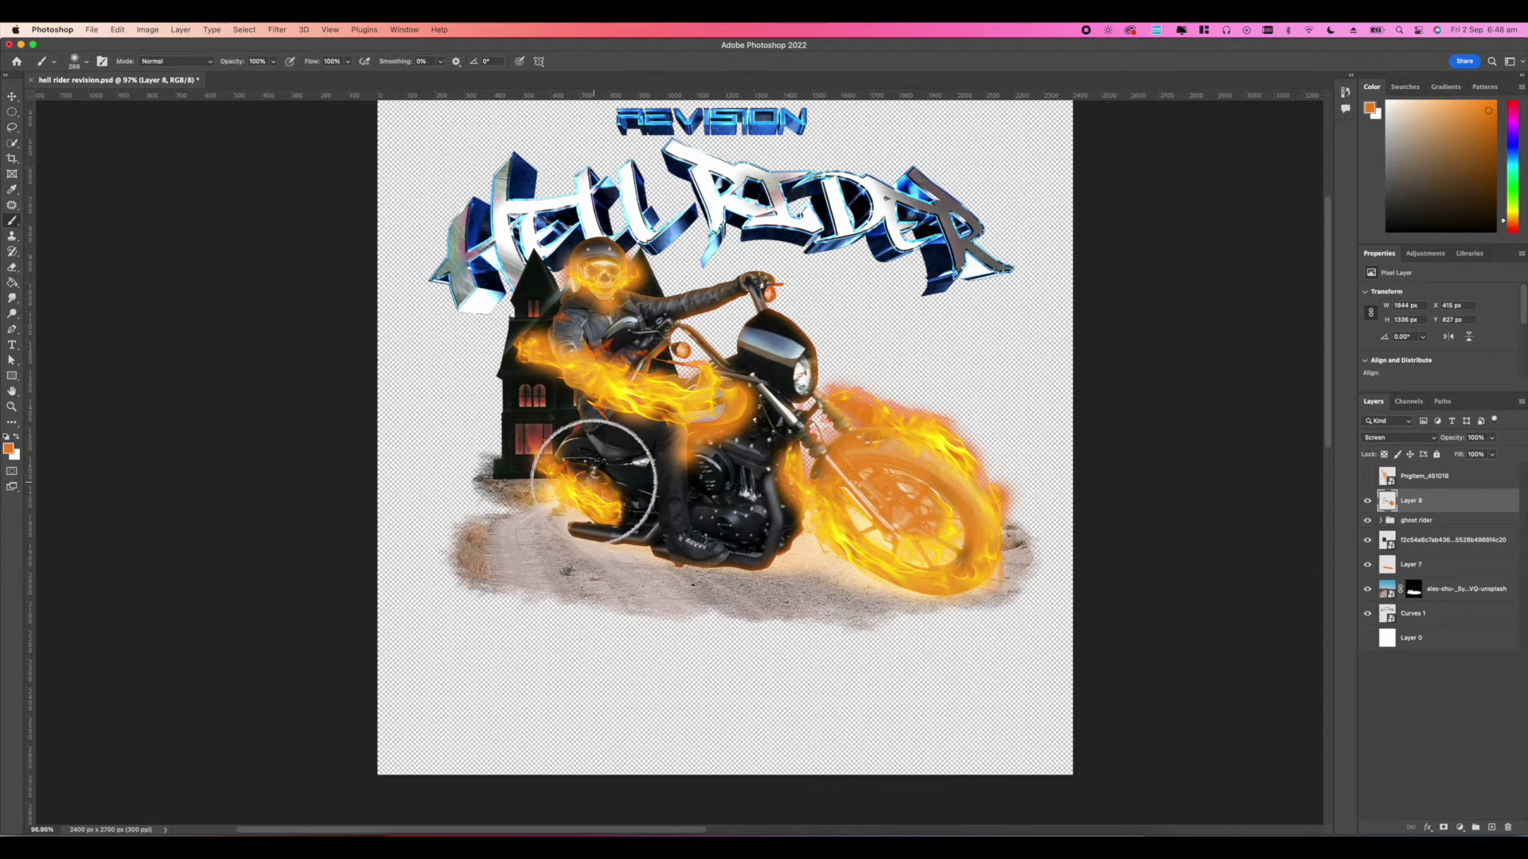
{"action": "mouse_move", "coordinate": [573, 476]}
{"action": "left_mouse_down"}
{"action": "mouse_move", "coordinate": [605, 525]}
{"action": "mouse_move", "coordinate": [716, 406]}
{"action": "left_mouse_up"}
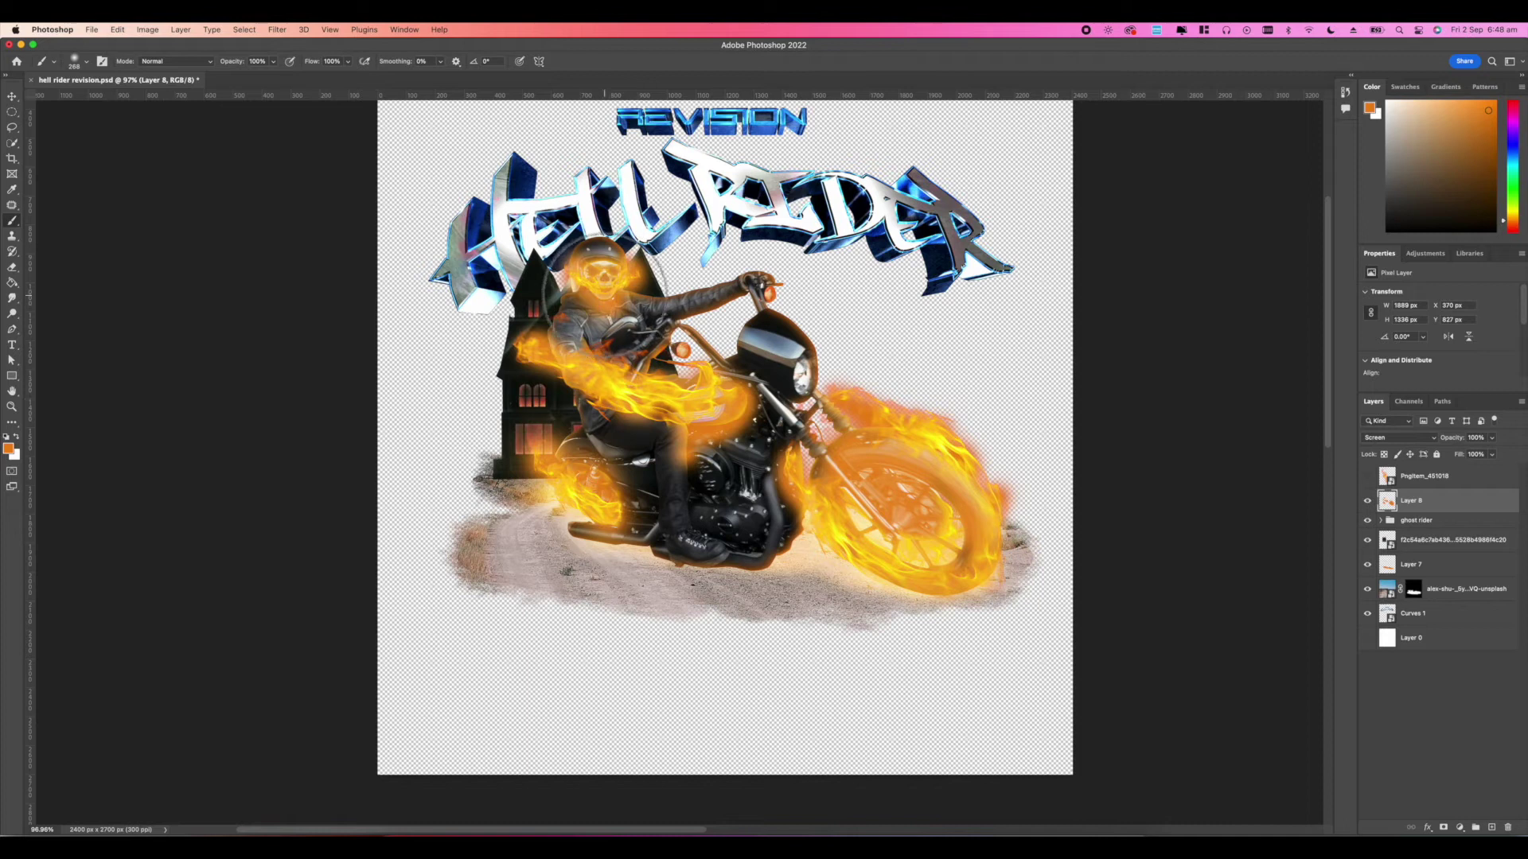
{"action": "mouse_move", "coordinate": [576, 310]}
{"action": "left_mouse_down"}
{"action": "mouse_move", "coordinate": [589, 271]}
{"action": "mouse_move", "coordinate": [628, 254]}
{"action": "mouse_move", "coordinate": [597, 239]}
{"action": "mouse_move", "coordinate": [637, 319]}
{"action": "left_mouse_up"}
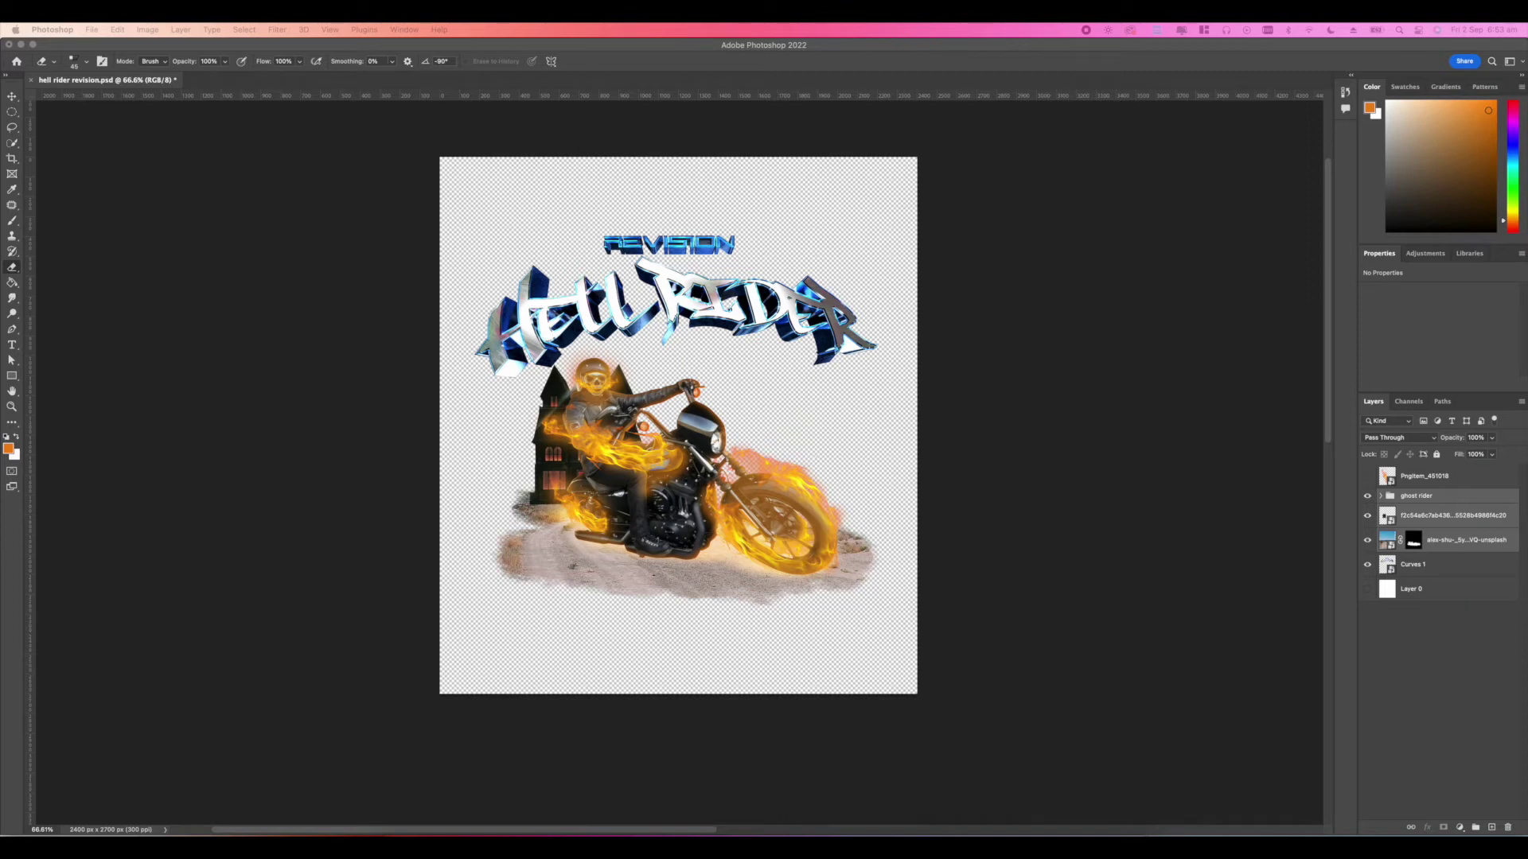
Step: Compare the poster with the ghost rider group hidden and shown, and expand the group's layers
{"action": "left_click", "coordinate": [1411, 496]}
{"action": "left_click", "coordinate": [1367, 497]}
{"action": "left_click", "coordinate": [1367, 497]}
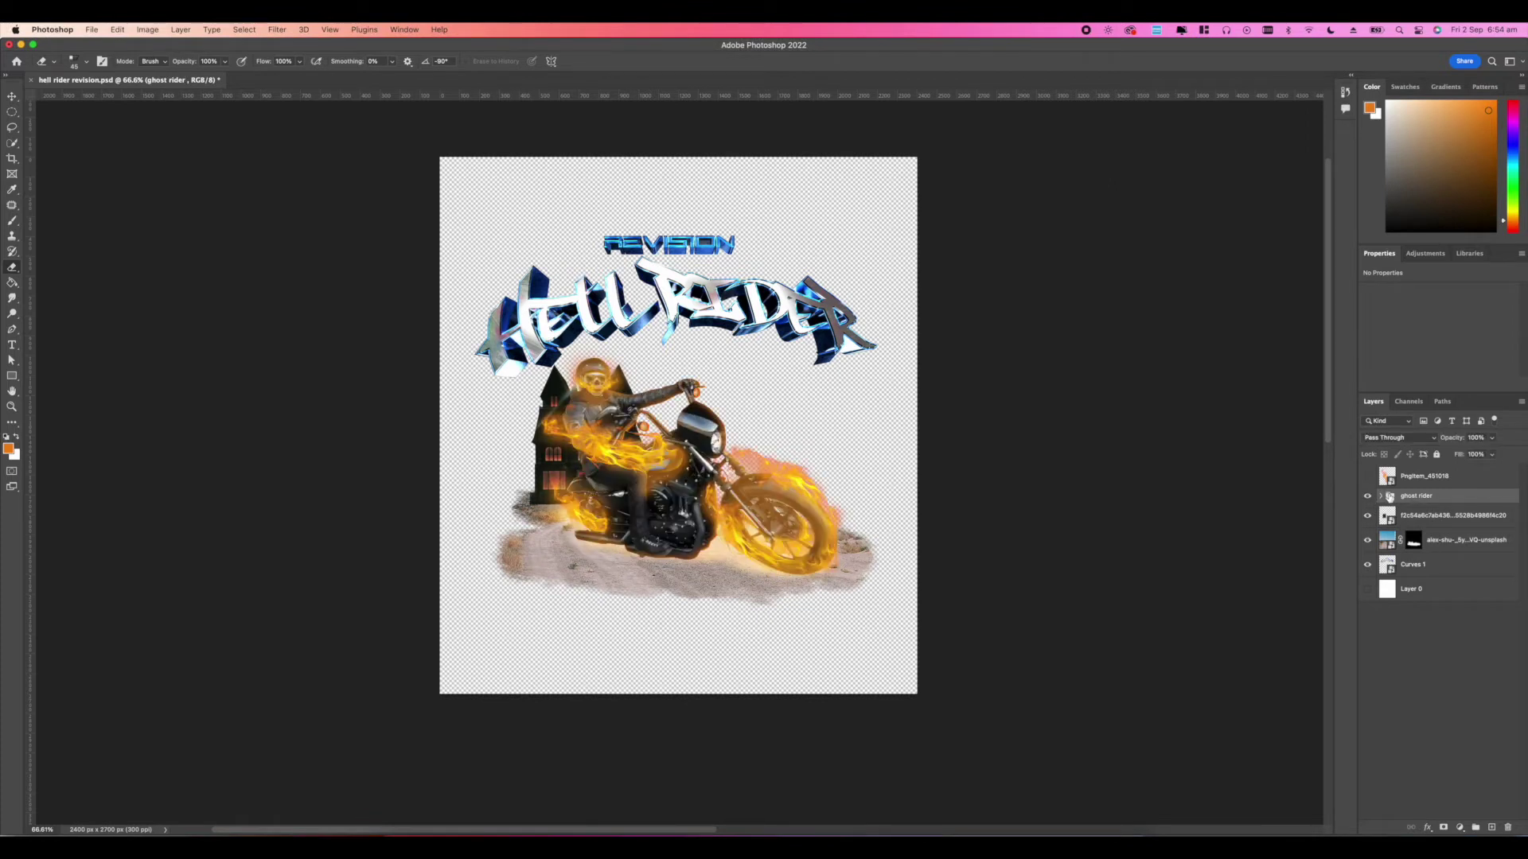
{"action": "left_click", "coordinate": [1368, 496]}
{"action": "left_click", "coordinate": [1368, 496]}
{"action": "left_click", "coordinate": [1381, 496]}
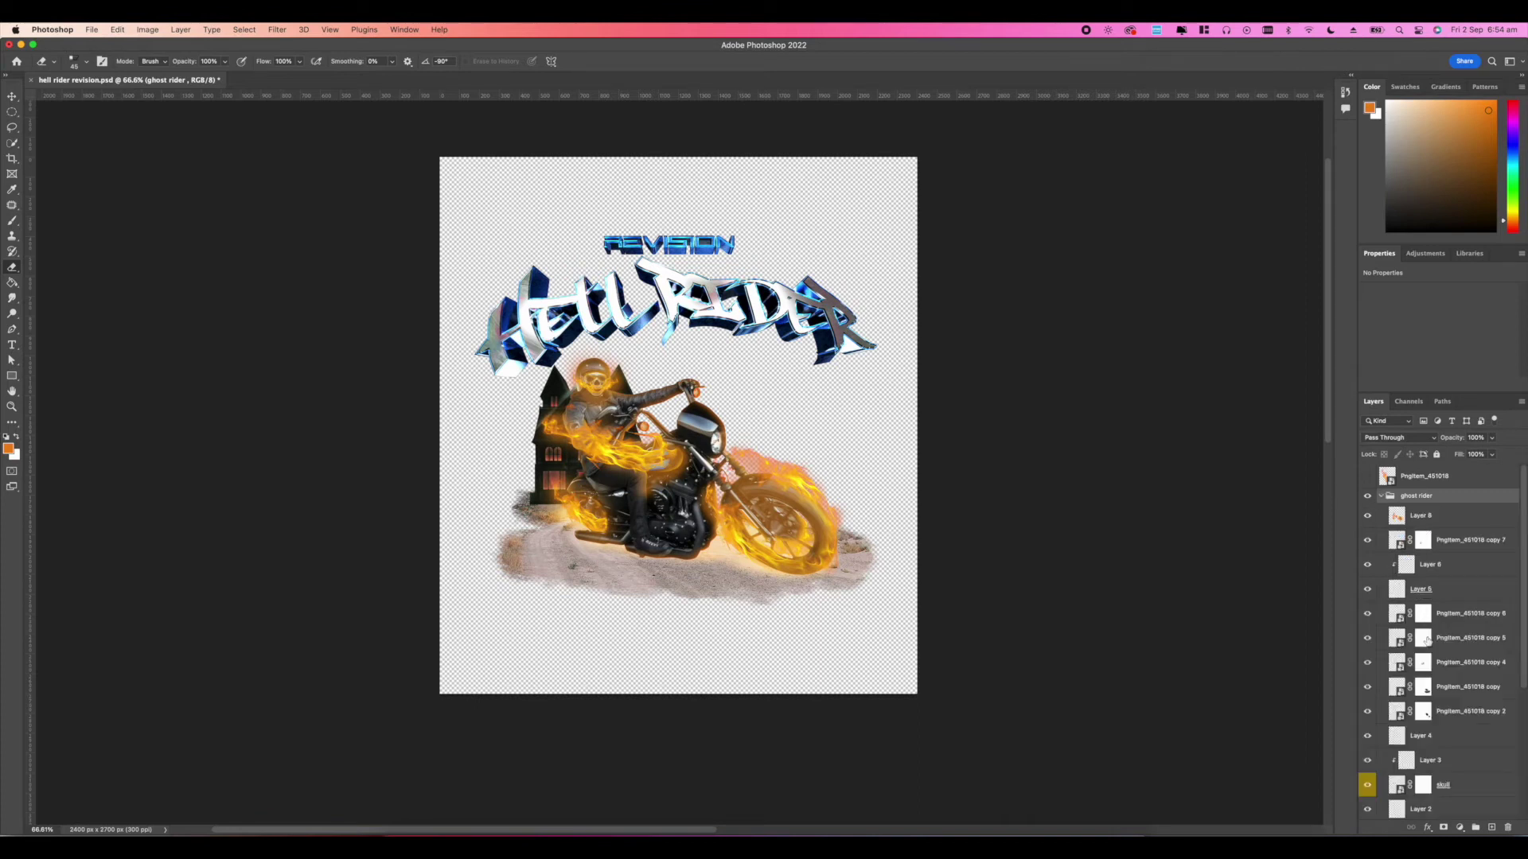
Step: Add an Outer Glow to the motorcycle layer in orange f1a41c with 100% opacity and 20% noise, slightly increasing its size
{"action": "scroll", "coordinate": [1427, 765], "scroll_direction": "down", "scroll_amount": 5}
{"action": "left_click", "coordinate": [1436, 768]}
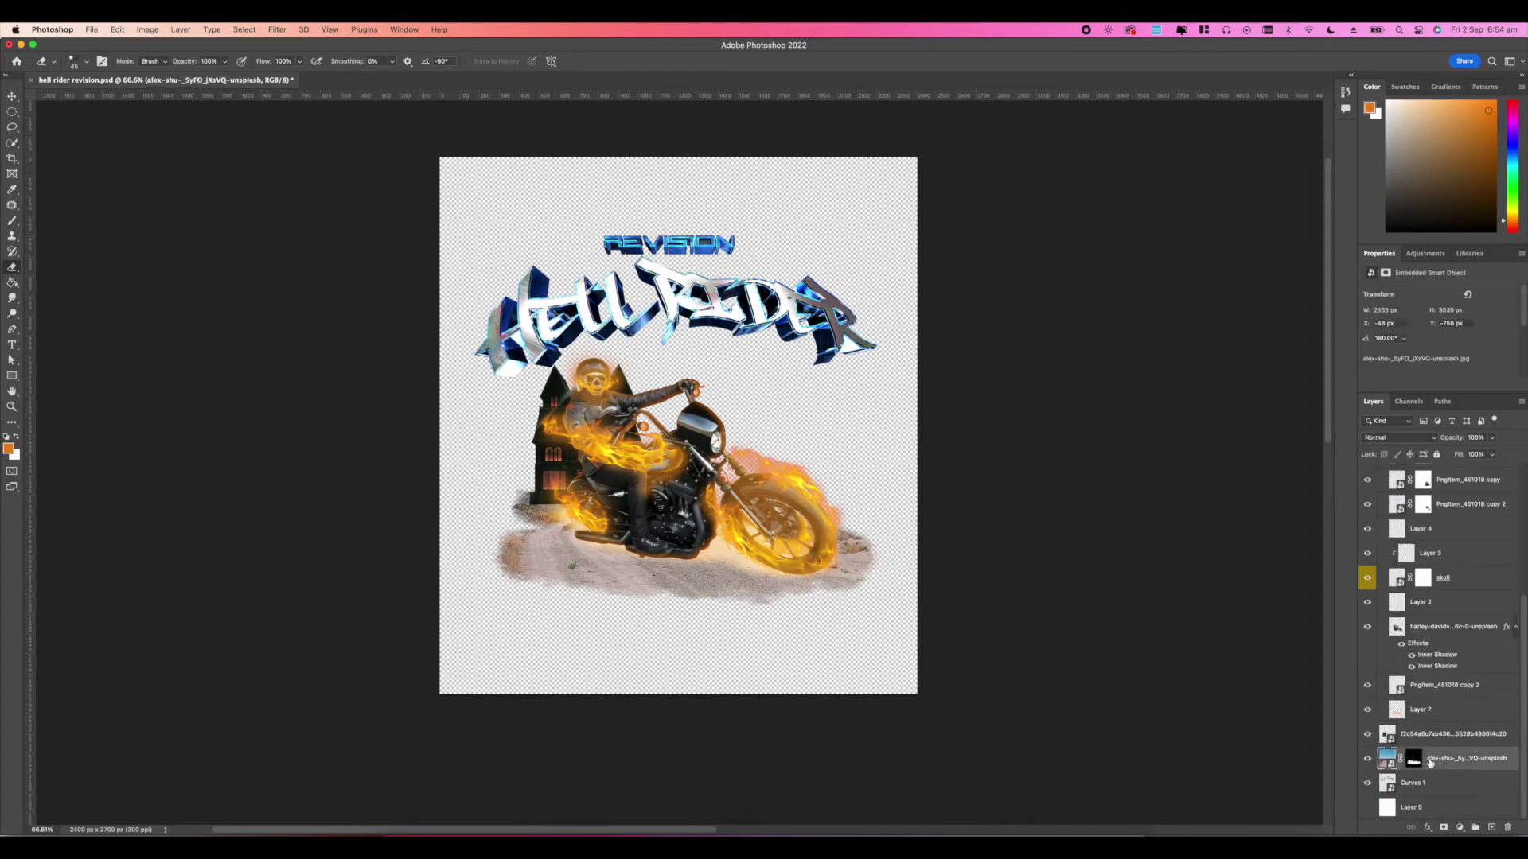
{"action": "scroll", "coordinate": [1415, 675], "scroll_direction": "up", "scroll_amount": 1}
{"action": "double_click", "coordinate": [1428, 645]}
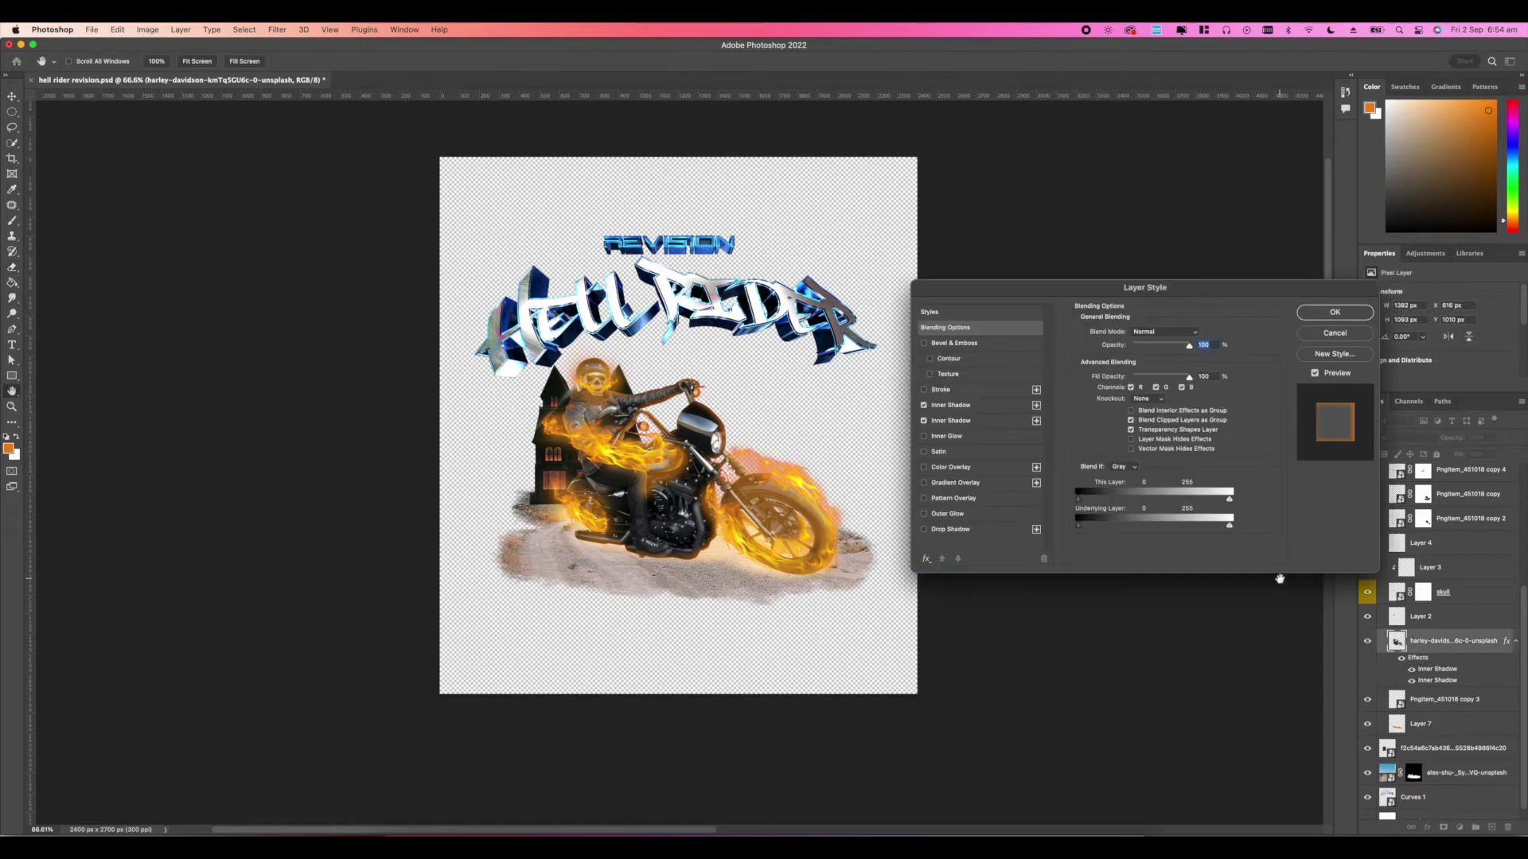
{"action": "left_click", "coordinate": [925, 515]}
{"action": "left_click", "coordinate": [945, 515]}
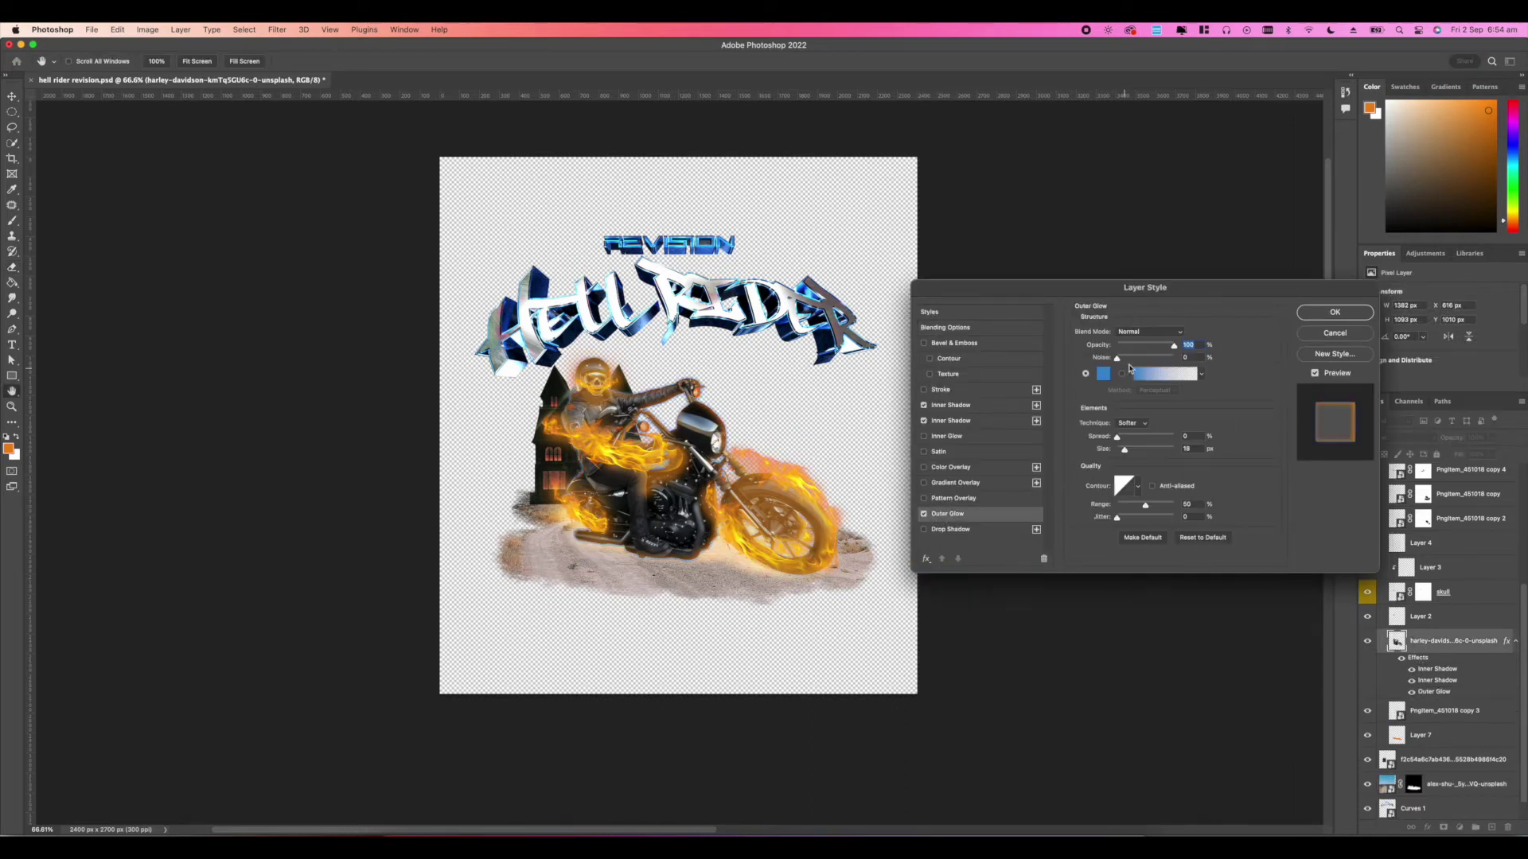
{"action": "left_click", "coordinate": [1100, 375]}
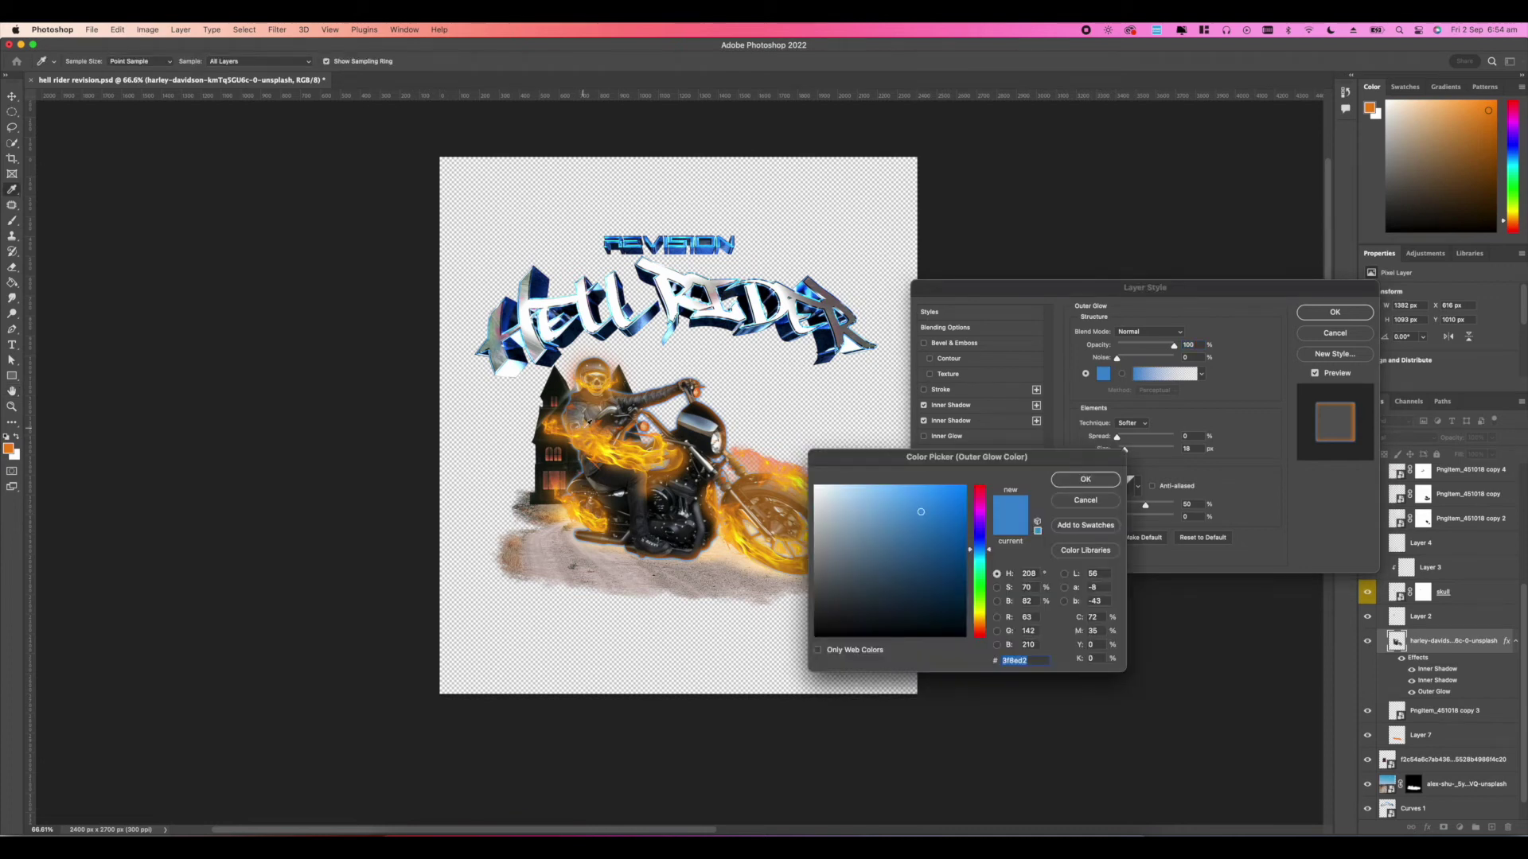
{"action": "left_click", "coordinate": [587, 430]}
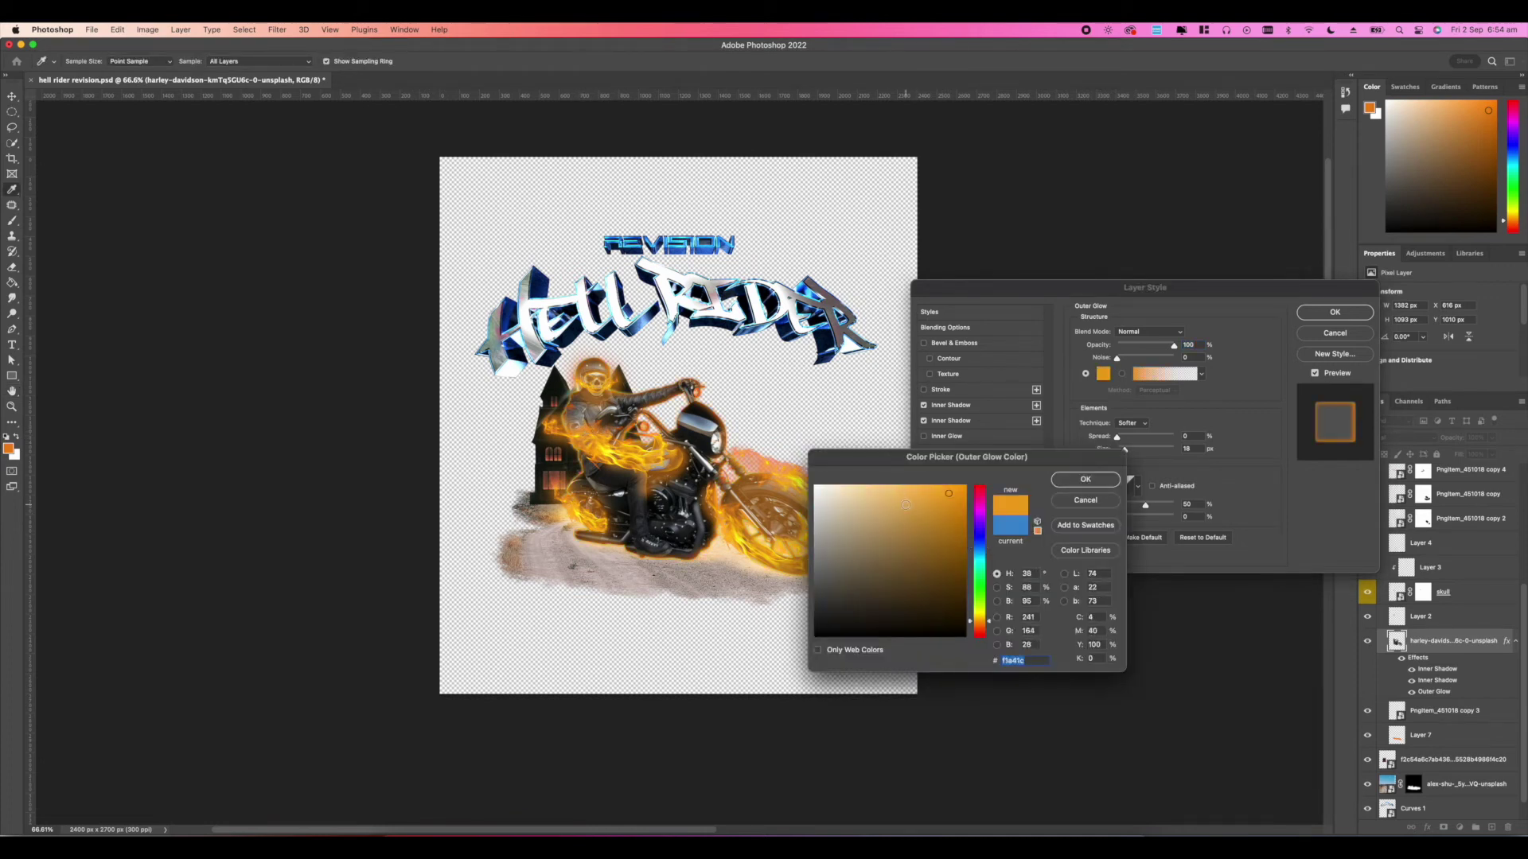
{"action": "left_click", "coordinate": [1084, 480]}
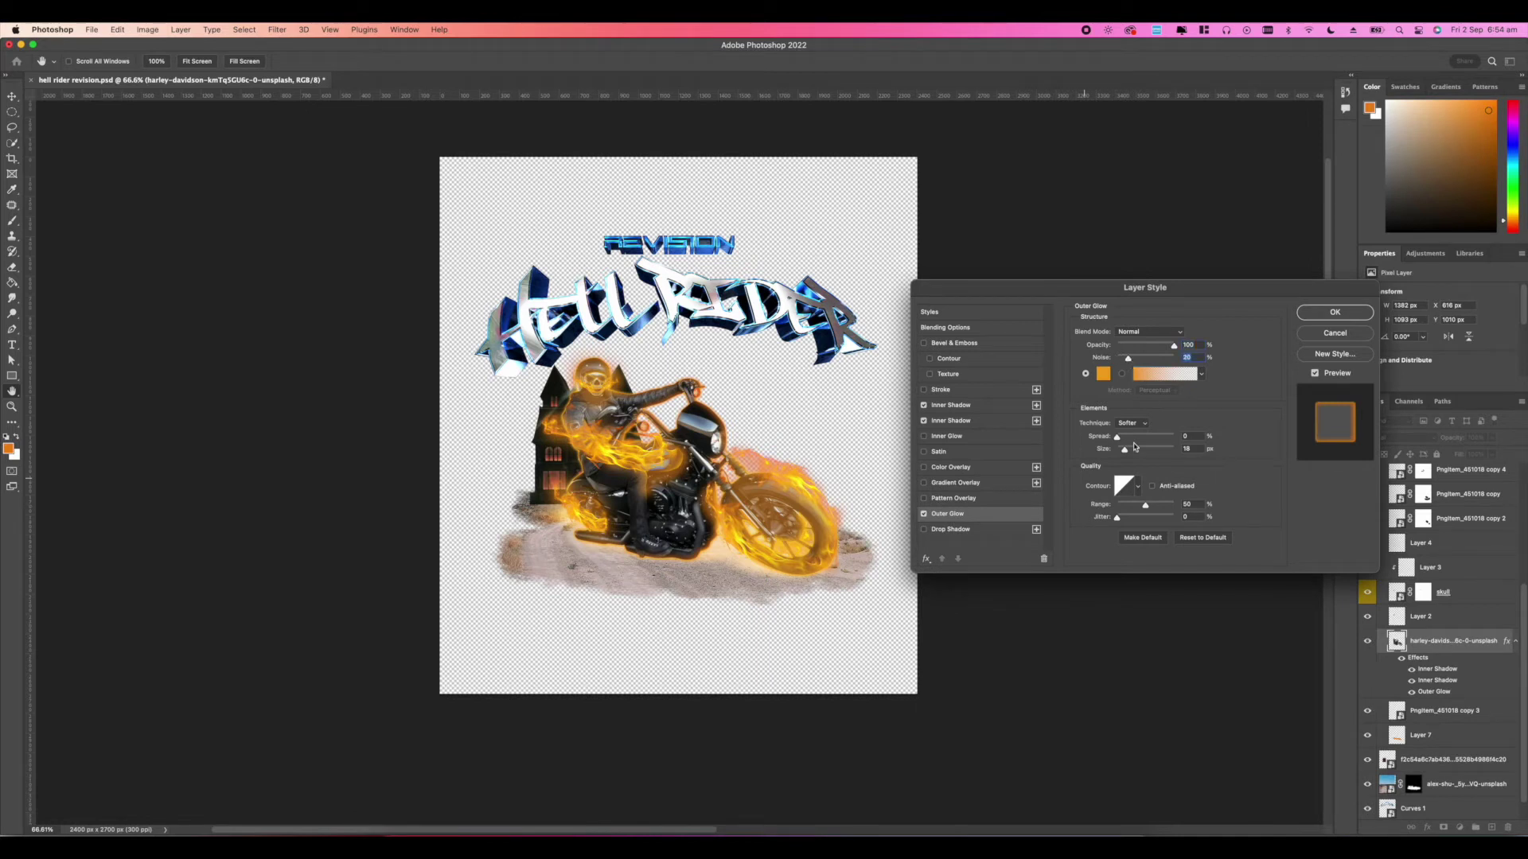
{"action": "left_click_drag", "start_coordinate": [1128, 454], "coordinate": [1132, 454]}
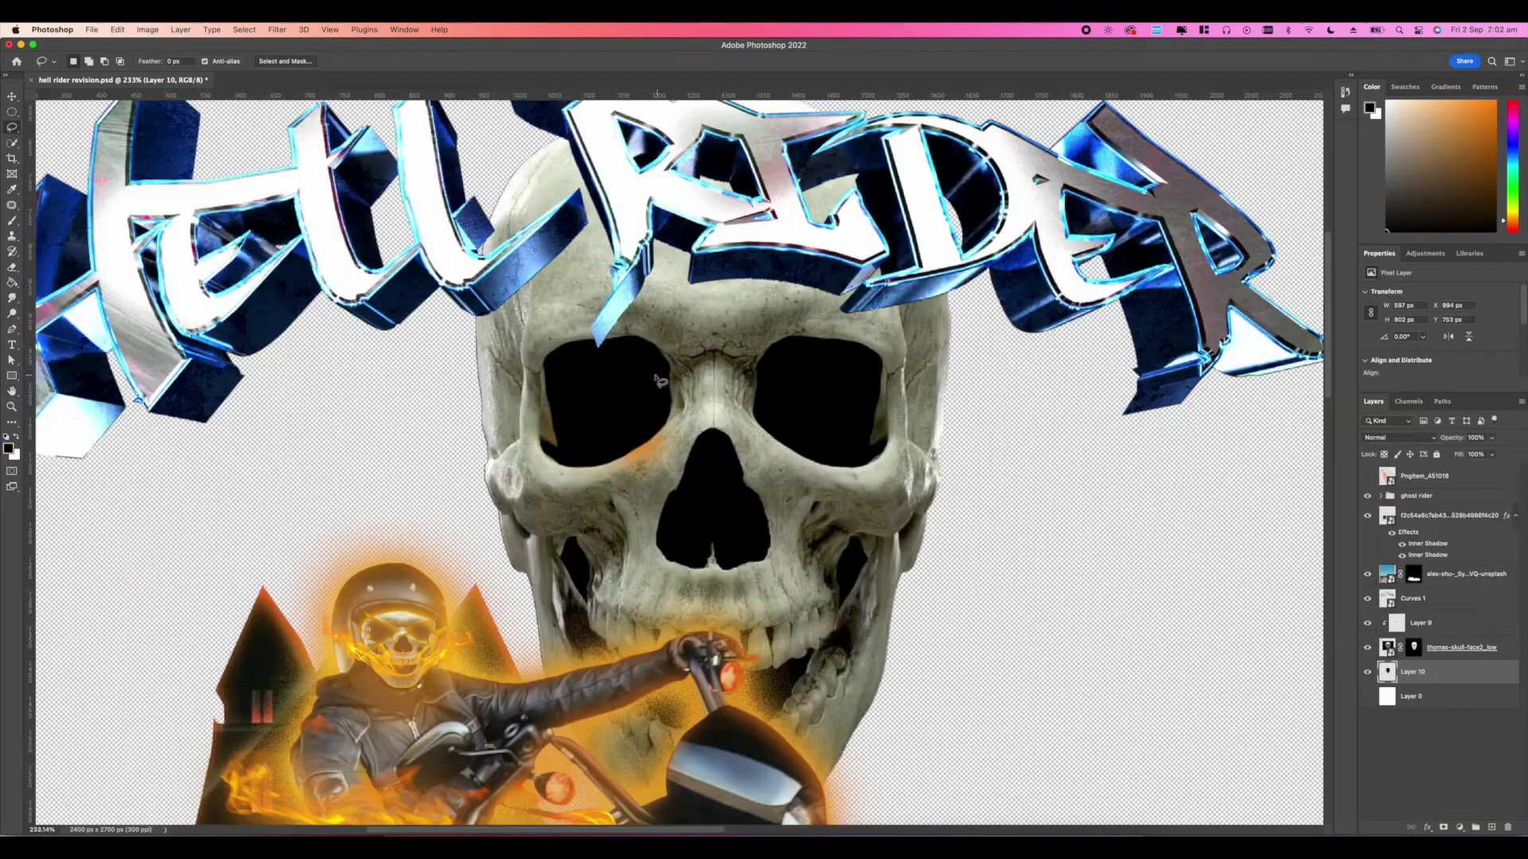
Step: Delete the orange-painted Layer 9 clipped to the skull and add a new layer above the skull layer
{"action": "scroll", "coordinate": [647, 392], "scroll_direction": "up", "scroll_amount": 3}
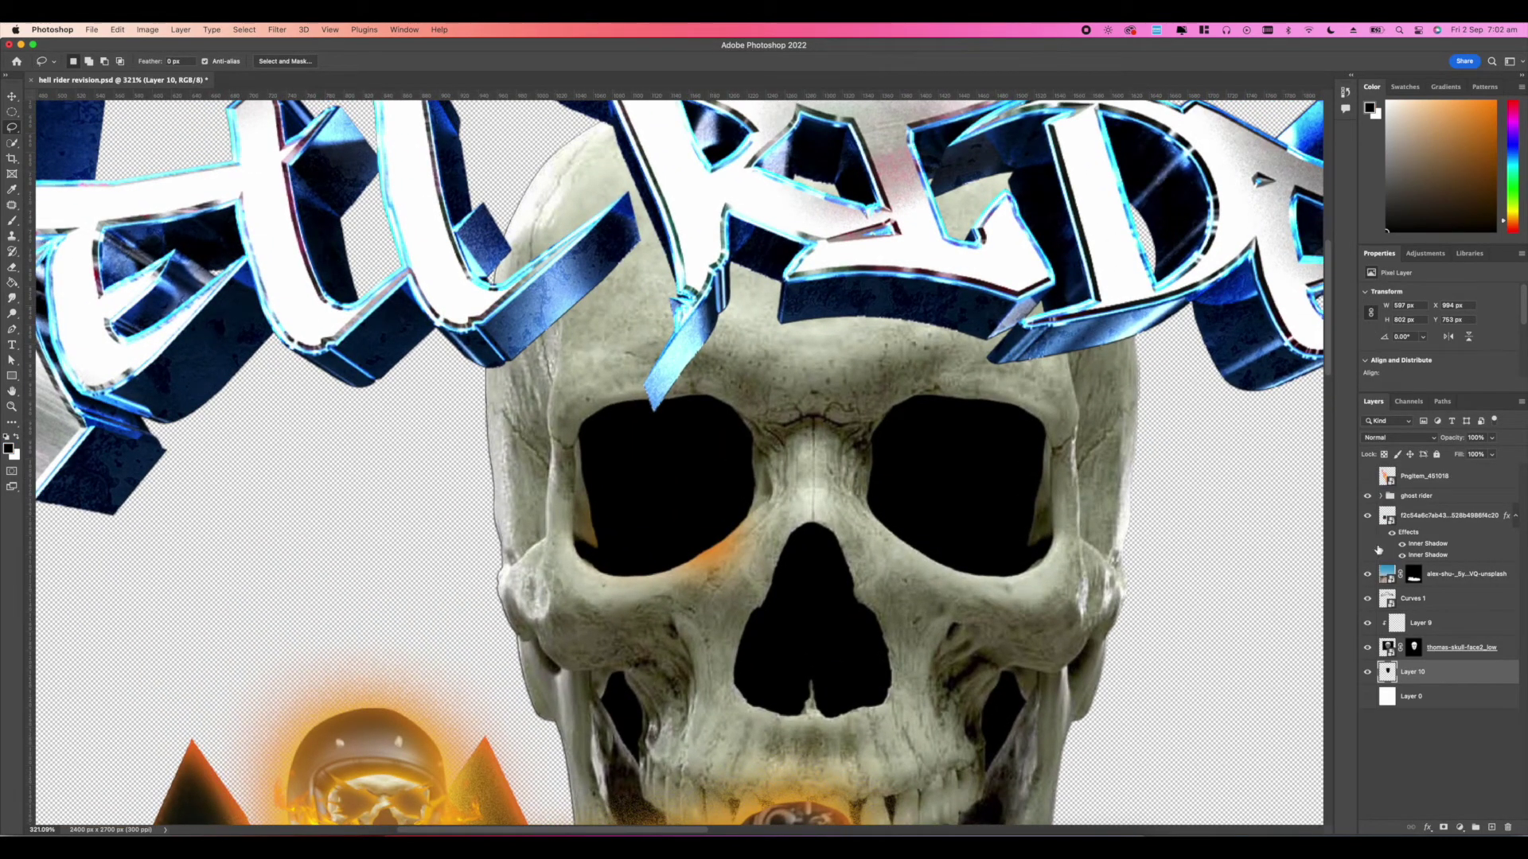
{"action": "left_click", "coordinate": [1445, 625]}
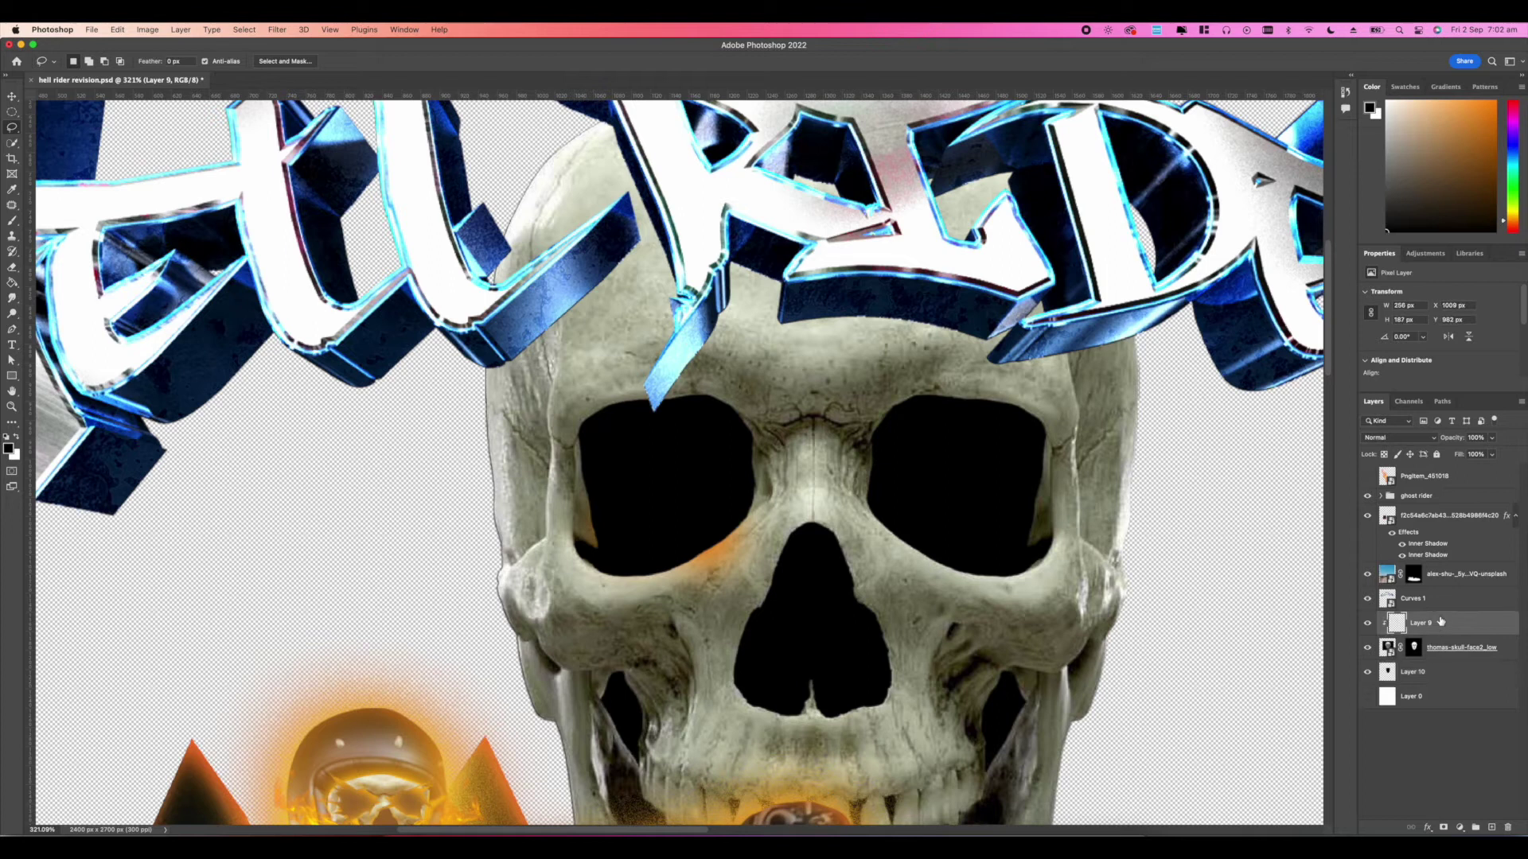
{"action": "key", "text": "BackSpace"}
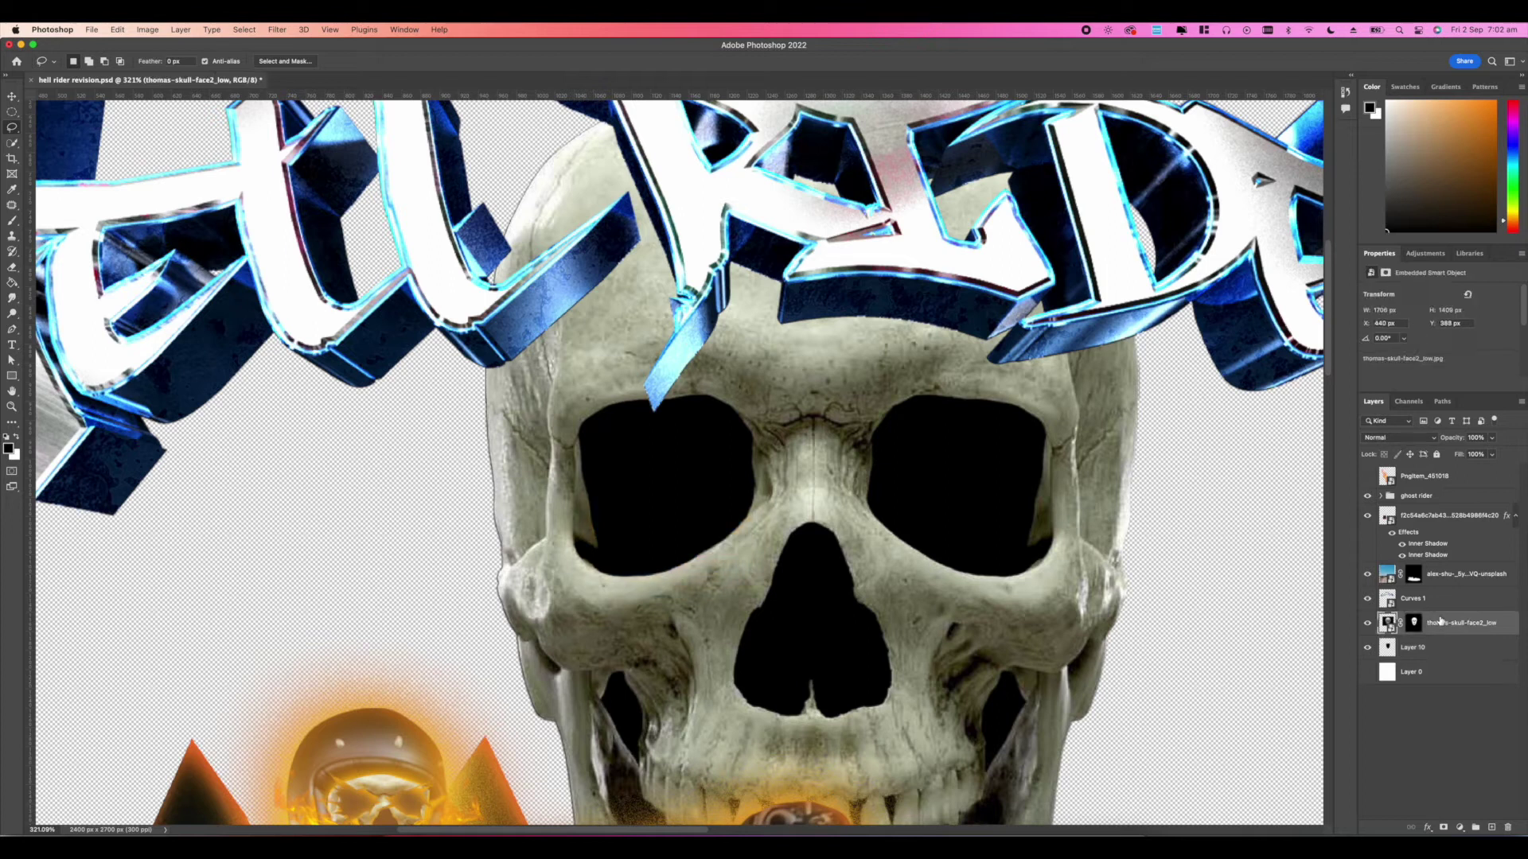
{"action": "left_click", "coordinate": [1493, 827]}
{"action": "scroll", "coordinate": [710, 204], "scroll_direction": "right", "scroll_amount": 3}
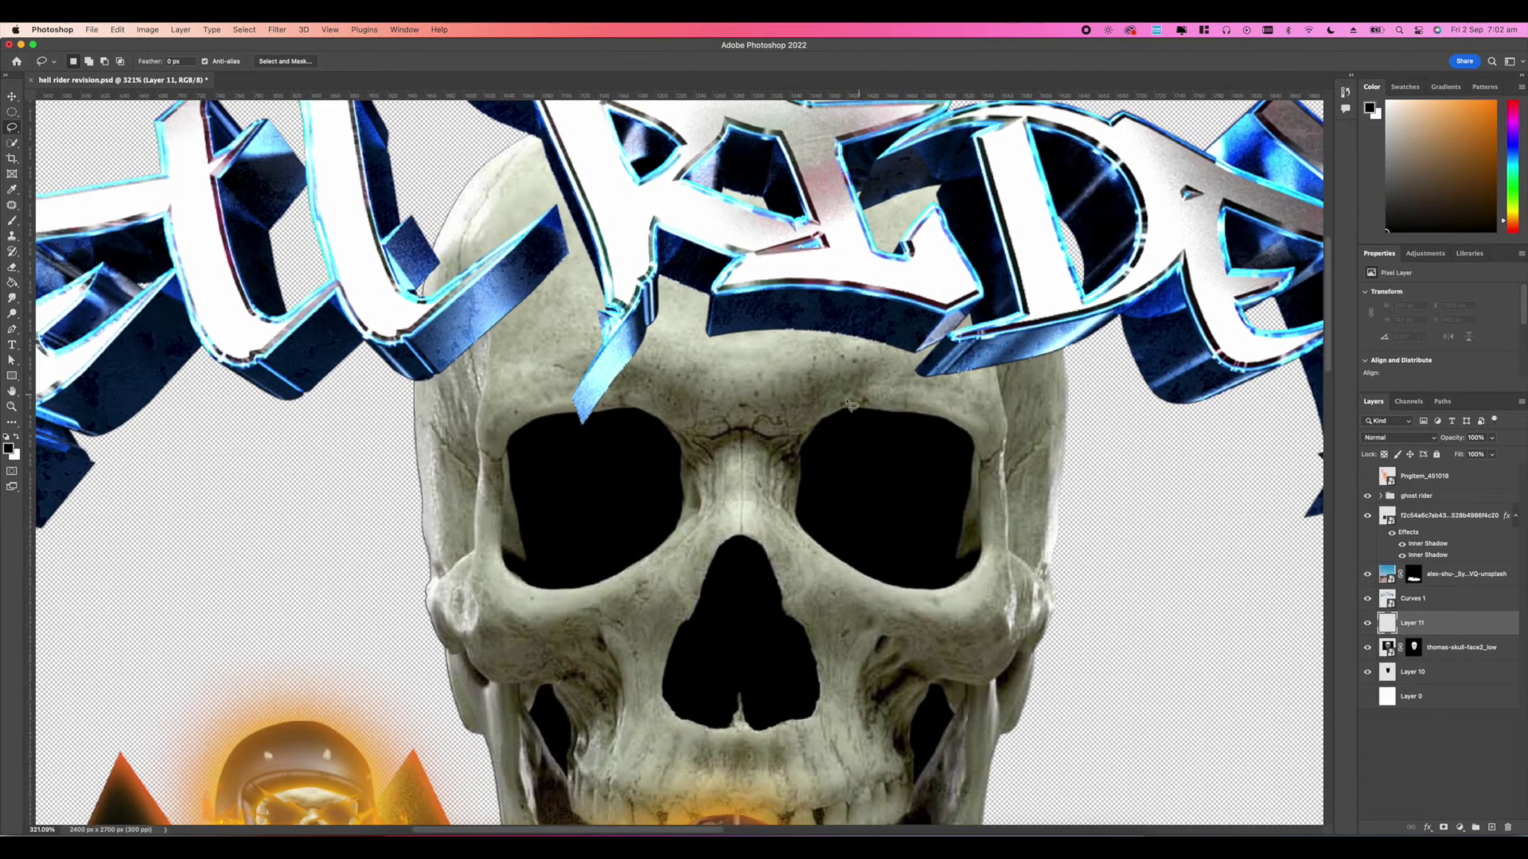
Step: Lasso a jagged, spiky outline around the skull's right-hand eye socket, fill it with black and deselect
{"action": "left_click_drag", "start_coordinate": [905, 368], "coordinate": [950, 370]}
{"action": "left_click_drag", "start_coordinate": [802, 422], "coordinate": [857, 367]}
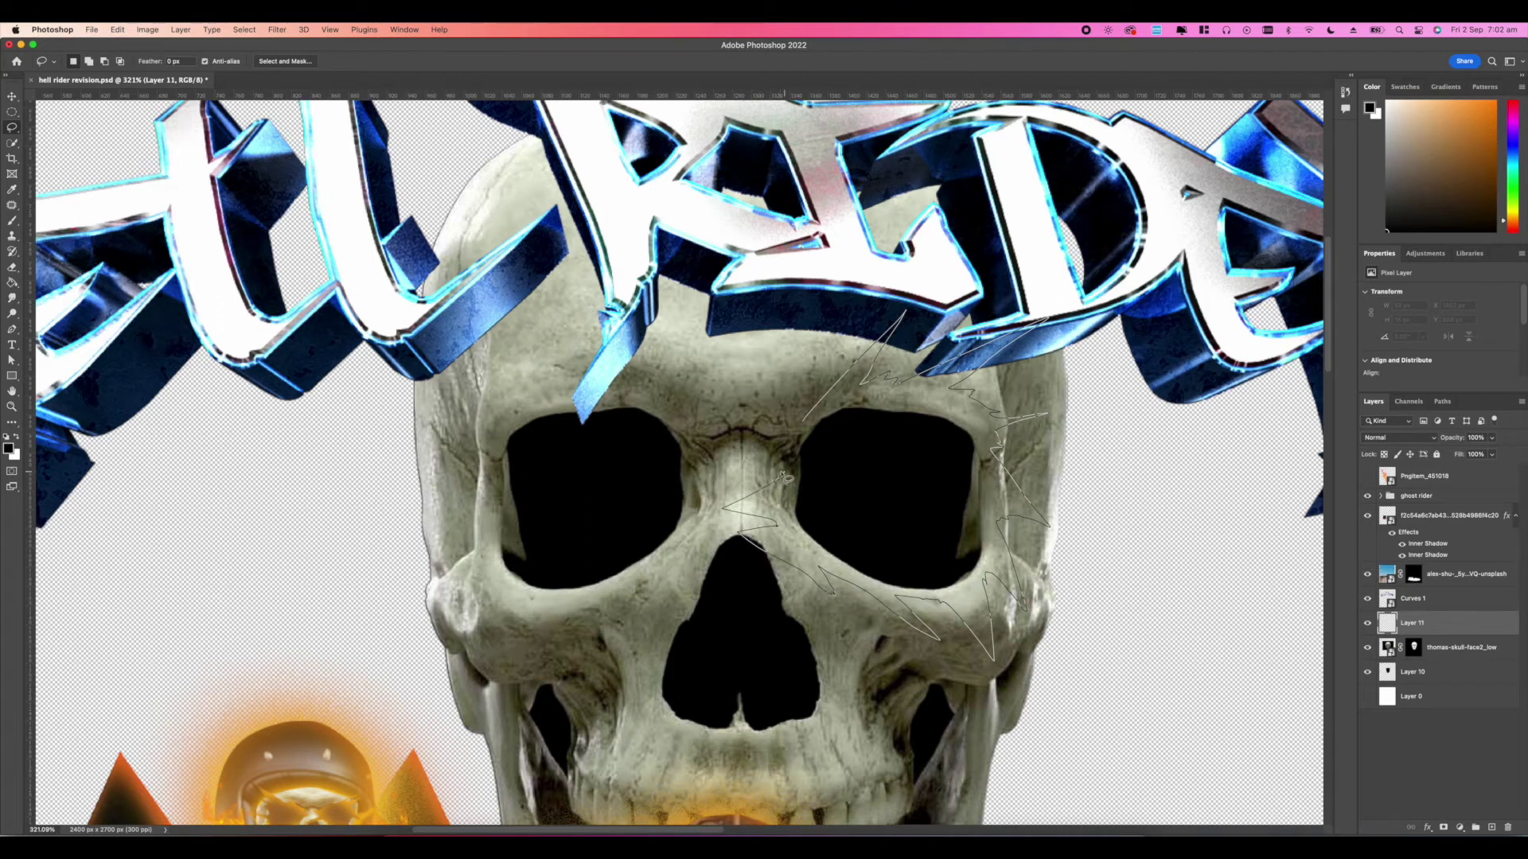
{"action": "left_click_drag", "start_coordinate": [808, 427], "coordinate": [808, 428]}
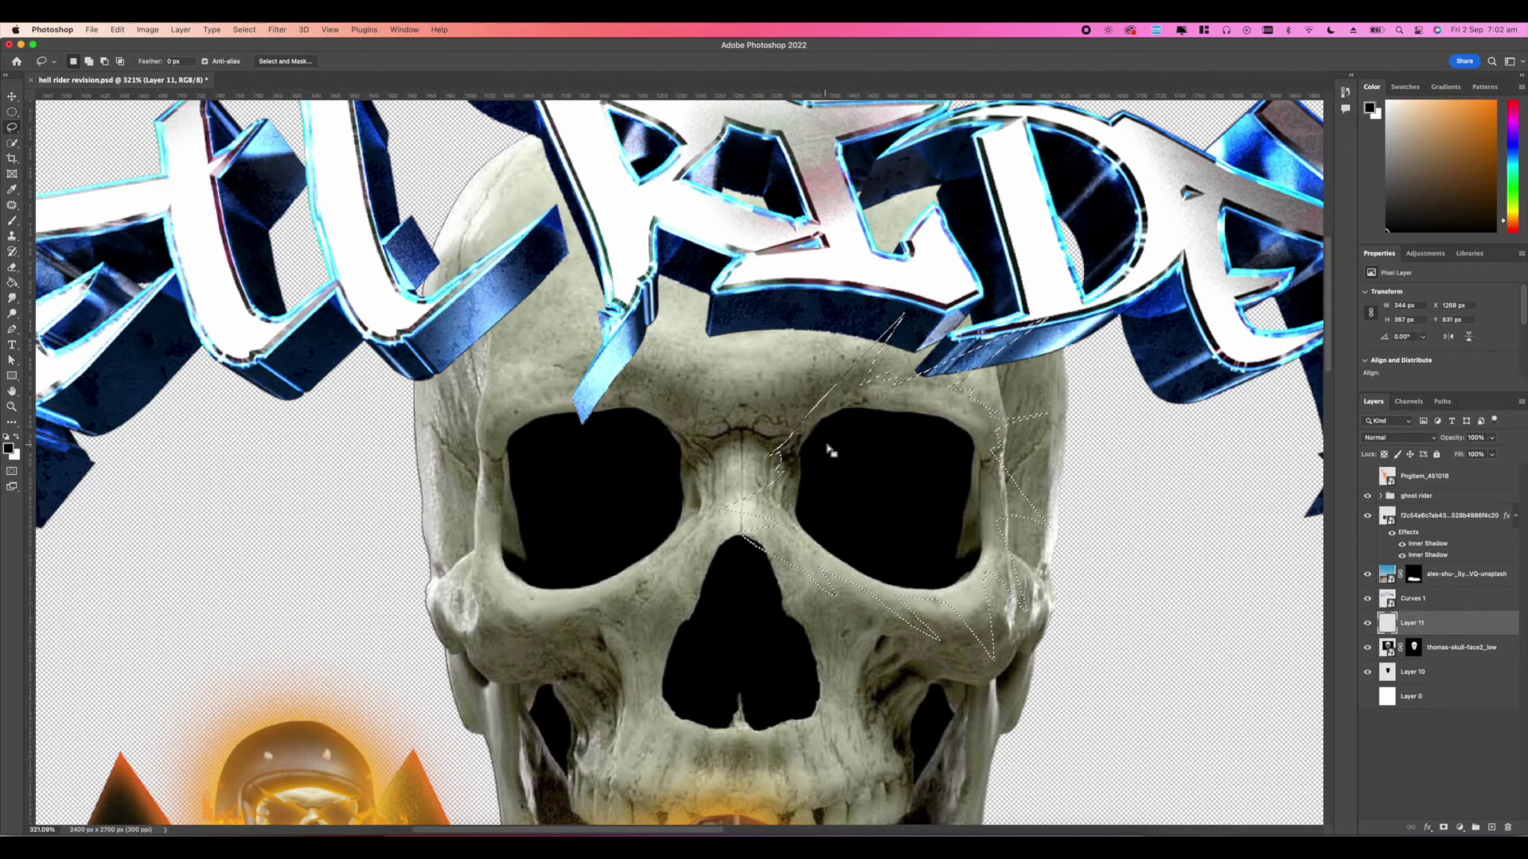
{"action": "key", "text": "g"}
{"action": "left_click", "coordinate": [891, 471]}
{"action": "key", "text": "super+d"}
Step: Lasso a matching jagged outline around the skull's left-hand eye socket, fill it with black and deselect
{"action": "scroll", "coordinate": [862, 488], "scroll_direction": "left", "scroll_amount": 5}
{"action": "key", "text": "l"}
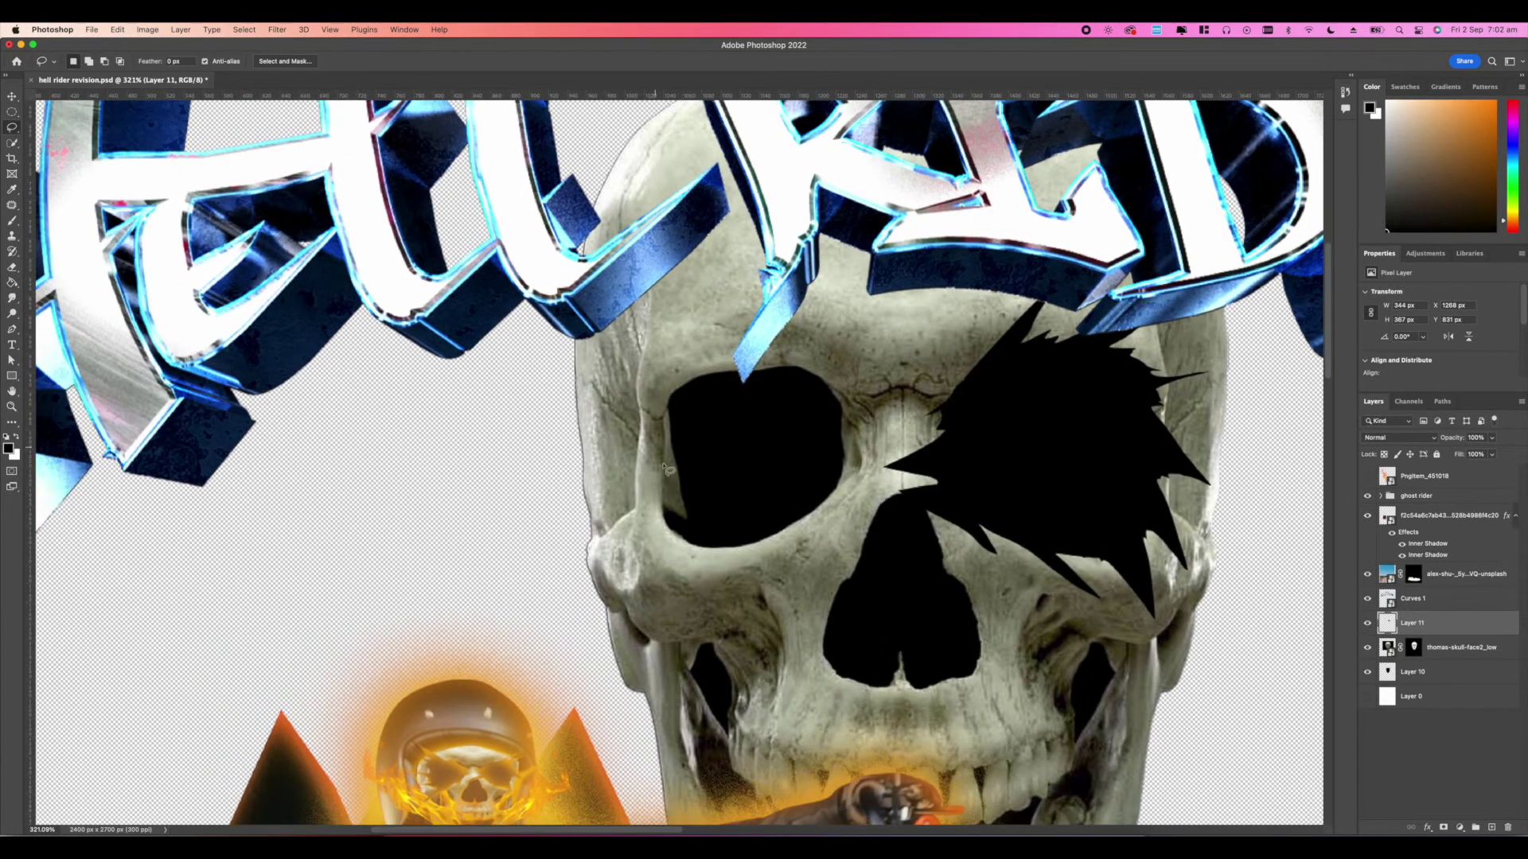
{"action": "left_click_drag", "start_coordinate": [800, 327], "coordinate": [785, 318]}
{"action": "left_click_drag", "start_coordinate": [823, 334], "coordinate": [852, 365]}
{"action": "left_click_drag", "start_coordinate": [543, 365], "coordinate": [641, 467]}
{"action": "mouse_move", "coordinate": [657, 557]}
{"action": "left_mouse_down"}
{"action": "mouse_move", "coordinate": [719, 577]}
{"action": "mouse_move", "coordinate": [848, 510]}
{"action": "left_mouse_up"}
{"action": "left_click_drag", "start_coordinate": [861, 438], "coordinate": [856, 406]}
{"action": "key", "text": "g"}
{"action": "left_click", "coordinate": [804, 406]}
{"action": "key", "text": "super+d"}
Step: Move the hidden PngItem_451018 flame layer beneath Curves 1, above the jagged eye layer, and make it visible
{"action": "key", "text": "super+minus"}
{"action": "key", "text": "super+minus"}
{"action": "key", "text": "super+minus"}
{"action": "key", "text": "super+minus"}
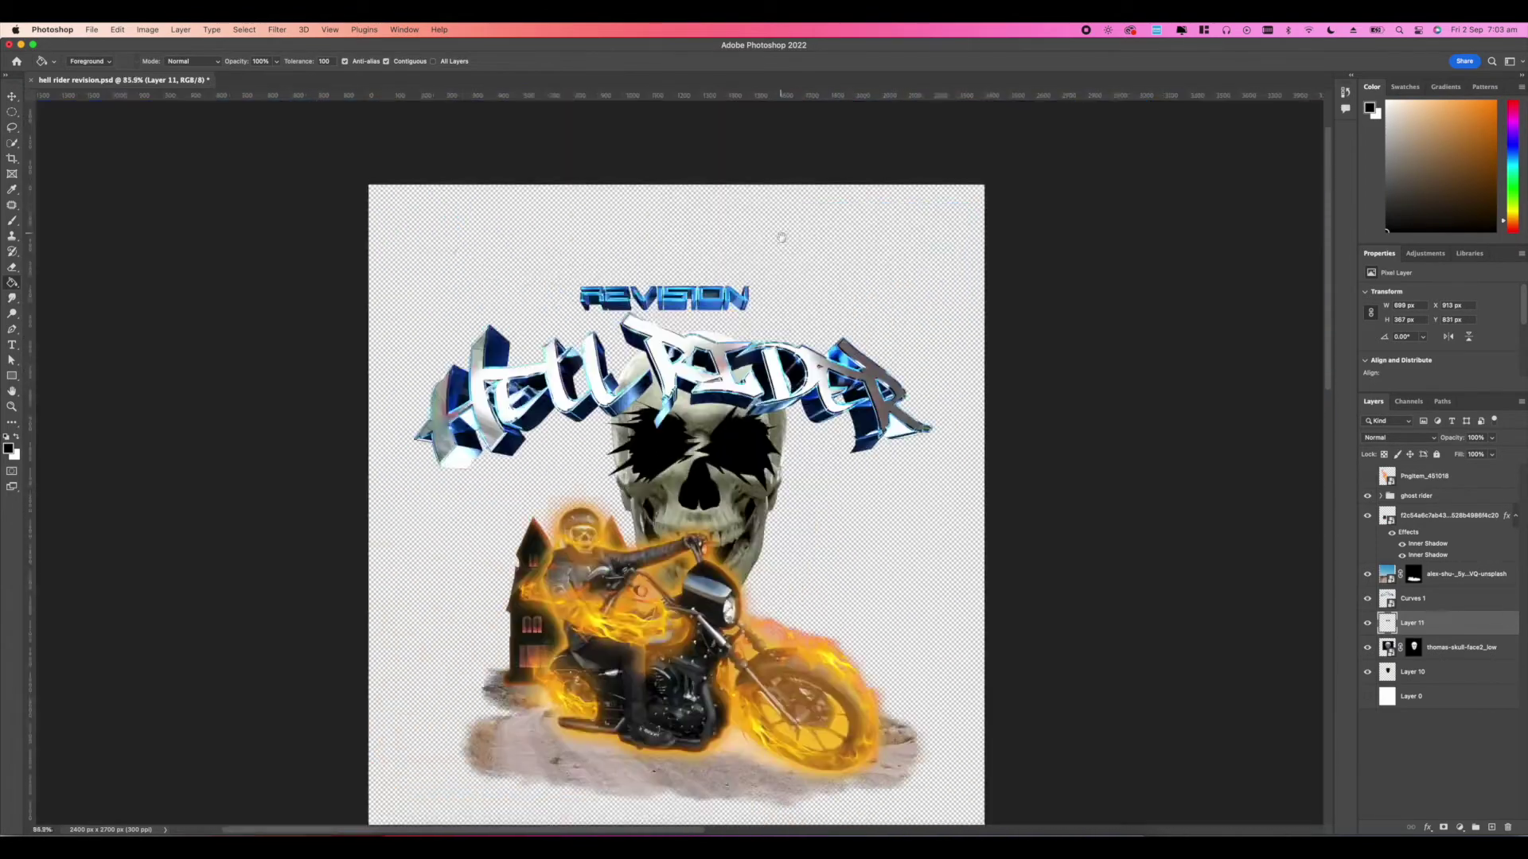
{"action": "scroll", "coordinate": [782, 237], "scroll_direction": "down", "scroll_amount": 2}
{"action": "scroll", "coordinate": [781, 237], "scroll_direction": "up", "scroll_amount": 5}
{"action": "scroll", "coordinate": [782, 237], "scroll_direction": "down", "scroll_amount": 3}
{"action": "scroll", "coordinate": [781, 237], "scroll_direction": "up", "scroll_amount": 2}
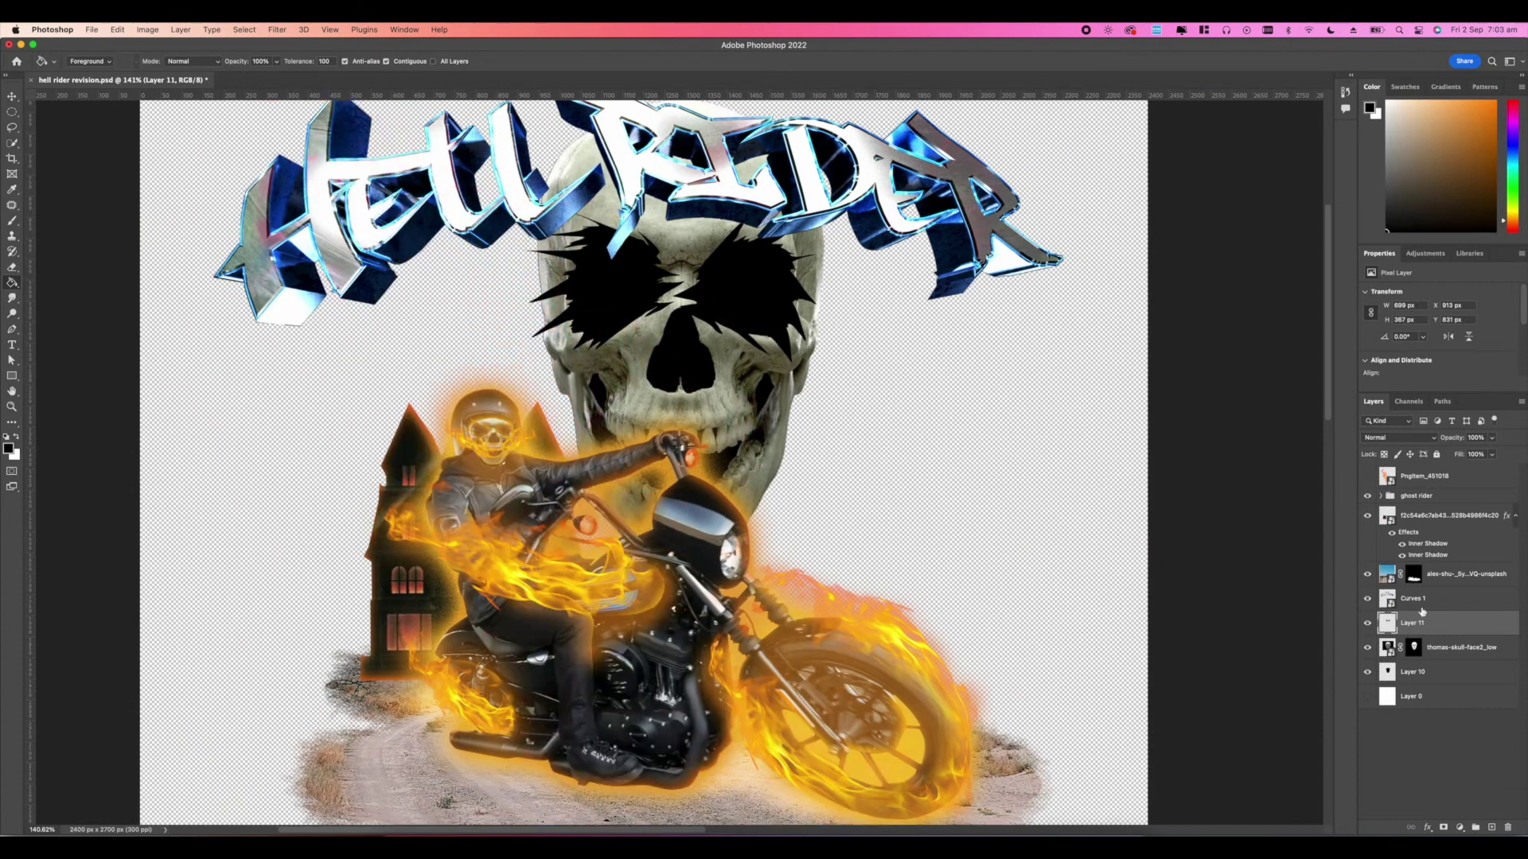
{"action": "left_click", "coordinate": [1402, 499]}
{"action": "left_click", "coordinate": [1367, 496]}
{"action": "left_click", "coordinate": [1367, 496]}
{"action": "left_click_drag", "start_coordinate": [1408, 479], "coordinate": [1408, 593]}
{"action": "left_click", "coordinate": [1367, 623]}
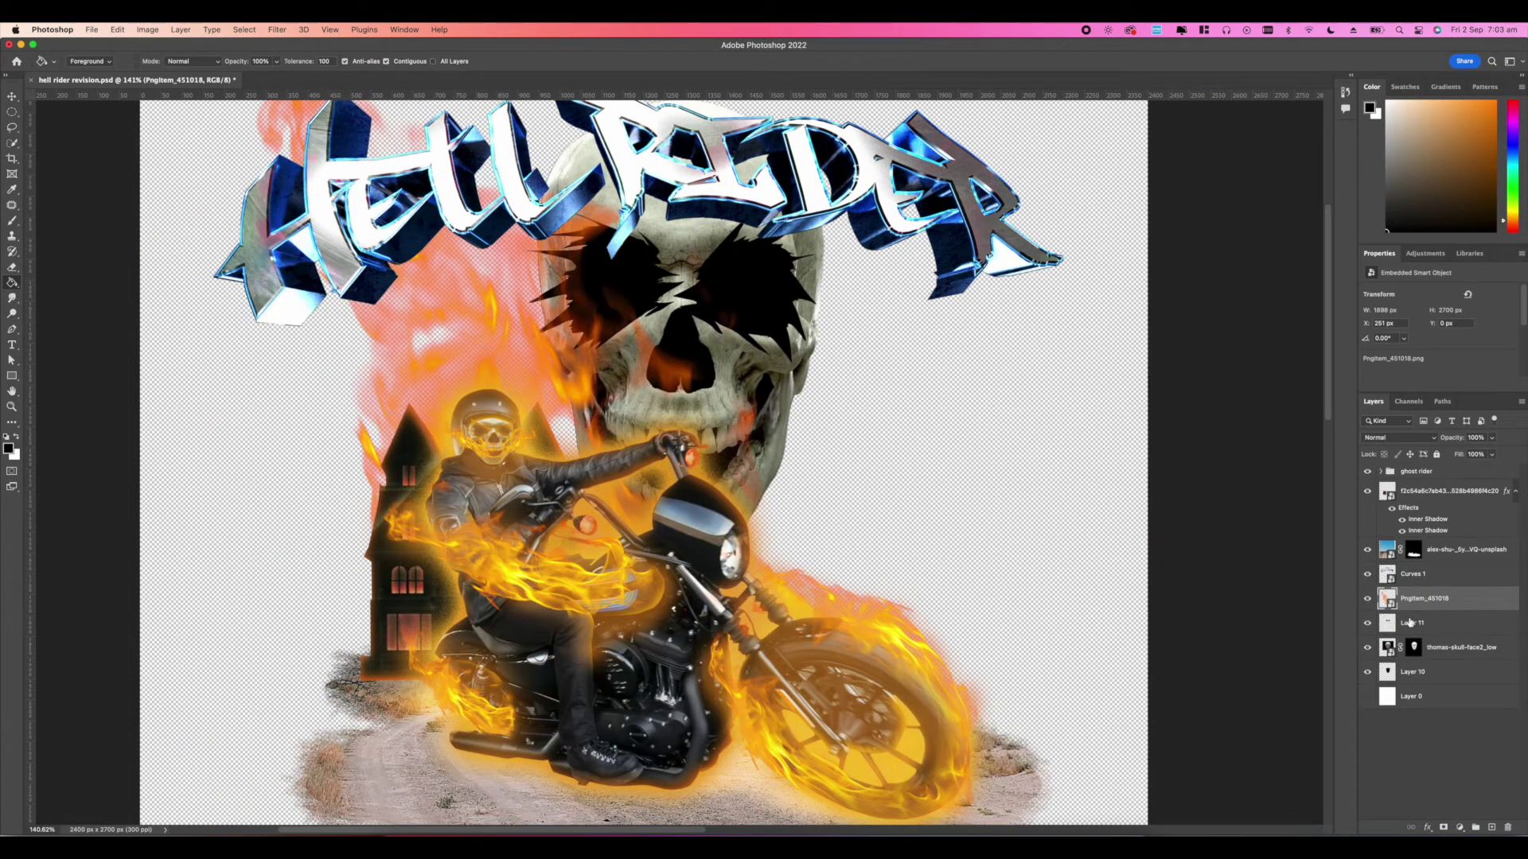
Step: Scale the flame down, rotate it about -27°, and place it over the left side of the skull's jaw
{"action": "key", "text": "super+t"}
{"action": "left_click_drag", "start_coordinate": [1041, 416], "coordinate": [635, 422]}
{"action": "left_click_drag", "start_coordinate": [618, 501], "coordinate": [791, 391]}
{"action": "left_click_drag", "start_coordinate": [806, 335], "coordinate": [674, 333]}
{"action": "left_click_drag", "start_coordinate": [708, 429], "coordinate": [735, 349]}
{"action": "left_click_drag", "start_coordinate": [577, 372], "coordinate": [594, 393]}
{"action": "left_click_drag", "start_coordinate": [676, 314], "coordinate": [625, 339]}
{"action": "left_click_drag", "start_coordinate": [574, 387], "coordinate": [612, 377]}
{"action": "key", "text": "Return"}
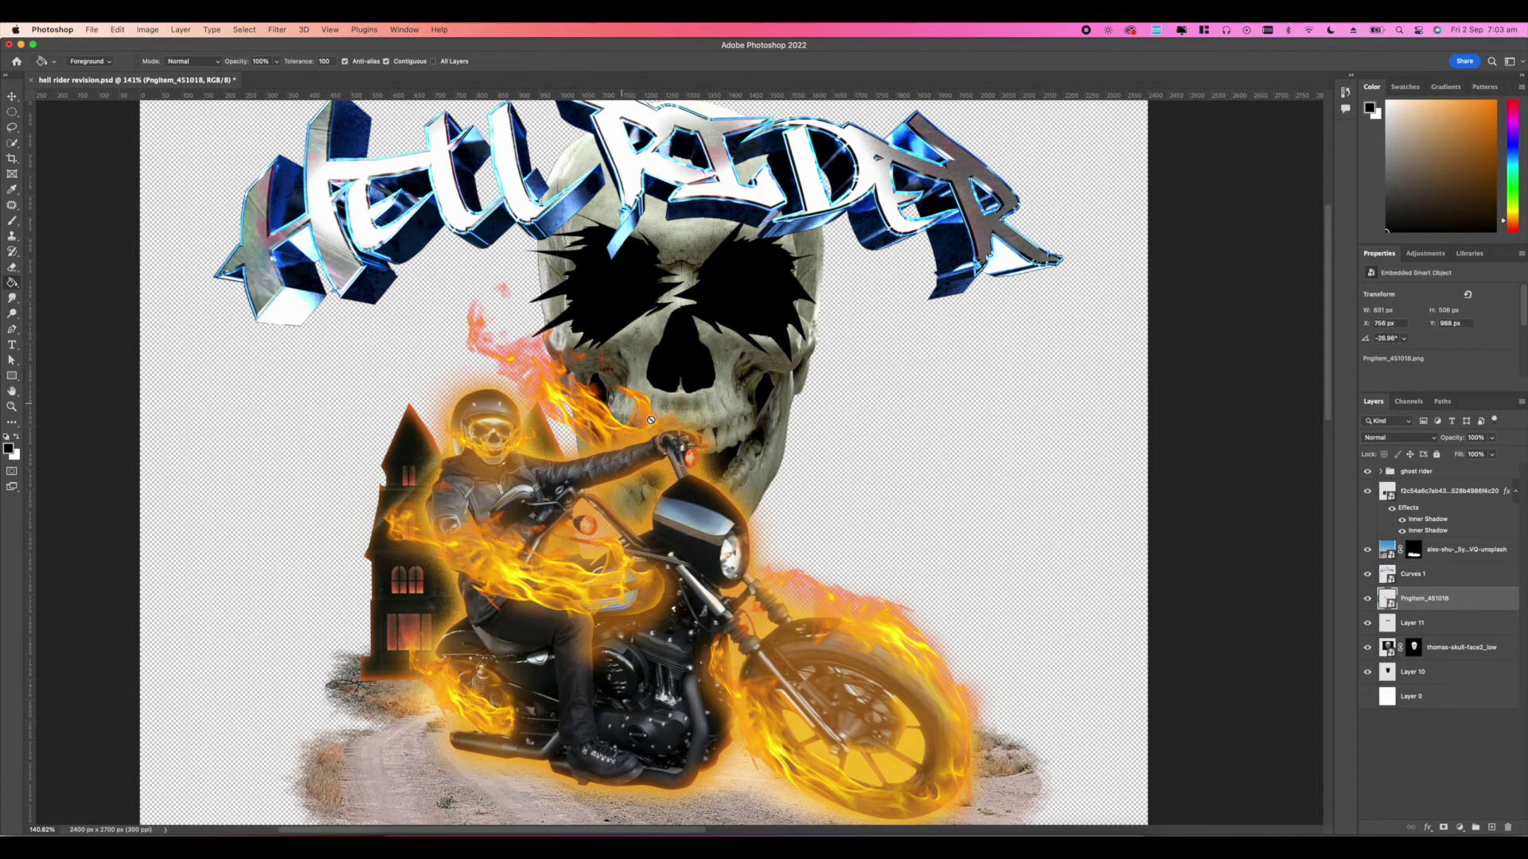
Step: Hide the ghost rider group and reposition the flame so it comes out of the skull's open mouth
{"action": "left_click", "coordinate": [1367, 471]}
{"action": "key", "text": "super+plus"}
{"action": "key", "text": "super+plus"}
{"action": "key", "text": "super+t"}
{"action": "left_click_drag", "start_coordinate": [437, 613], "coordinate": [429, 661]}
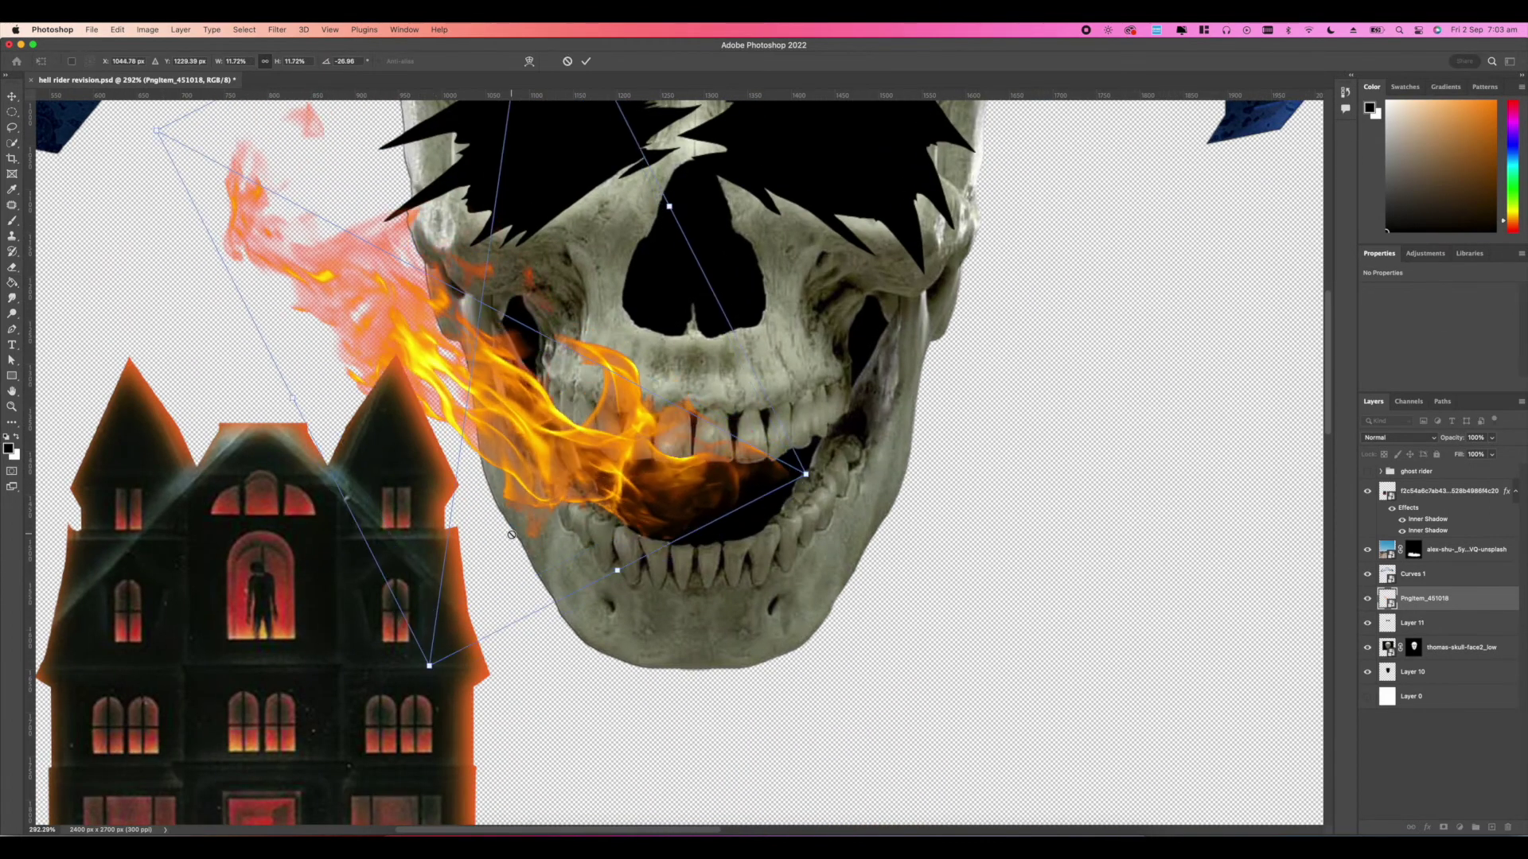
{"action": "key", "text": "Return"}
Step: Transform the flame again to bend it upward from the mouth along the left side of the jaw
{"action": "key", "text": "super+minus"}
{"action": "key", "text": "super+minus"}
{"action": "key", "text": "super+t"}
{"action": "right_click", "coordinate": [577, 378]}
{"action": "left_click", "coordinate": [597, 535]}
{"action": "left_click_drag", "start_coordinate": [375, 242], "coordinate": [382, 196]}
{"action": "left_click_drag", "start_coordinate": [509, 429], "coordinate": [517, 465]}
{"action": "key", "text": "Return"}
Step: Duplicate the flame, flip the copy horizontally and move it to the right side of the skull's mouth
{"action": "key", "text": "super+j"}
{"action": "key", "text": "super+t"}
{"action": "right_click", "coordinate": [638, 492]}
{"action": "left_click", "coordinate": [675, 751]}
{"action": "left_click_drag", "start_coordinate": [621, 440], "coordinate": [863, 443]}
{"action": "key", "text": "Return"}
Step: Combine the two mouth flame layers into one smart object and add a layer mask to it
{"action": "left_click", "coordinate": [1416, 623], "text": "shift"}
{"action": "right_click", "coordinate": [1428, 596]}
{"action": "left_click", "coordinate": [1393, 347]}
{"action": "left_click", "coordinate": [1443, 827]}
Step: Brush black on the flame's layer mask to hide the fire overlapping the skull's upper teeth
{"action": "scroll", "coordinate": [680, 460], "scroll_direction": "up", "scroll_amount": 3}
{"action": "key", "text": "b"}
{"action": "key", "text": "x"}
{"action": "scroll", "coordinate": [691, 465], "scroll_direction": "up", "scroll_amount": 2}
{"action": "mouse_move", "coordinate": [649, 358]}
{"action": "left_mouse_down"}
{"action": "mouse_move", "coordinate": [621, 395]}
{"action": "mouse_move", "coordinate": [776, 351]}
{"action": "left_mouse_up"}
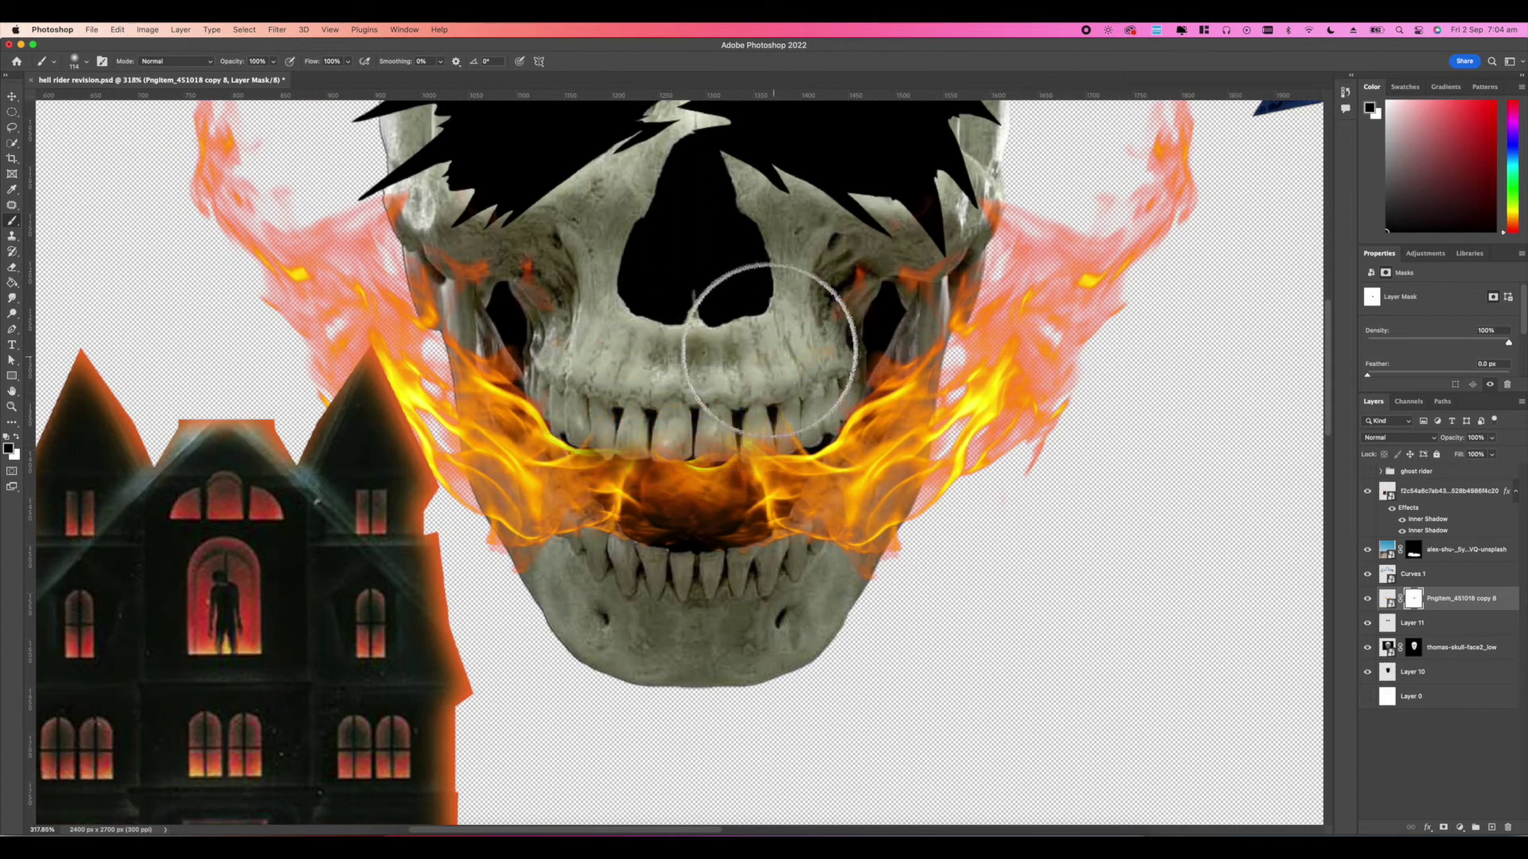
Step: Add a new layer above the skull layer and clip it to the skull
{"action": "key", "text": "super+0"}
{"action": "scroll", "coordinate": [631, 511], "scroll_direction": "up", "scroll_amount": 5}
{"action": "scroll", "coordinate": [630, 511], "scroll_direction": "down", "scroll_amount": 1}
{"action": "key", "text": "l"}
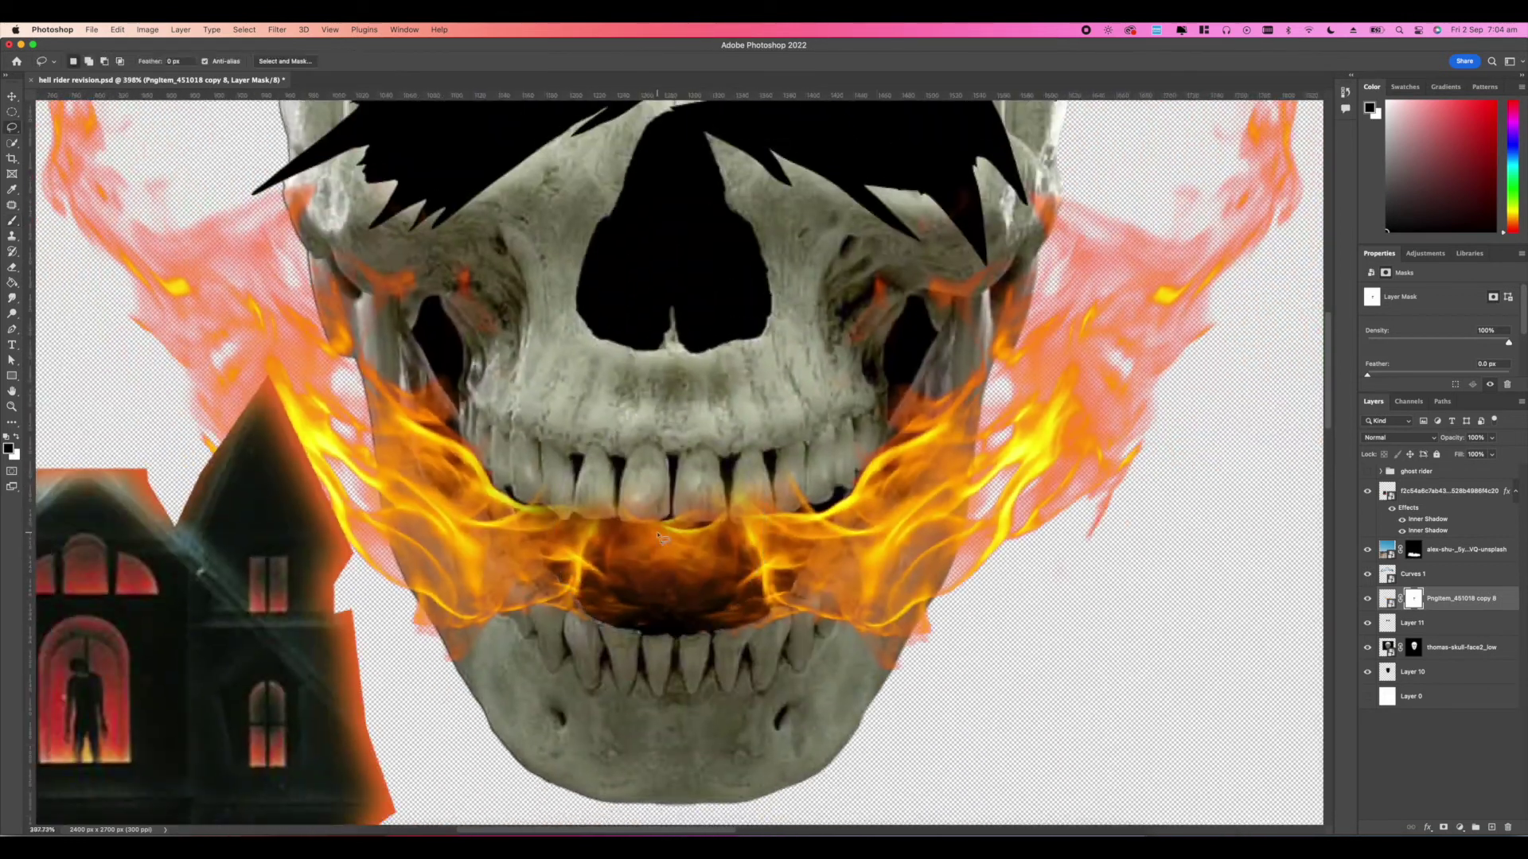
{"action": "left_click", "coordinate": [1425, 646]}
{"action": "left_click", "coordinate": [1489, 827]}
{"action": "right_click", "coordinate": [1448, 647]}
{"action": "left_click", "coordinate": [1330, 501]}
Step: Choose an orange foreground colour, shrink the brush, and paint soft orange light over the skull's teeth on the clipped layer
{"action": "key", "text": "b"}
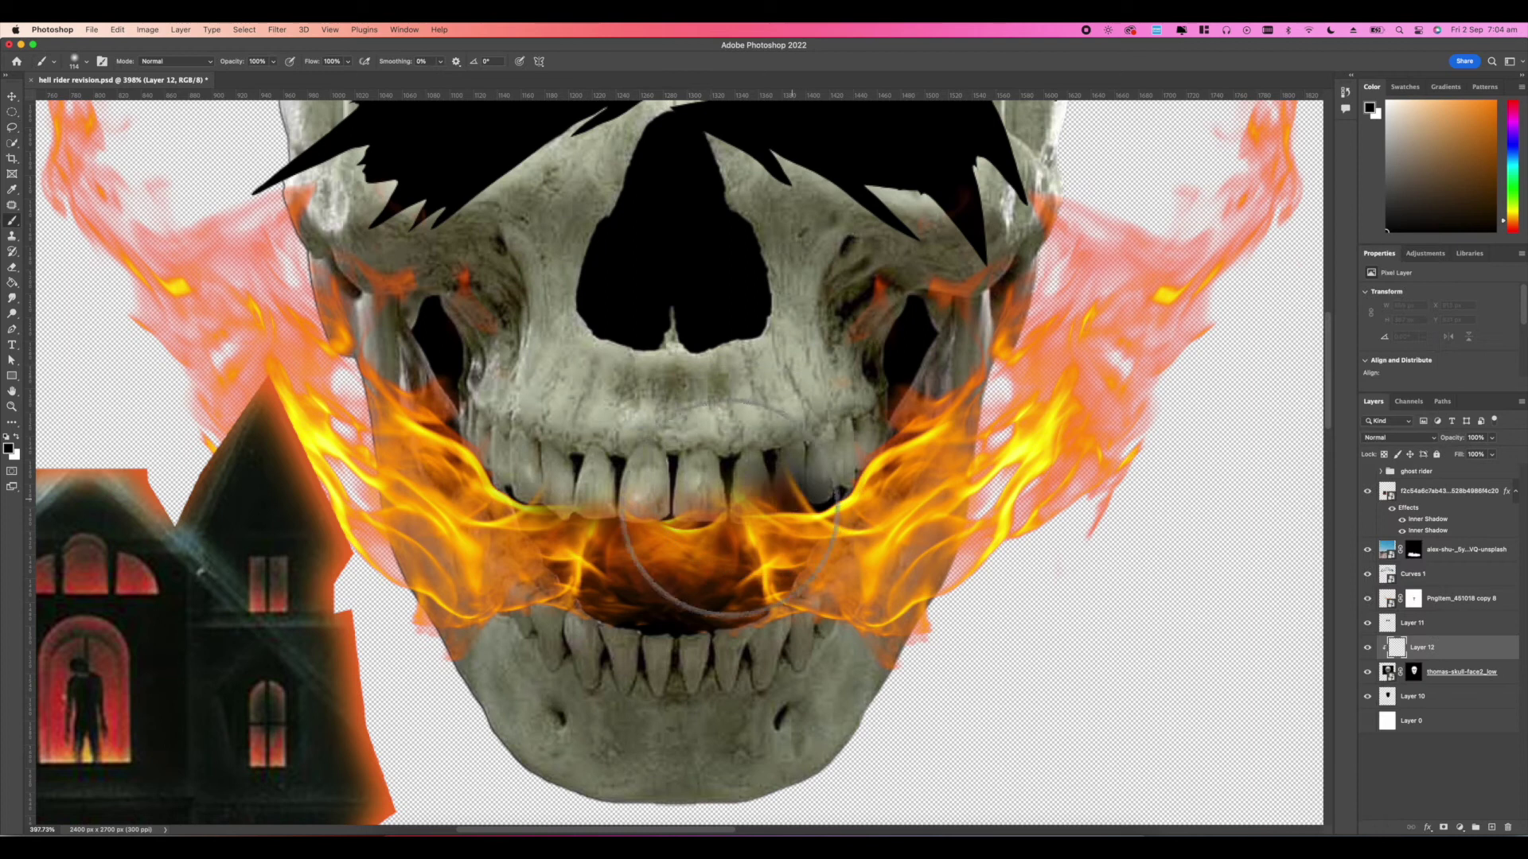
{"action": "left_click", "coordinate": [1369, 108]}
{"action": "left_click", "coordinate": [957, 480]}
{"action": "key", "text": "Return"}
{"action": "right_click", "coordinate": [970, 483]}
{"action": "left_click_drag", "start_coordinate": [933, 457], "coordinate": [918, 457]}
{"action": "left_click_drag", "start_coordinate": [509, 501], "coordinate": [828, 493]}
{"action": "mouse_move", "coordinate": [605, 601]}
{"action": "left_mouse_down"}
{"action": "mouse_move", "coordinate": [720, 590]}
{"action": "mouse_move", "coordinate": [682, 597]}
{"action": "left_mouse_up"}
{"action": "scroll", "coordinate": [681, 596], "scroll_direction": "down", "scroll_amount": 8}
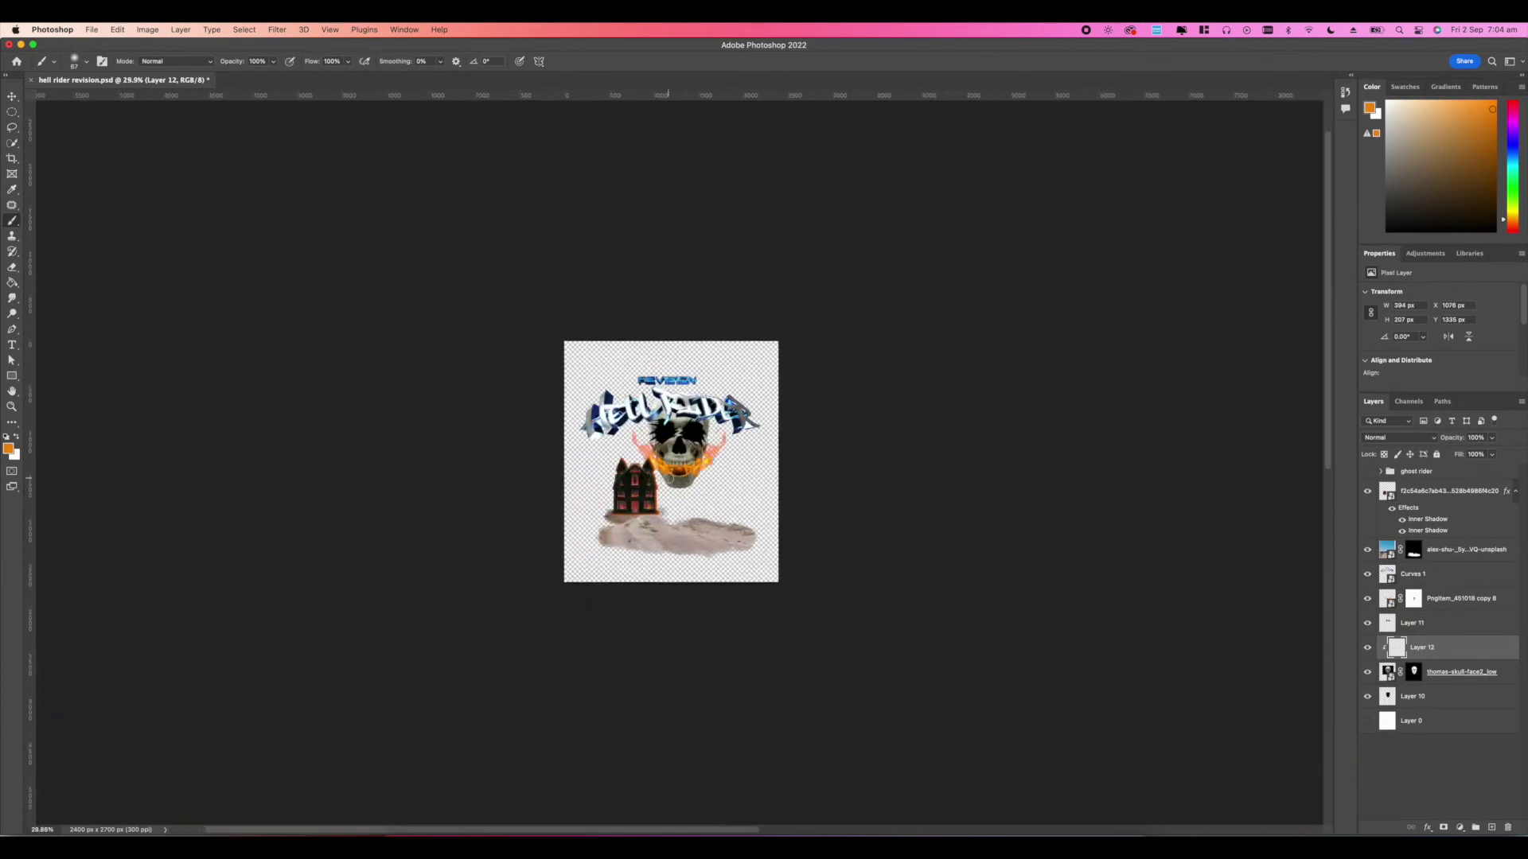
{"action": "scroll", "coordinate": [679, 477], "scroll_direction": "up", "scroll_amount": 8}
Step: Reduce the brush size for fine work on the teeth, undoing the test stroke
{"action": "right_click", "coordinate": [750, 477]}
{"action": "left_click_drag", "start_coordinate": [830, 454], "coordinate": [815, 454]}
{"action": "key", "text": "Return"}
{"action": "scroll", "coordinate": [678, 477], "scroll_direction": "up", "scroll_amount": 3}
{"action": "right_click", "coordinate": [884, 478]}
{"action": "key", "text": "Return"}
{"action": "scroll", "coordinate": [796, 477], "scroll_direction": "left", "scroll_amount": 2}
{"action": "right_click", "coordinate": [885, 485]}
{"action": "left_click", "coordinate": [640, 528]}
{"action": "key", "text": "super+z"}
{"action": "right_click", "coordinate": [884, 493]}
{"action": "left_click_drag", "start_coordinate": [949, 454], "coordinate": [945, 454]}
{"action": "key", "text": "Return"}
Step: Paint orange highlights along the skull's individual upper teeth and undo the last stray stroke
{"action": "left_click_drag", "start_coordinate": [595, 529], "coordinate": [658, 402]}
{"action": "scroll", "coordinate": [527, 452], "scroll_direction": "left", "scroll_amount": 4}
{"action": "left_click_drag", "start_coordinate": [494, 534], "coordinate": [570, 394]}
{"action": "left_click_drag", "start_coordinate": [646, 473], "coordinate": [646, 447]}
{"action": "left_click_drag", "start_coordinate": [902, 517], "coordinate": [867, 418]}
{"action": "scroll", "coordinate": [912, 416], "scroll_direction": "right", "scroll_amount": 2}
{"action": "mouse_move", "coordinate": [915, 510]}
{"action": "left_mouse_down"}
{"action": "mouse_move", "coordinate": [959, 394]}
{"action": "mouse_move", "coordinate": [932, 402]}
{"action": "left_mouse_up"}
{"action": "scroll", "coordinate": [913, 446], "scroll_direction": "right", "scroll_amount": 2}
{"action": "left_click_drag", "start_coordinate": [975, 477], "coordinate": [964, 398]}
{"action": "left_click_drag", "start_coordinate": [998, 422], "coordinate": [1039, 343]}
{"action": "key", "text": "super+z"}
Step: Paint orange highlights along the skull's lower teeth and the lower rim of the nose cavity
{"action": "scroll", "coordinate": [688, 354], "scroll_direction": "down", "scroll_amount": 8}
{"action": "left_click_drag", "start_coordinate": [696, 366], "coordinate": [762, 386]}
{"action": "left_click_drag", "start_coordinate": [598, 346], "coordinate": [677, 374]}
{"action": "mouse_move", "coordinate": [796, 392]}
{"action": "left_mouse_down"}
{"action": "mouse_move", "coordinate": [855, 397]}
{"action": "mouse_move", "coordinate": [963, 354]}
{"action": "left_mouse_up"}
{"action": "mouse_move", "coordinate": [968, 386]}
{"action": "left_mouse_down"}
{"action": "mouse_move", "coordinate": [858, 420]}
{"action": "mouse_move", "coordinate": [942, 409]}
{"action": "left_mouse_up"}
{"action": "left_click_drag", "start_coordinate": [959, 429], "coordinate": [1130, 342]}
{"action": "scroll", "coordinate": [1134, 342], "scroll_direction": "left", "scroll_amount": 4}
{"action": "left_click_drag", "start_coordinate": [784, 446], "coordinate": [724, 425]}
{"action": "mouse_move", "coordinate": [669, 469]}
{"action": "left_mouse_down"}
{"action": "mouse_move", "coordinate": [665, 433]}
{"action": "mouse_move", "coordinate": [720, 463]}
{"action": "left_mouse_up"}
{"action": "scroll", "coordinate": [672, 374], "scroll_direction": "up", "scroll_amount": 6}
{"action": "left_click_drag", "start_coordinate": [760, 426], "coordinate": [807, 482]}
{"action": "scroll", "coordinate": [804, 477], "scroll_direction": "right", "scroll_amount": 2}
{"action": "mouse_move", "coordinate": [740, 382]}
{"action": "left_mouse_down"}
{"action": "mouse_move", "coordinate": [775, 442]}
{"action": "mouse_move", "coordinate": [875, 513]}
{"action": "mouse_move", "coordinate": [854, 528]}
{"action": "left_mouse_up"}
{"action": "scroll", "coordinate": [776, 442], "scroll_direction": "right", "scroll_amount": 4}
{"action": "scroll", "coordinate": [874, 518], "scroll_direction": "right", "scroll_amount": 2}
{"action": "left_click_drag", "start_coordinate": [927, 453], "coordinate": [978, 549]}
{"action": "mouse_move", "coordinate": [983, 406]}
{"action": "left_mouse_down"}
{"action": "mouse_move", "coordinate": [1019, 490]}
{"action": "mouse_move", "coordinate": [767, 462]}
{"action": "left_mouse_up"}
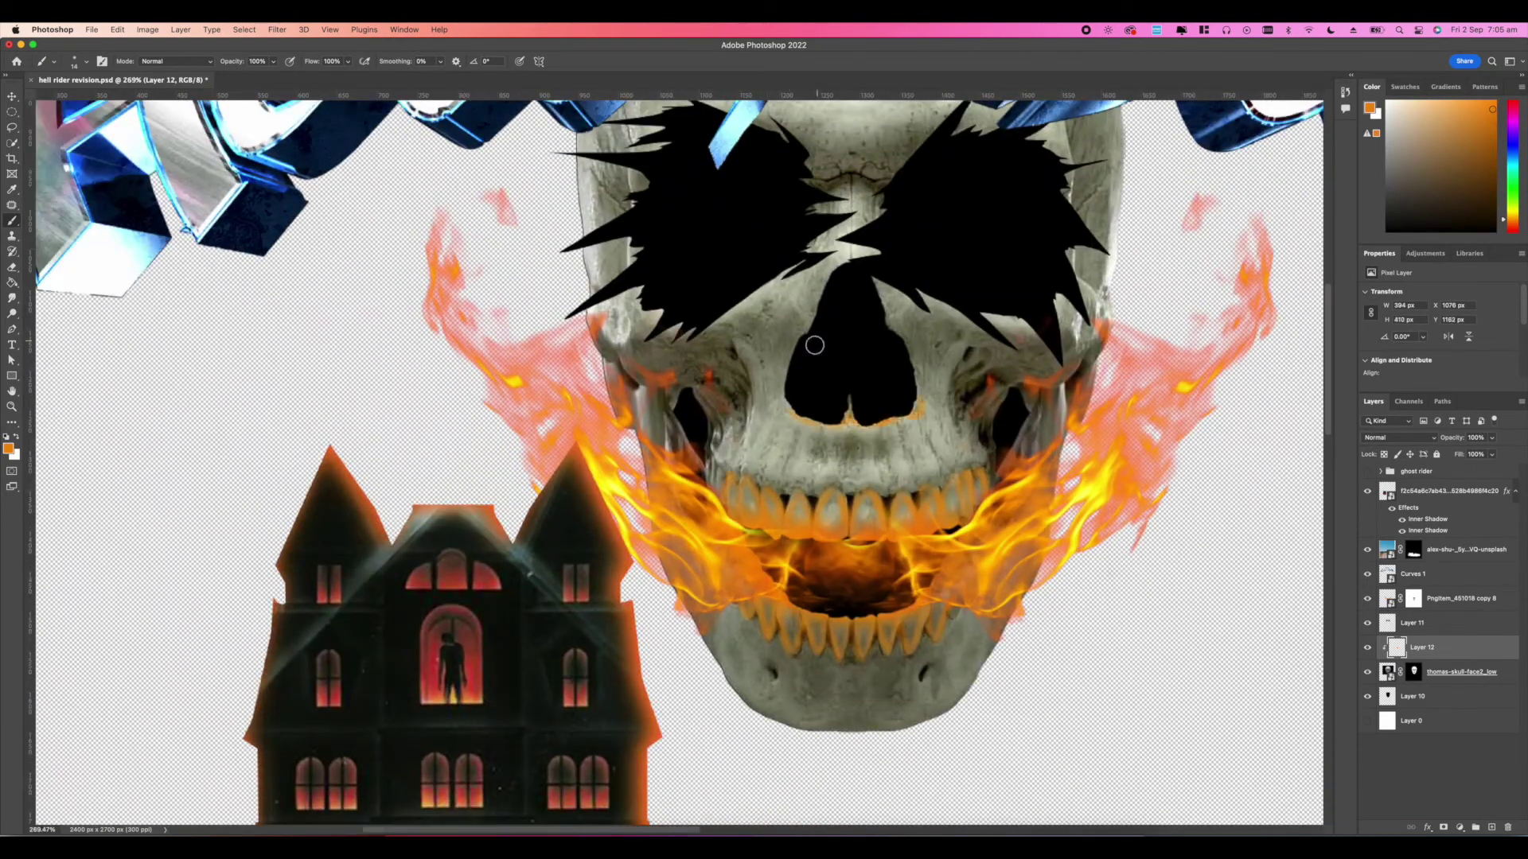
Step: Paint thin orange rims below the jagged eye shapes, around the nose cavity and around both cheek openings
{"action": "left_click_drag", "start_coordinate": [1031, 379], "coordinate": [1072, 390]}
{"action": "left_click_drag", "start_coordinate": [991, 477], "coordinate": [1019, 427]}
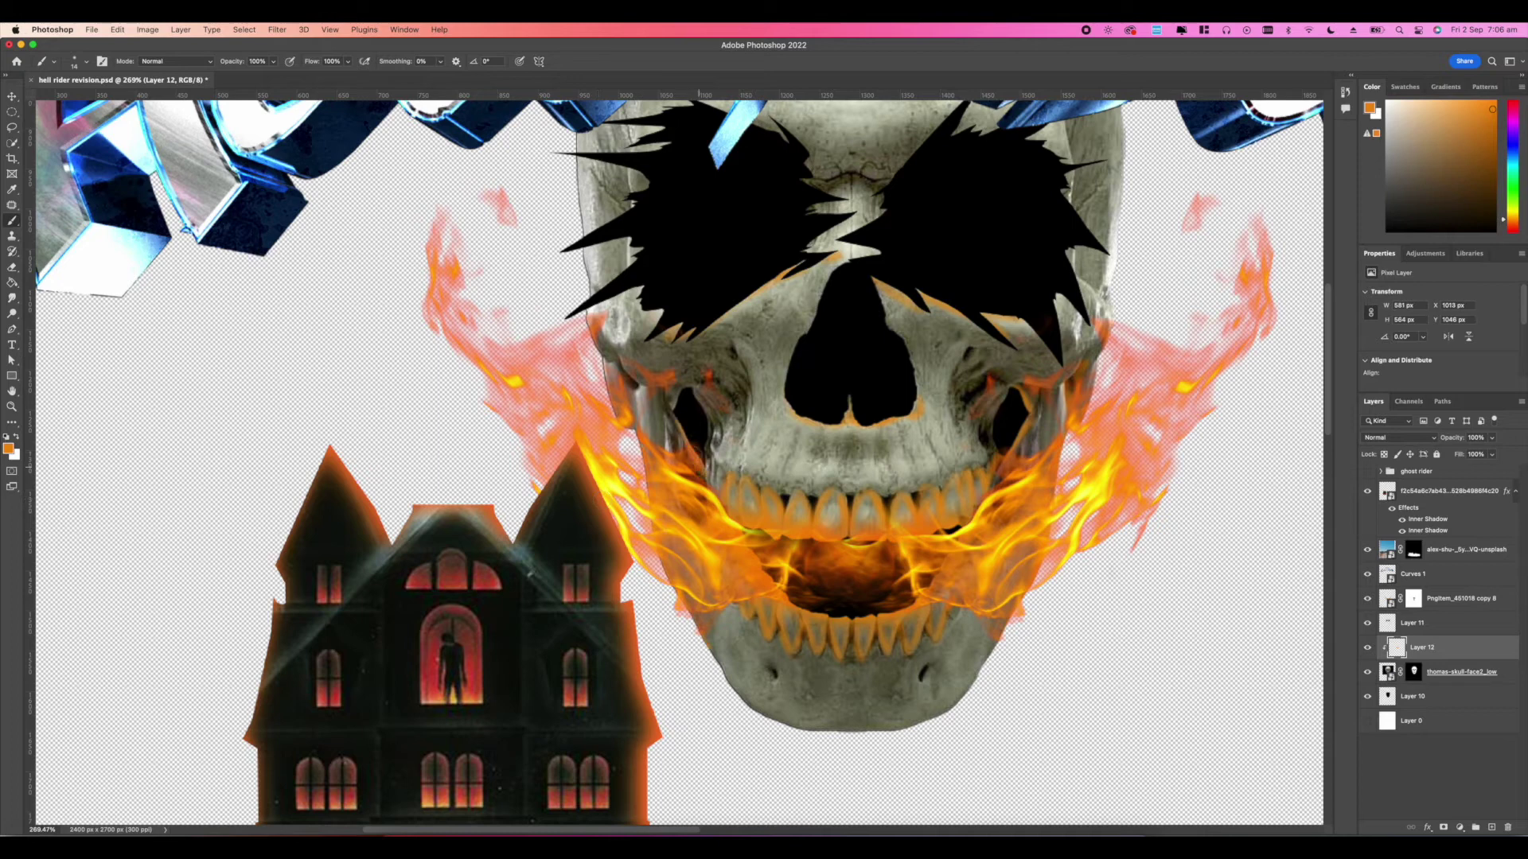
{"action": "left_click_drag", "start_coordinate": [706, 385], "coordinate": [677, 429]}
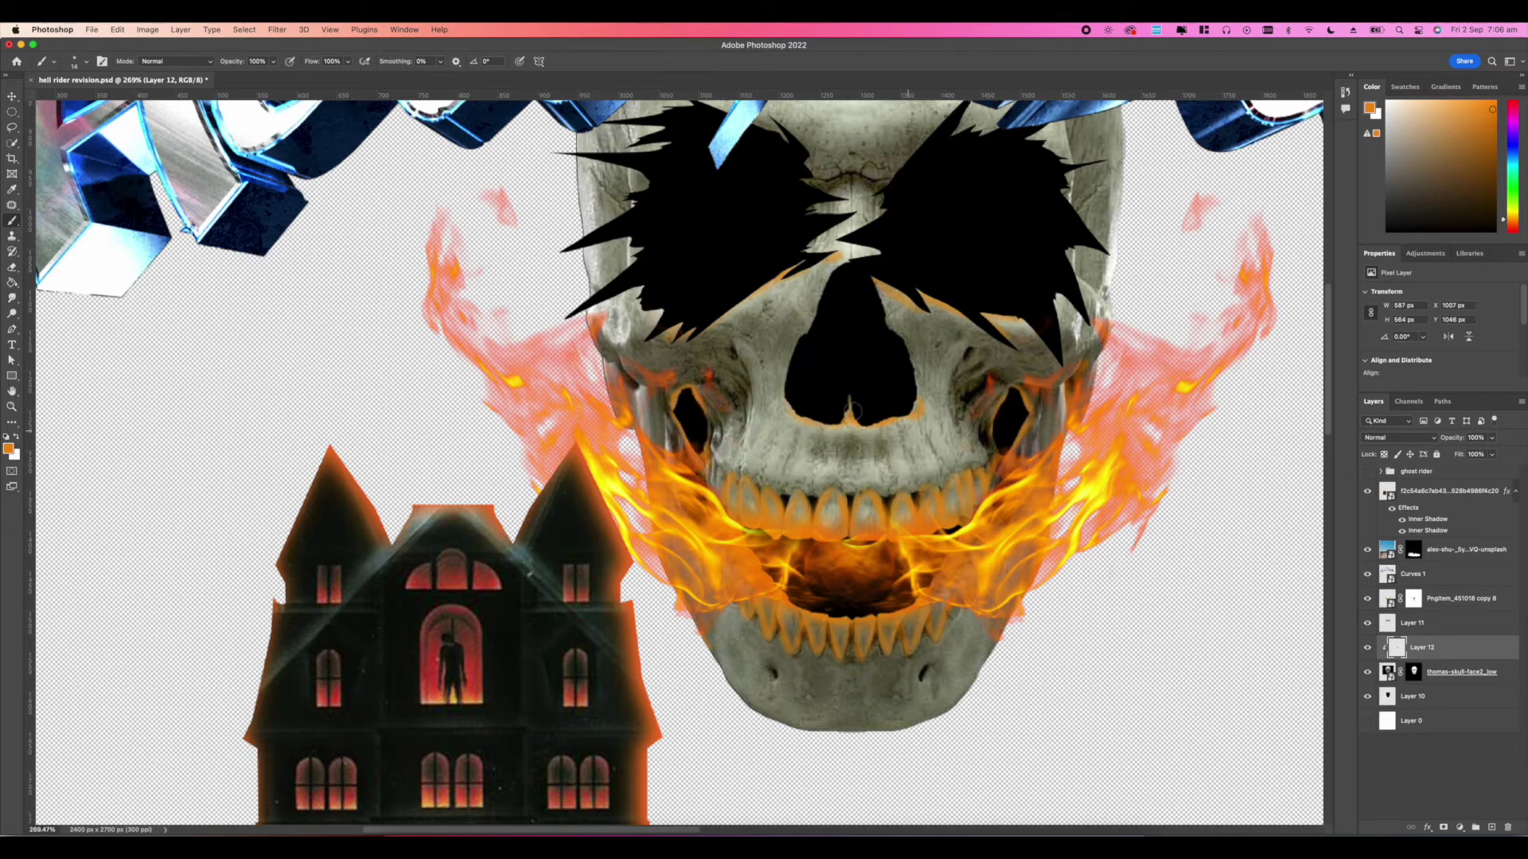
Step: Show the ghost rider group again and check the whole poster with the jagged eye layer hidden
{"action": "scroll", "coordinate": [910, 368], "scroll_direction": "down", "scroll_amount": 5}
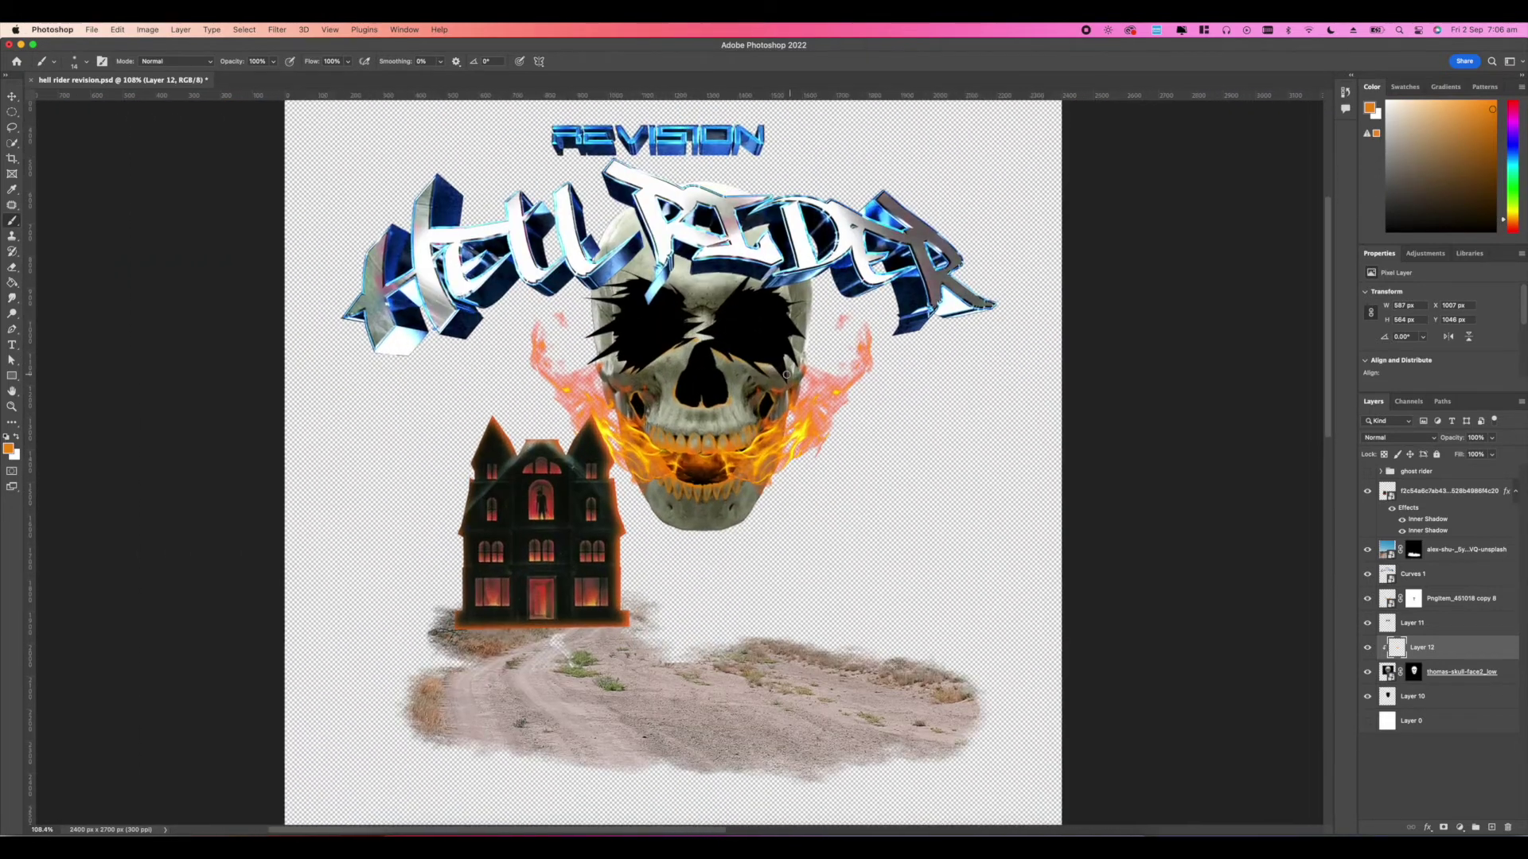
{"action": "left_click", "coordinate": [1367, 471]}
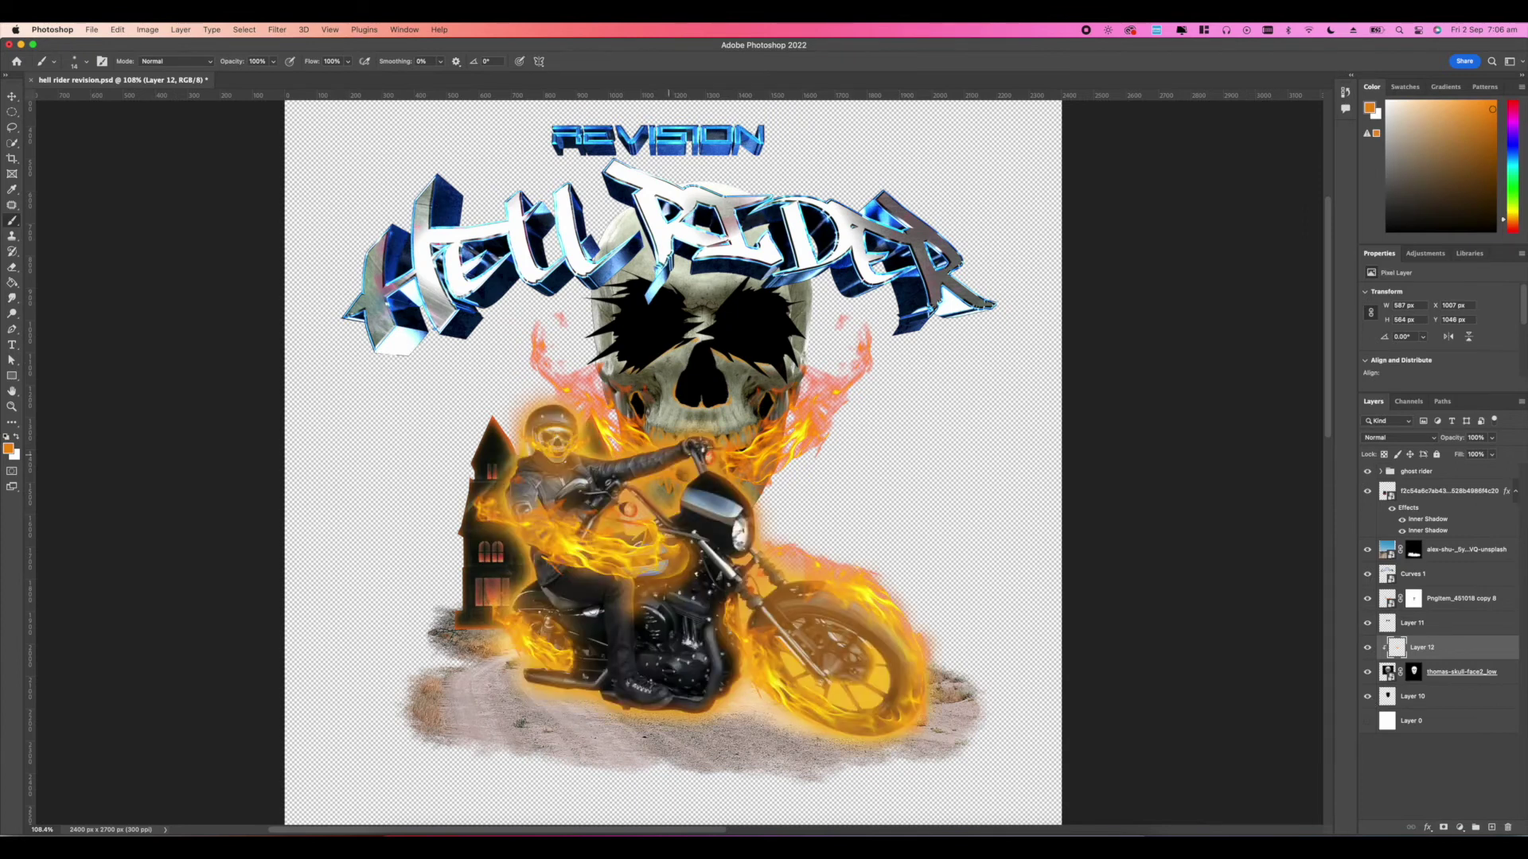
{"action": "scroll", "coordinate": [678, 446], "scroll_direction": "up", "scroll_amount": 2}
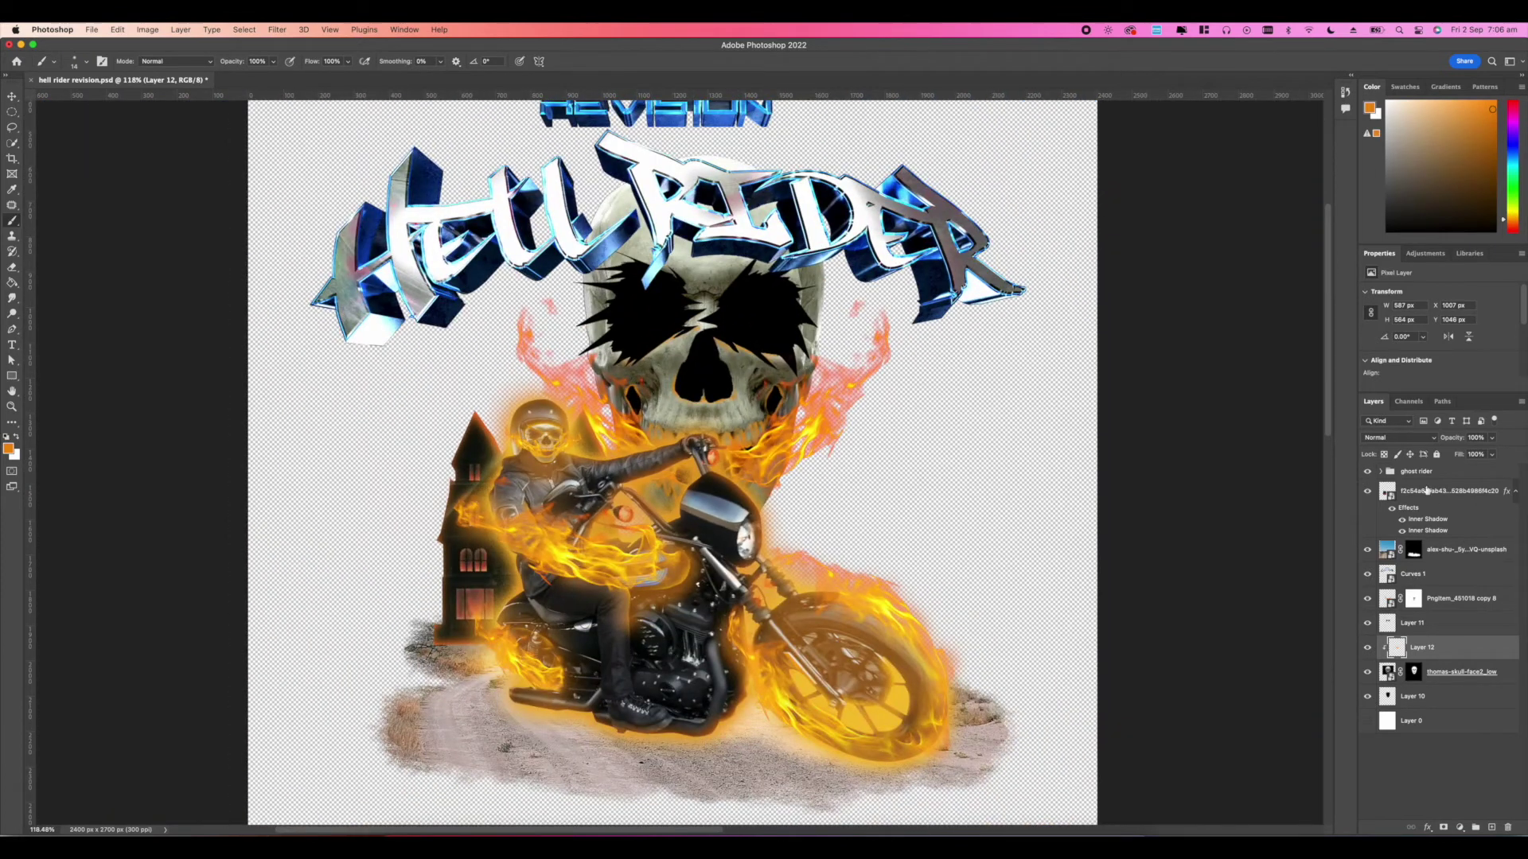
{"action": "scroll", "coordinate": [680, 463], "scroll_direction": "down", "scroll_amount": 5}
{"action": "scroll", "coordinate": [680, 463], "scroll_direction": "up", "scroll_amount": 1}
{"action": "scroll", "coordinate": [680, 463], "scroll_direction": "left", "scroll_amount": 2}
{"action": "scroll", "coordinate": [680, 463], "scroll_direction": "right", "scroll_amount": 2}
{"action": "left_click", "coordinate": [1367, 623]}
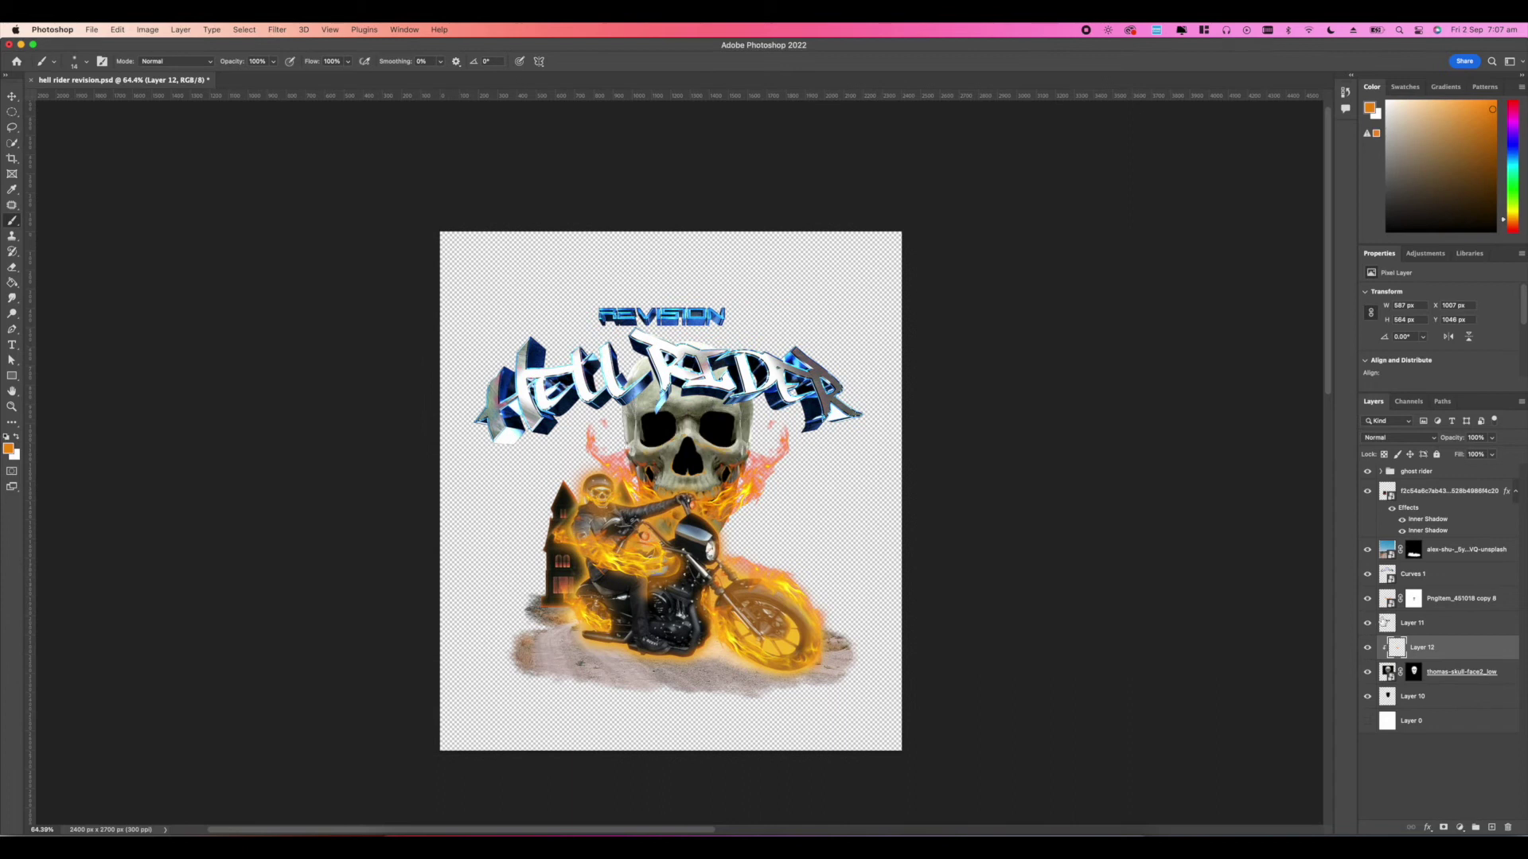
Step: Add a new layer above the jagged eye layer and clip it to that layer
{"action": "left_click", "coordinate": [1424, 627]}
{"action": "key", "text": "alt+shift+super+n"}
{"action": "right_click", "coordinate": [1435, 637]}
{"action": "key", "text": "Escape"}
Step: Paint a soft orange glow along the lower and outer edges of the jagged eyes with an enlarged soft round brush
{"action": "scroll", "coordinate": [679, 463], "scroll_direction": "up", "scroll_amount": 5}
{"action": "right_click", "coordinate": [779, 437]}
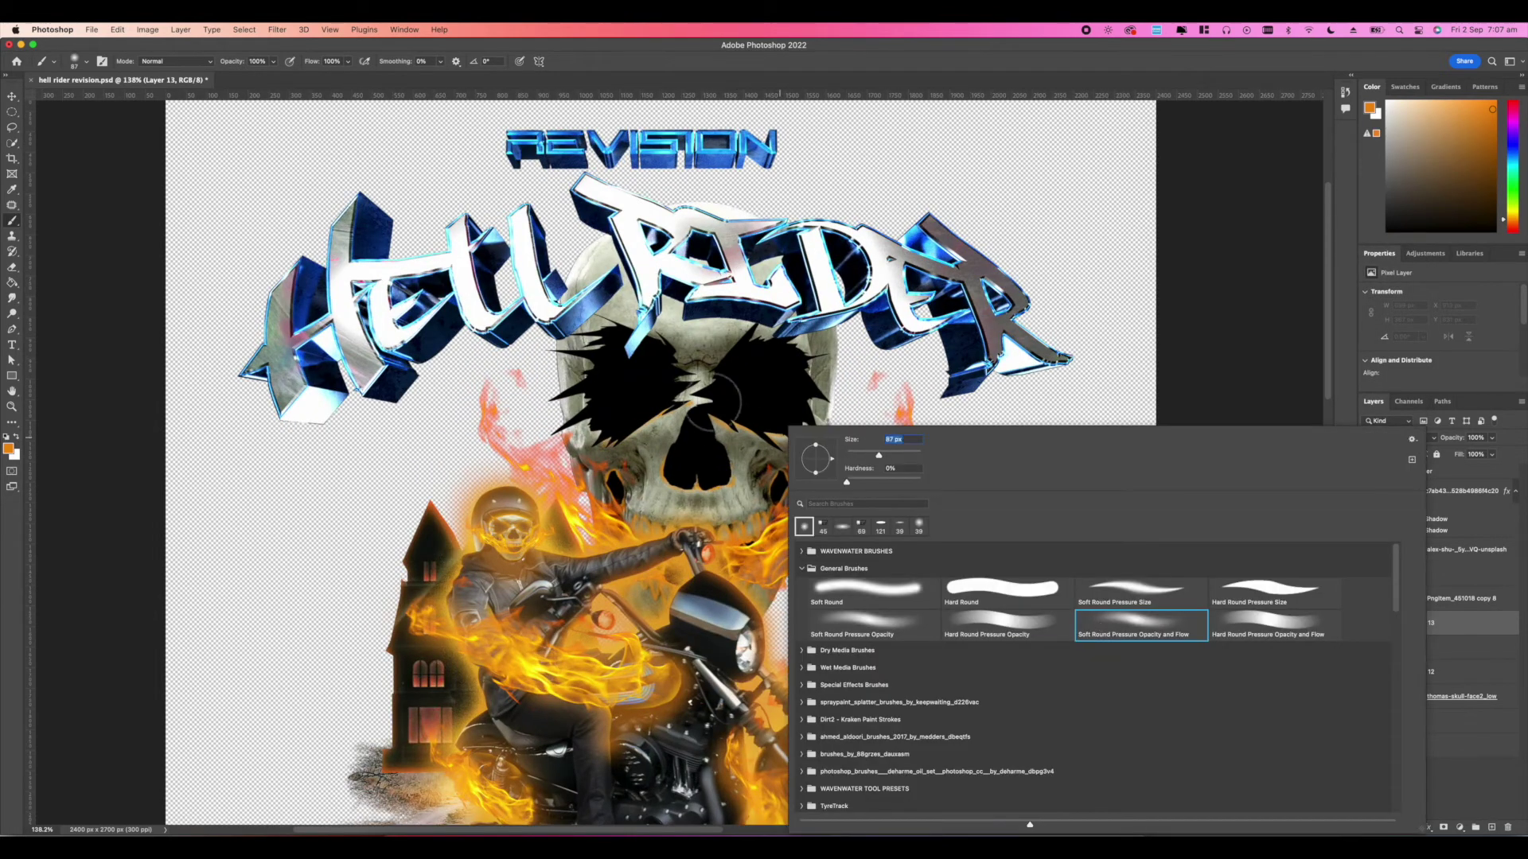
{"action": "left_click", "coordinate": [714, 402]}
{"action": "right_click", "coordinate": [817, 428]}
{"action": "left_click_drag", "start_coordinate": [914, 445], "coordinate": [937, 445]}
{"action": "left_click", "coordinate": [748, 402]}
{"action": "left_click_drag", "start_coordinate": [819, 460], "coordinate": [564, 470]}
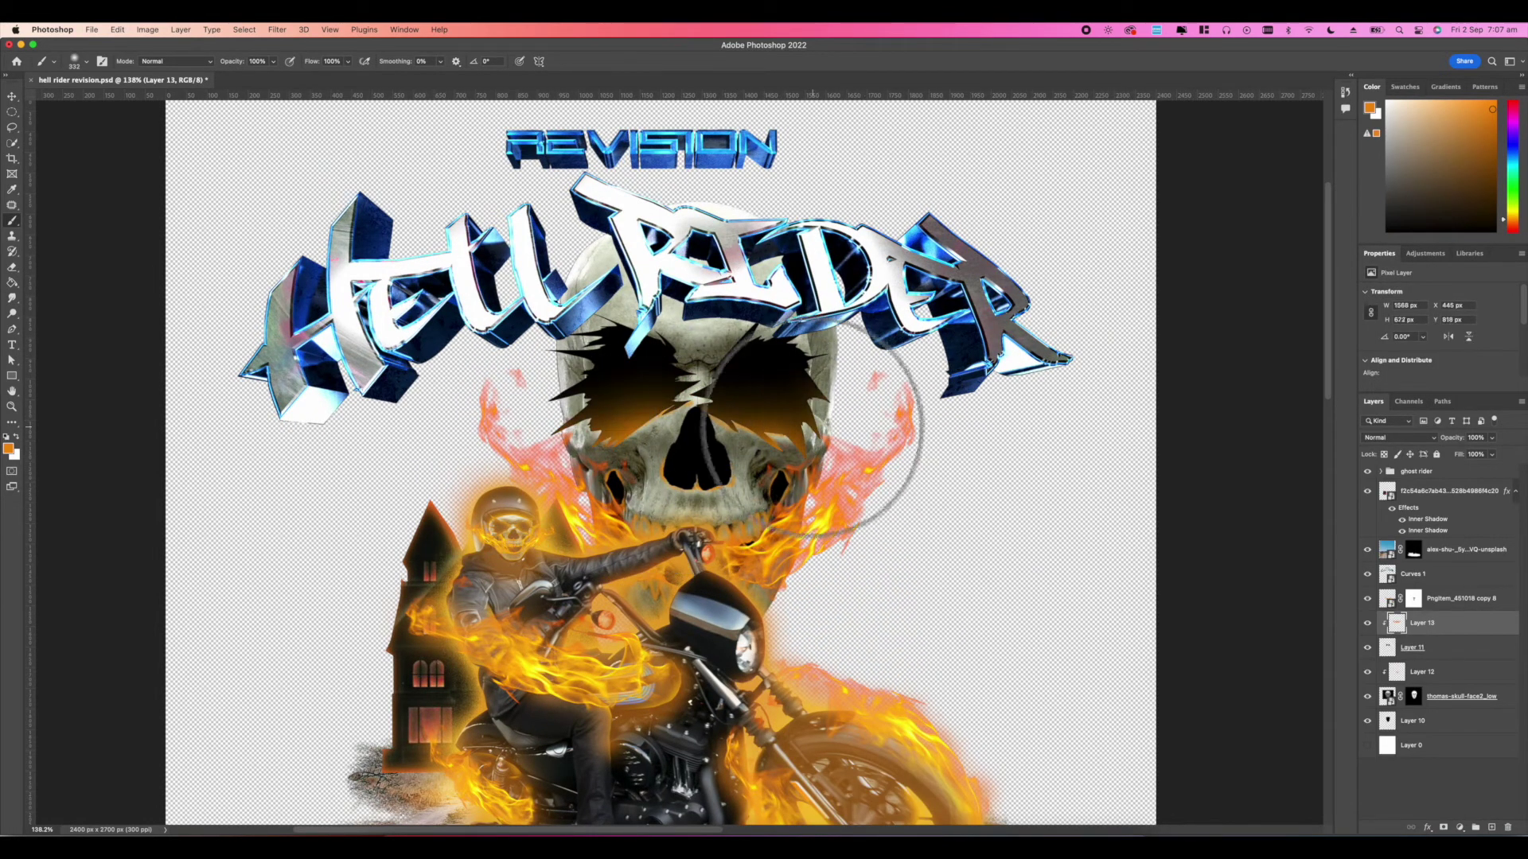
{"action": "left_click", "coordinate": [897, 373]}
{"action": "left_click", "coordinate": [549, 301]}
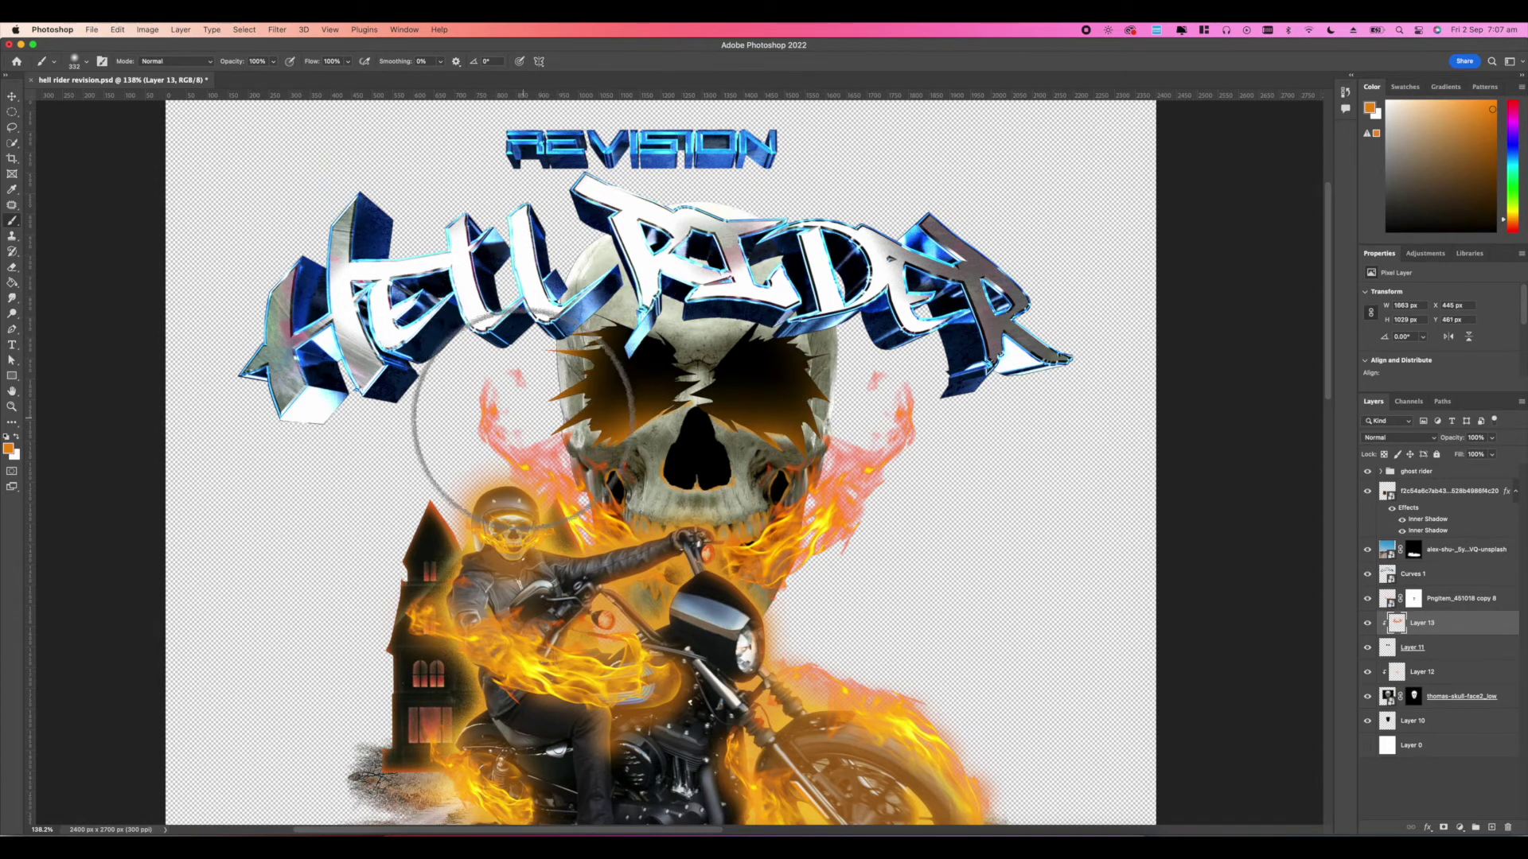
{"action": "scroll", "coordinate": [835, 445], "scroll_direction": "down", "scroll_amount": 5}
{"action": "scroll", "coordinate": [780, 422], "scroll_direction": "up", "scroll_amount": 4}
{"action": "scroll", "coordinate": [780, 422], "scroll_direction": "down", "scroll_amount": 6}
{"action": "scroll", "coordinate": [774, 408], "scroll_direction": "up", "scroll_amount": 4}
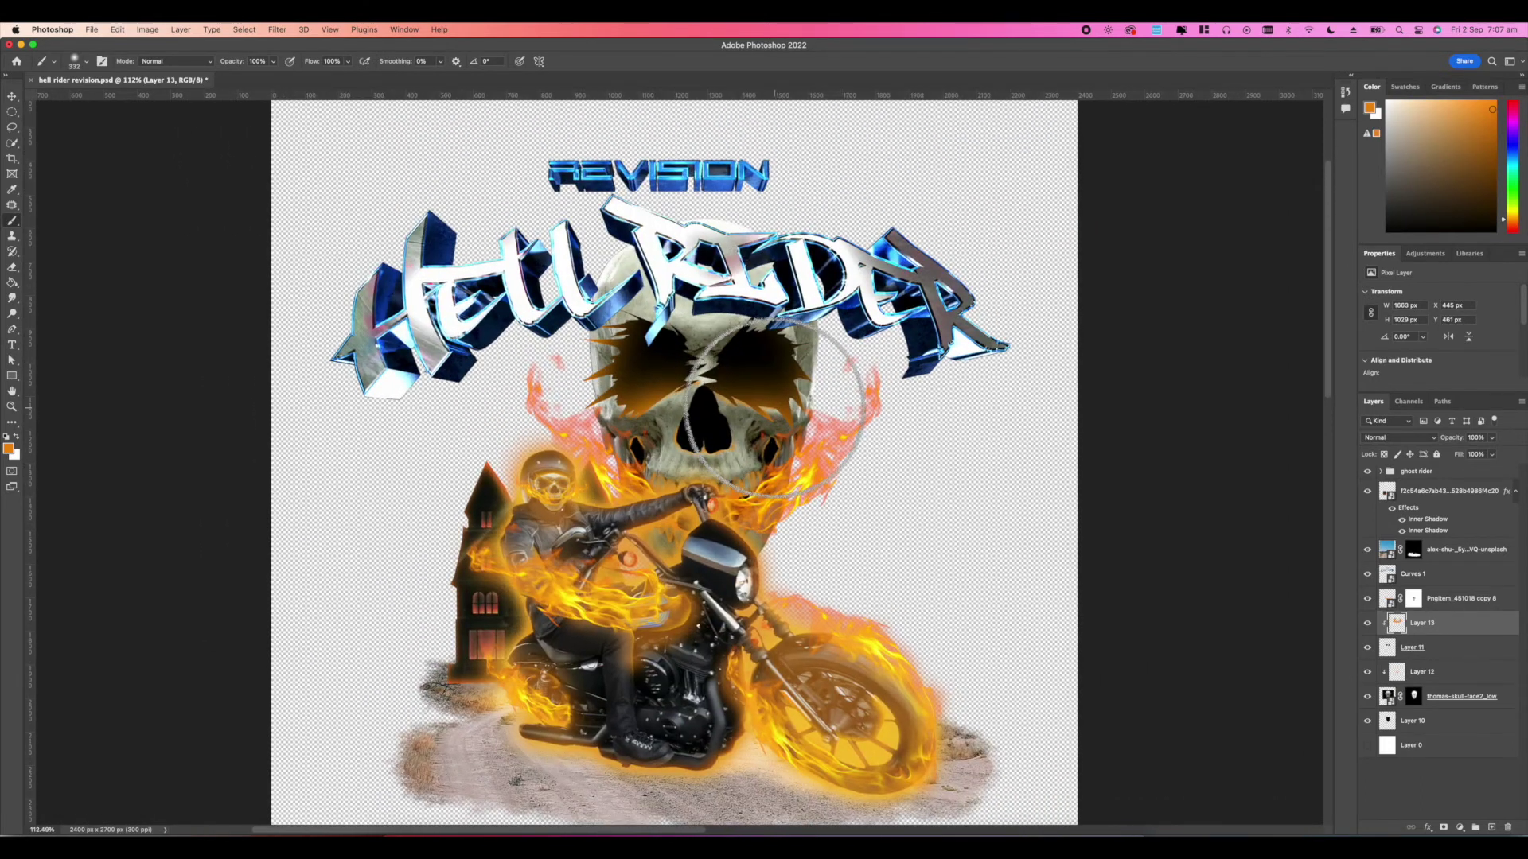
{"action": "scroll", "coordinate": [778, 400], "scroll_direction": "down", "scroll_amount": 2}
{"action": "scroll", "coordinate": [774, 334], "scroll_direction": "up", "scroll_amount": 1}
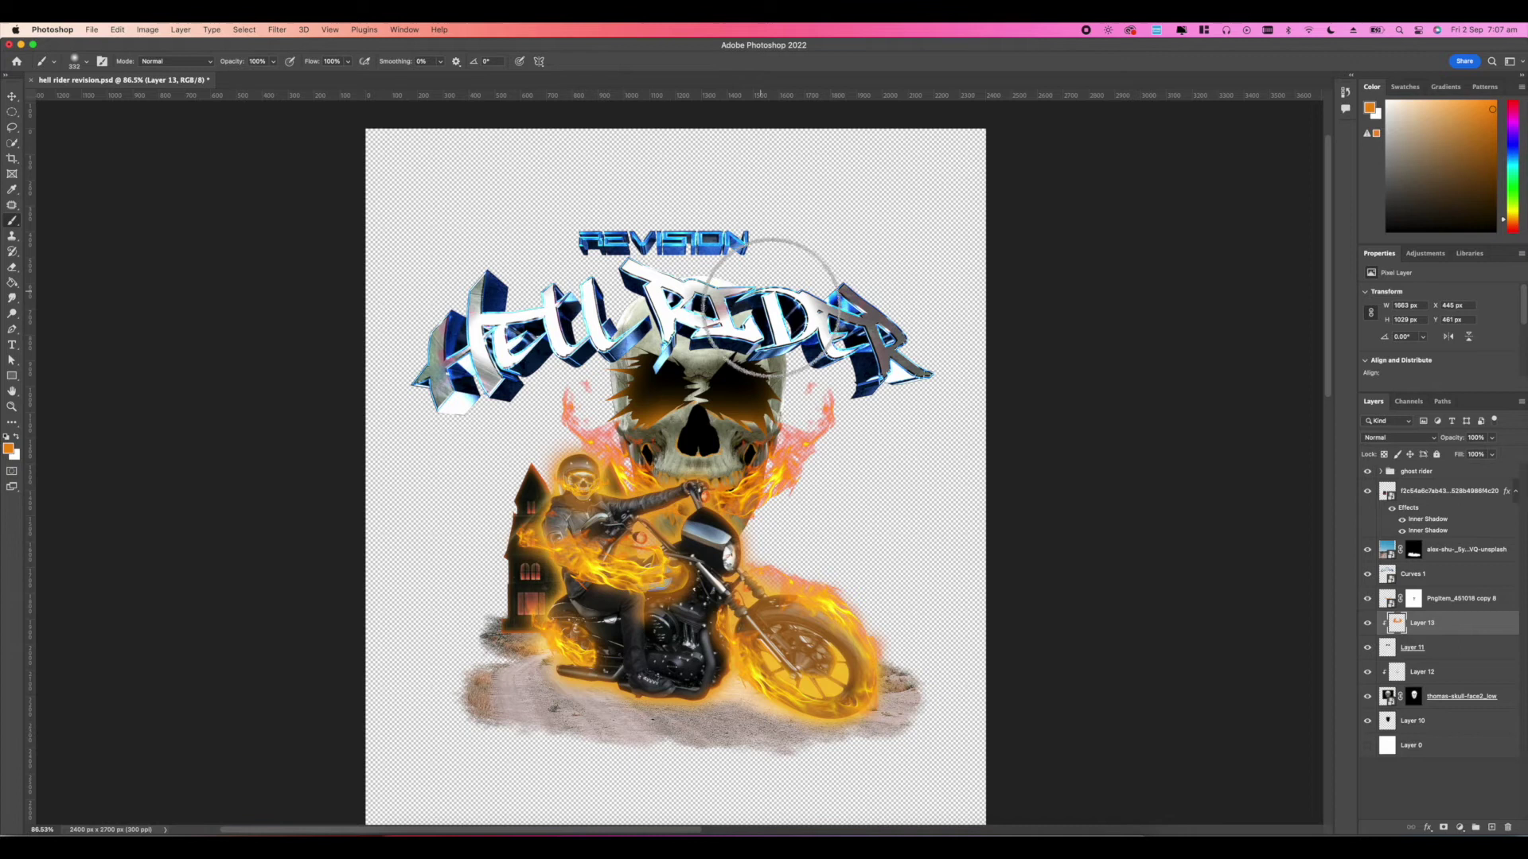
Step: Add a second layer clipped to the jagged eyes and paint a soft red-orange glow across their lower parts
{"action": "scroll", "coordinate": [772, 306], "scroll_direction": "up", "scroll_amount": 3}
{"action": "left_click", "coordinate": [1491, 828]}
{"action": "right_click", "coordinate": [1421, 632]}
{"action": "left_click", "coordinate": [1336, 514]}
{"action": "left_click", "coordinate": [1369, 107]}
{"action": "left_click", "coordinate": [452, 671]}
{"action": "left_click", "coordinate": [930, 498]}
{"action": "left_click", "coordinate": [1069, 477]}
{"action": "mouse_move", "coordinate": [827, 511]}
{"action": "left_mouse_down"}
{"action": "mouse_move", "coordinate": [742, 482]}
{"action": "mouse_move", "coordinate": [579, 476]}
{"action": "left_mouse_up"}
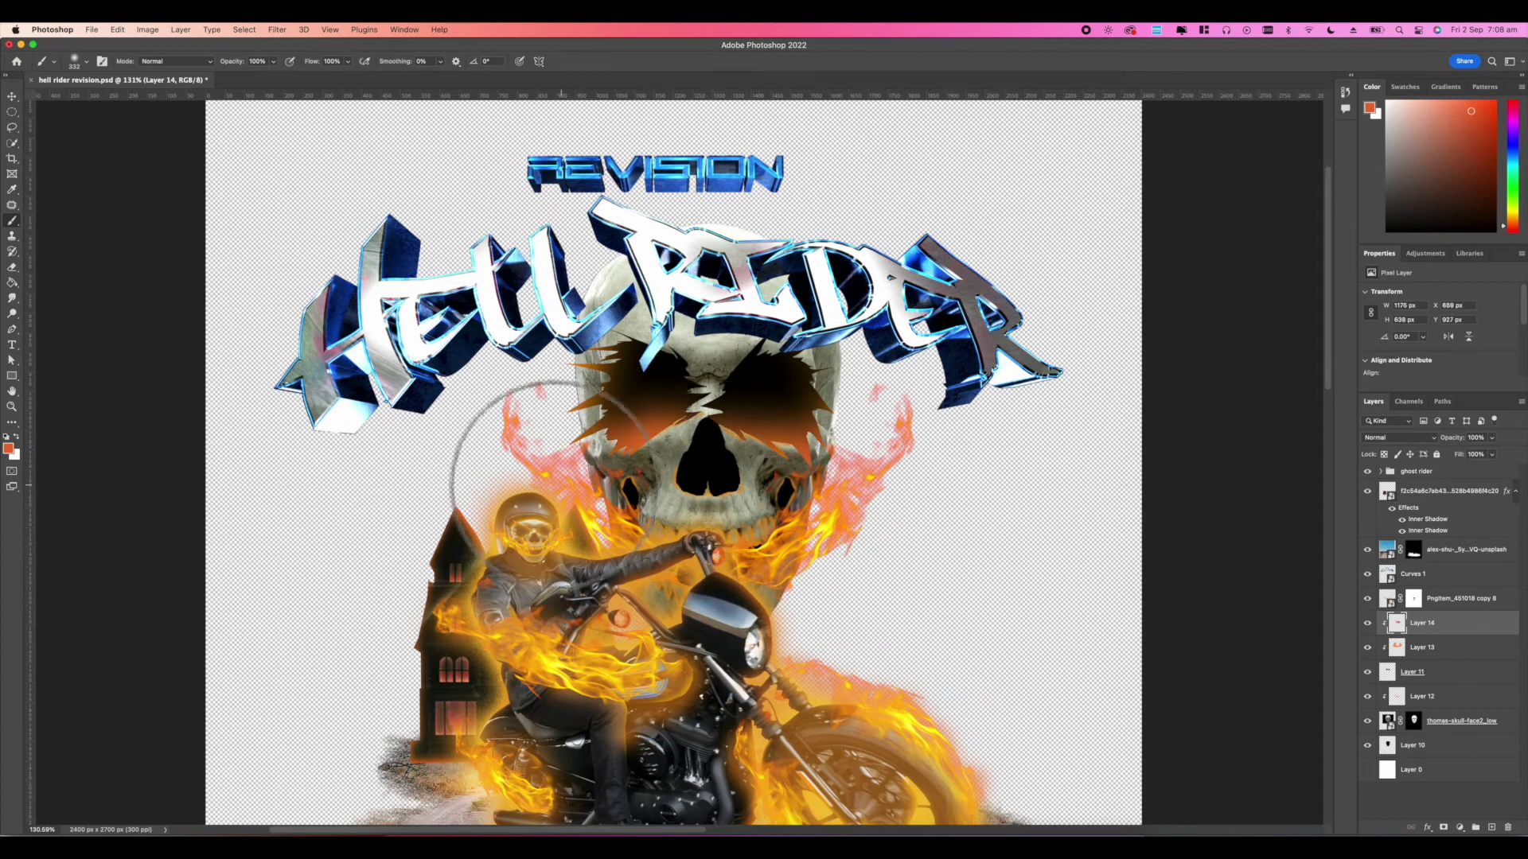
Step: Clip a new layer to Layer 10 beneath the skull and paint a red-orange glow in the nose and cheek openings
{"action": "scroll", "coordinate": [537, 374], "scroll_direction": "down", "scroll_amount": 2}
{"action": "left_click", "coordinate": [1440, 748]}
{"action": "left_click", "coordinate": [1491, 828]}
{"action": "right_click", "coordinate": [1462, 747]}
{"action": "left_click", "coordinate": [1343, 500]}
{"action": "left_click_drag", "start_coordinate": [661, 511], "coordinate": [800, 508]}
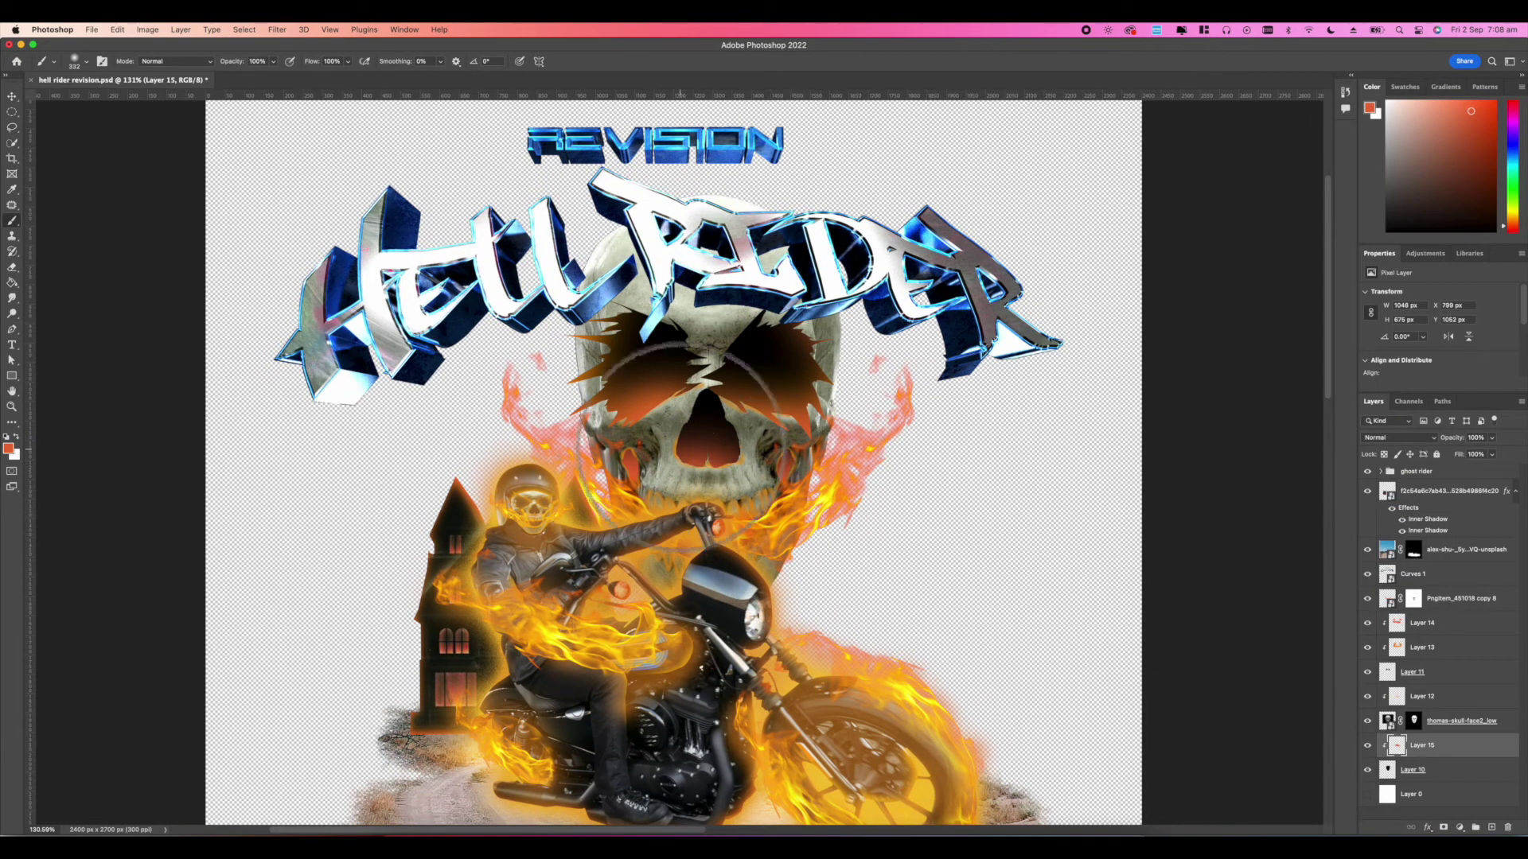
Step: Pick a lighter orange and paint it softly over the glow in the skull's nose and cheek openings
{"action": "left_click", "coordinate": [7, 448]}
{"action": "left_click", "coordinate": [585, 487]}
{"action": "mouse_move", "coordinate": [686, 452]}
{"action": "left_mouse_down"}
{"action": "mouse_move", "coordinate": [799, 504]}
{"action": "mouse_move", "coordinate": [752, 523]}
{"action": "mouse_move", "coordinate": [807, 523]}
{"action": "left_mouse_up"}
{"action": "scroll", "coordinate": [681, 466], "scroll_direction": "down", "scroll_amount": 6}
{"action": "scroll", "coordinate": [681, 466], "scroll_direction": "up", "scroll_amount": 3}
{"action": "scroll", "coordinate": [679, 465], "scroll_direction": "up", "scroll_amount": 2}
Step: Shift the paint hue and brighten the lower nose cavity using a smaller soft brush
{"action": "left_click", "coordinate": [1512, 222]}
{"action": "right_click", "coordinate": [808, 523]}
{"action": "left_click", "coordinate": [903, 461]}
{"action": "right_click", "coordinate": [766, 471]}
{"action": "left_click", "coordinate": [881, 462]}
{"action": "left_click_drag", "start_coordinate": [683, 462], "coordinate": [728, 467]}
{"action": "scroll", "coordinate": [670, 441], "scroll_direction": "down", "scroll_amount": 4}
{"action": "scroll", "coordinate": [670, 441], "scroll_direction": "up", "scroll_amount": 6}
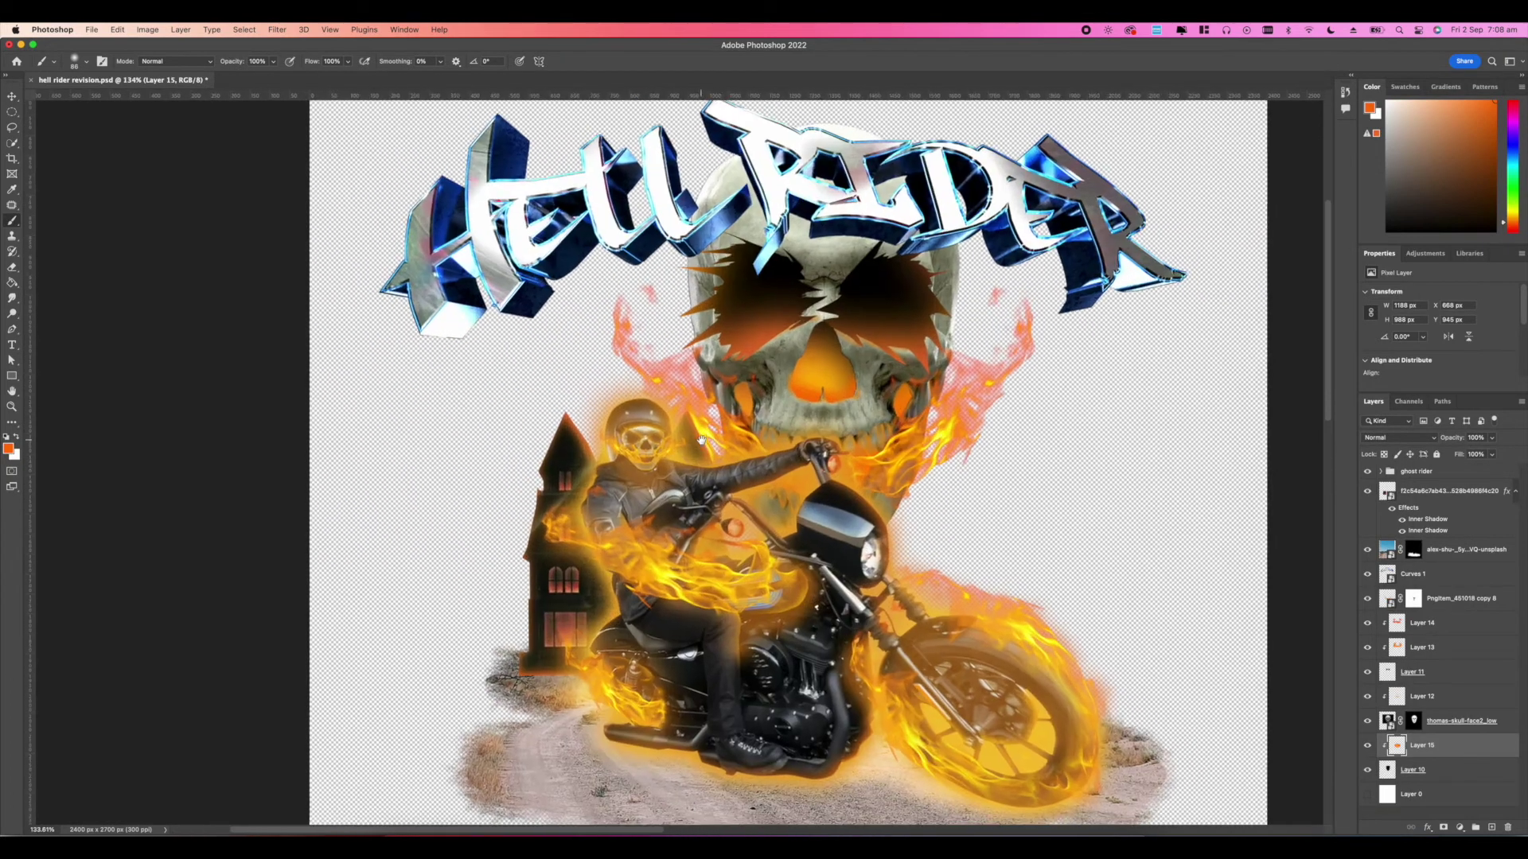
Step: Open the blending options of the thomas-skull-face2_low layer and enable Outer Glow and Inner Glow
{"action": "scroll", "coordinate": [670, 441], "scroll_direction": "down", "scroll_amount": 3}
{"action": "left_click", "coordinate": [1388, 721]}
{"action": "right_click", "coordinate": [1367, 725]}
{"action": "left_click", "coordinate": [1305, 195]}
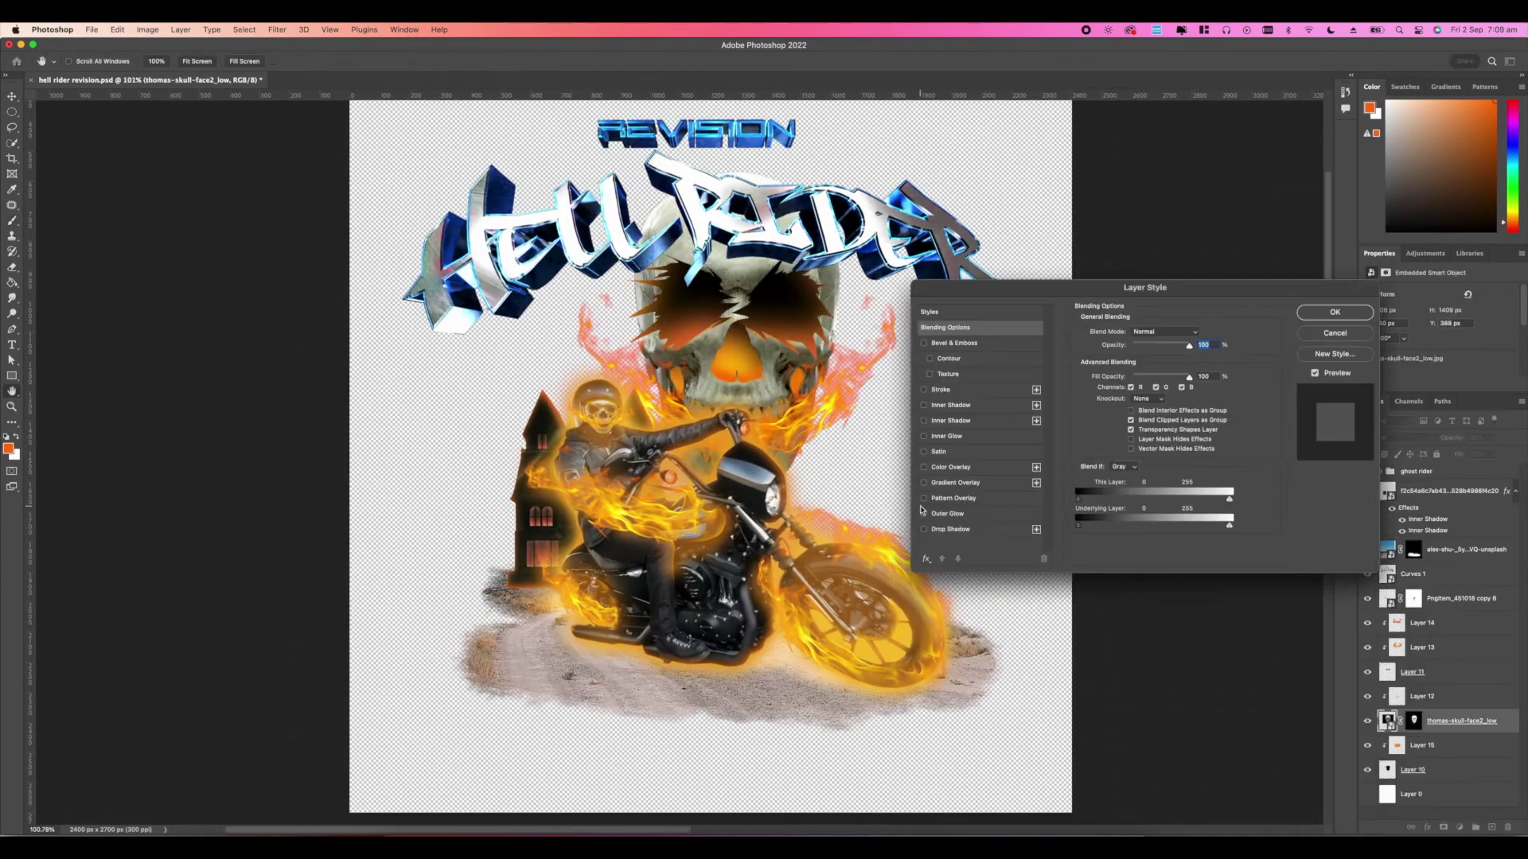
{"action": "left_click", "coordinate": [923, 513]}
{"action": "left_click", "coordinate": [923, 436]}
{"action": "left_click", "coordinate": [947, 436]}
Step: Adjust the colour, opacity, noise and size of the skull's orange inner glow and apply the layer style
{"action": "left_click", "coordinate": [1102, 373]}
{"action": "left_click_drag", "start_coordinate": [977, 616], "coordinate": [978, 626]}
{"action": "left_click", "coordinate": [1081, 479]}
{"action": "left_click_drag", "start_coordinate": [1123, 462], "coordinate": [1129, 462]}
{"action": "mouse_move", "coordinate": [1173, 346]}
{"action": "left_mouse_down"}
{"action": "mouse_move", "coordinate": [1151, 348]}
{"action": "mouse_move", "coordinate": [1174, 347]}
{"action": "left_mouse_up"}
{"action": "left_click_drag", "start_coordinate": [1117, 358], "coordinate": [1142, 358]}
{"action": "left_click_drag", "start_coordinate": [1132, 451], "coordinate": [1126, 464]}
{"action": "left_click", "coordinate": [1334, 312]}
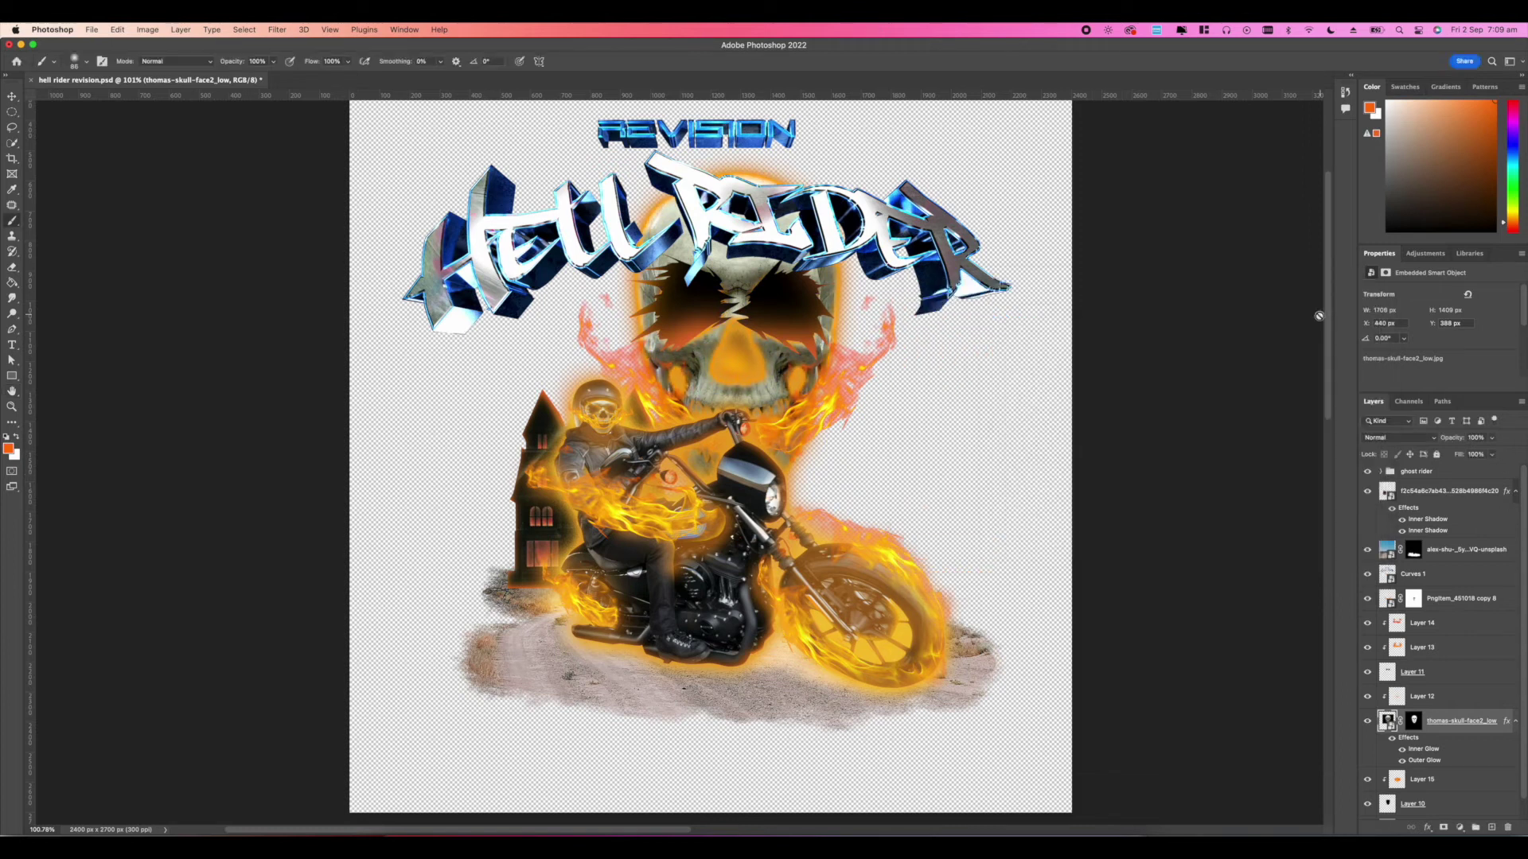
Step: Add an Inner Glow to the jagged eye layer, Layer 11, and reduce the glow's size slightly
{"action": "scroll", "coordinate": [708, 374], "scroll_direction": "up", "scroll_amount": 8}
{"action": "left_click_drag", "start_coordinate": [708, 456], "coordinate": [590, 536]}
{"action": "left_click", "coordinate": [1413, 672]}
{"action": "double_click", "coordinate": [1456, 672]}
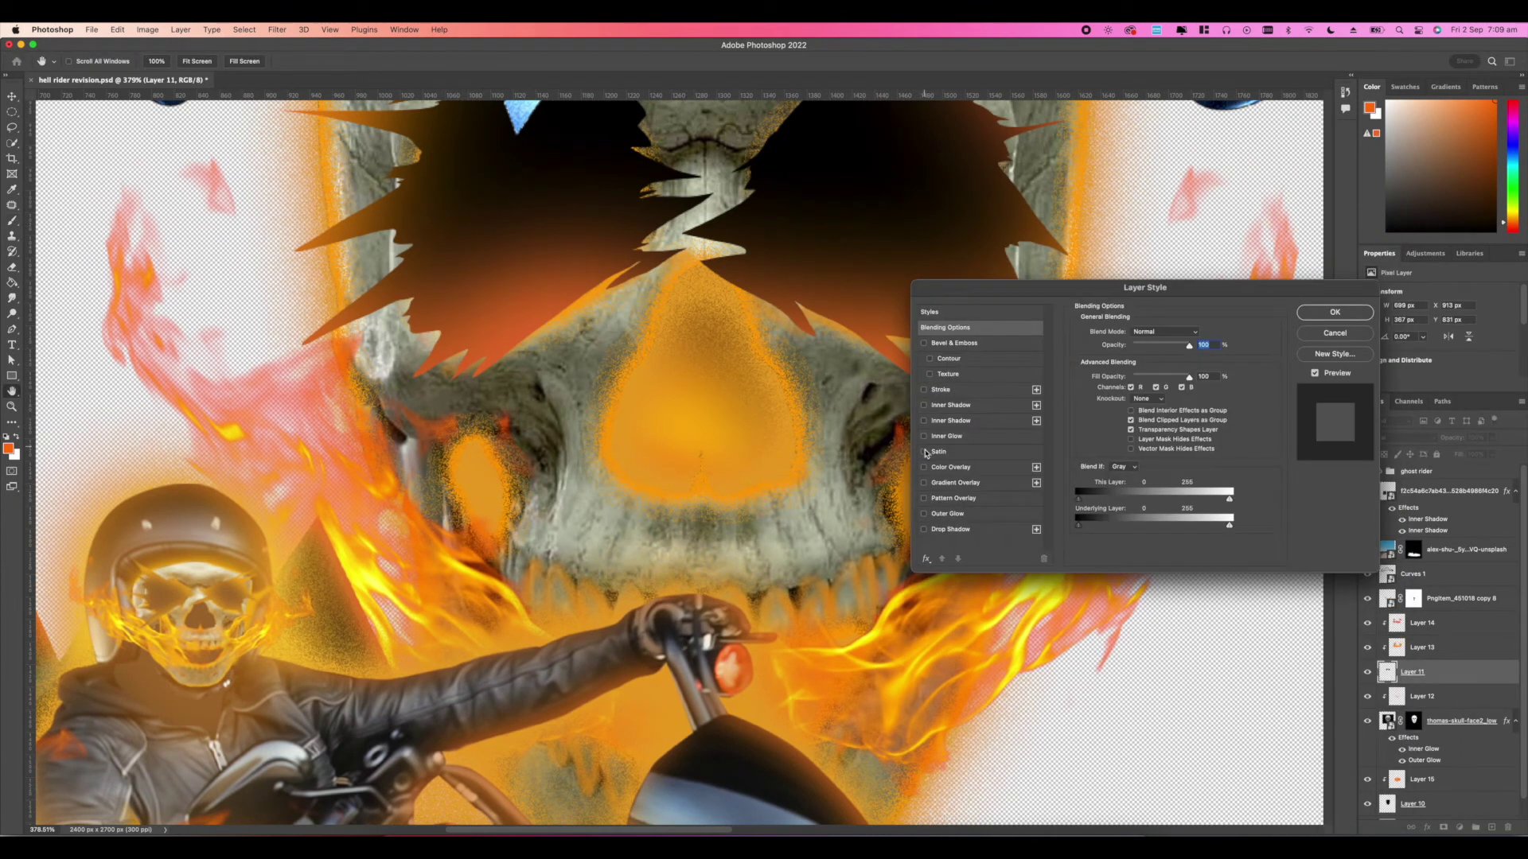
{"action": "left_click", "coordinate": [924, 436]}
{"action": "left_click", "coordinate": [923, 435]}
{"action": "left_click", "coordinate": [923, 436]}
{"action": "left_click", "coordinate": [947, 436]}
{"action": "left_click_drag", "start_coordinate": [1125, 463], "coordinate": [1120, 463]}
{"action": "key", "text": "Return"}
{"action": "scroll", "coordinate": [855, 388], "scroll_direction": "down", "scroll_amount": 10}
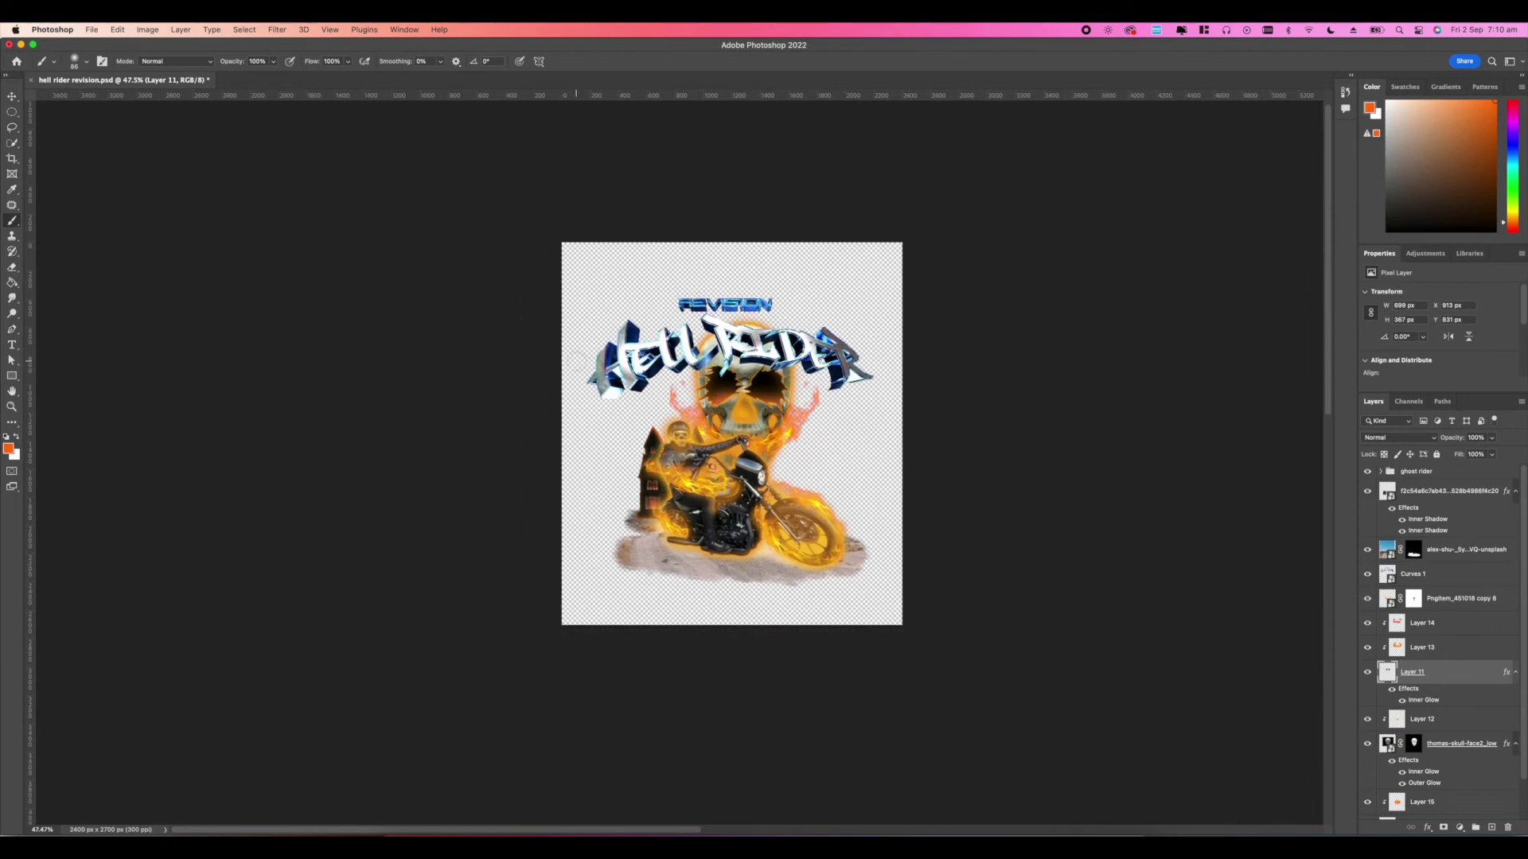
{"action": "scroll", "coordinate": [855, 388], "scroll_direction": "up", "scroll_amount": 6}
{"action": "scroll", "coordinate": [856, 388], "scroll_direction": "down", "scroll_amount": 6}
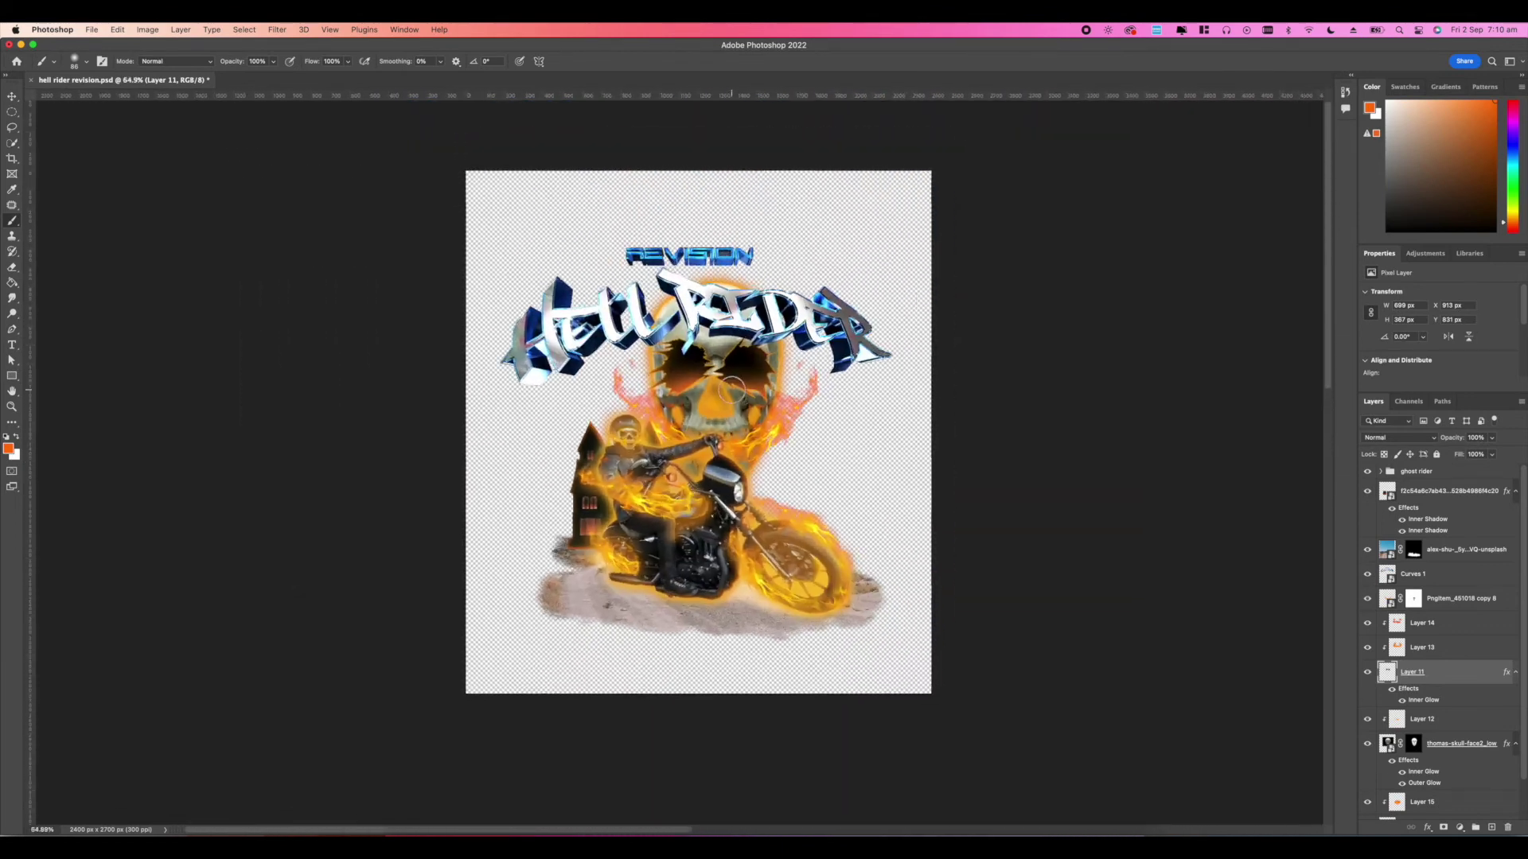
Step: Group all the skull layers from Pngitem copy 8 downward and name the group skull
{"action": "scroll", "coordinate": [856, 388], "scroll_direction": "up", "scroll_amount": 6}
{"action": "left_click", "coordinate": [1418, 599]}
{"action": "scroll", "coordinate": [1053, 580], "scroll_direction": "down", "scroll_amount": 6}
{"action": "scroll", "coordinate": [1440, 676], "scroll_direction": "down", "scroll_amount": 3}
{"action": "left_click", "coordinate": [1440, 781], "text": "shift"}
{"action": "left_click", "coordinate": [1474, 826]}
{"action": "double_click", "coordinate": [1420, 594]}
{"action": "type", "text": "skull"}
{"action": "key", "text": "Return"}
Step: Check how the dirt ground, haunted house and ghost rider group each contribute by hiding and showing them
{"action": "left_click", "coordinate": [1367, 550]}
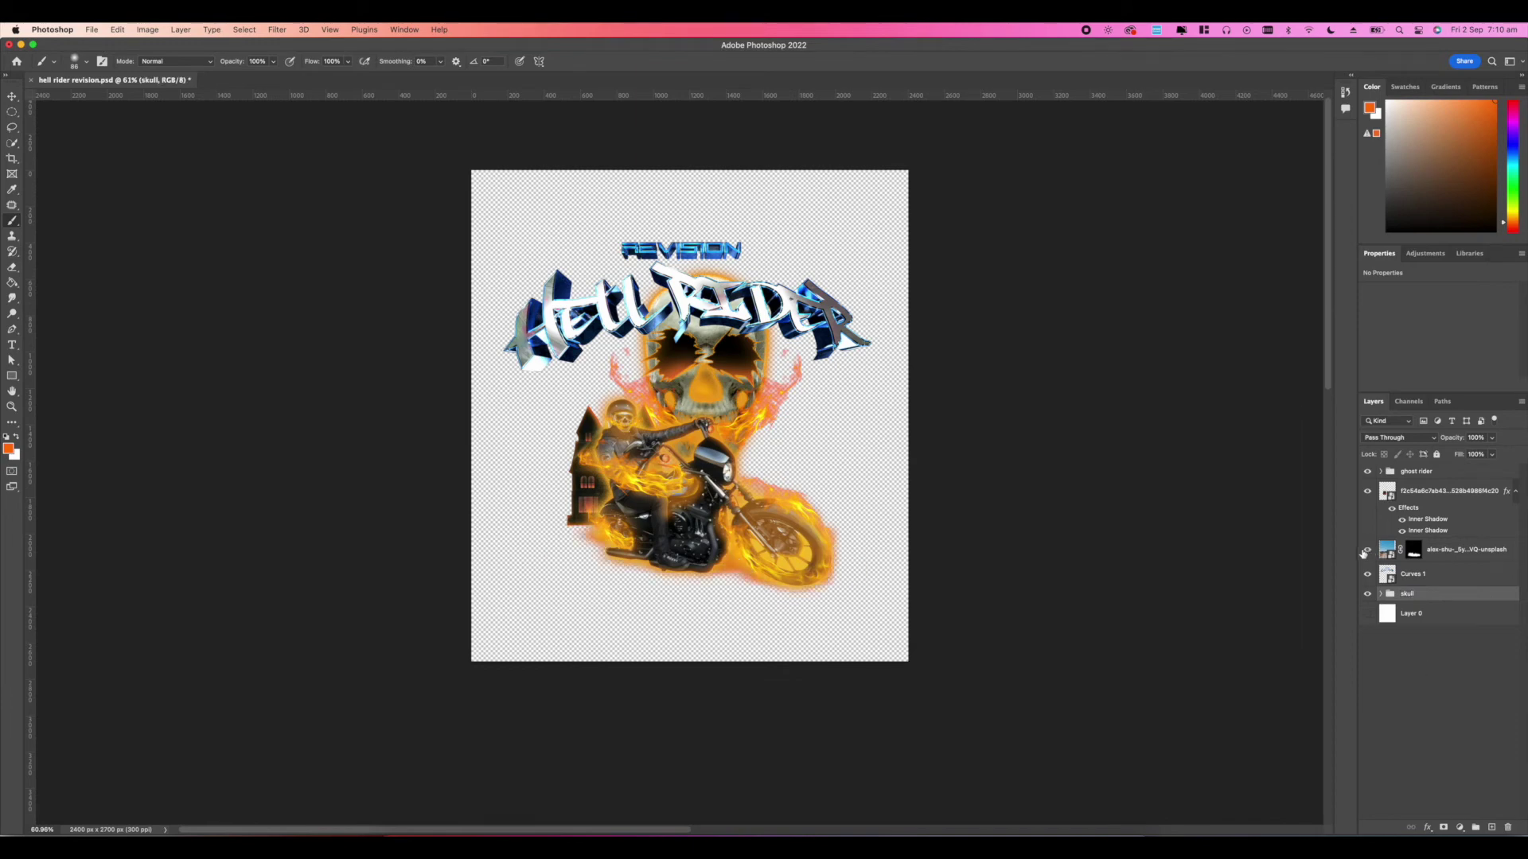
{"action": "left_click", "coordinate": [1367, 550]}
{"action": "left_click", "coordinate": [1367, 491]}
{"action": "left_click", "coordinate": [1367, 471]}
{"action": "left_click", "coordinate": [1367, 471]}
{"action": "left_click", "coordinate": [1366, 491]}
{"action": "scroll", "coordinate": [790, 365], "scroll_direction": "up", "scroll_amount": 5}
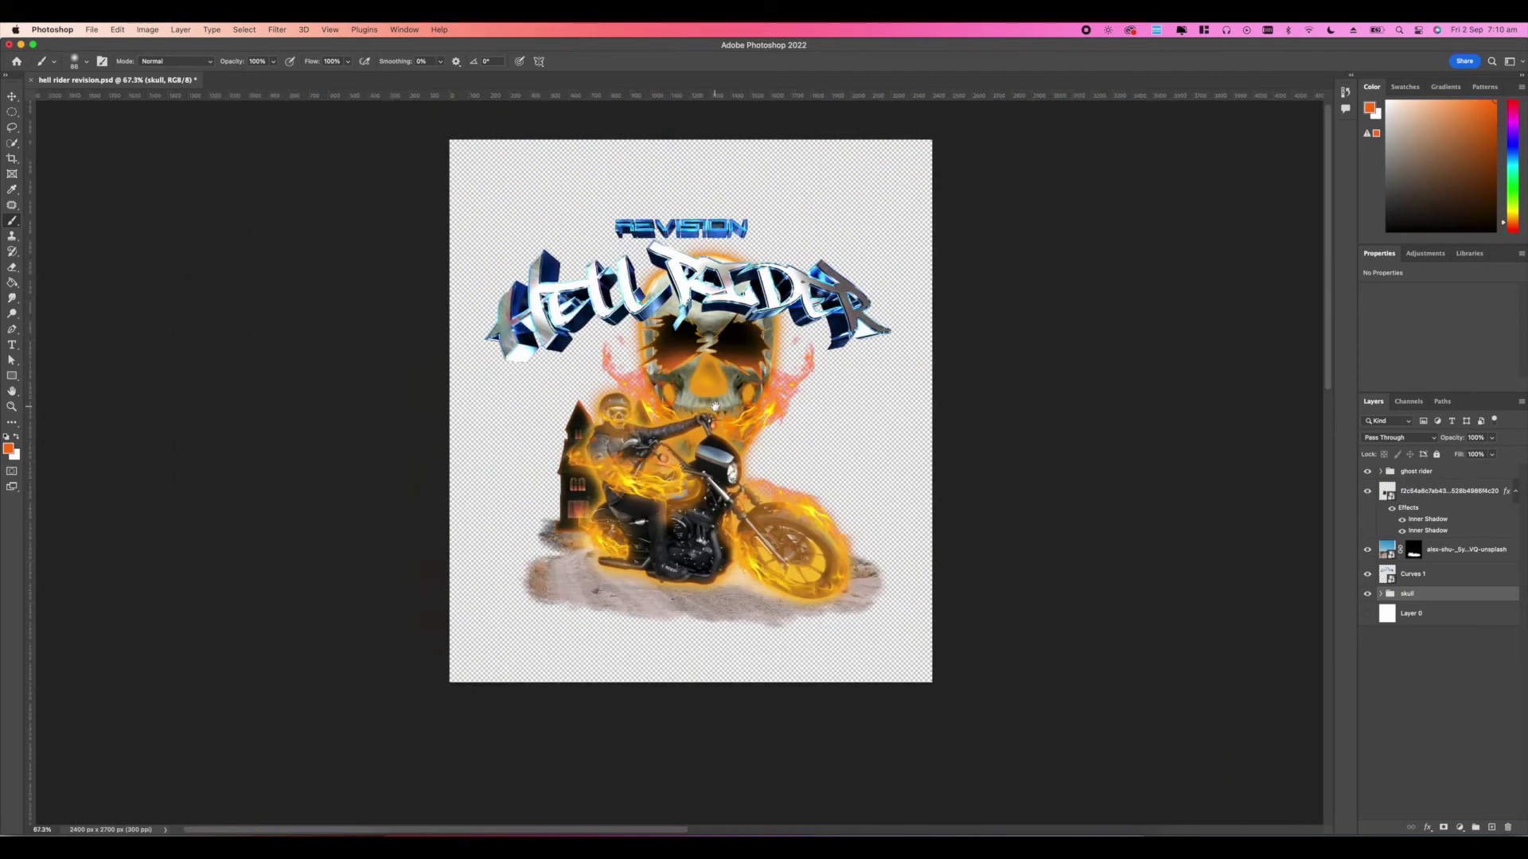
{"action": "scroll", "coordinate": [790, 365], "scroll_direction": "down", "scroll_amount": 3}
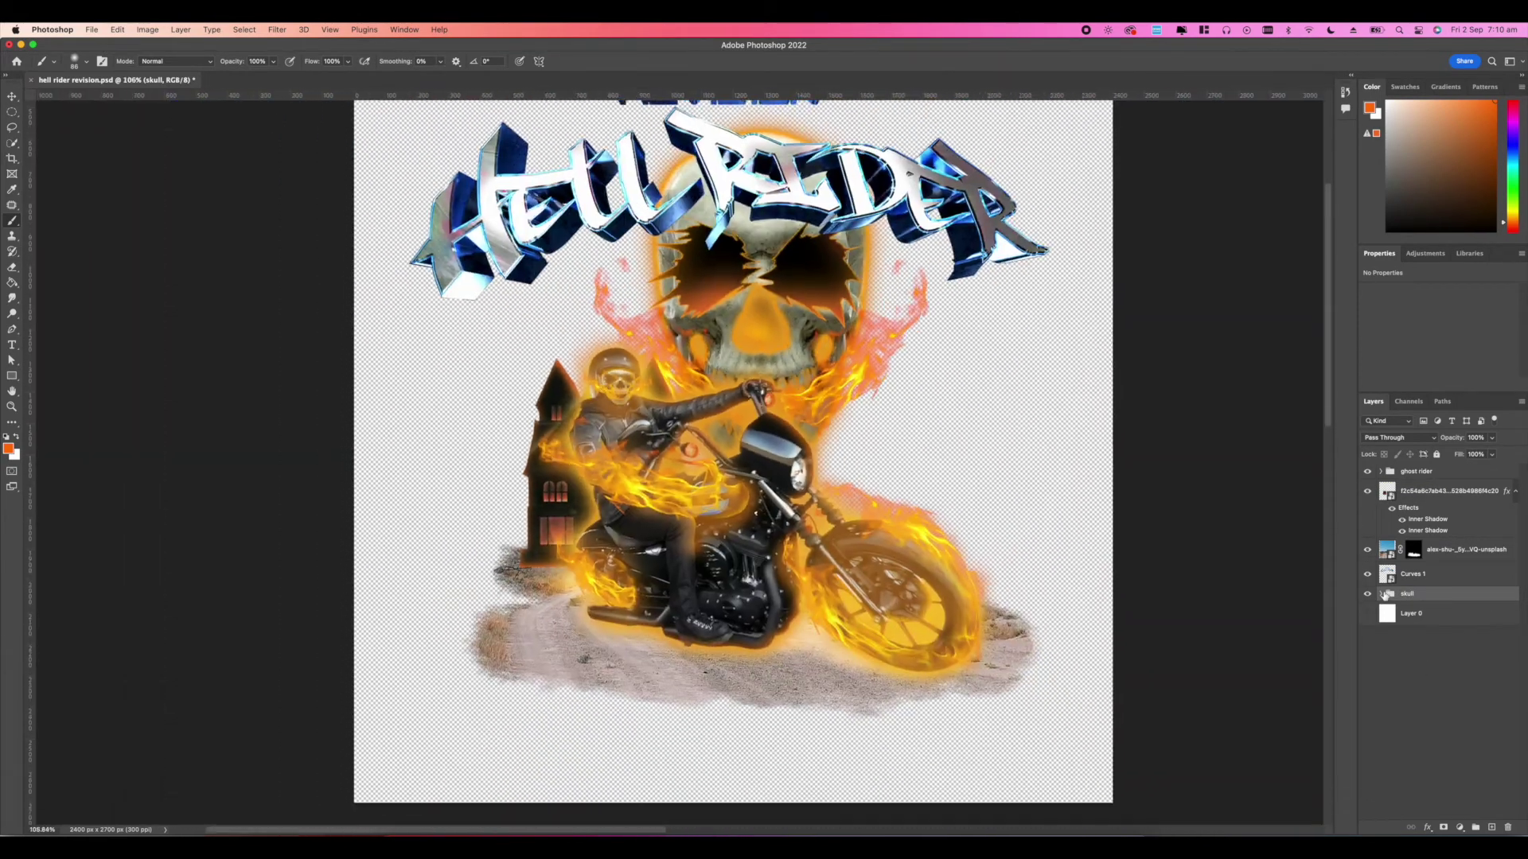
Step: Add a layer mask to the haunted house and brush out parts of its base so it blends into the ground
{"action": "left_click", "coordinate": [1415, 498]}
{"action": "left_click", "coordinate": [1442, 826]}
{"action": "right_click", "coordinate": [544, 568]}
{"action": "double_click", "coordinate": [689, 532]}
{"action": "left_click_drag", "start_coordinate": [517, 562], "coordinate": [561, 561]}
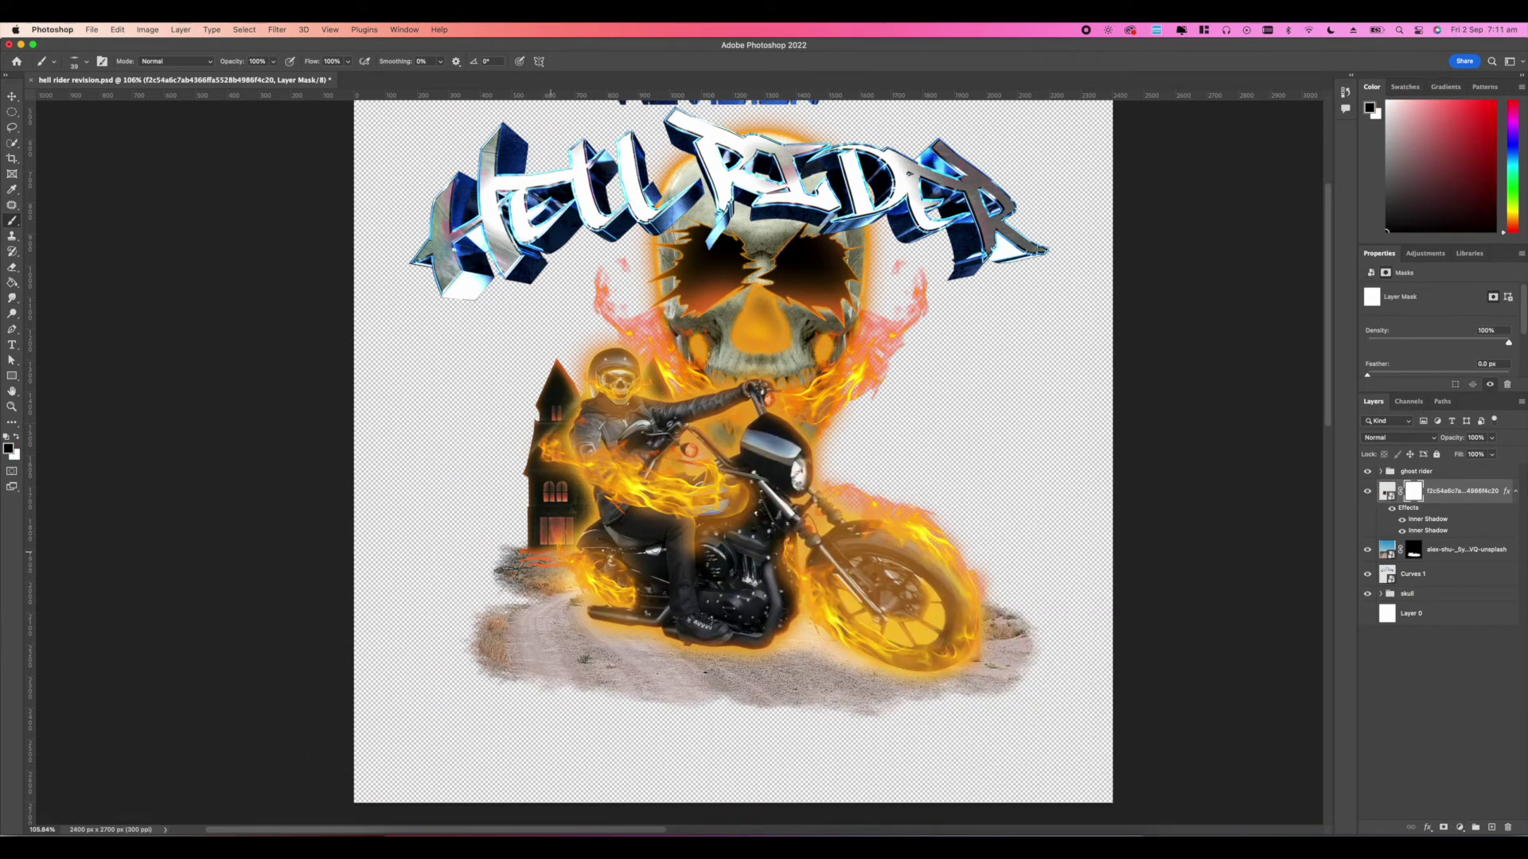
{"action": "scroll", "coordinate": [732, 445], "scroll_direction": "down", "scroll_amount": 3}
Step: Choose a brush from the Free Smoke Photoshop Brushes set for painting on Layer 16
{"action": "scroll", "coordinate": [732, 445], "scroll_direction": "up", "scroll_amount": 2}
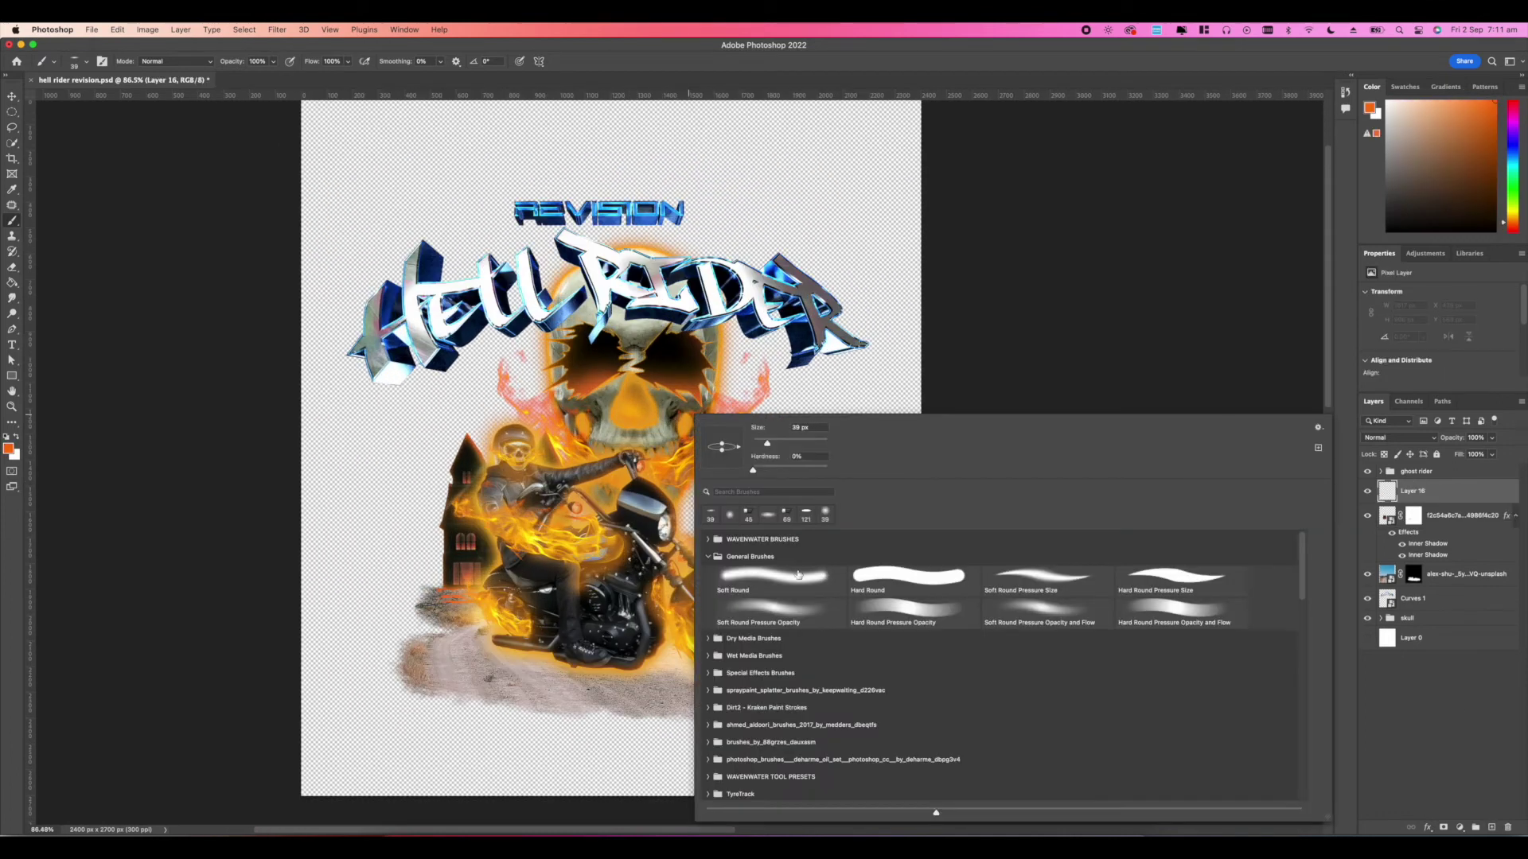
{"action": "left_click", "coordinate": [708, 557]}
{"action": "scroll", "coordinate": [708, 604], "scroll_direction": "down", "scroll_amount": 5}
{"action": "left_click", "coordinate": [708, 654]}
{"action": "left_click", "coordinate": [709, 636]}
{"action": "left_click", "coordinate": [807, 680]}
Step: Try orange smoke stamps over the poster, switching to smoke brush 76 and changing its size, and undo them
{"action": "left_click", "coordinate": [820, 426]}
{"action": "key", "text": "super+z"}
{"action": "right_click", "coordinate": [819, 426]}
{"action": "left_click", "coordinate": [963, 681]}
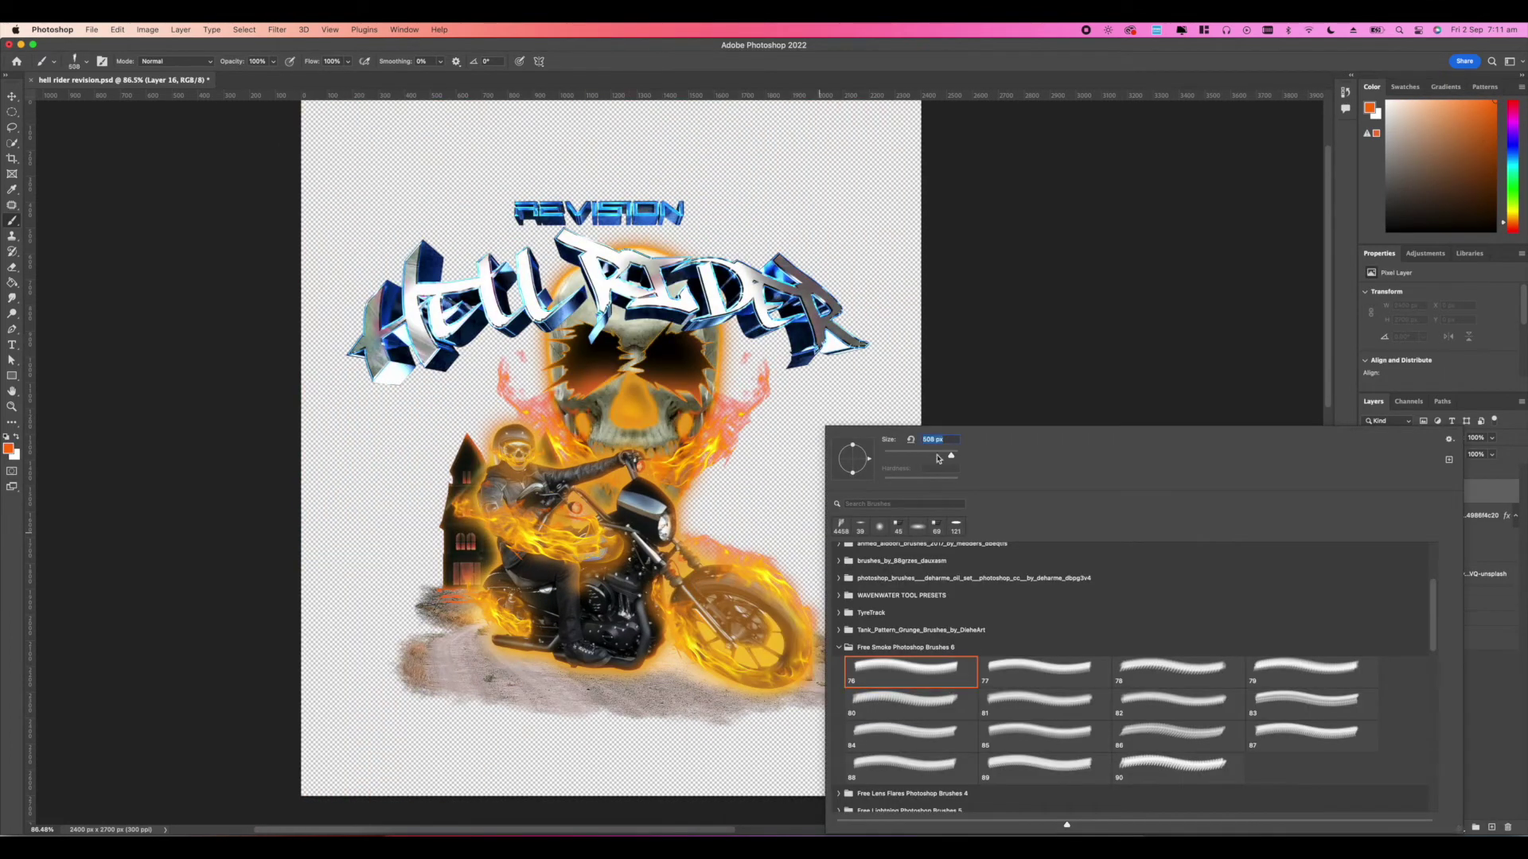
{"action": "left_click_drag", "start_coordinate": [952, 456], "coordinate": [923, 456]}
{"action": "left_click", "coordinate": [696, 505]}
{"action": "key", "text": "super+z"}
{"action": "key", "text": "super+shift+z"}
{"action": "key", "text": "super+z"}
Step: Try further smoke stamps with Layer 16 moved beneath the skull group and undo the last one
{"action": "left_click_drag", "start_coordinate": [1412, 491], "coordinate": [1397, 626]}
{"action": "left_click", "coordinate": [707, 487]}
{"action": "right_click", "coordinate": [763, 469]}
{"action": "left_click", "coordinate": [794, 457]}
{"action": "key", "text": "super+z"}
Step: Switch to smoke brush 78, test one stamp at 4587 px and undo it
{"action": "right_click", "coordinate": [717, 473]}
{"action": "left_click", "coordinate": [1074, 681]}
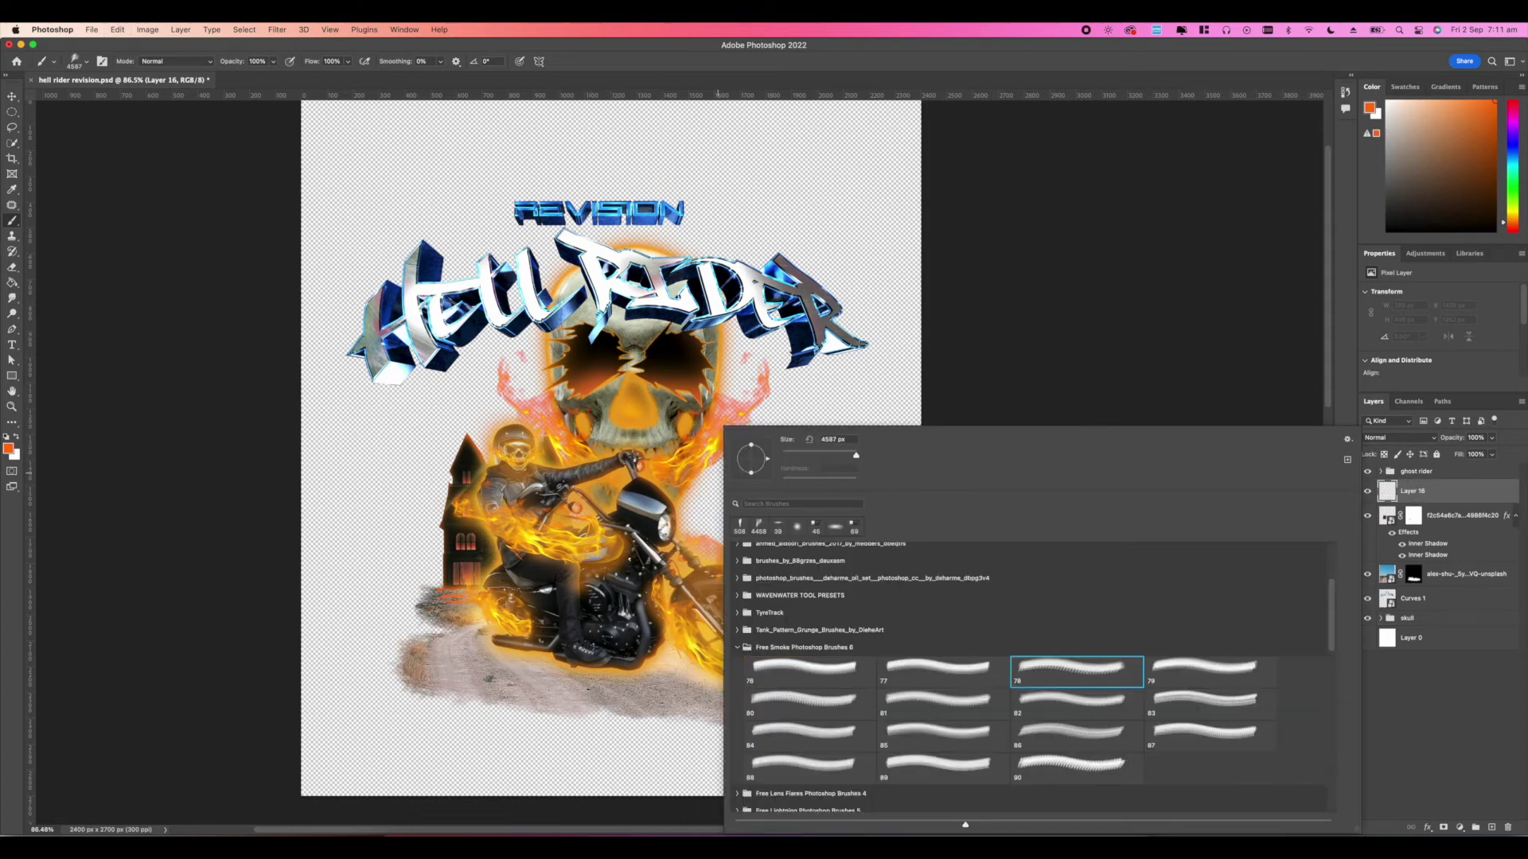
{"action": "key", "text": "Return"}
{"action": "left_click", "coordinate": [548, 419]}
{"action": "scroll", "coordinate": [675, 460], "scroll_direction": "down", "scroll_amount": 3}
{"action": "key", "text": "super+z"}
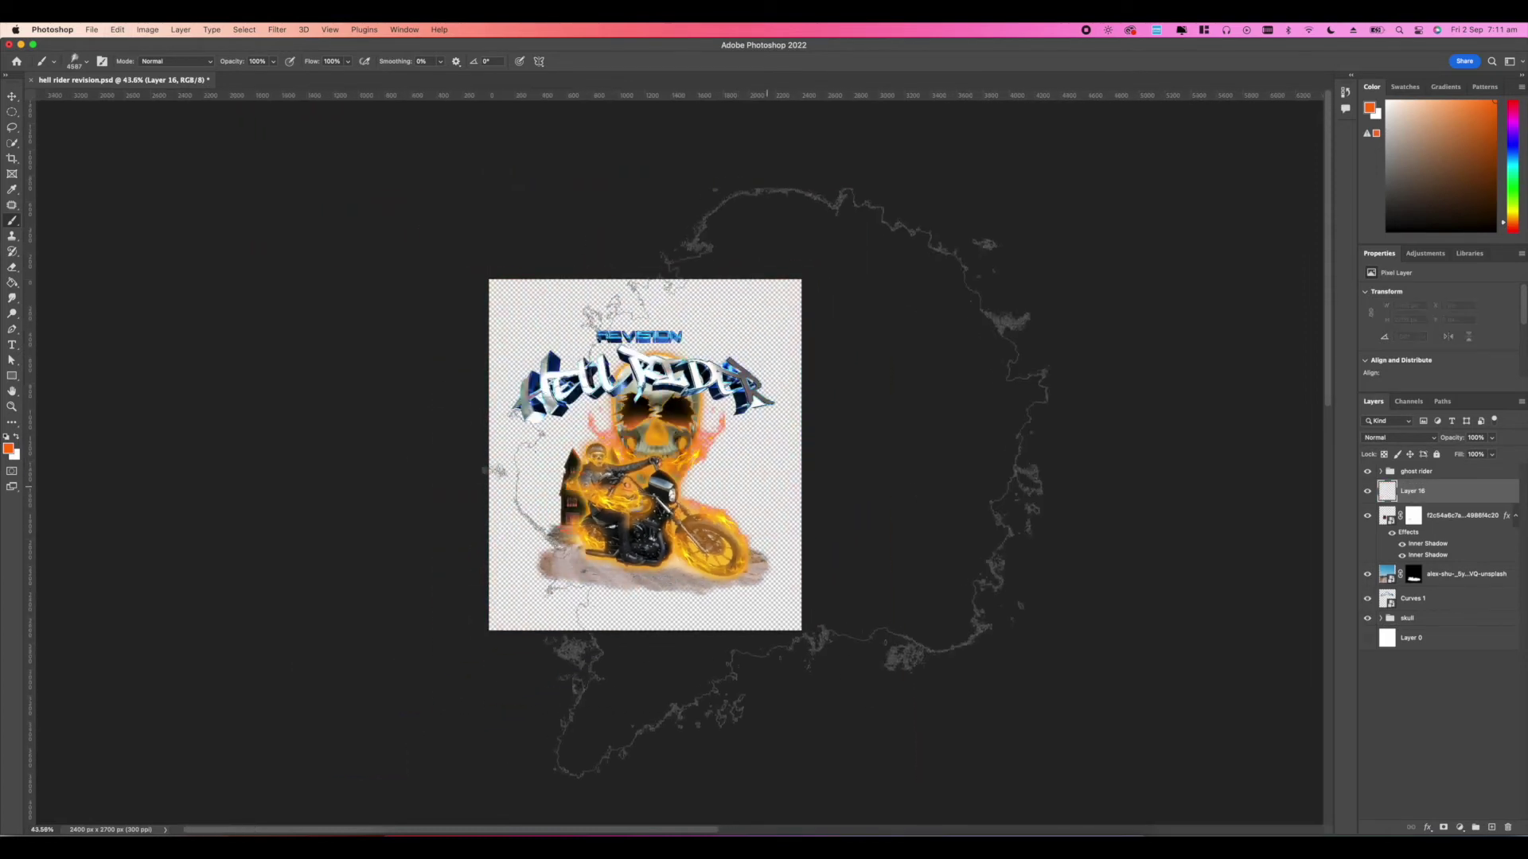
Step: Try a smoke stamp behind the lettering and biker with the brush reduced to 2480 px, and undo it
{"action": "right_click", "coordinate": [856, 471]}
{"action": "left_click_drag", "start_coordinate": [902, 458], "coordinate": [912, 458]}
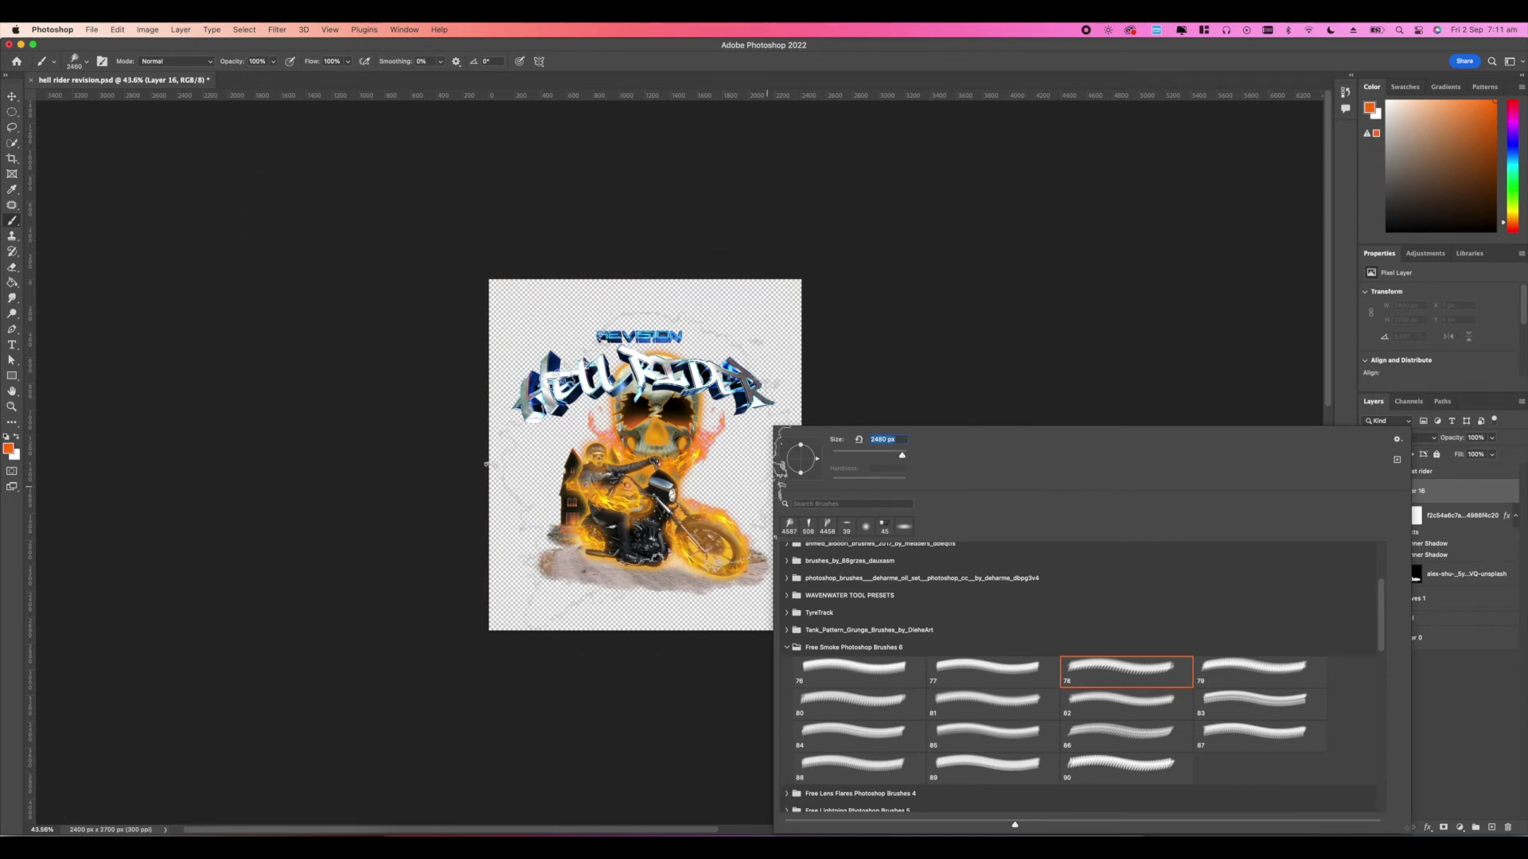
{"action": "key", "text": "Return"}
{"action": "left_click", "coordinate": [661, 462]}
{"action": "key", "text": "super+z"}
{"action": "key", "text": "super+shift+z"}
{"action": "key", "text": "super+z"}
{"action": "key", "text": "super+shift+z"}
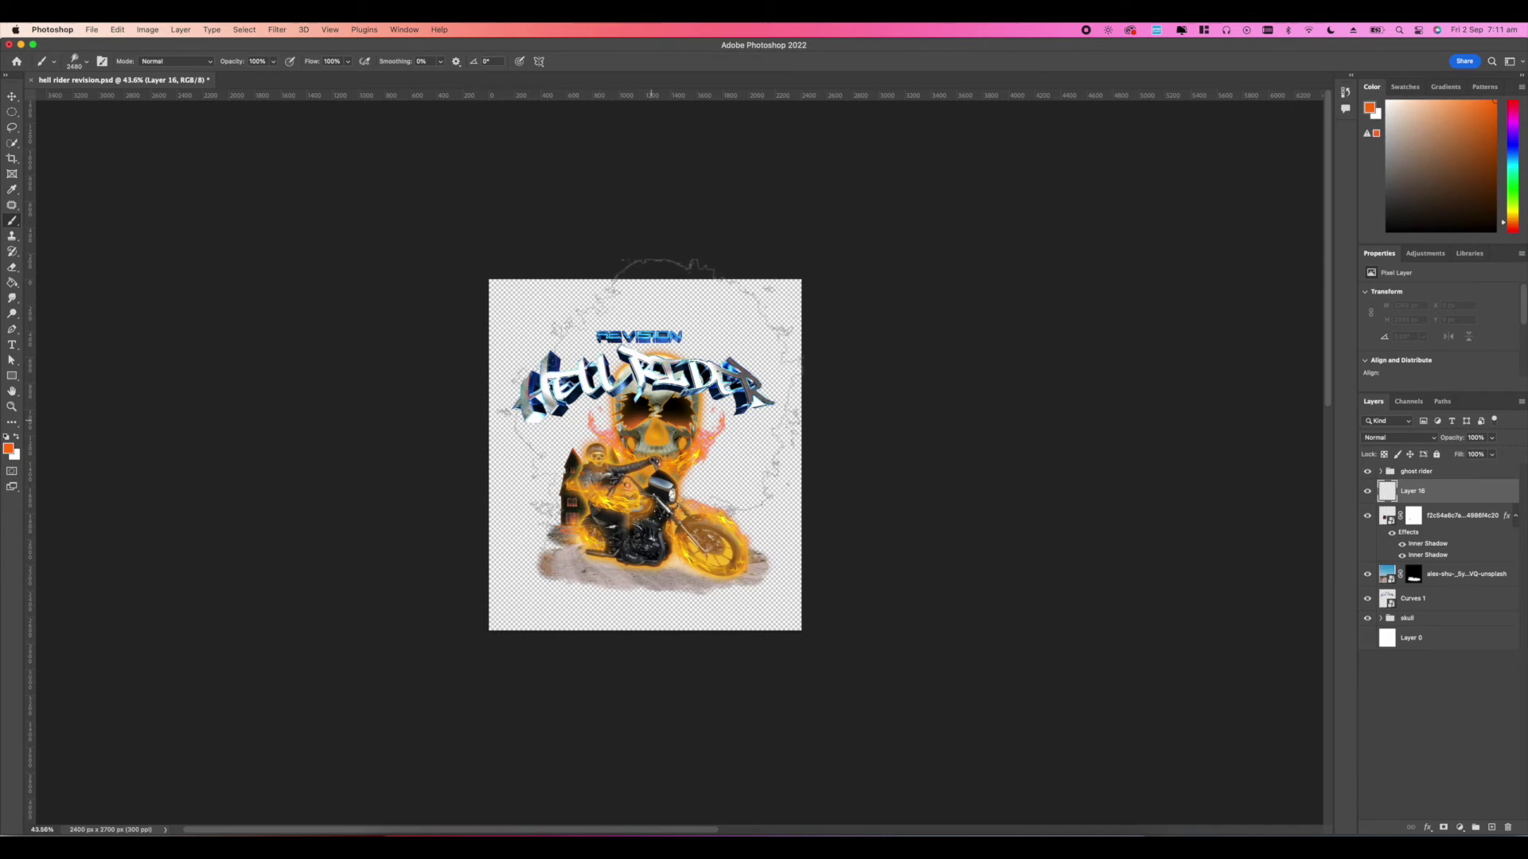
{"action": "key", "text": "super+z"}
Step: Reduce smoke brush 78 further and move Layer 16 beneath the skull group, undoing the test stamp
{"action": "right_click", "coordinate": [662, 431]}
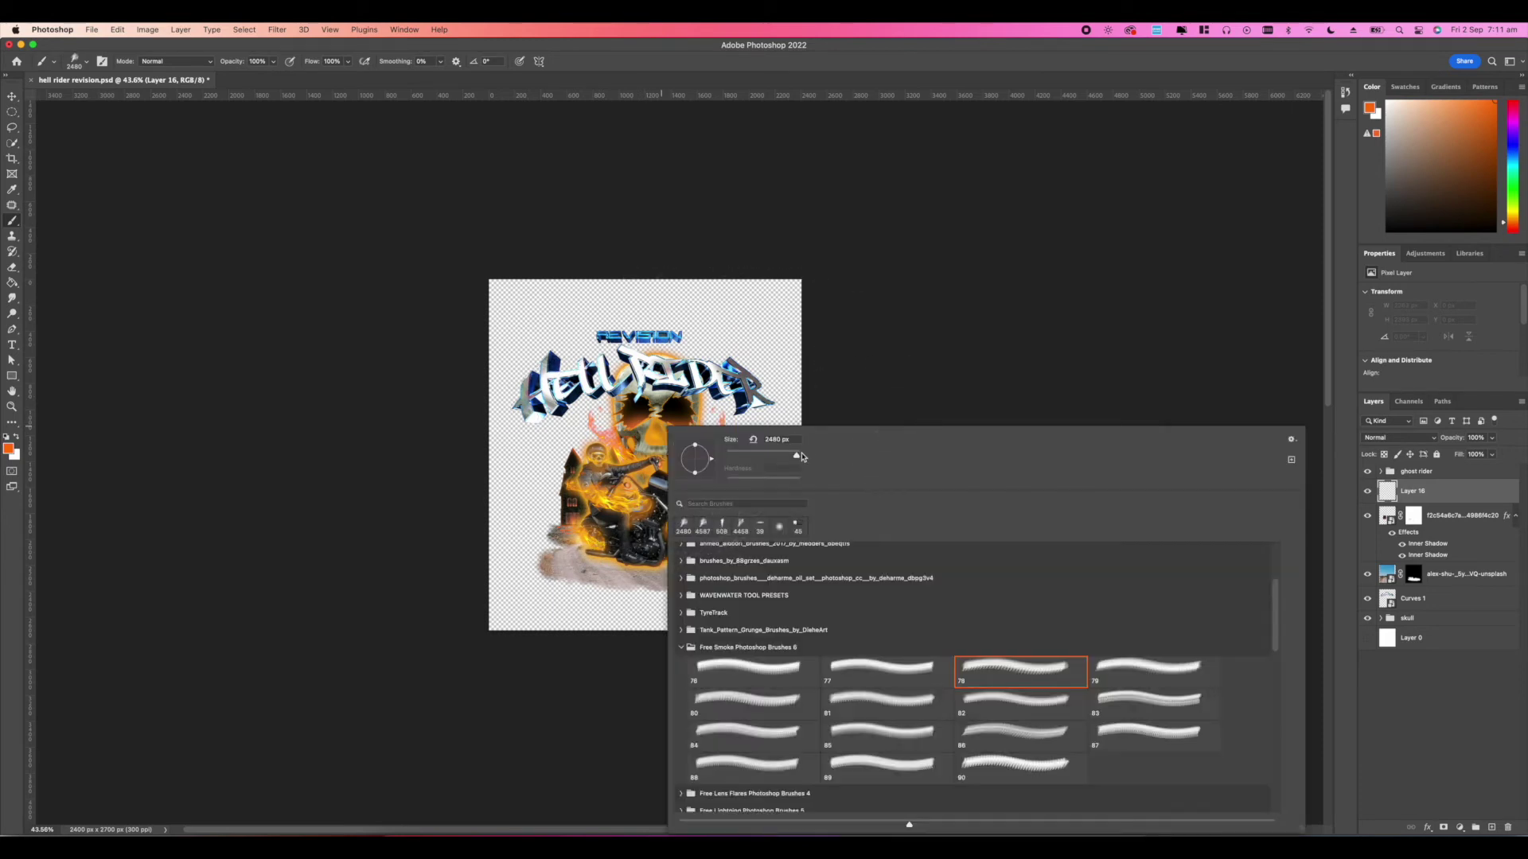
{"action": "left_click", "coordinate": [795, 456]}
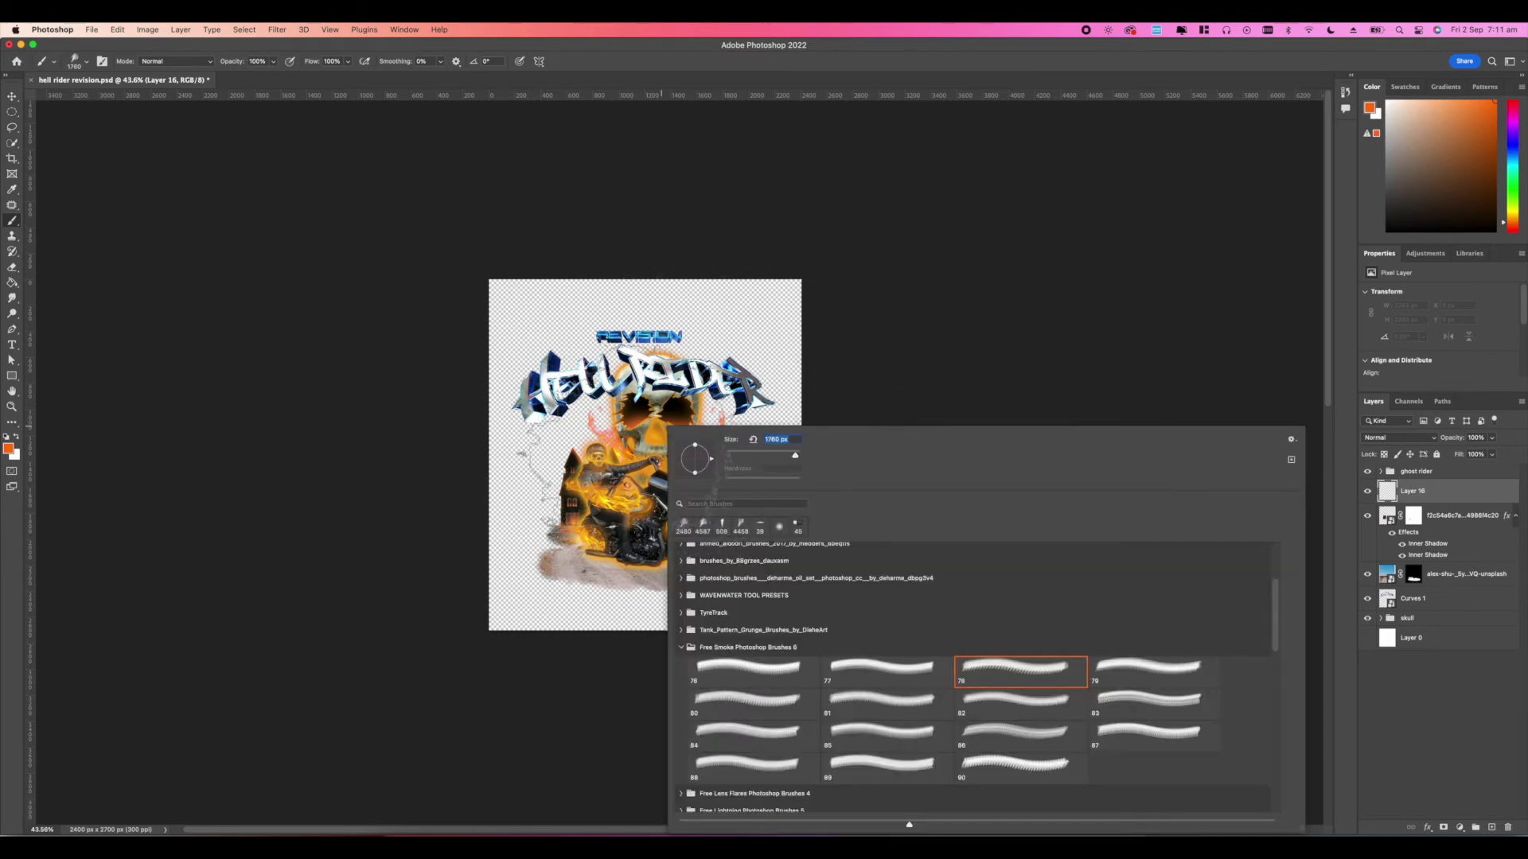
{"action": "left_click", "coordinate": [626, 463]}
{"action": "key", "text": "super+z"}
{"action": "left_click_drag", "start_coordinate": [1388, 495], "coordinate": [1392, 629]}
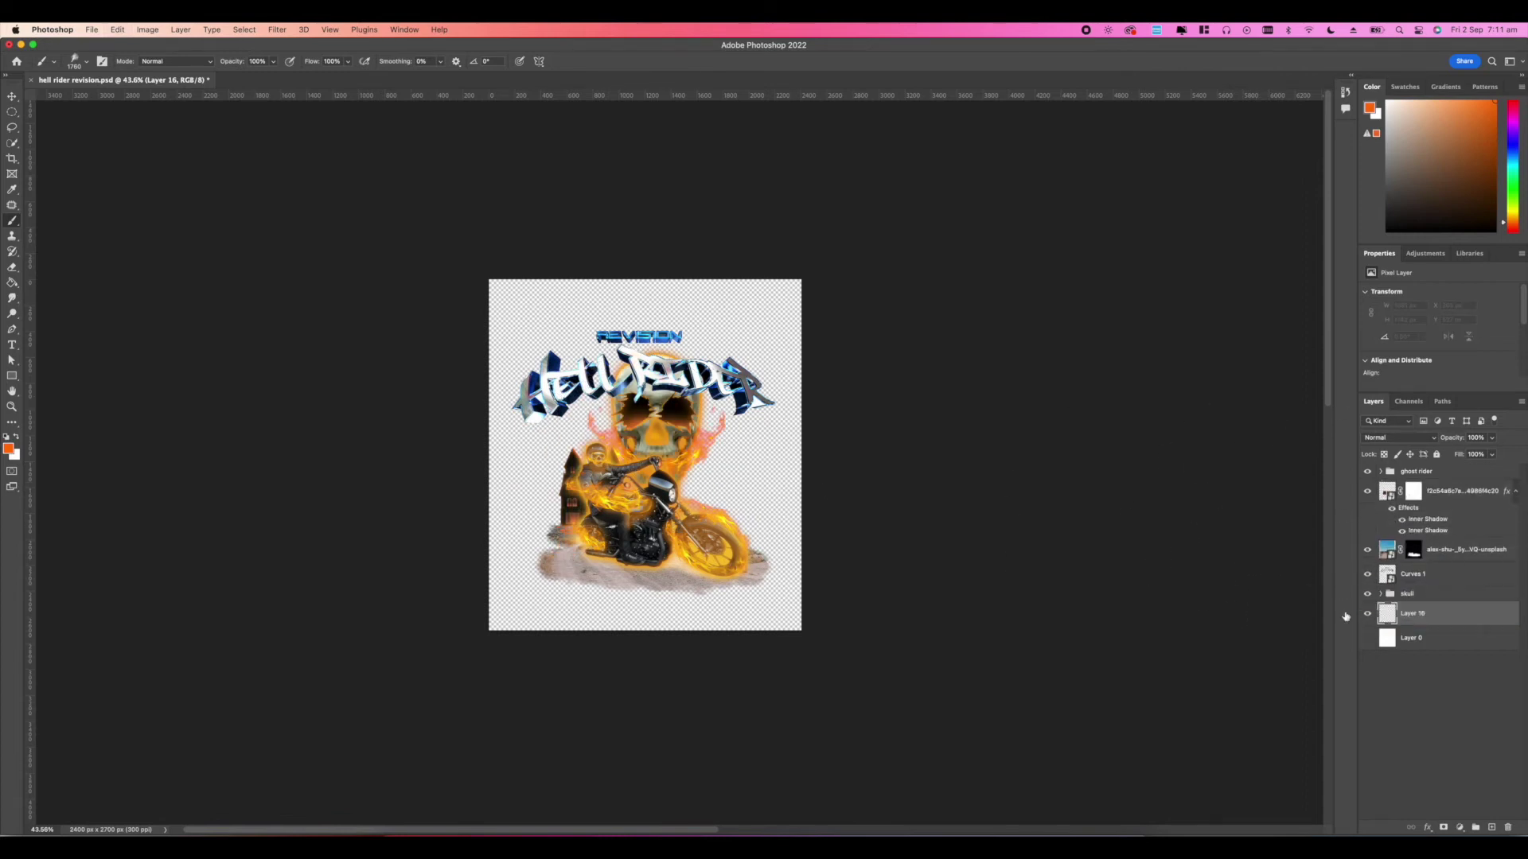
Step: Flip the copied orange smoke layer horizontally and shift it toward the poster's right side behind the motorcycle
{"action": "right_click", "coordinate": [689, 478]}
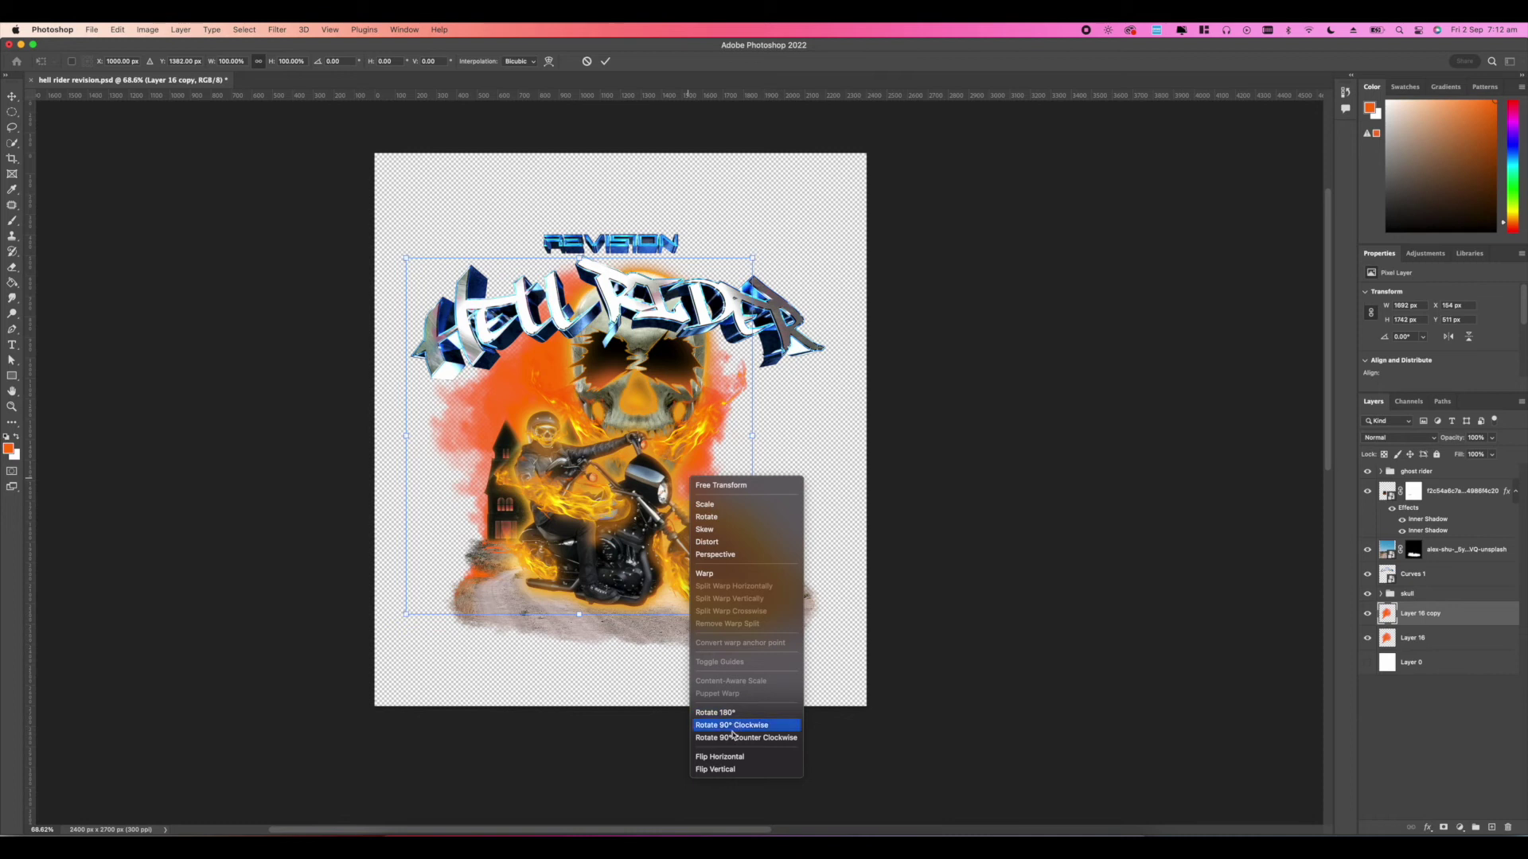
{"action": "left_click", "coordinate": [725, 764]}
{"action": "left_click_drag", "start_coordinate": [610, 483], "coordinate": [724, 483]}
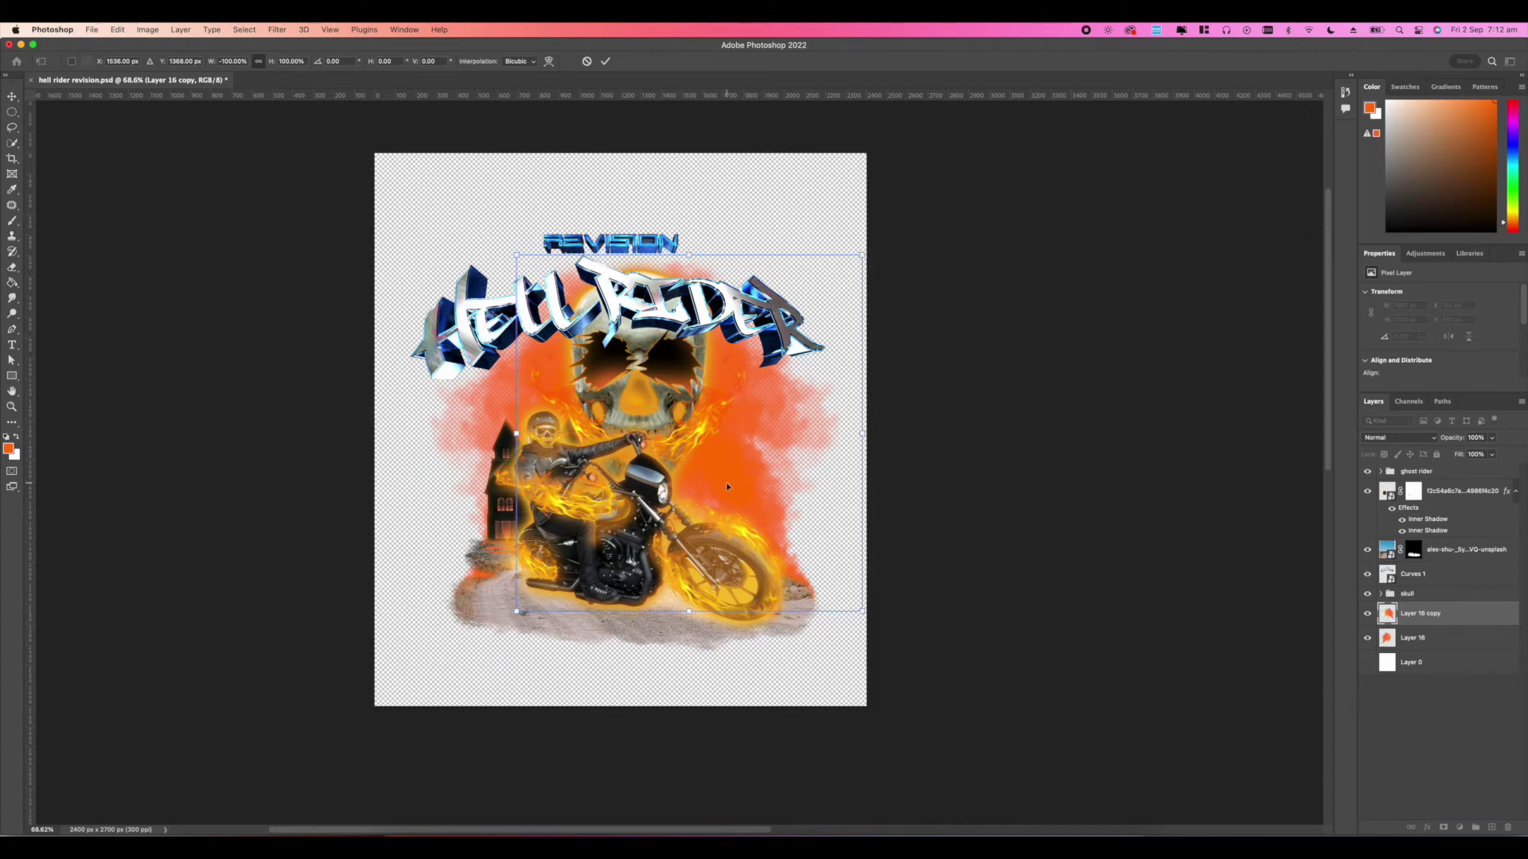
{"action": "key", "text": "Return"}
{"action": "key", "text": "b"}
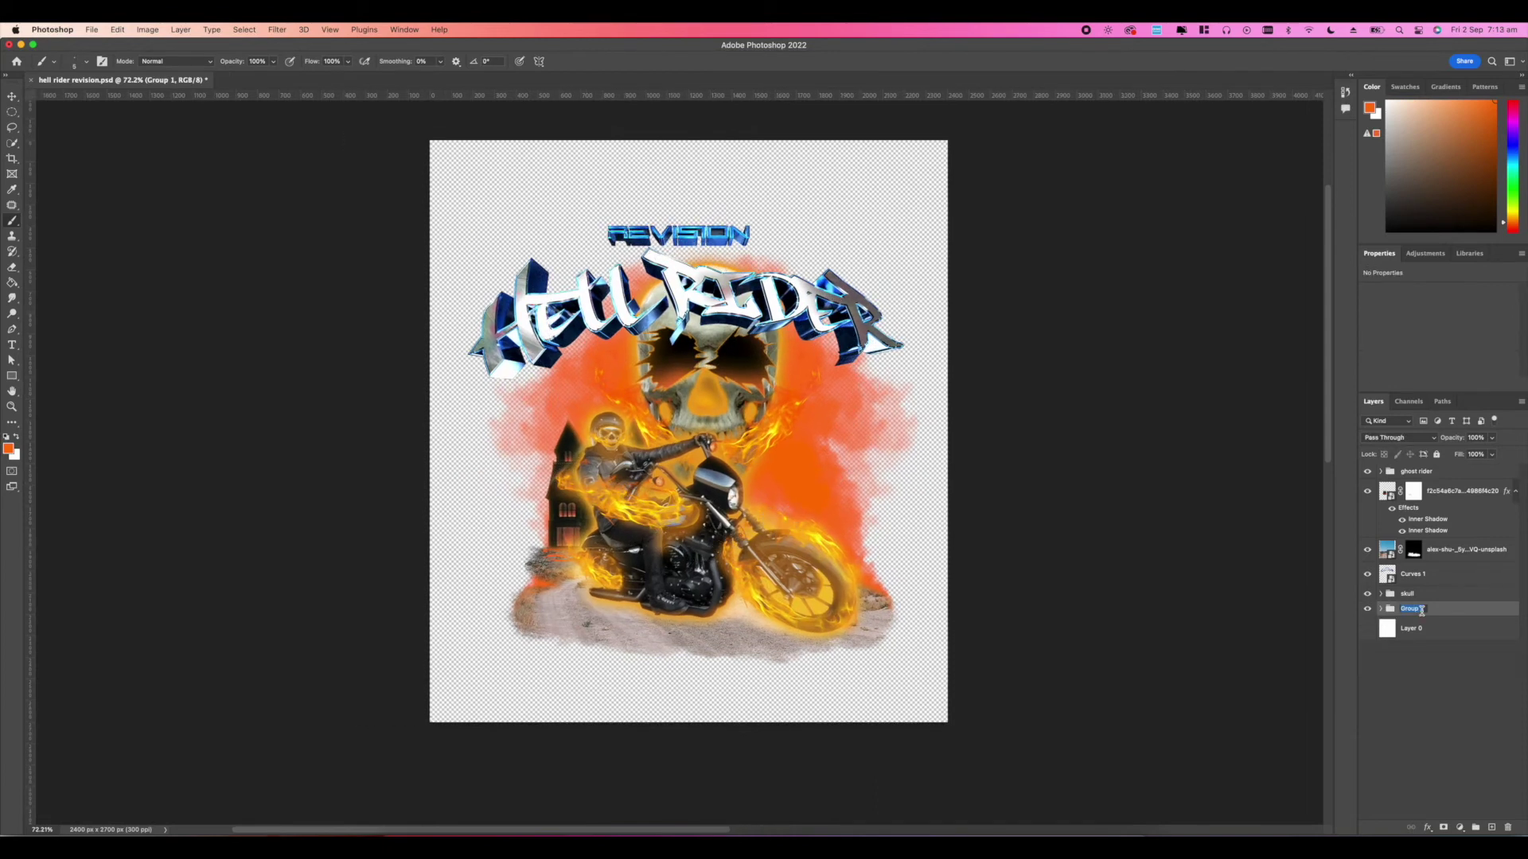
Step: Name the smoke group background and clip a Hue/Saturation adjustment to it with hue -180 and saturation -75
{"action": "type", "text": "background"}
{"action": "key", "text": "Return"}
{"action": "left_click", "coordinate": [1460, 828]}
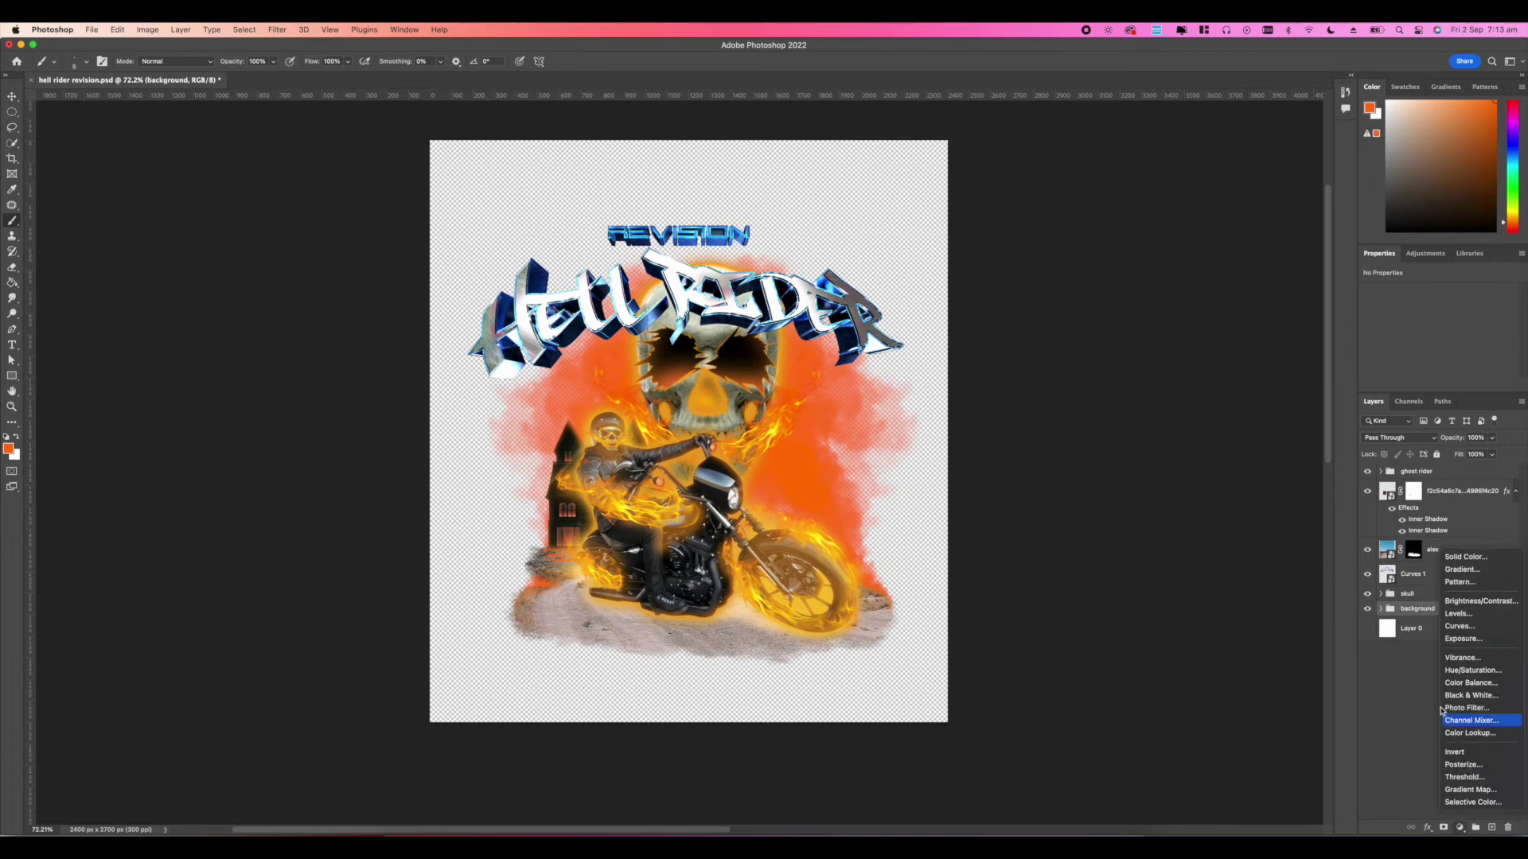
{"action": "left_click", "coordinate": [1466, 670]}
{"action": "right_click", "coordinate": [1438, 617]}
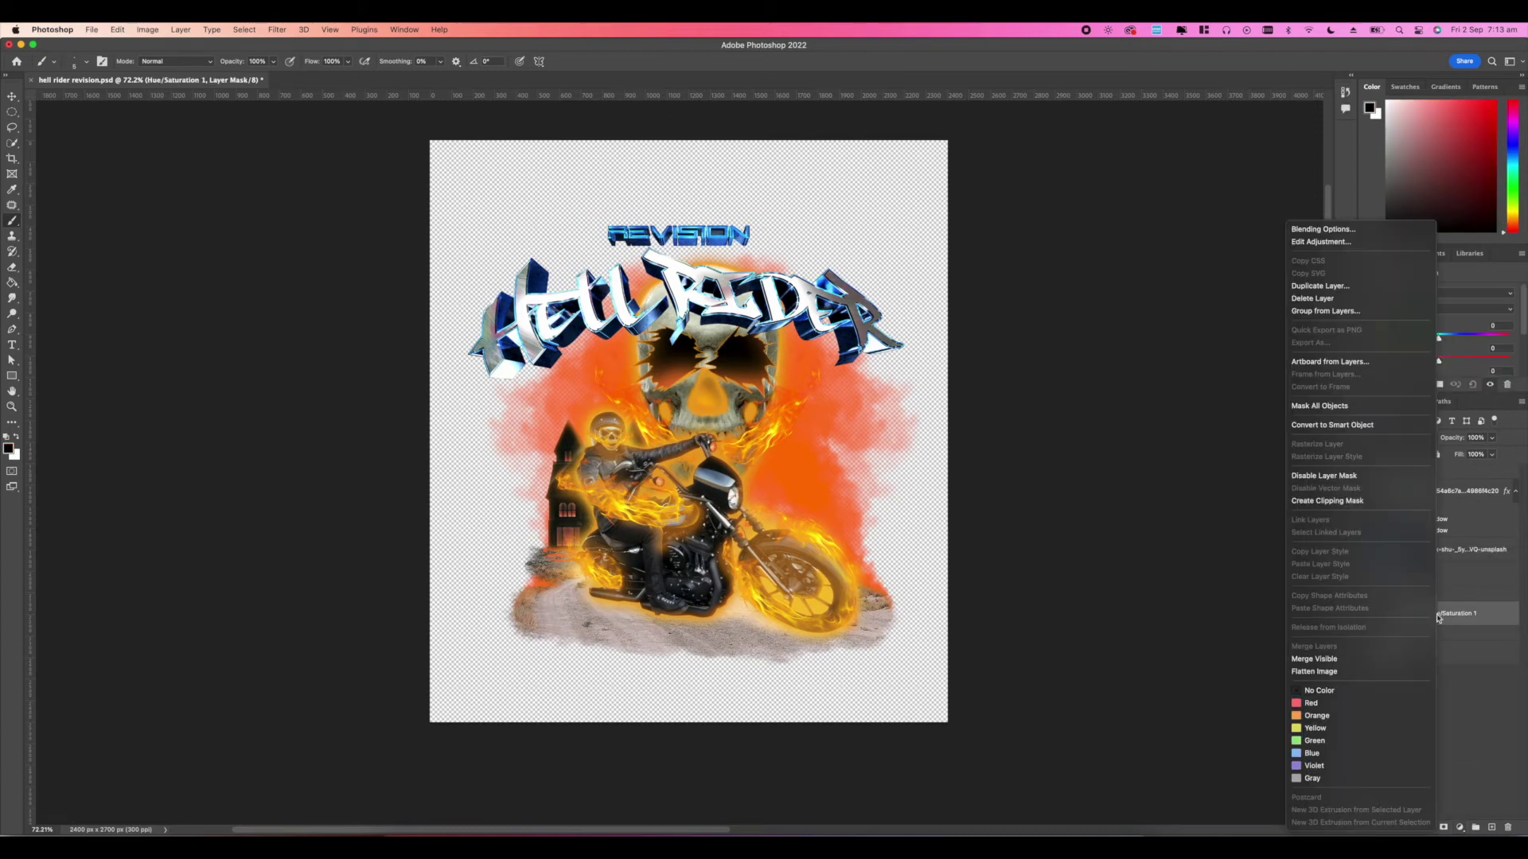
{"action": "left_click", "coordinate": [1350, 503]}
{"action": "left_click_drag", "start_coordinate": [1437, 339], "coordinate": [1368, 340]}
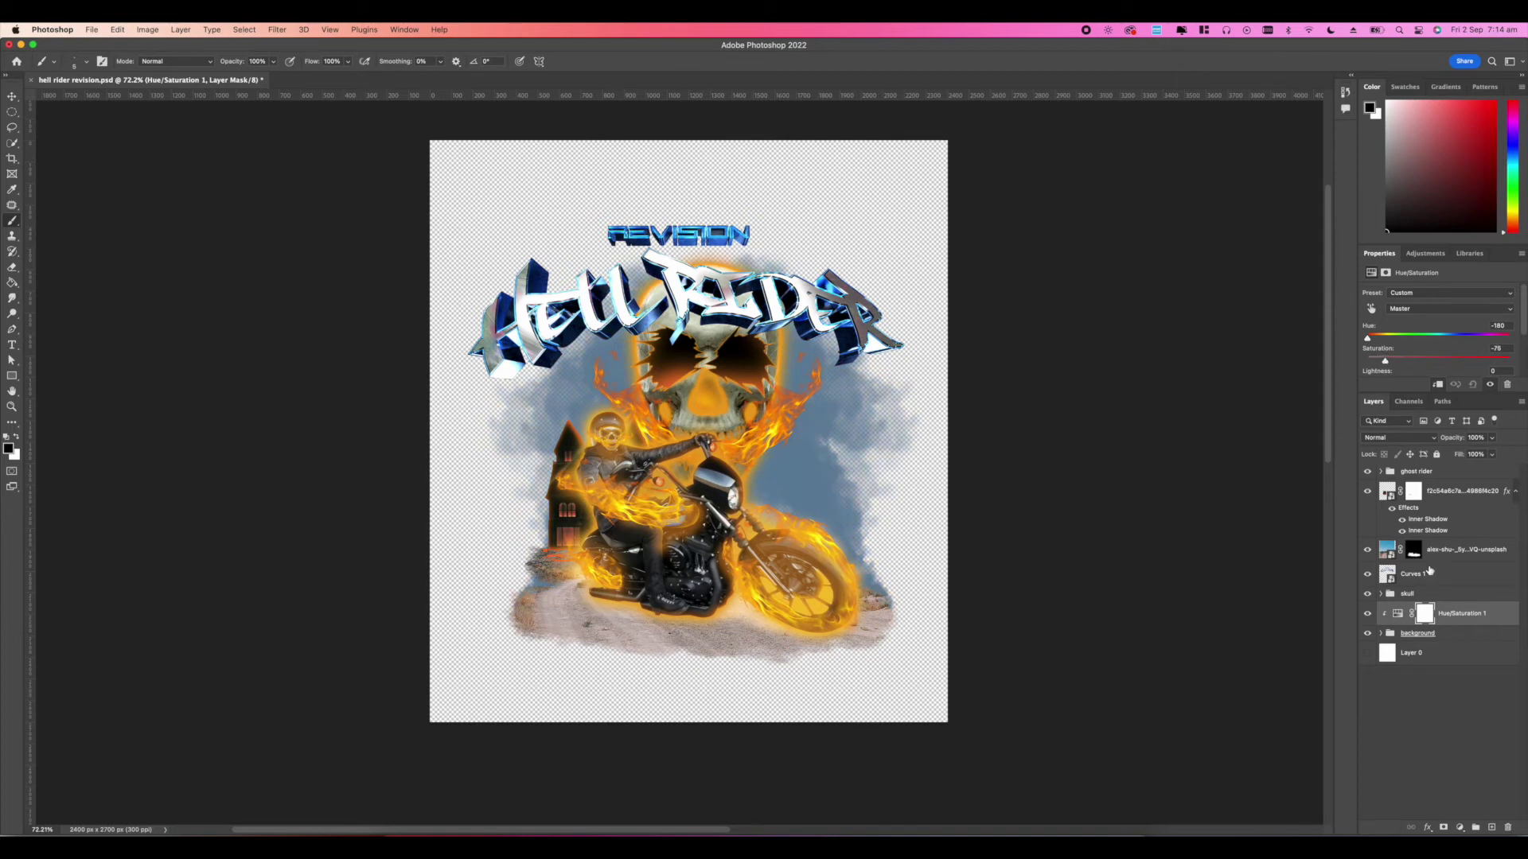
Step: Duplicate the Hue/Saturation adjustment above the skull group and clip the copy to that group
{"action": "left_click", "coordinate": [1430, 576]}
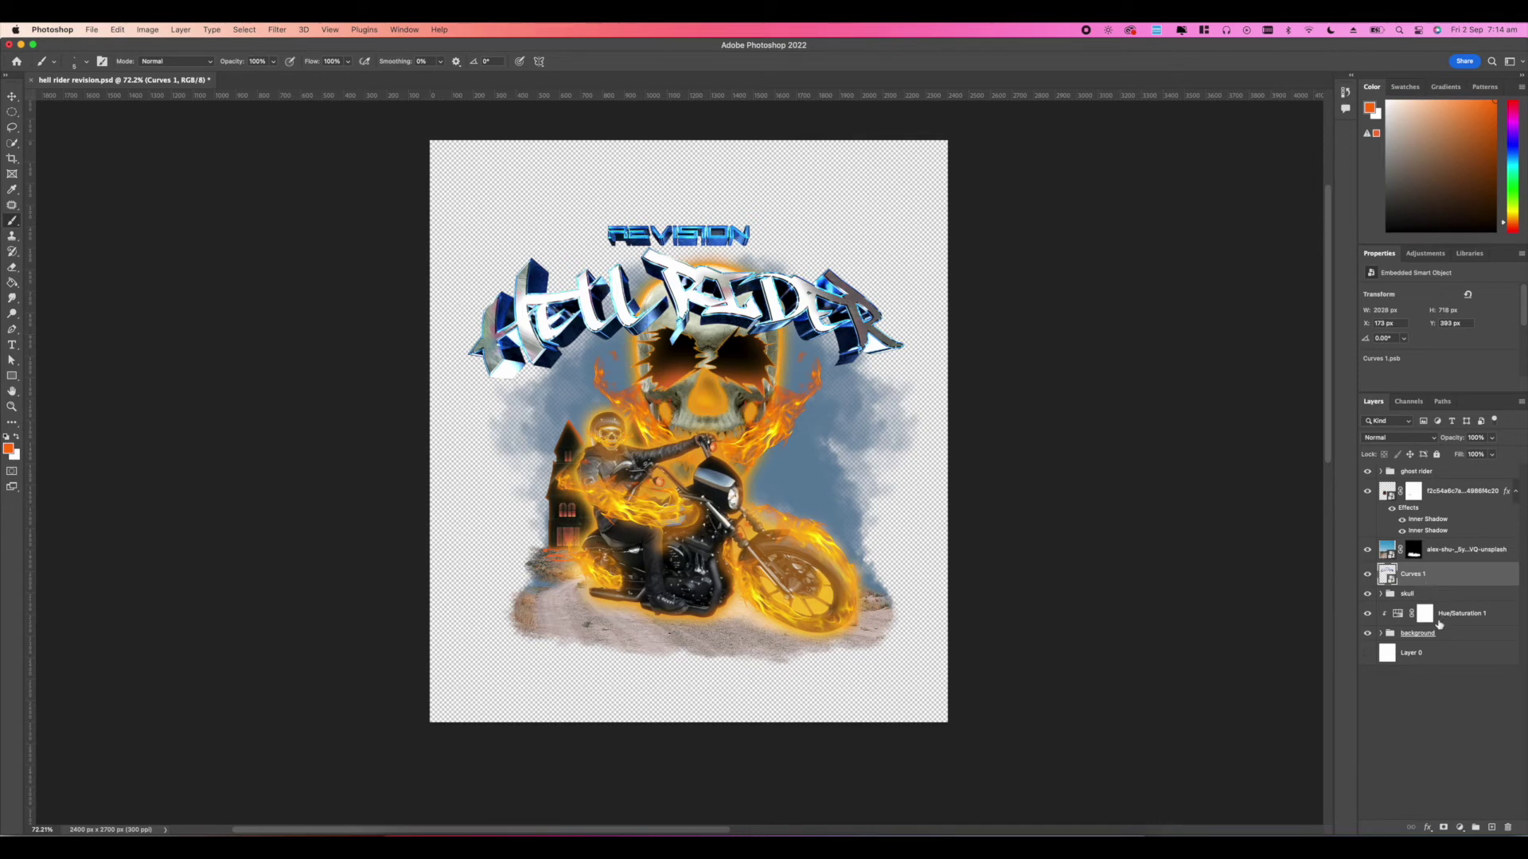
{"action": "left_click", "coordinate": [1425, 614]}
{"action": "left_click", "coordinate": [1424, 634]}
{"action": "left_click_drag", "start_coordinate": [1425, 616], "coordinate": [1439, 590]}
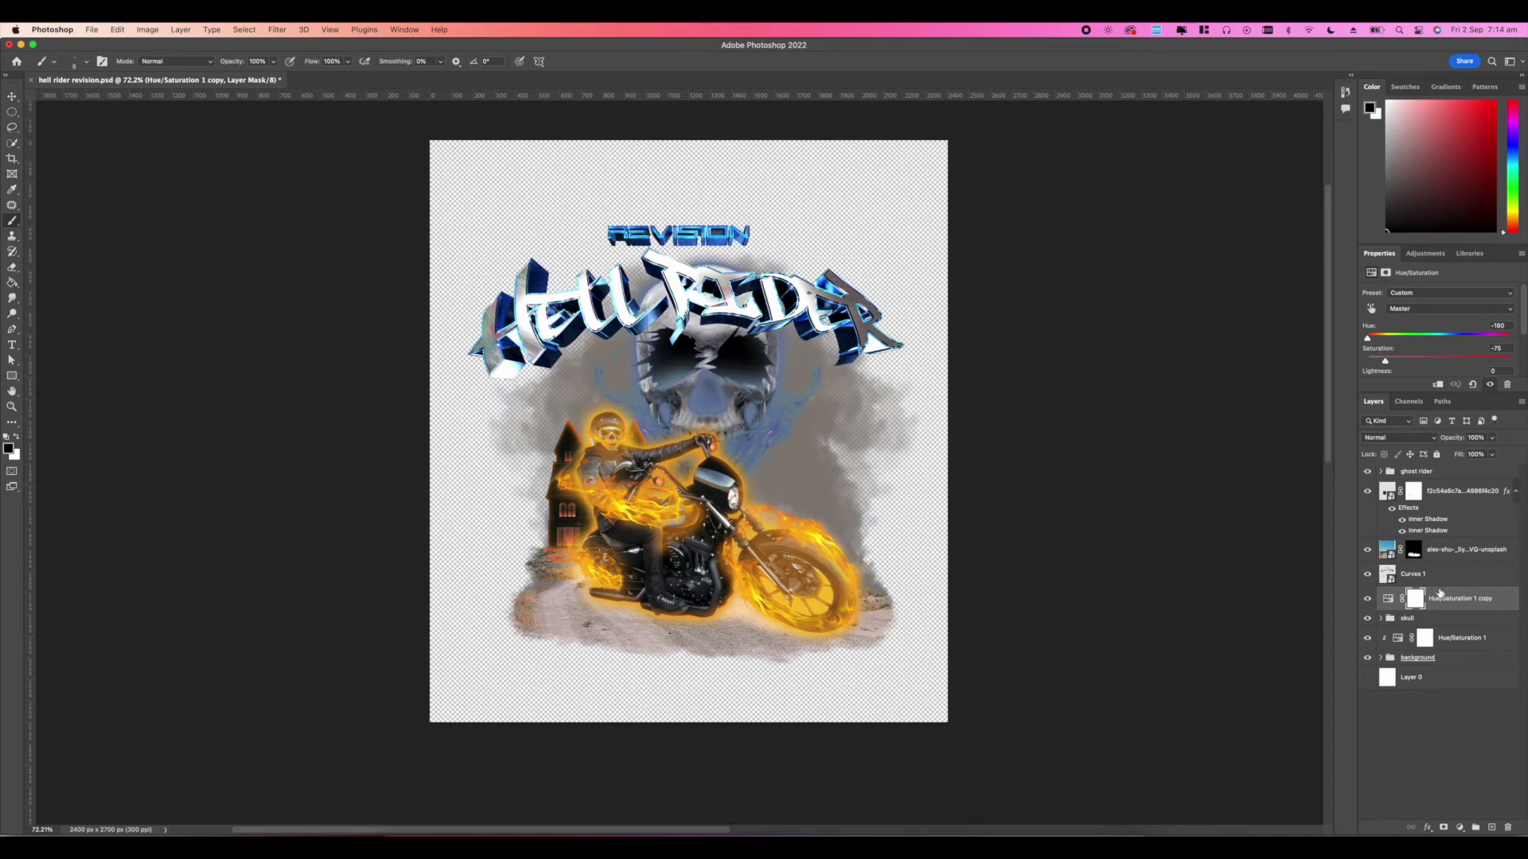
{"action": "right_click", "coordinate": [1447, 601]}
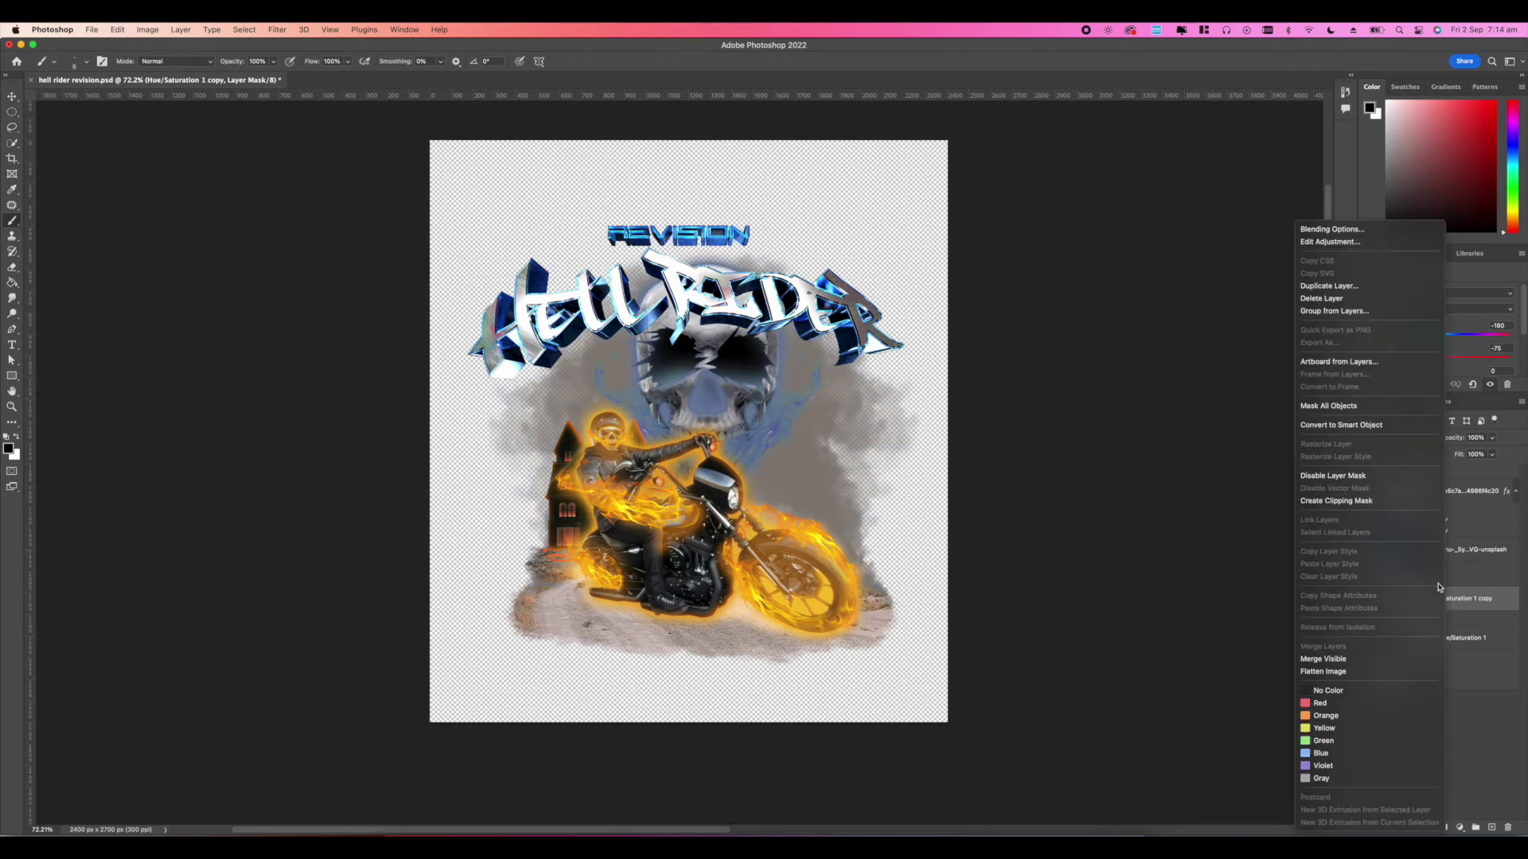
{"action": "left_click", "coordinate": [1357, 506]}
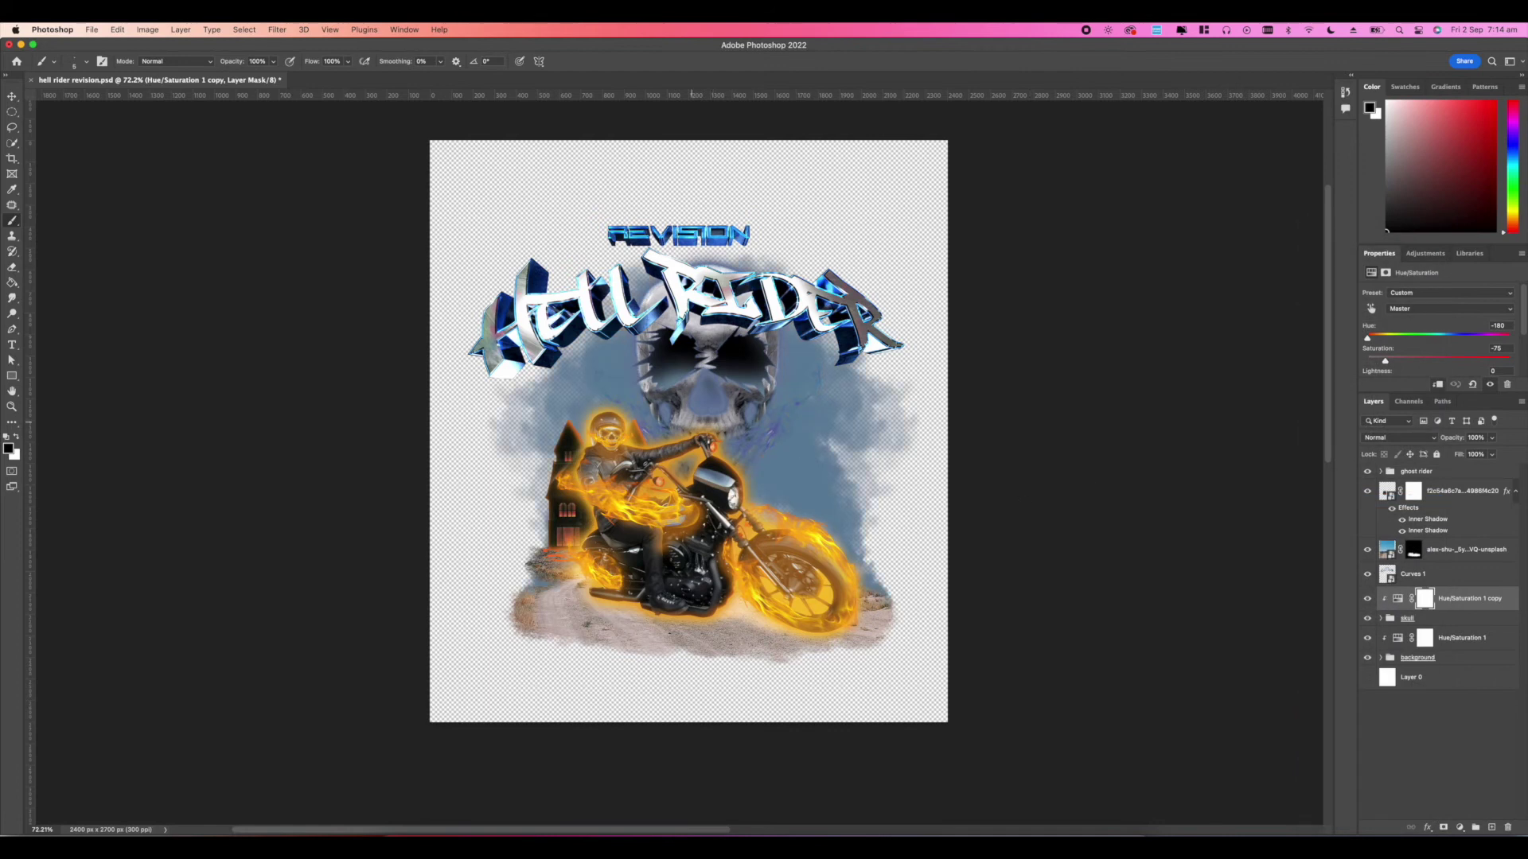
Step: Raise the saturation of the Hue/Saturation adjustment clipped to the skull group so its flames look stronger
{"action": "scroll", "coordinate": [702, 437], "scroll_direction": "up", "scroll_amount": 10}
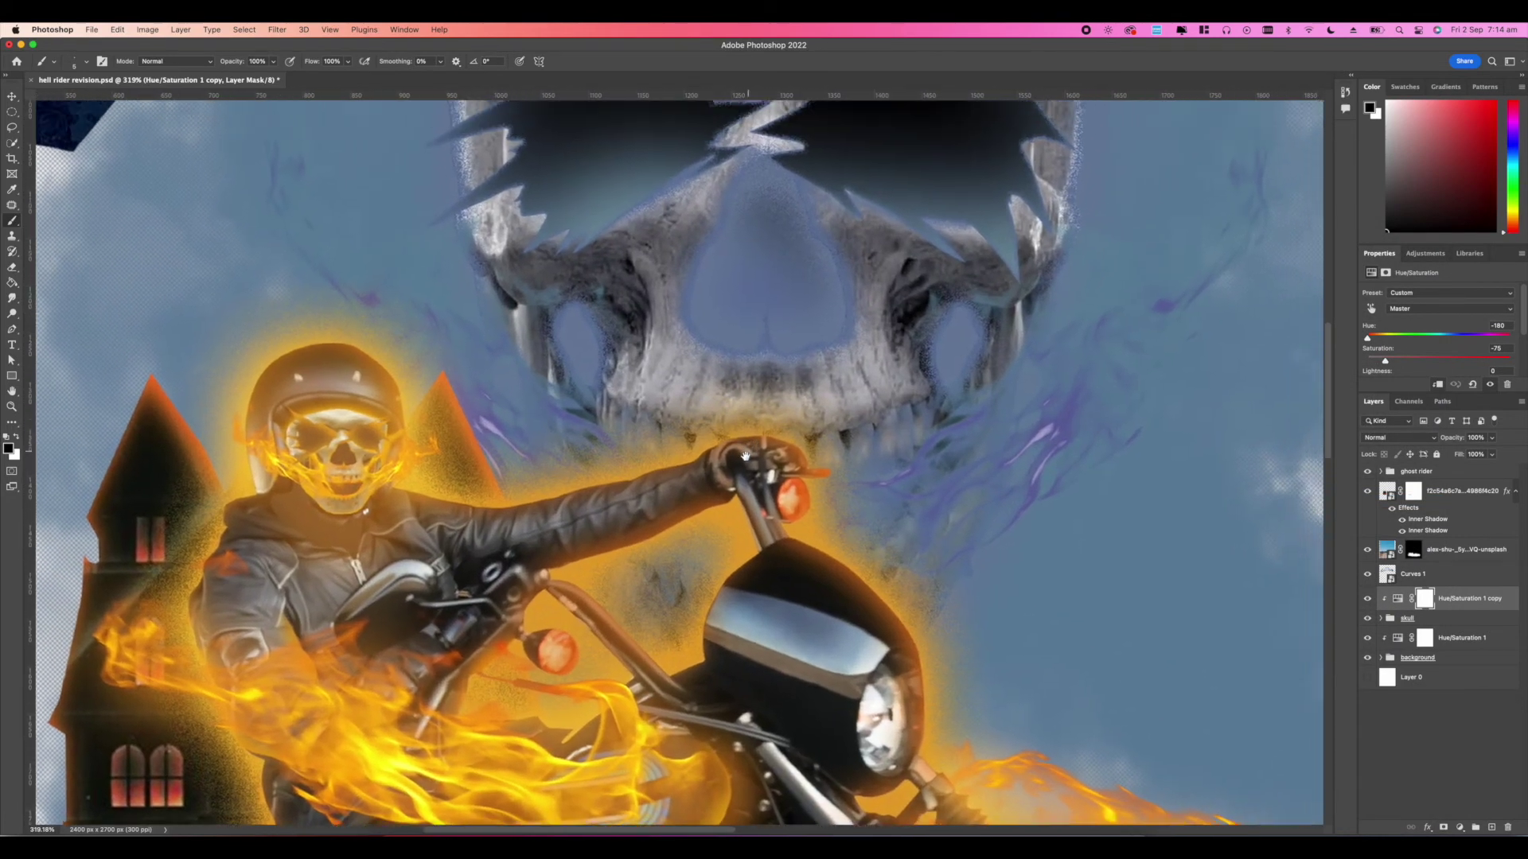
{"action": "scroll", "coordinate": [745, 456], "scroll_direction": "down", "scroll_amount": 5}
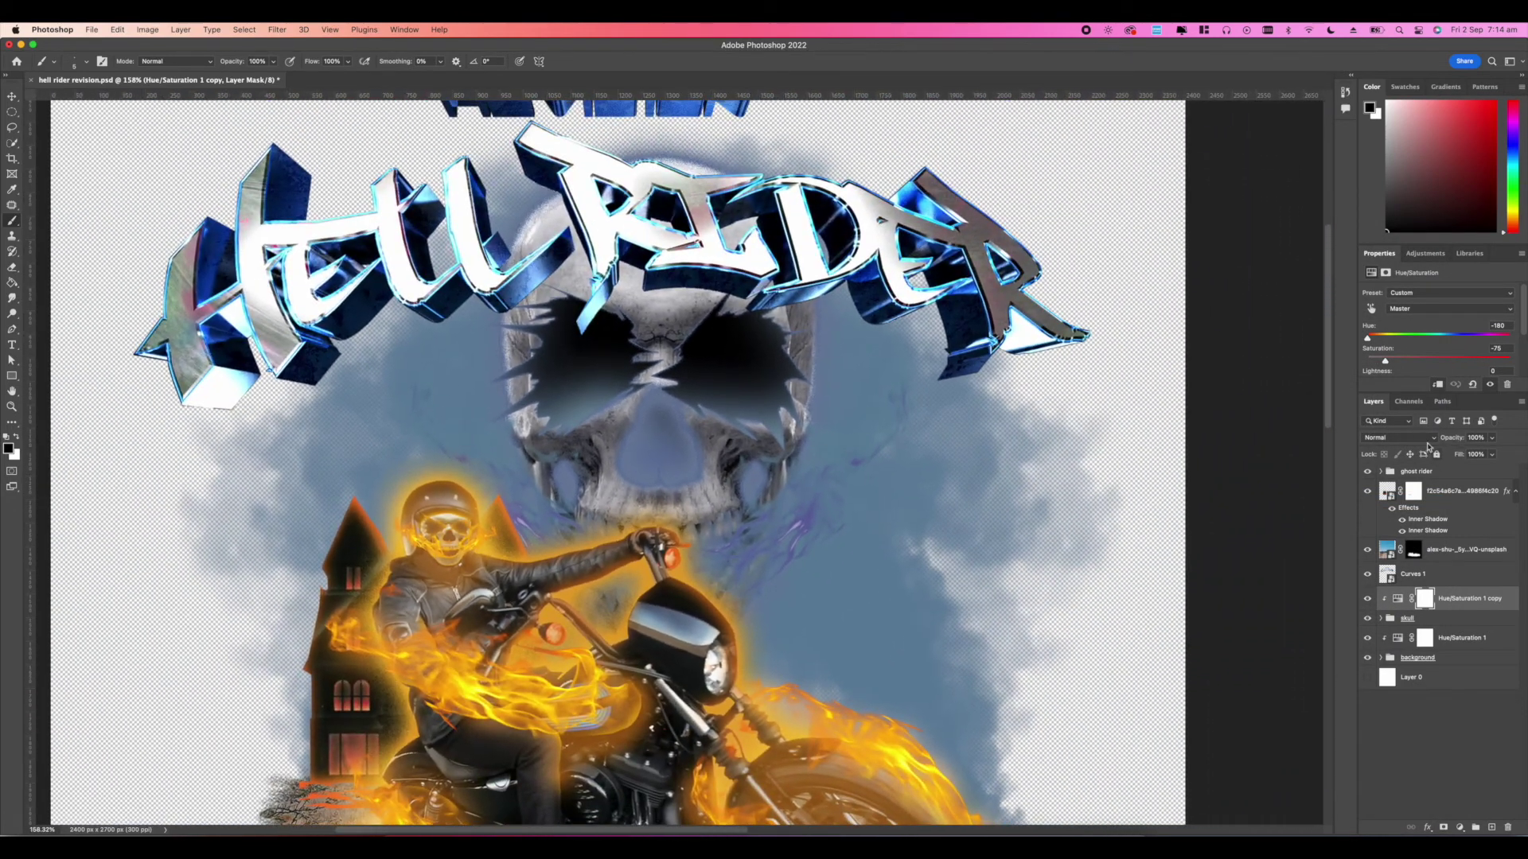
{"action": "left_click_drag", "start_coordinate": [1385, 359], "coordinate": [1424, 360]}
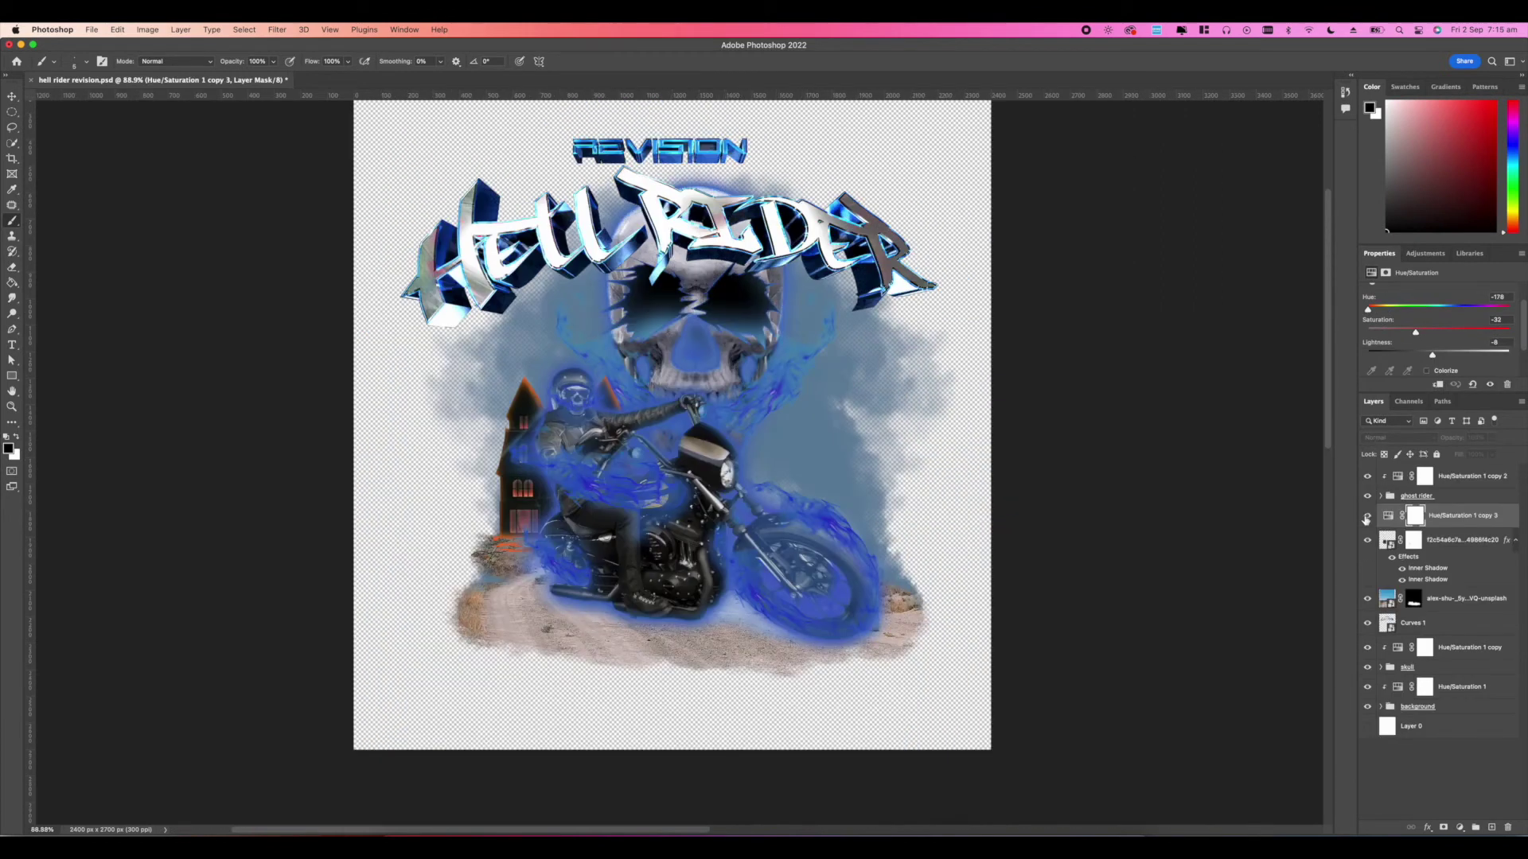
Step: Clip Hue/Saturation 1 copy 3 to the haunted house layer and leave the adjustment switched on
{"action": "left_click", "coordinate": [1365, 517]}
{"action": "left_click", "coordinate": [1366, 517]}
{"action": "right_click", "coordinate": [1474, 527]}
{"action": "left_click", "coordinate": [1354, 503]}
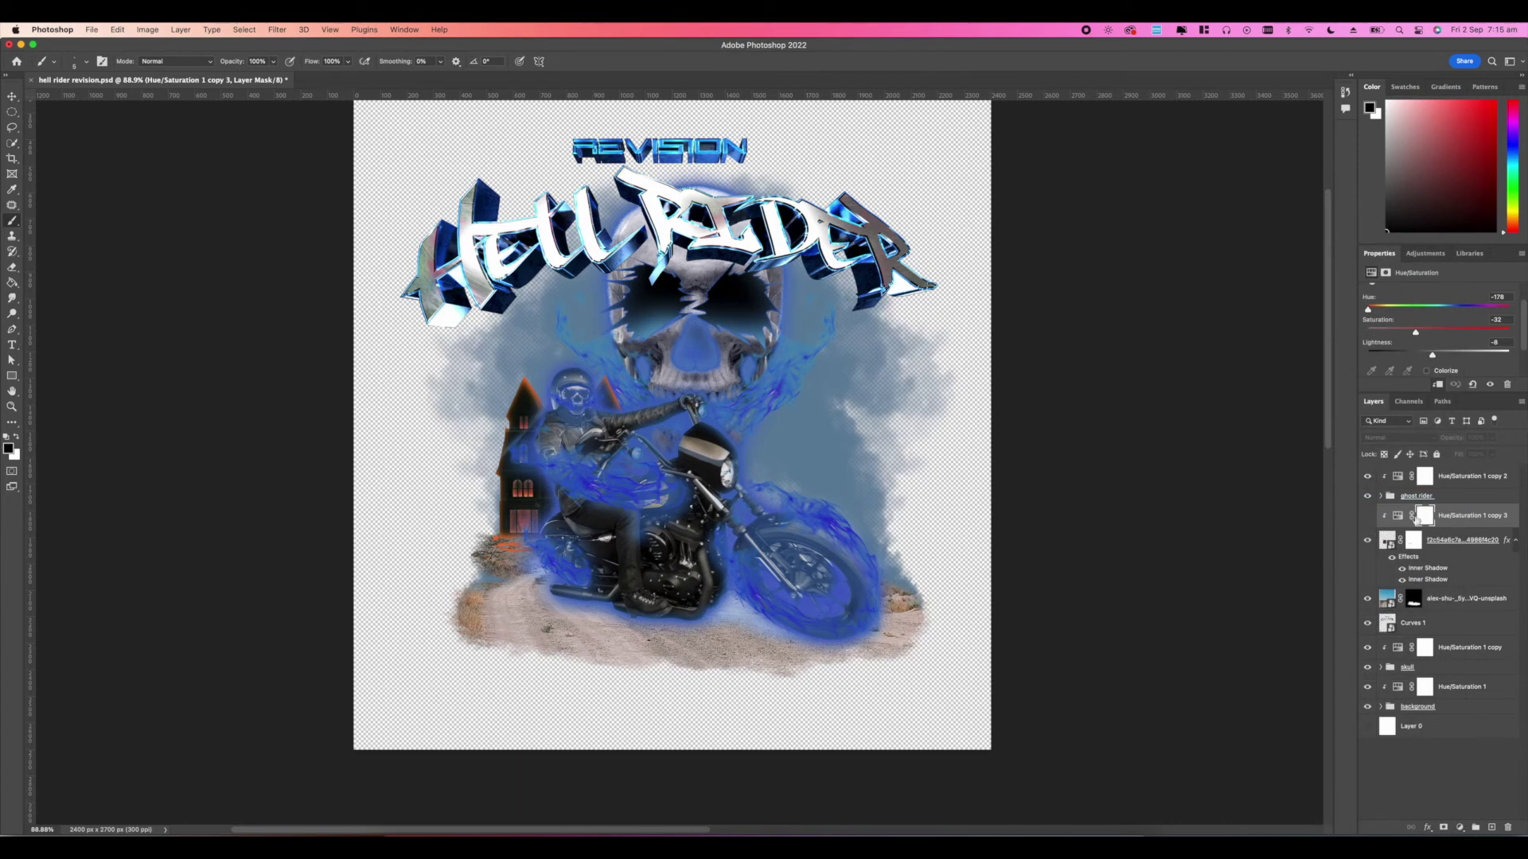
{"action": "left_click", "coordinate": [1366, 516]}
Step: Convert the haunted house layer with its inner shadow effects into a smart object beneath its clipped adjustment
{"action": "scroll", "coordinate": [812, 508], "scroll_direction": "up", "scroll_amount": 6}
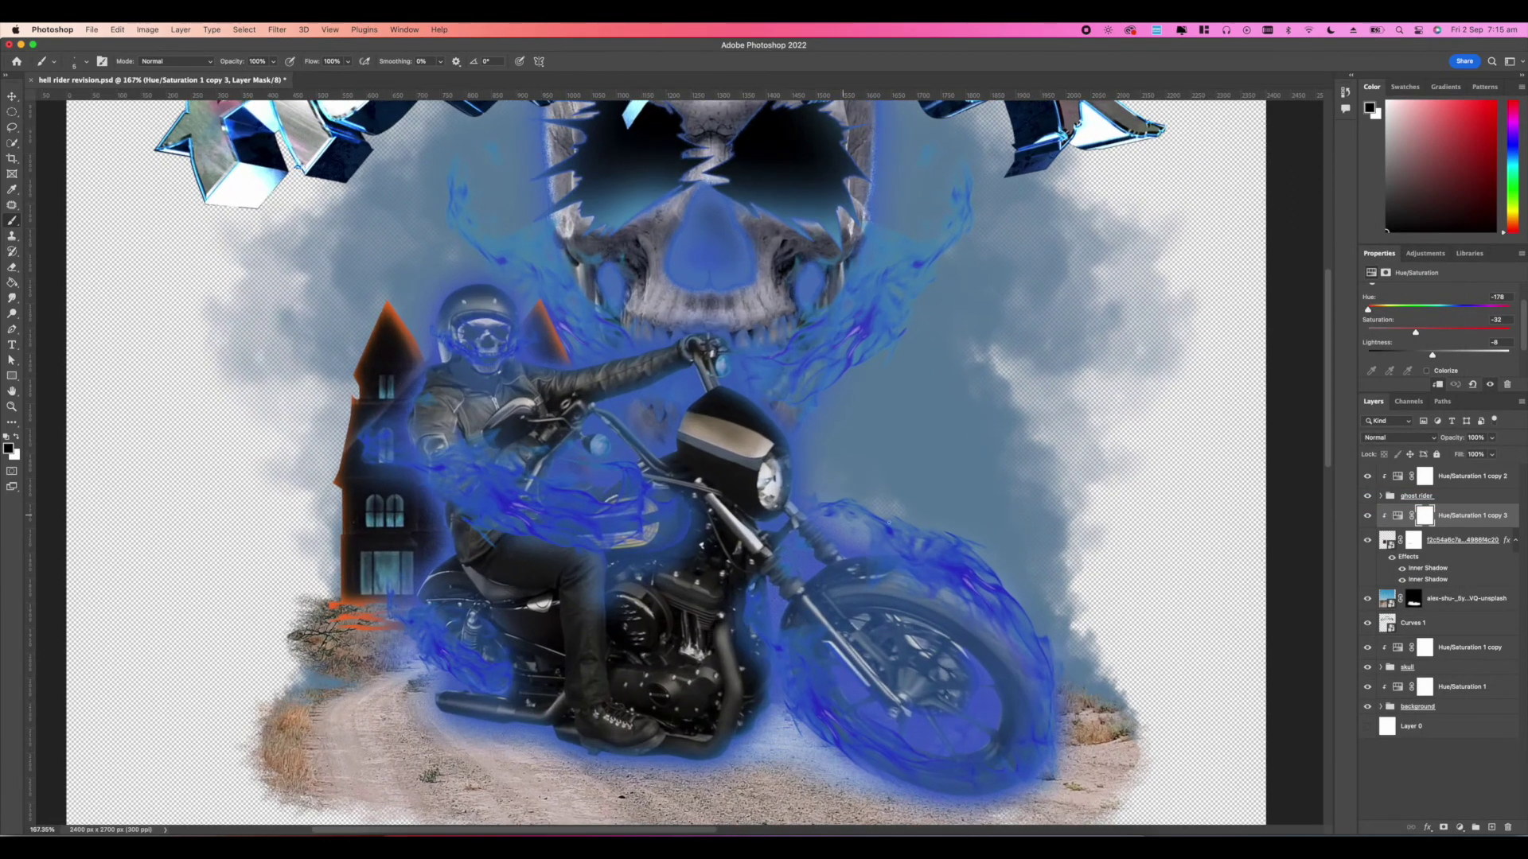
{"action": "left_click", "coordinate": [1436, 548]}
{"action": "right_click", "coordinate": [1444, 544]}
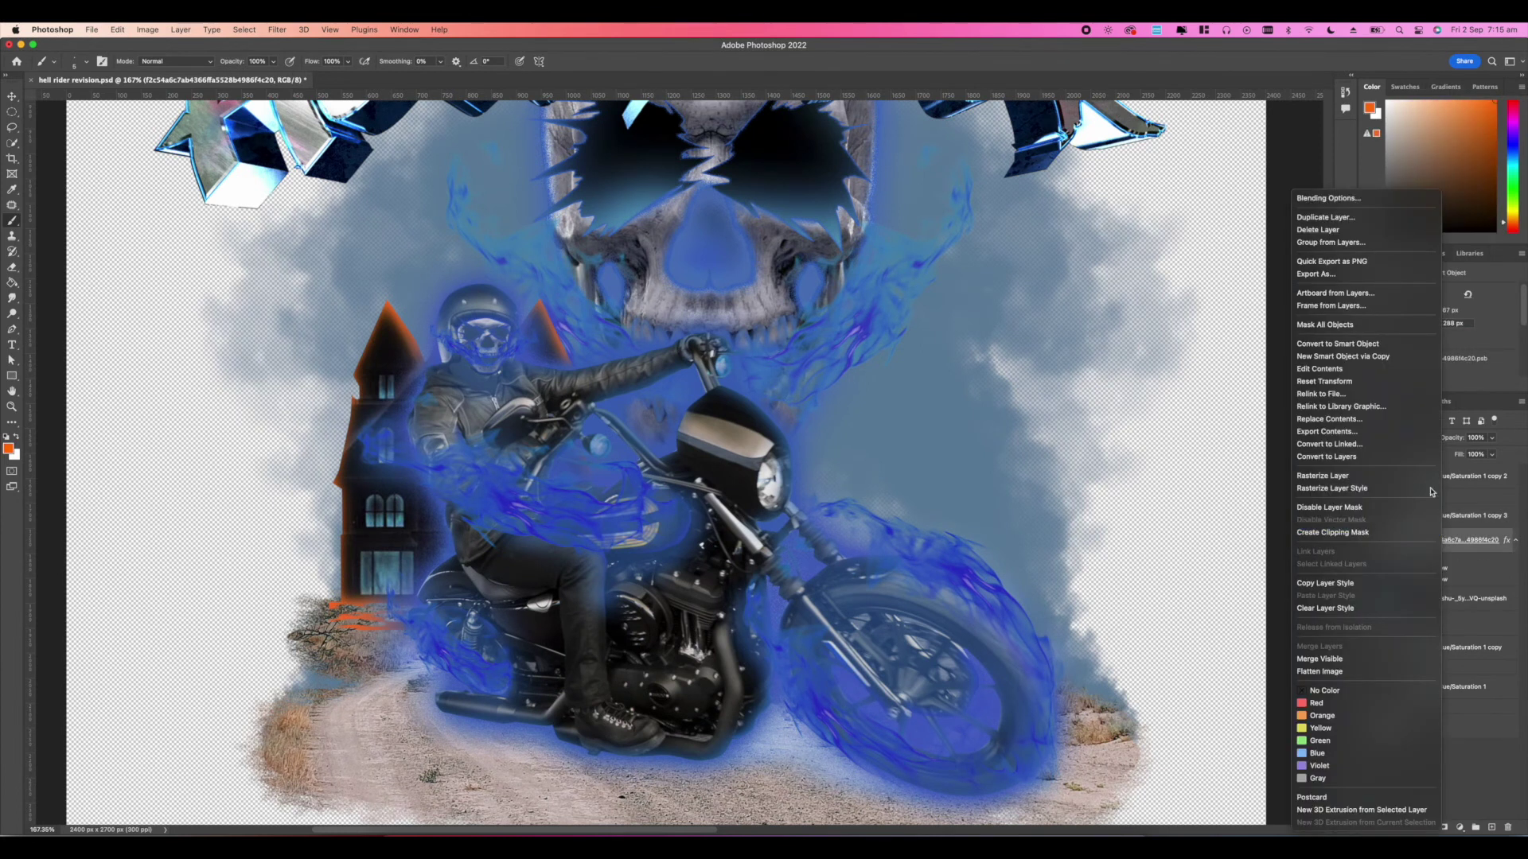
{"action": "left_click", "coordinate": [1333, 350]}
{"action": "scroll", "coordinate": [845, 527], "scroll_direction": "down", "scroll_amount": 5}
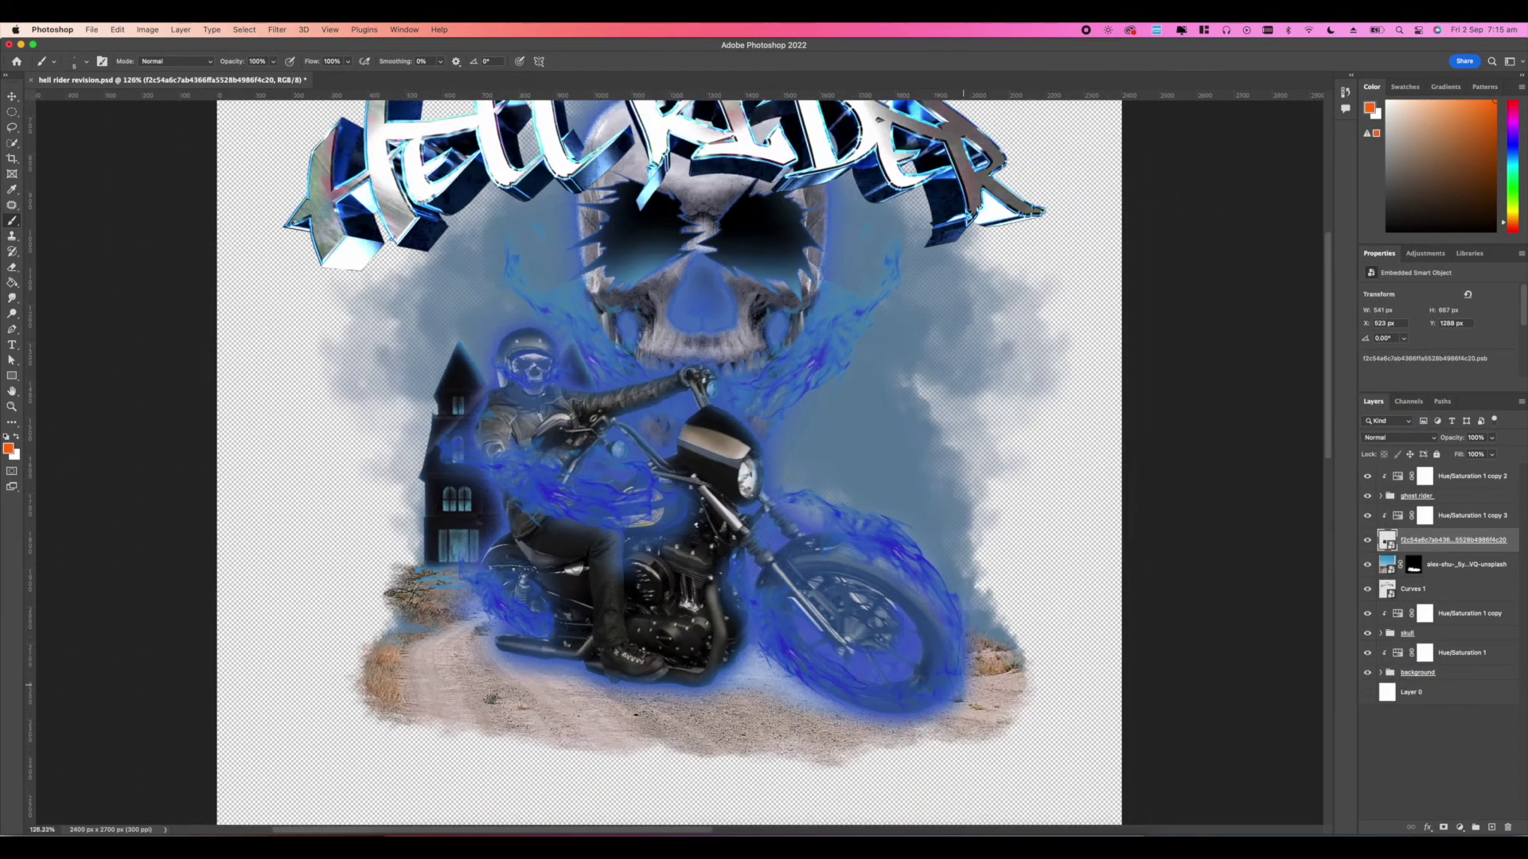
{"action": "left_click_drag", "start_coordinate": [850, 529], "coordinate": [877, 510]}
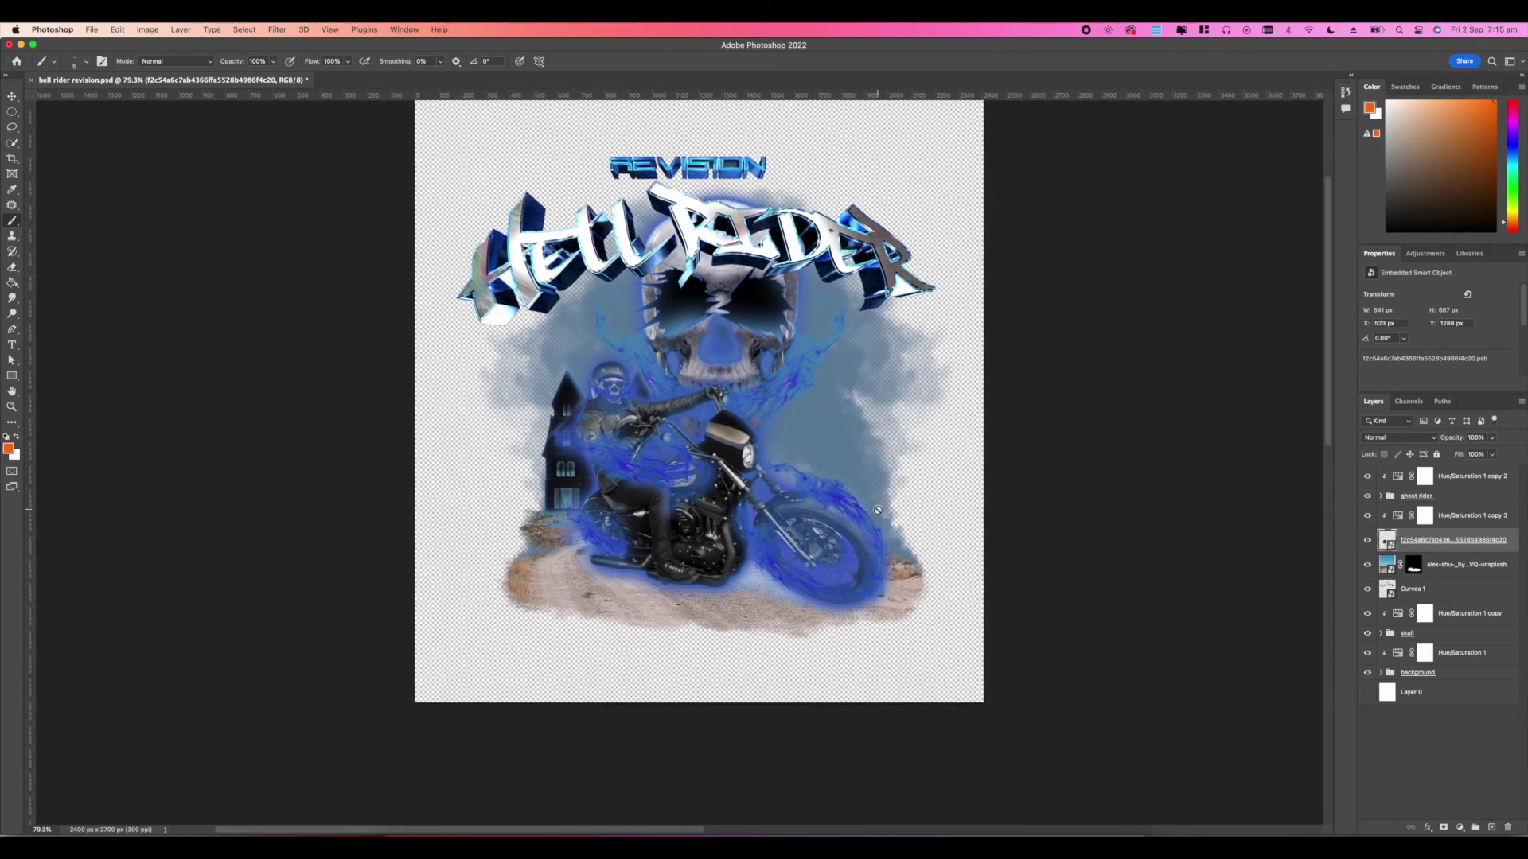
{"action": "scroll", "coordinate": [838, 473], "scroll_direction": "down", "scroll_amount": 2}
{"action": "scroll", "coordinate": [838, 473], "scroll_direction": "up", "scroll_amount": 3}
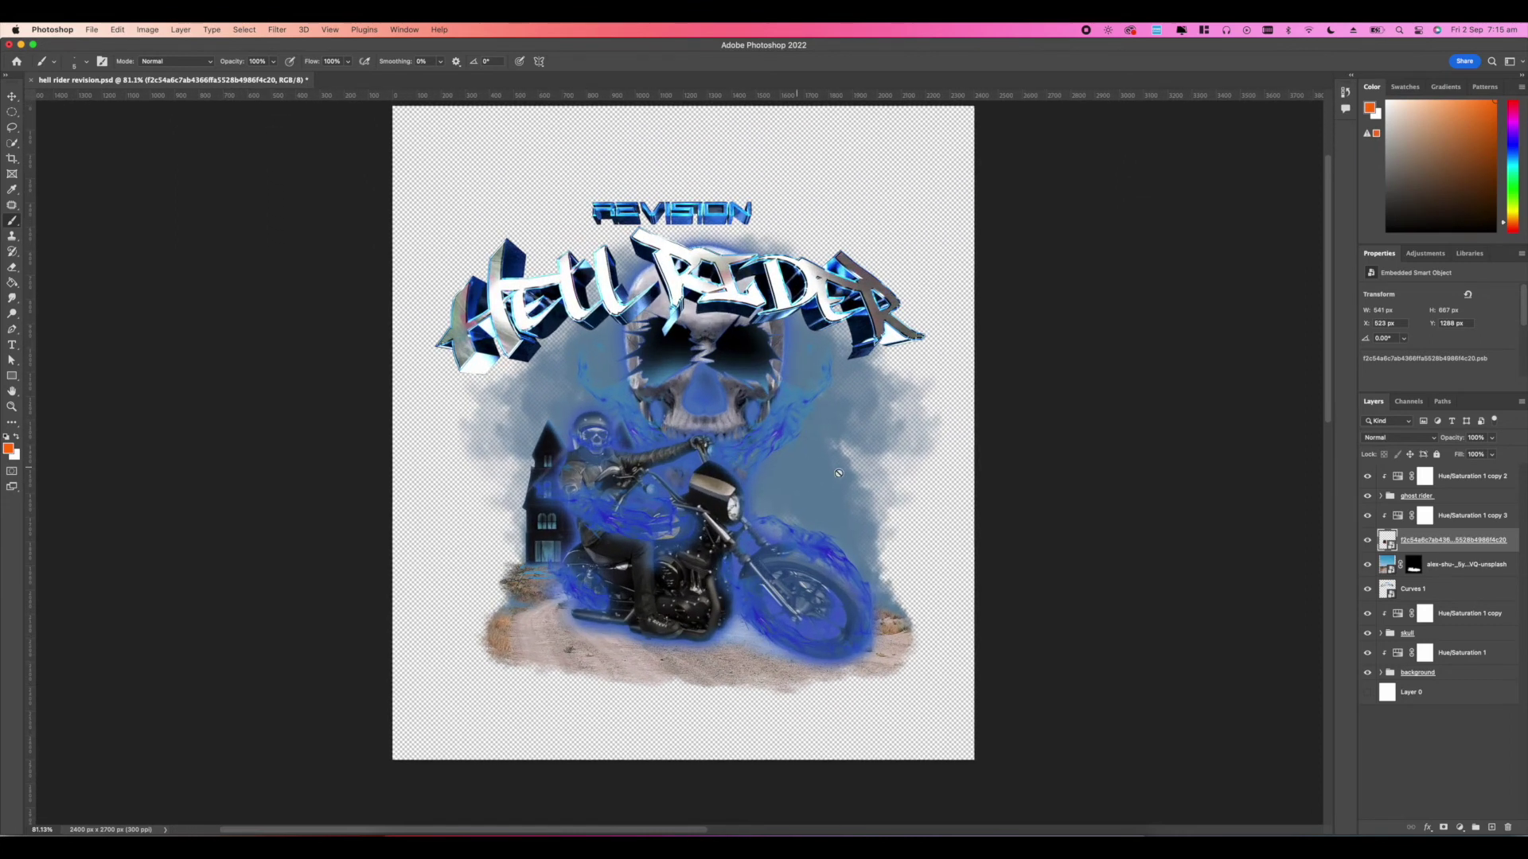
Step: Group all artwork layers from Hue/Saturation 1 copy 2 down to the background group, leaving the new group visible
{"action": "left_click", "coordinate": [1437, 482]}
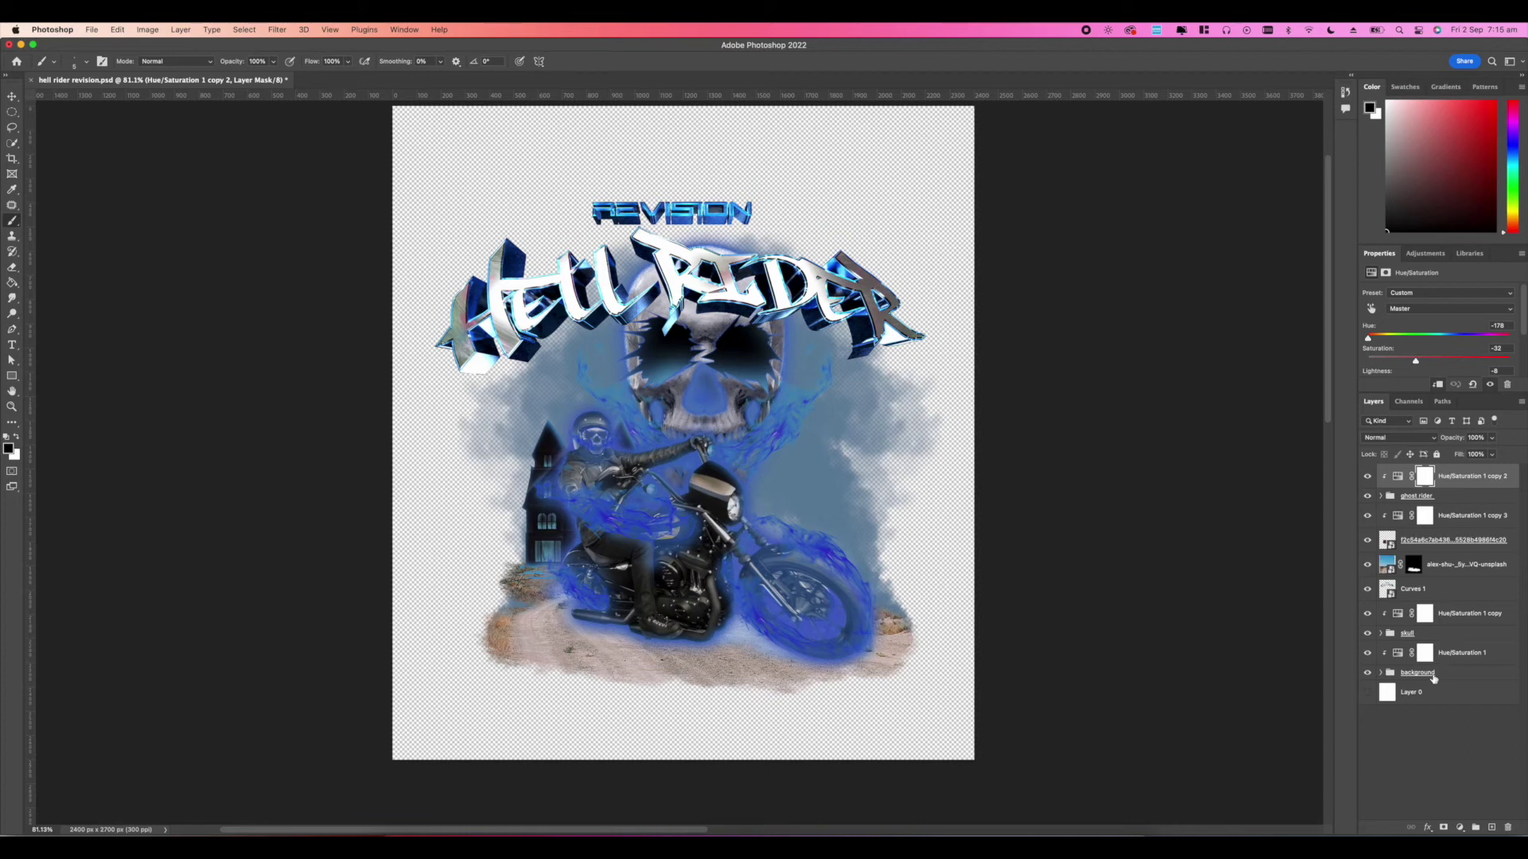
{"action": "left_click", "coordinate": [1434, 675], "text": "shift"}
{"action": "key", "text": "super+g"}
{"action": "left_click", "coordinate": [1367, 472]}
{"action": "left_click", "coordinate": [1367, 472]}
Step: Scale Group 1 to 101% and shift the whole artwork slightly left and up, to about X 1176 px, Y 1205 px
{"action": "key", "text": "super+t"}
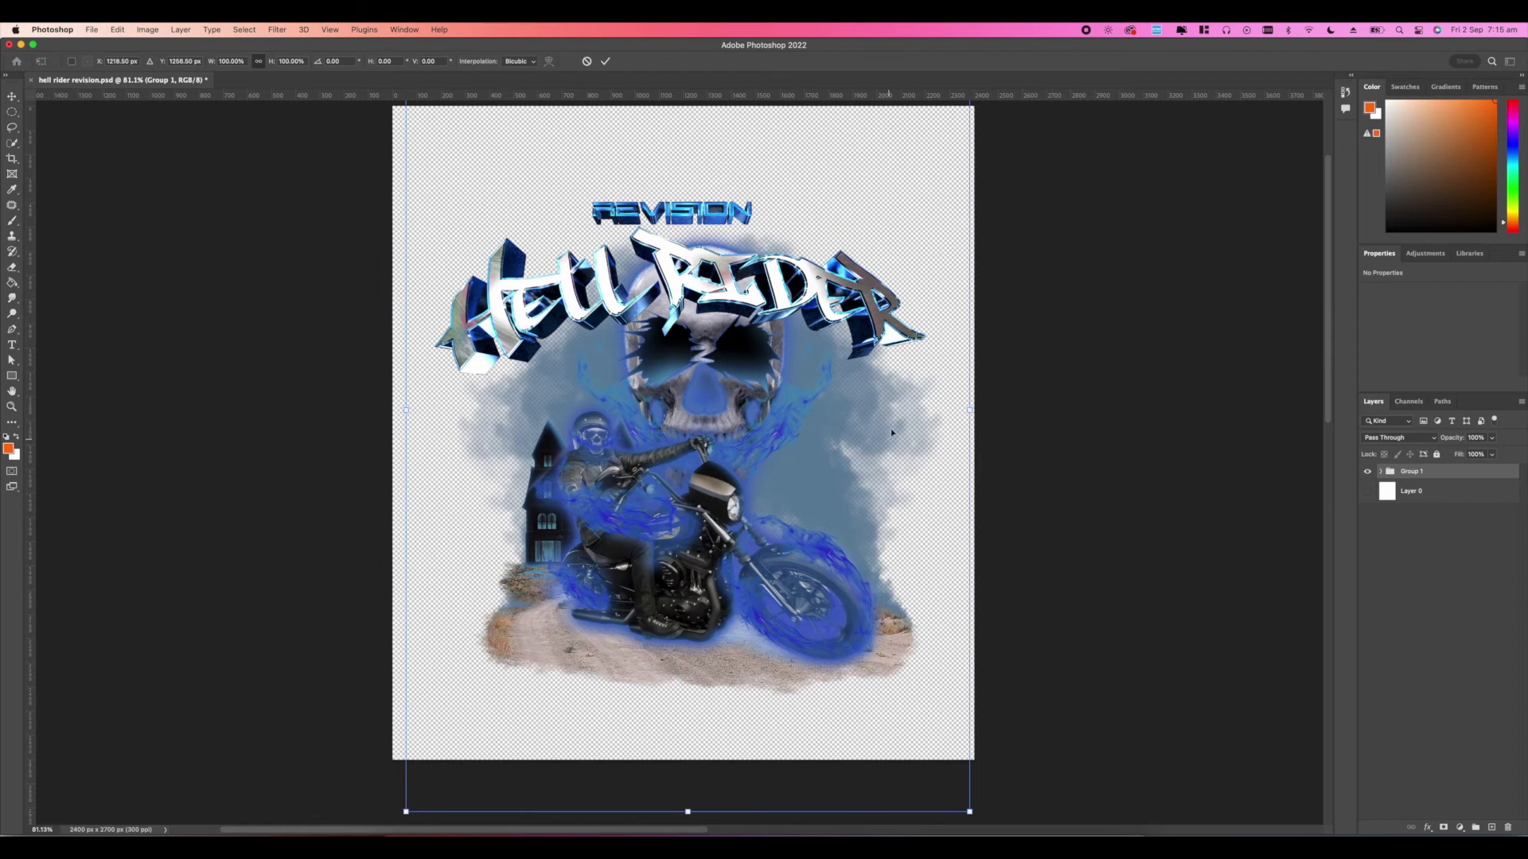
{"action": "scroll", "coordinate": [890, 428], "scroll_direction": "down", "scroll_amount": 3}
{"action": "left_click_drag", "start_coordinate": [751, 395], "coordinate": [741, 387]}
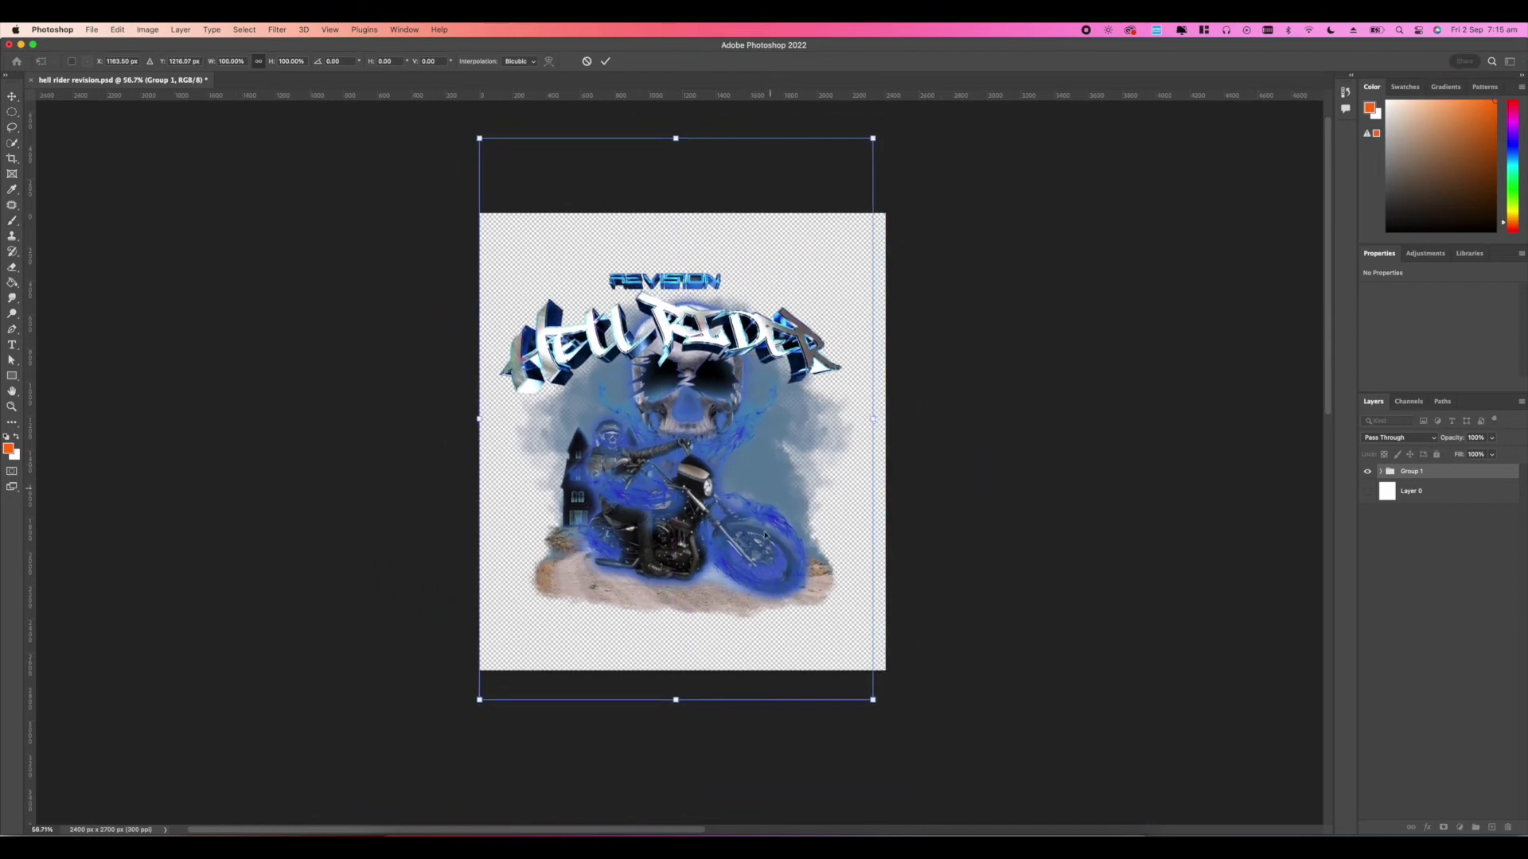
{"action": "left_click_drag", "start_coordinate": [679, 697], "coordinate": [680, 703]}
{"action": "left_click_drag", "start_coordinate": [681, 618], "coordinate": [681, 613]}
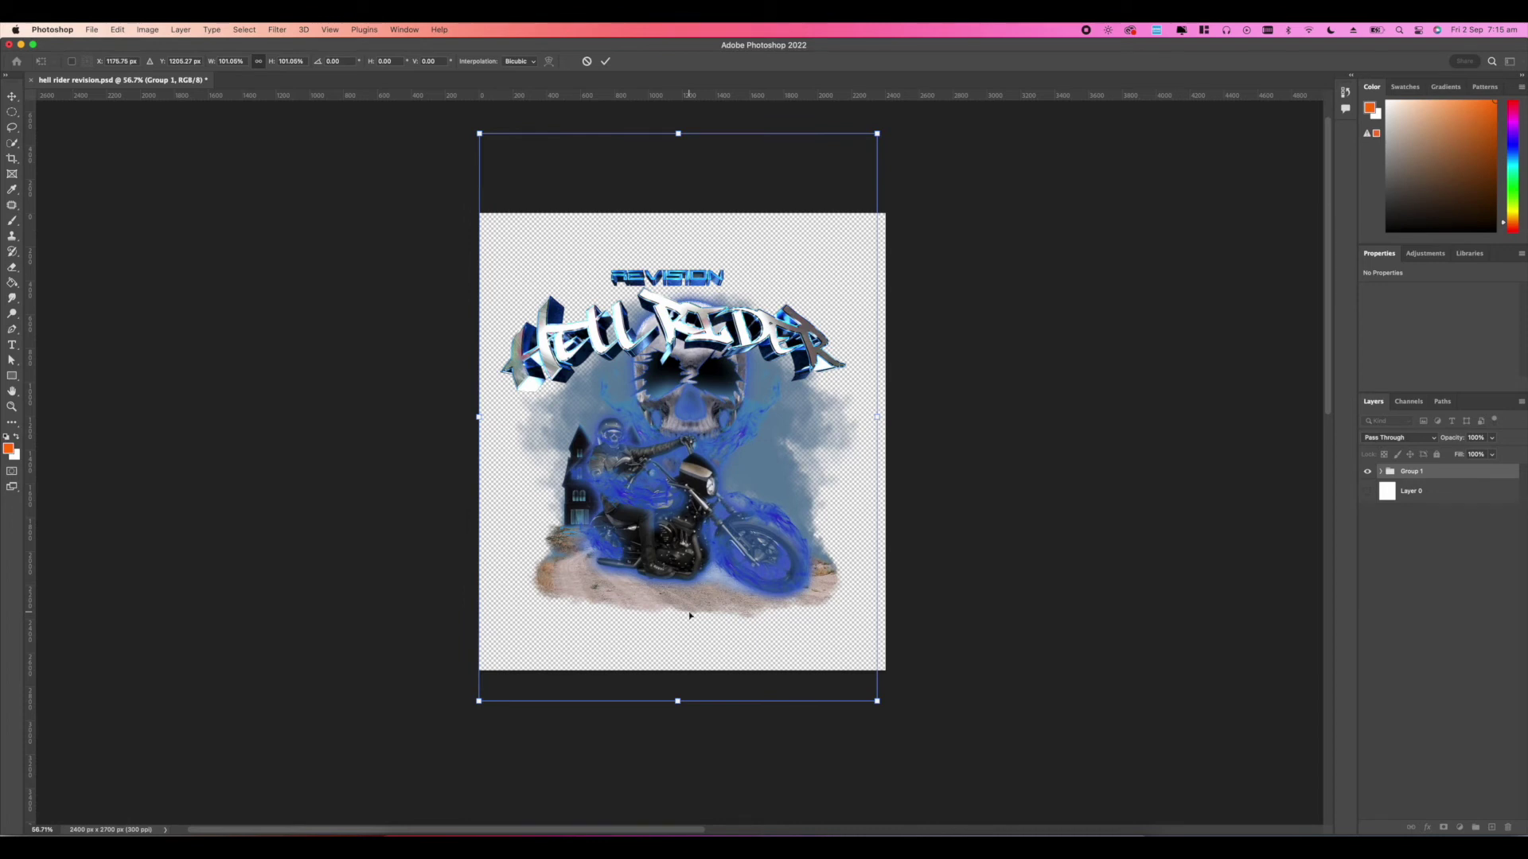
{"action": "key", "text": "Return"}
{"action": "scroll", "coordinate": [689, 424], "scroll_direction": "up", "scroll_amount": 5}
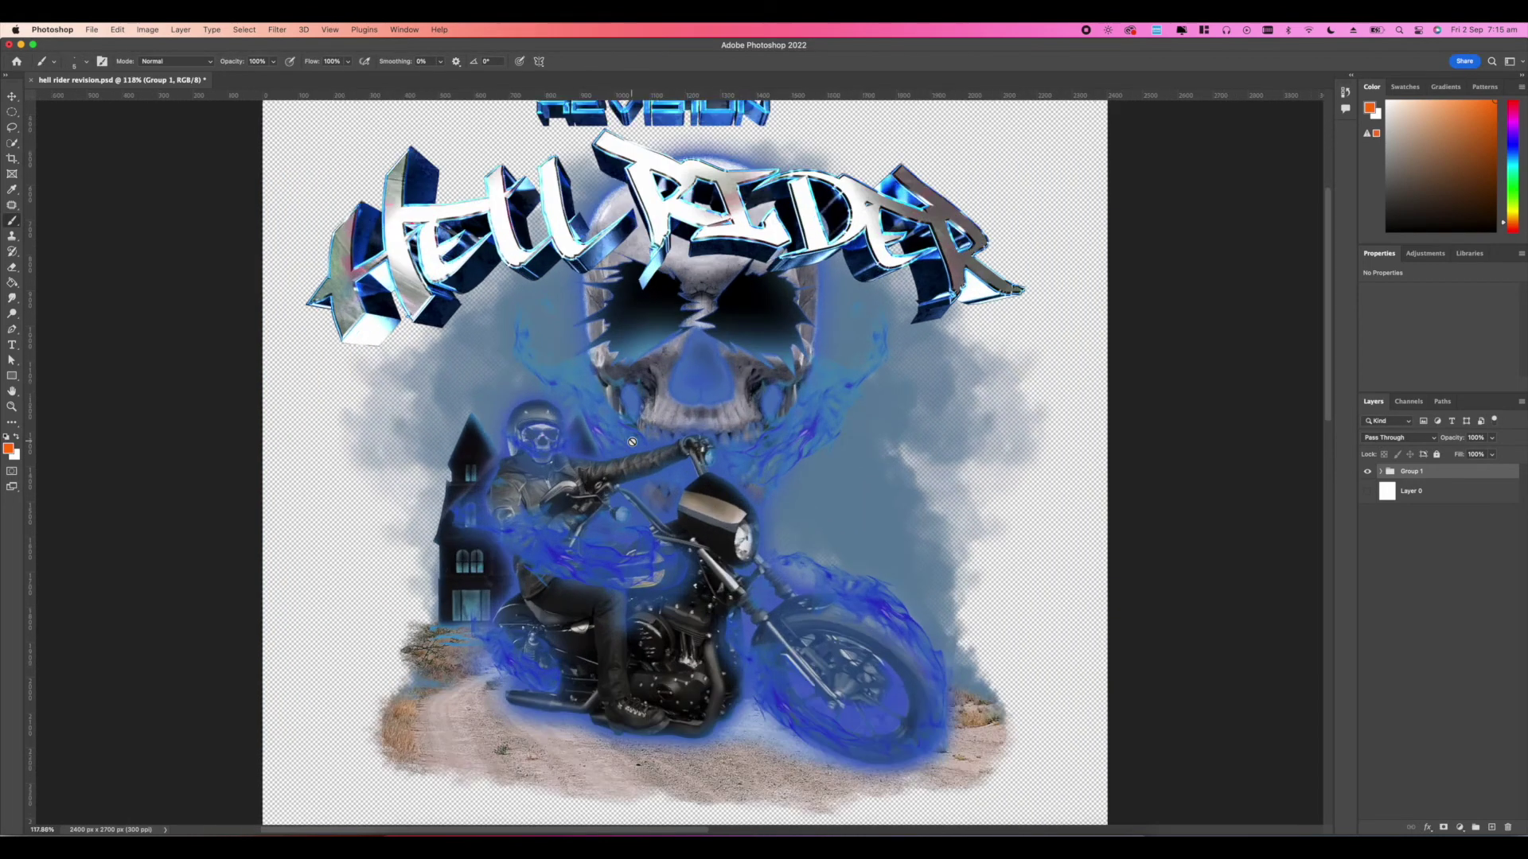
{"action": "left_click_drag", "start_coordinate": [688, 424], "coordinate": [697, 385]}
Step: Move the ghost rider group, haunted house and dirt ground together slightly right and down beneath the skull
{"action": "left_click", "coordinate": [1381, 471]}
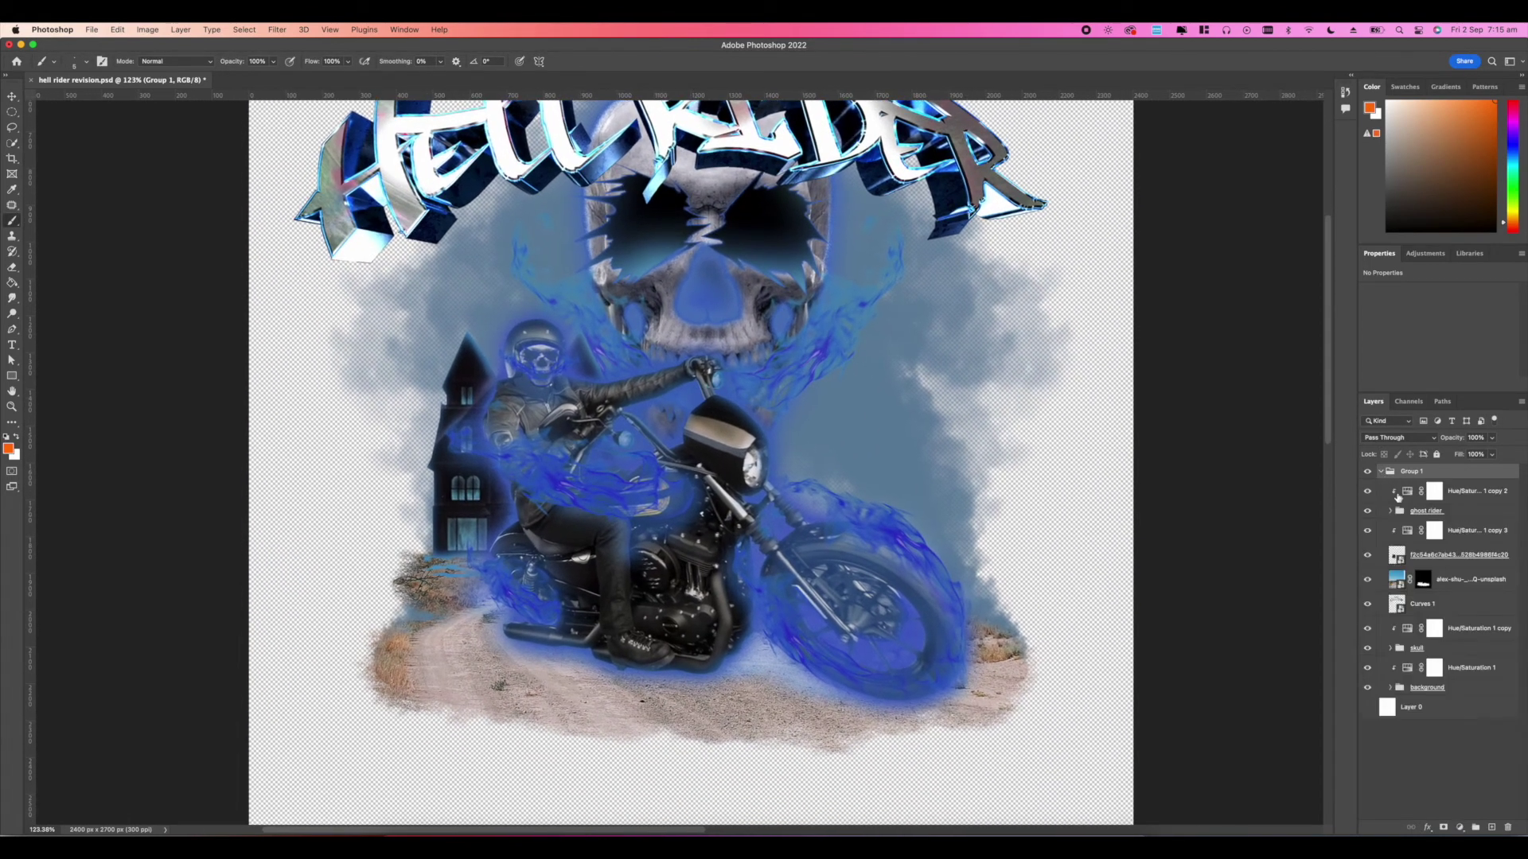
{"action": "left_click", "coordinate": [1449, 582]}
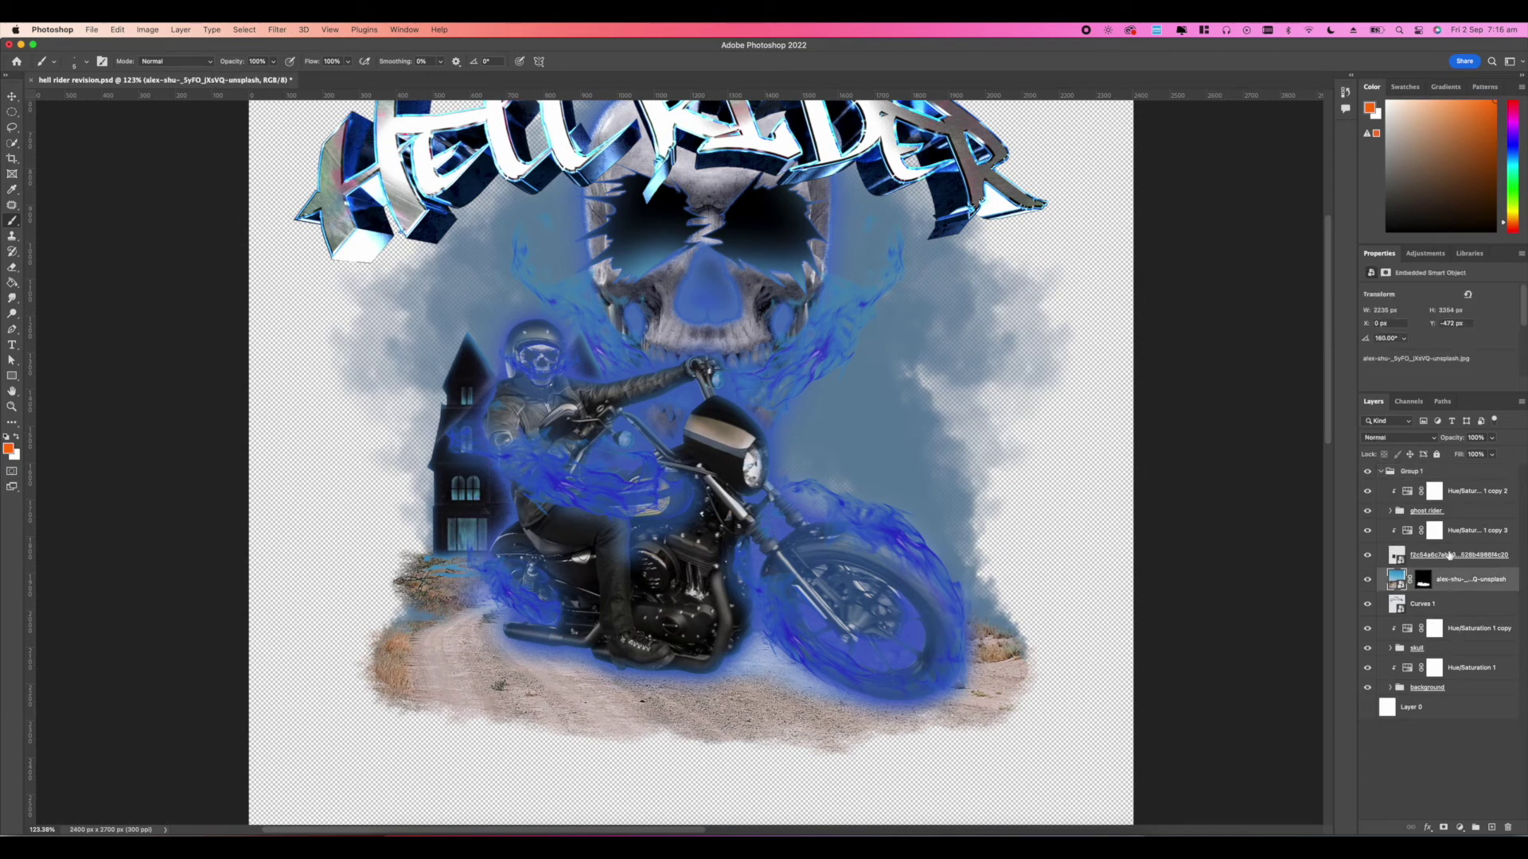
{"action": "left_click", "coordinate": [1432, 512]}
{"action": "key", "text": "super+t"}
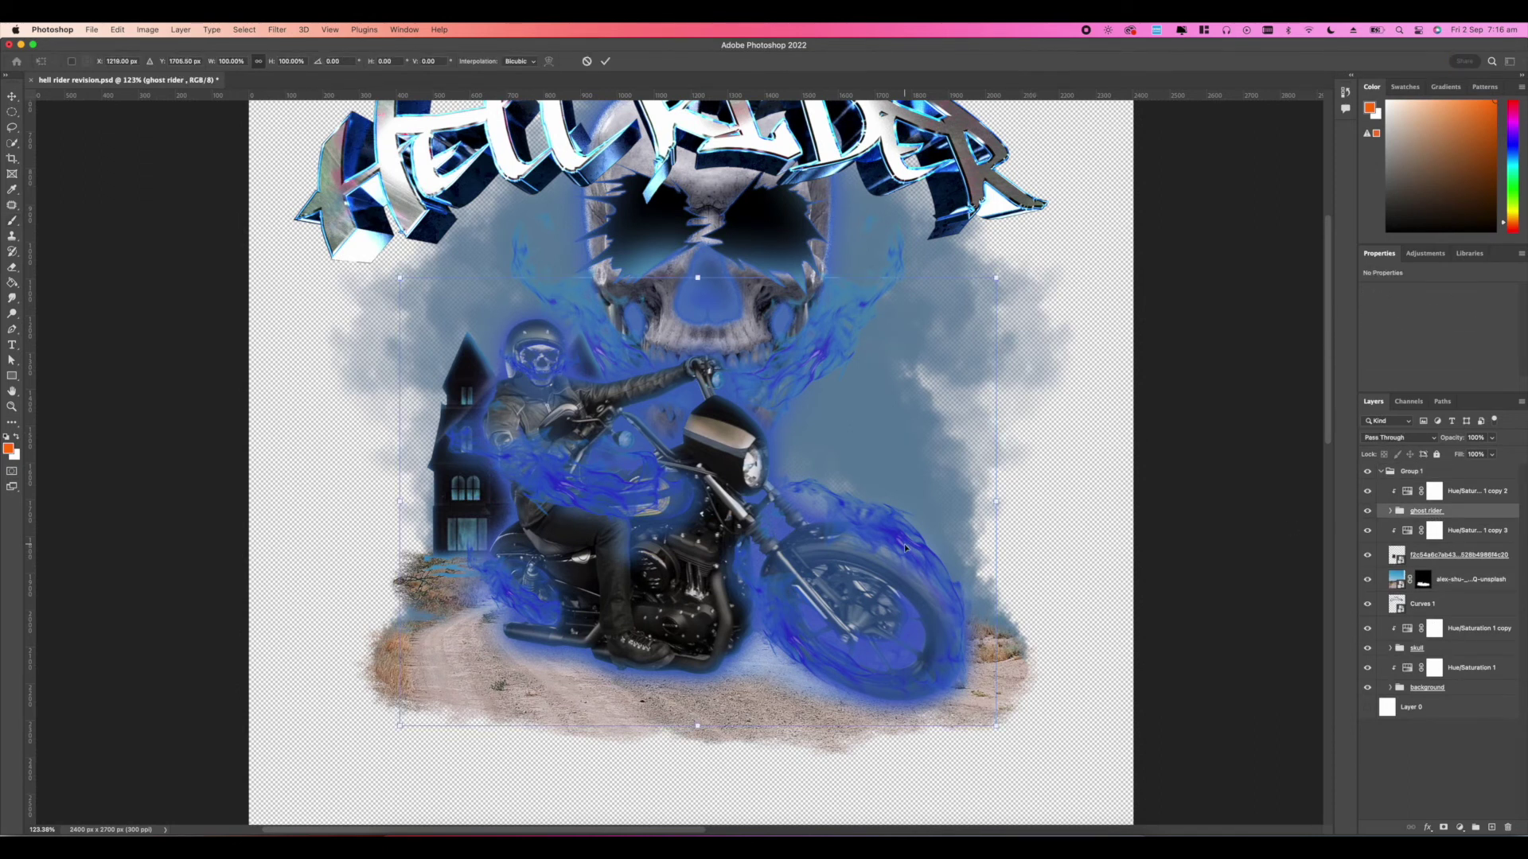
{"action": "scroll", "coordinate": [740, 477], "scroll_direction": "down", "scroll_amount": 10}
{"action": "scroll", "coordinate": [709, 480], "scroll_direction": "up", "scroll_amount": 5}
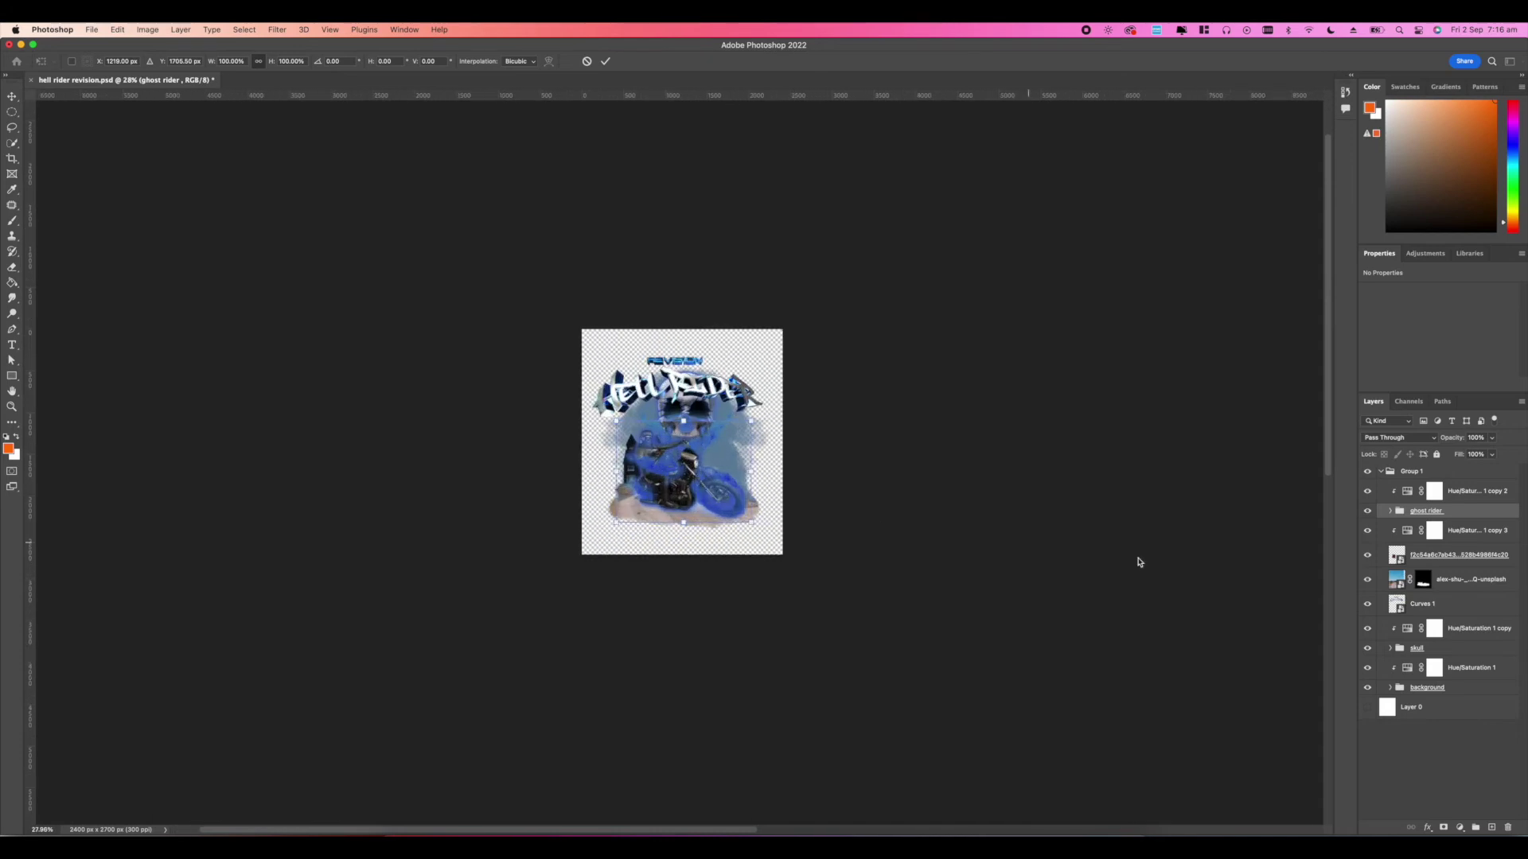
{"action": "left_click", "coordinate": [1445, 584]}
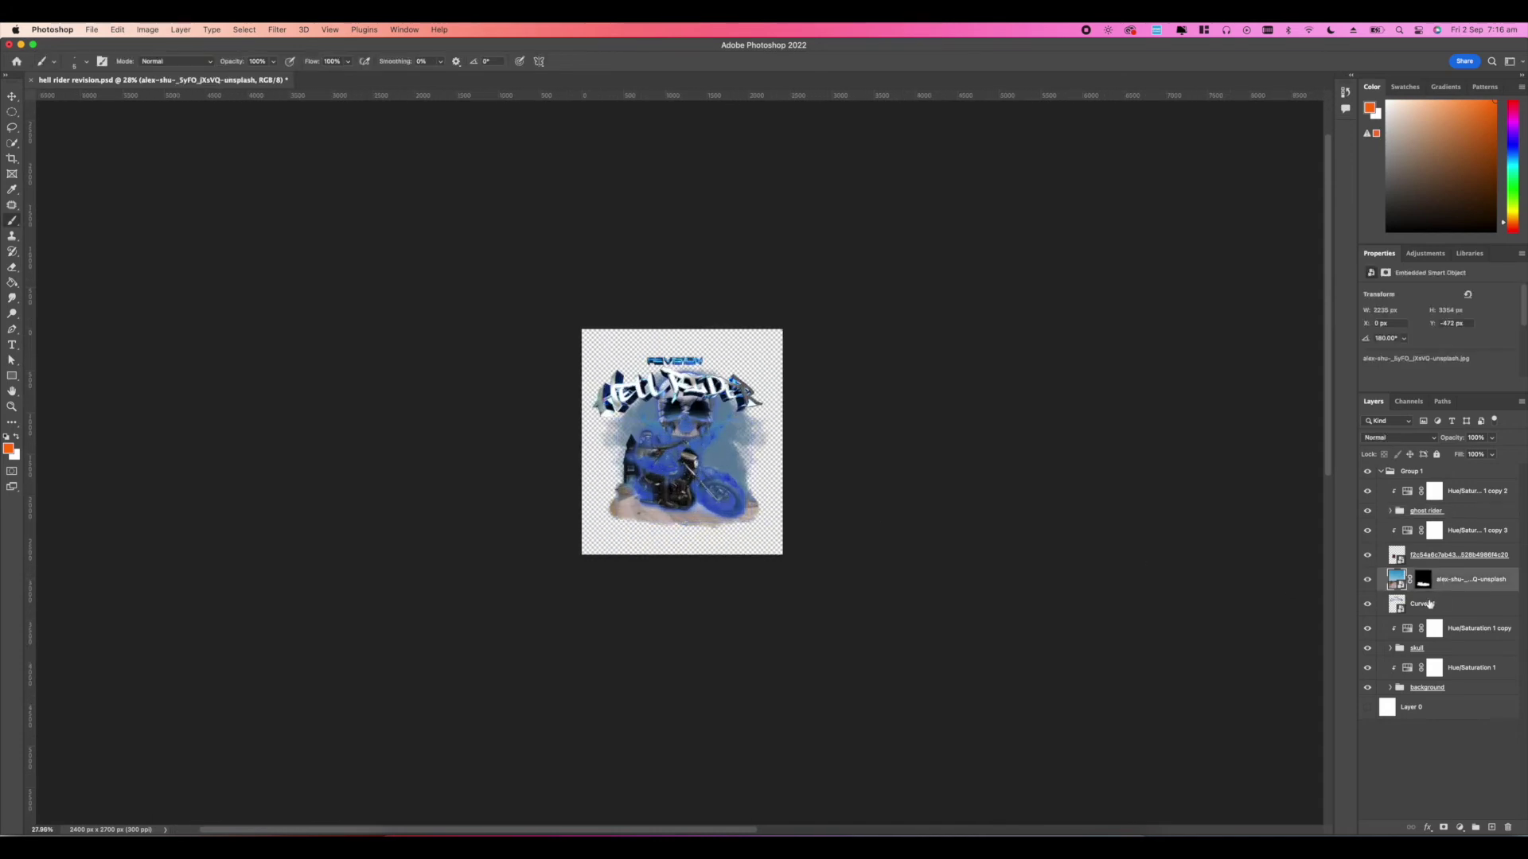
{"action": "left_click", "coordinate": [1440, 515]}
{"action": "scroll", "coordinate": [678, 456], "scroll_direction": "up", "scroll_amount": 5}
{"action": "key", "text": "super+t"}
{"action": "mouse_move", "coordinate": [719, 471]}
{"action": "left_mouse_down"}
{"action": "mouse_move", "coordinate": [725, 503]}
{"action": "mouse_move", "coordinate": [729, 479]}
{"action": "left_mouse_up"}
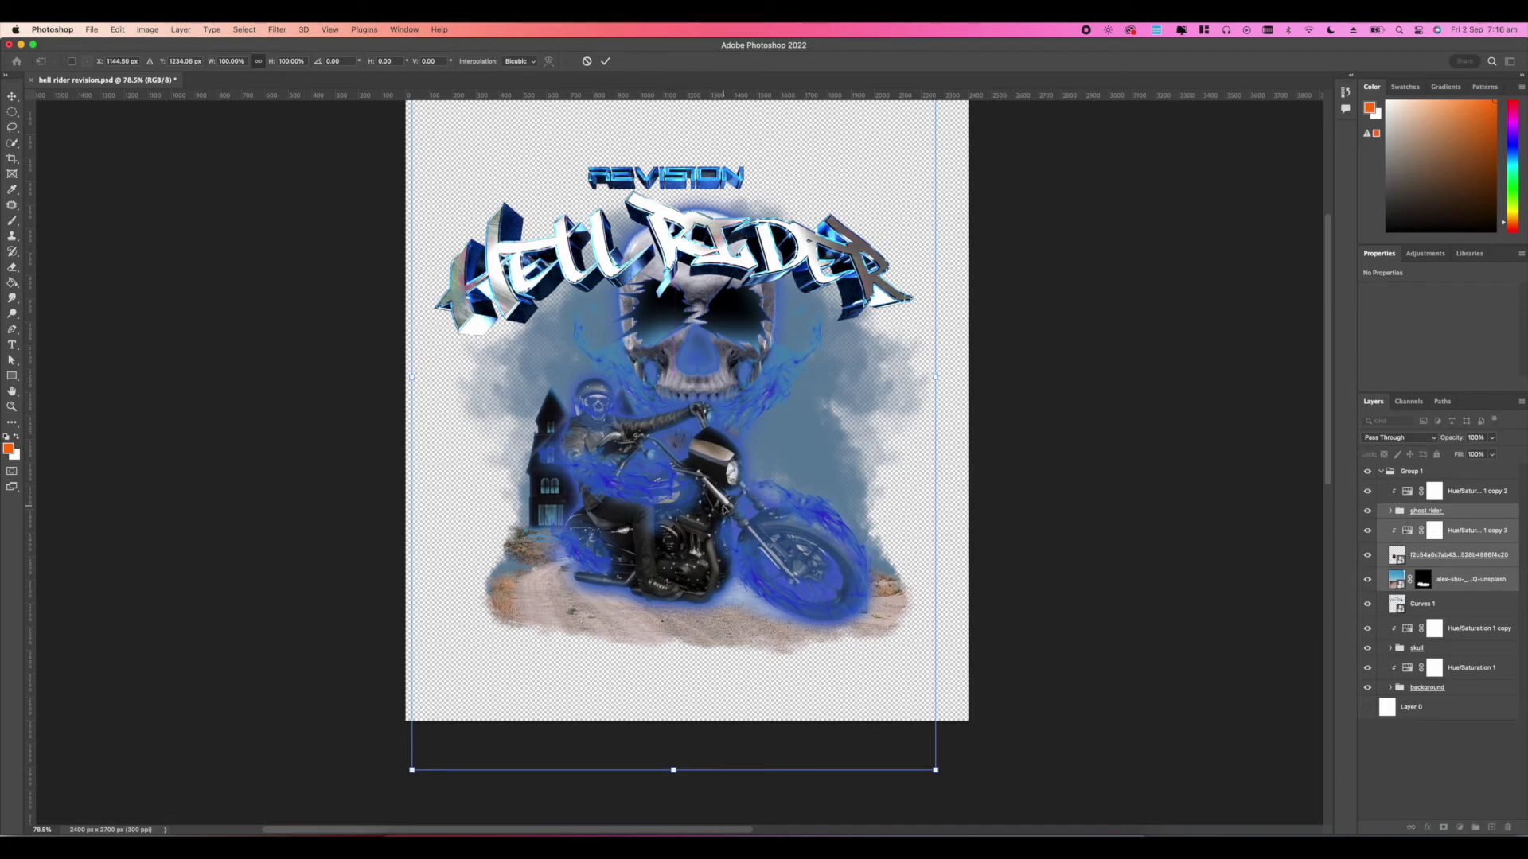
{"action": "key", "text": "Return"}
Step: Examine the biker, the skull's teeth and the blue flames up close and in the overall composition
{"action": "scroll", "coordinate": [715, 407], "scroll_direction": "up", "scroll_amount": 5}
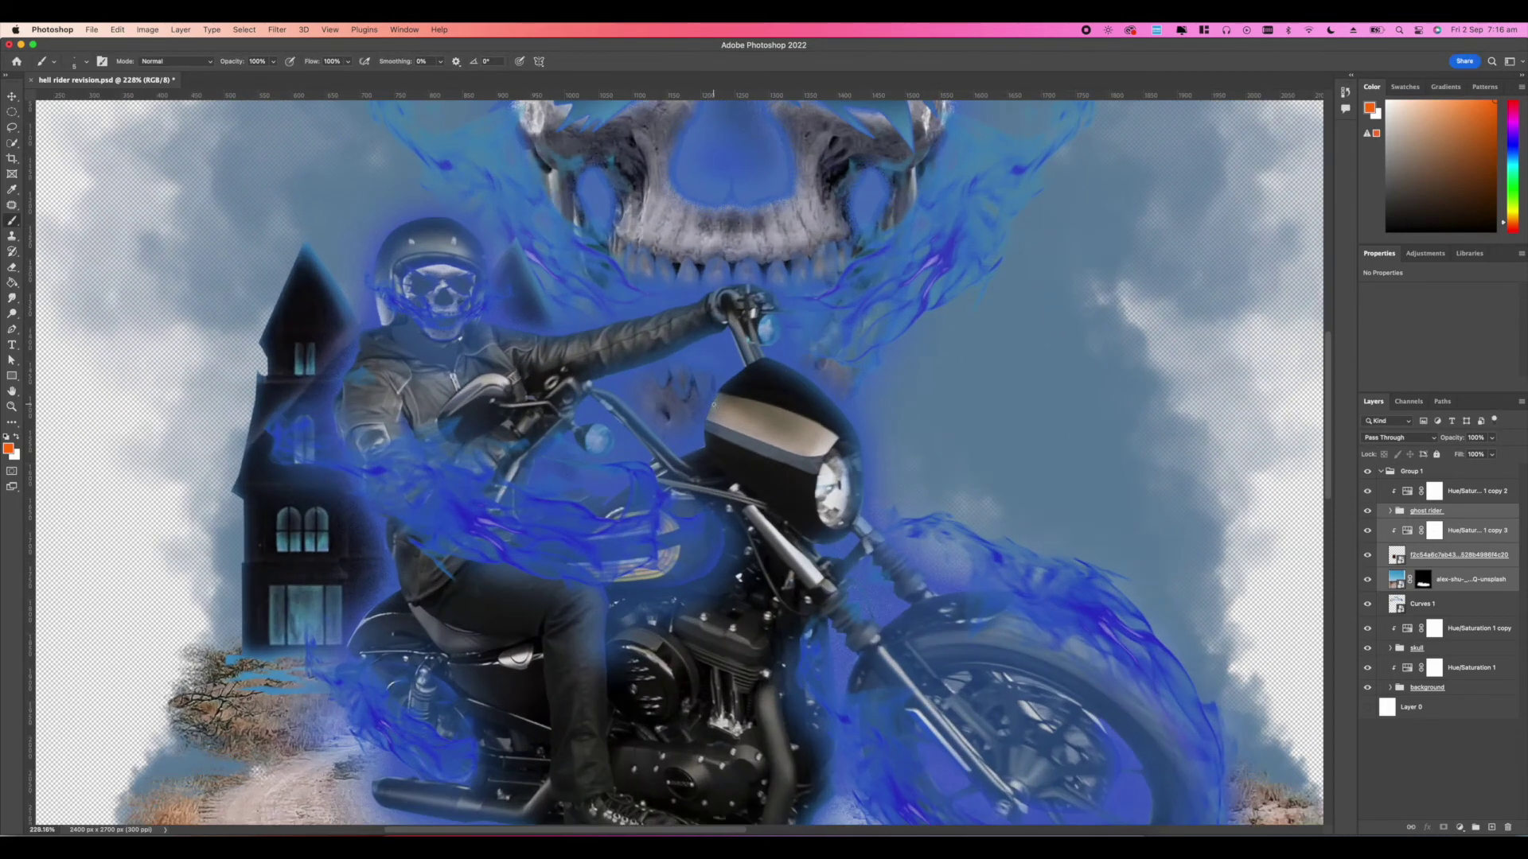
{"action": "scroll", "coordinate": [714, 405], "scroll_direction": "up", "scroll_amount": 5}
{"action": "scroll", "coordinate": [714, 405], "scroll_direction": "up", "scroll_amount": 5, "text": "alt"}
{"action": "scroll", "coordinate": [714, 405], "scroll_direction": "down", "scroll_amount": 10}
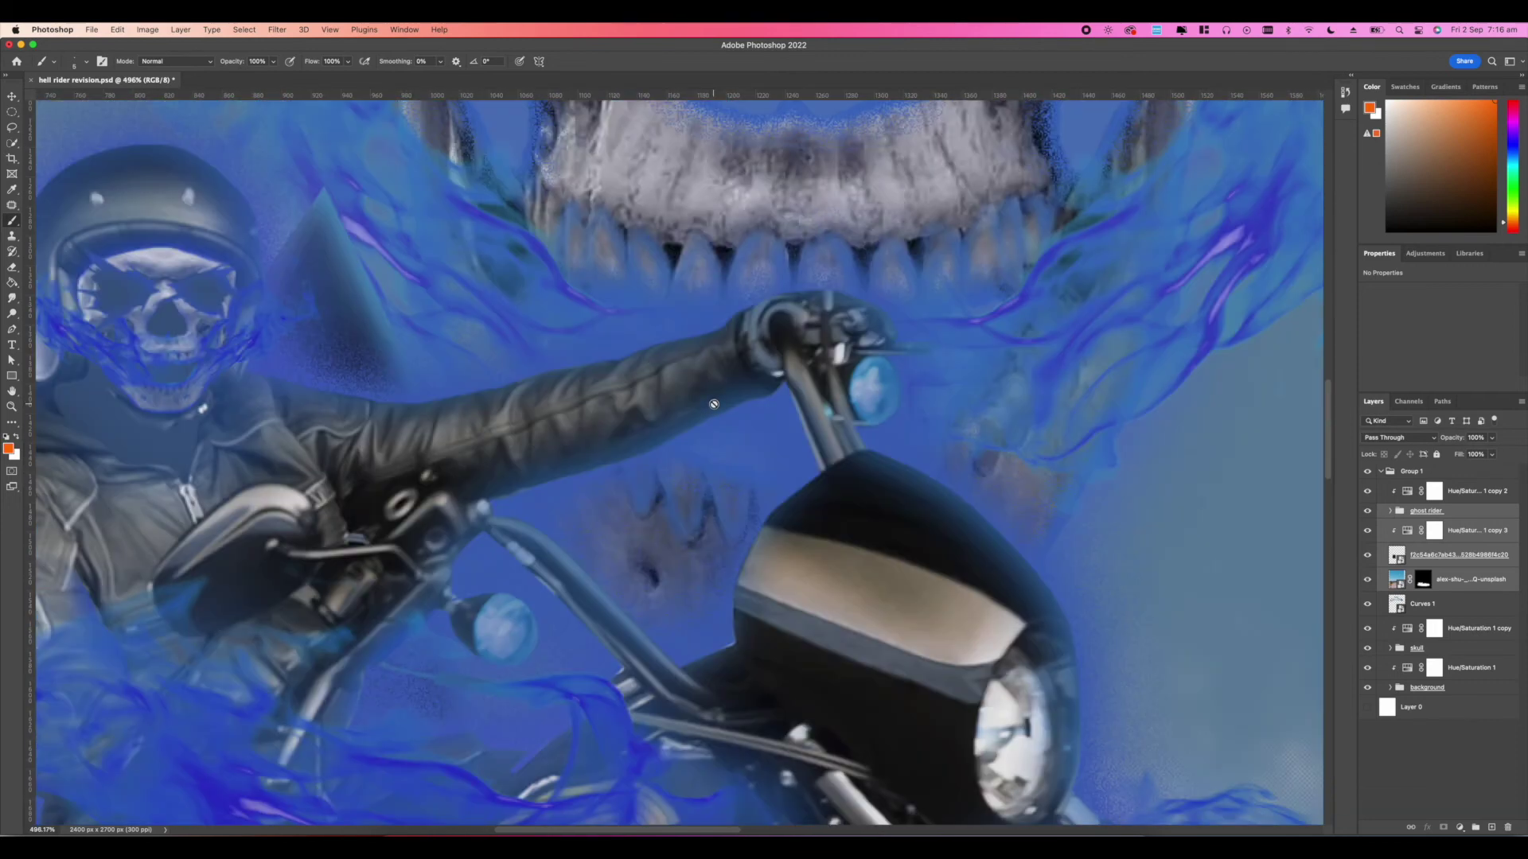
{"action": "scroll", "coordinate": [713, 405], "scroll_direction": "down", "scroll_amount": 5, "text": "alt"}
{"action": "scroll", "coordinate": [714, 405], "scroll_direction": "down", "scroll_amount": 5, "text": "alt"}
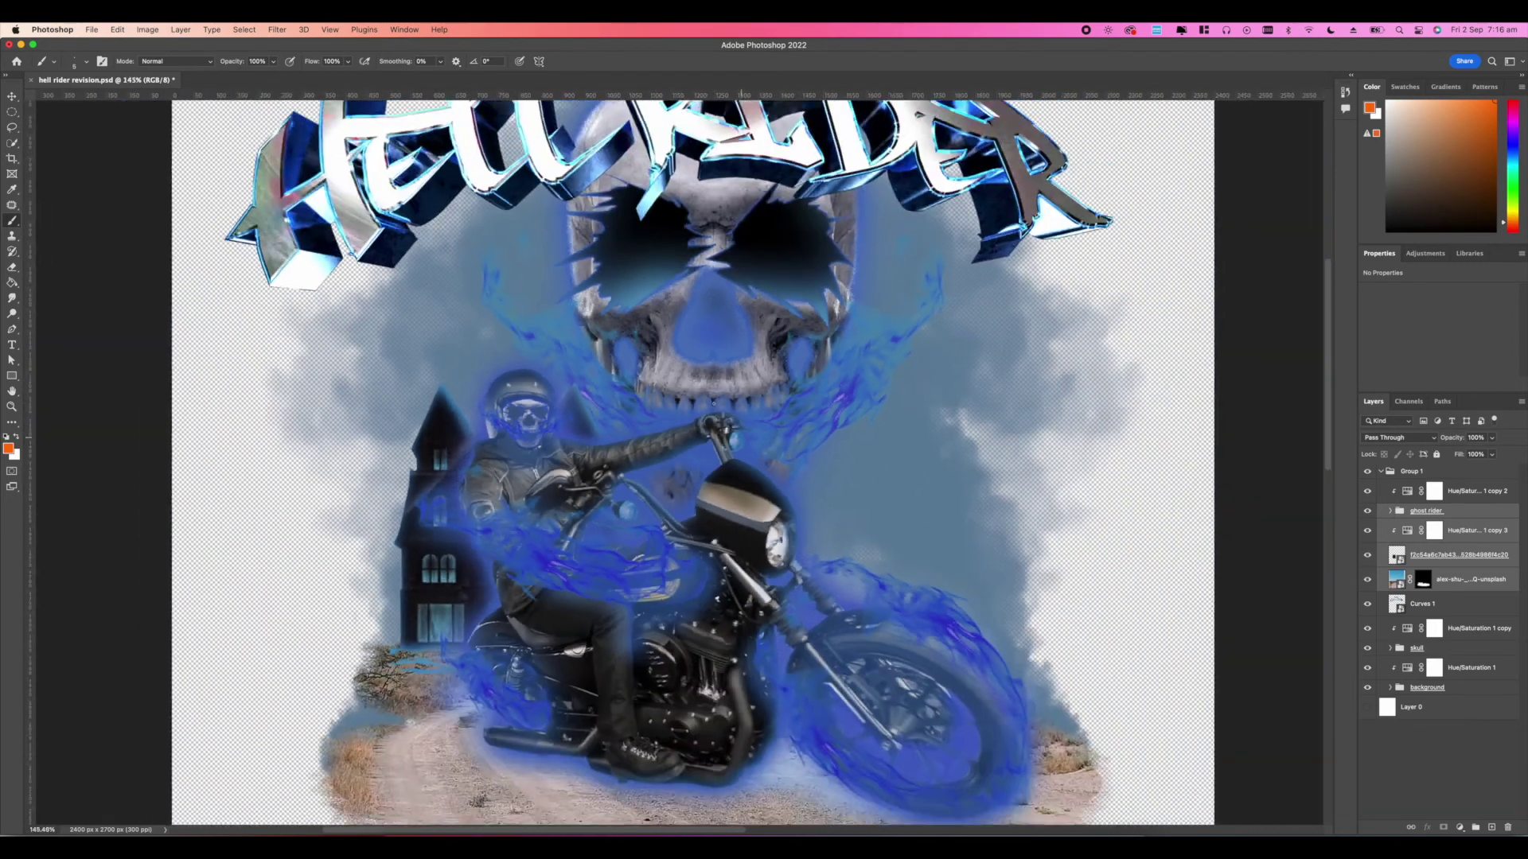
{"action": "scroll", "coordinate": [714, 405], "scroll_direction": "up", "scroll_amount": 7, "text": "alt"}
{"action": "scroll", "coordinate": [713, 405], "scroll_direction": "down", "scroll_amount": 5, "text": "alt"}
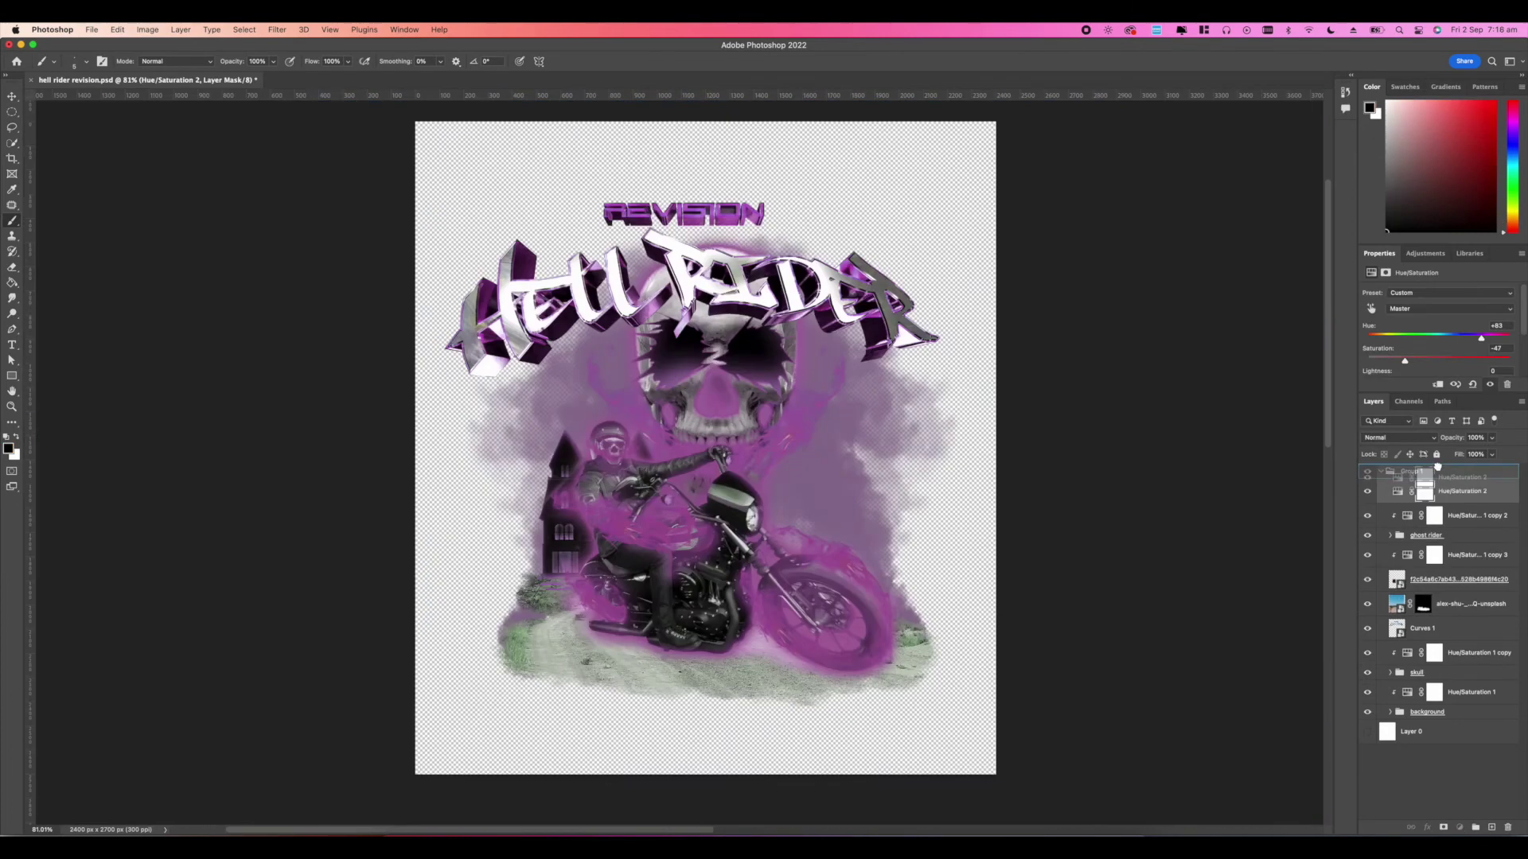
Step: Move the Hue/Saturation 2 adjustment out above Group 1, clip it to the group and collapse the group
{"action": "left_click_drag", "start_coordinate": [1432, 485], "coordinate": [1430, 469]}
{"action": "right_click", "coordinate": [1439, 477]}
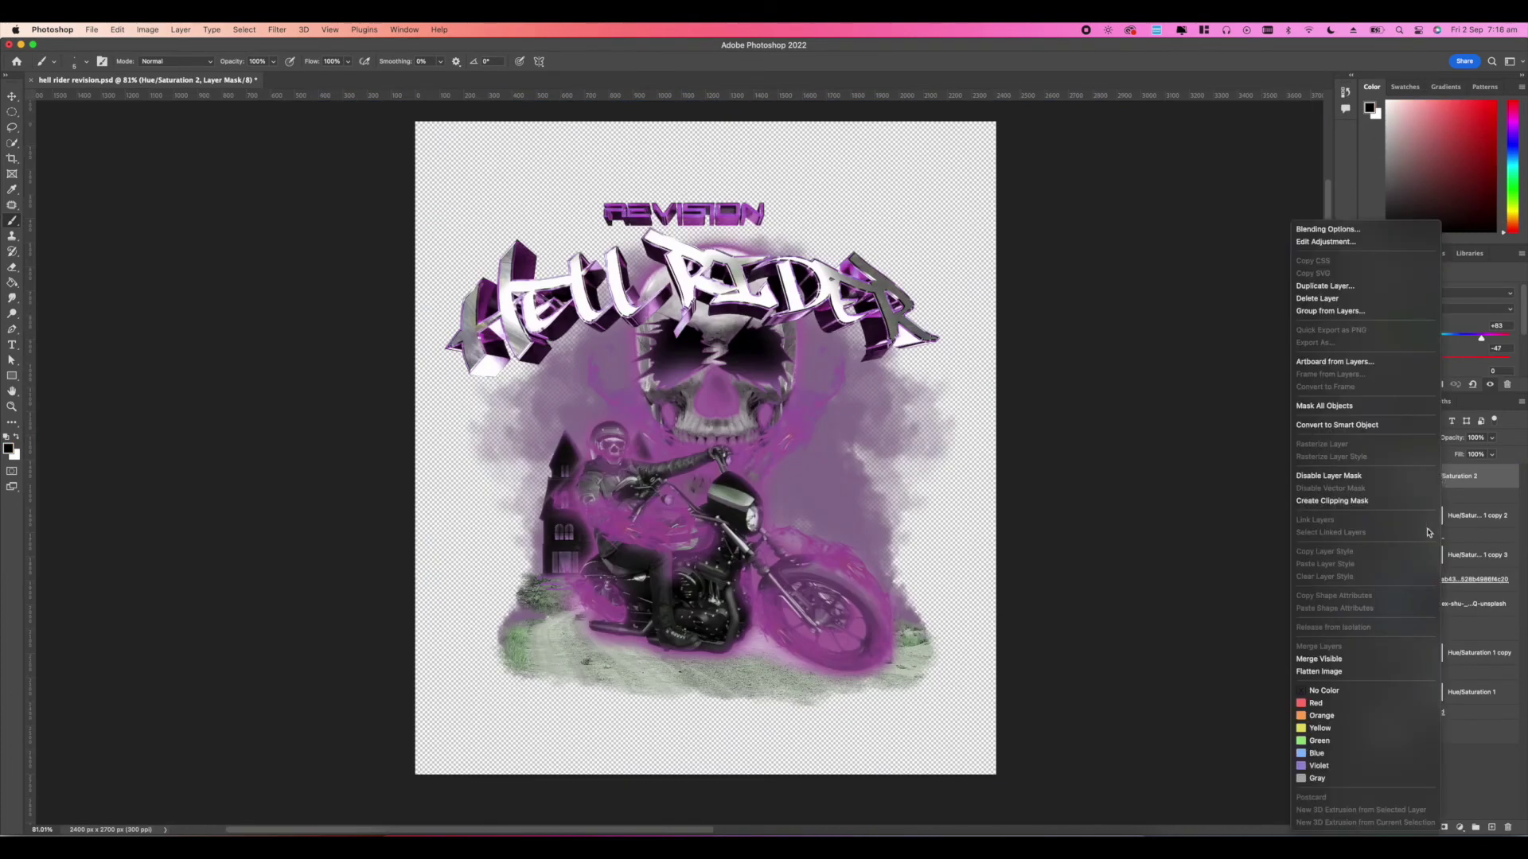
{"action": "left_click", "coordinate": [1373, 506]}
{"action": "left_click", "coordinate": [1382, 496]}
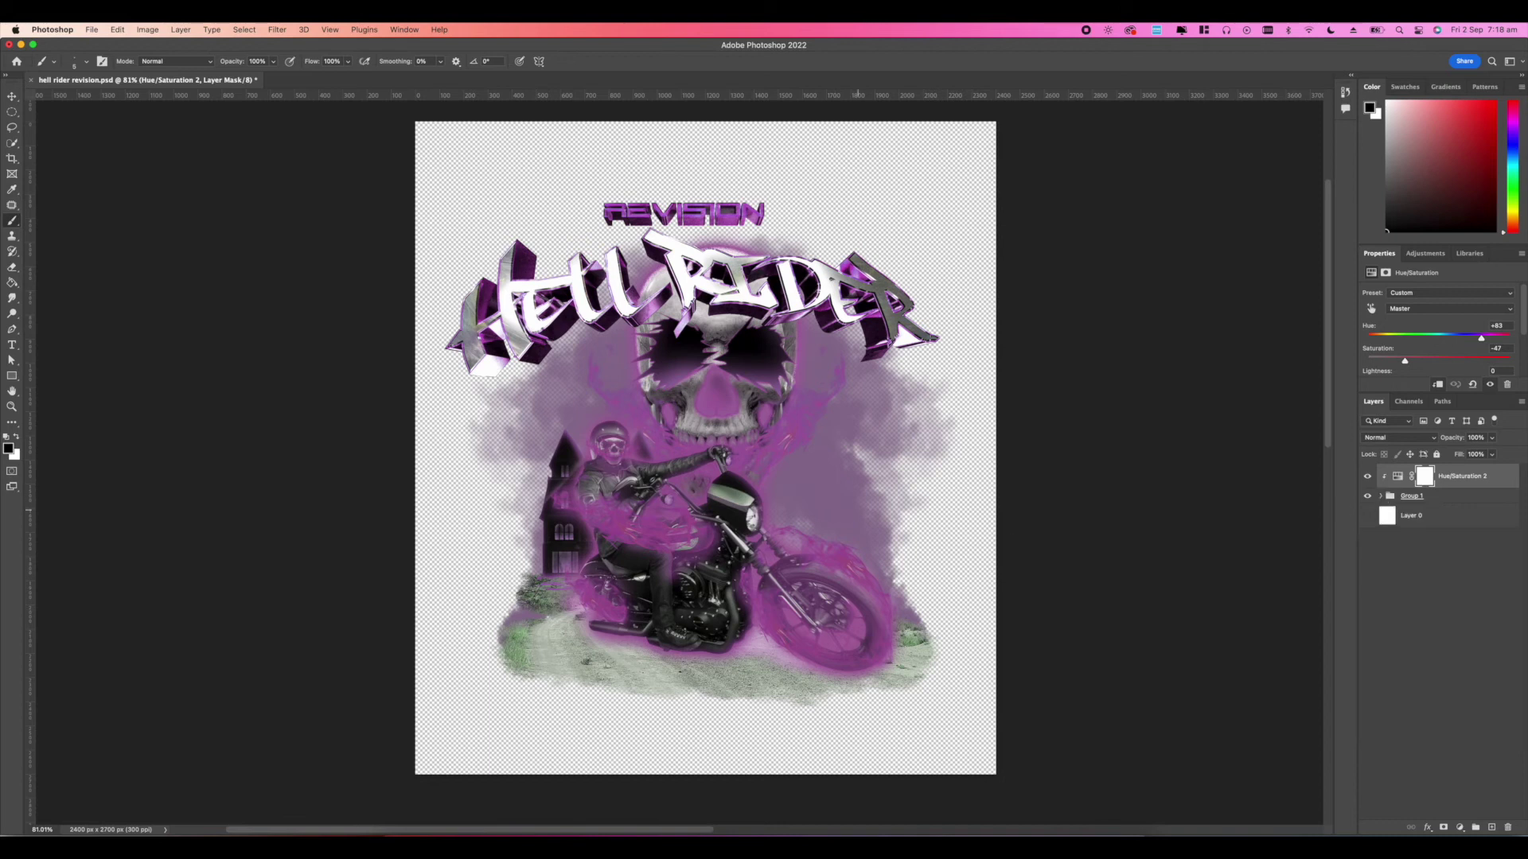
Step: Review the purple recolouring of the whole poster at different magnifications
{"action": "key", "text": "super+minus"}
{"action": "key", "text": "super+minus"}
{"action": "key", "text": "super+minus"}
{"action": "key", "text": "super+plus"}
{"action": "key", "text": "super+plus"}
{"action": "left_click_drag", "start_coordinate": [805, 526], "coordinate": [763, 531]}
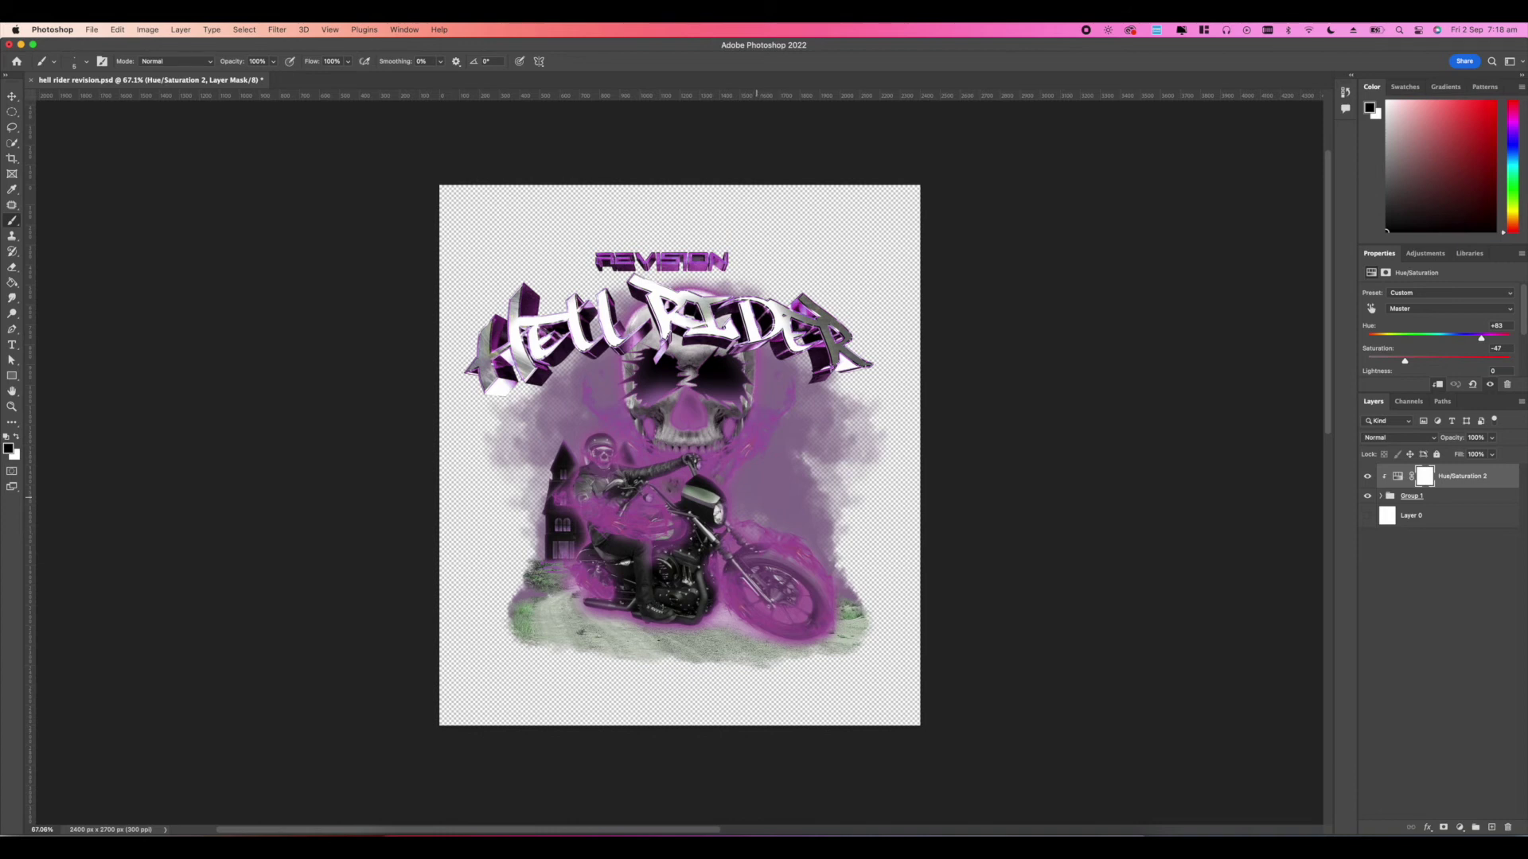
{"action": "scroll", "coordinate": [779, 580], "scroll_direction": "up", "scroll_amount": 2}
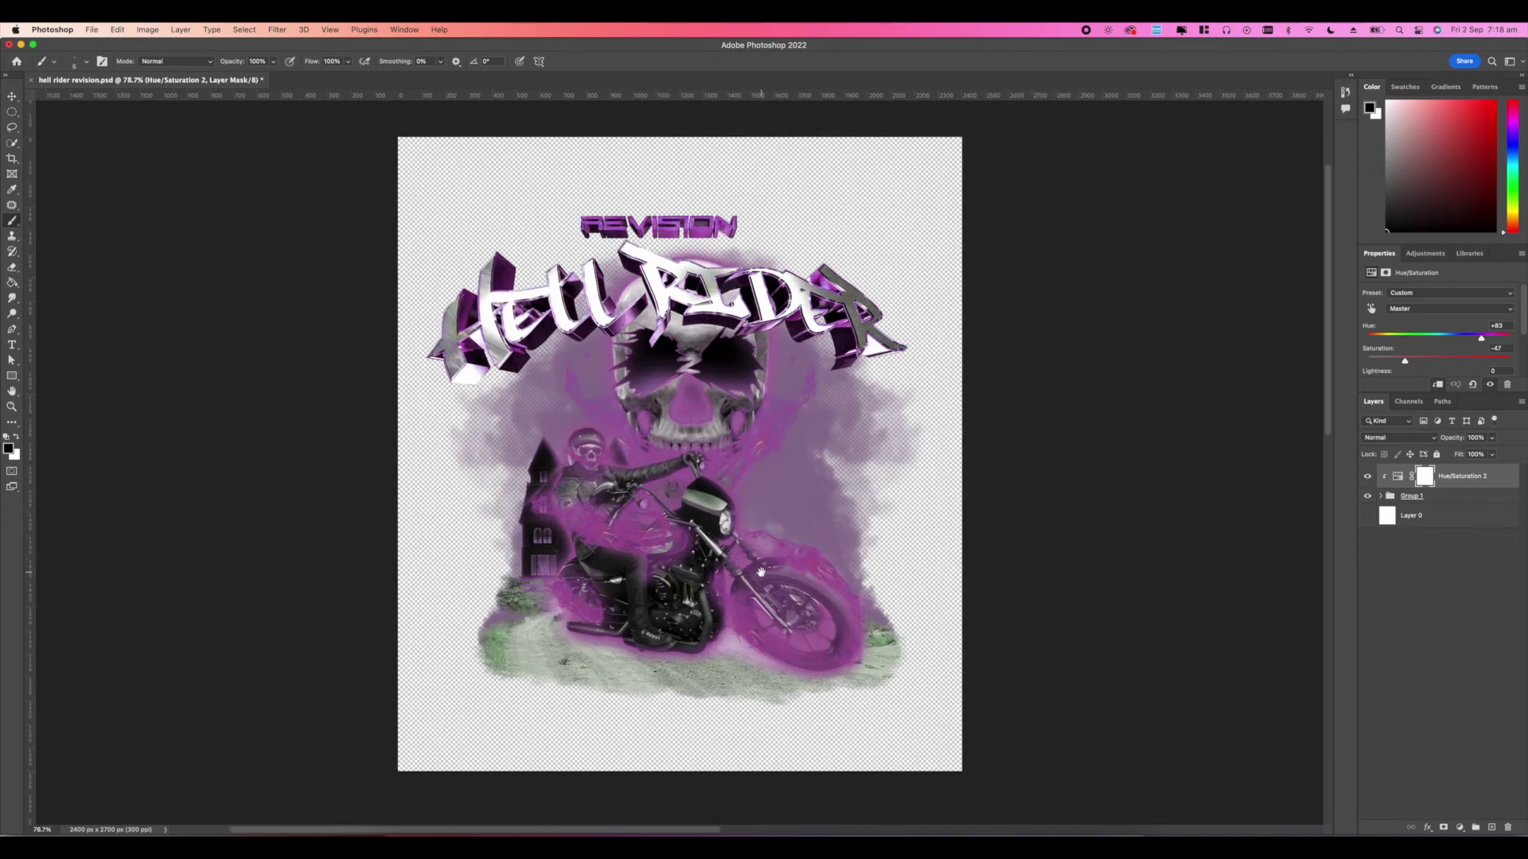
{"action": "scroll", "coordinate": [763, 565], "scroll_direction": "down", "scroll_amount": 1}
Step: Duplicate Group 1 together with its Hue/Saturation 2 adjustment and convert the copies into one smart object
{"action": "left_click", "coordinate": [1412, 500], "text": "shift"}
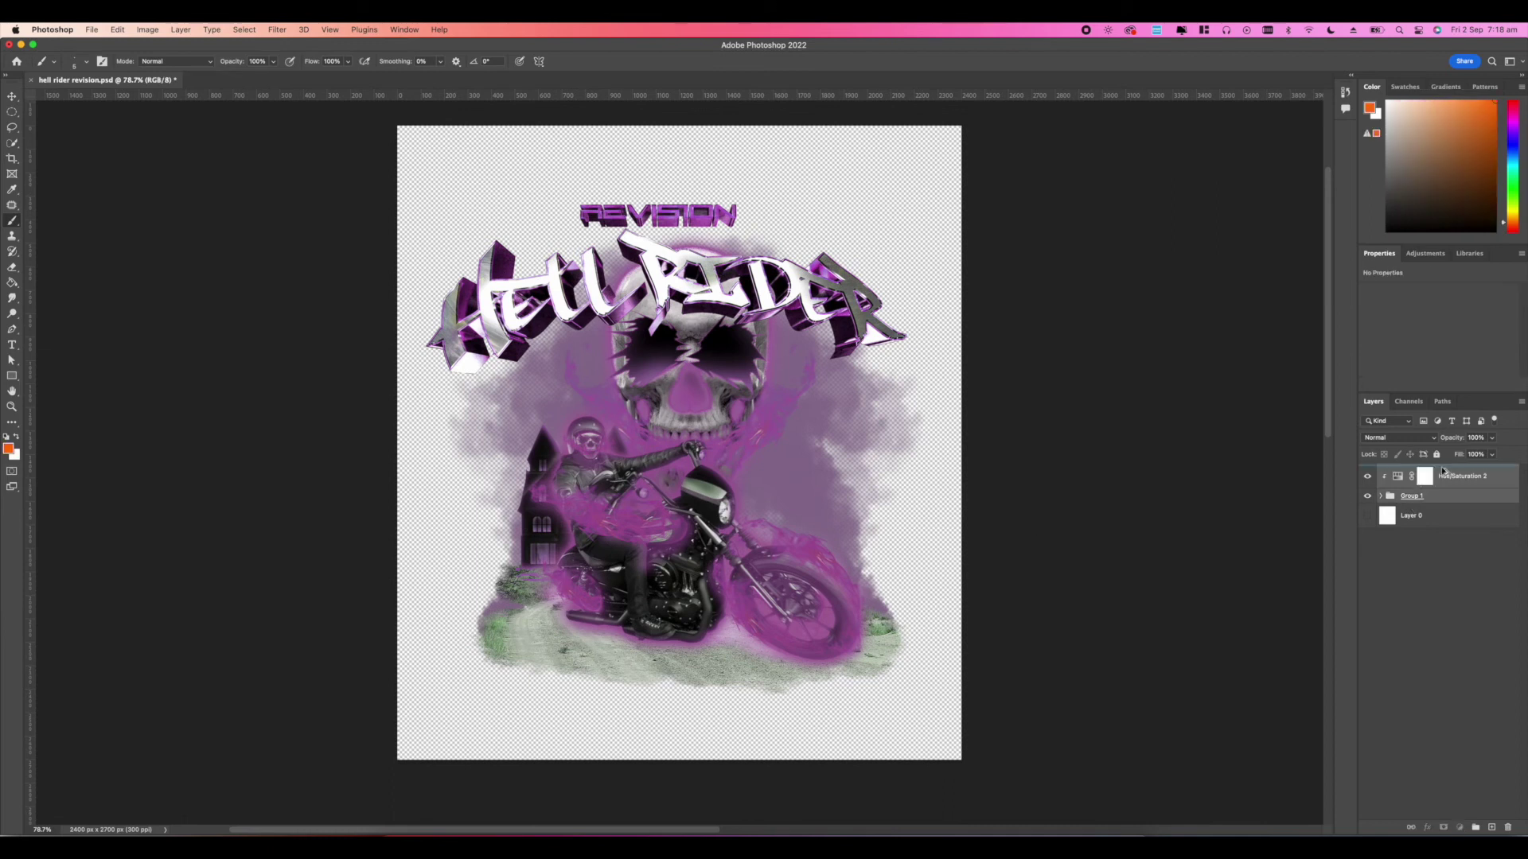
{"action": "key", "text": "super+j"}
{"action": "right_click", "coordinate": [1442, 476]}
{"action": "left_click", "coordinate": [1364, 426]}
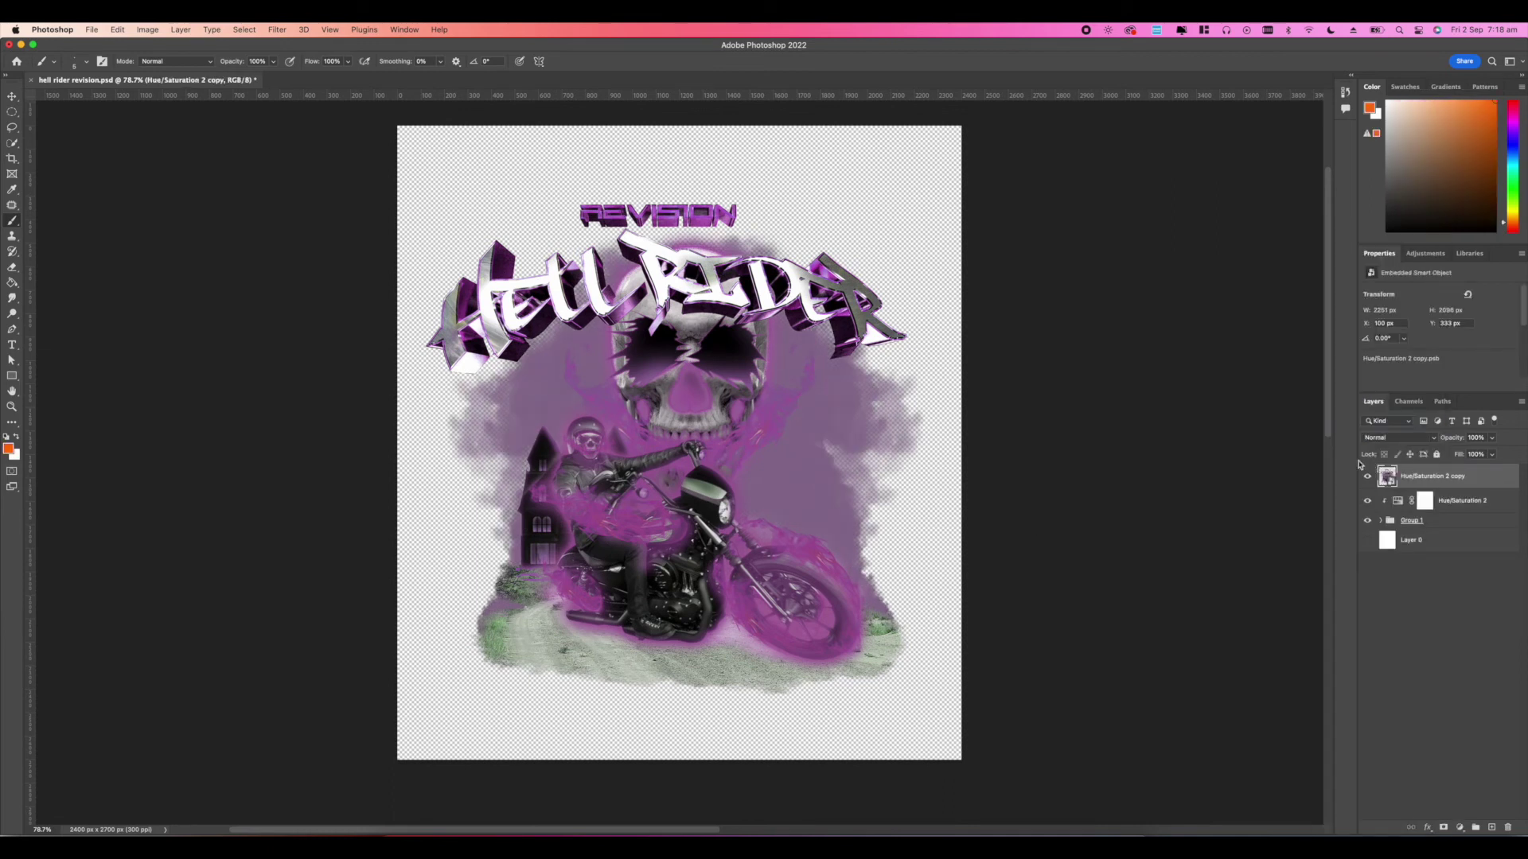
Step: Apply the Color Halftone filter to the Hue/Saturation 2 copy smart object with a maximum radius of 8 pixels
{"action": "left_click", "coordinate": [277, 31]}
{"action": "mouse_move", "coordinate": [294, 243]}
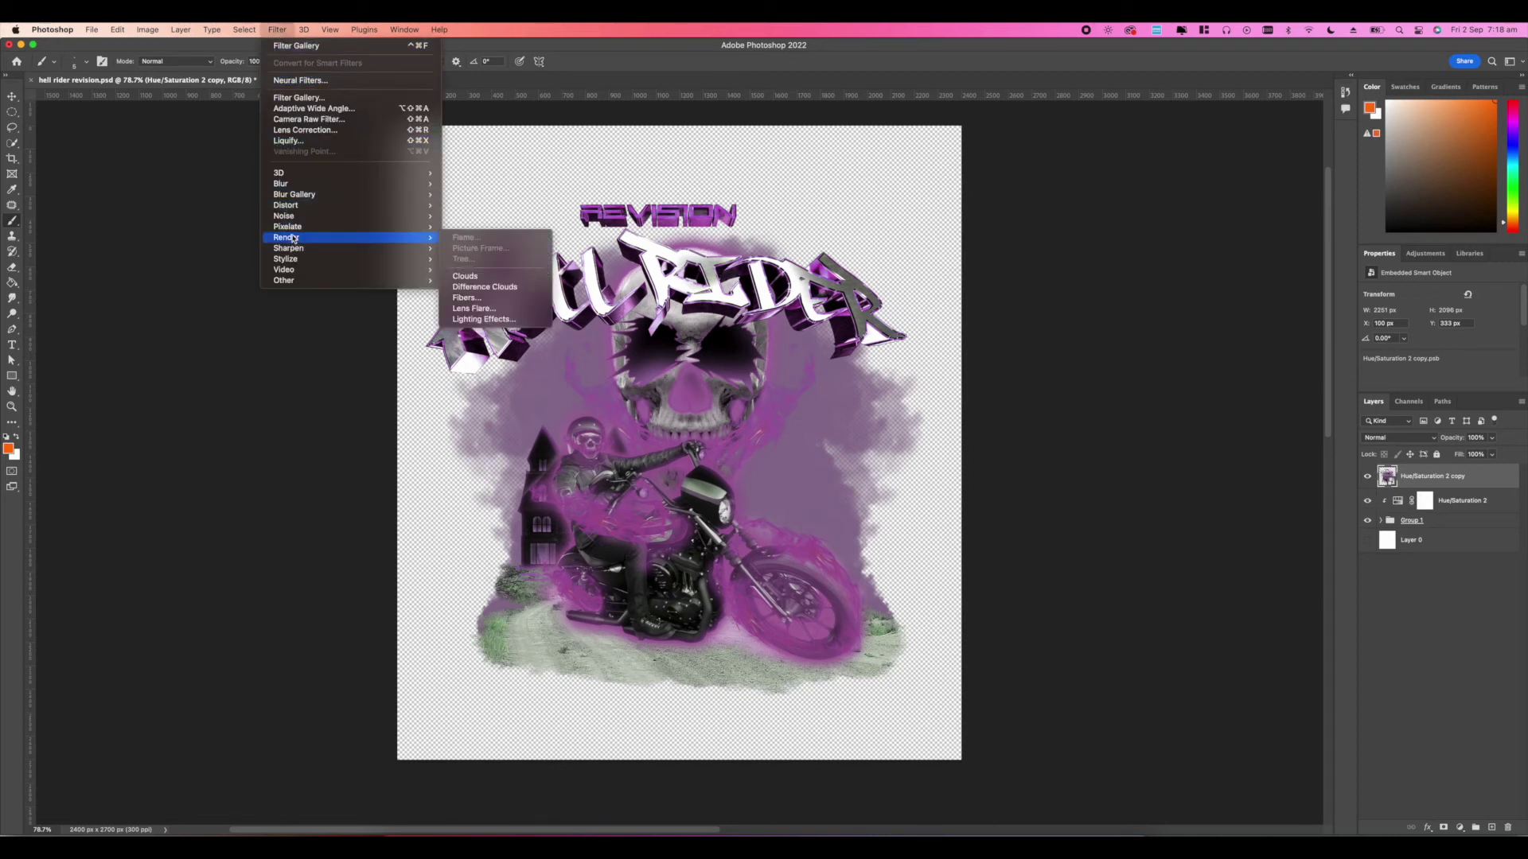
{"action": "left_click", "coordinate": [504, 225]}
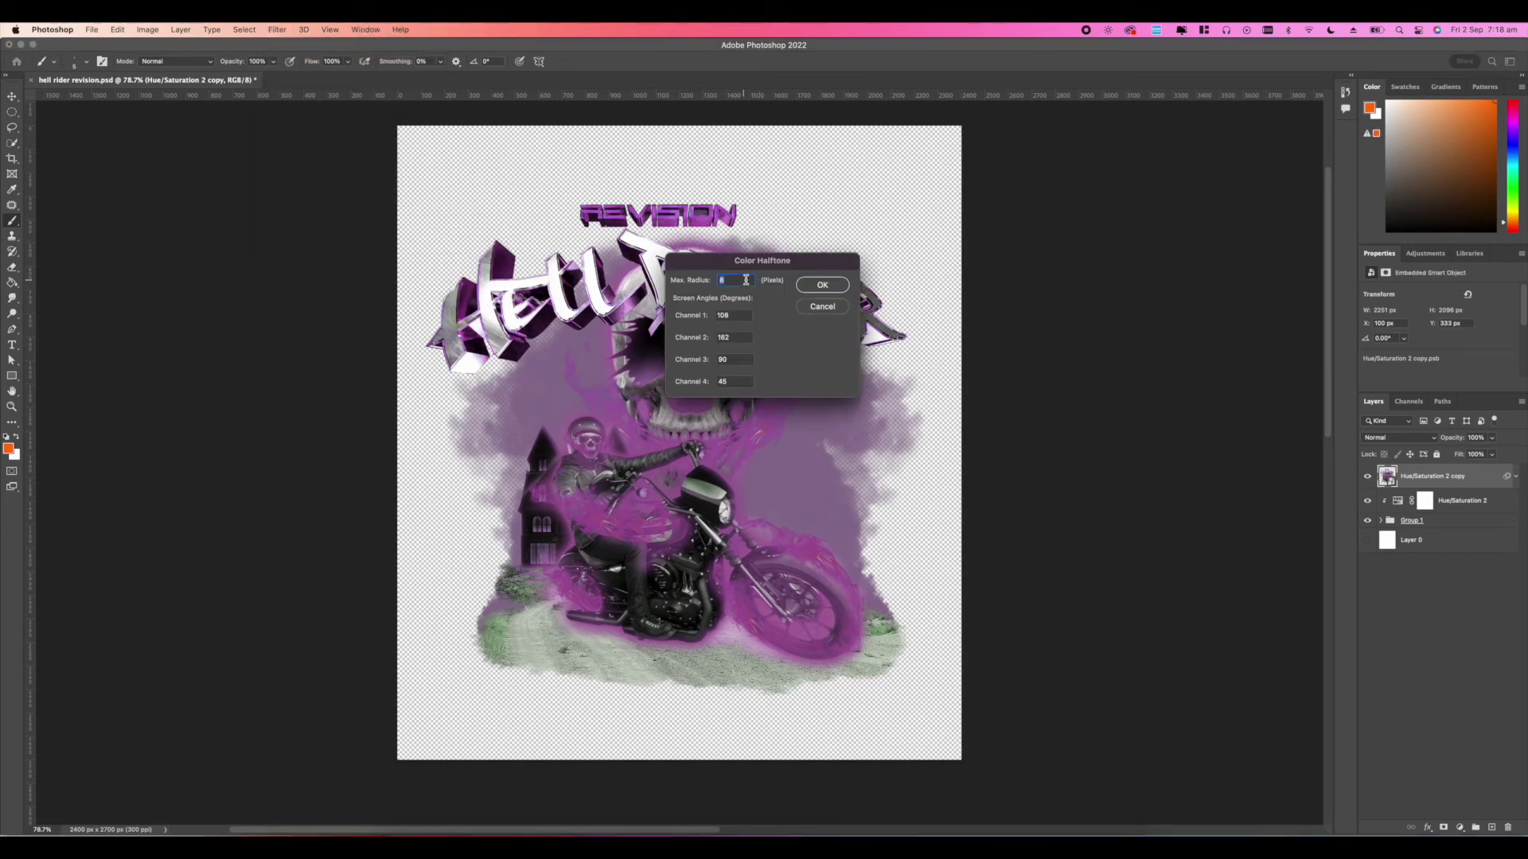
{"action": "left_click", "coordinate": [800, 287]}
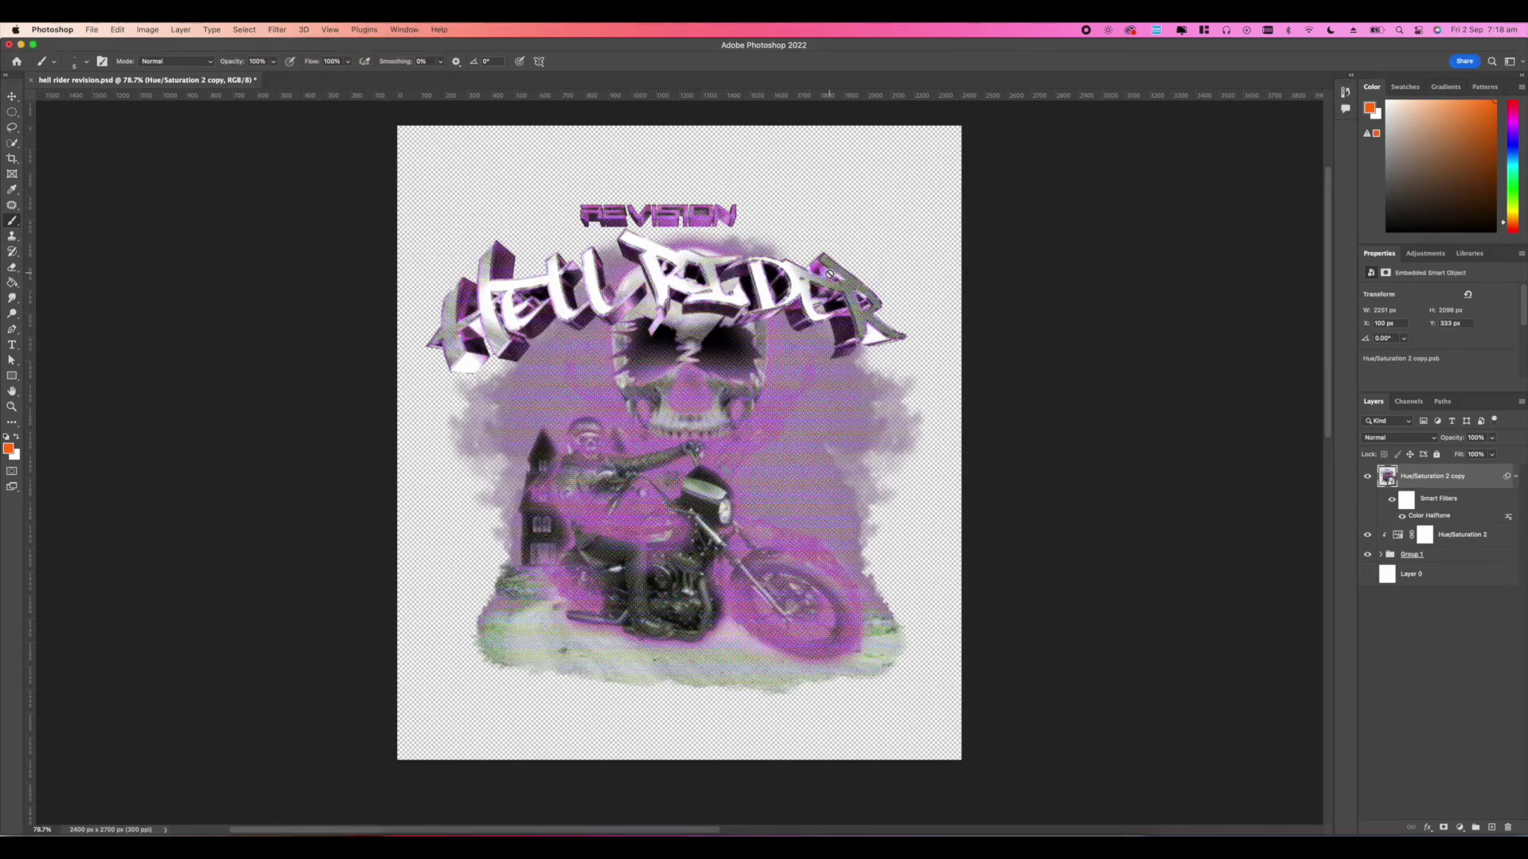
{"action": "scroll", "coordinate": [735, 284], "scroll_direction": "up", "scroll_amount": 5}
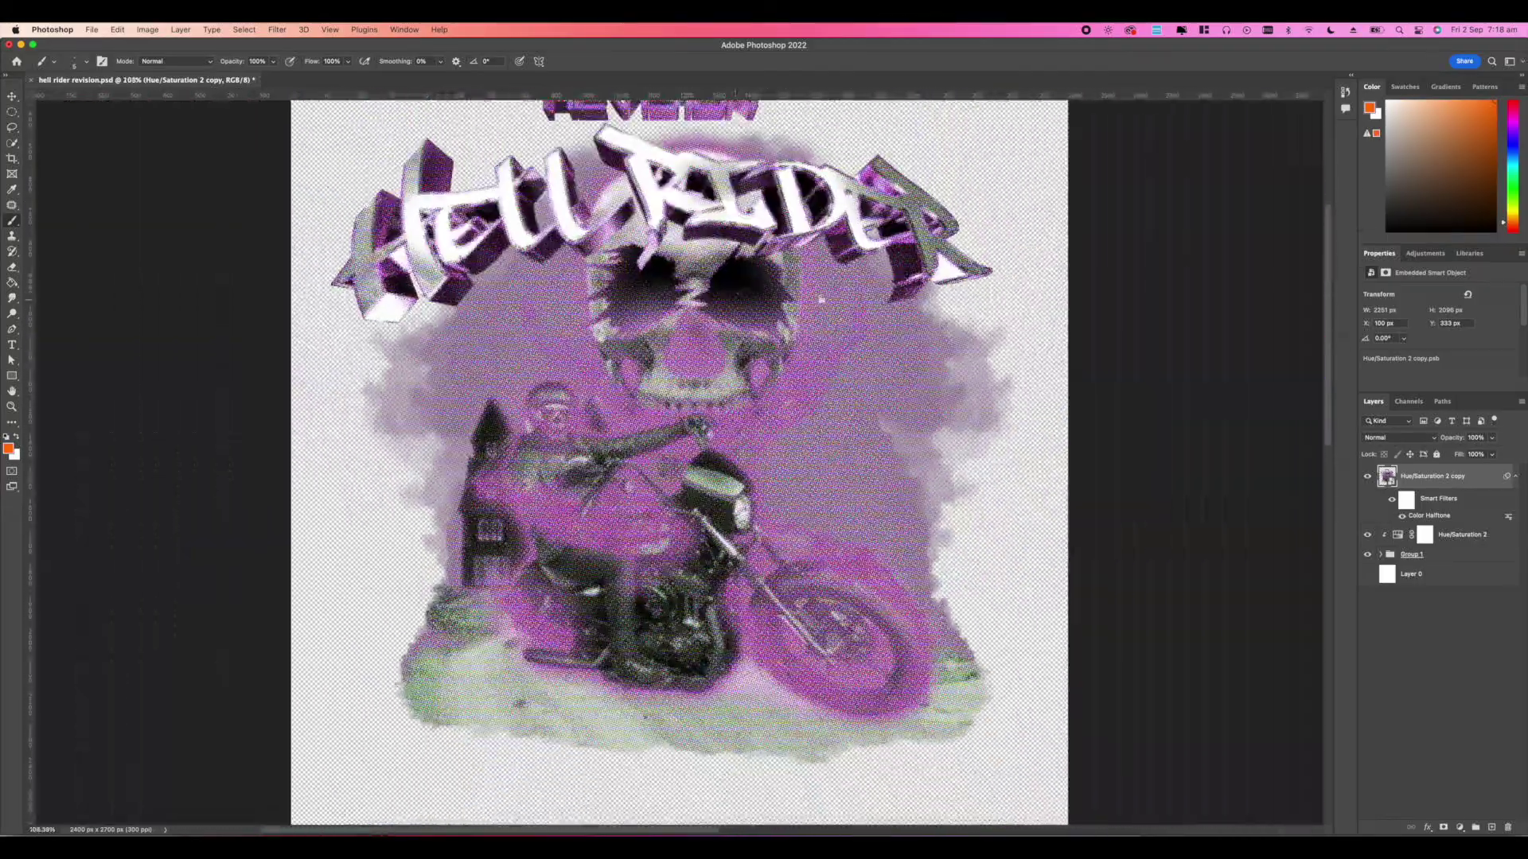
{"action": "scroll", "coordinate": [822, 299], "scroll_direction": "right", "scroll_amount": 1}
Step: Reset the colours to black and white and apply the Conté Crayon filter with Background Level 1, Scaling 52% and Relief 15
{"action": "key", "text": "d"}
{"action": "left_click", "coordinate": [277, 29]}
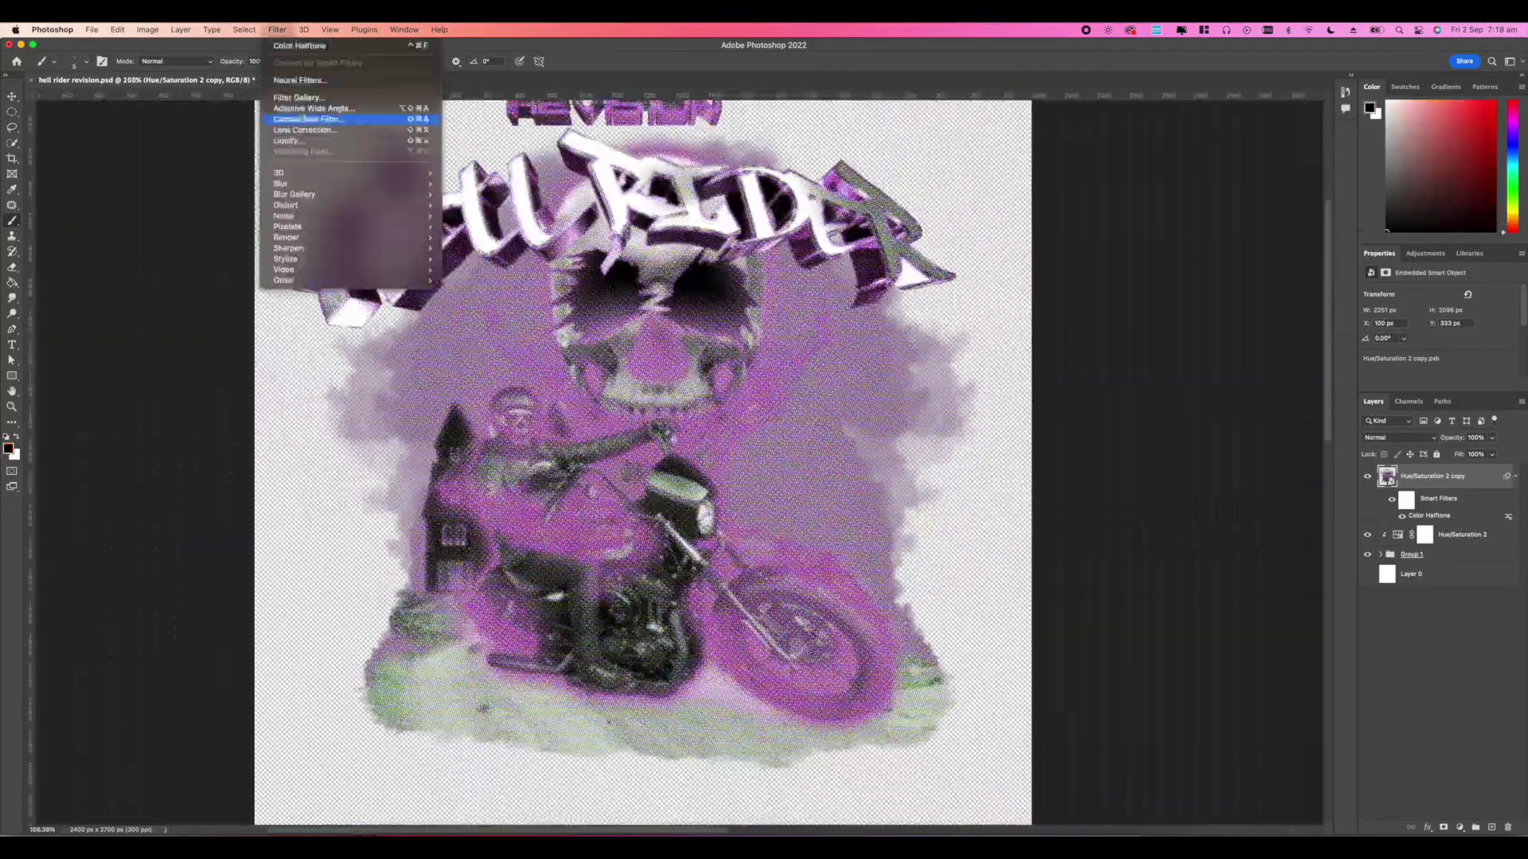
{"action": "left_click", "coordinate": [300, 98]}
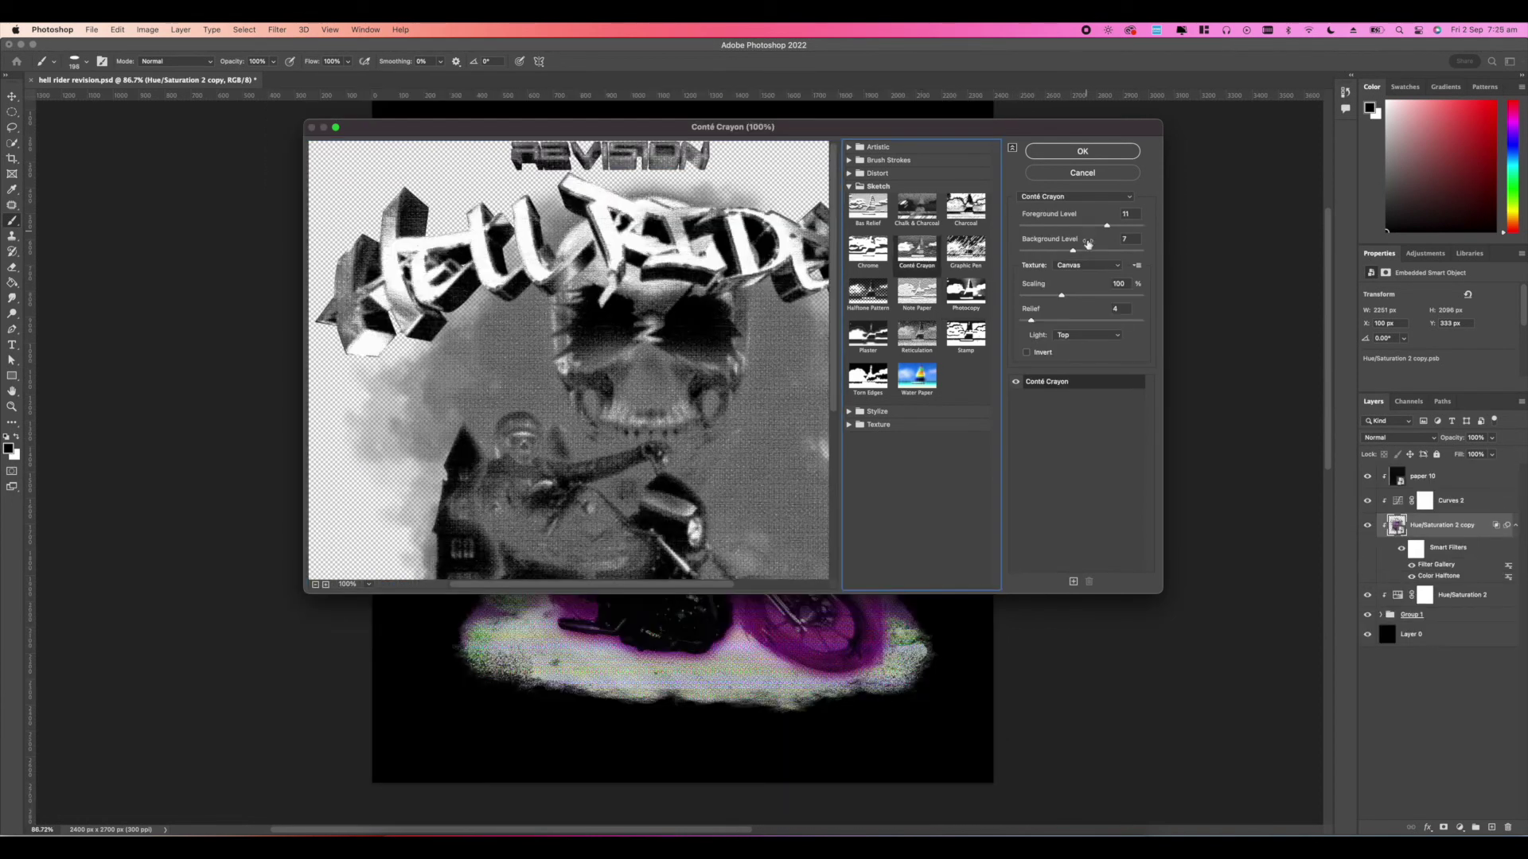
{"action": "left_click_drag", "start_coordinate": [1072, 250], "coordinate": [1018, 251]}
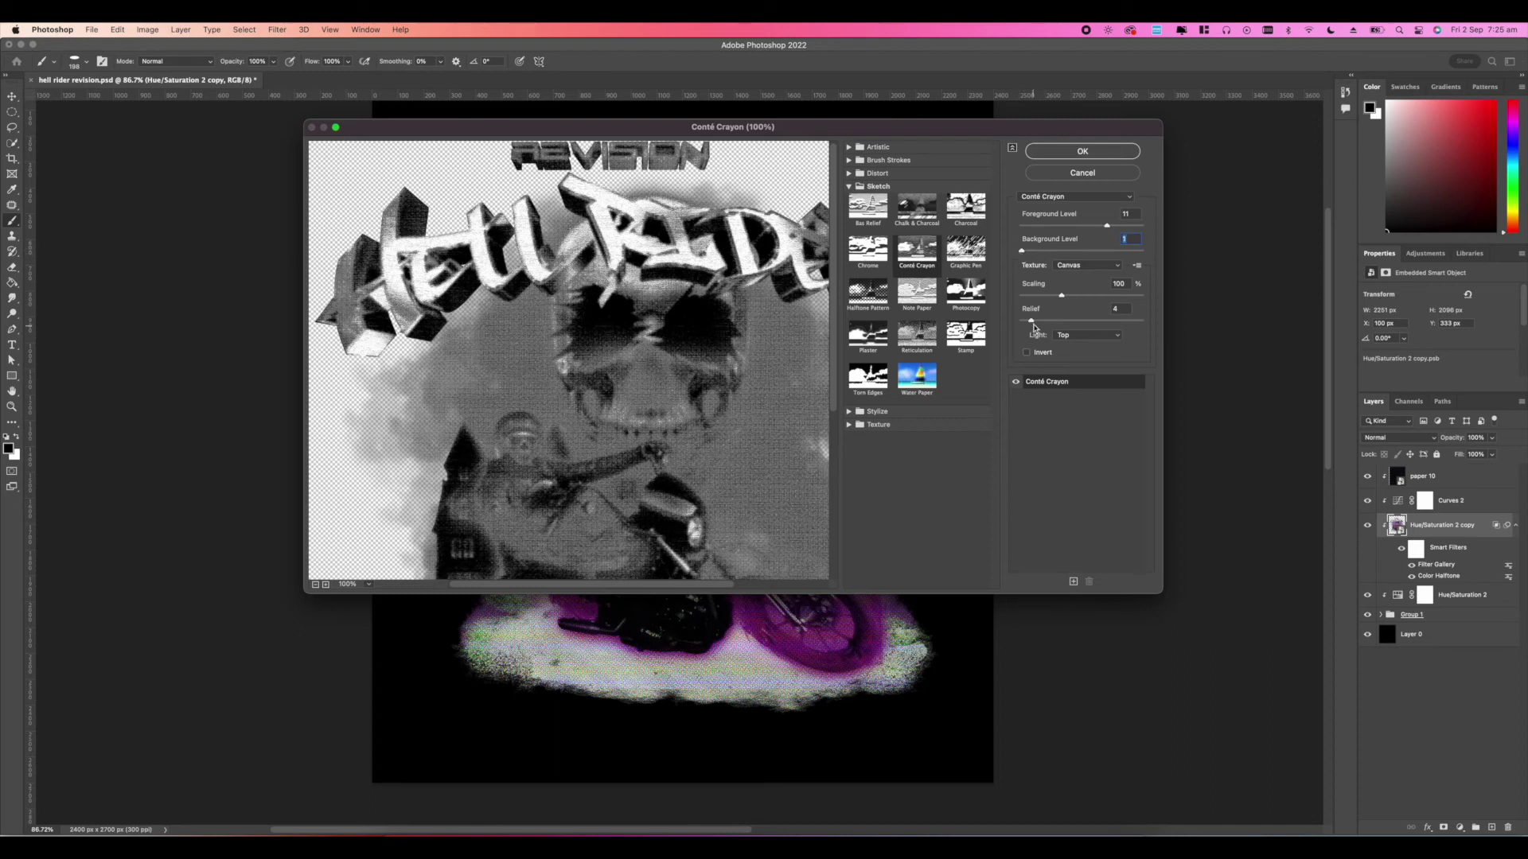
{"action": "left_click", "coordinate": [1036, 298]}
{"action": "left_click_drag", "start_coordinate": [1035, 298], "coordinate": [1058, 320]}
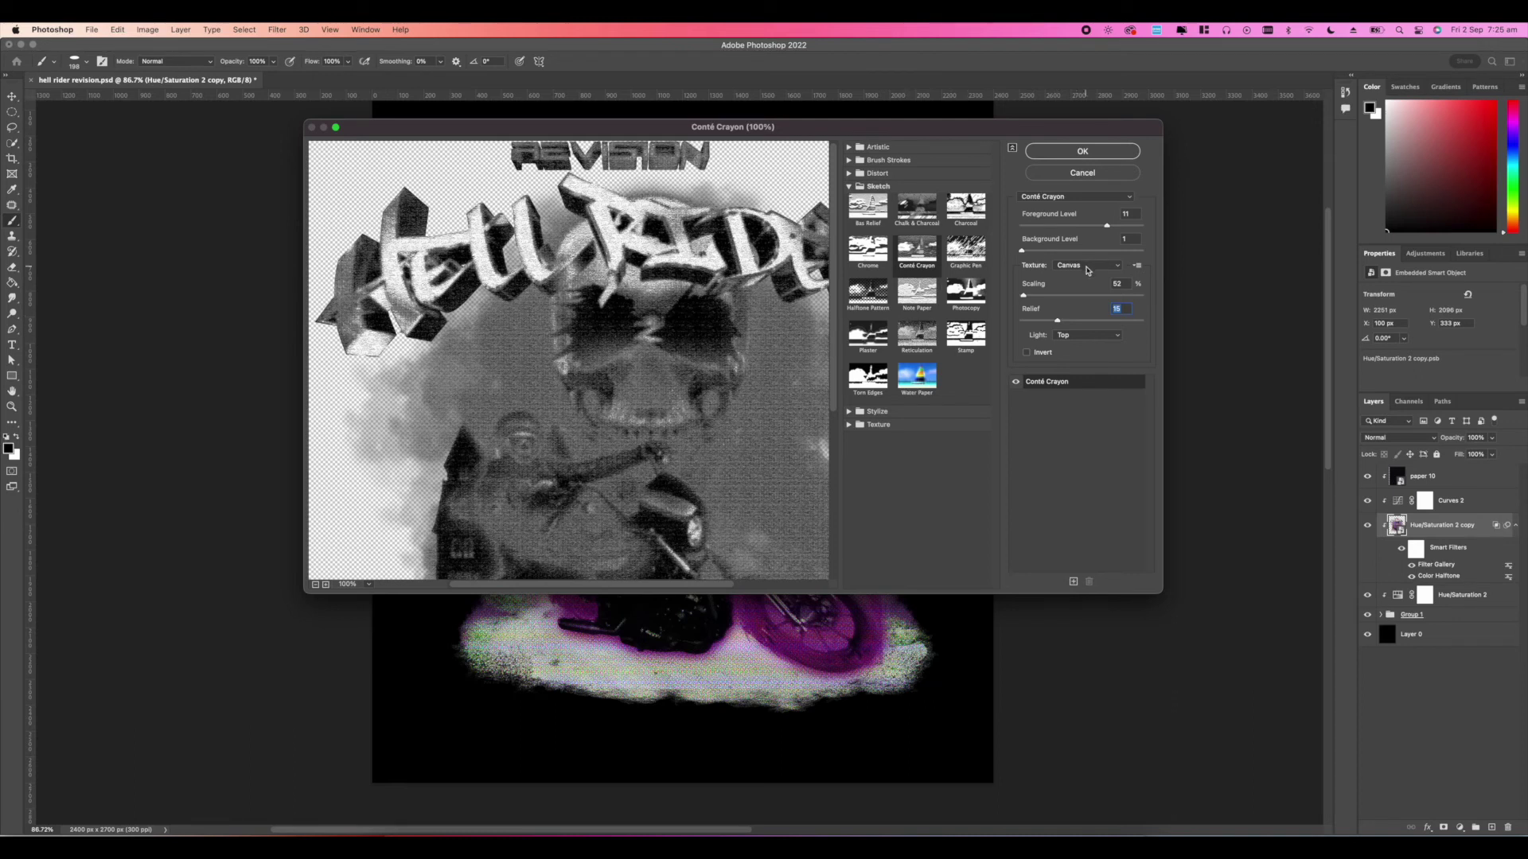
{"action": "left_click", "coordinate": [1054, 151]}
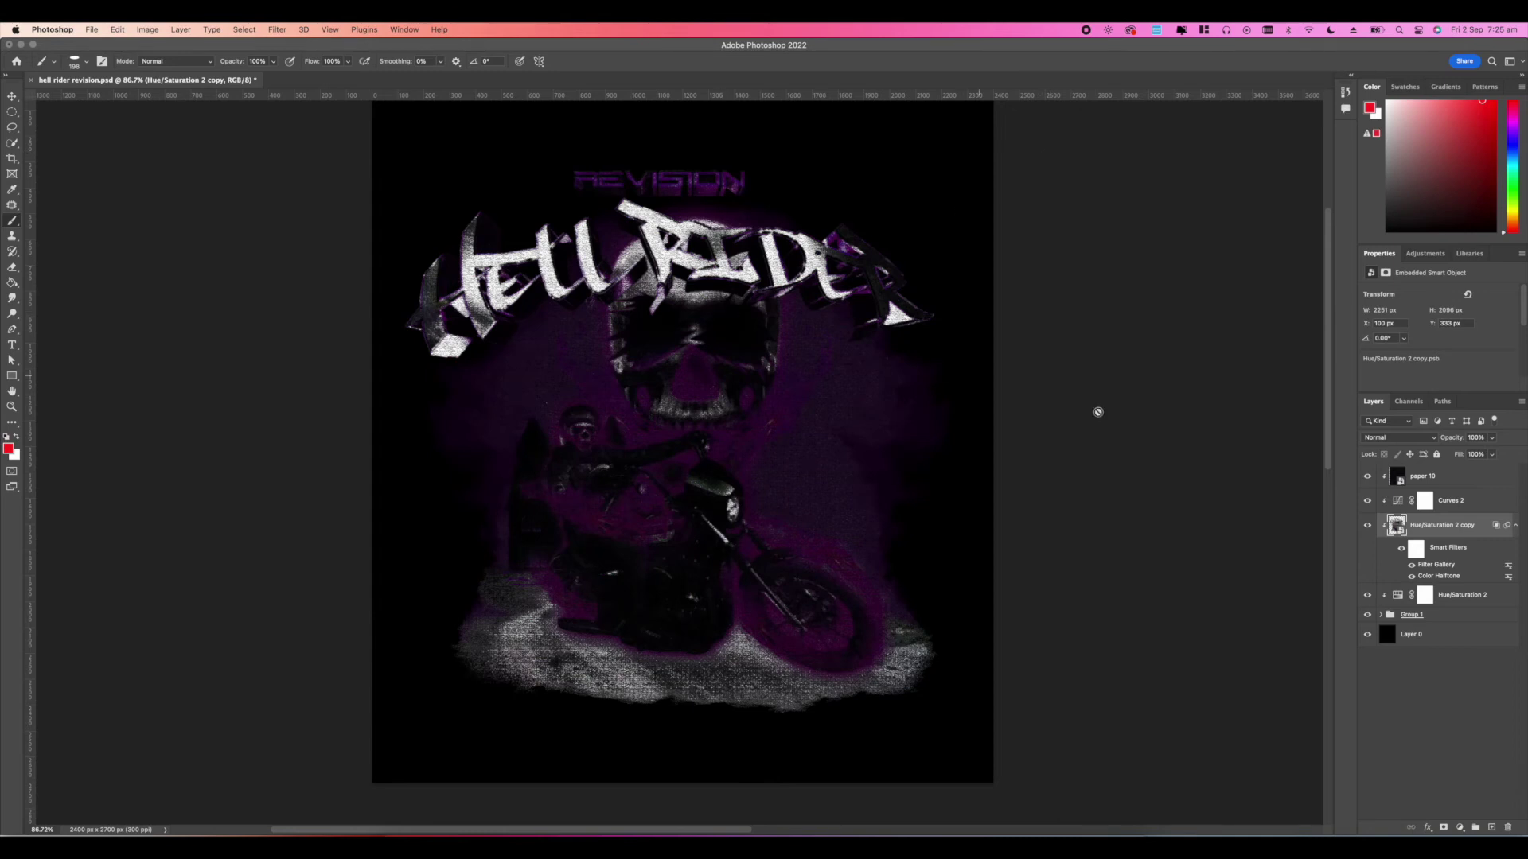
Step: Reopen the Filter Gallery smart filter and adjust Conté Crayon to Foreground Level 8, Scaling 126% and Relief 8
{"action": "double_click", "coordinate": [1434, 567]}
{"action": "mouse_move", "coordinate": [1027, 297]}
{"action": "left_mouse_down"}
{"action": "mouse_move", "coordinate": [1086, 297]}
{"action": "mouse_move", "coordinate": [1038, 321]}
{"action": "left_mouse_up"}
{"action": "left_click", "coordinate": [1050, 251]}
{"action": "left_click_drag", "start_coordinate": [1050, 252], "coordinate": [1000, 251]}
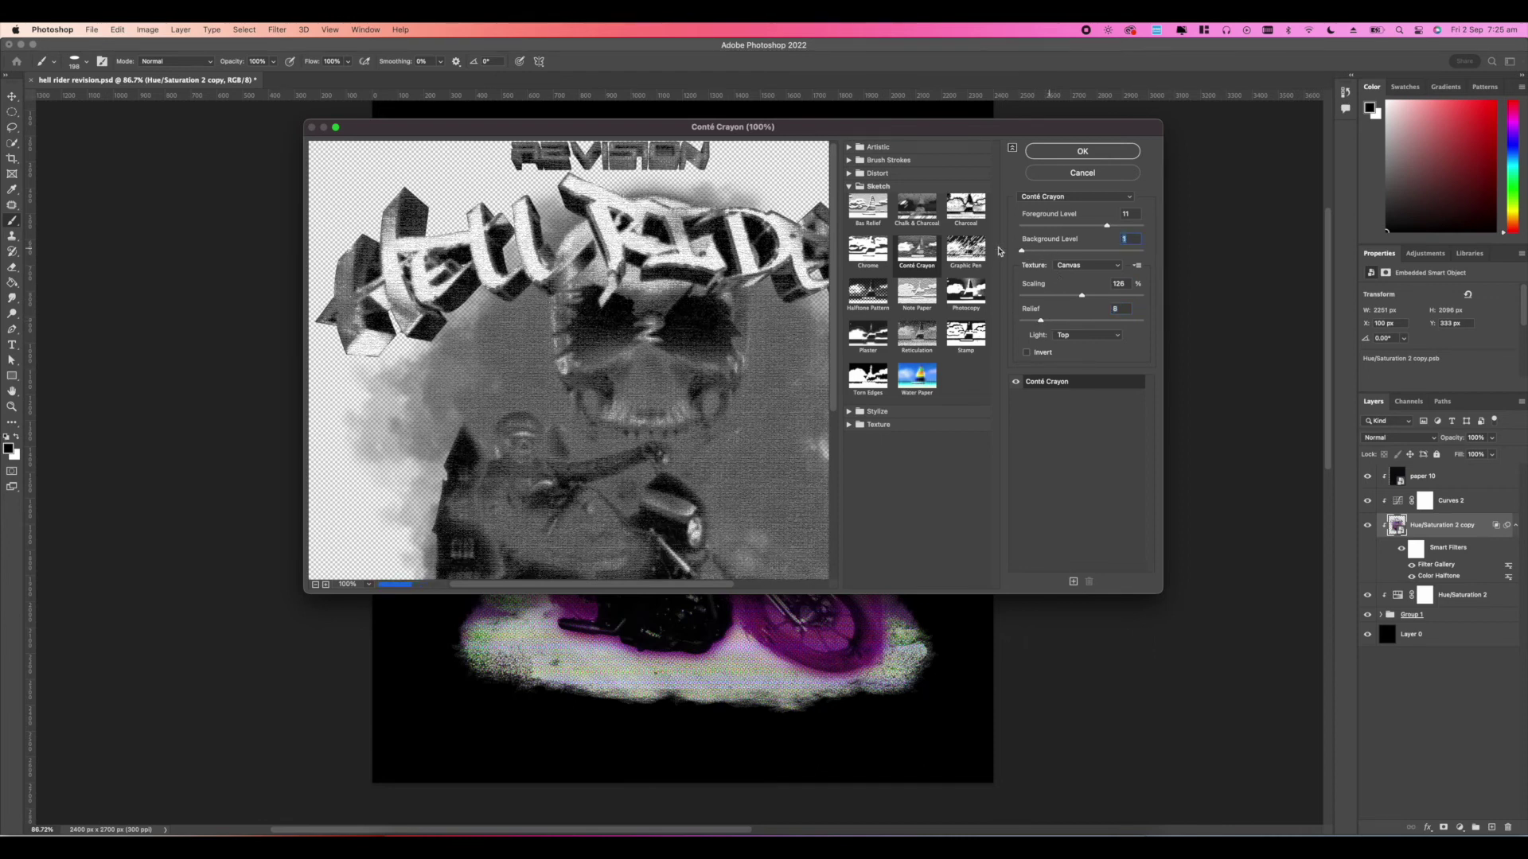
{"action": "left_click_drag", "start_coordinate": [1109, 227], "coordinate": [1084, 229]}
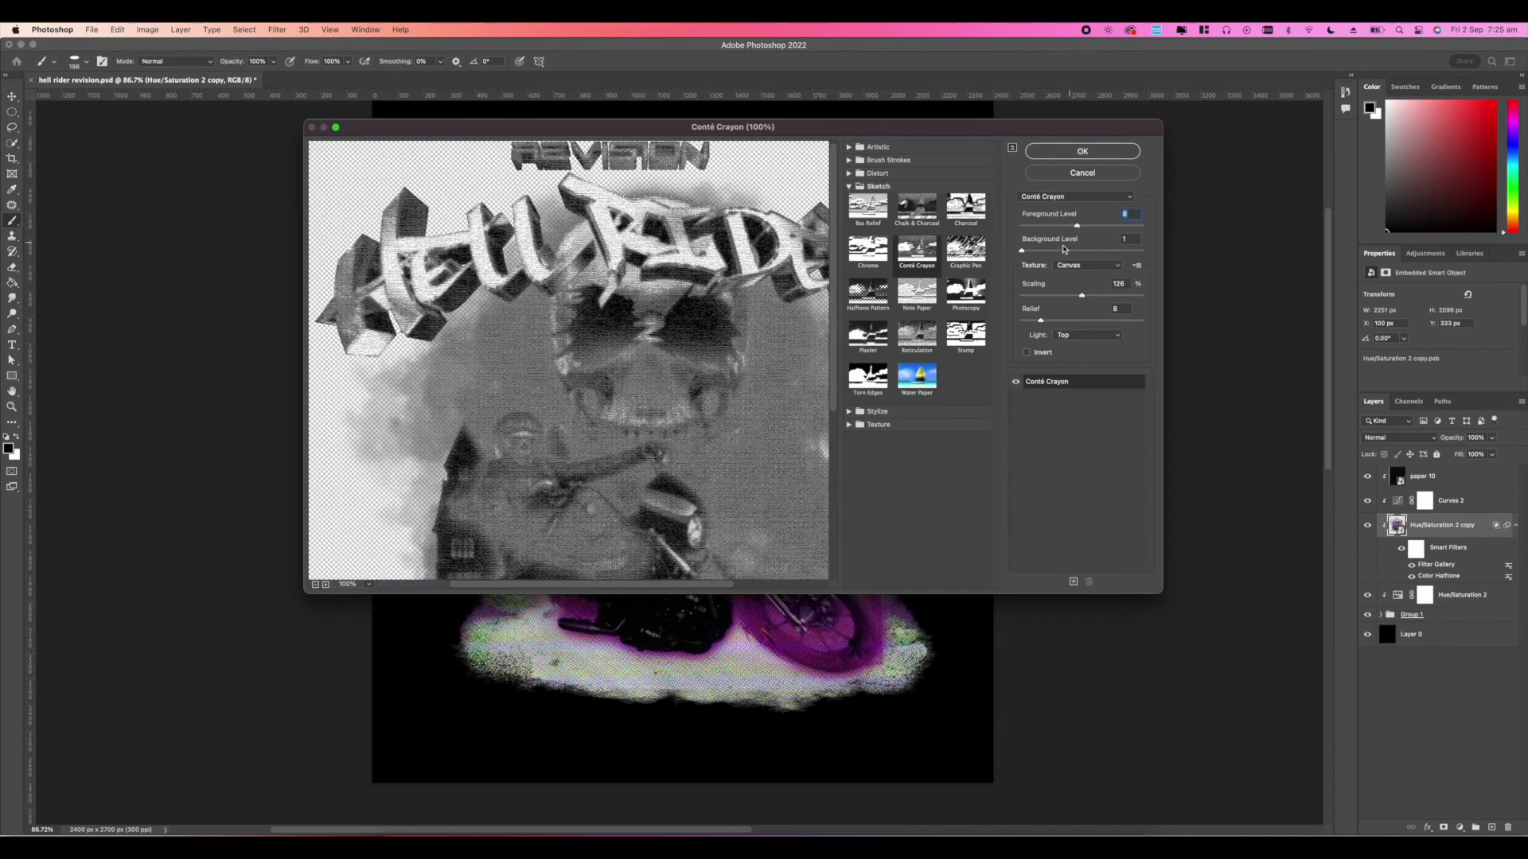
{"action": "left_click", "coordinate": [1059, 251]}
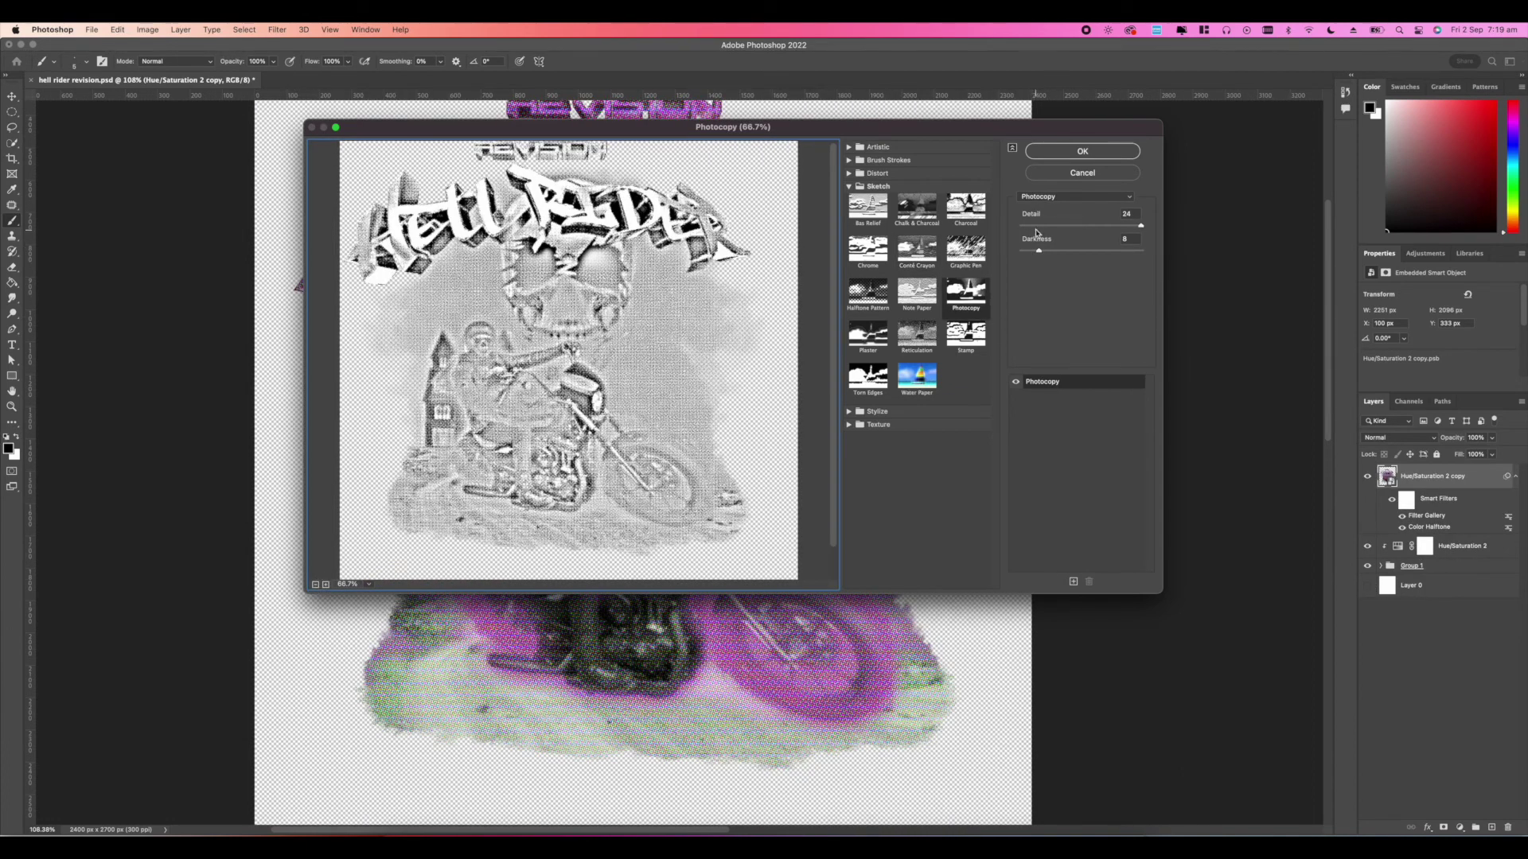
Step: Compare the Reticulation, Note Paper, Photocopy, Stamp and Graphic Pen sketch filters on the artwork
{"action": "left_click", "coordinate": [925, 340]}
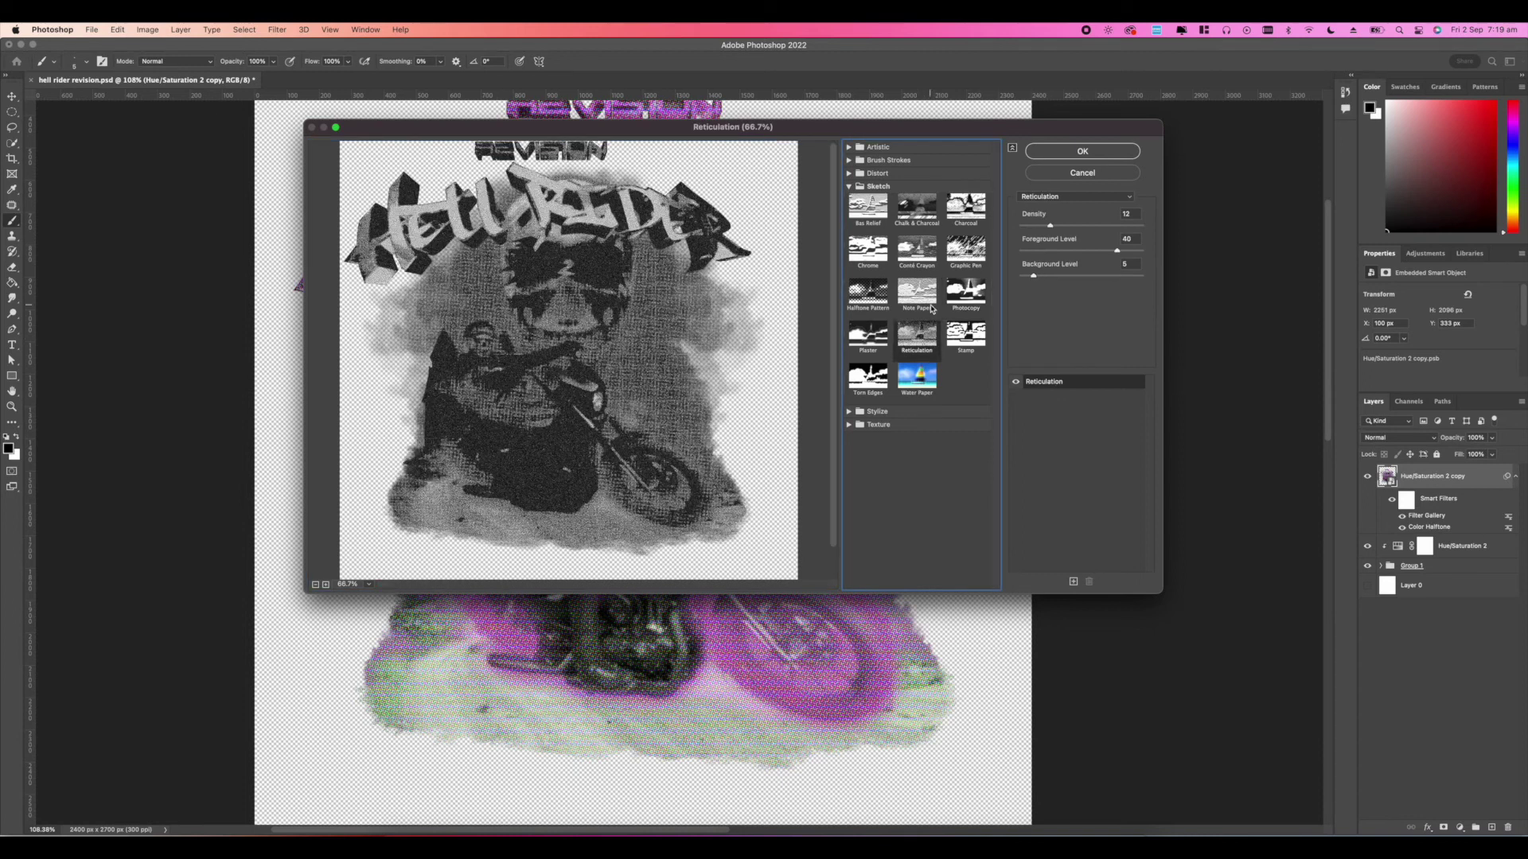
{"action": "left_click", "coordinate": [932, 309]}
{"action": "left_click", "coordinate": [977, 311]}
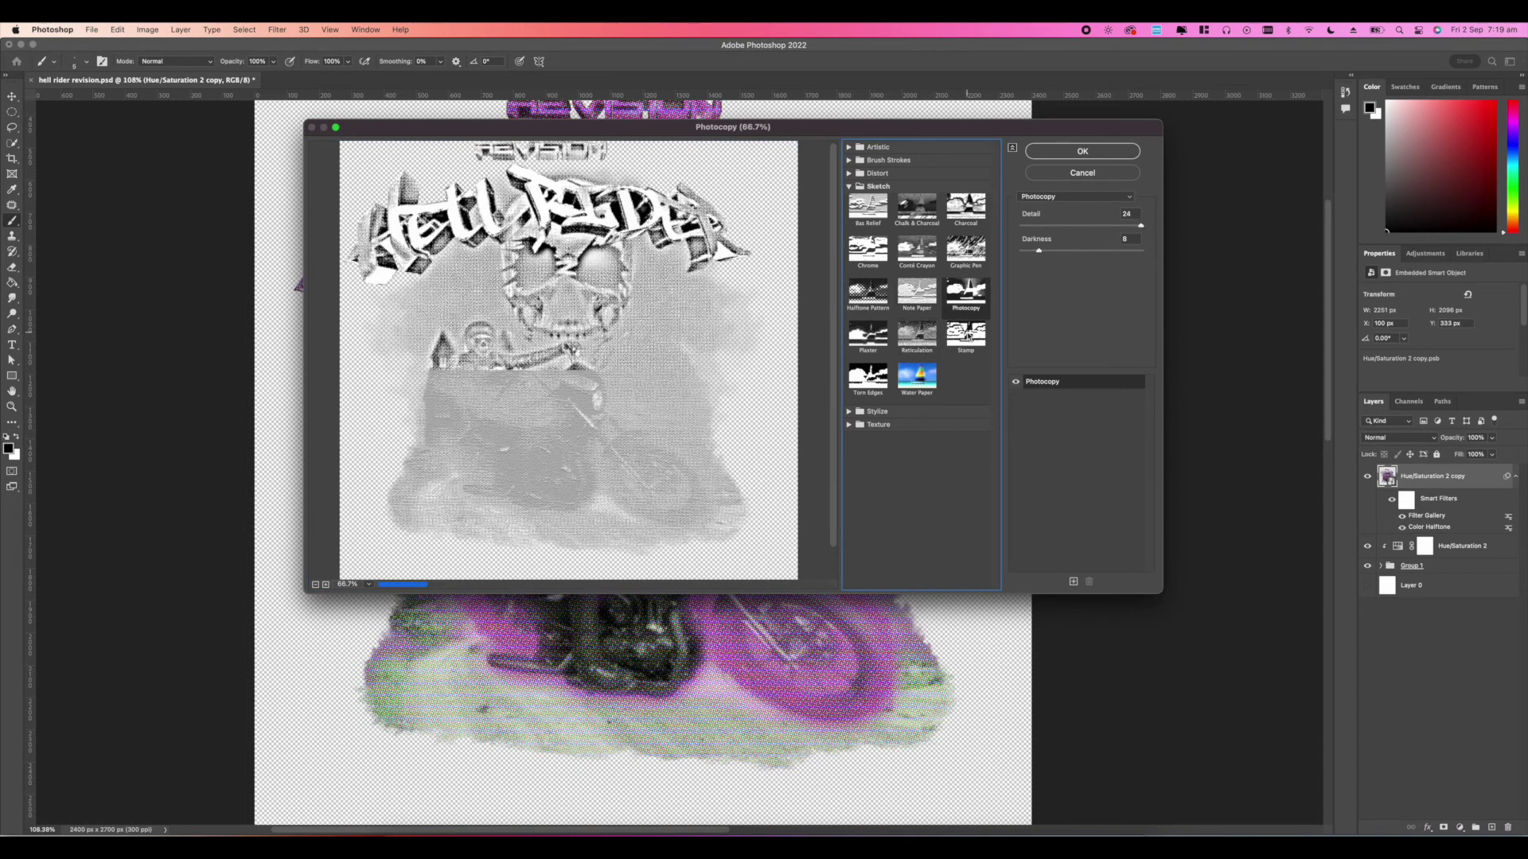
{"action": "left_click", "coordinate": [965, 328]}
{"action": "left_click", "coordinate": [965, 250]}
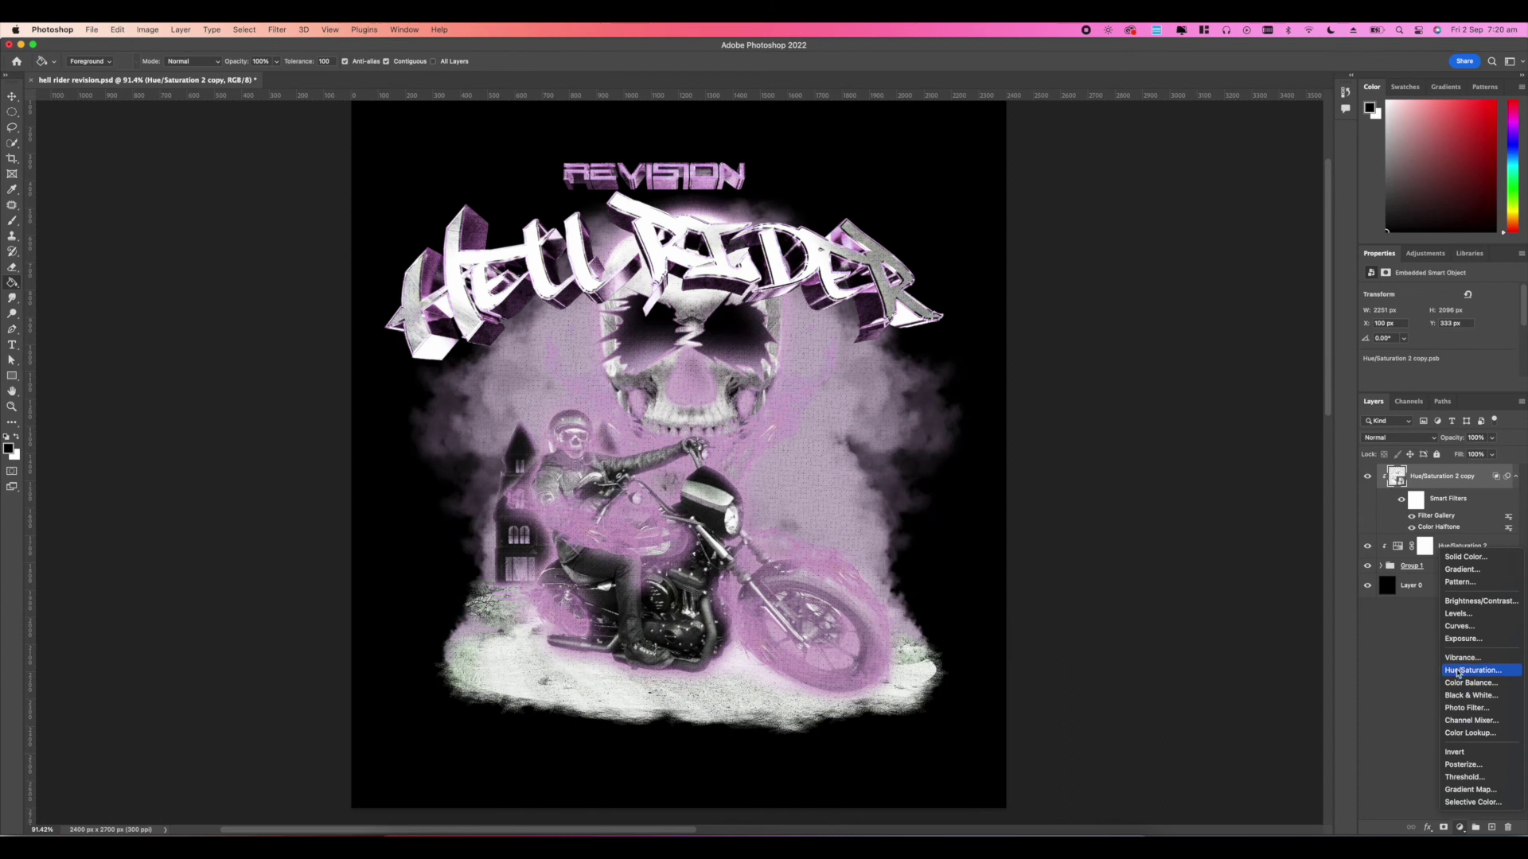
Step: Add a Curves adjustment above the filtered smart object, raise its black point to output 22 and clip it to the artwork
{"action": "left_click", "coordinate": [1460, 626]}
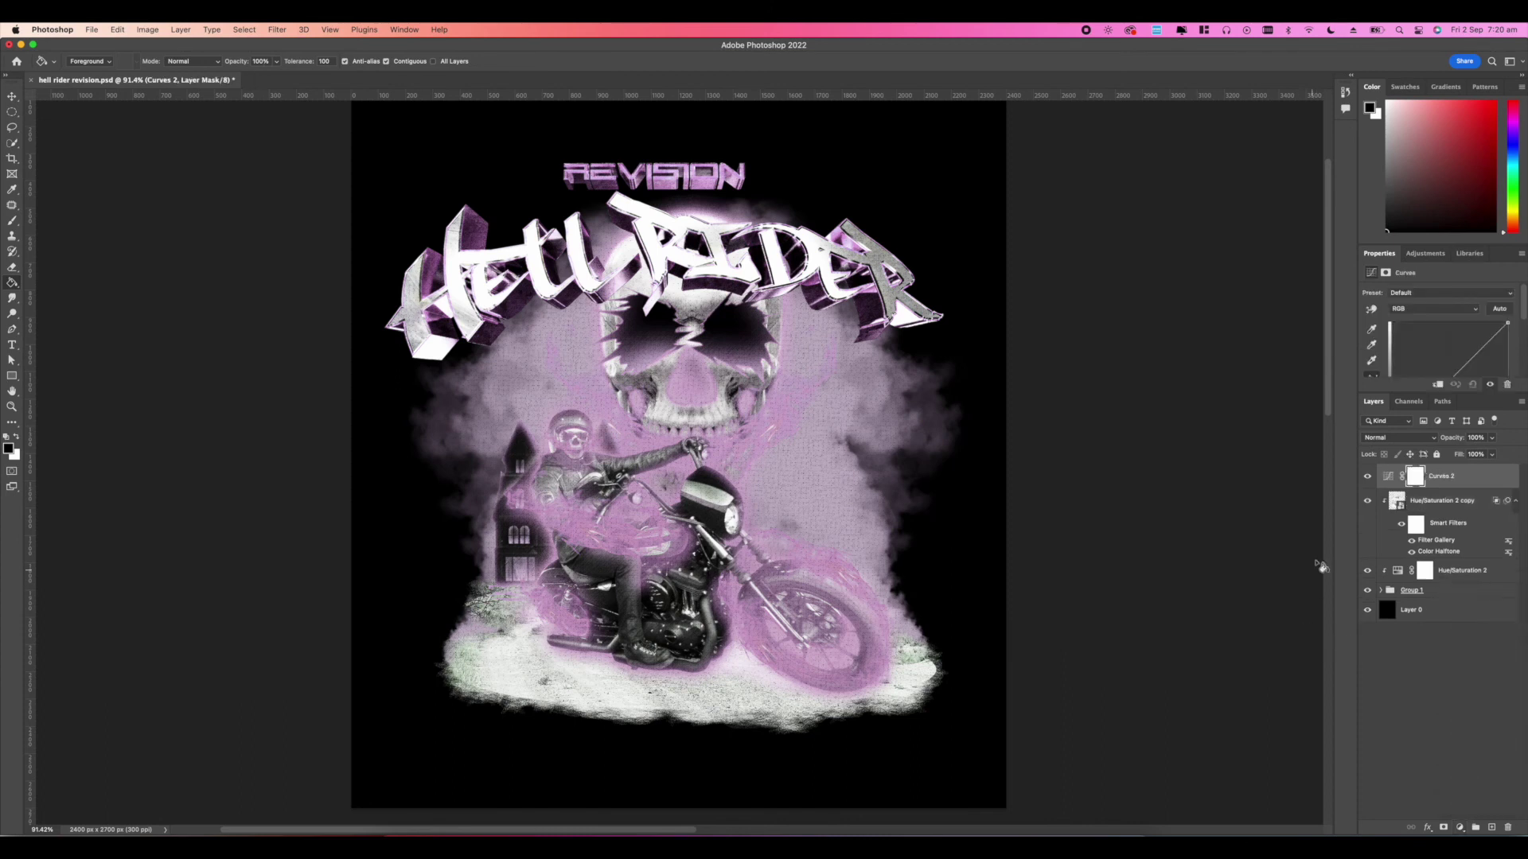
{"action": "scroll", "coordinate": [1418, 352], "scroll_direction": "down", "scroll_amount": 3}
{"action": "left_click_drag", "start_coordinate": [1391, 350], "coordinate": [1390, 341]}
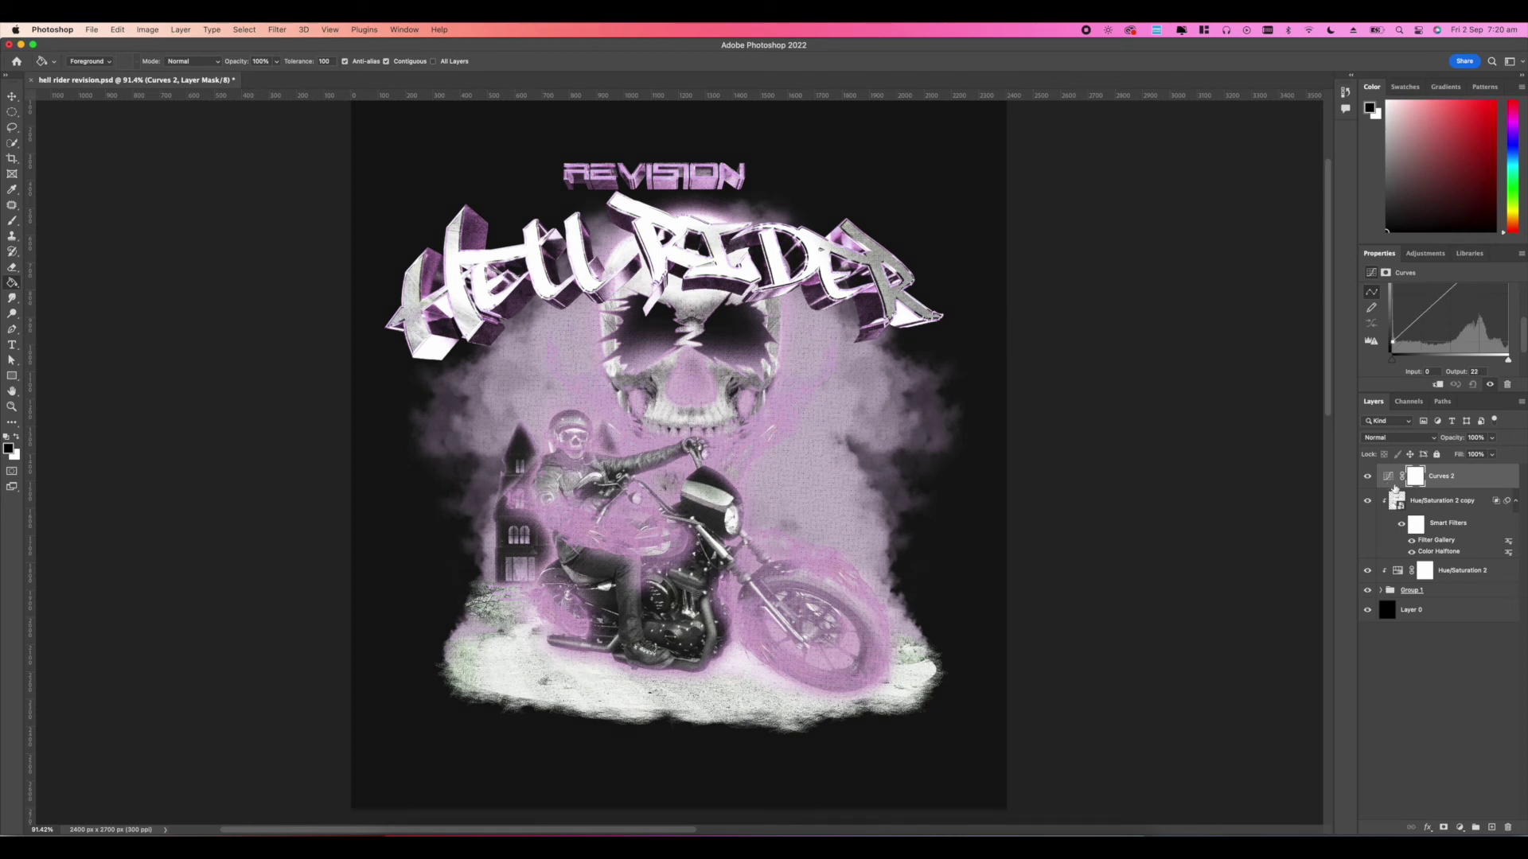
{"action": "right_click", "coordinate": [1433, 482]}
{"action": "left_click", "coordinate": [1342, 502]}
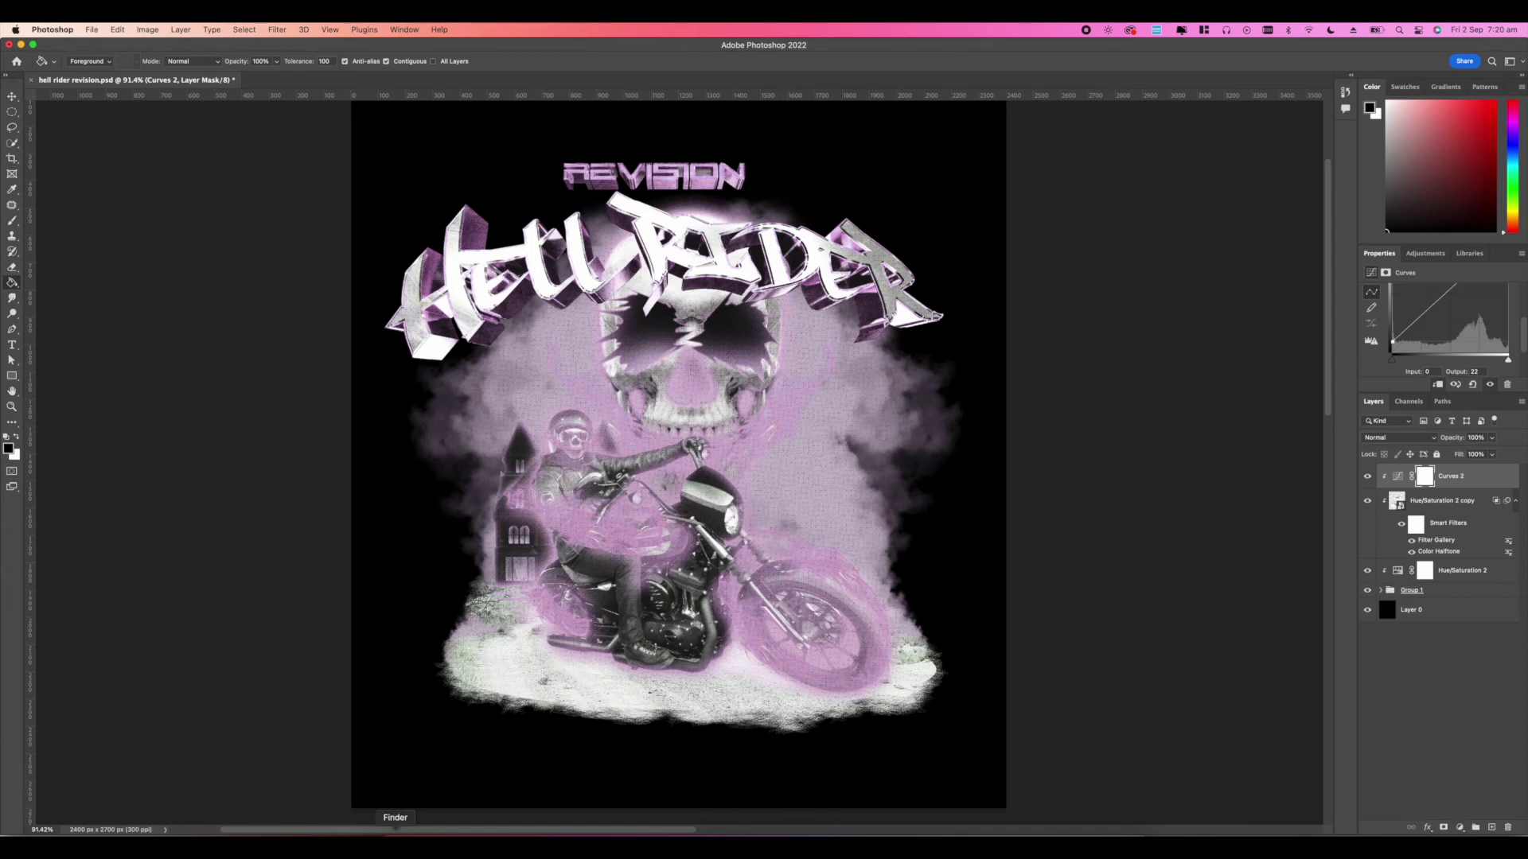
Step: Place the paper 10 texture over the poster at about 11.42% scale and clip it to the layers below
{"action": "left_click", "coordinate": [395, 832]}
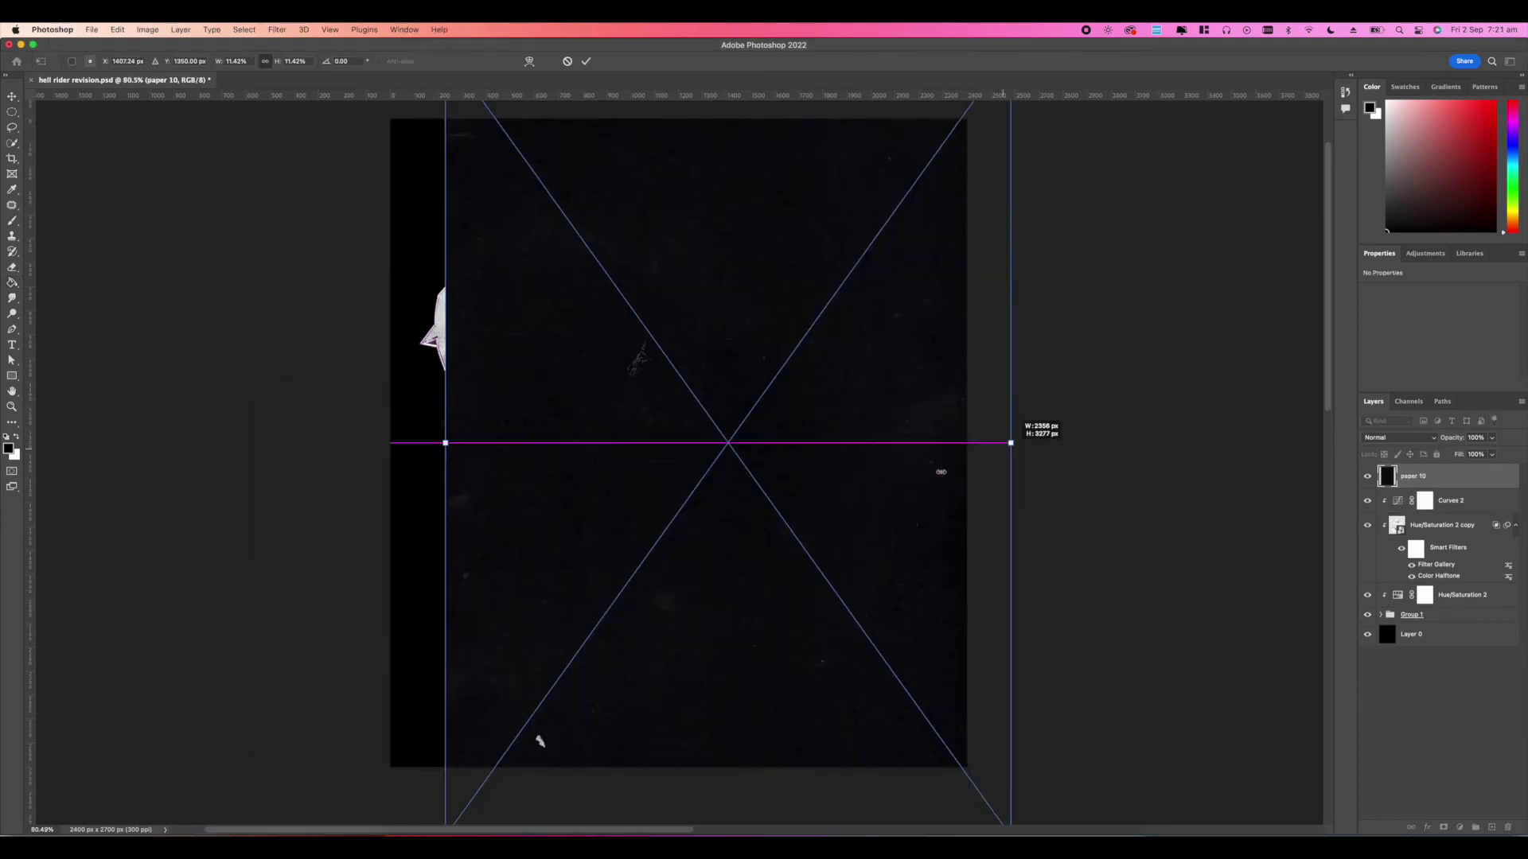
{"action": "left_click_drag", "start_coordinate": [535, 736], "coordinate": [499, 692]}
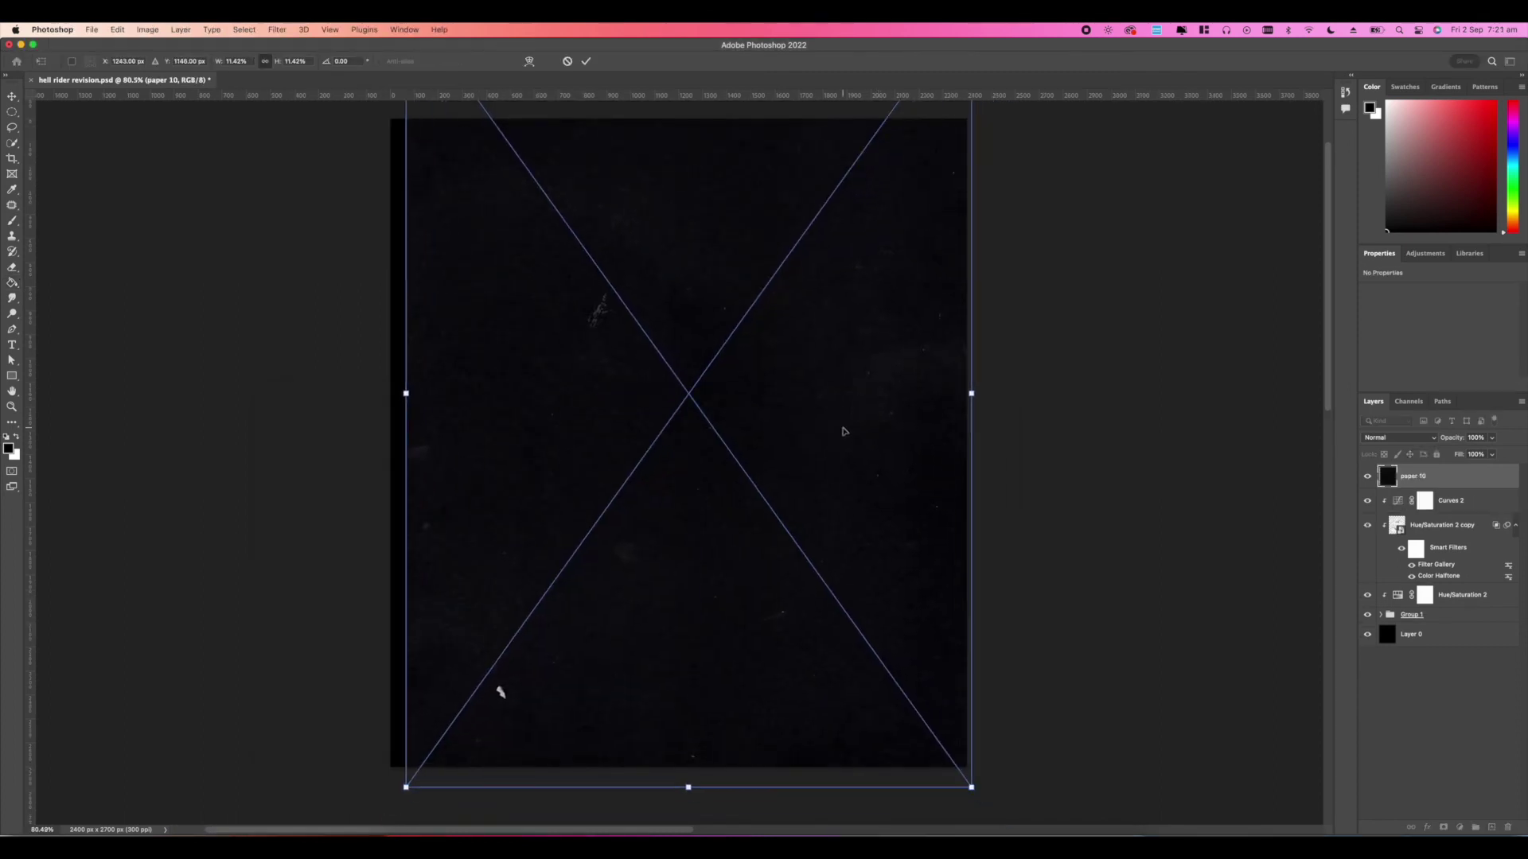
{"action": "key", "text": "Return"}
{"action": "right_click", "coordinate": [1419, 478]}
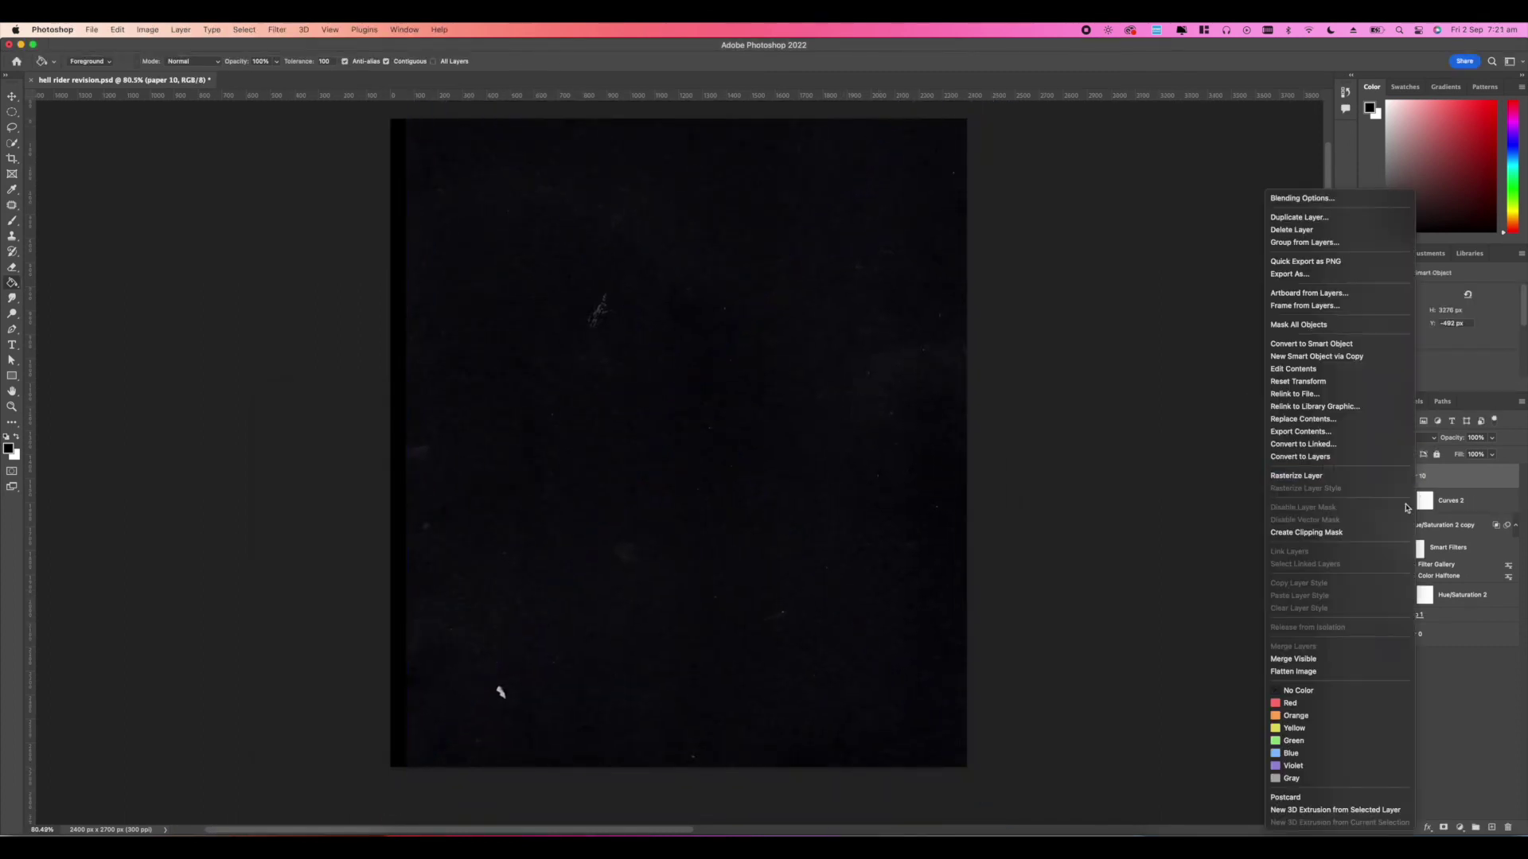
{"action": "left_click", "coordinate": [1302, 534]}
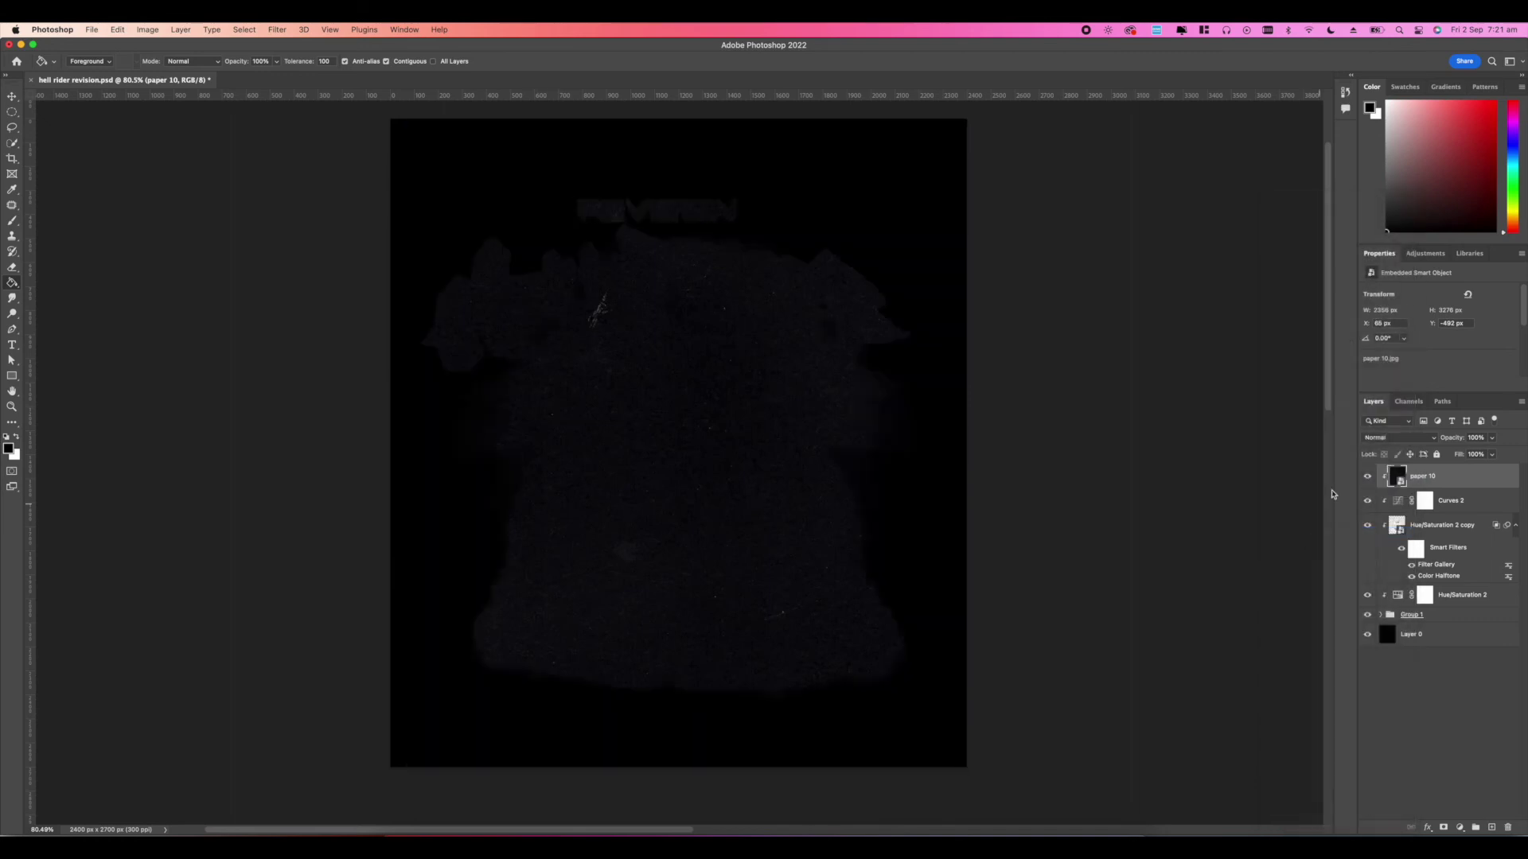
Step: Set the paper 10 layer's blend mode to Overlay and check the texture on the artwork up close
{"action": "left_click", "coordinate": [1380, 440]}
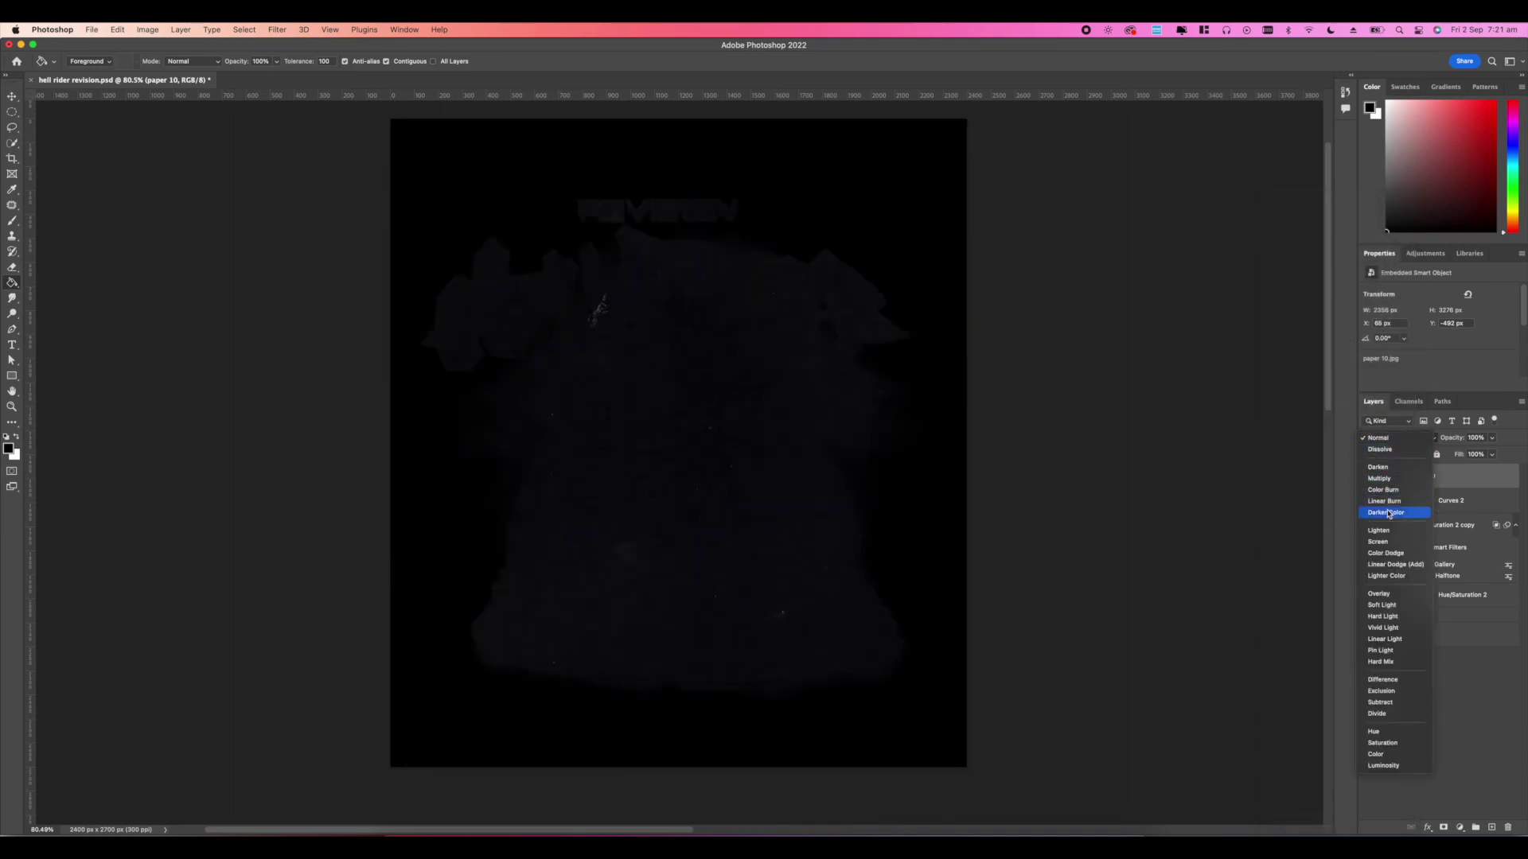
{"action": "left_click", "coordinate": [1384, 595]}
{"action": "scroll", "coordinate": [746, 380], "scroll_direction": "up", "scroll_amount": 3}
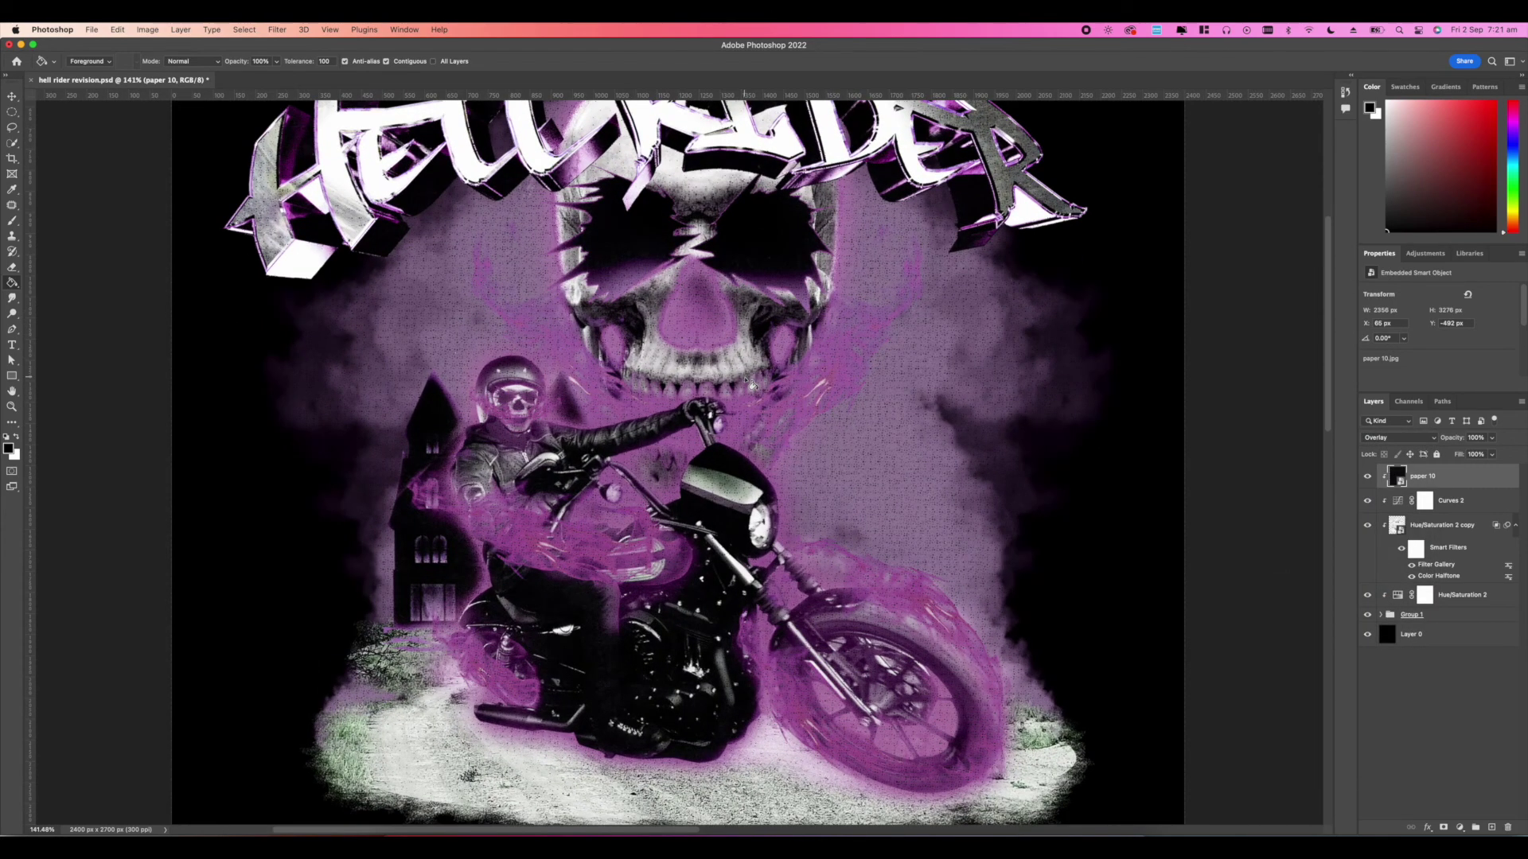
{"action": "scroll", "coordinate": [751, 385], "scroll_direction": "up", "scroll_amount": 3}
{"action": "scroll", "coordinate": [752, 386], "scroll_direction": "down", "scroll_amount": 4}
{"action": "scroll", "coordinate": [752, 385], "scroll_direction": "up", "scroll_amount": 2}
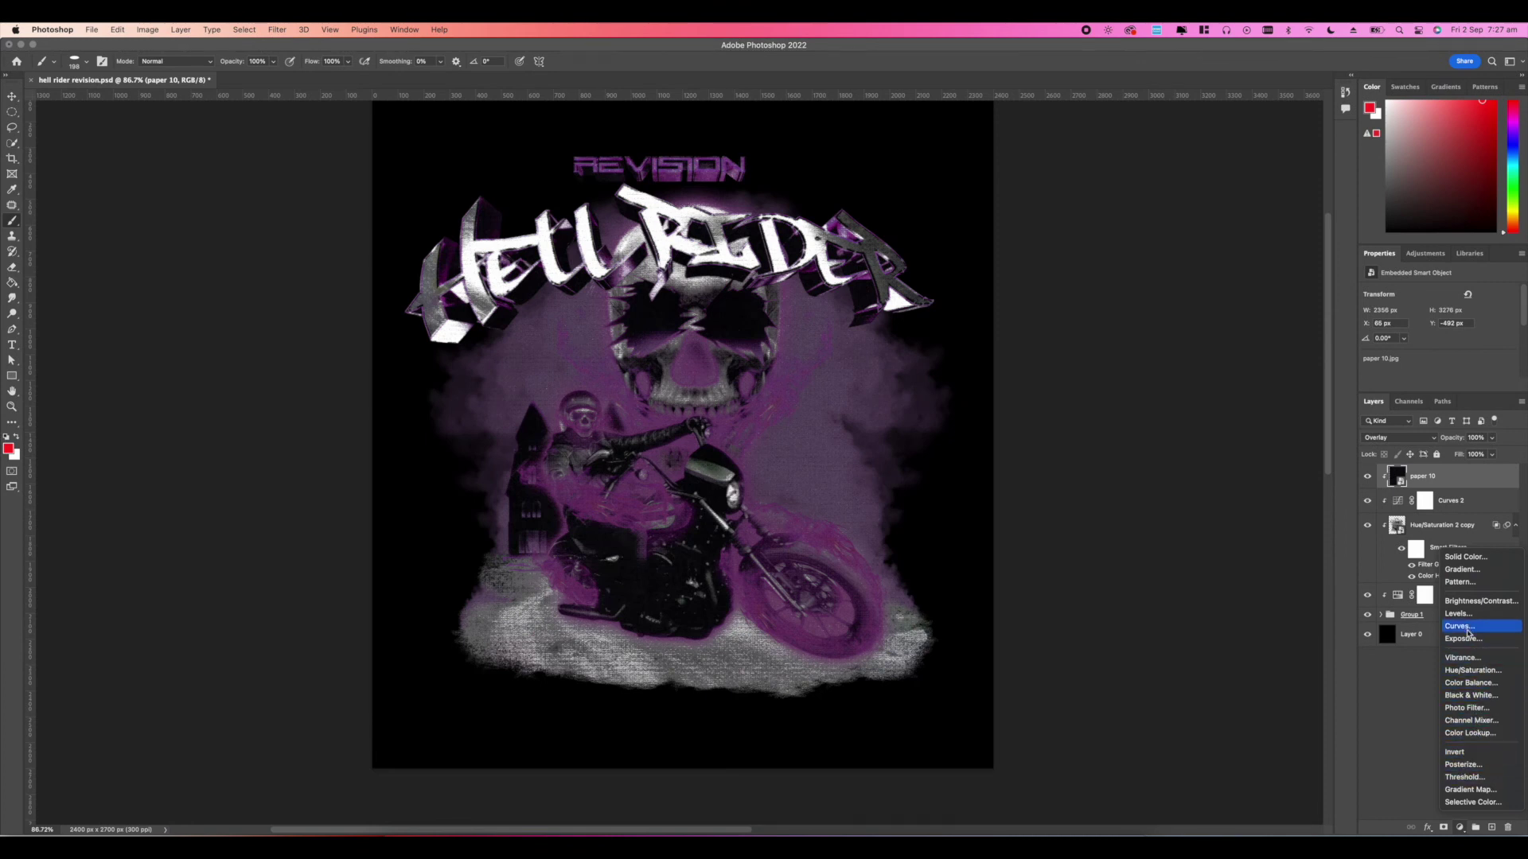
Step: Add a Curves adjustment above paper 10, clip it to the artwork and lift the curve to brighten the tones
{"action": "left_click", "coordinate": [1466, 627]}
{"action": "right_click", "coordinate": [1445, 477]}
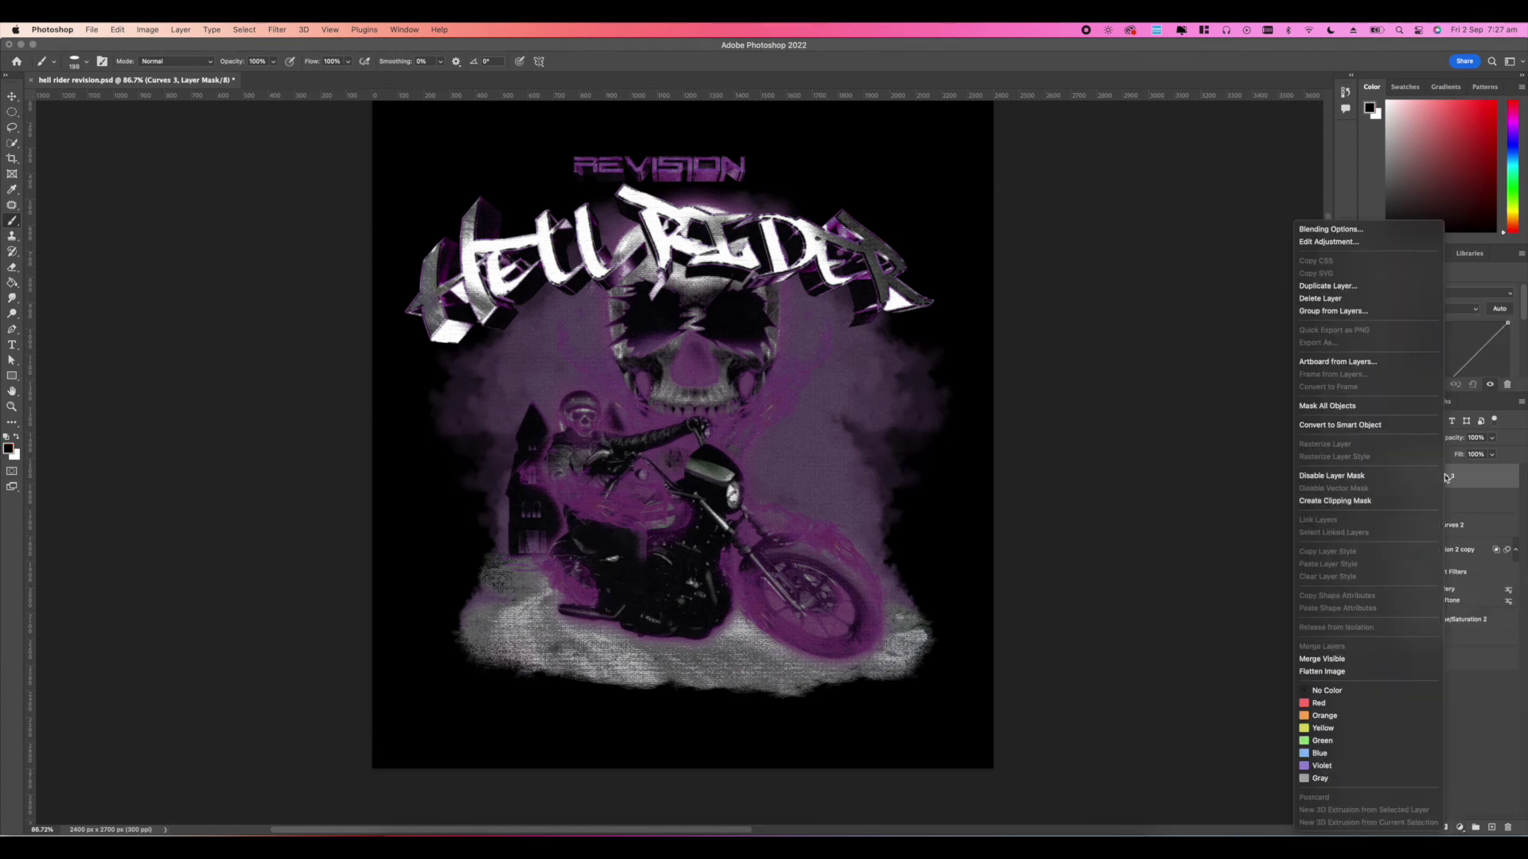
{"action": "left_click", "coordinate": [1349, 509]}
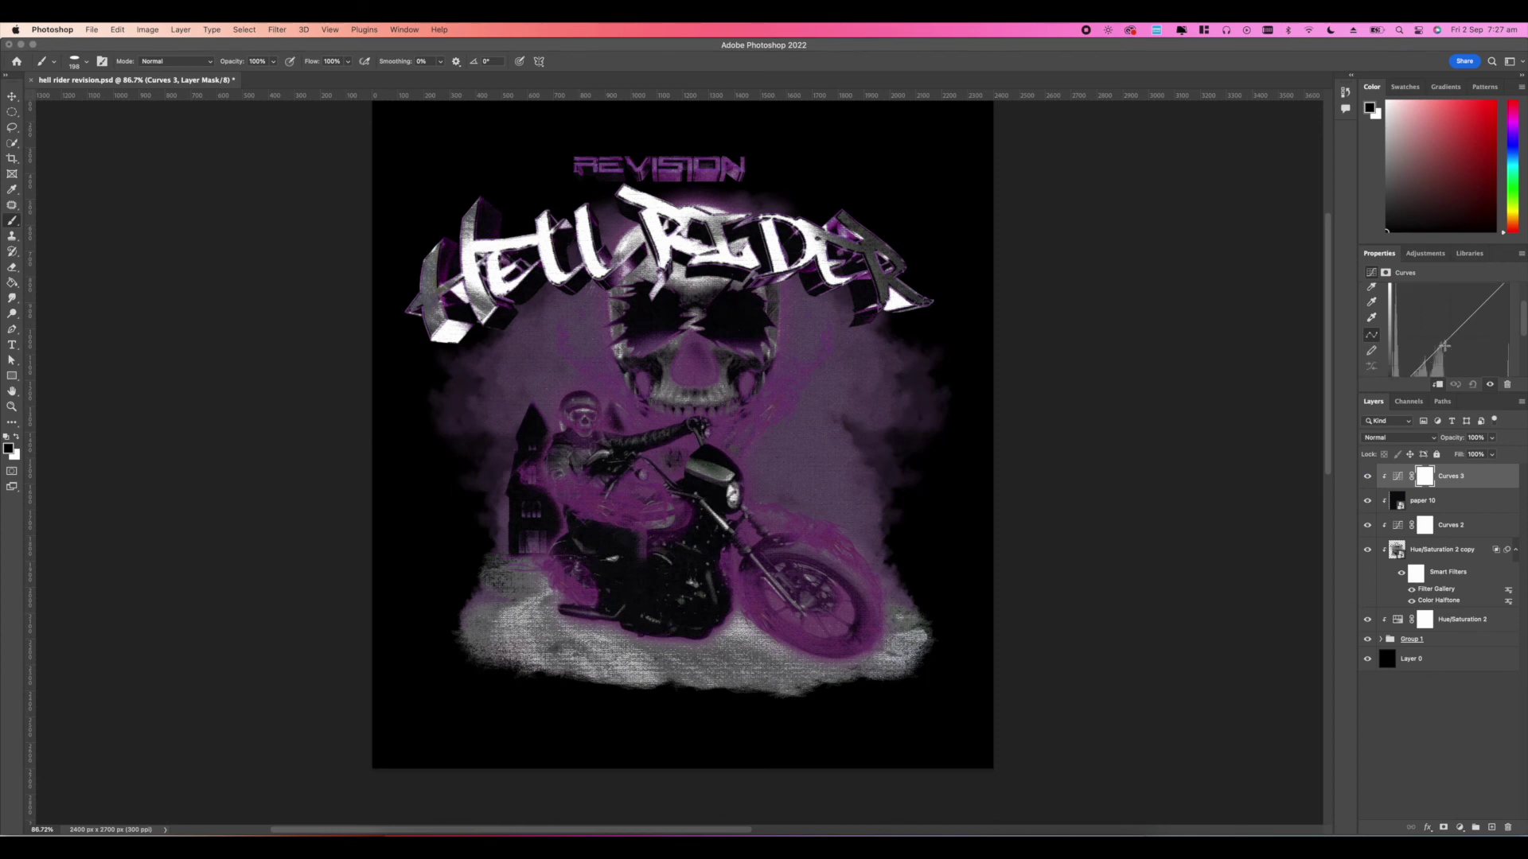
{"action": "left_click_drag", "start_coordinate": [1440, 350], "coordinate": [1434, 340]}
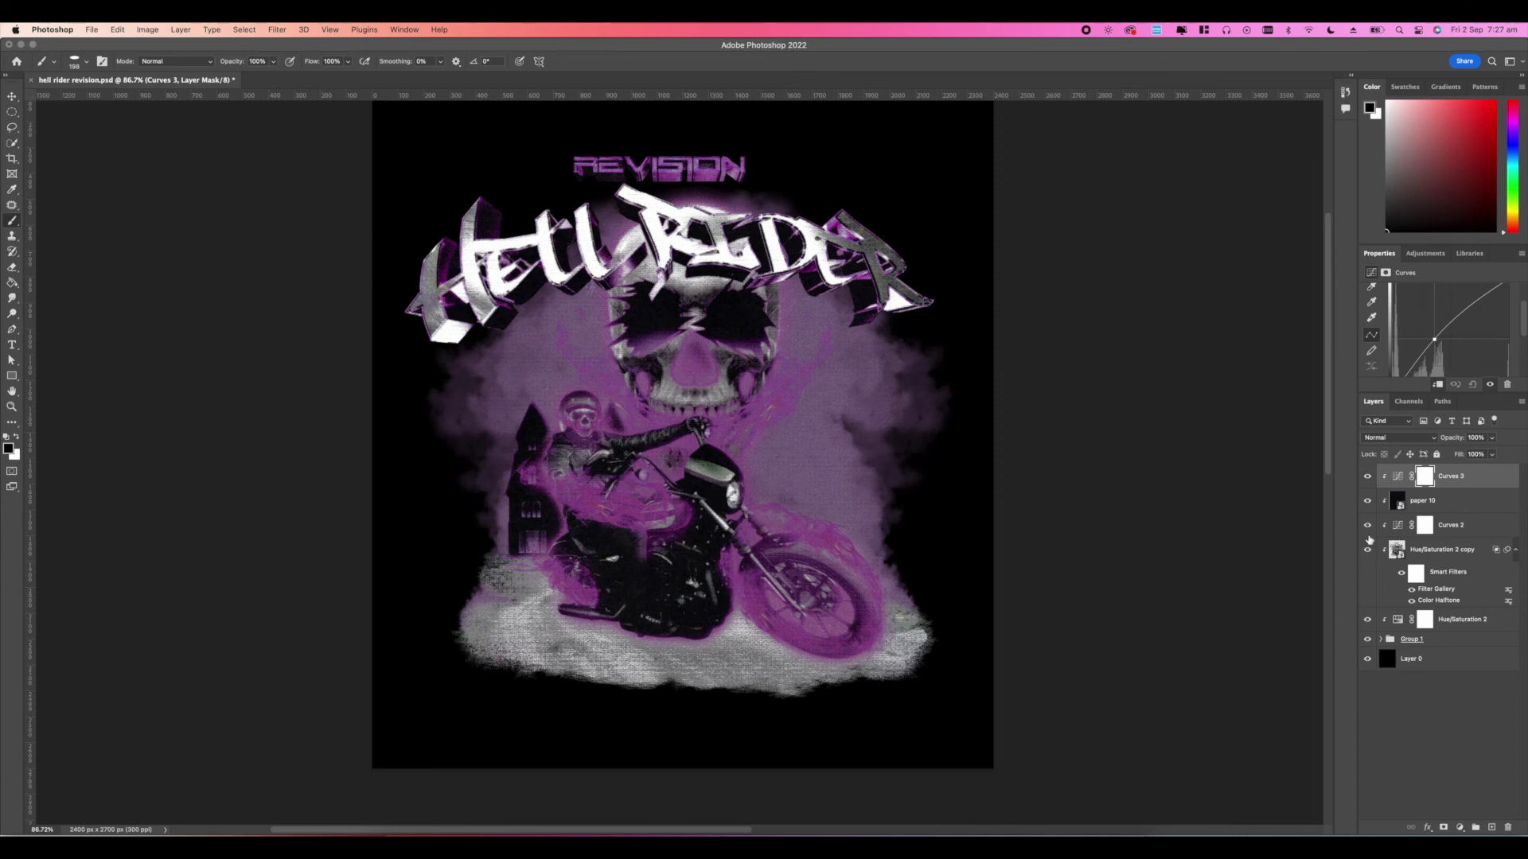
{"action": "left_click", "coordinate": [1397, 476]}
Step: Expand Group 1 and add a new empty layer above its uppermost Hue/Saturation adjustment
{"action": "left_click", "coordinate": [1413, 640]}
{"action": "left_click", "coordinate": [1382, 640]}
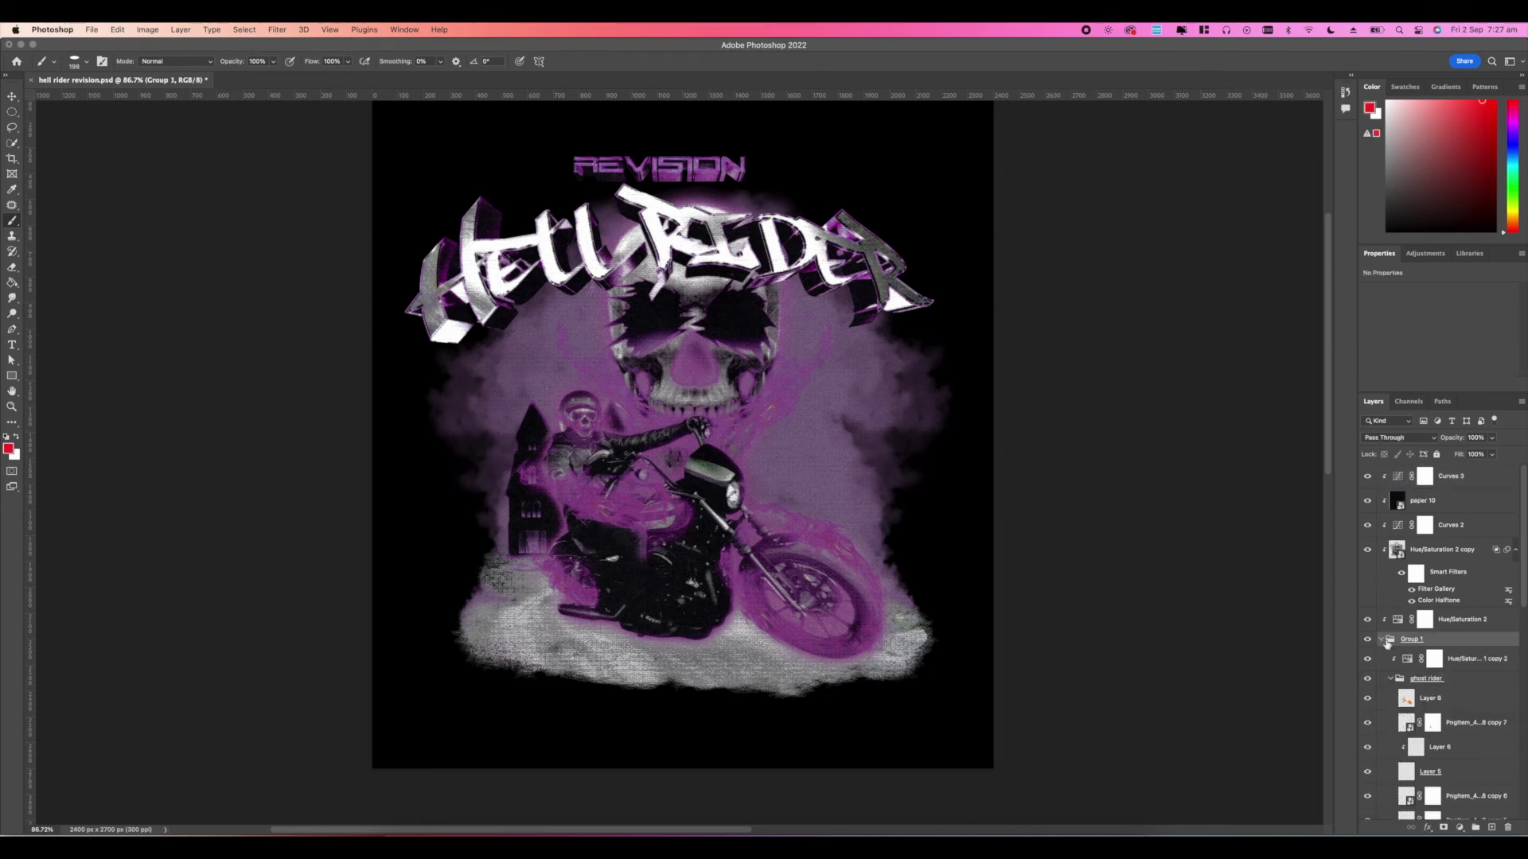
{"action": "left_click", "coordinate": [1468, 660]}
{"action": "left_click", "coordinate": [1491, 827]}
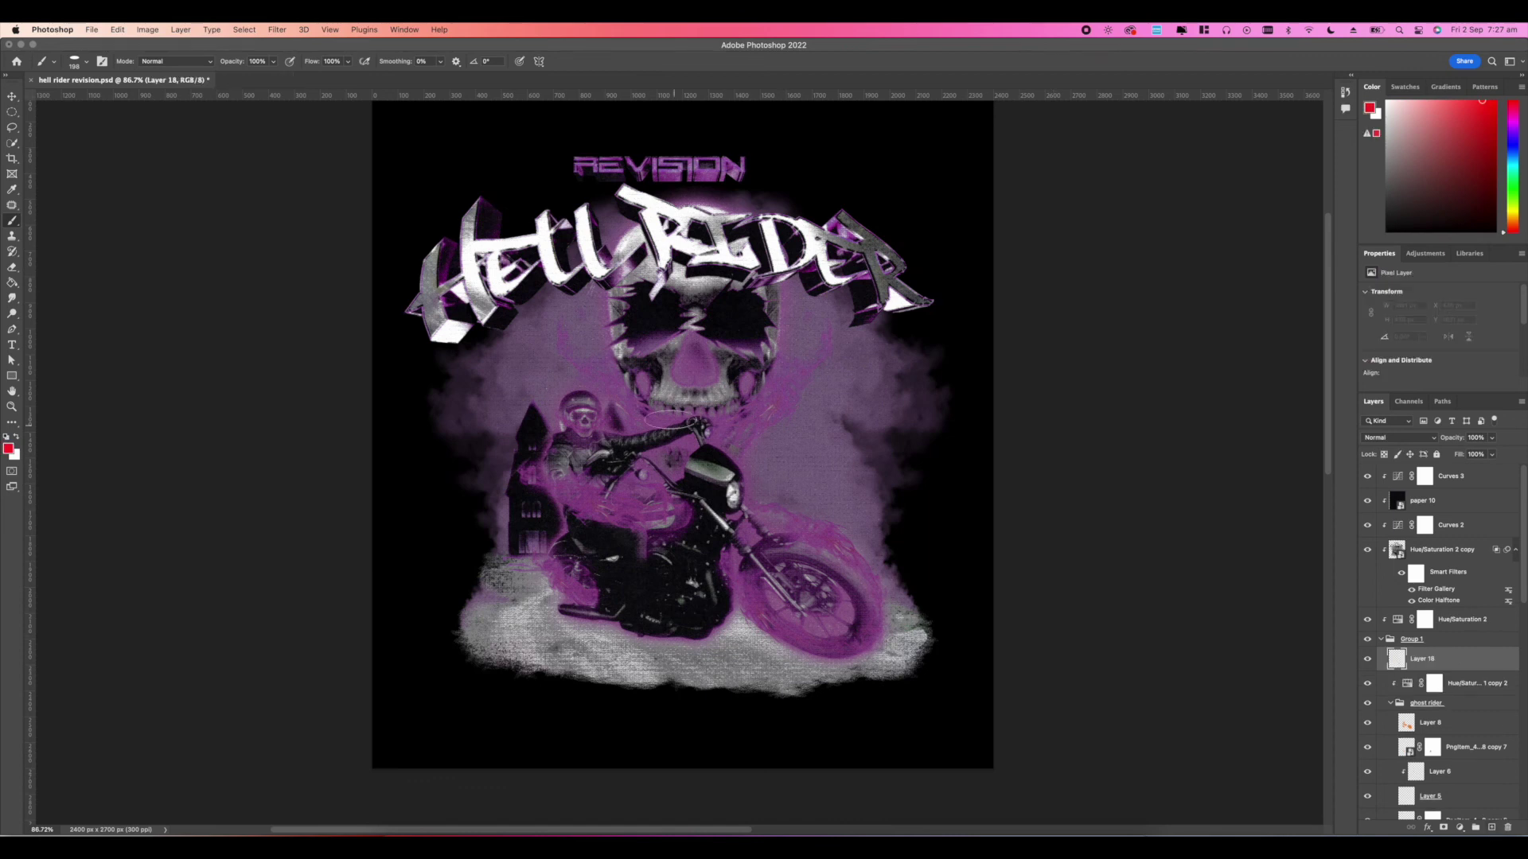
Step: Search the brush presets for "len" to find a lens flare brush, and clear the search text
{"action": "right_click", "coordinate": [609, 311]}
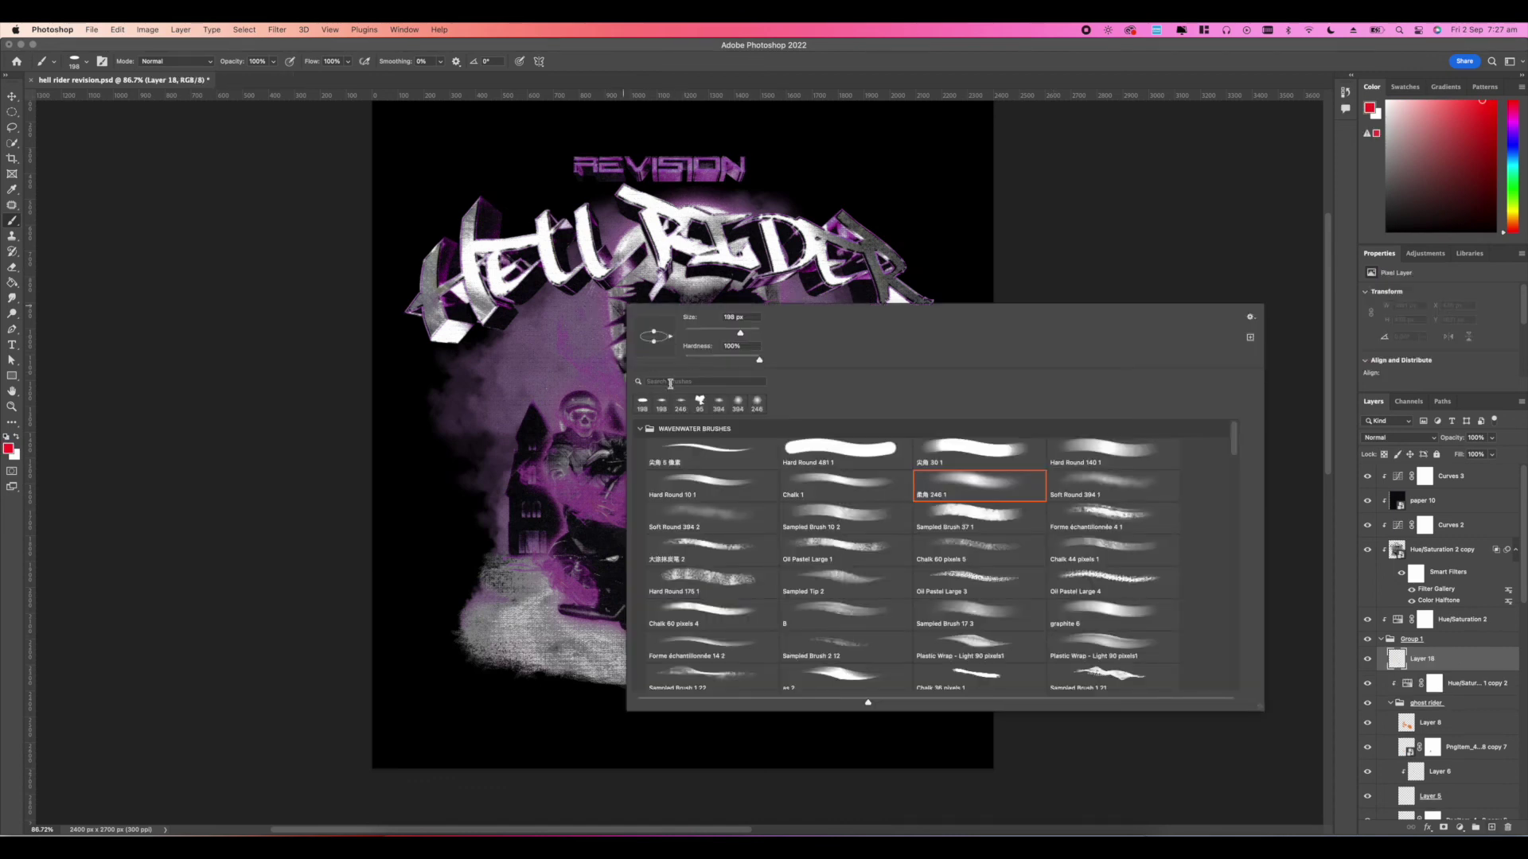
{"action": "type", "text": "len"}
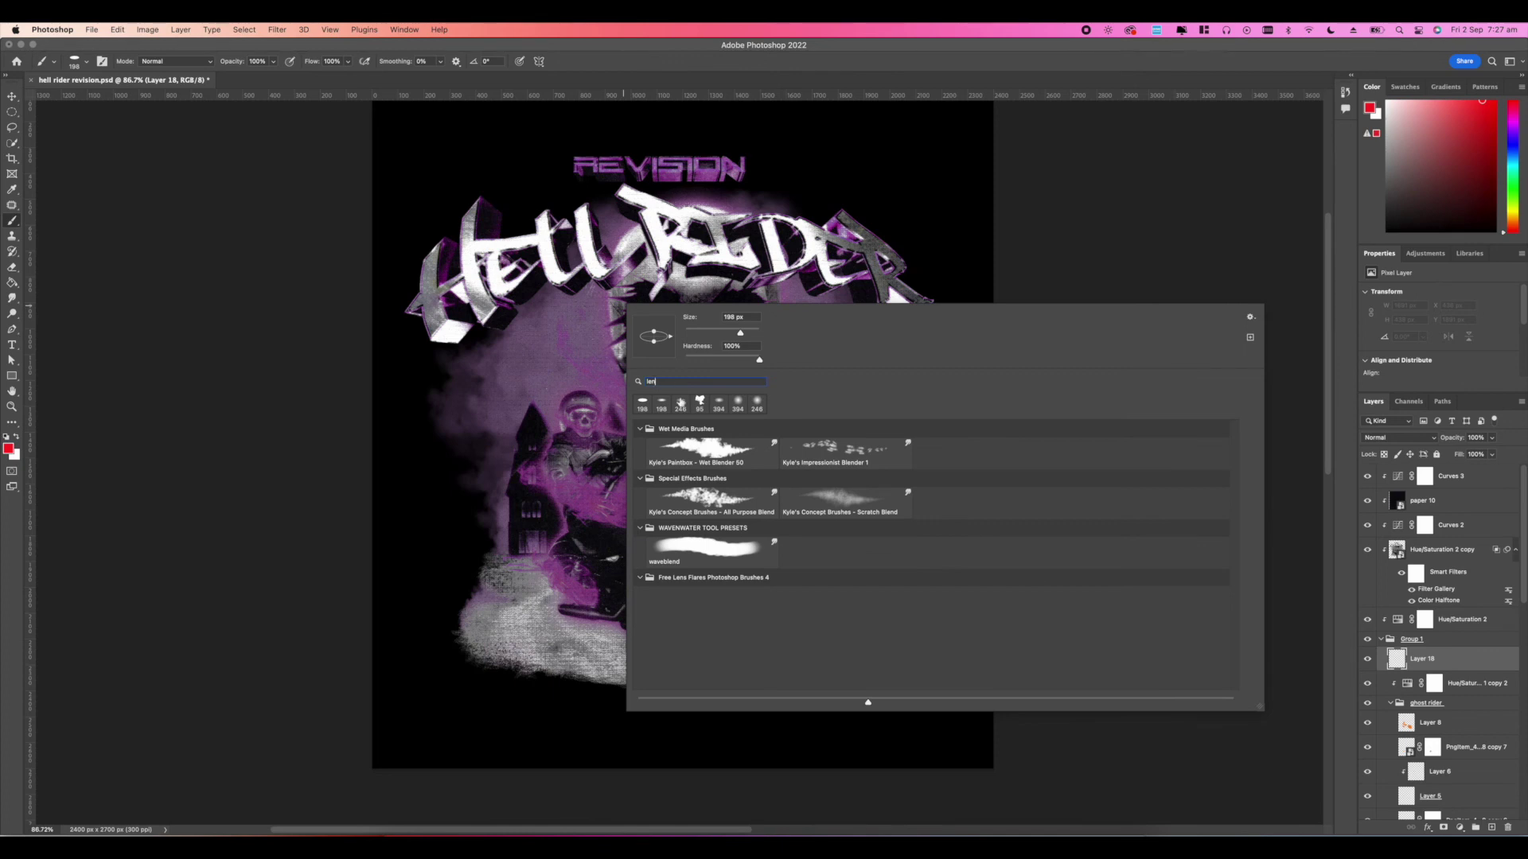
{"action": "key", "text": "BackSpace"}
{"action": "key", "text": "BackSpace"}
{"action": "key", "text": "BackSpace"}
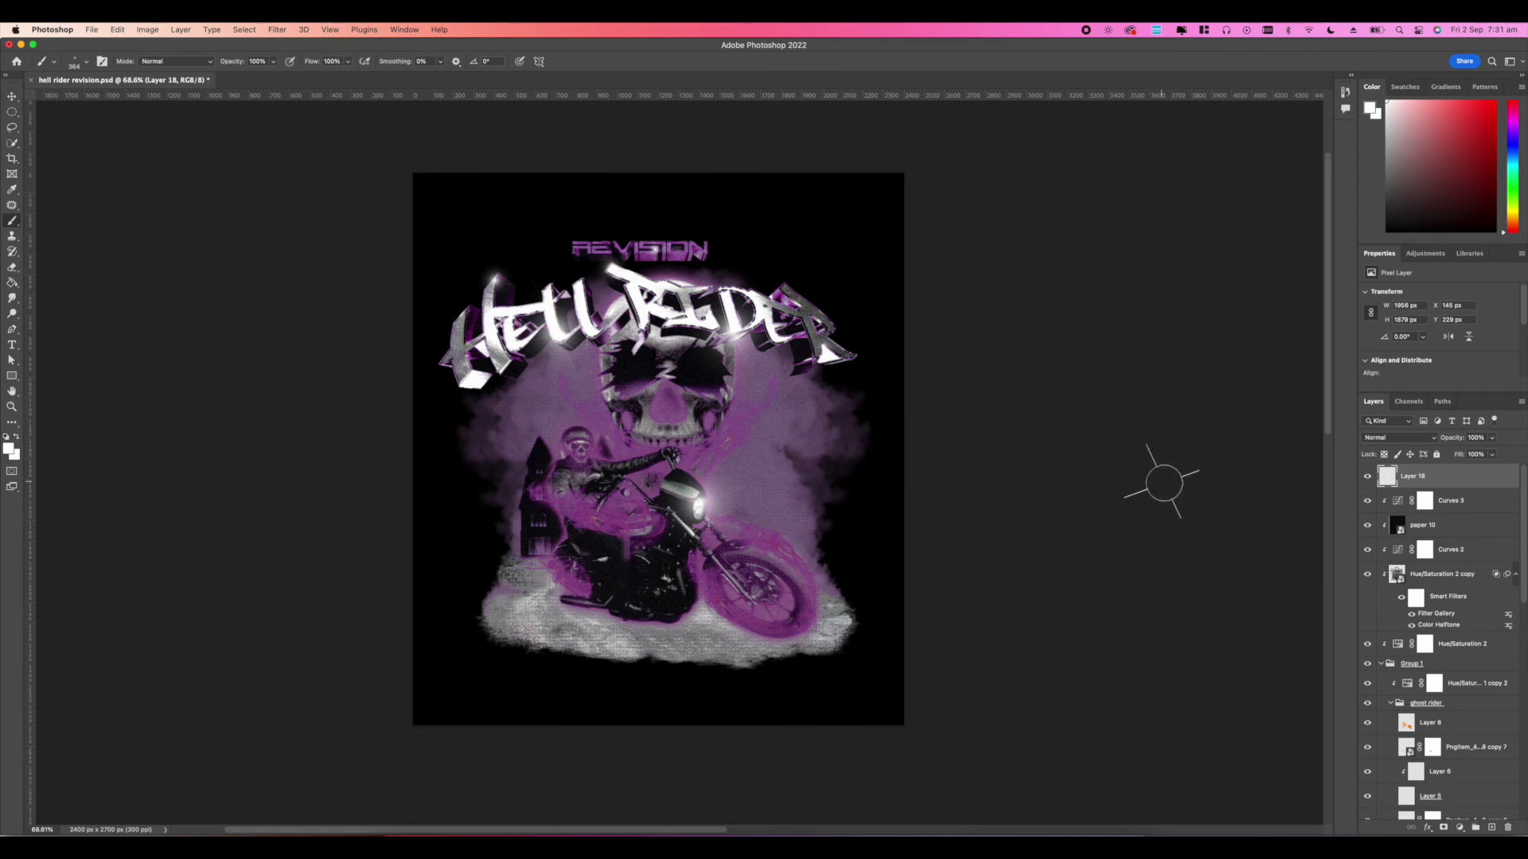
{"action": "scroll", "coordinate": [1388, 616], "scroll_direction": "down", "scroll_amount": 10}
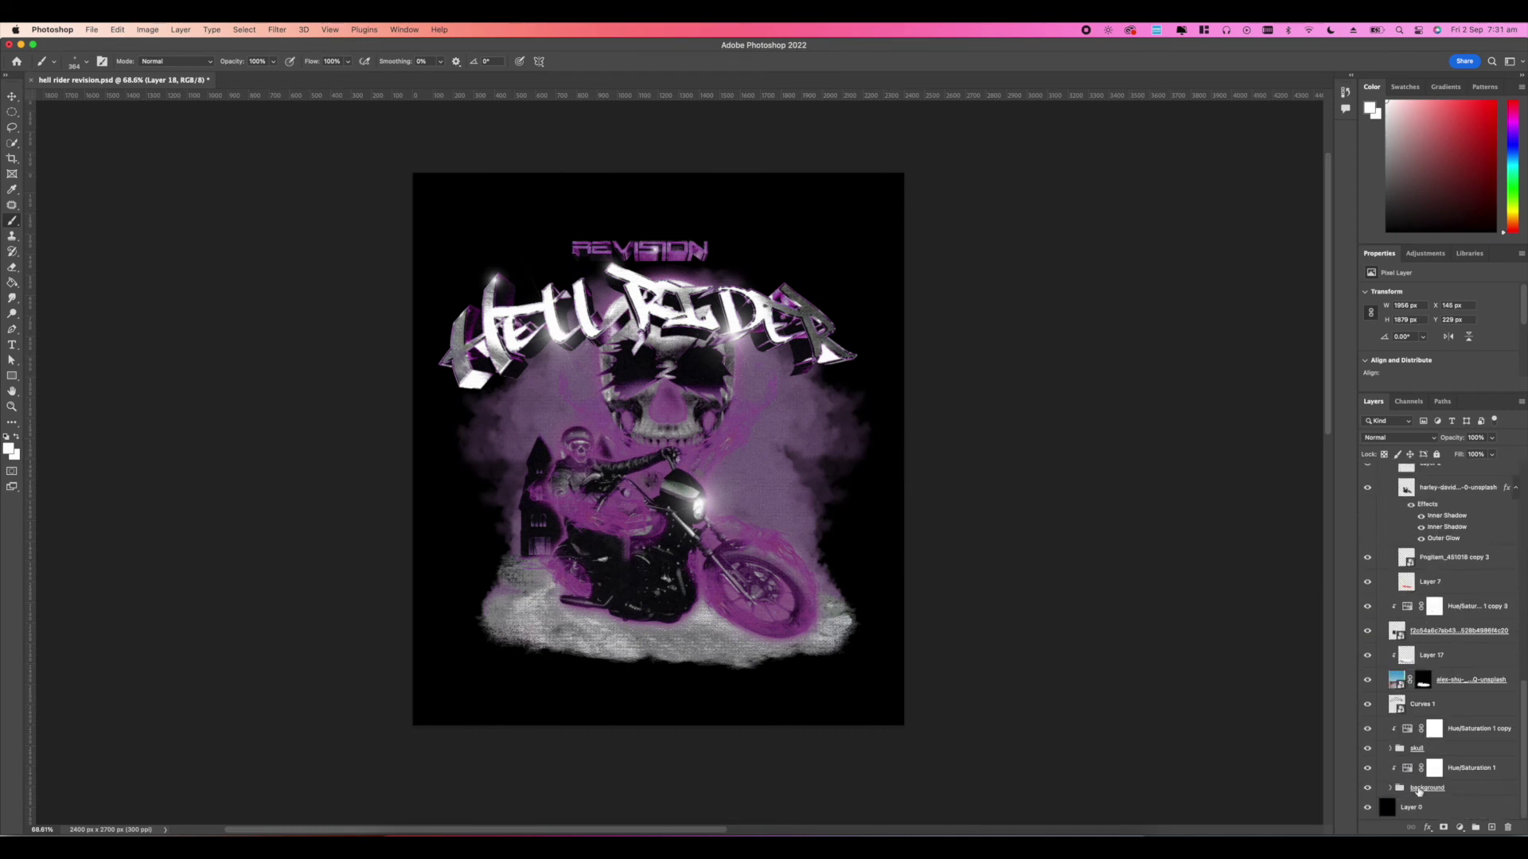
{"action": "scroll", "coordinate": [1419, 794], "scroll_direction": "up", "scroll_amount": 10}
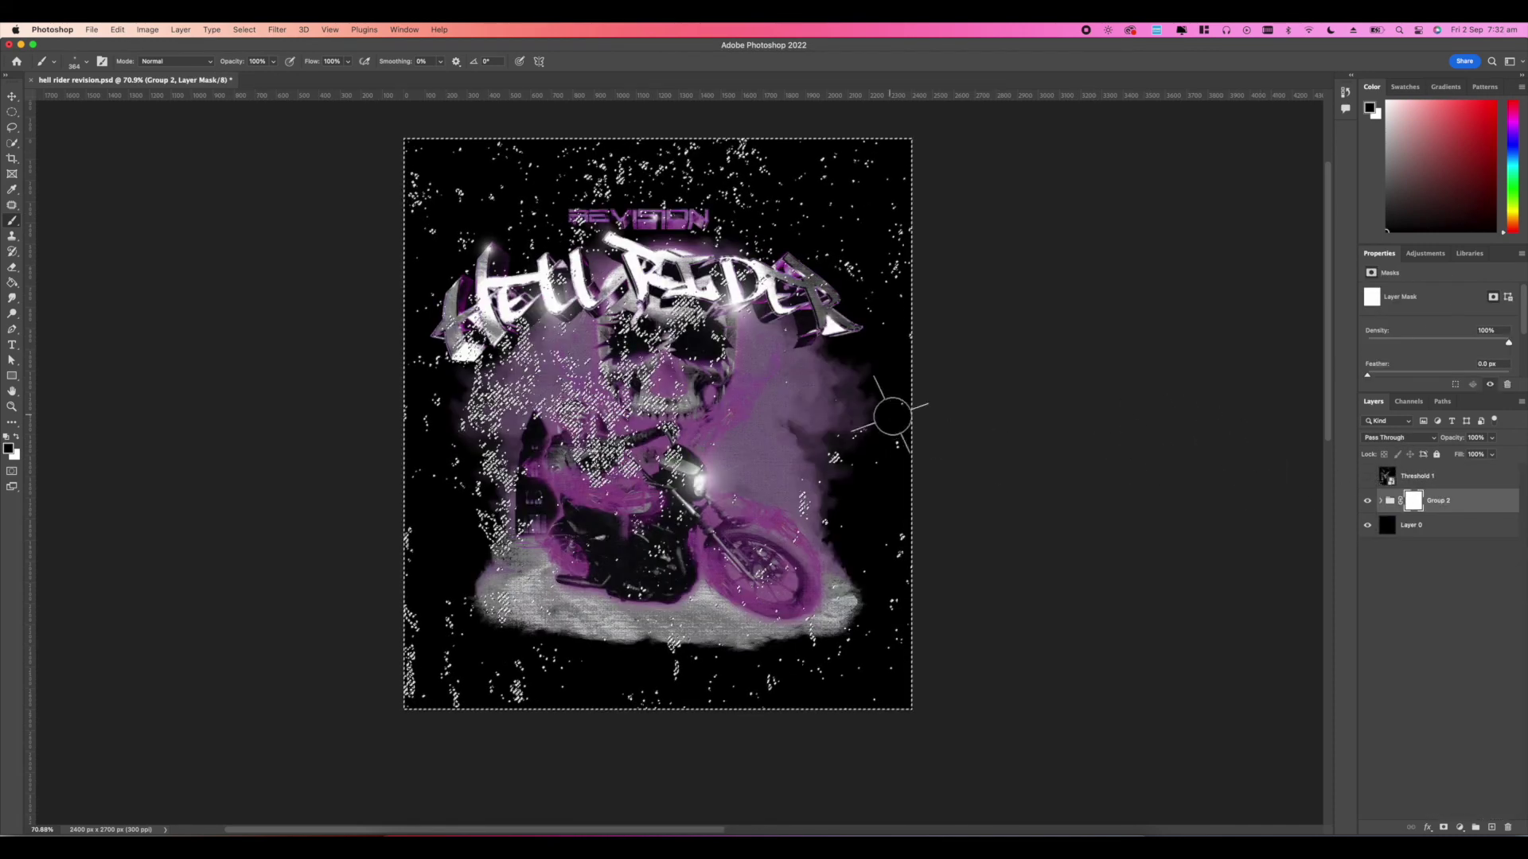
Step: Fill the speckled selection with black on Group 2's layer mask and rotate the mask texture by 180°
{"action": "key", "text": "g"}
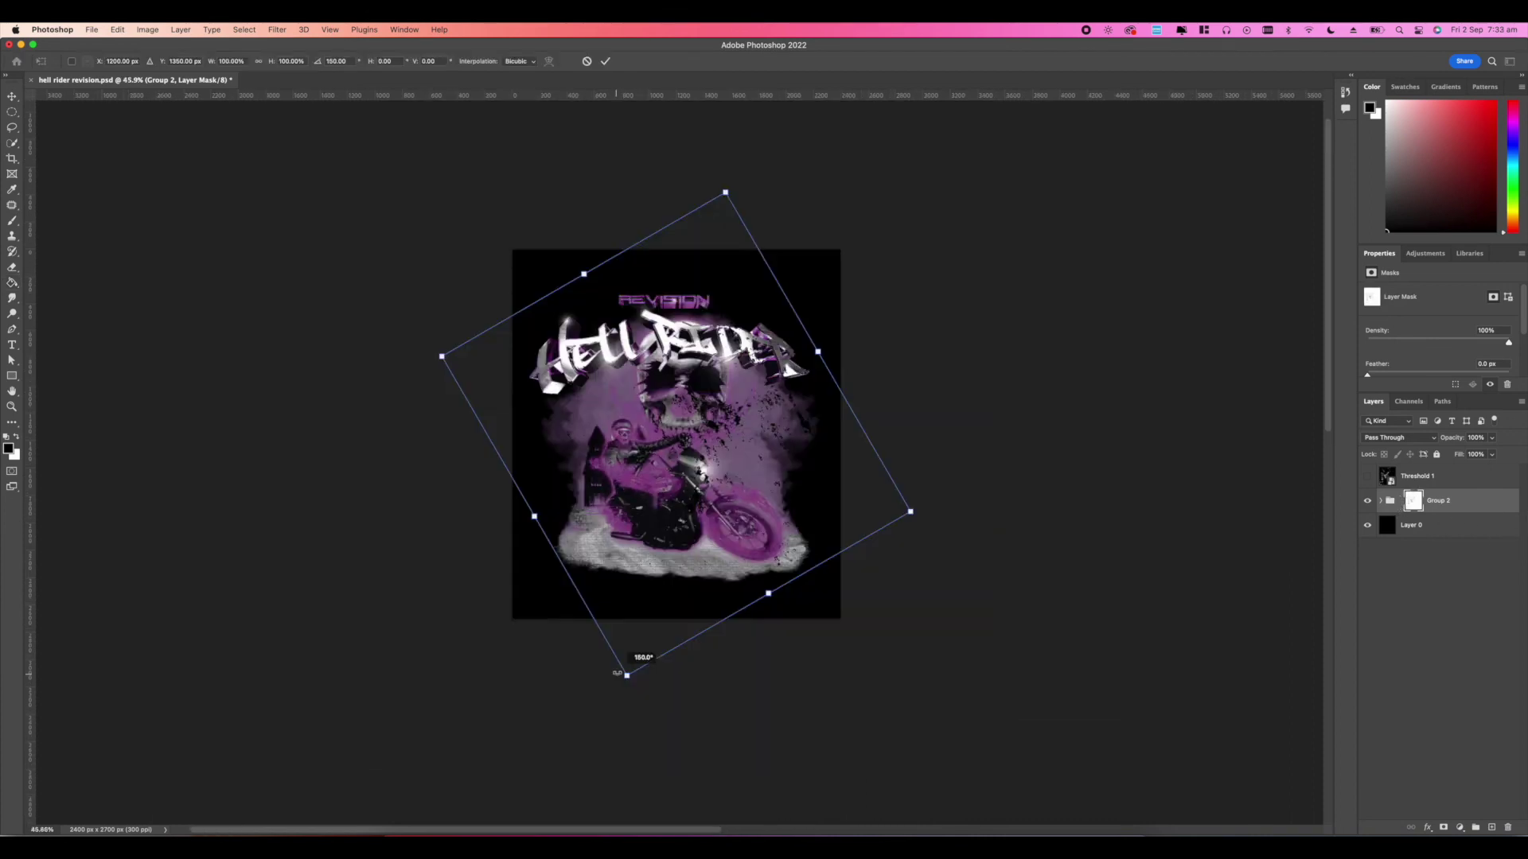
{"action": "left_click_drag", "start_coordinate": [616, 673], "coordinate": [505, 658]}
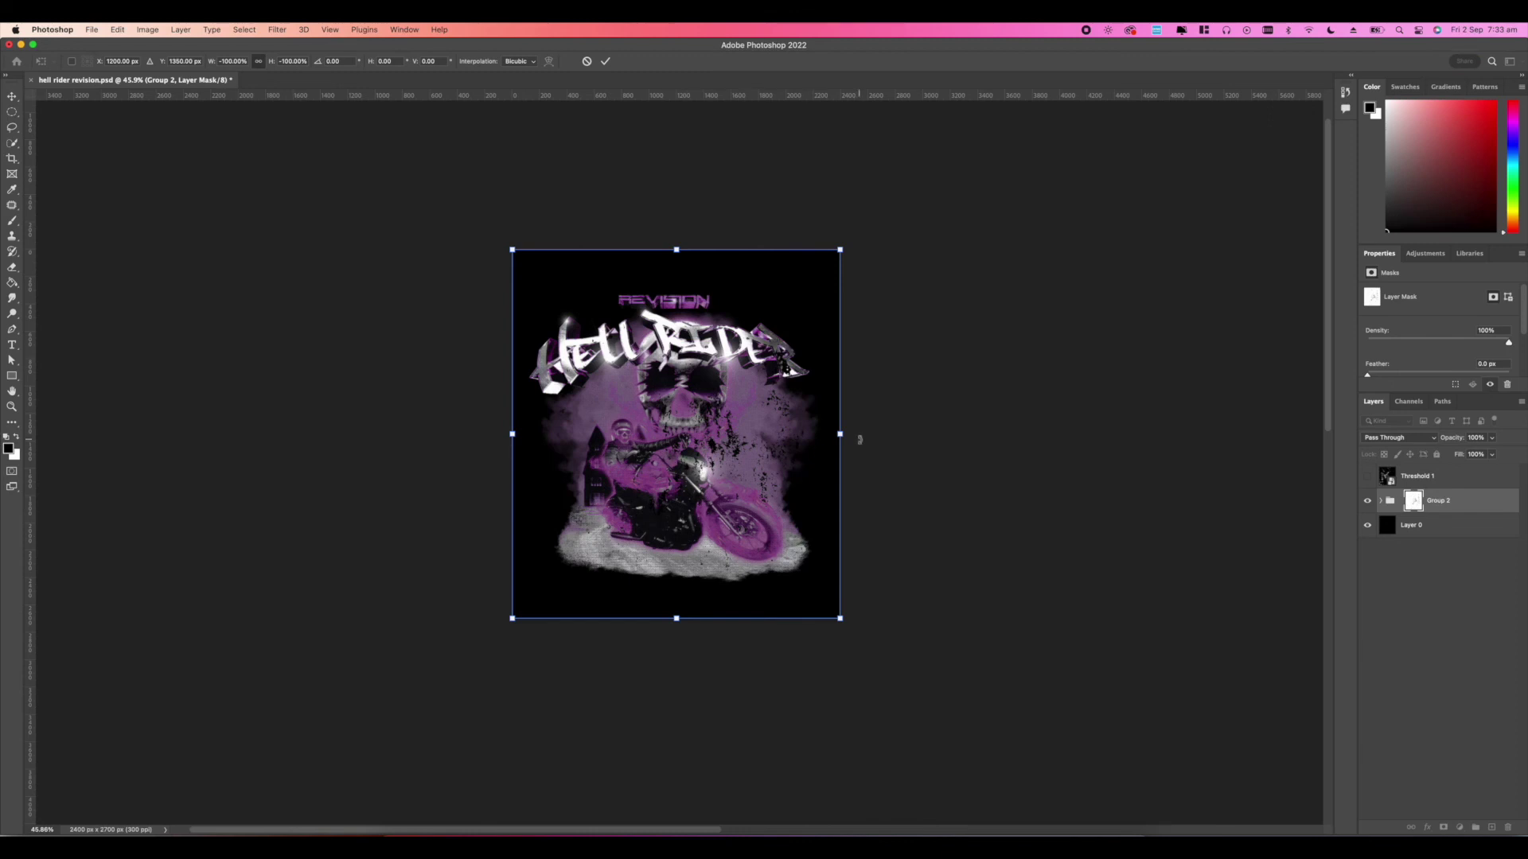
{"action": "key", "text": "Return"}
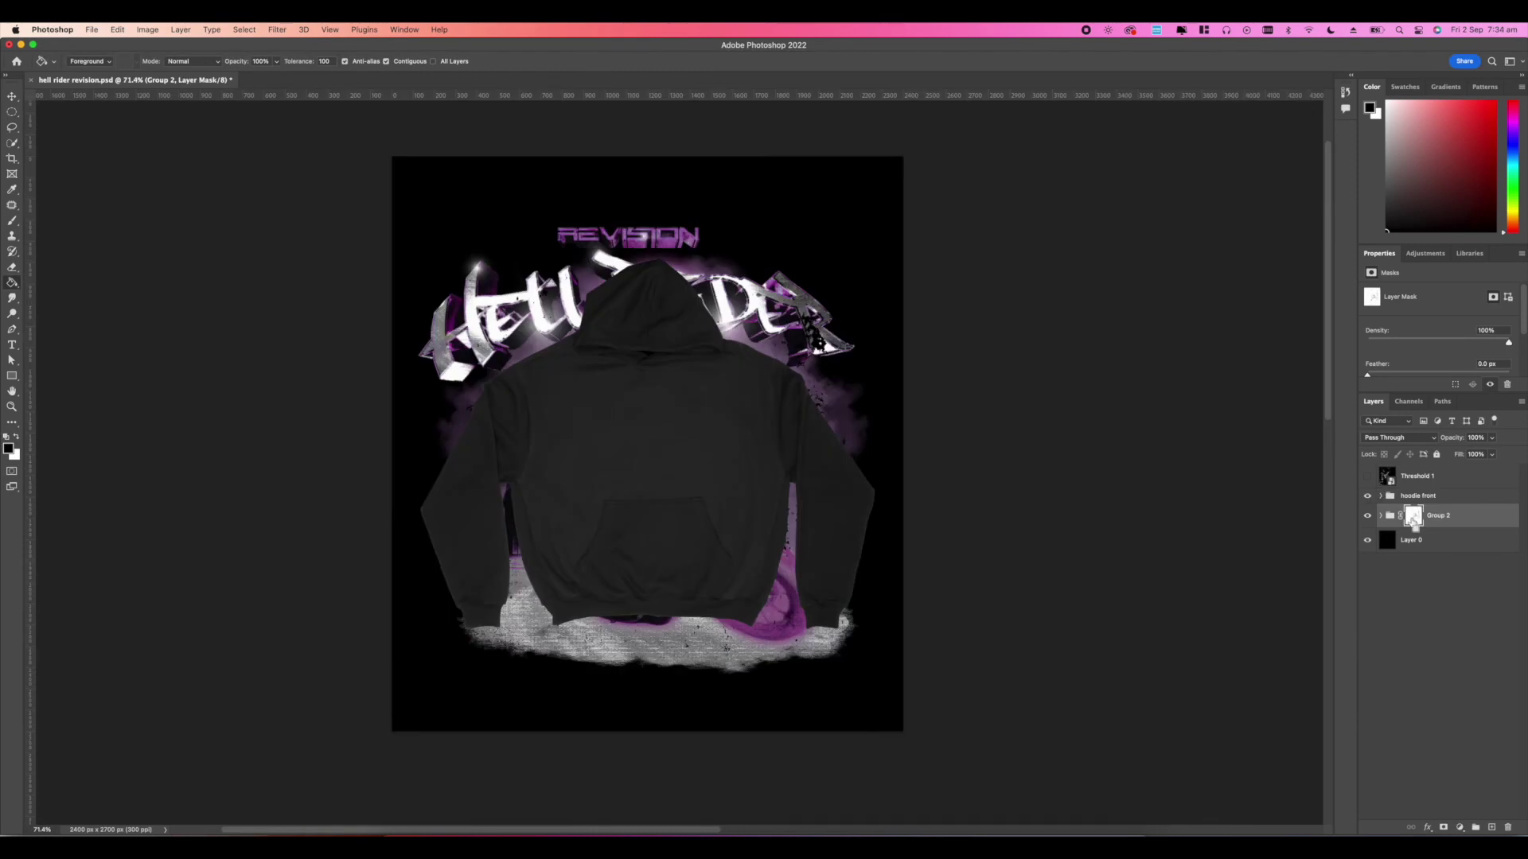
Step: Place a copy of Group 2 above the Colors group inside hoodie front and convert it to a smart object
{"action": "left_click", "coordinate": [1381, 496]}
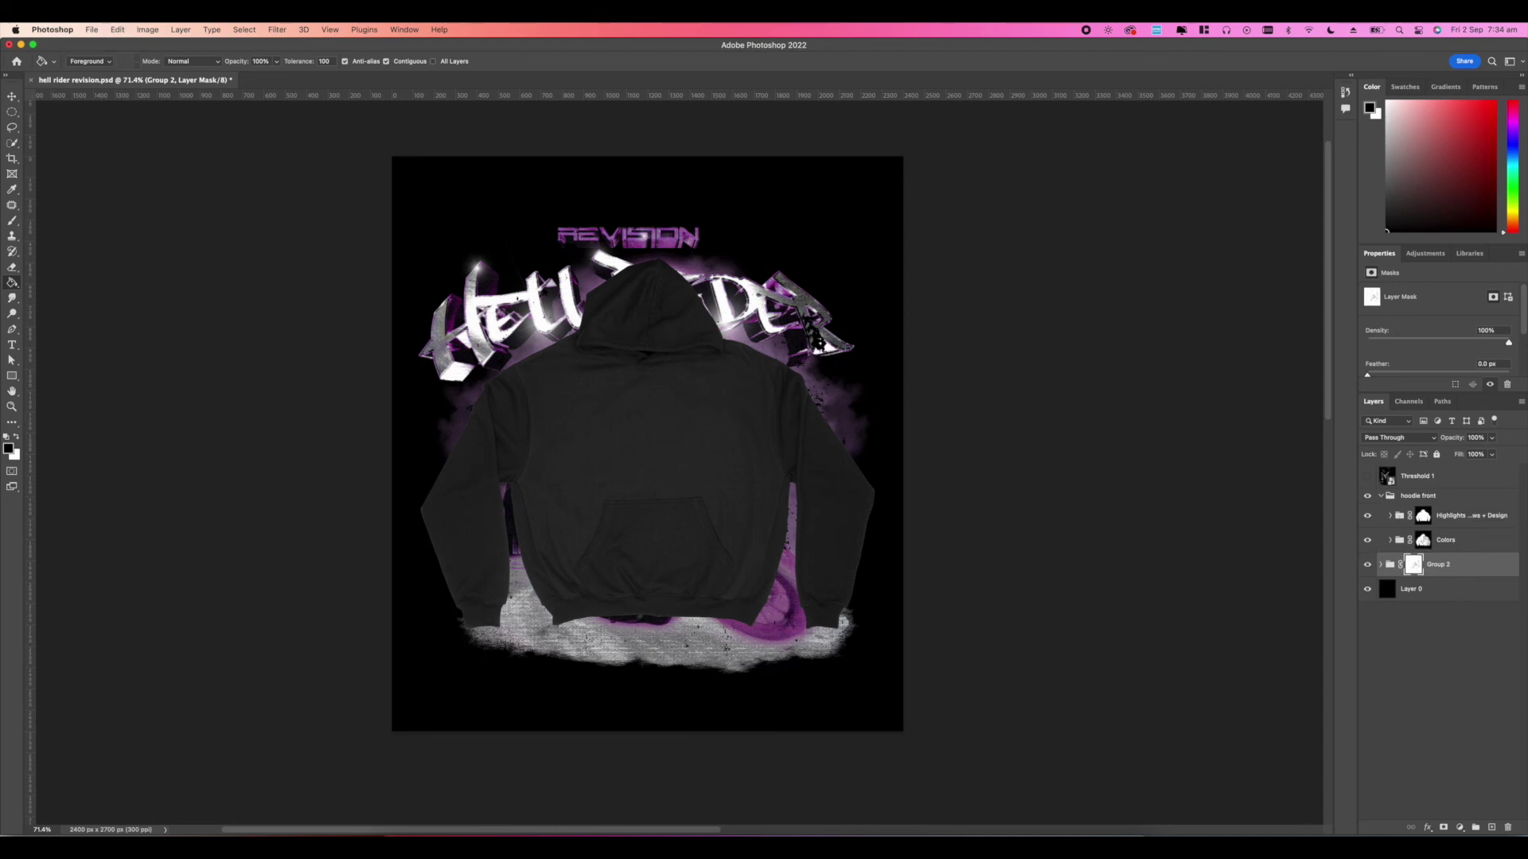
{"action": "left_click", "coordinate": [1448, 540]}
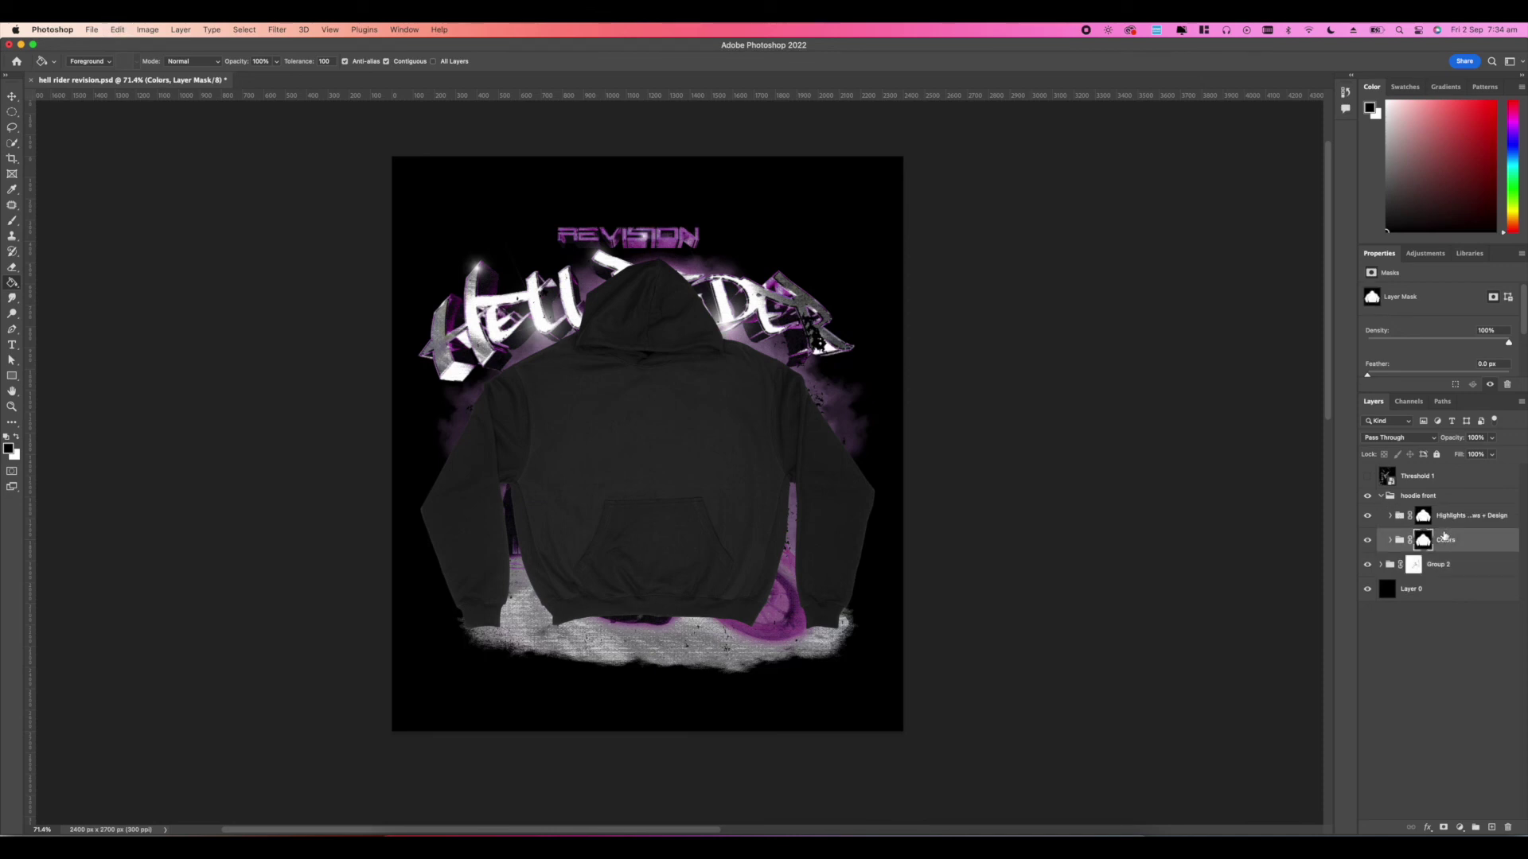
{"action": "key", "text": "super+v"}
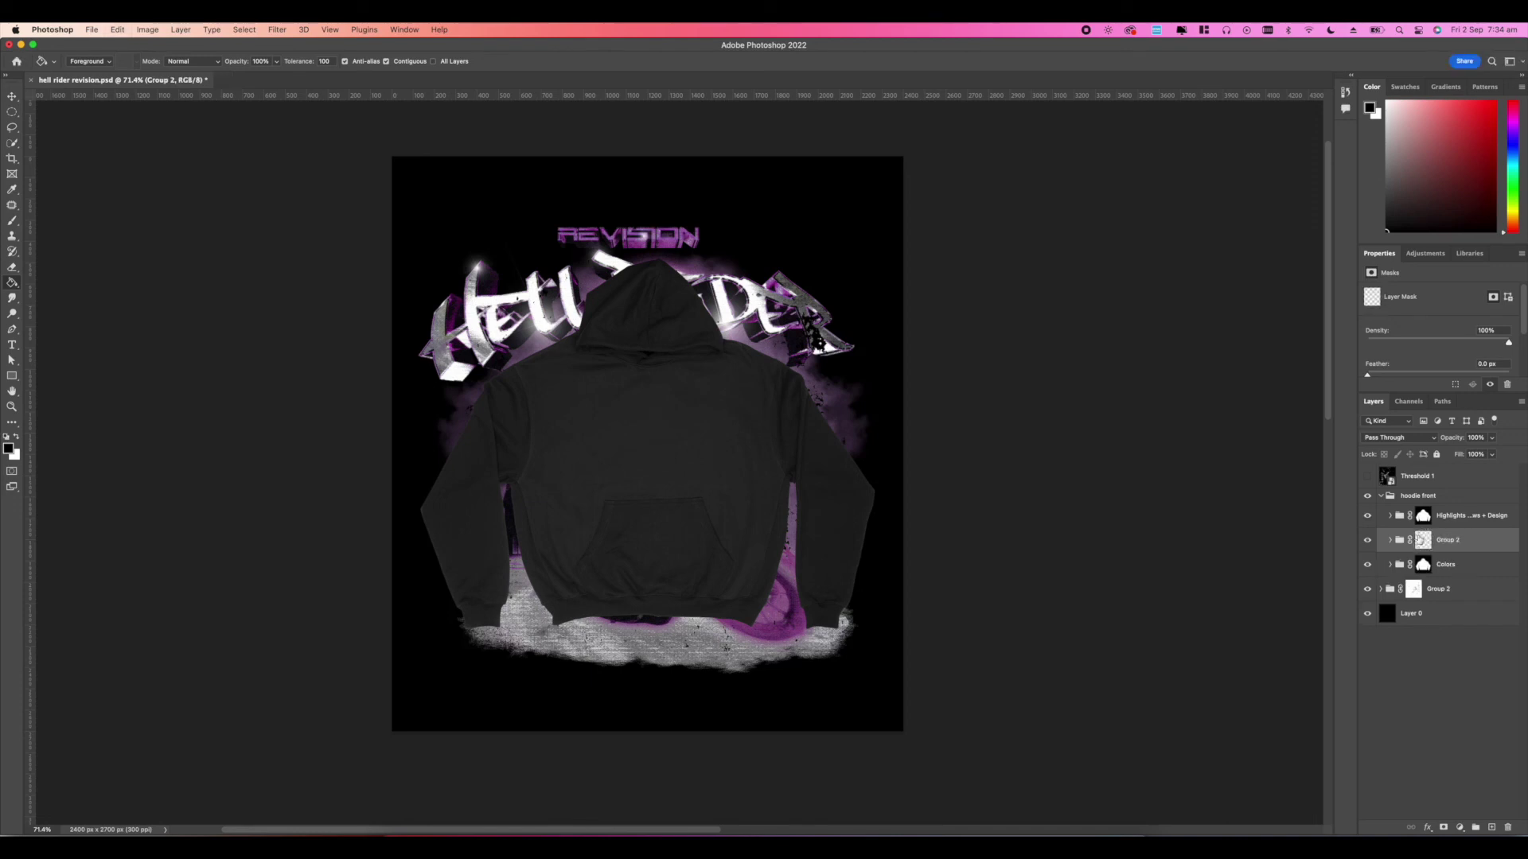
{"action": "right_click", "coordinate": [1443, 541]}
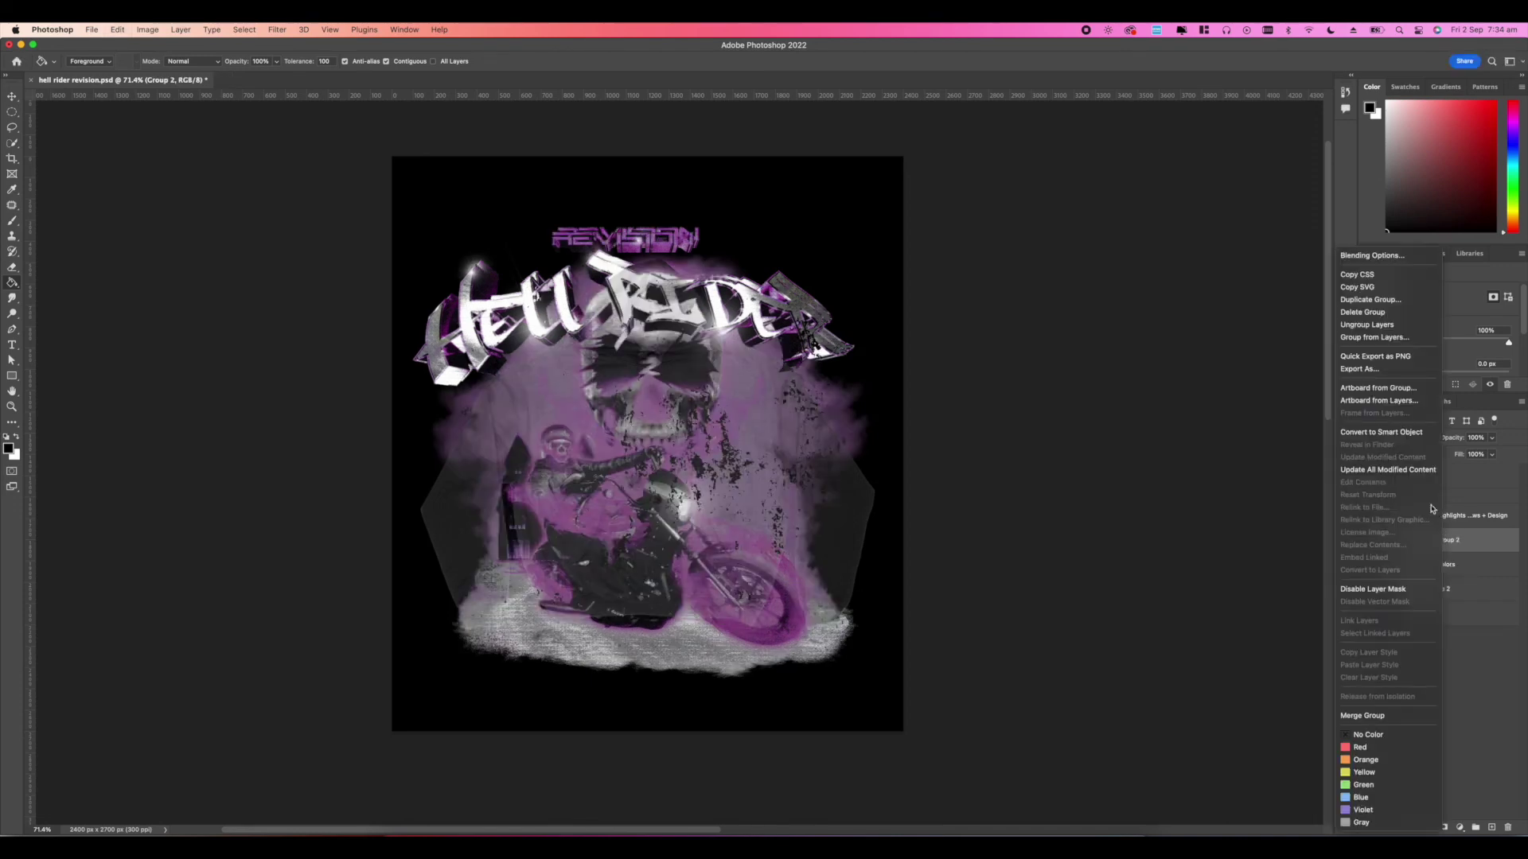
{"action": "left_click", "coordinate": [1389, 439]}
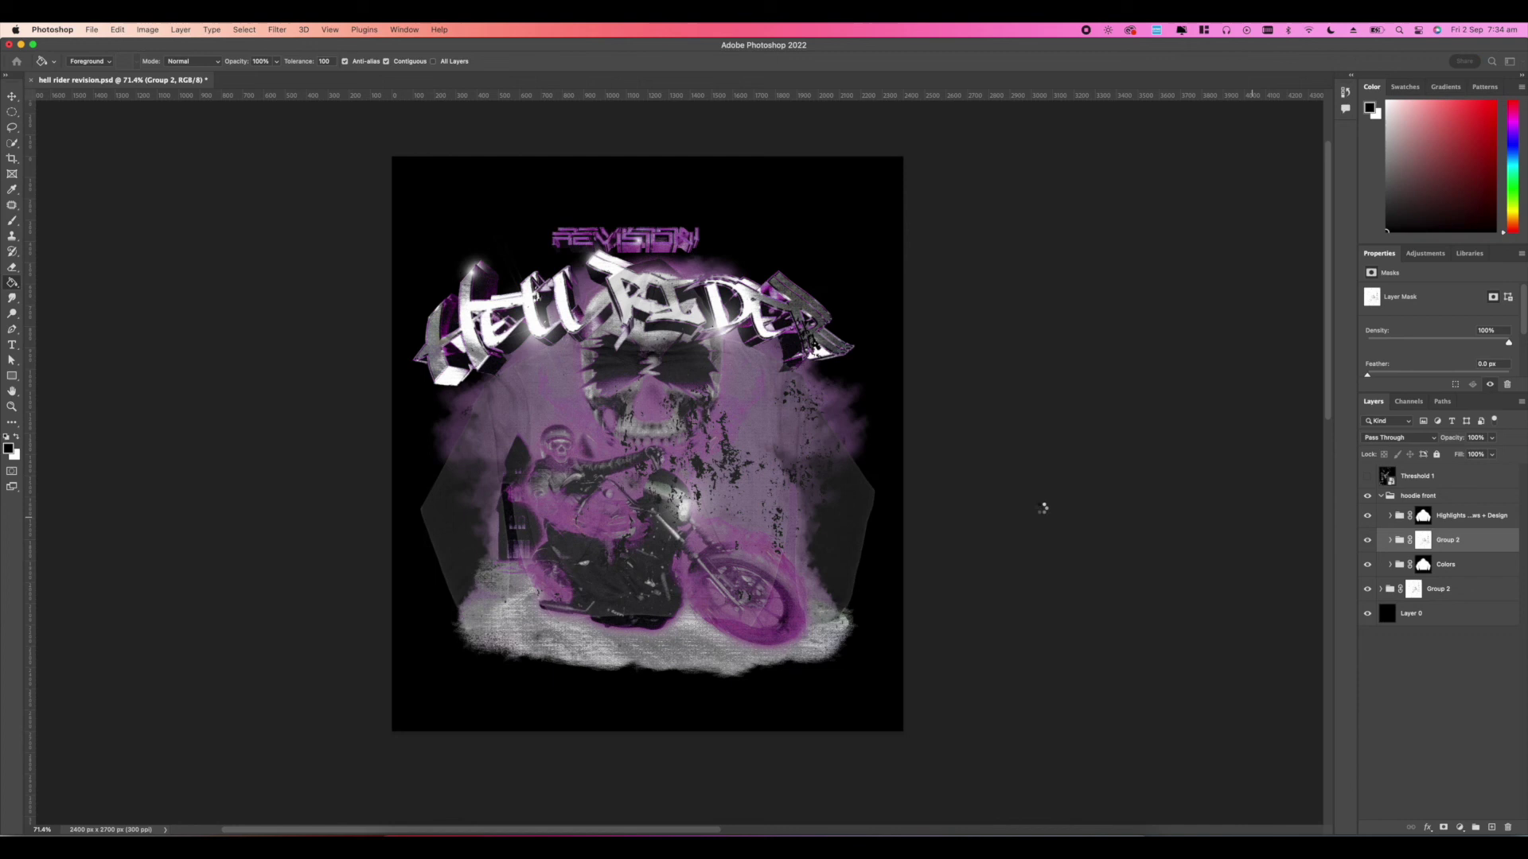
Step: Scale the Group 2 smart object to about 48% and position it on the hoodie's chest, checking the print up close
{"action": "key", "text": "super+t"}
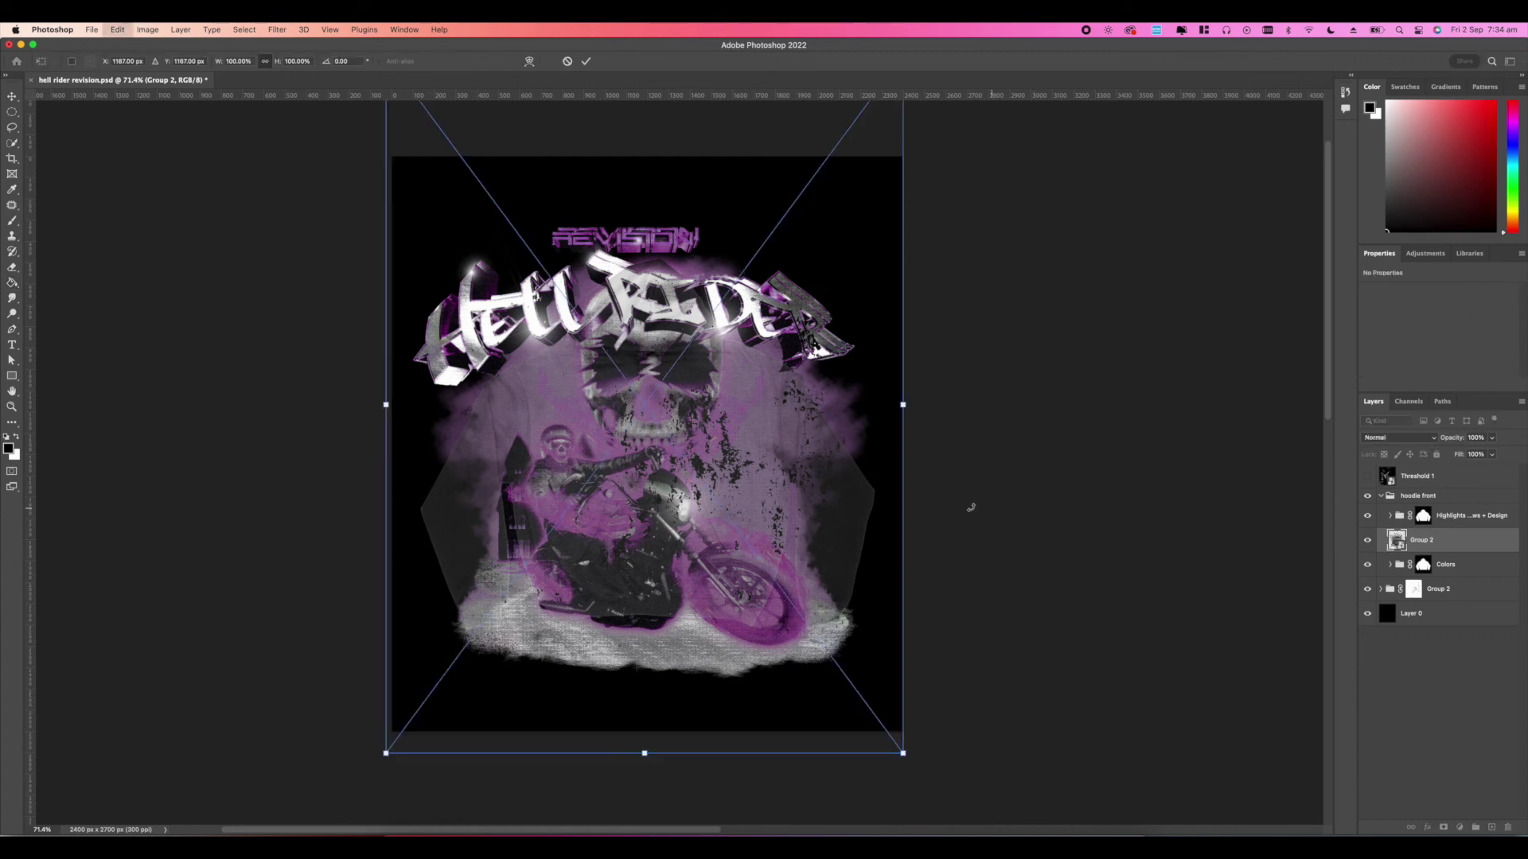
{"action": "left_click_drag", "start_coordinate": [892, 408], "coordinate": [730, 464]}
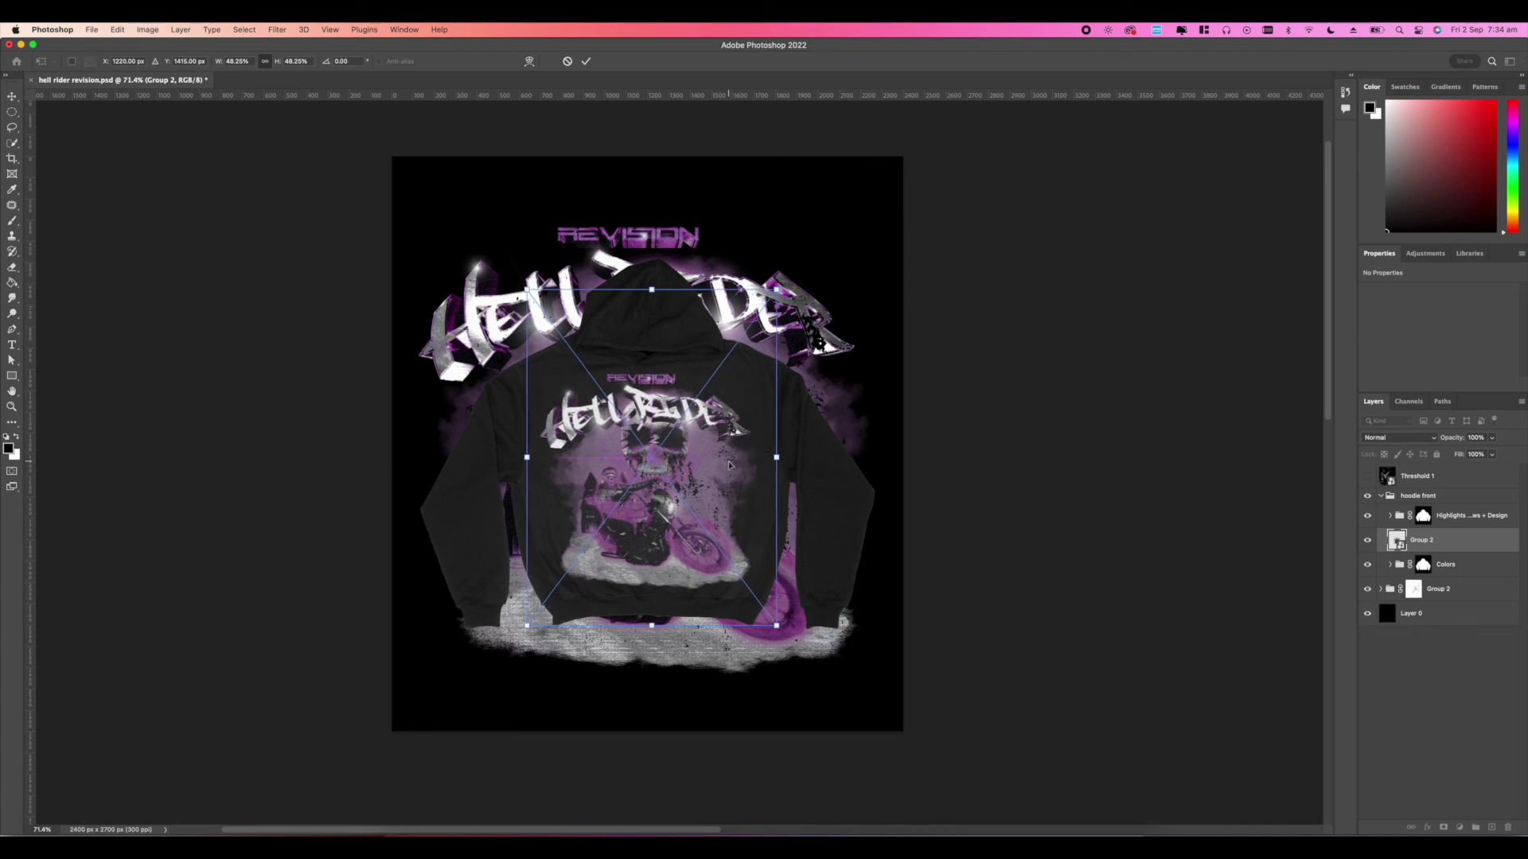
{"action": "key", "text": "Return"}
{"action": "key", "text": "g"}
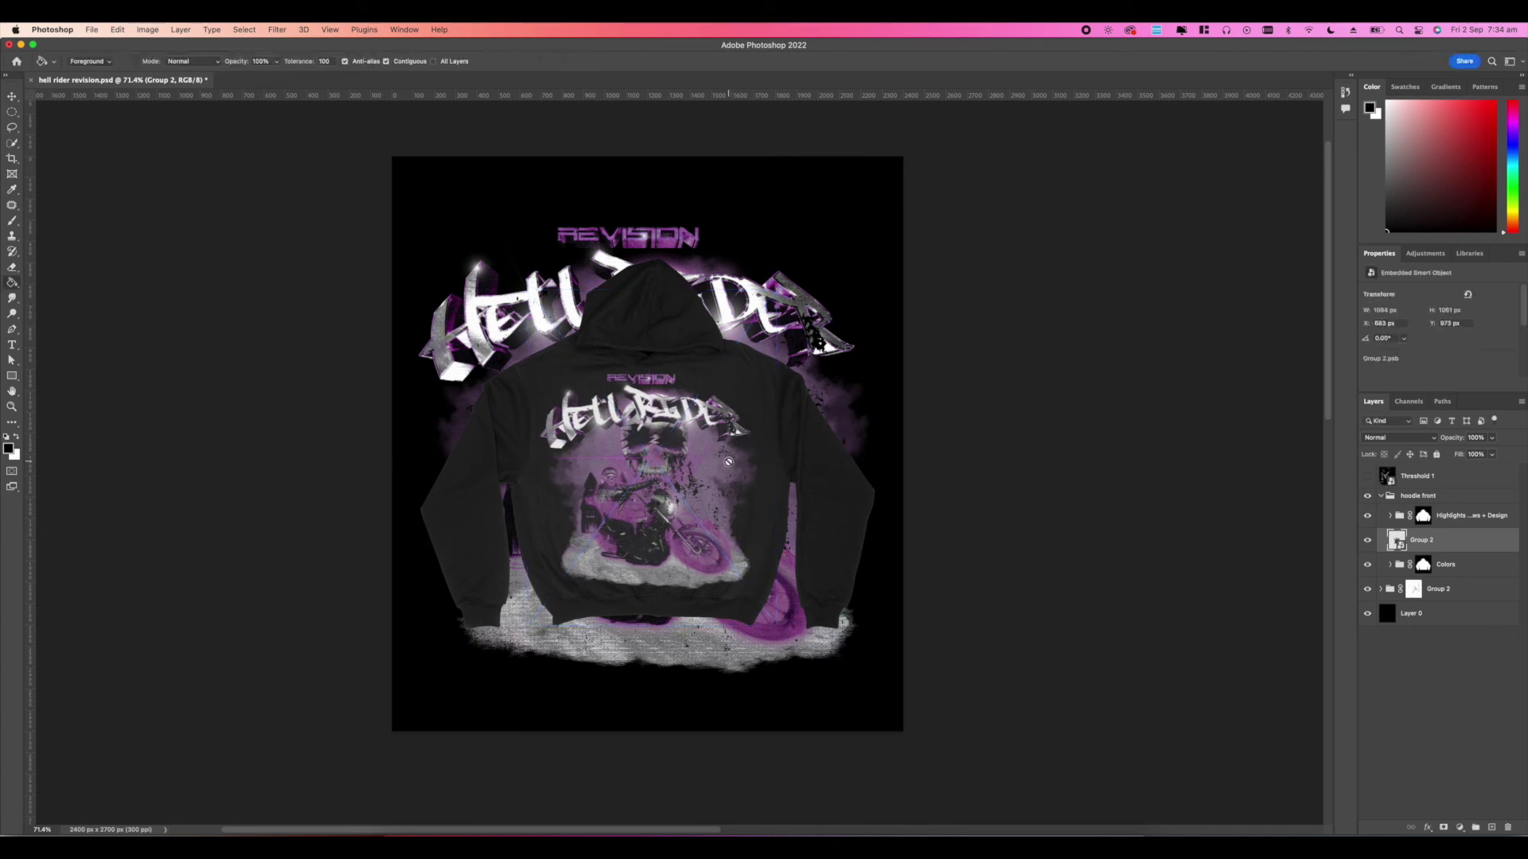
{"action": "scroll", "coordinate": [637, 350], "scroll_direction": "up", "scroll_amount": 6}
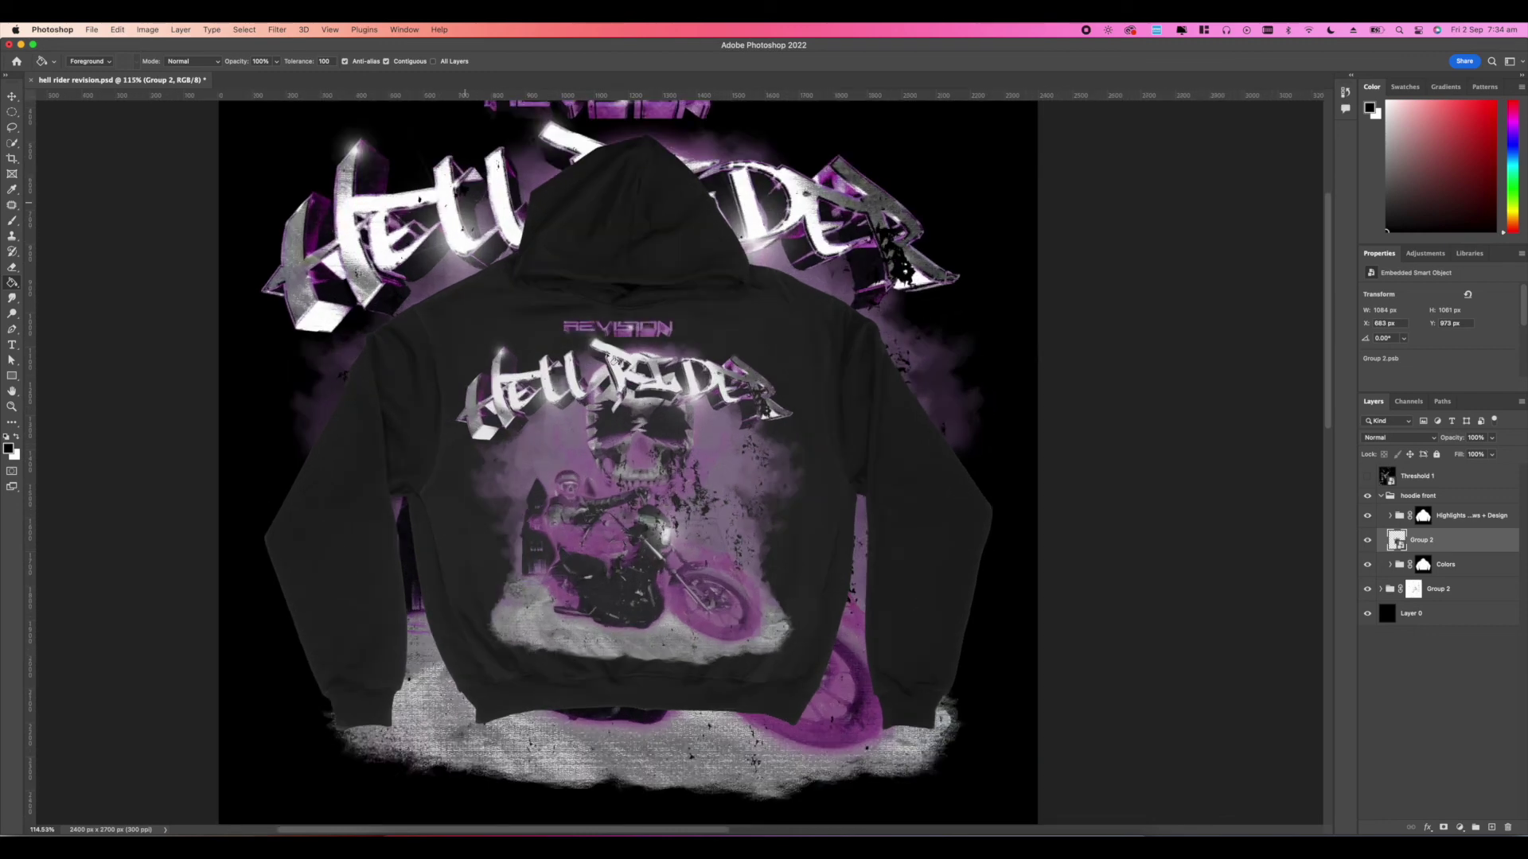
{"action": "scroll", "coordinate": [617, 352], "scroll_direction": "up", "scroll_amount": 4}
{"action": "left_click_drag", "start_coordinate": [623, 340], "coordinate": [772, 353]}
{"action": "key", "text": "super+0"}
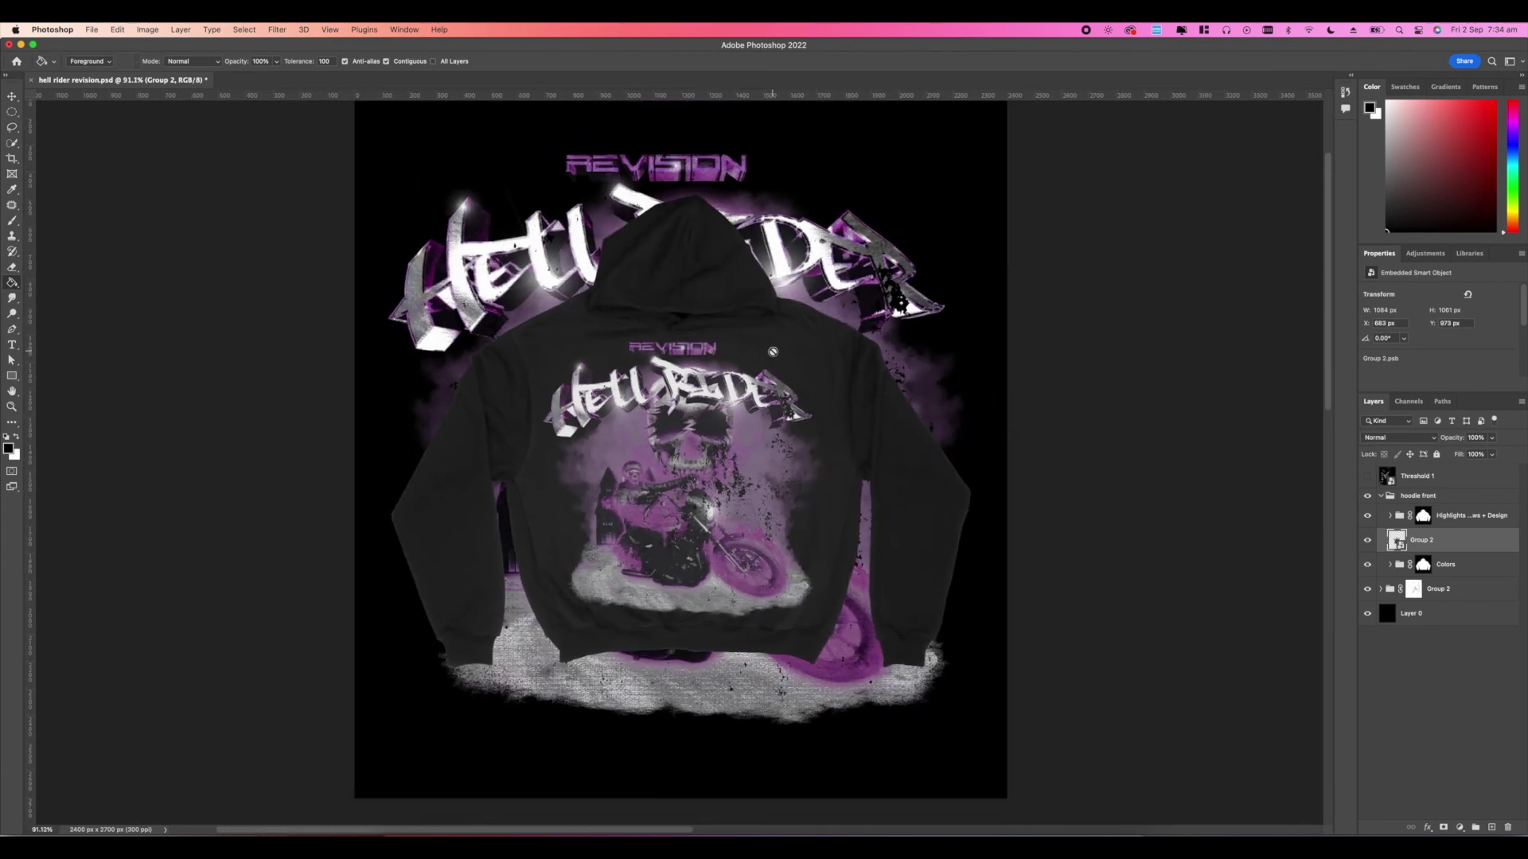